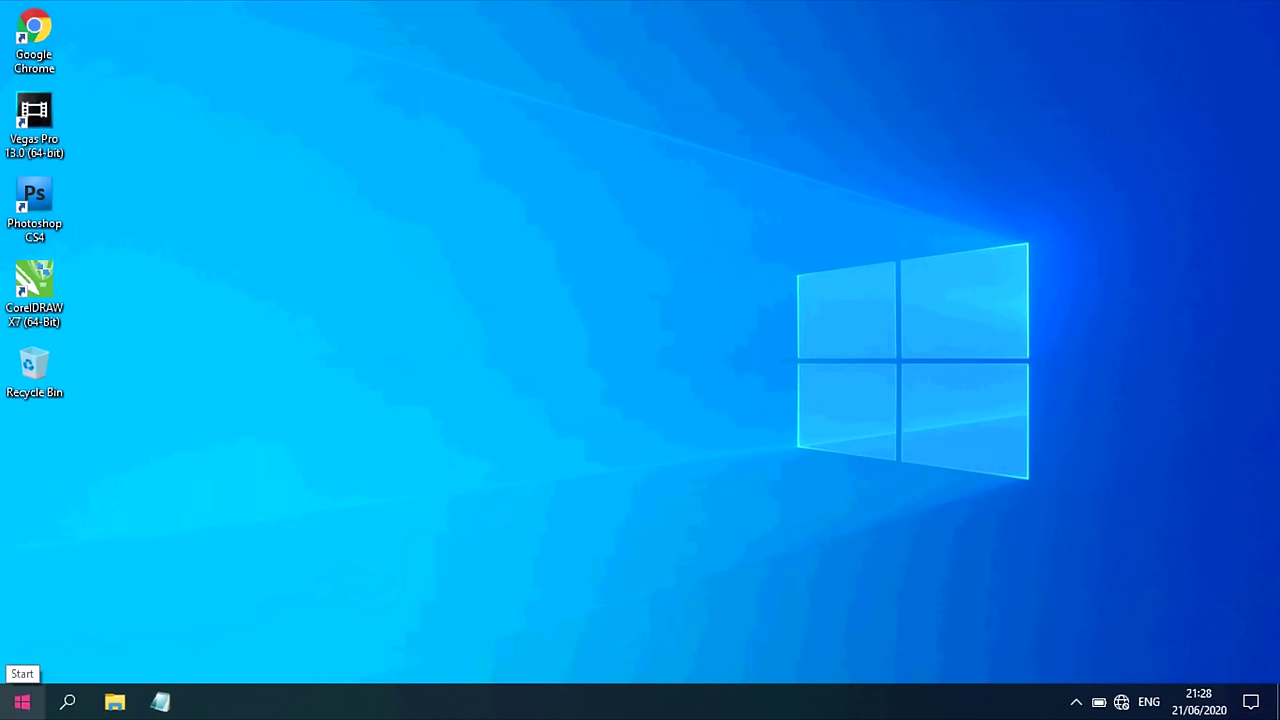
- Launch Excel from the Start menu and open a new blank workbook
click(22, 701)
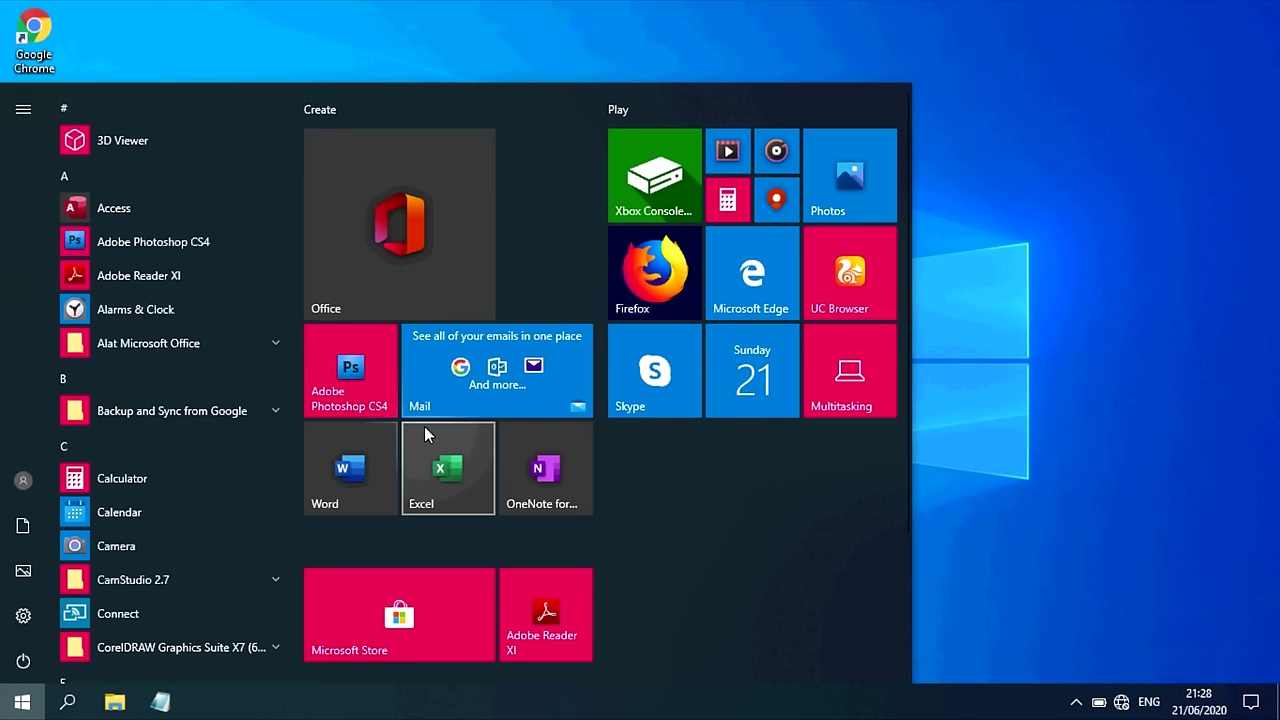
click(441, 476)
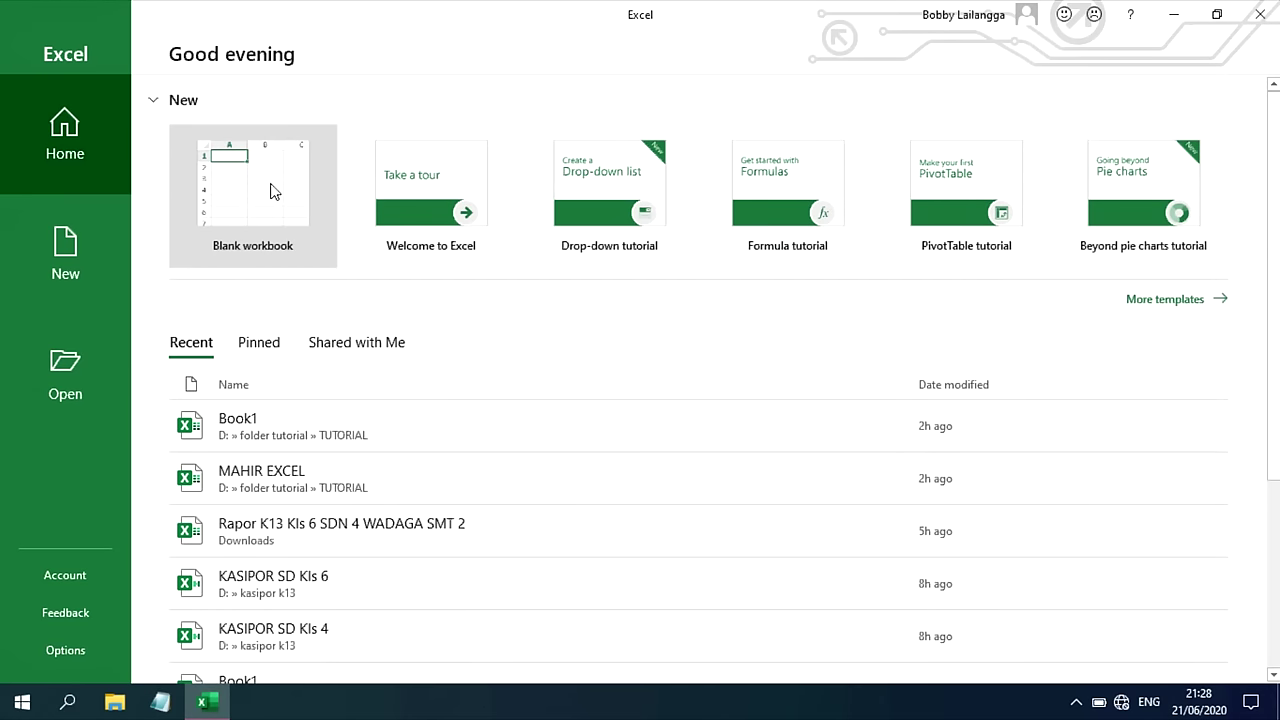
click(268, 194)
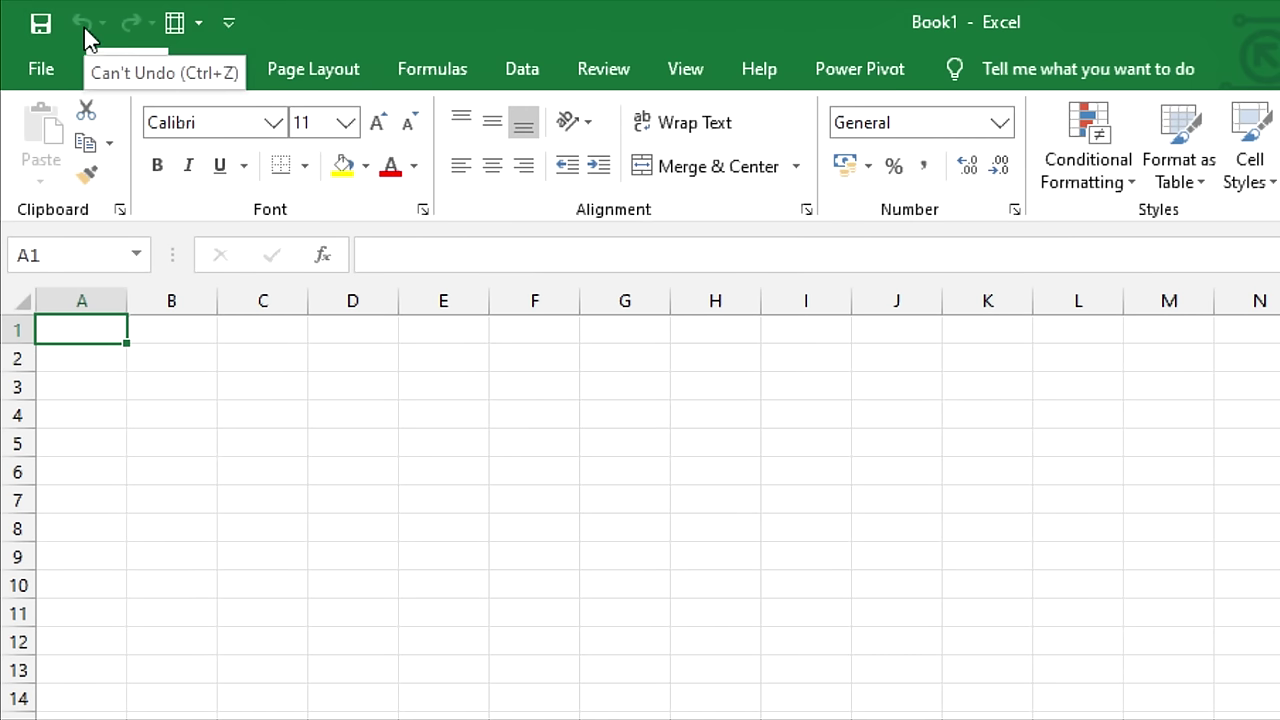
- Add New, Open and Print Preview and Print shortcuts to the Quick Access Toolbar
click(231, 30)
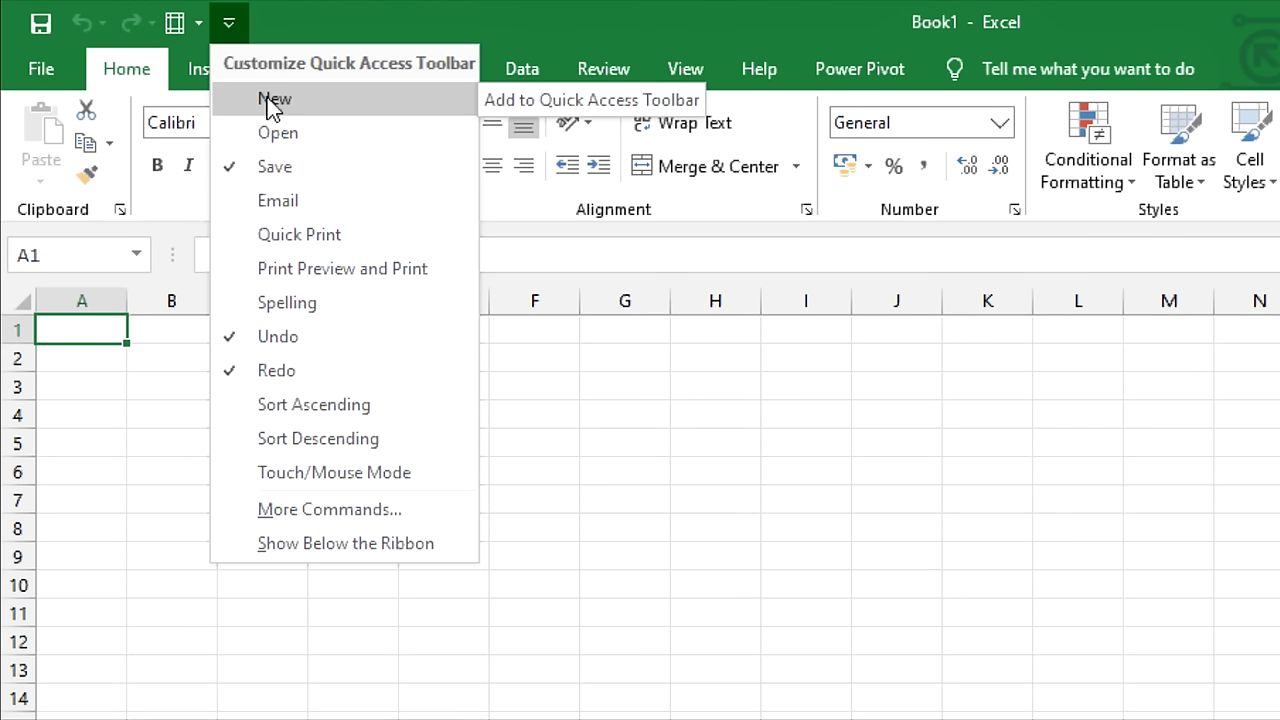
key(Escape)
click(270, 22)
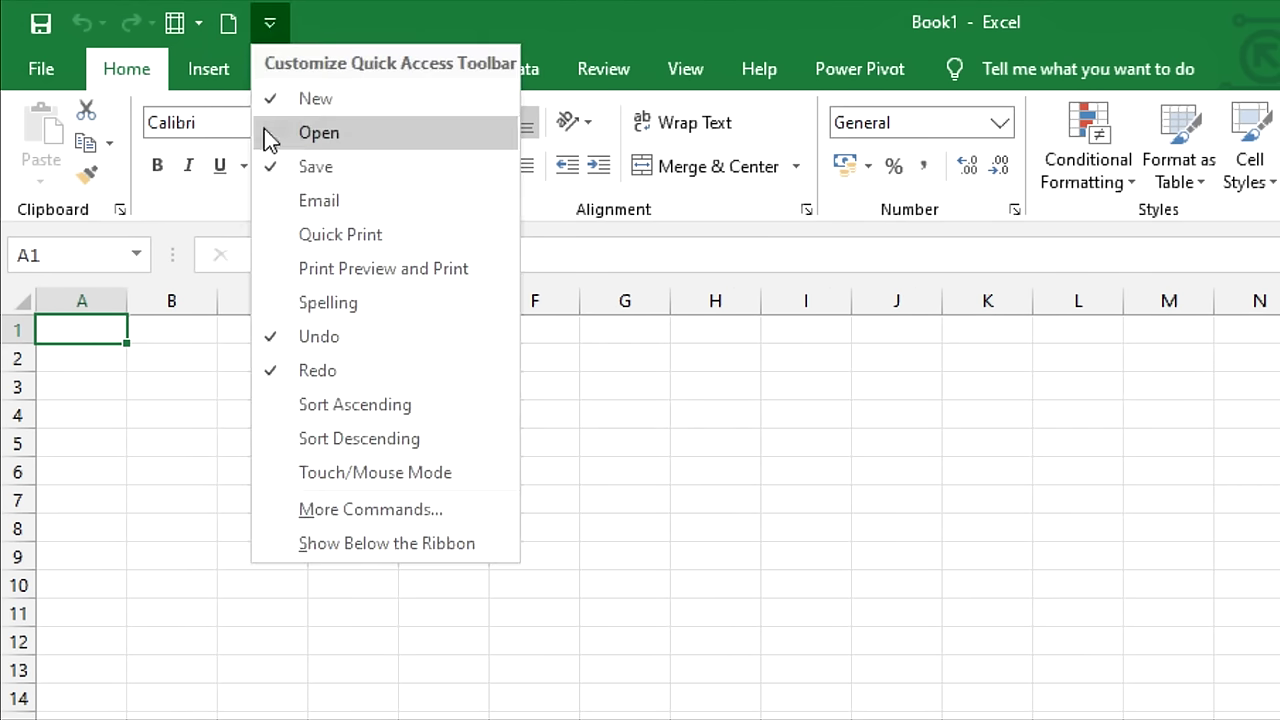
click(312, 130)
click(311, 22)
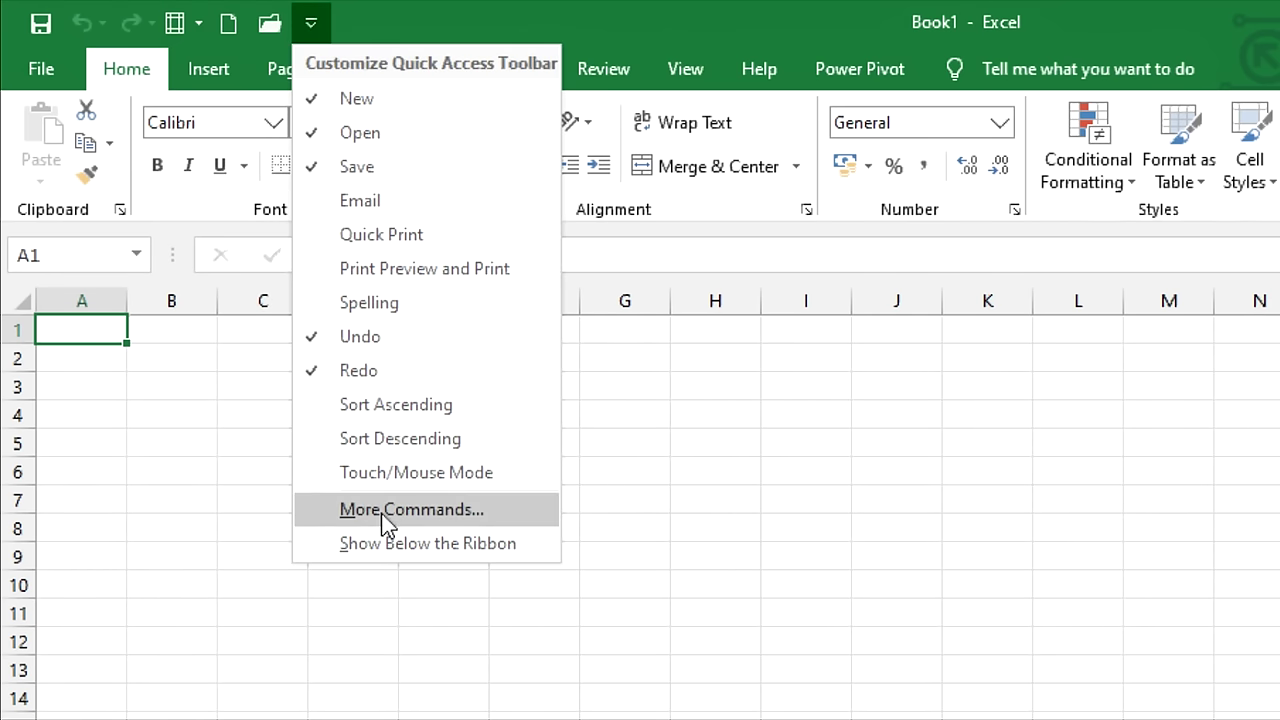
click(431, 274)
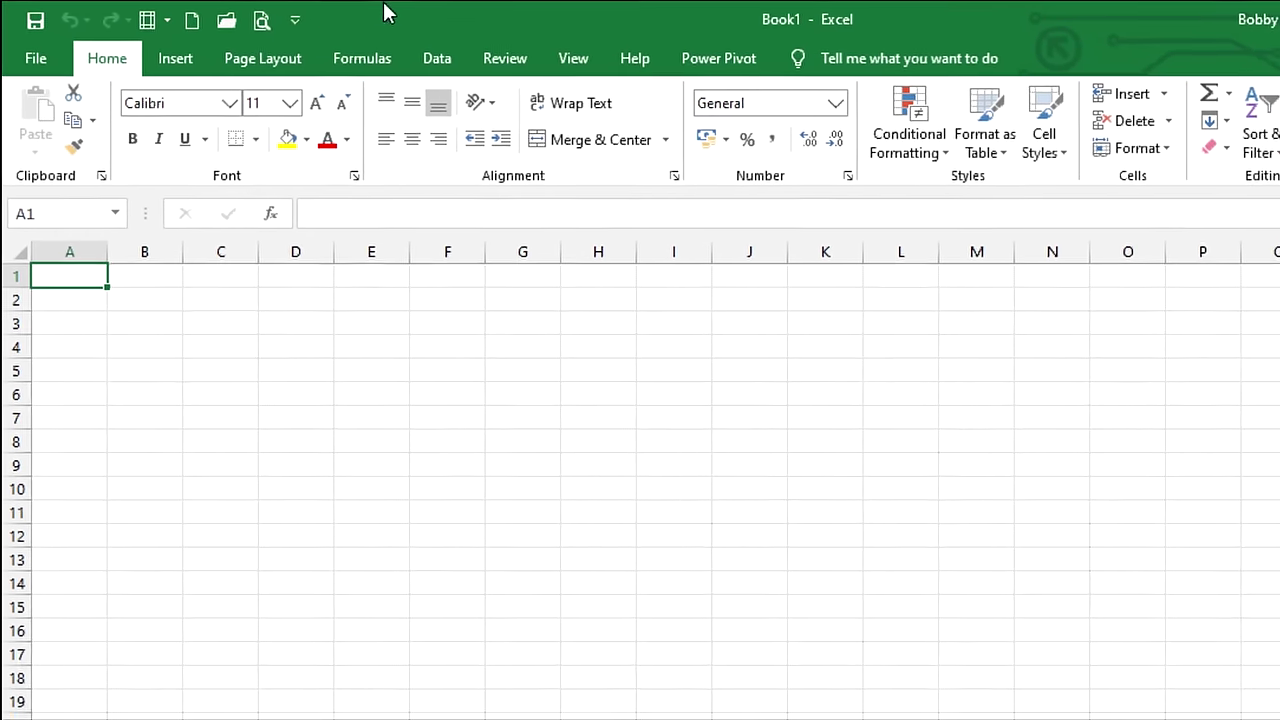
click(140, 47)
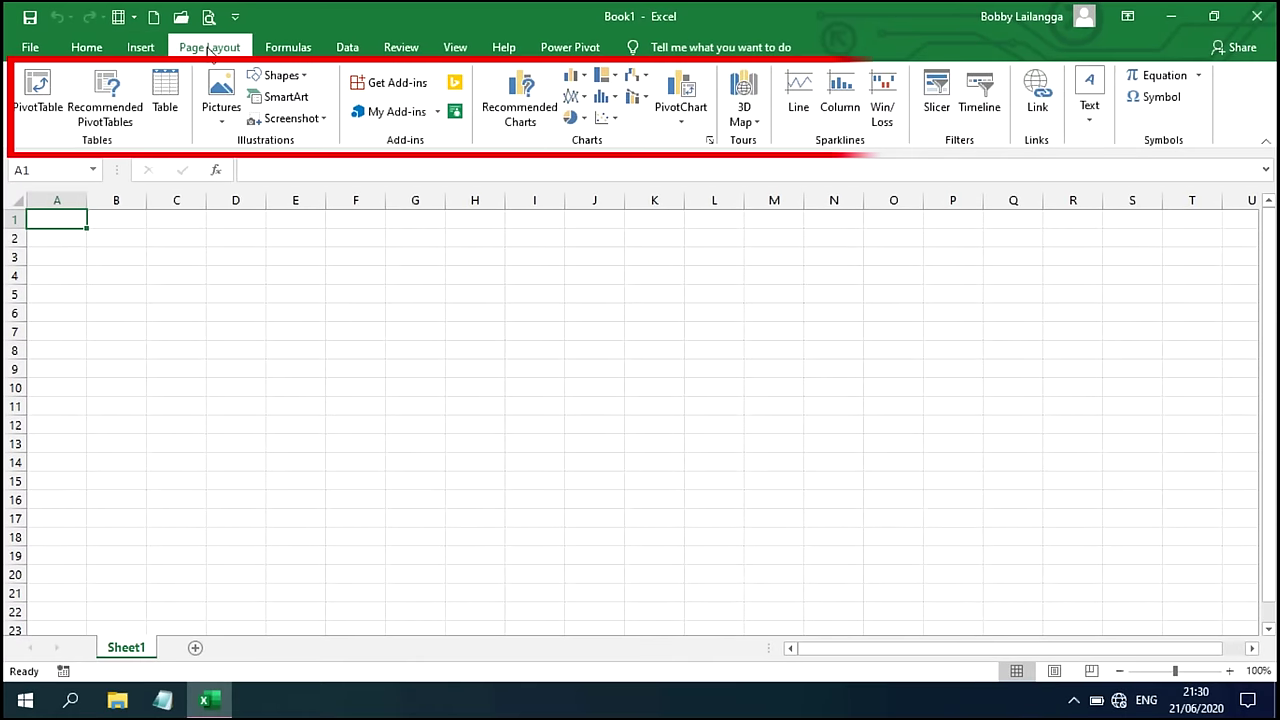
click(80, 47)
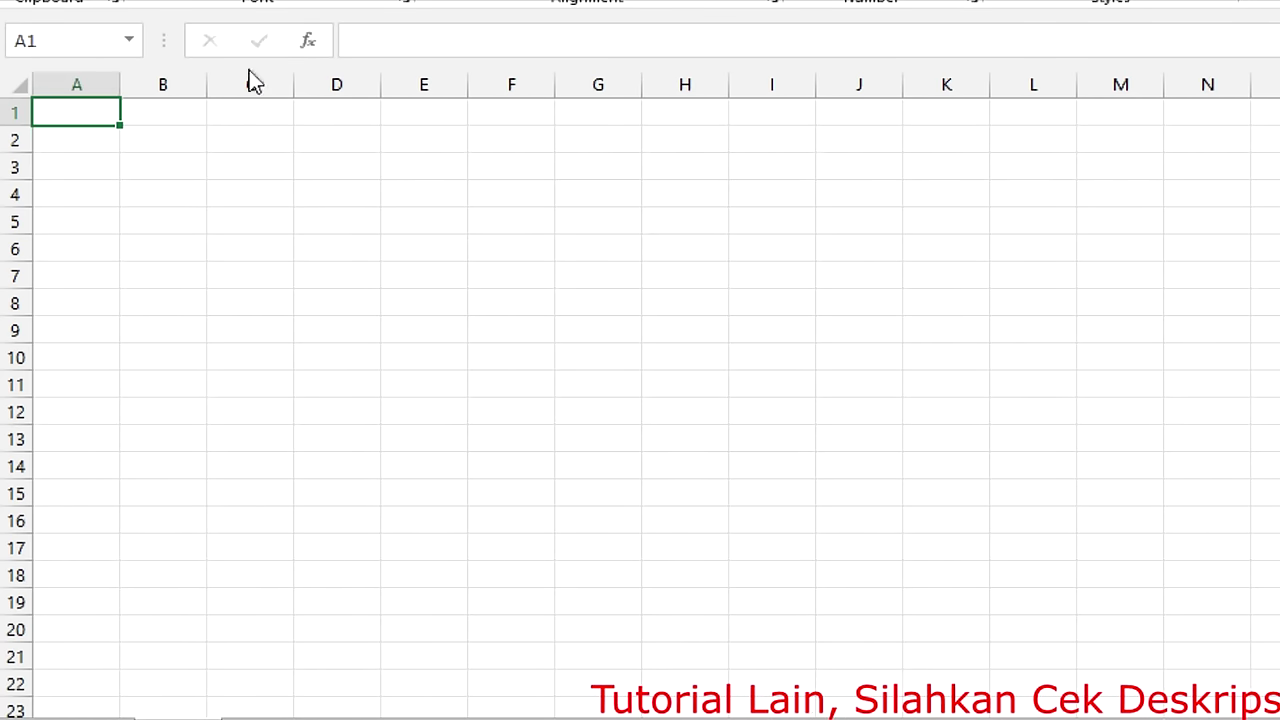
- Enter and leave edit mode in A1 unchanged, then add Sheet2 and Sheet3
click(411, 40)
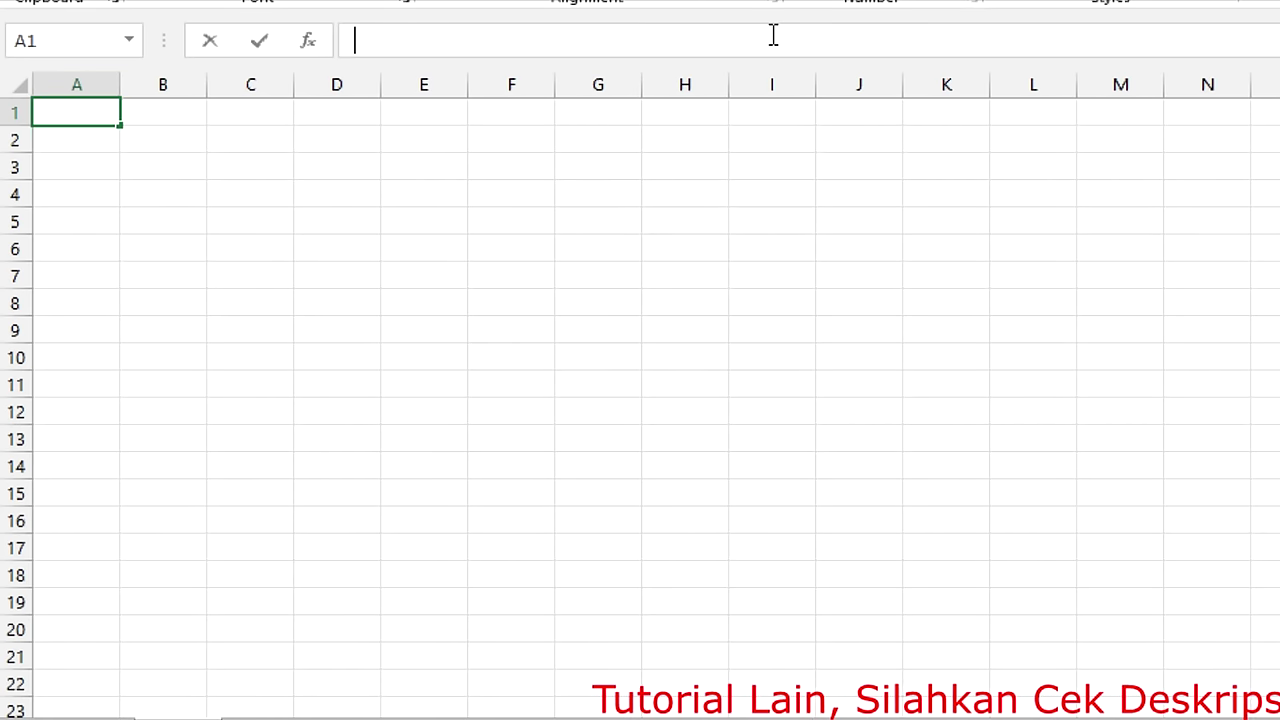
key(F2)
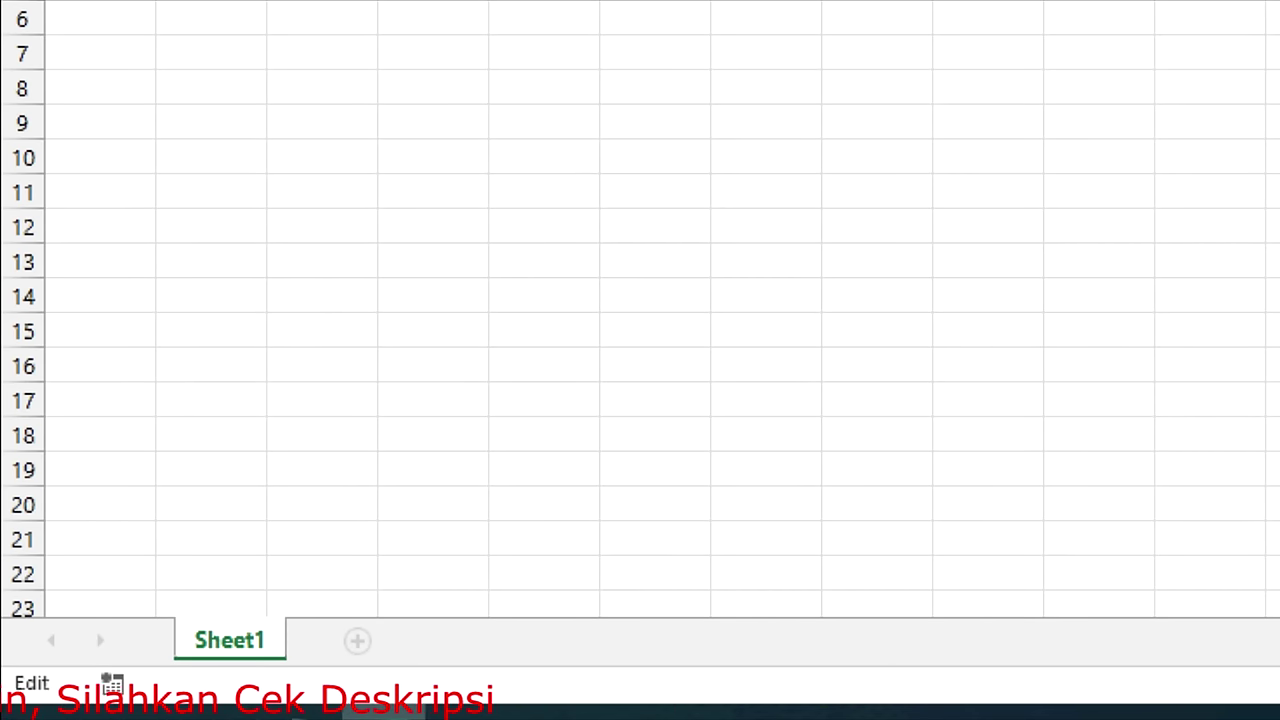
key(Return)
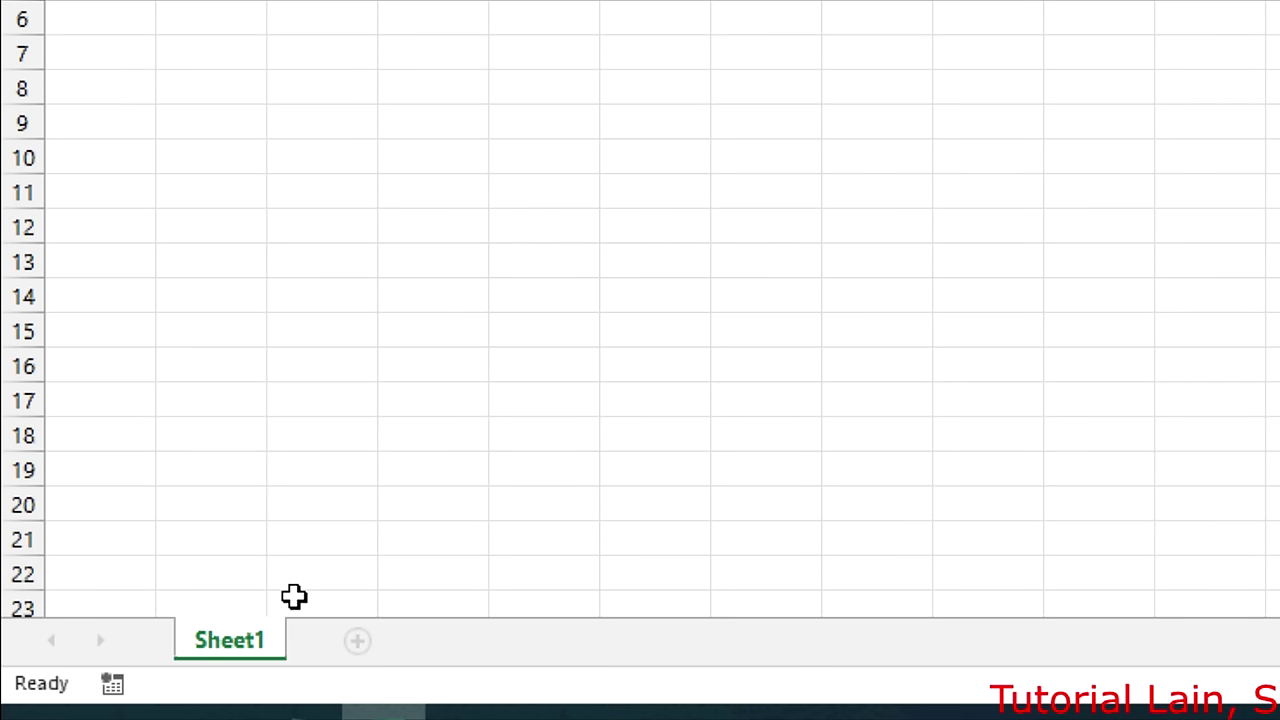
click(359, 645)
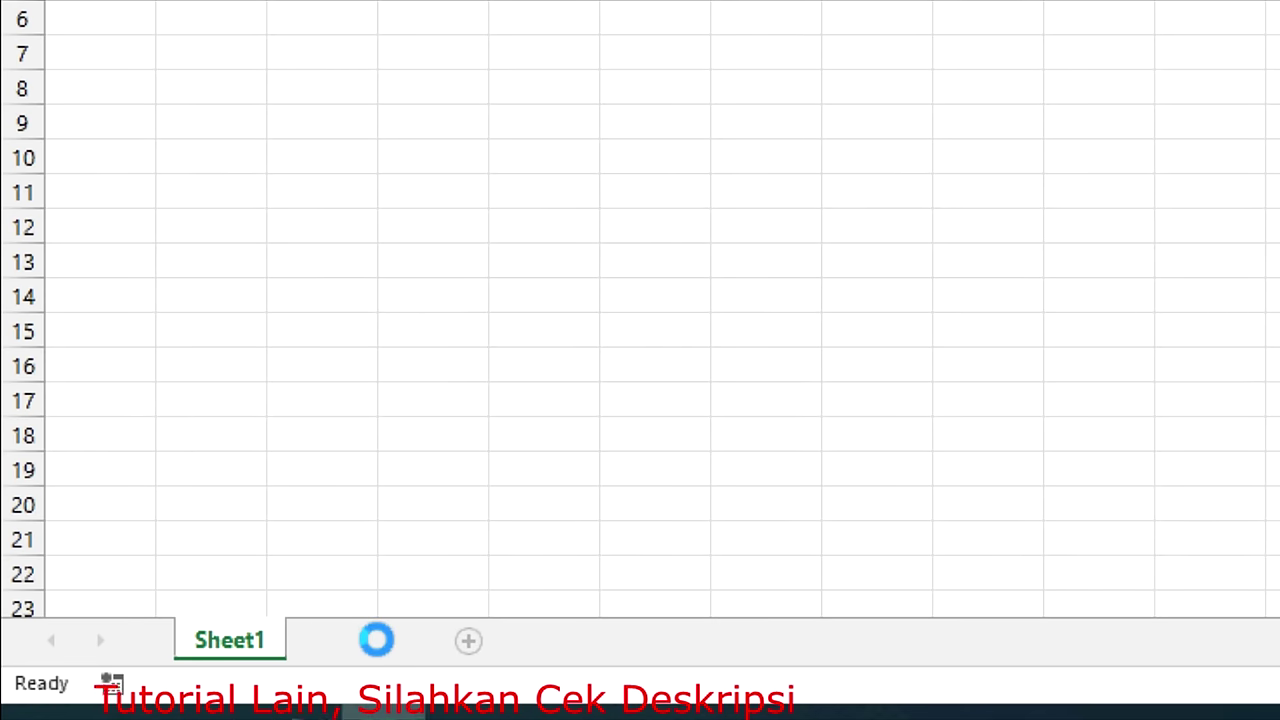
click(481, 646)
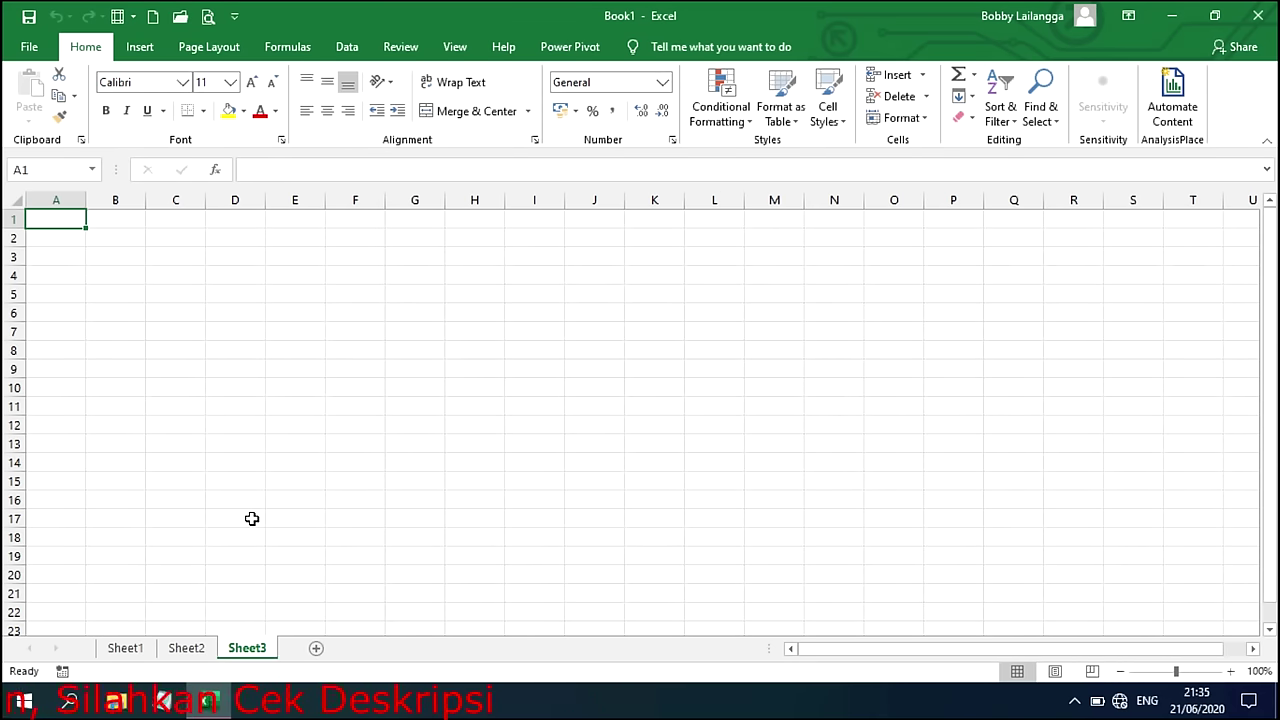
click(66, 200)
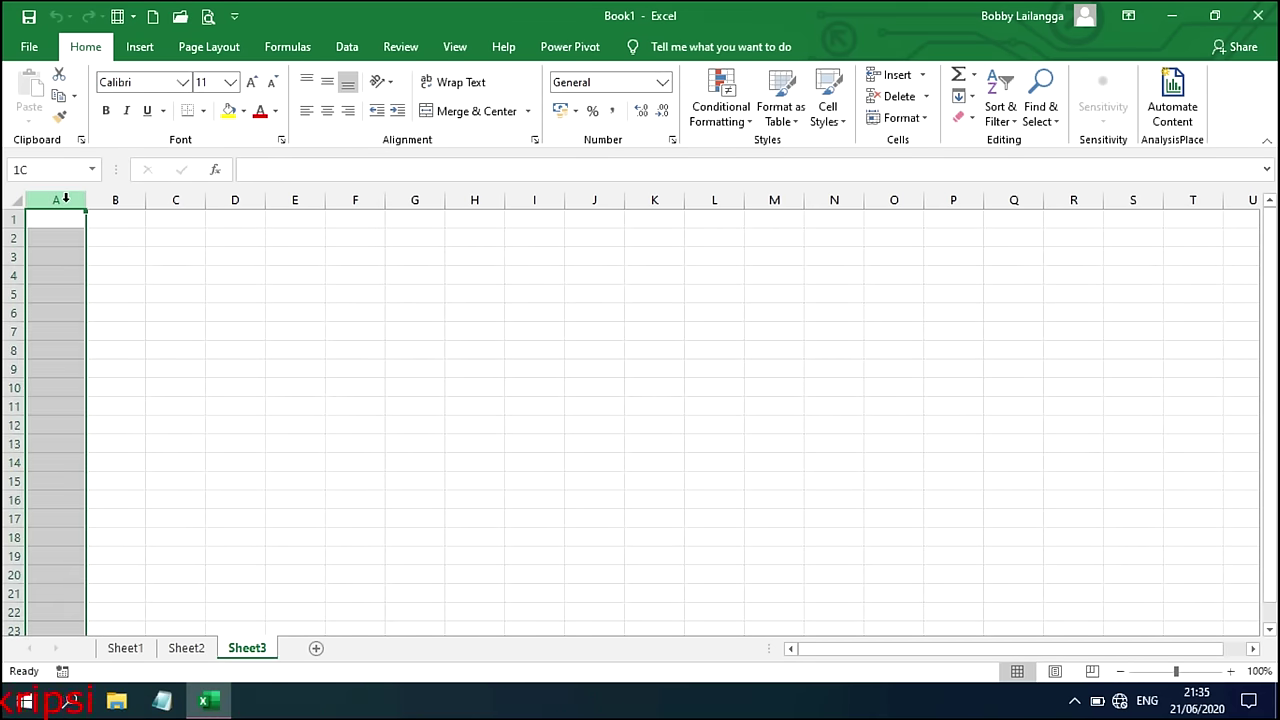
click(116, 200)
click(172, 200)
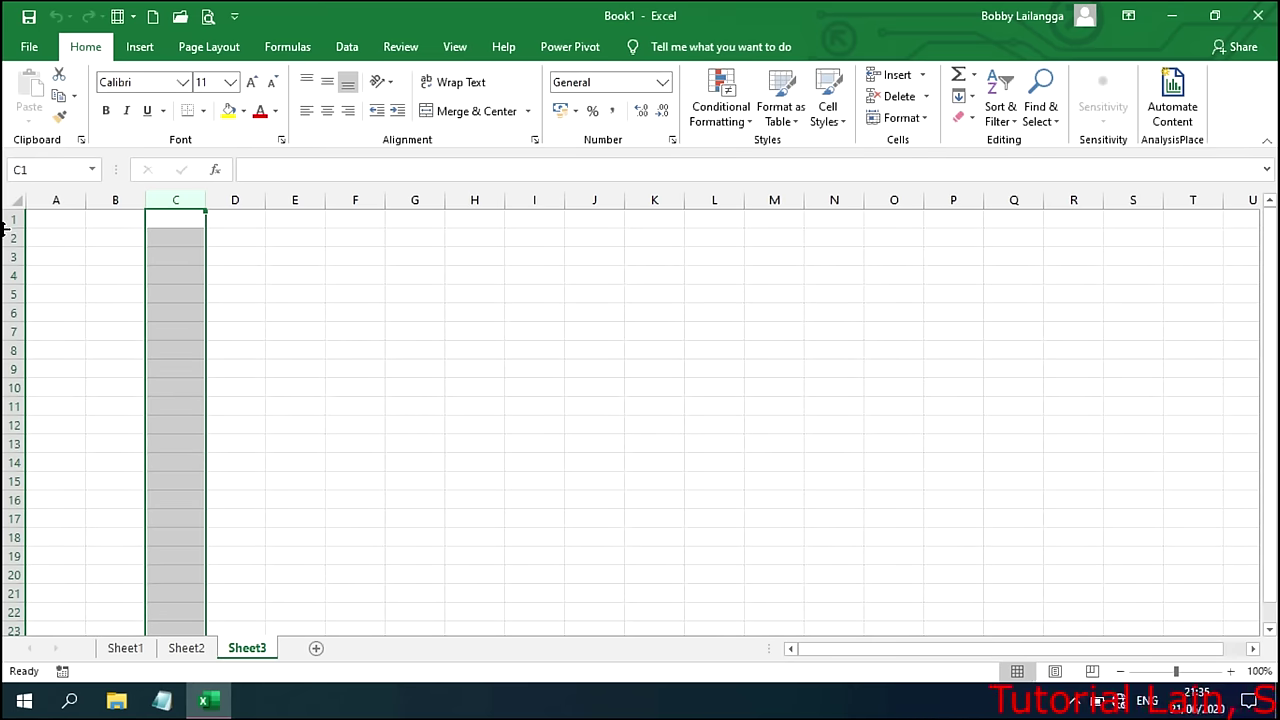
click(5, 218)
click(5, 237)
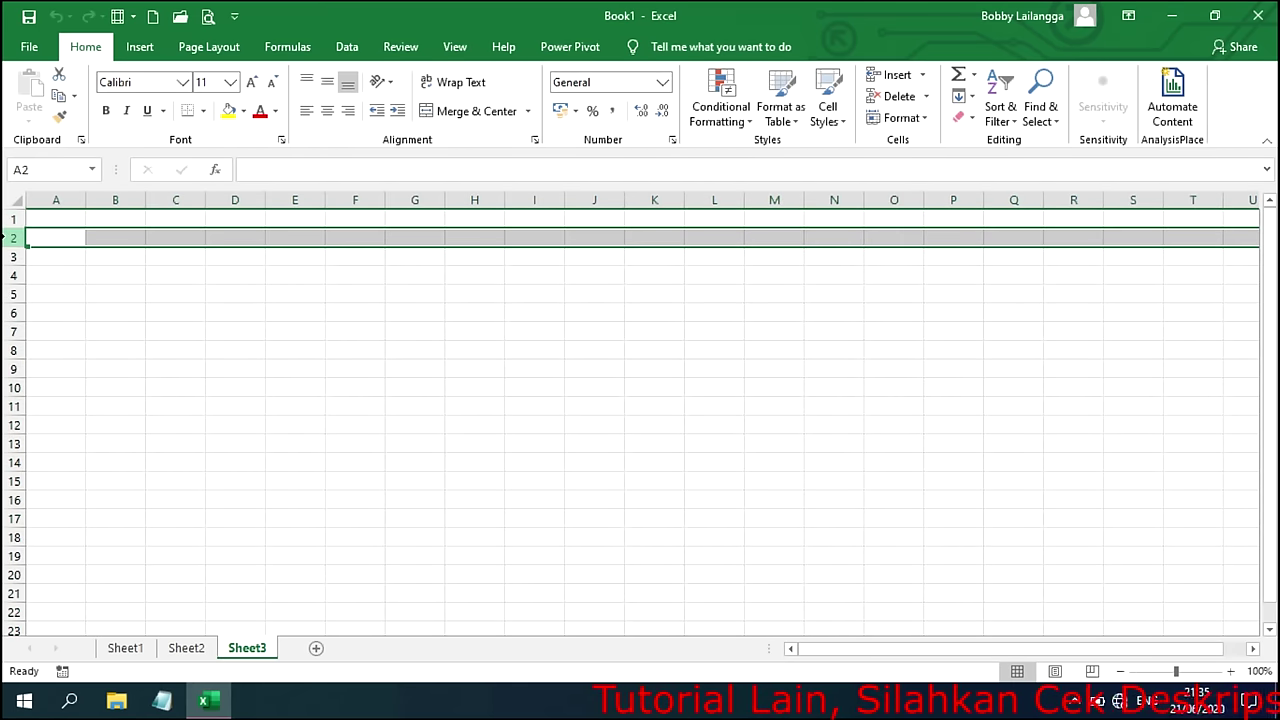
click(50, 197)
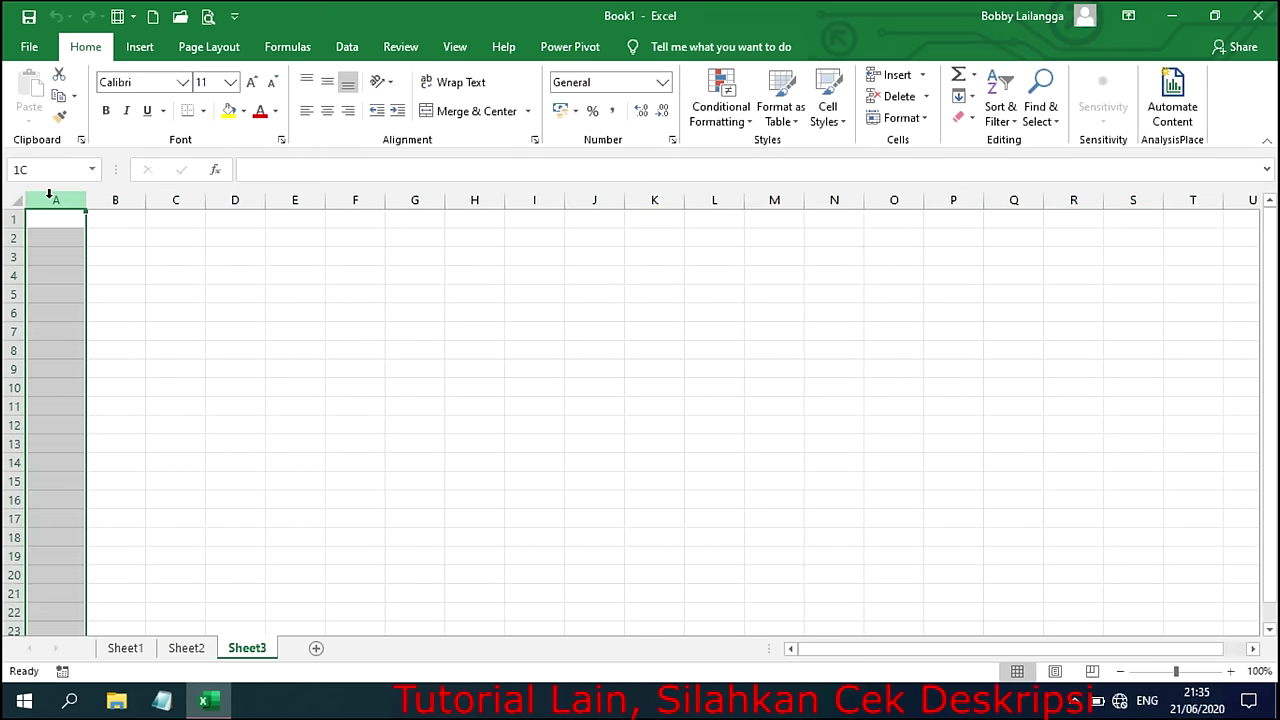
click(115, 197)
click(178, 197)
click(228, 197)
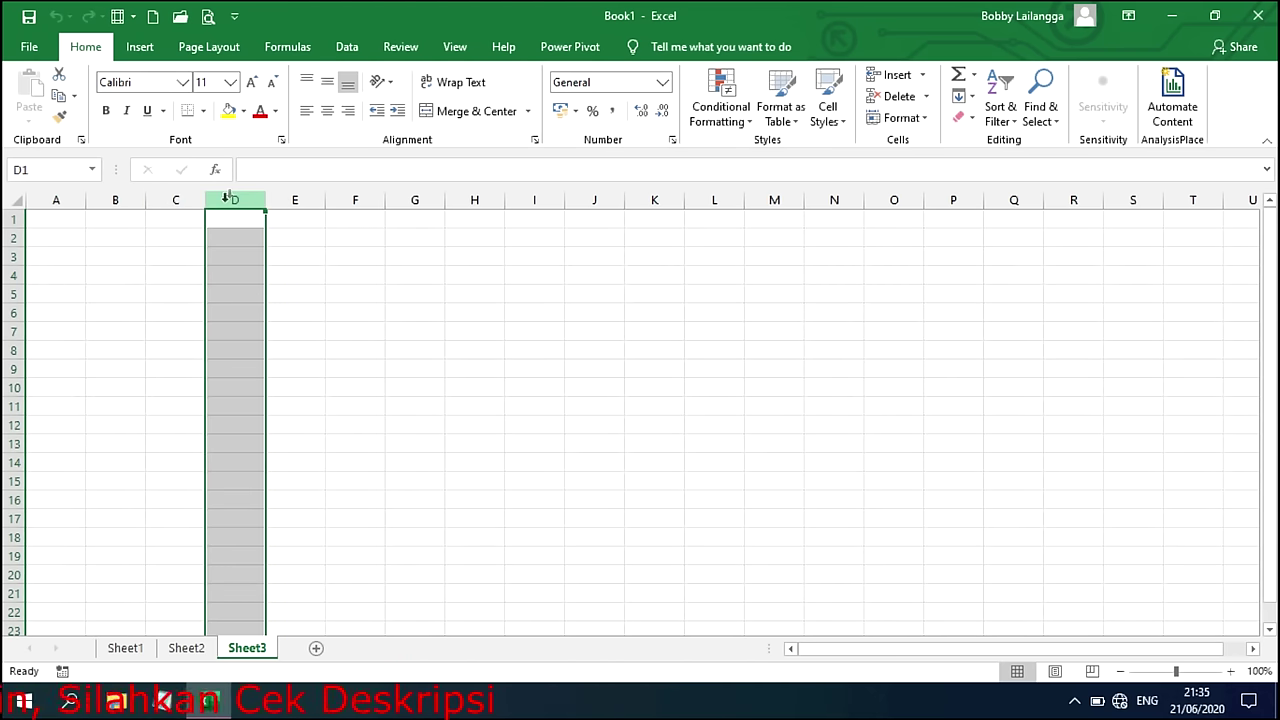
click(14, 220)
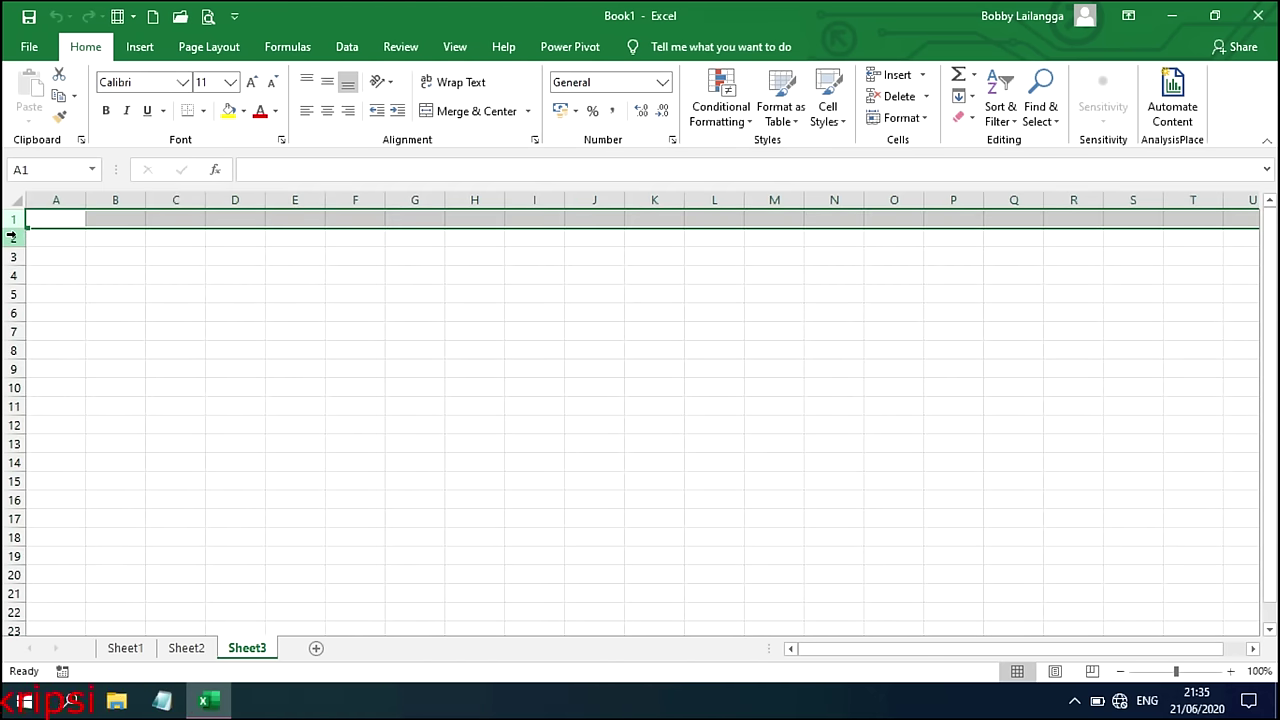
click(13, 237)
click(60, 272)
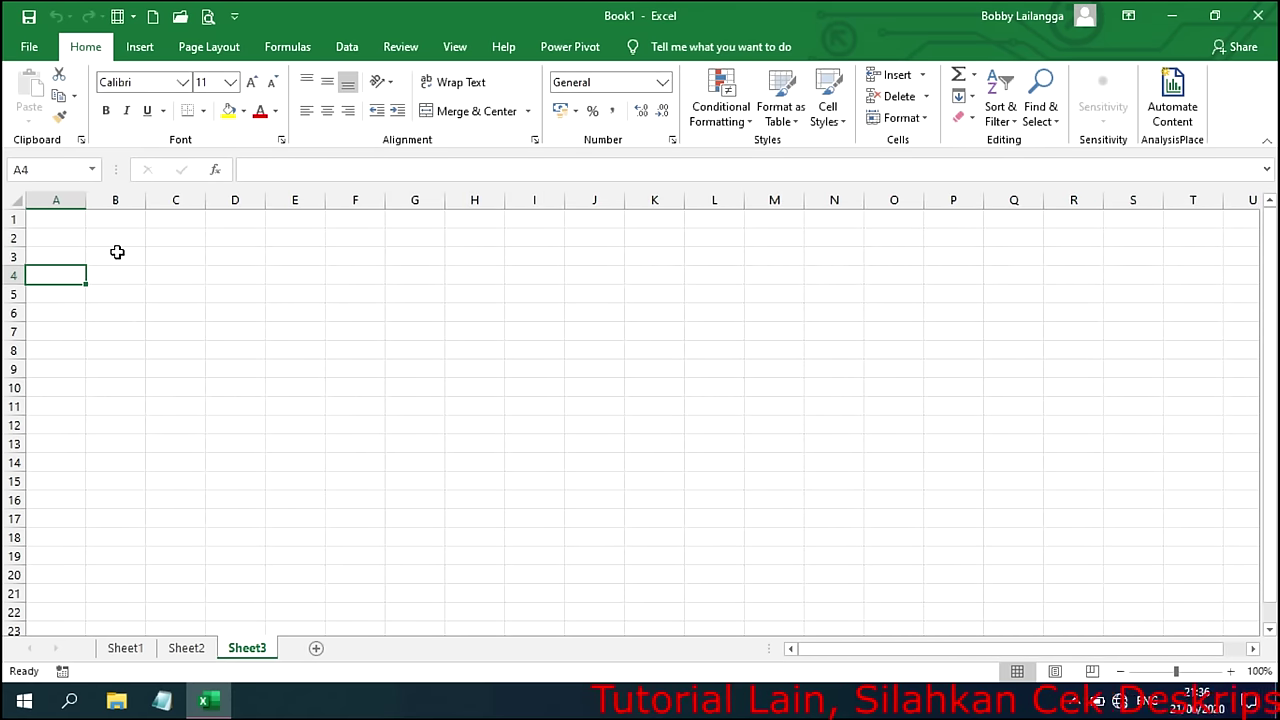
click(108, 201)
click(13, 256)
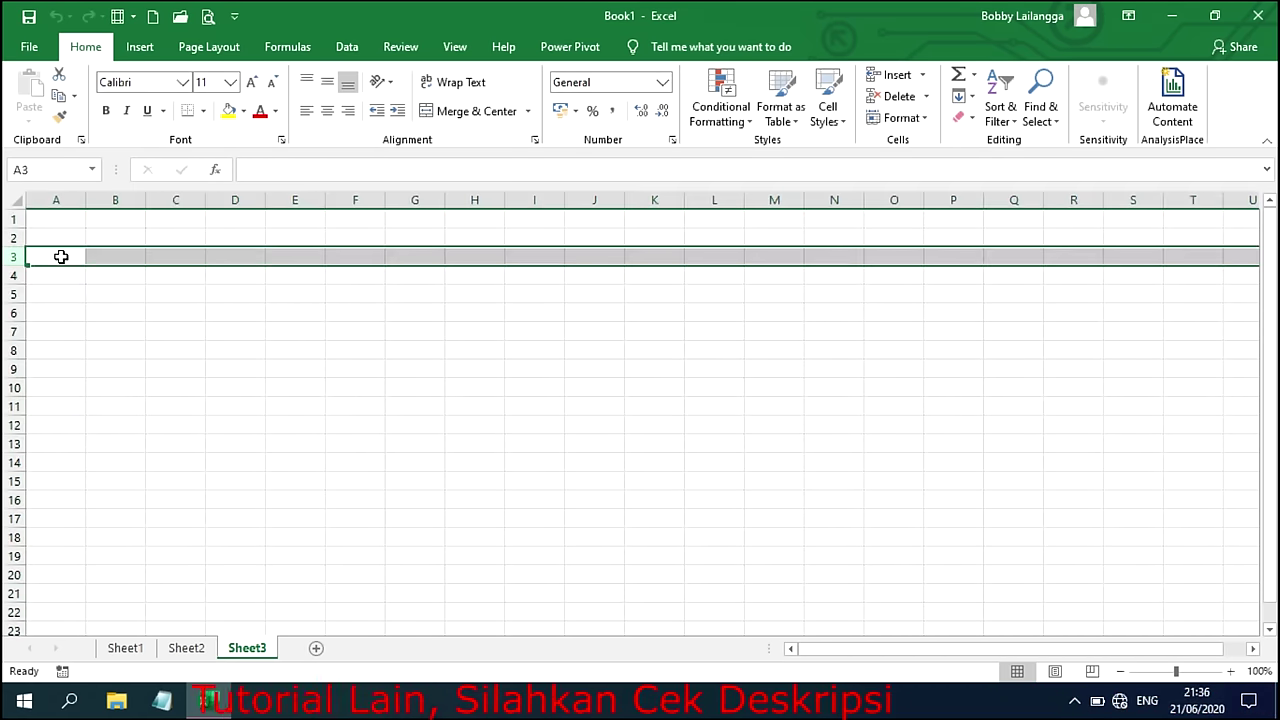
click(107, 256)
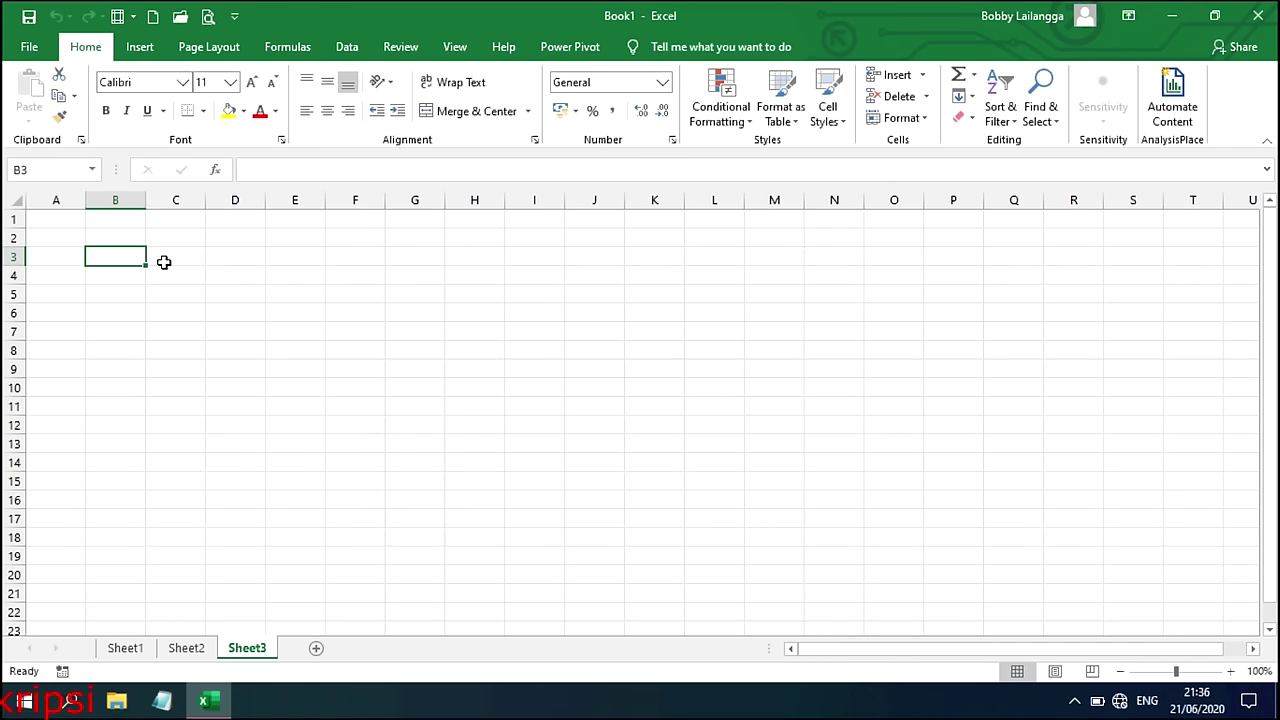
click(231, 258)
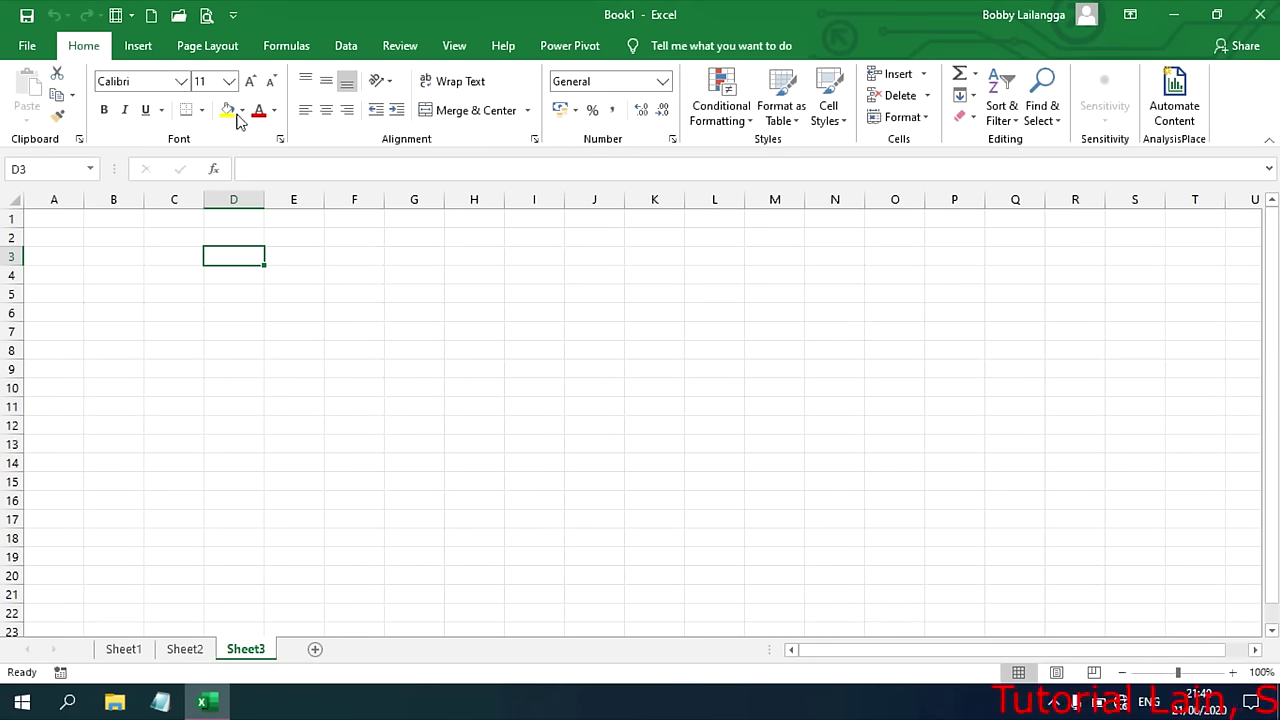
- Check the print preview, scroll through Sheet3, then return to the empty Sheet1
click(207, 16)
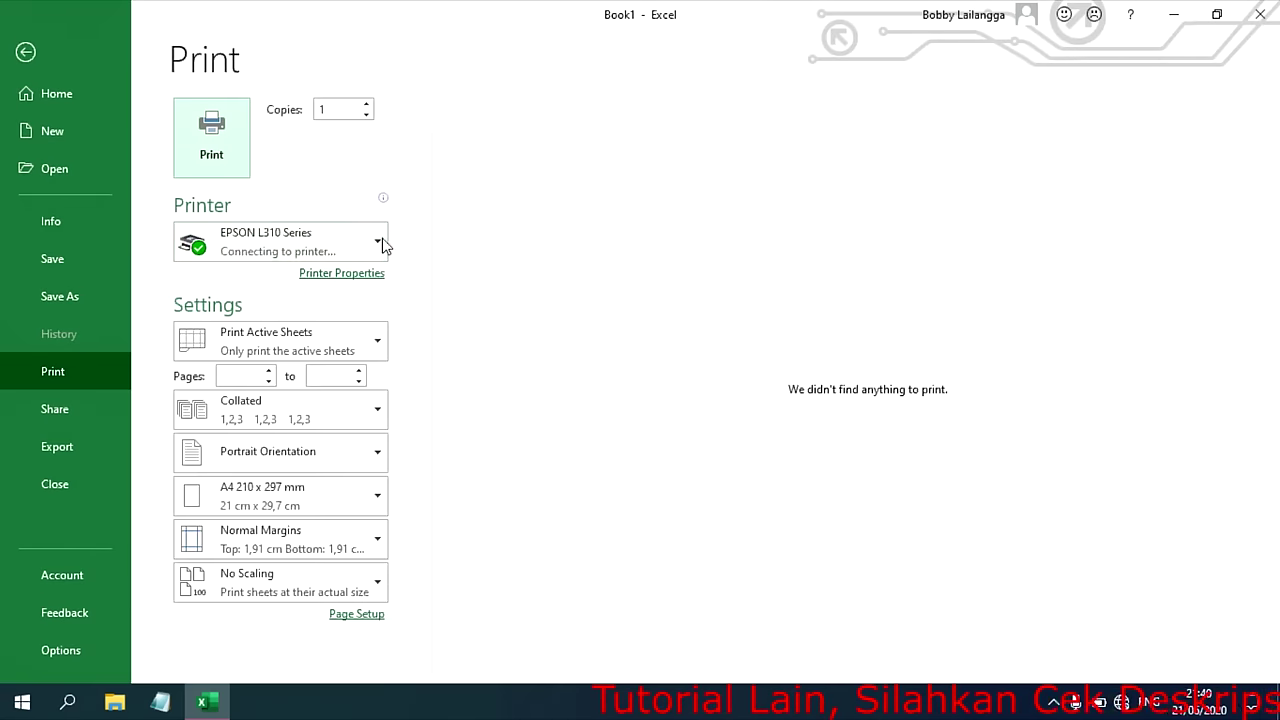
click(25, 52)
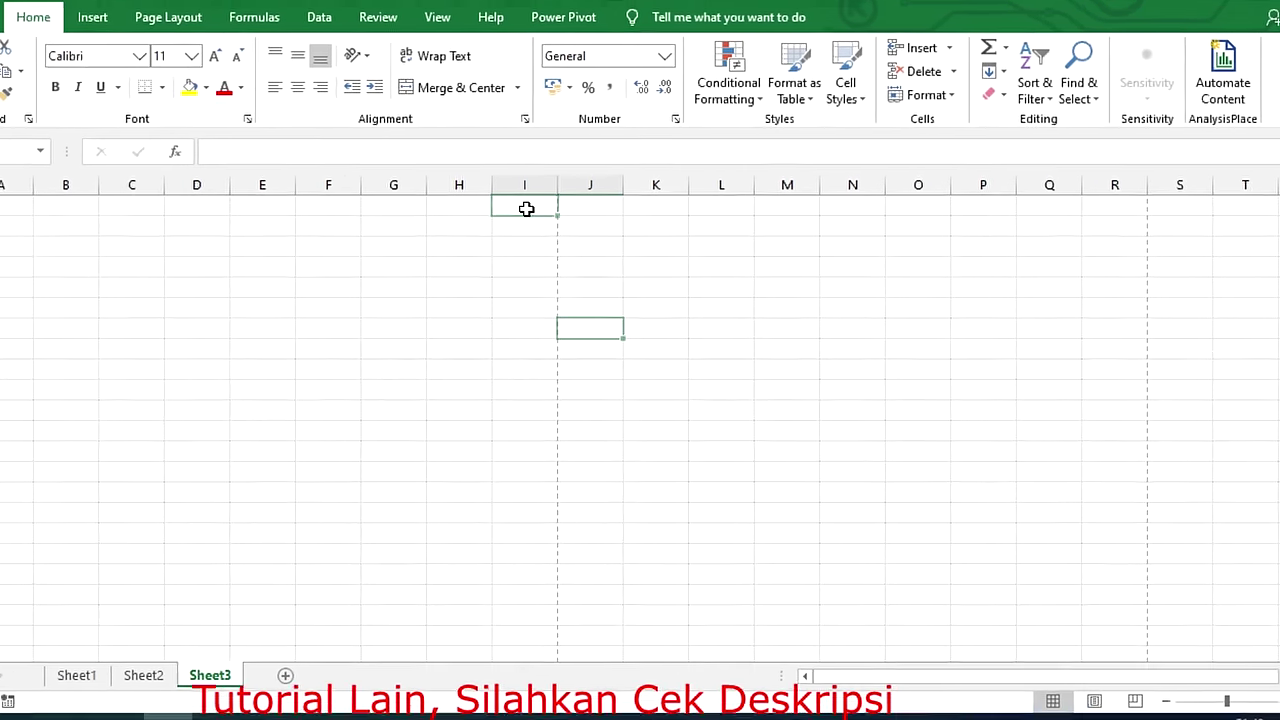
click(512, 190)
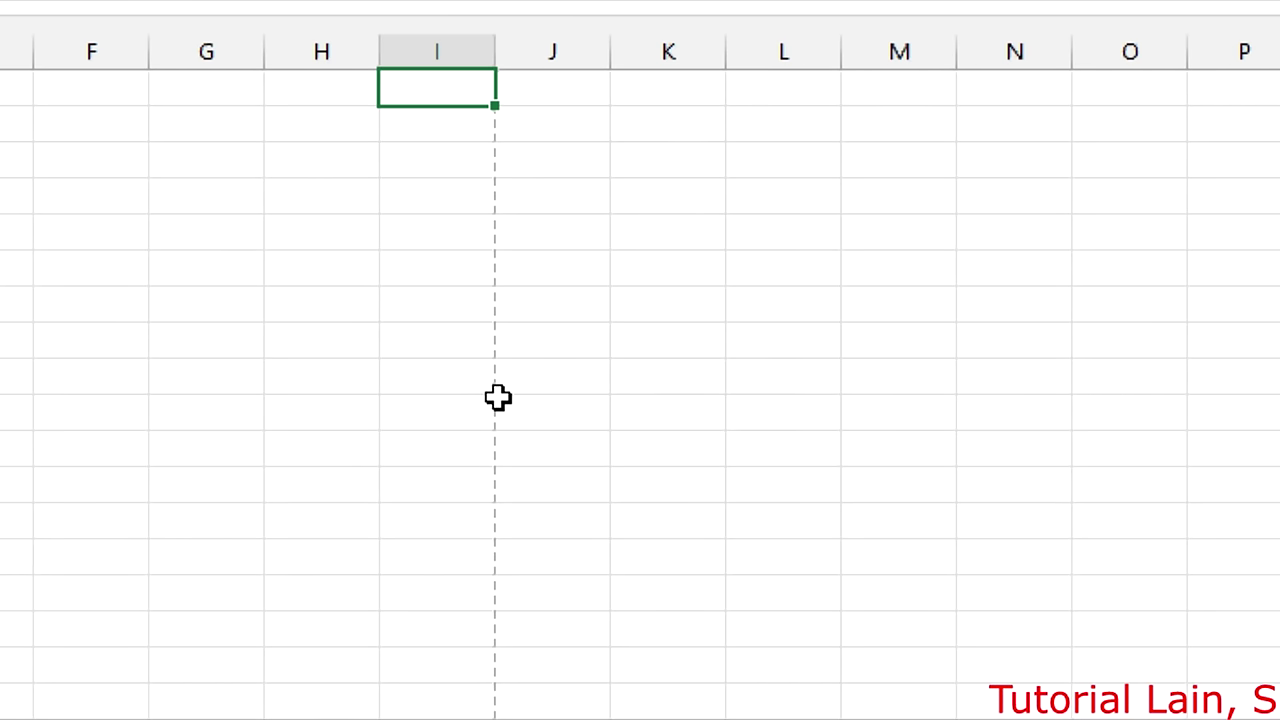
scroll(471, 634, down, 3)
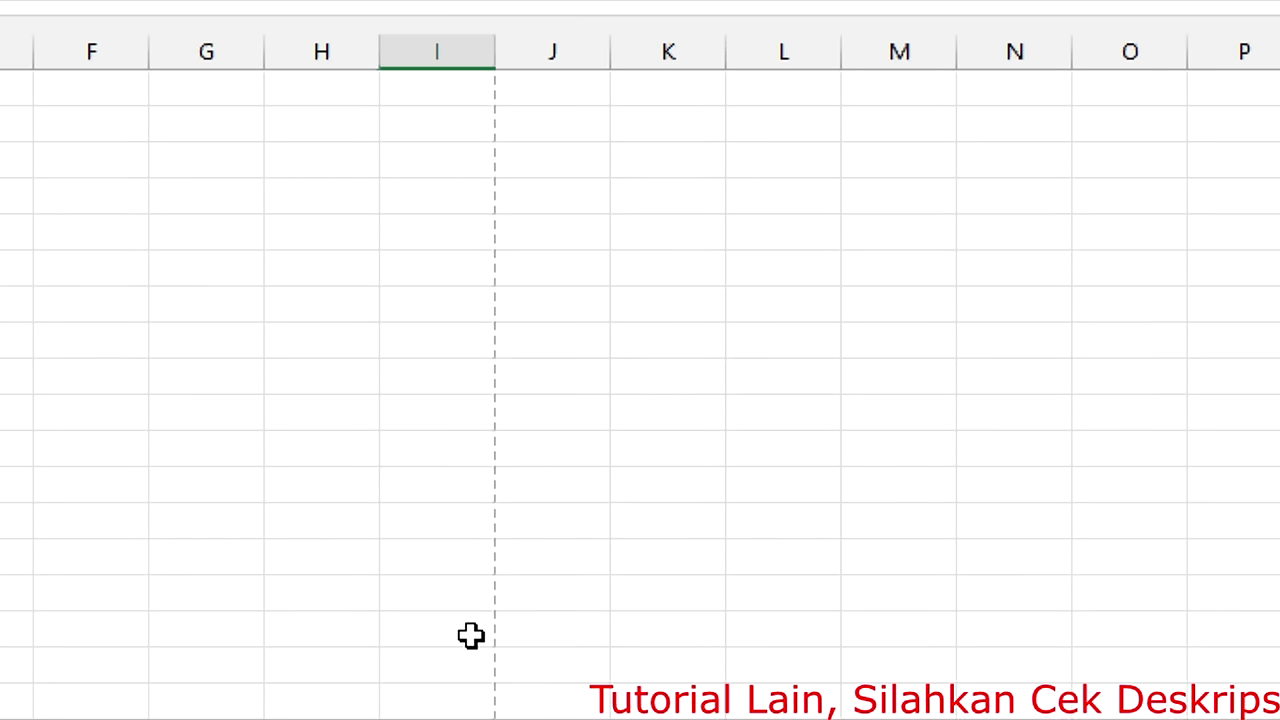
scroll(471, 634, down, 3)
scroll(497, 580, up, 3)
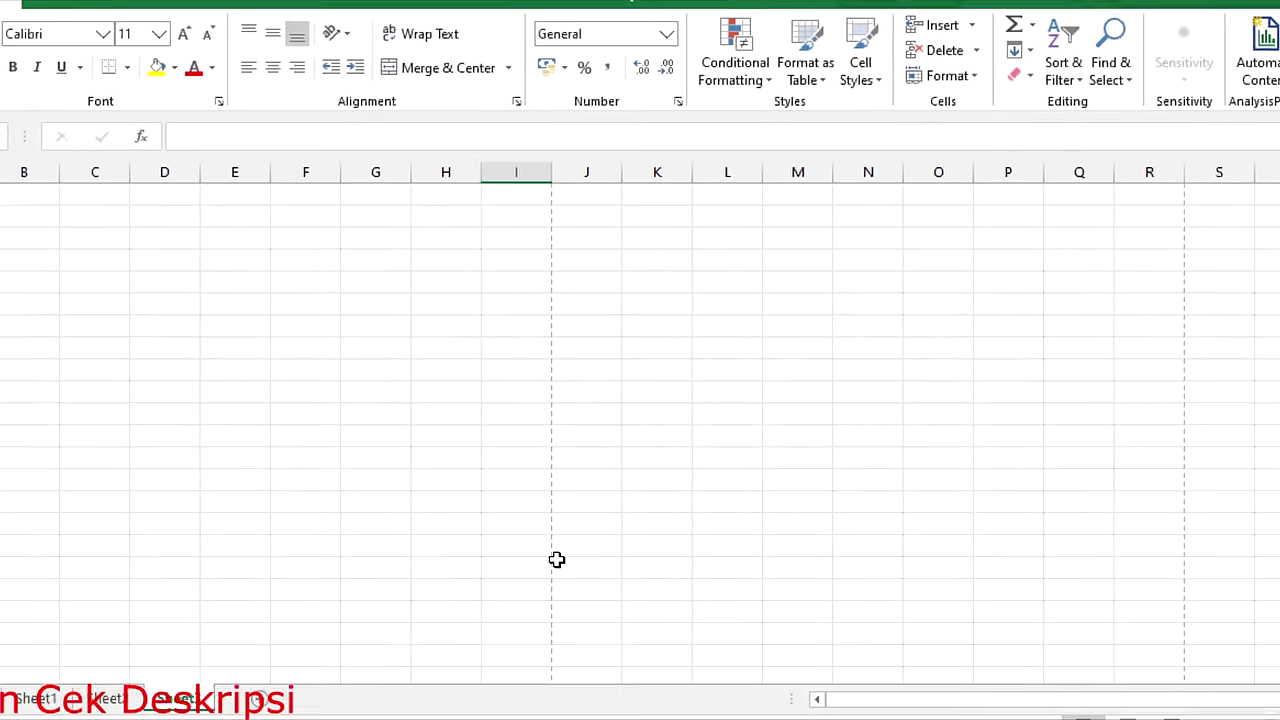
scroll(557, 559, up, 3)
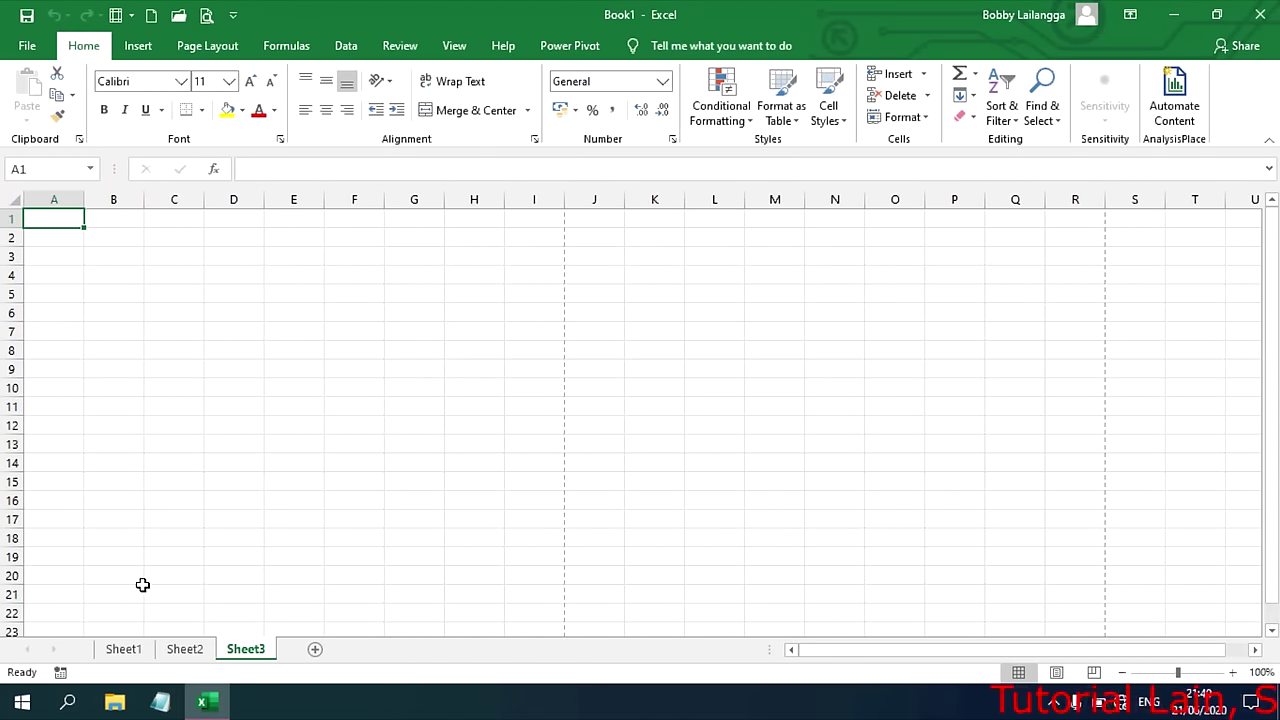
click(124, 652)
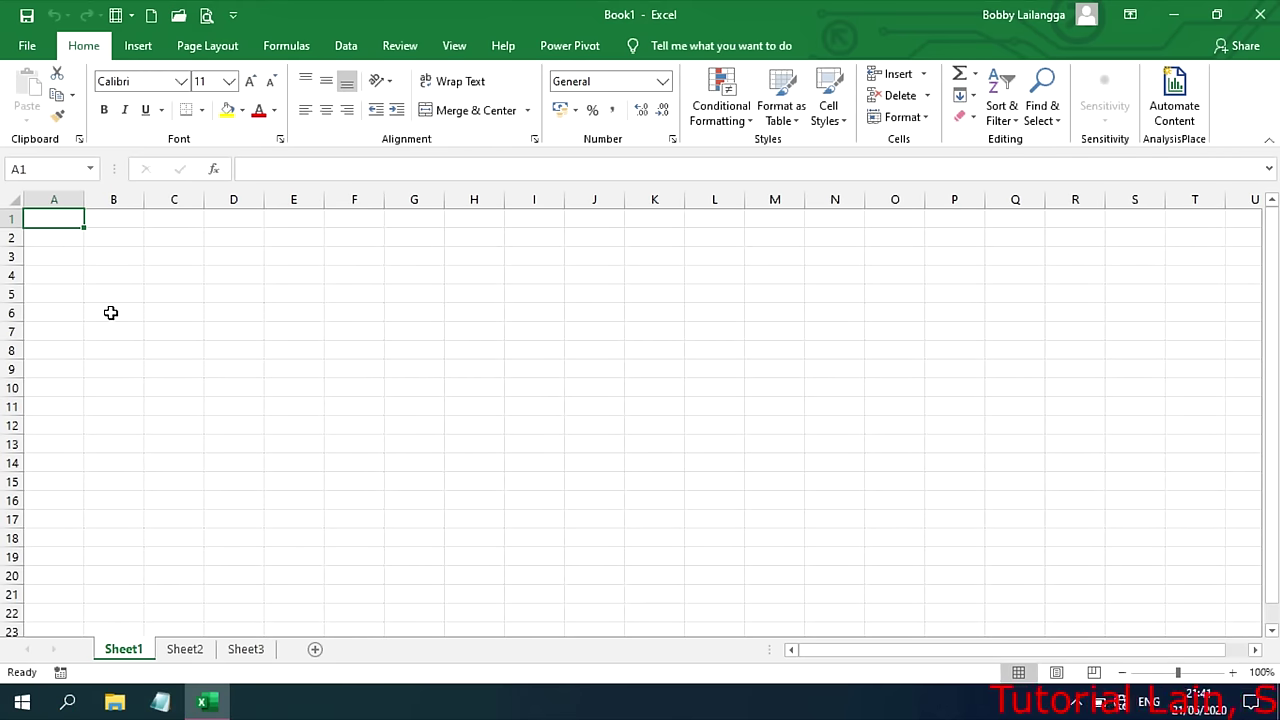
click(167, 349)
- Type the letterhead in A1:A3: PEMERINTAH KABUPATEN MUNA BARAT, DINAS PENDIDIKAN, ALAMAT : Jl. Apa Saja
click(166, 329)
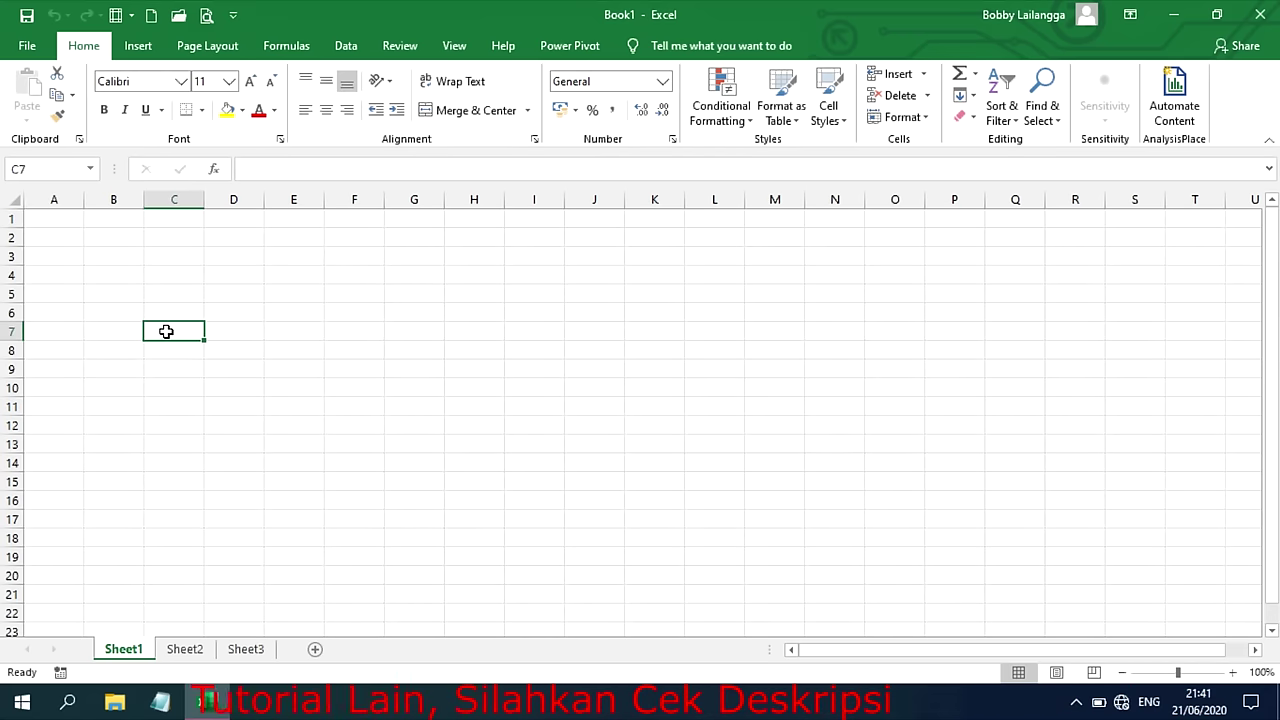
click(54, 218)
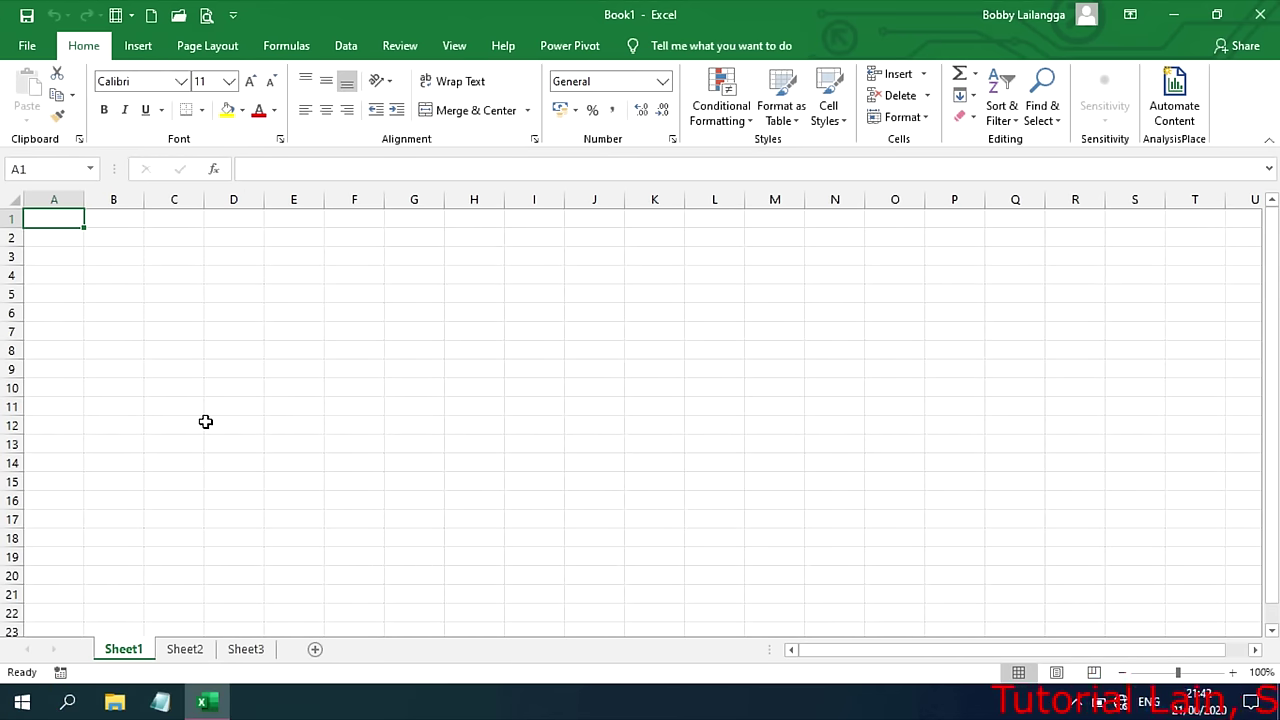
text(PEMERINTAH KABUPATEN MUNA BAR)
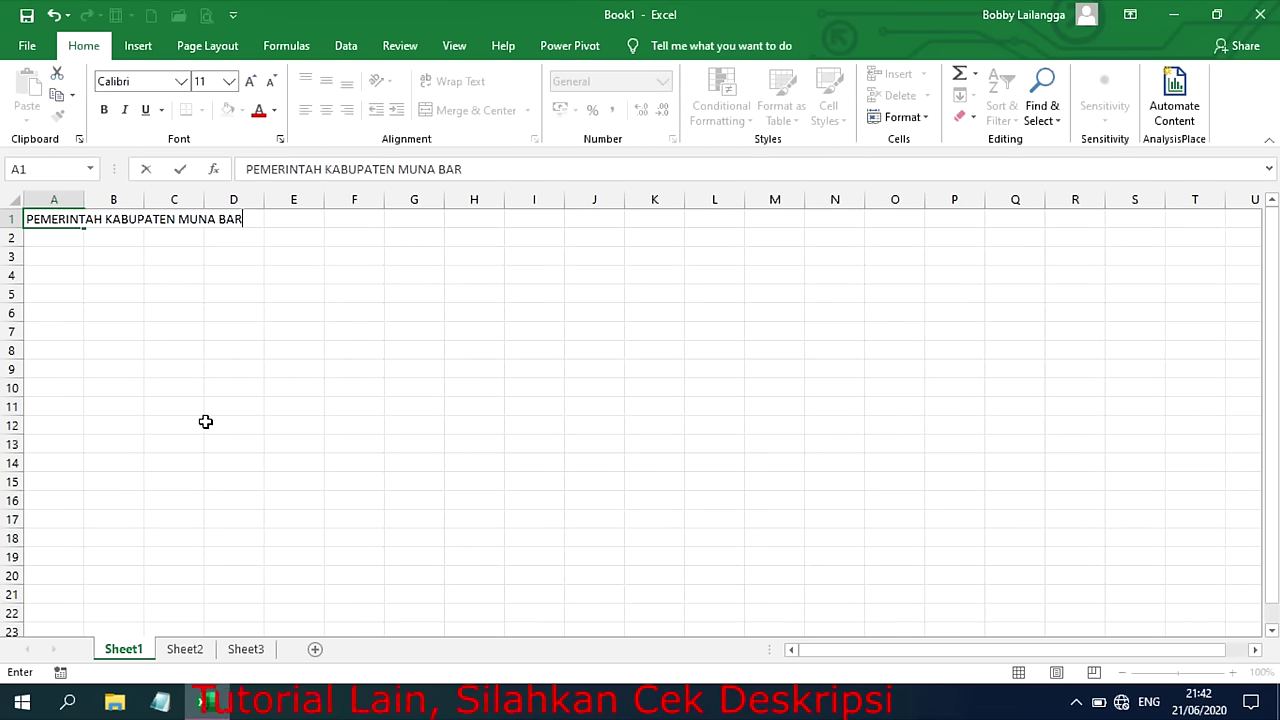
text(AT)
key(Return)
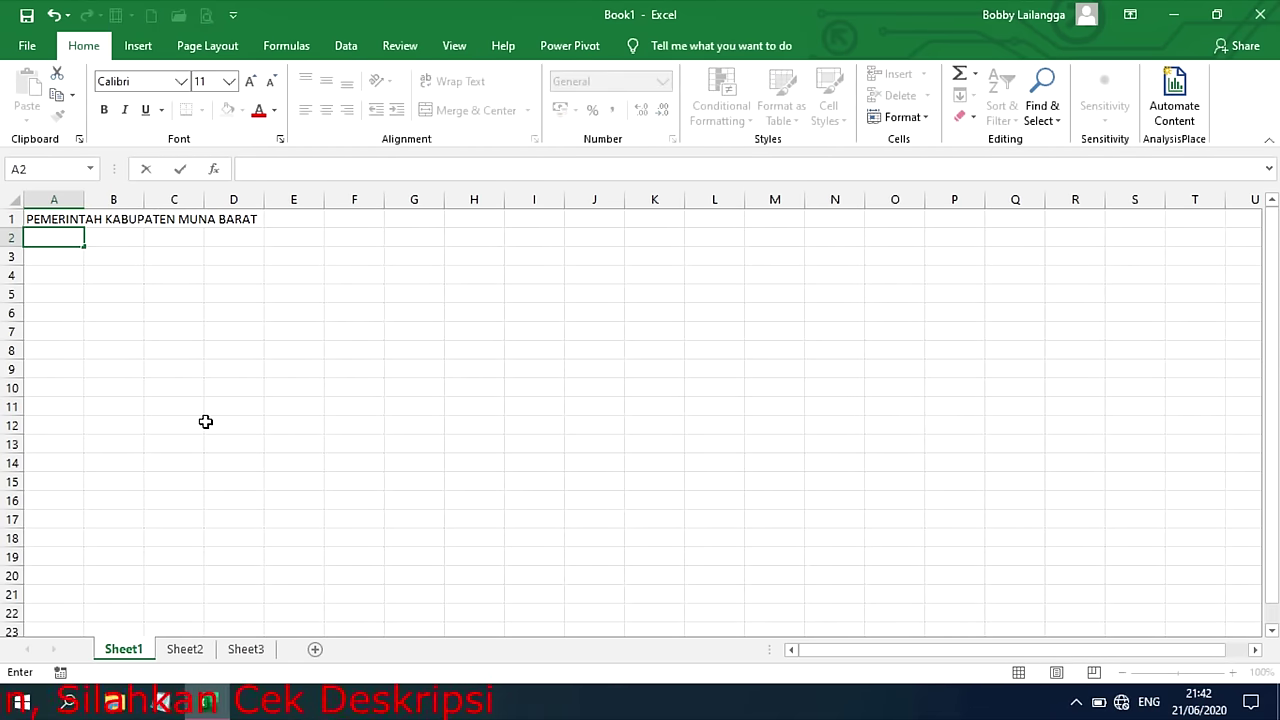
text(DINAS PENDIDIK)
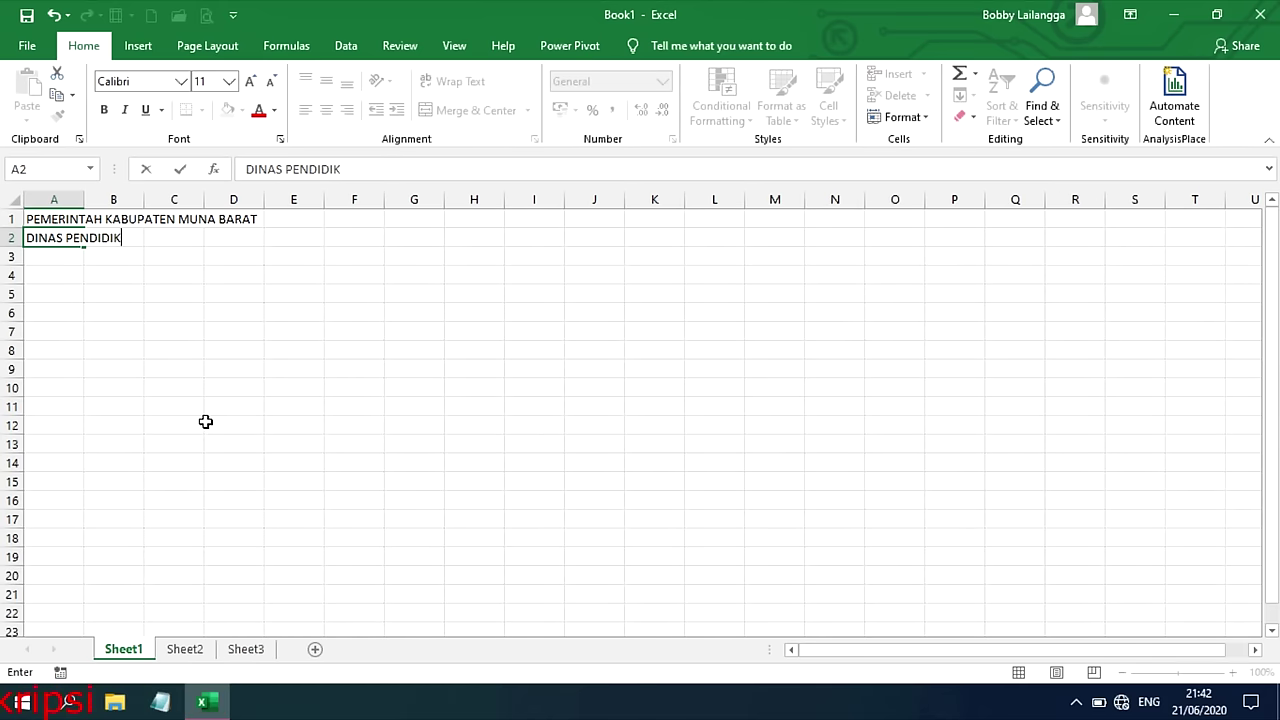
key(Return)
text(ALAMAT : Jl. Apa Saja)
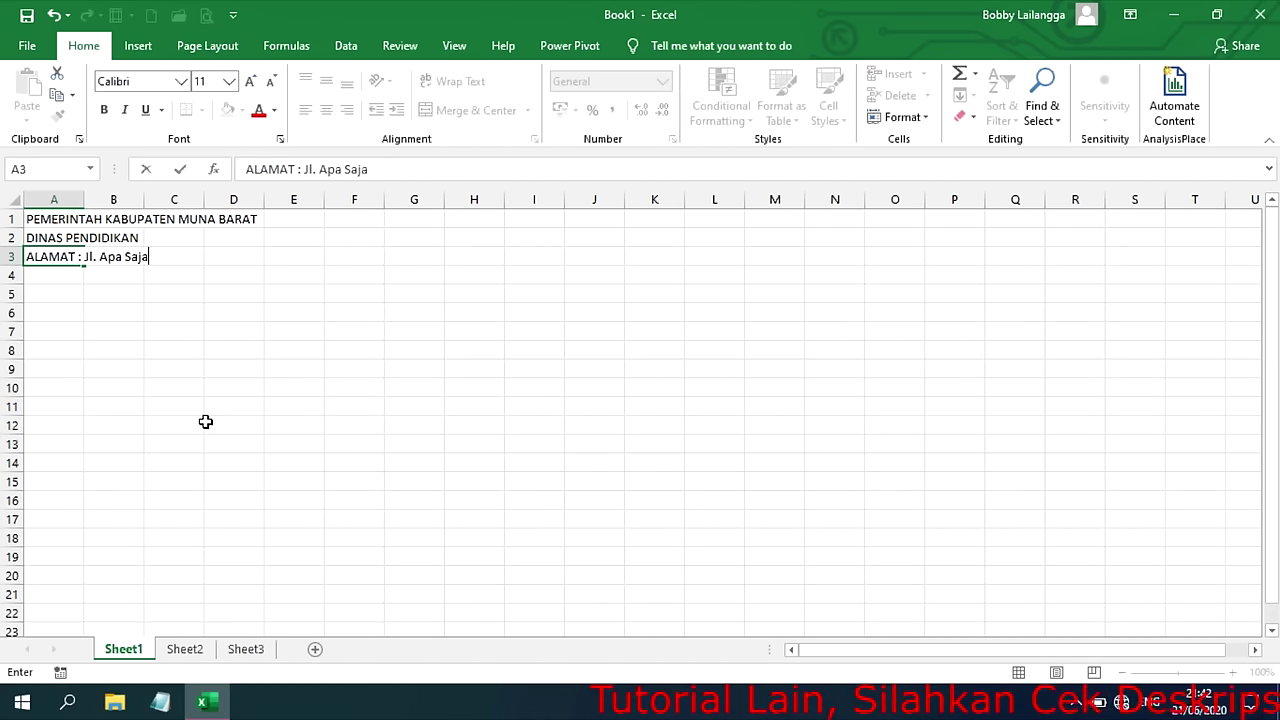
key(Return)
key(Return)
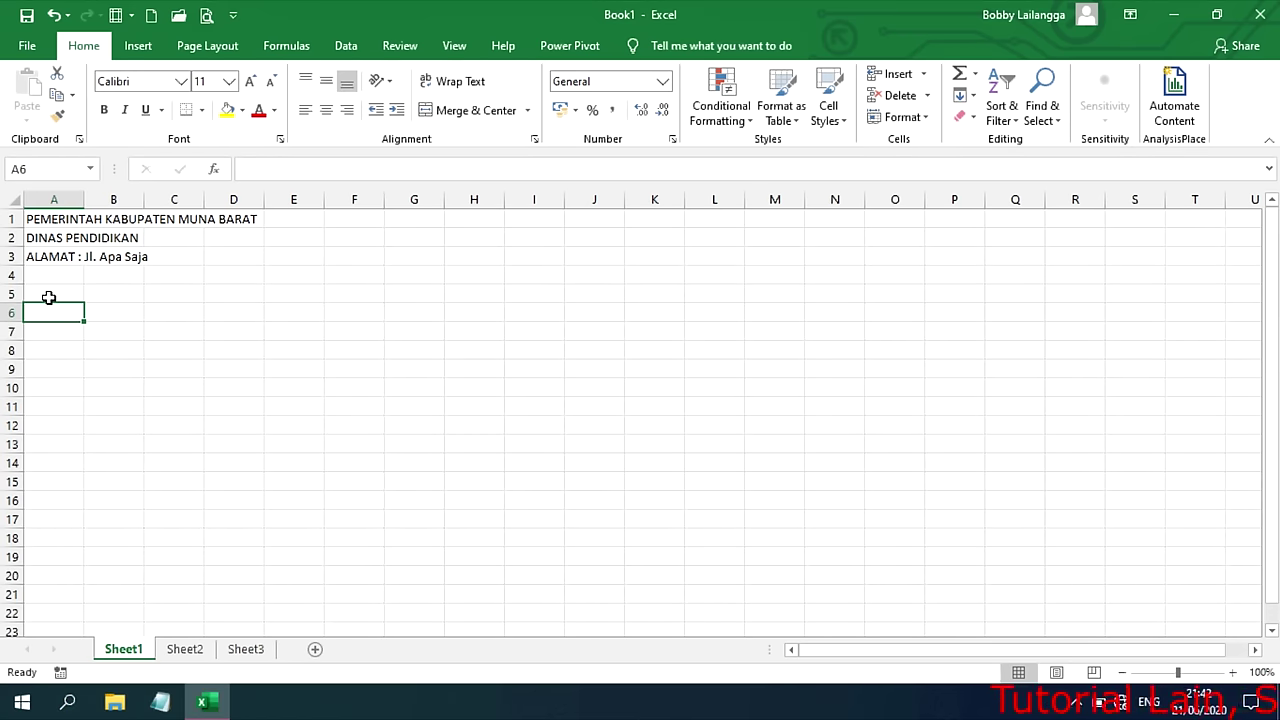
- Add the title SURAT KETERANGAN, 'Nomor : 001 / Dst' and 'Yang bertanda tangan di bawah ini'
text(SURAT )
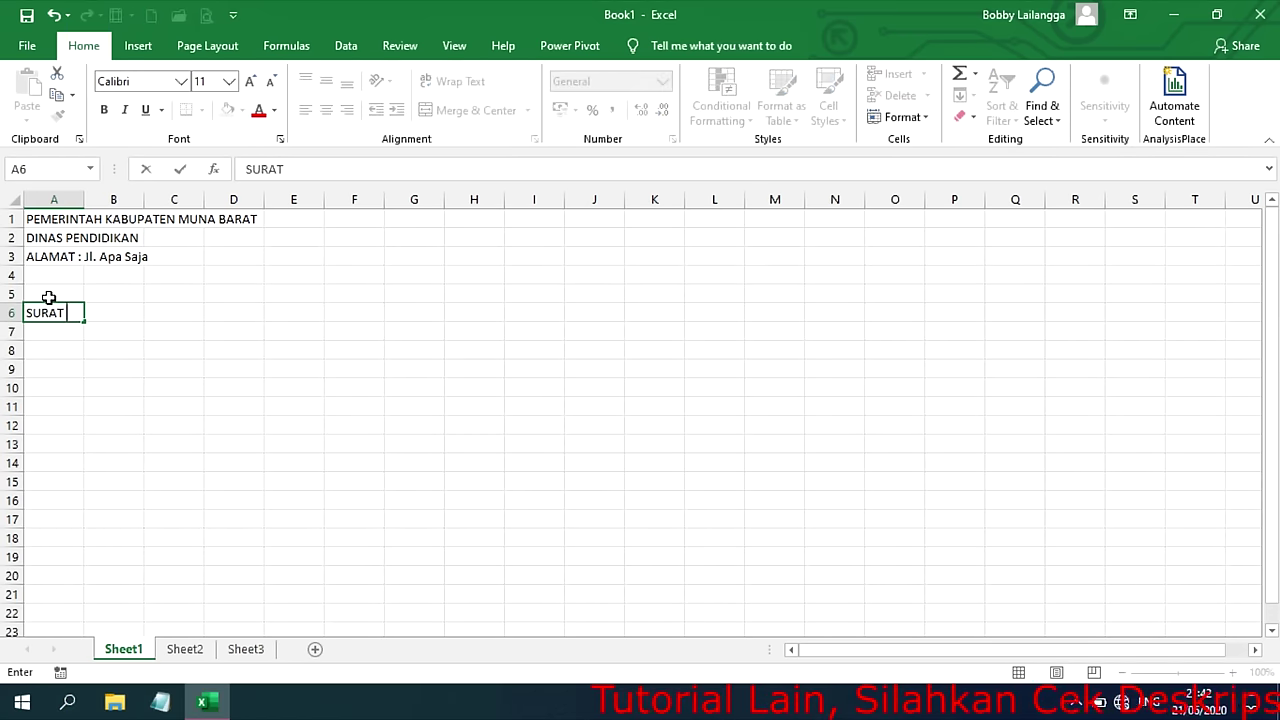
text(KETERANGAN)
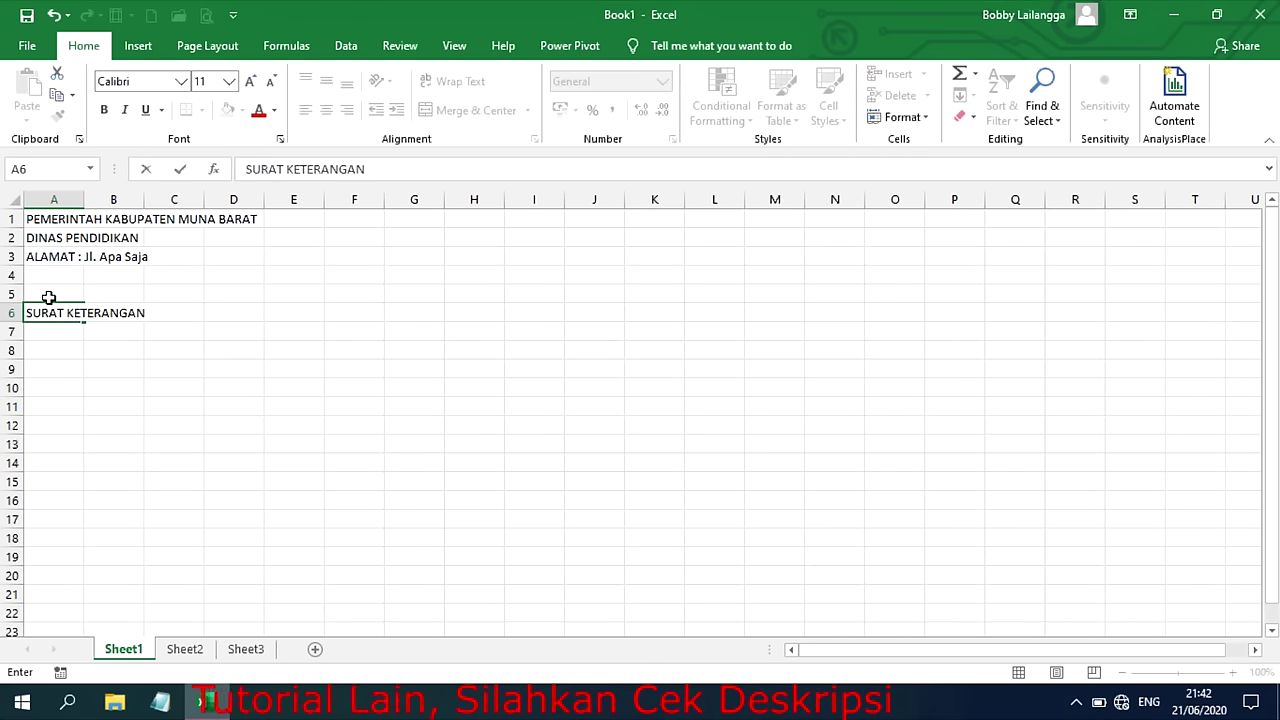
key(Return)
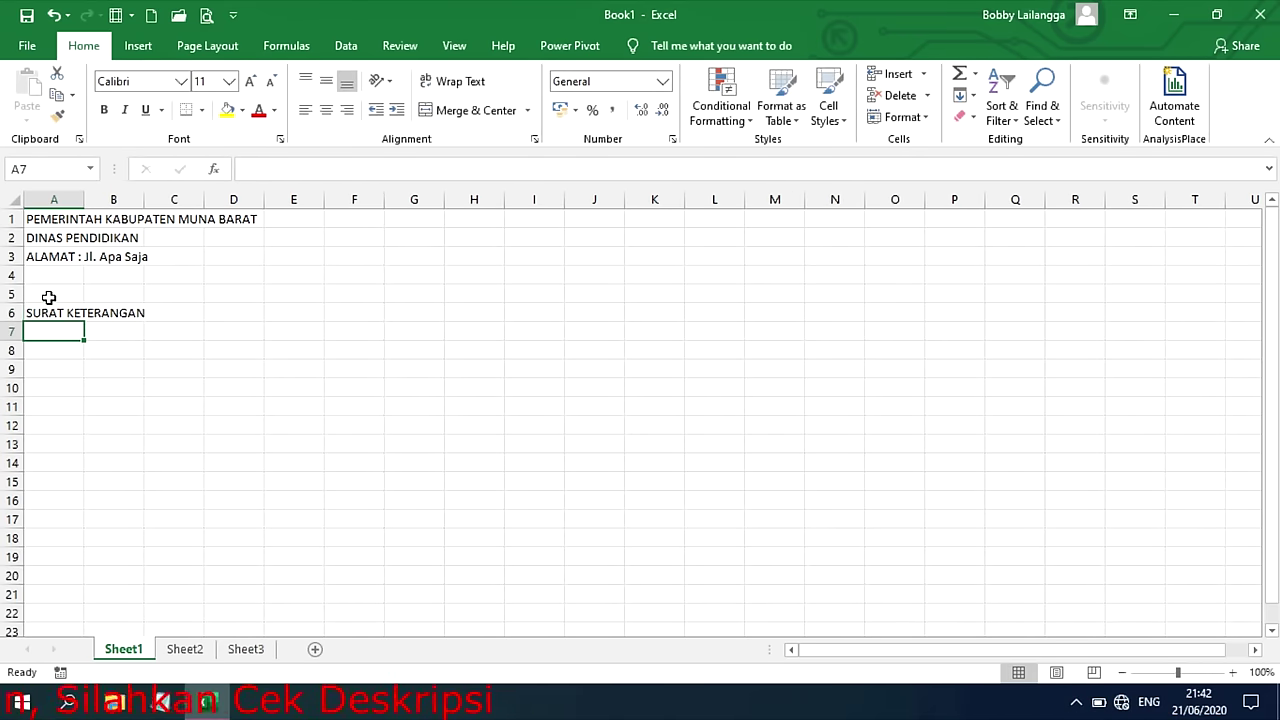
text(Nomor : )
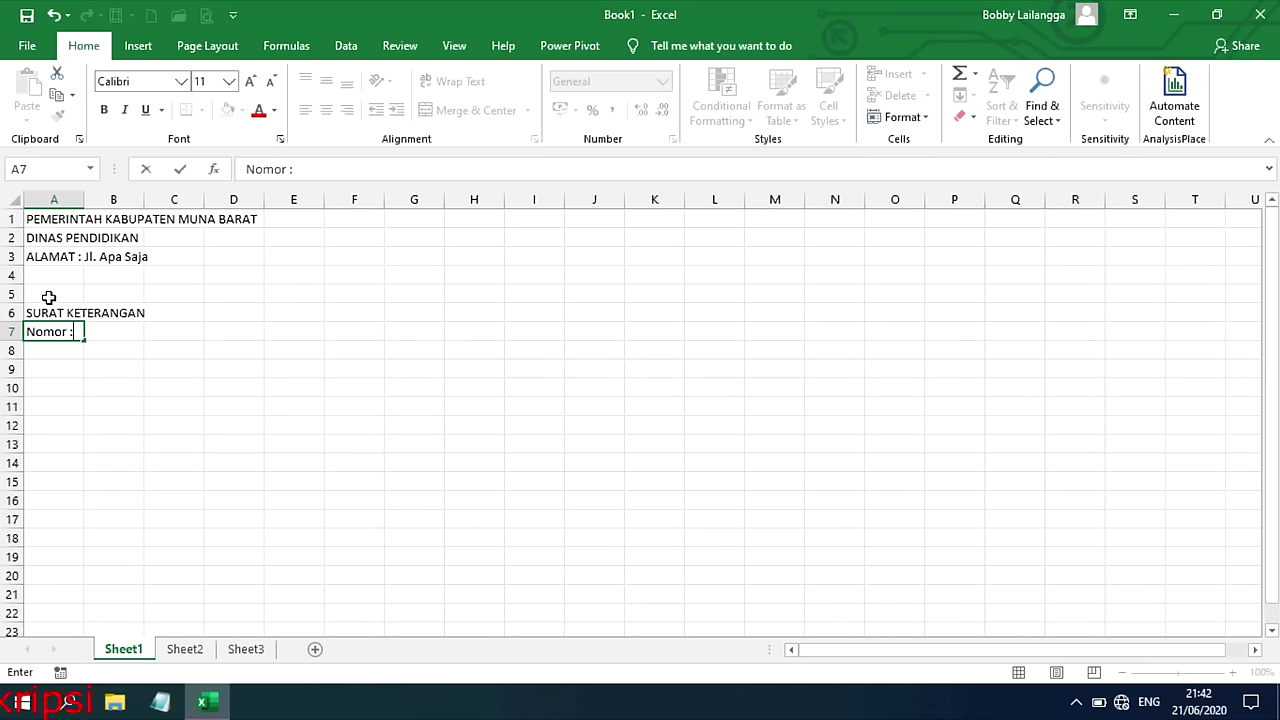
text(001 /)
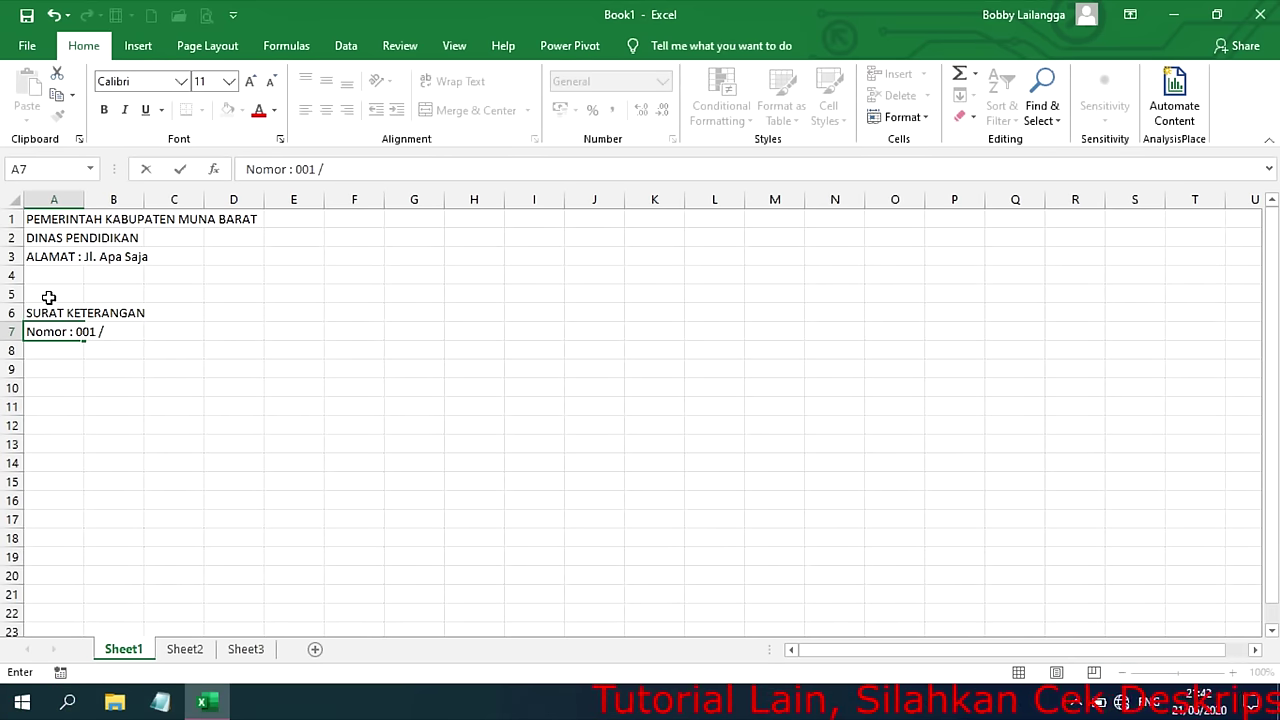
text( Dst)
key(Return)
key(Return)
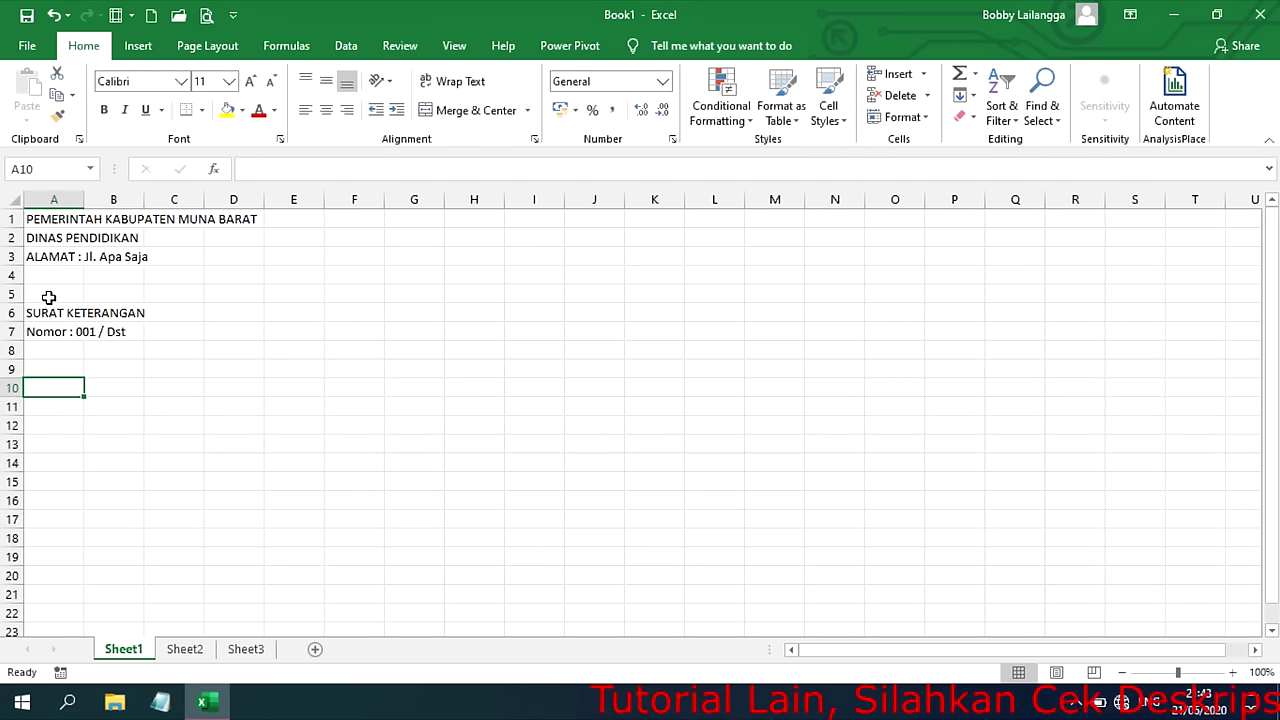
text(Yang bertanda tangan di bawah ini :)
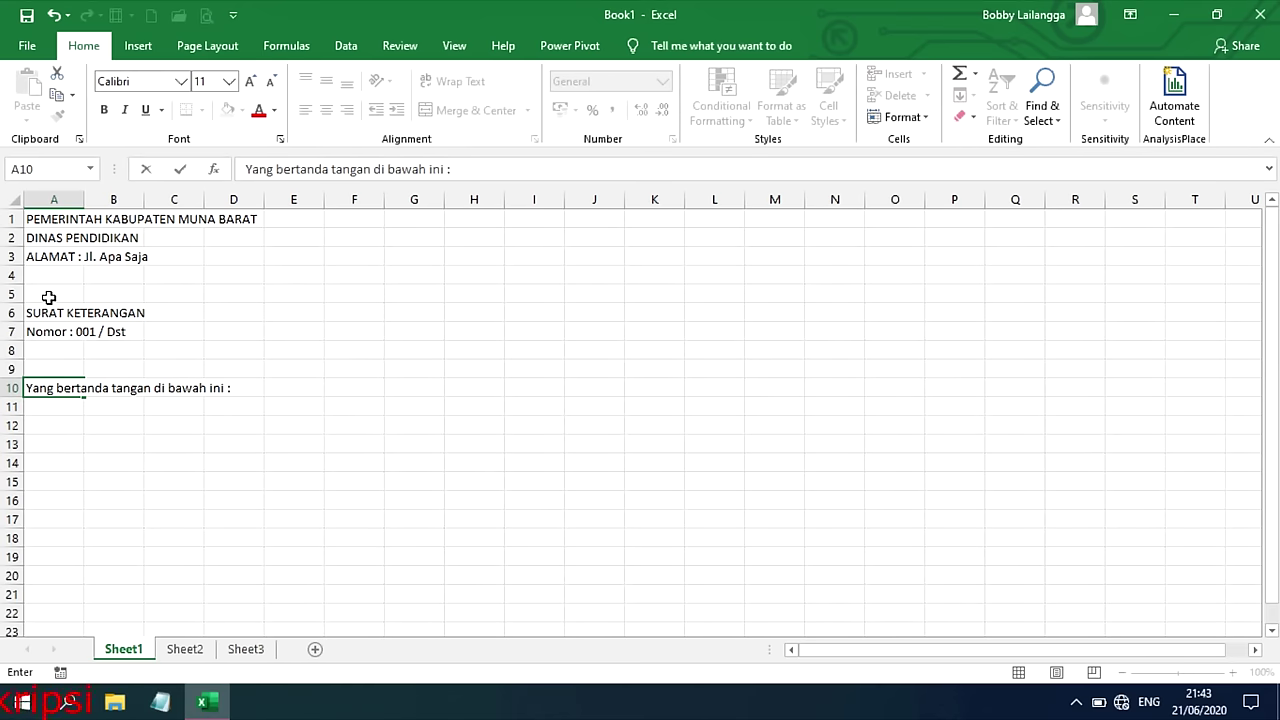
key(Return)
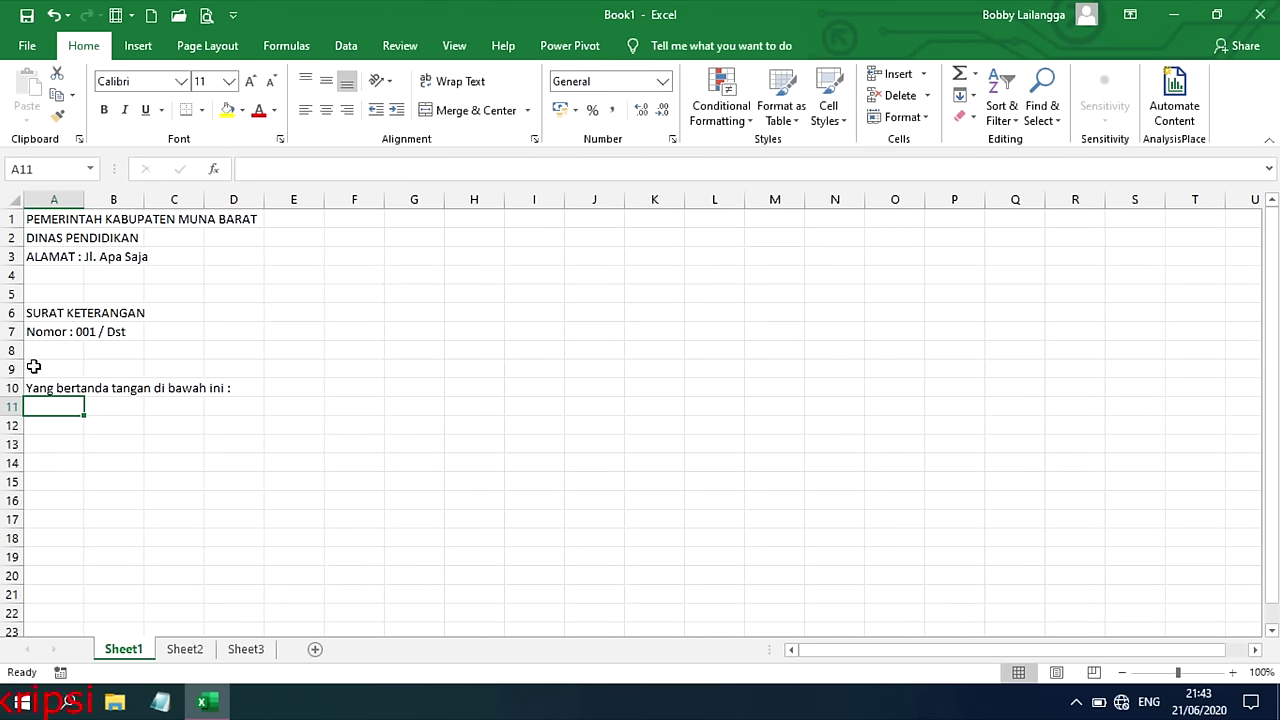
- Enter signatory labels Nama, NIP, Jabatan in column B and the 'Menerangkan dengan sesungguhnya bahwa :' line
click(110, 407)
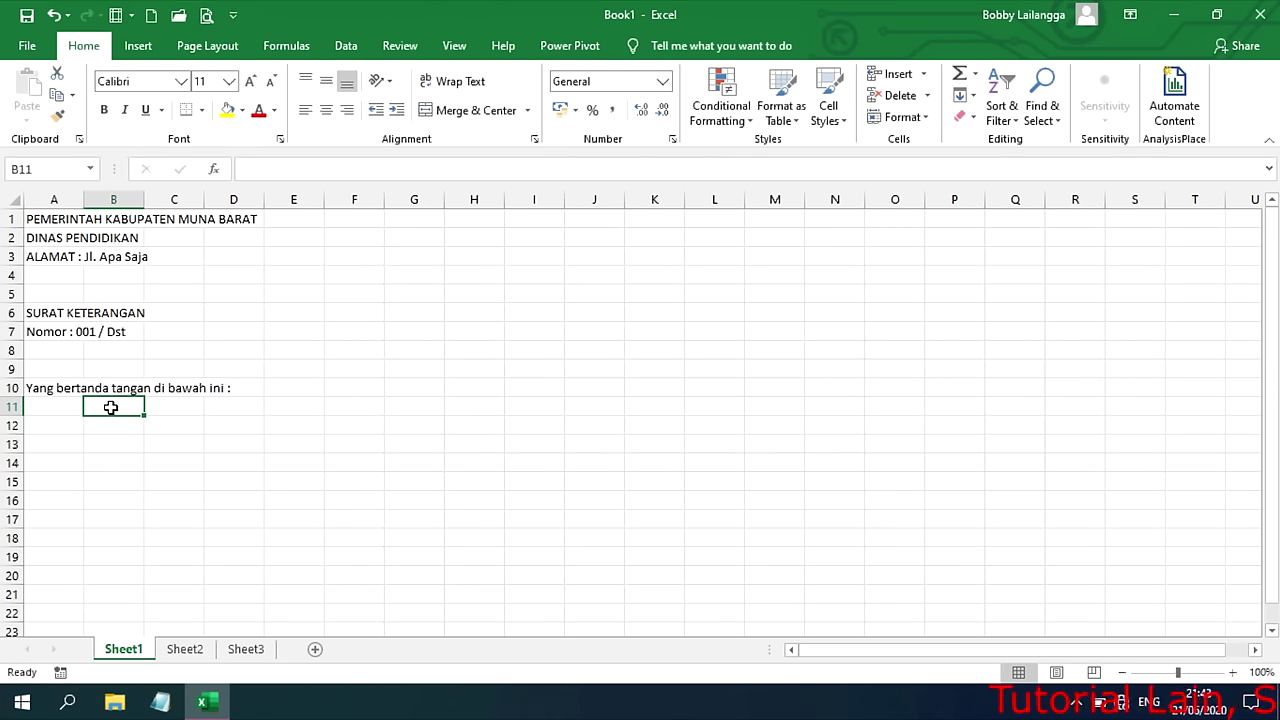
text(Nama)
key(Return)
text(NIP)
key(Return)
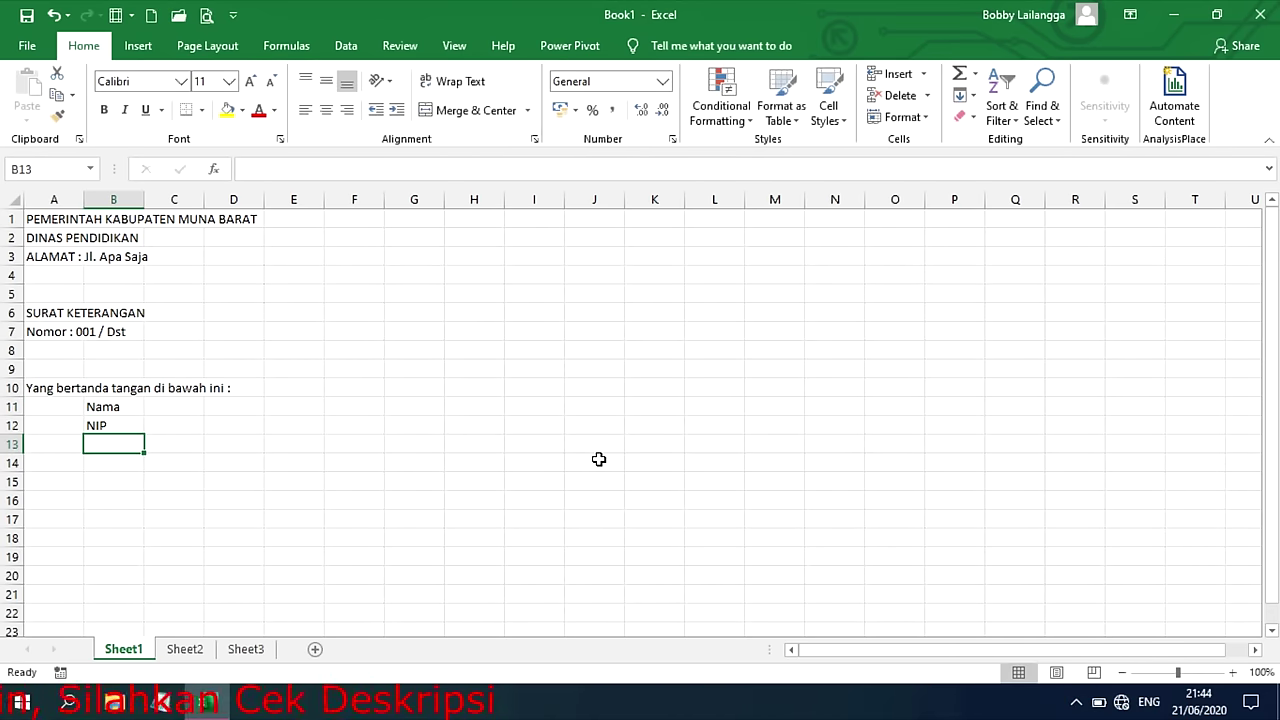
text(Jabatan)
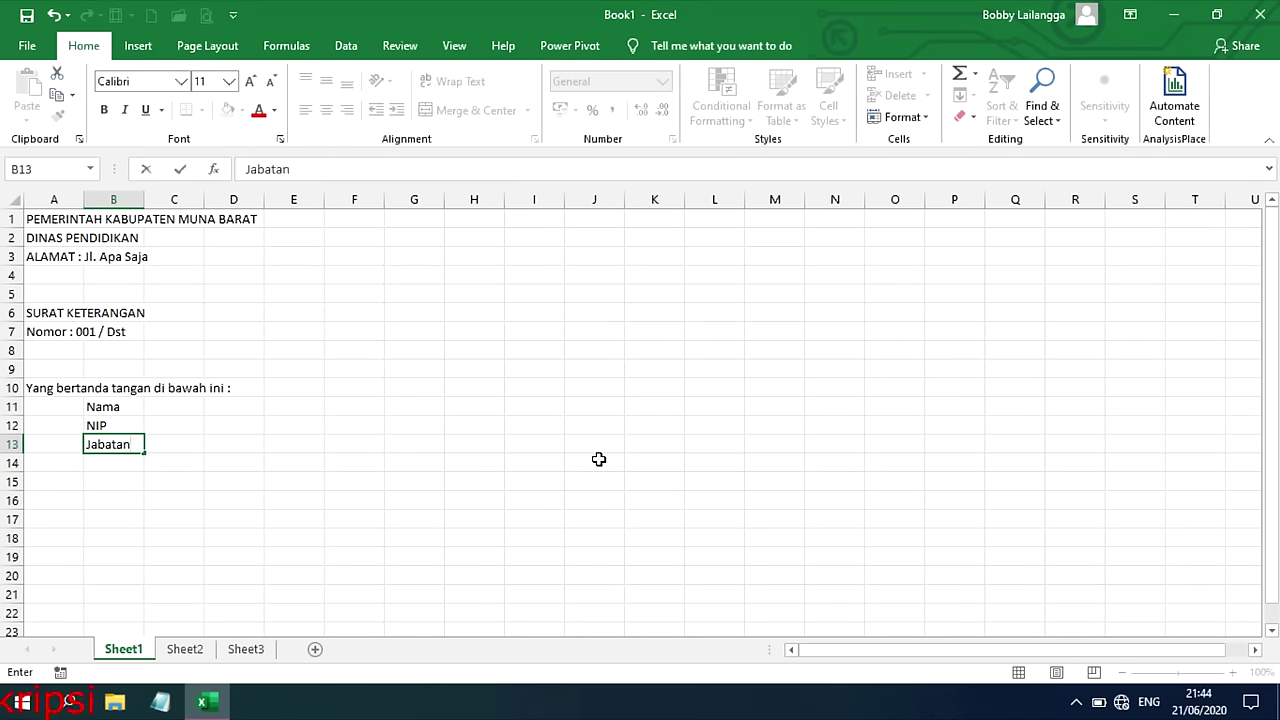
key(Return)
key(Down)
key(Down)
key(Left)
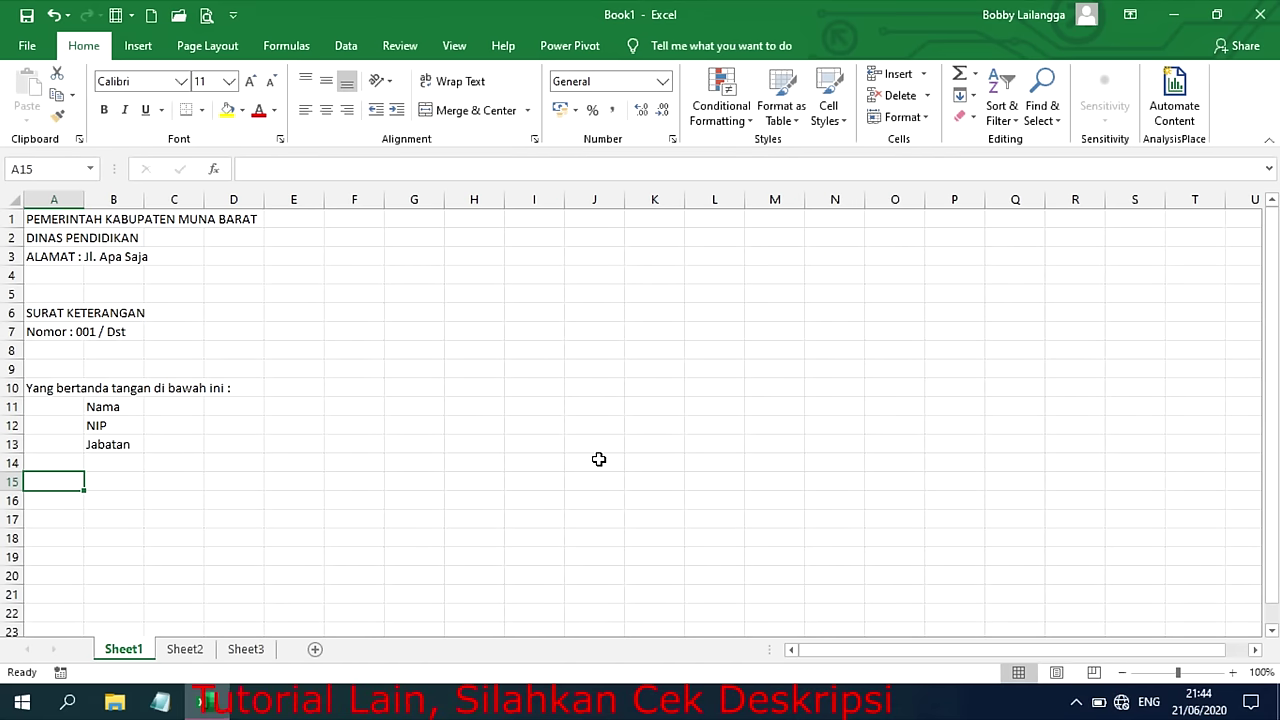
text(Menerangkan dengan se)
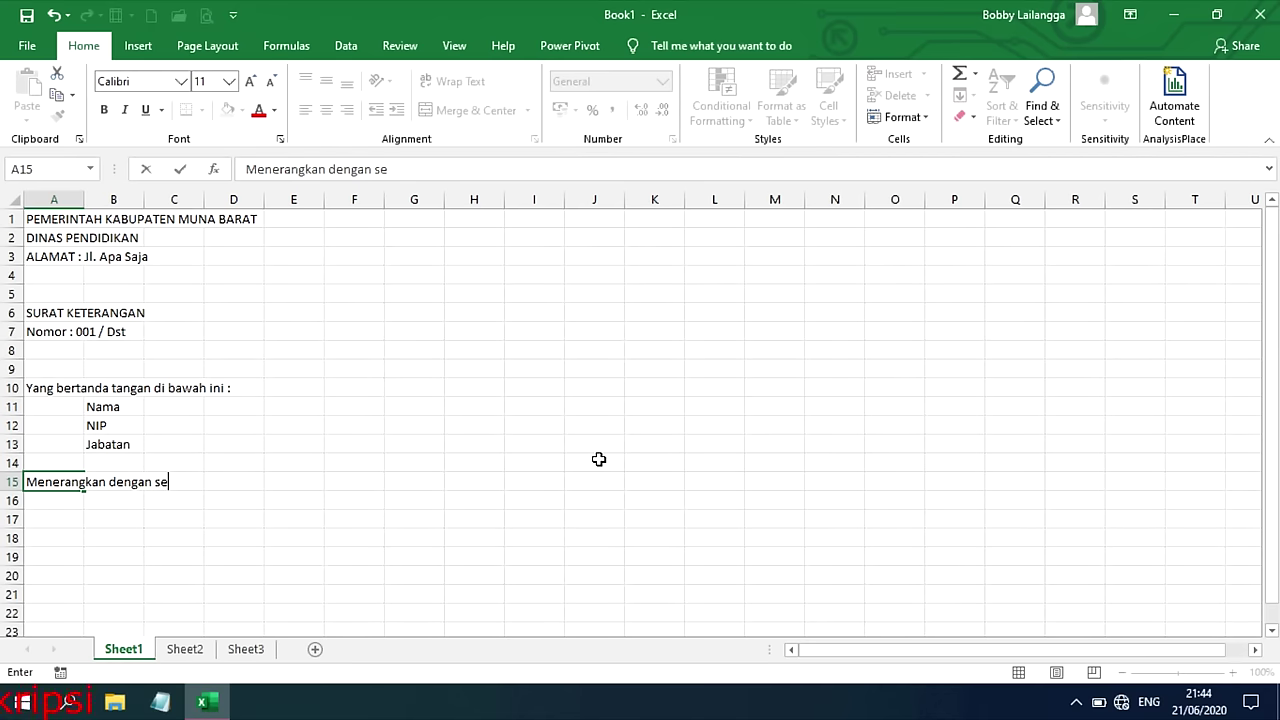
text(sungguhnya bahwa :)
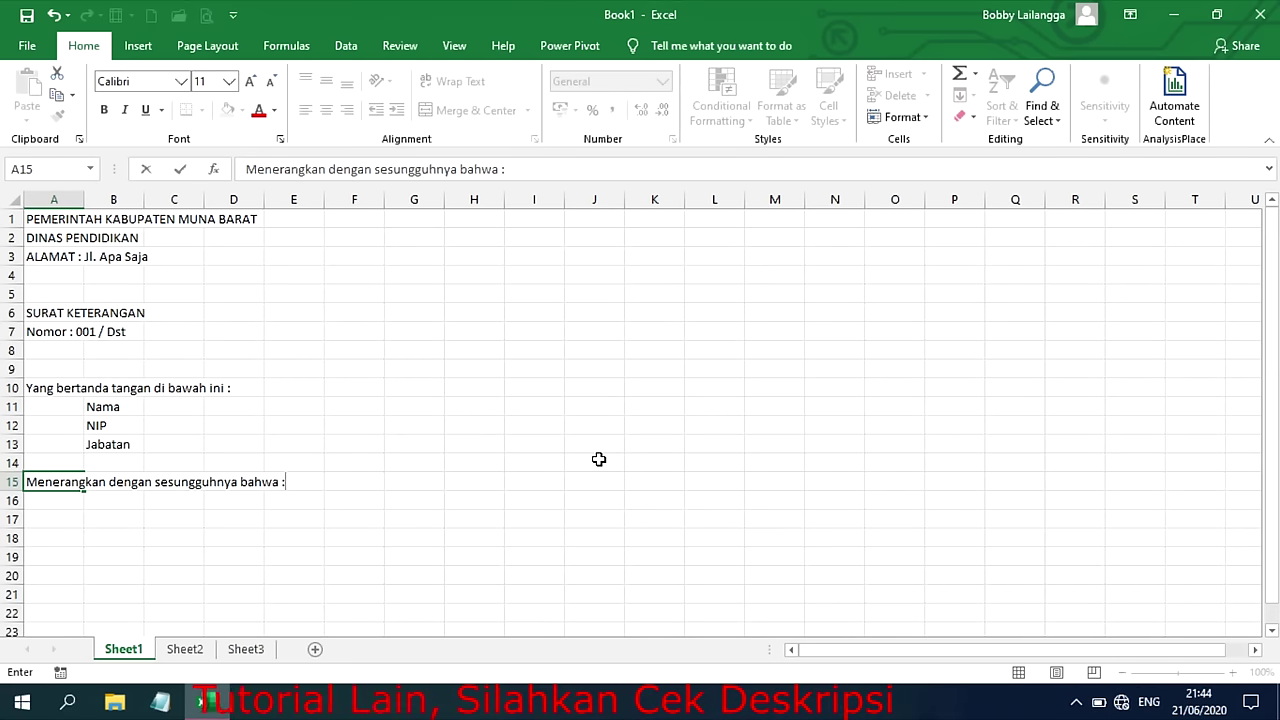
key(Return)
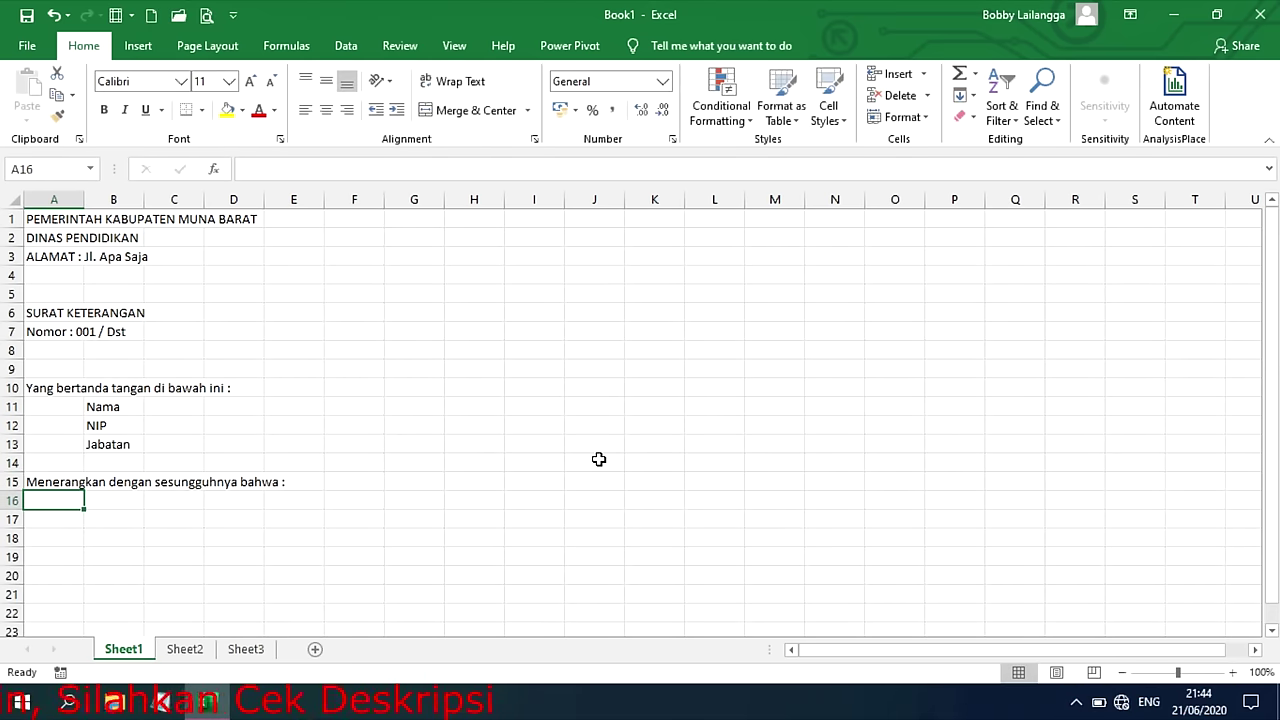
- Fill B16:B21 with Nama, NIK, Jenis Kelamin, Agama, Pekerjaan and Alamat
click(129, 503)
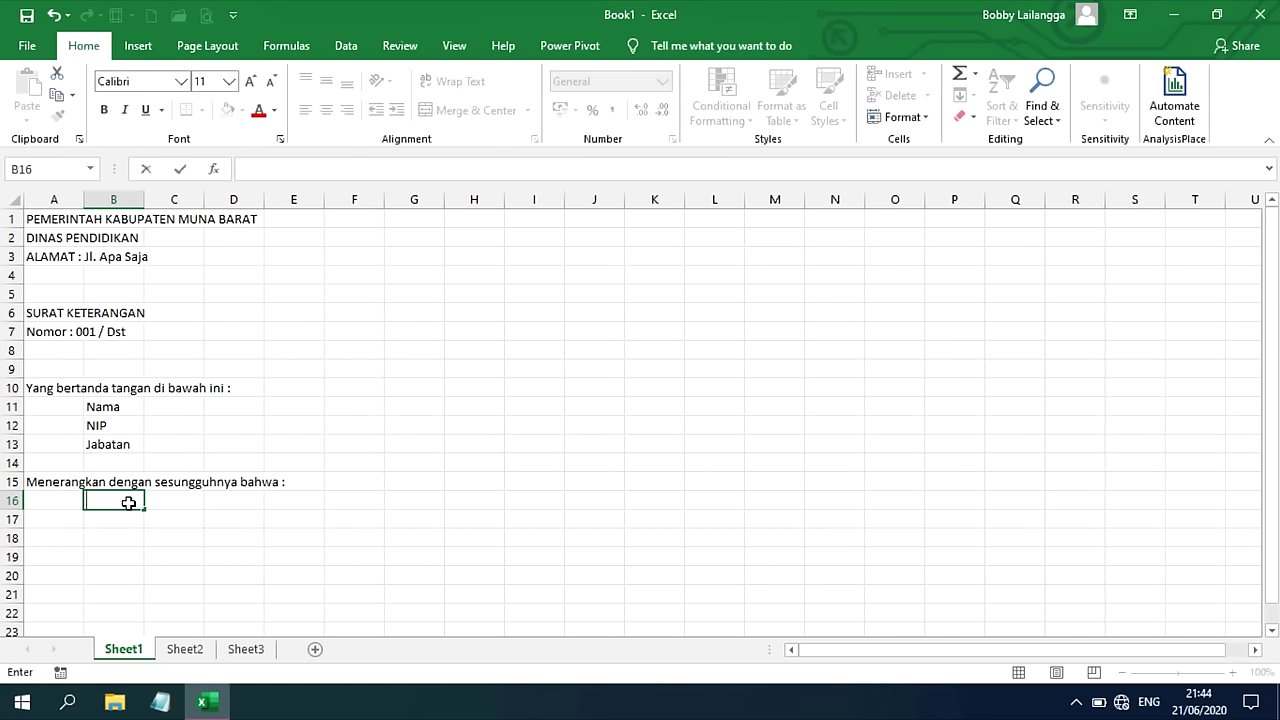
text(Nama)
key(Return)
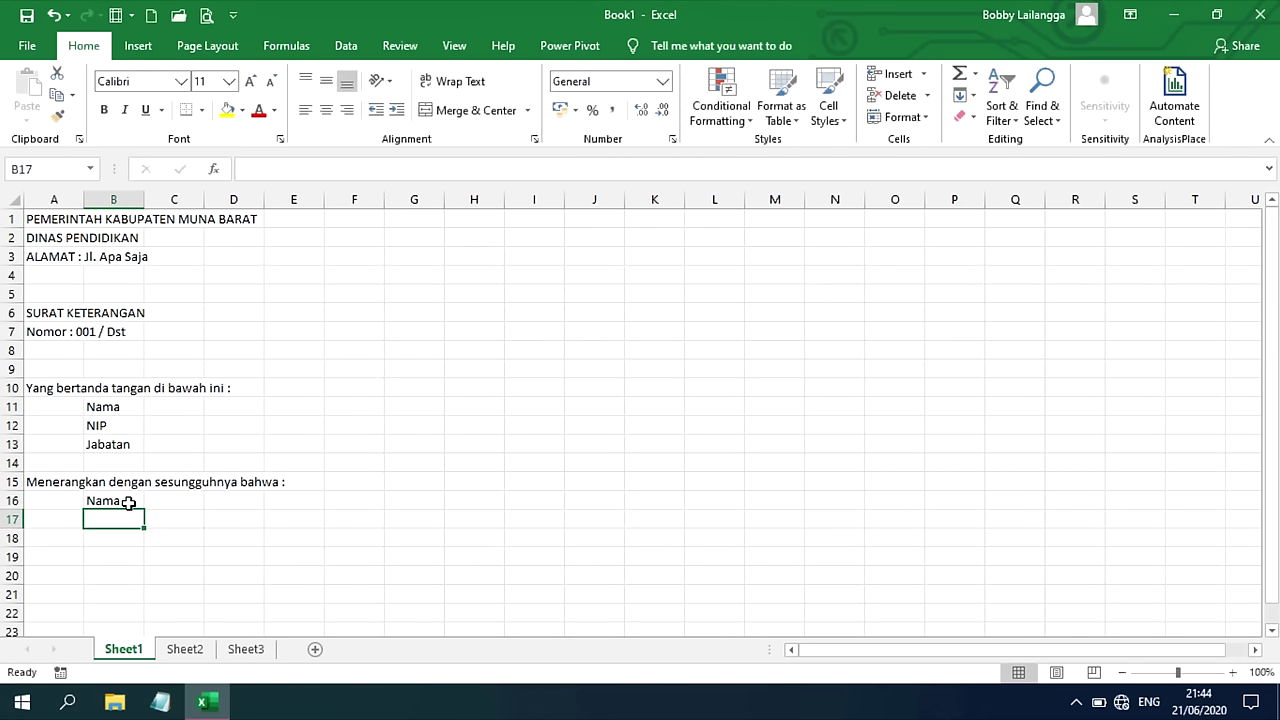
text(NIK)
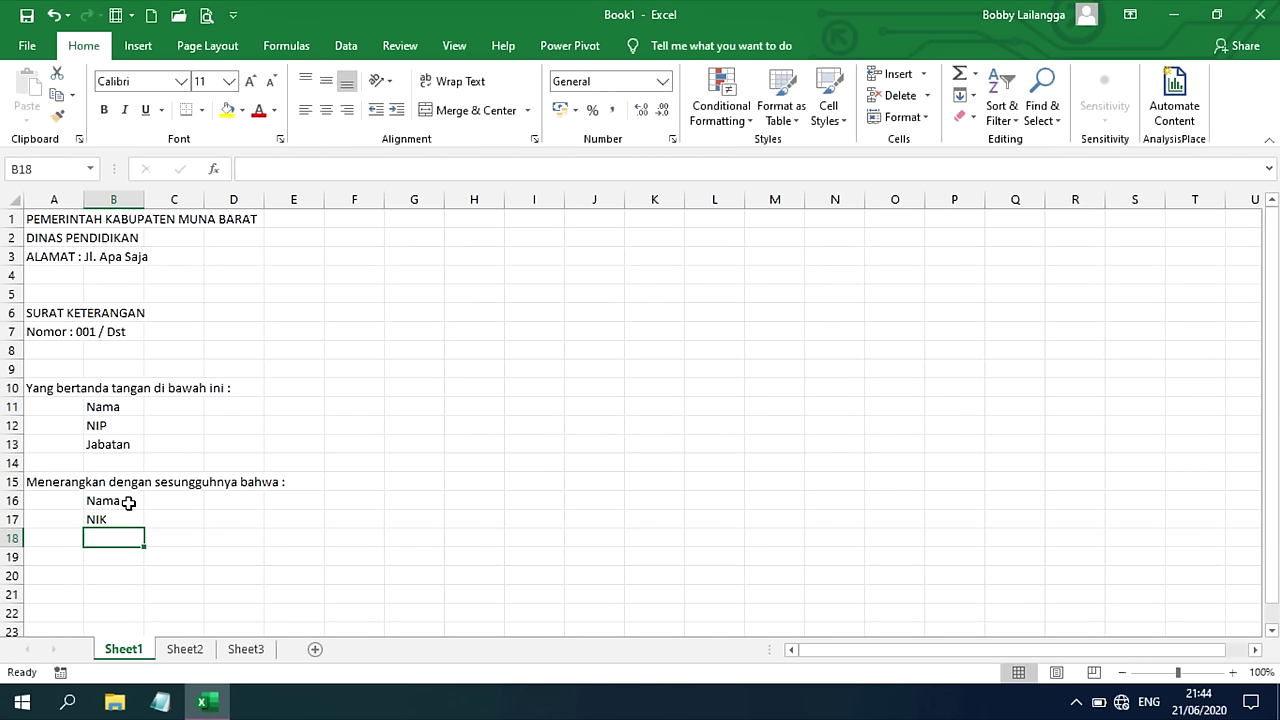
text(Jenis Kelamin)
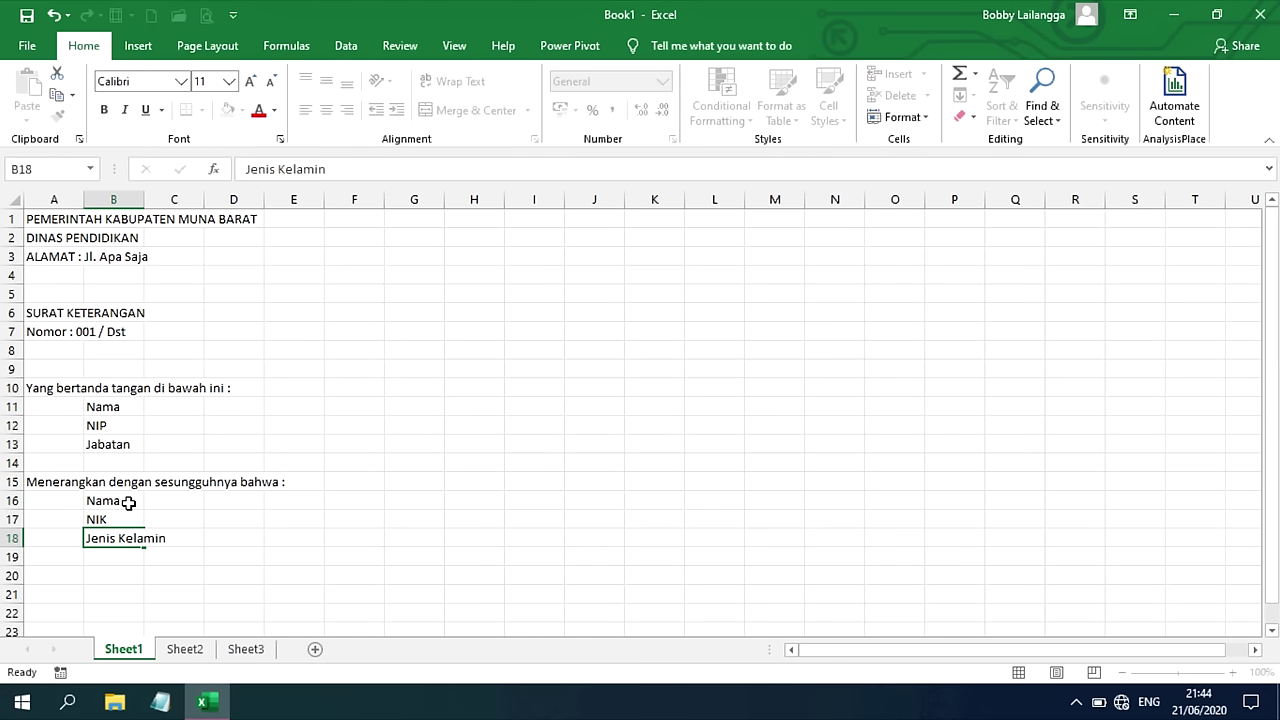
key(Return)
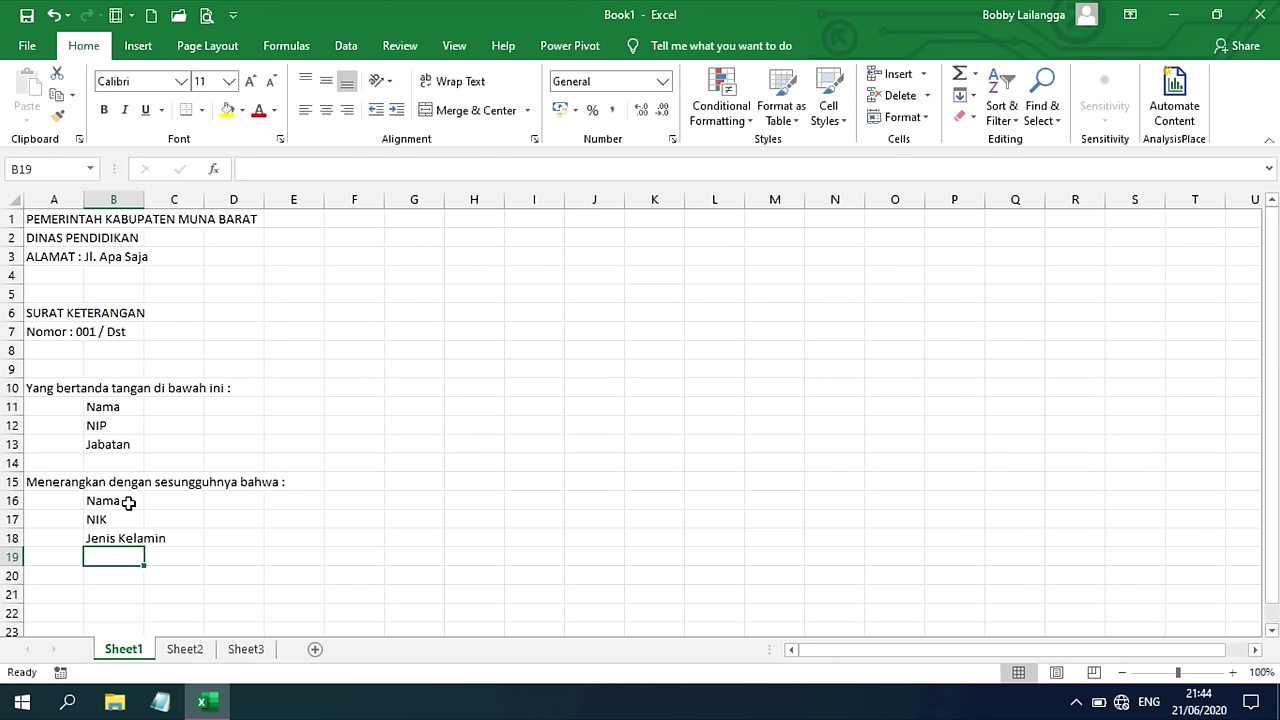
text(A)
text(Pekerjaan)
key(Return)
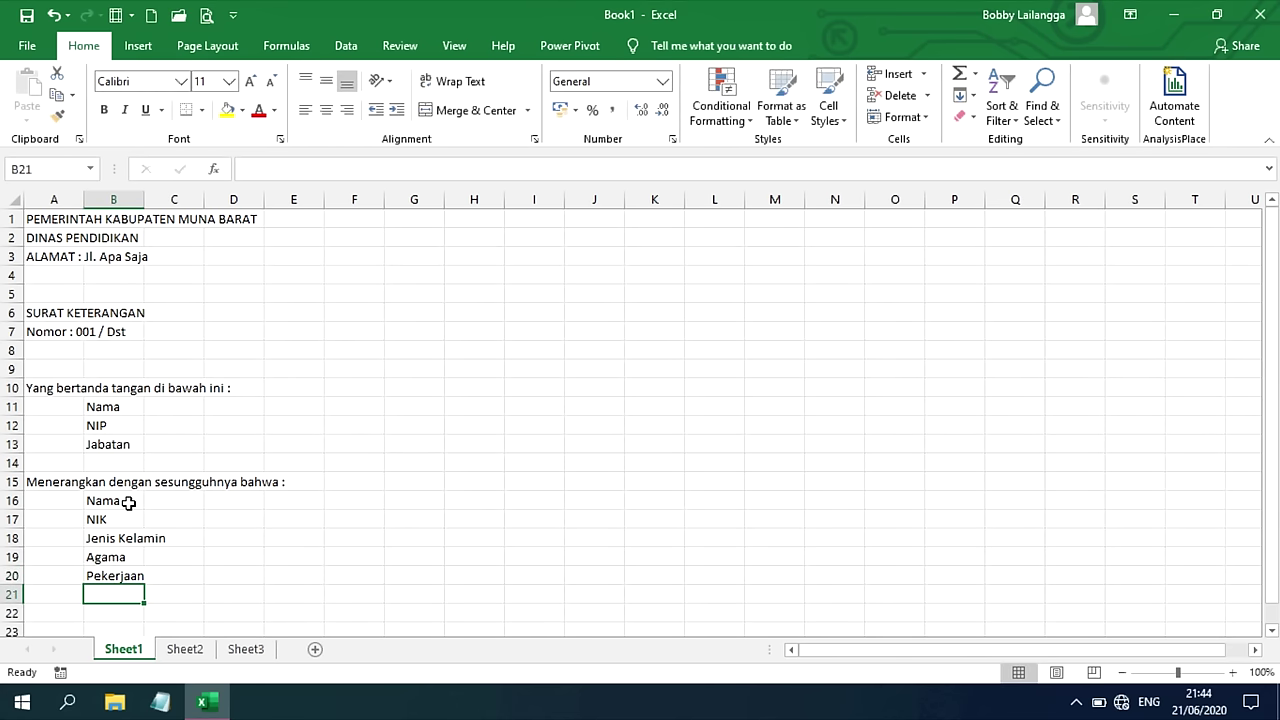
text(Alamat)
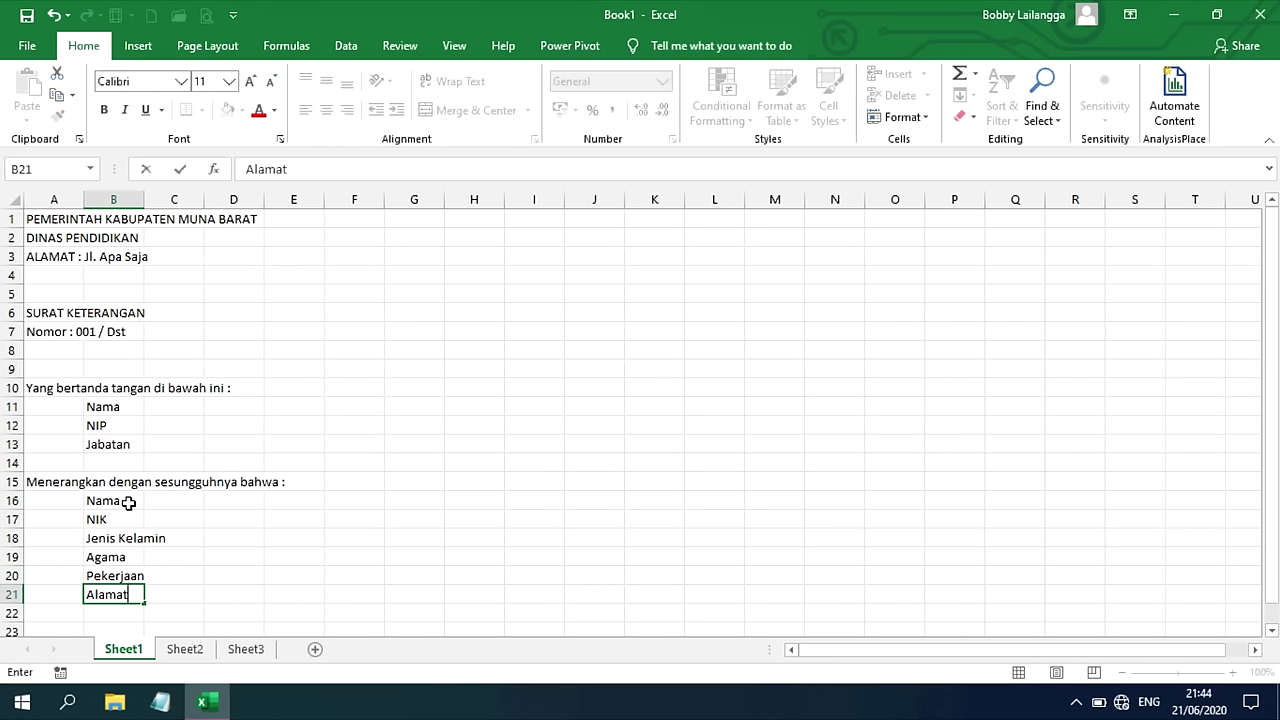
key(Tab)
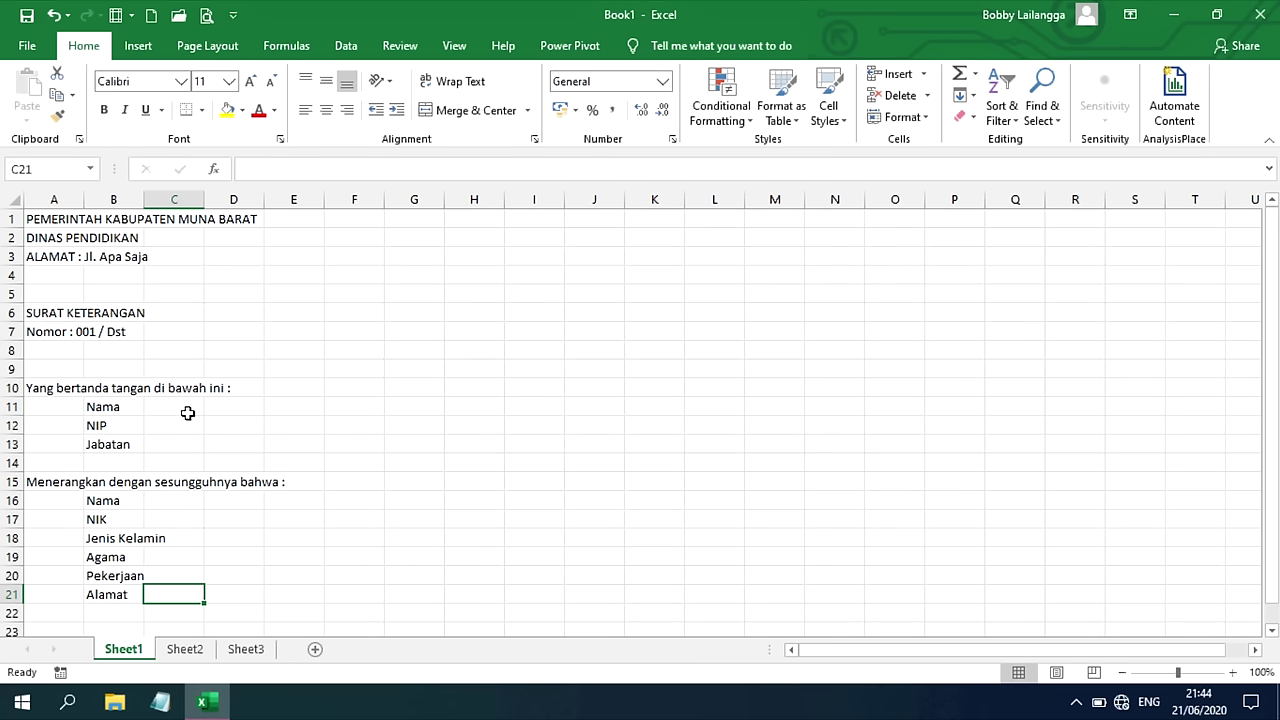
scroll(150, 553, down, 2)
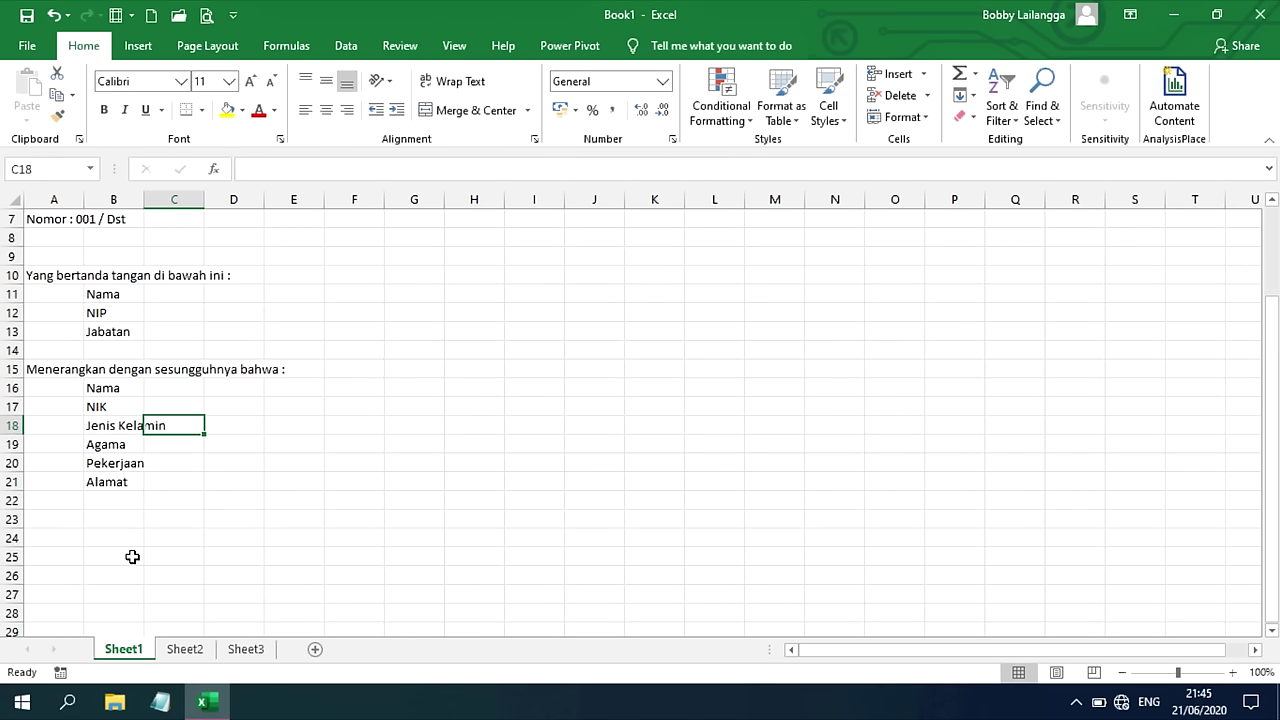
- Type the civil-servant statement about Dinas Pendidikan Kabupaten Muna Barat in A23, then begin the closing line
click(41, 521)
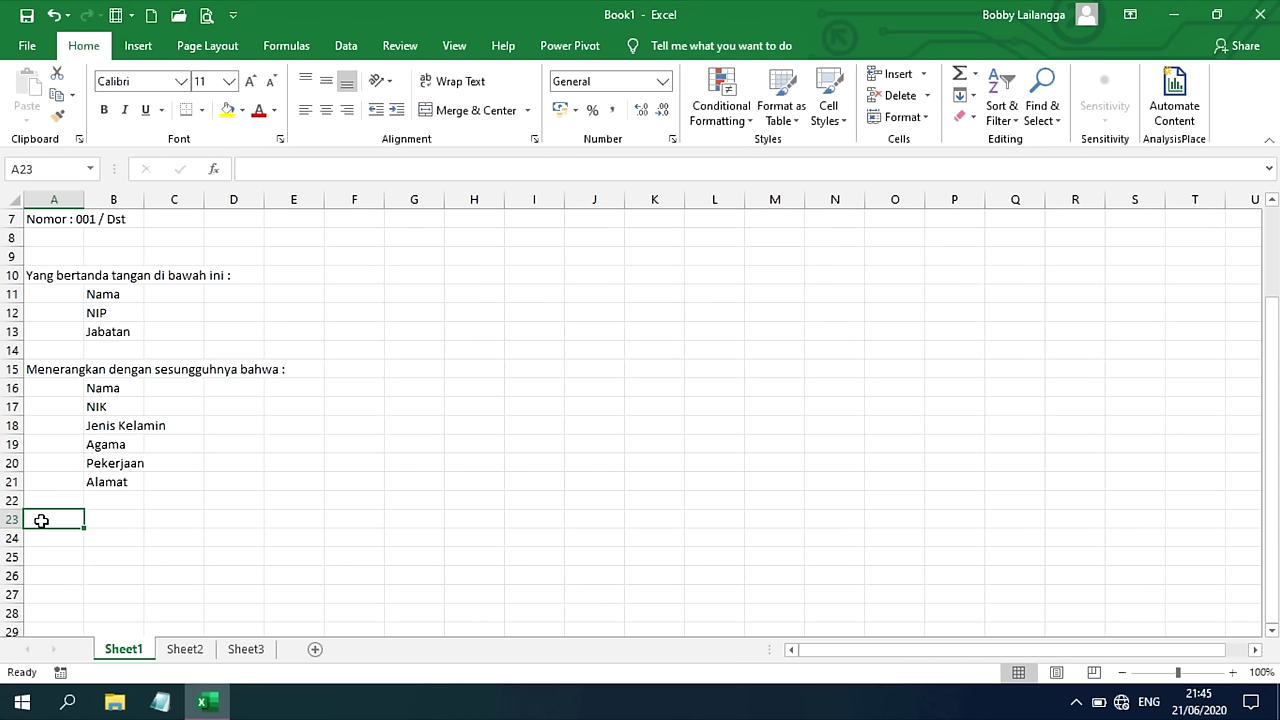
text(N)
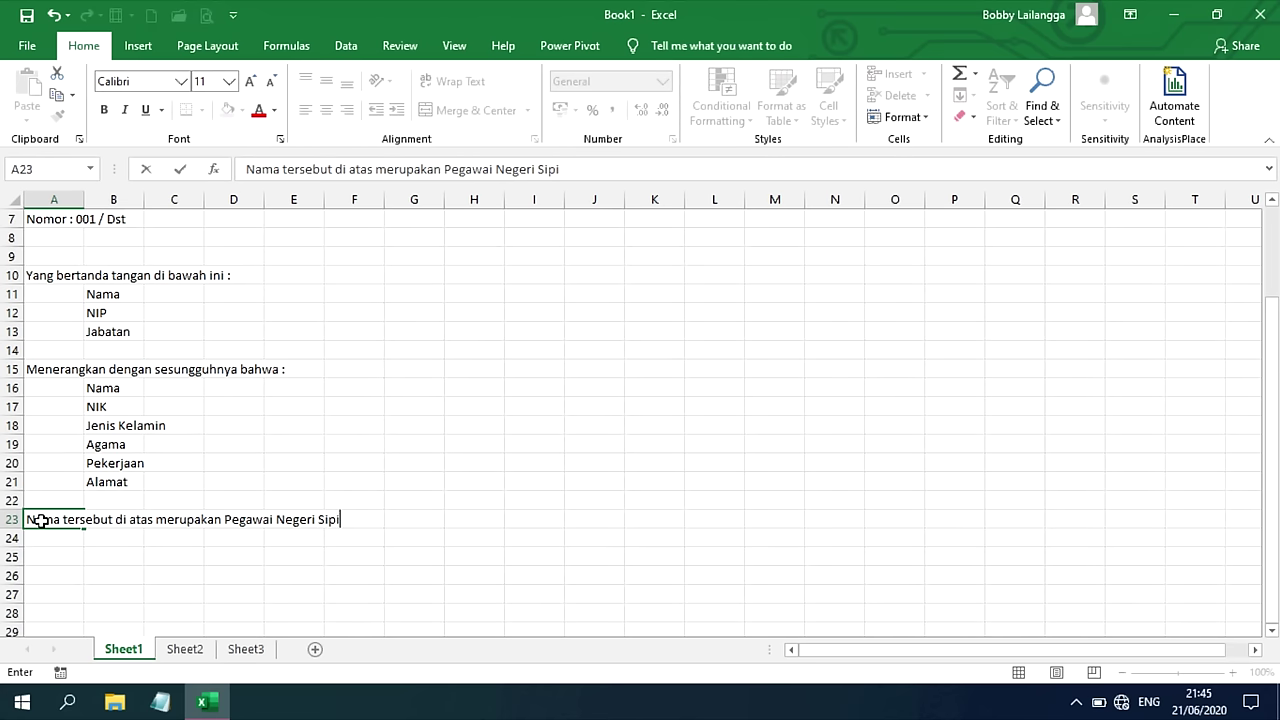
text(l yang betul)
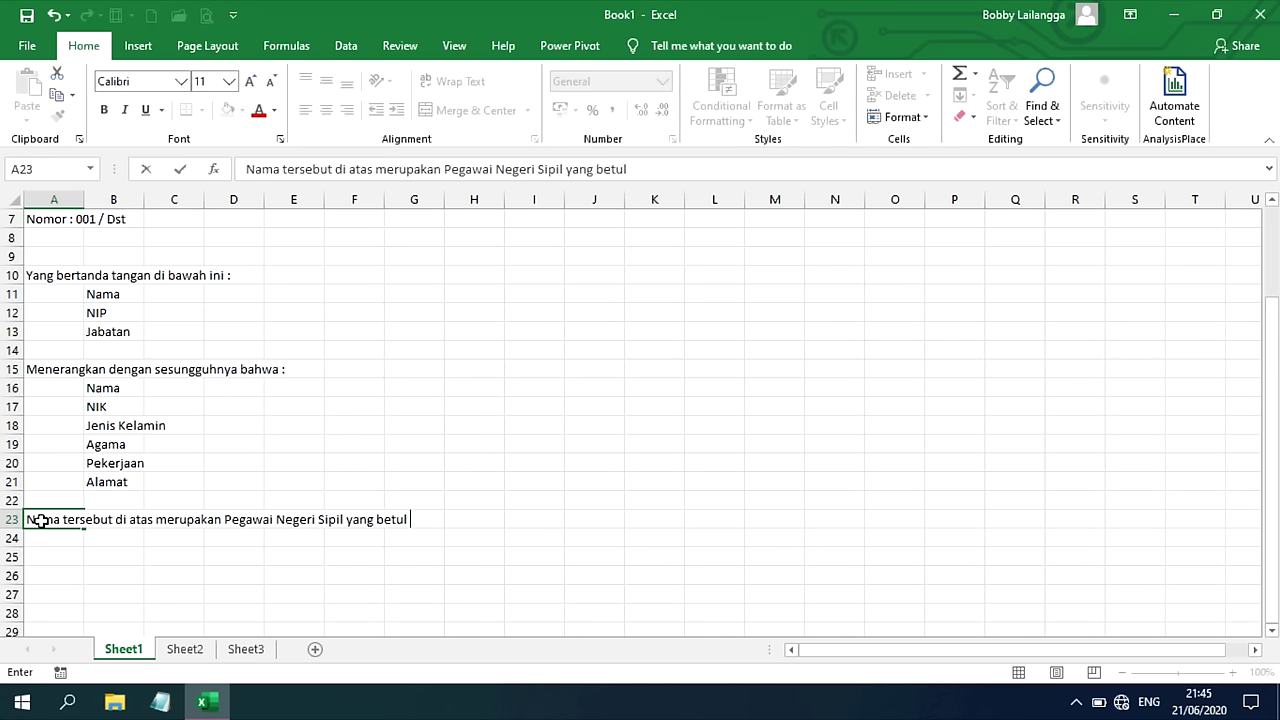
text(-betul )
text(Bekerja)
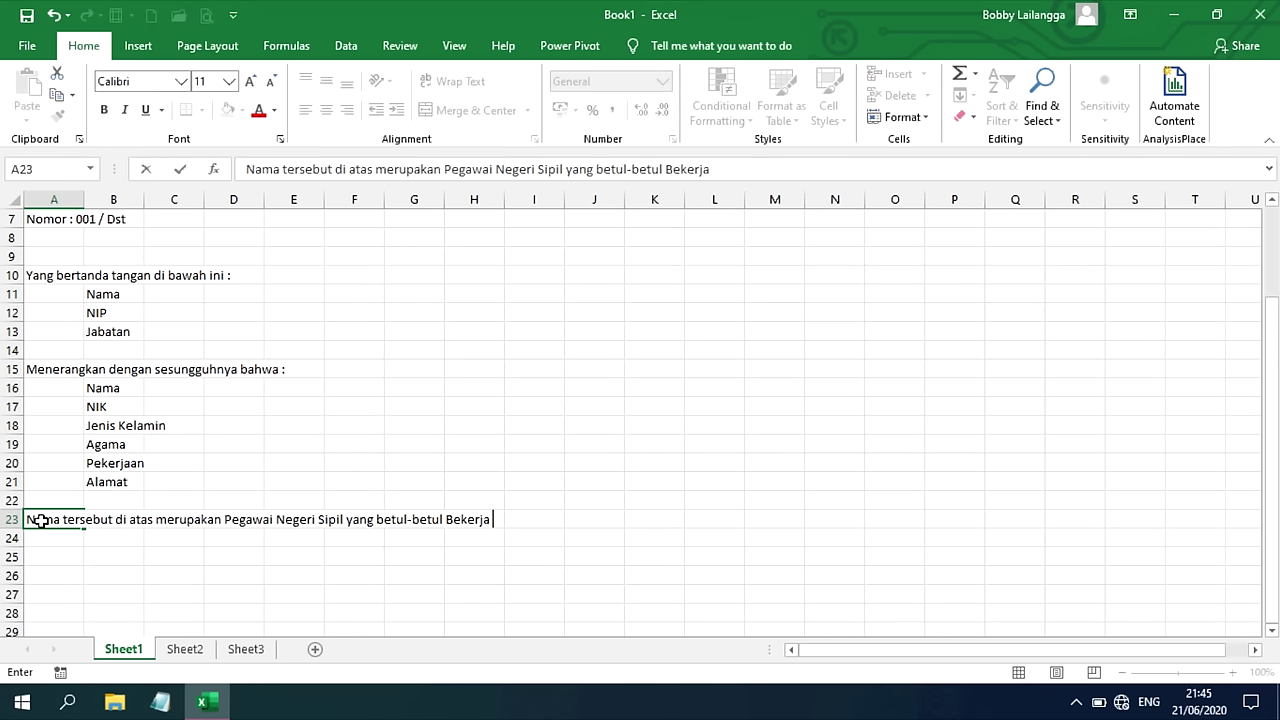
key(BackSpace)
key(BackSpace)
key(BackSpace)
key(BackSpace)
key(BackSpace)
key(BackSpace)
key(BackSpace)
key(BackSpace)
text(bertugas di Dinas )
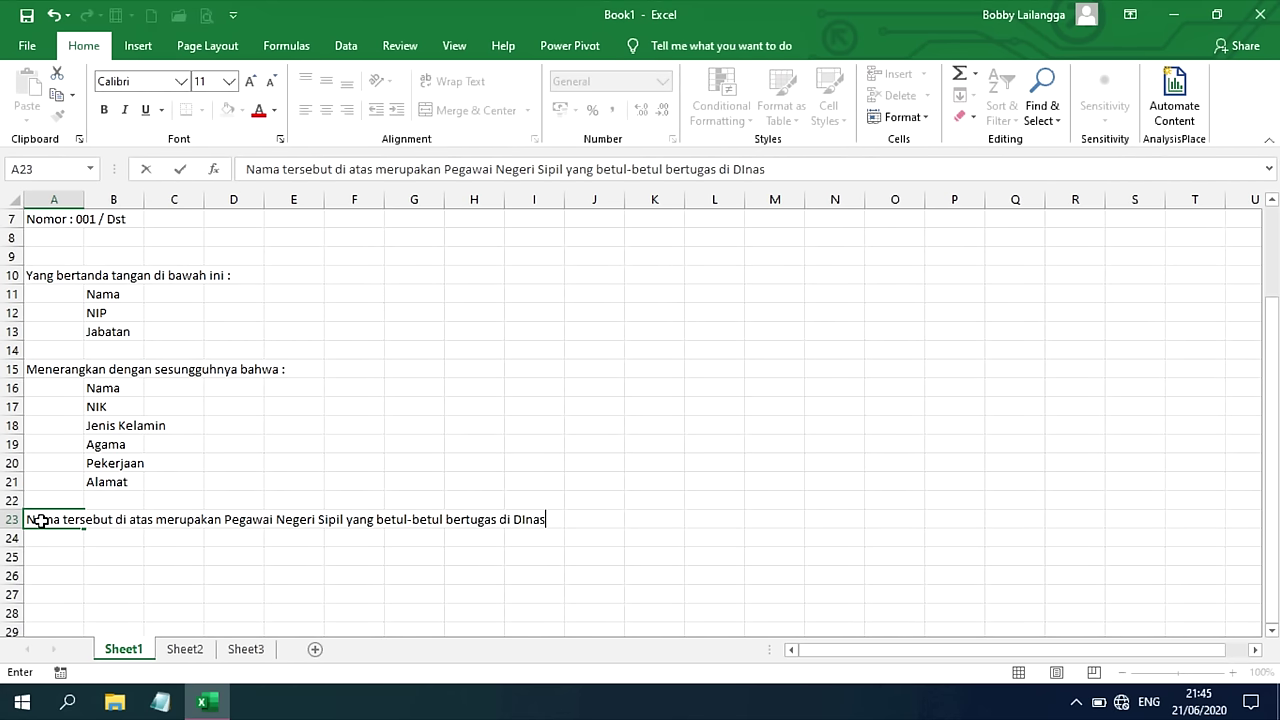
text(Pendidikan Kabupaten Muna Barat Propinsi Sulawesi Tenggara)
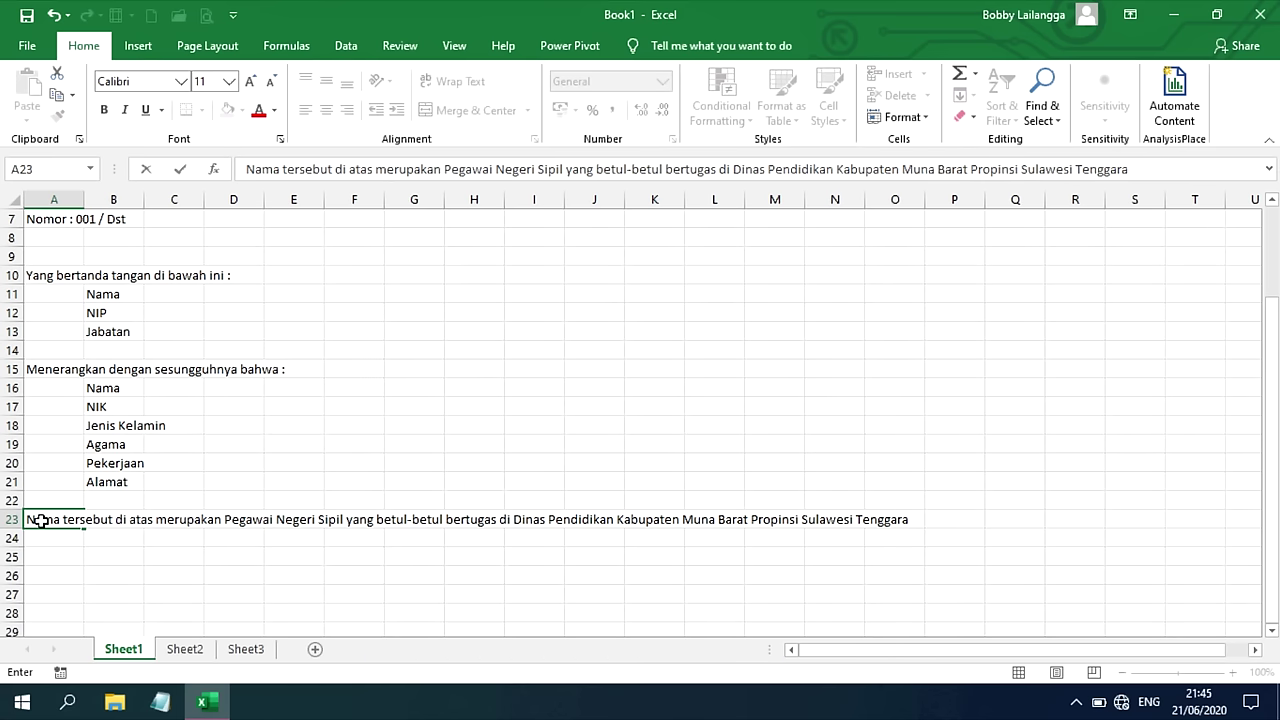
text( s)
text(ejak tangg)
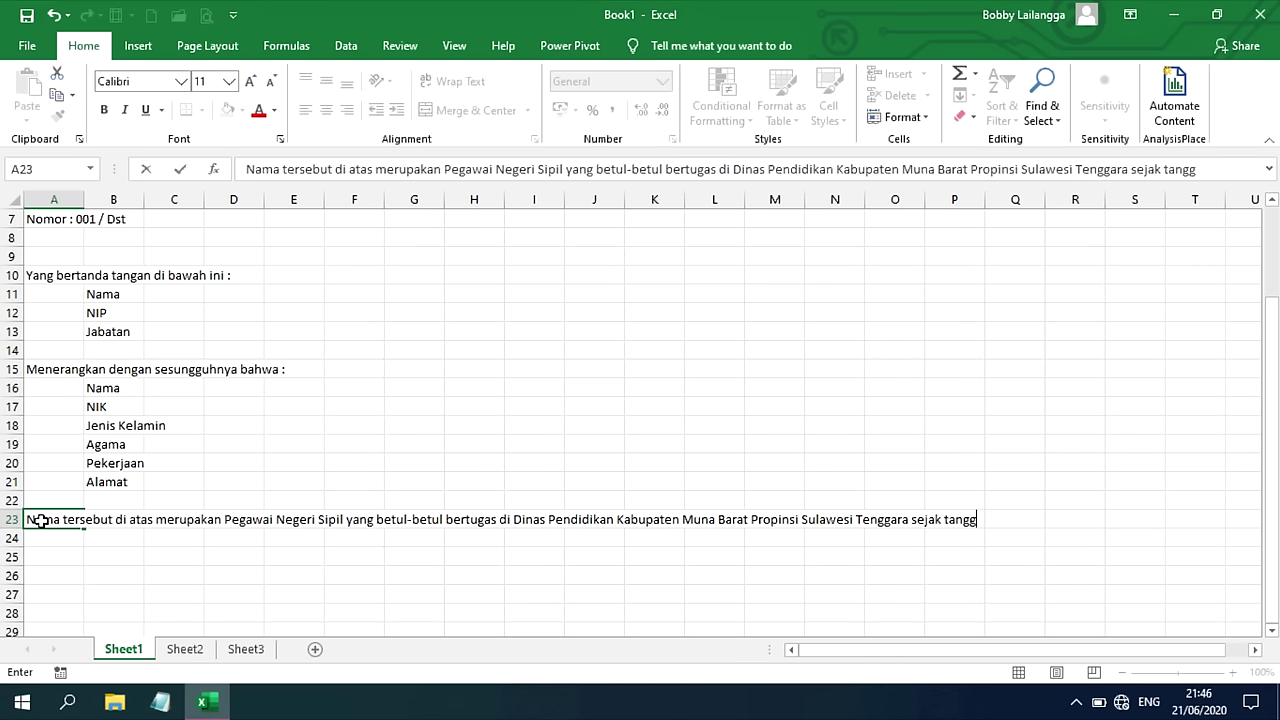
text(al 01 Jan)
text(uari 2020 sampai sekarang.)
key(Return)
key(Return)
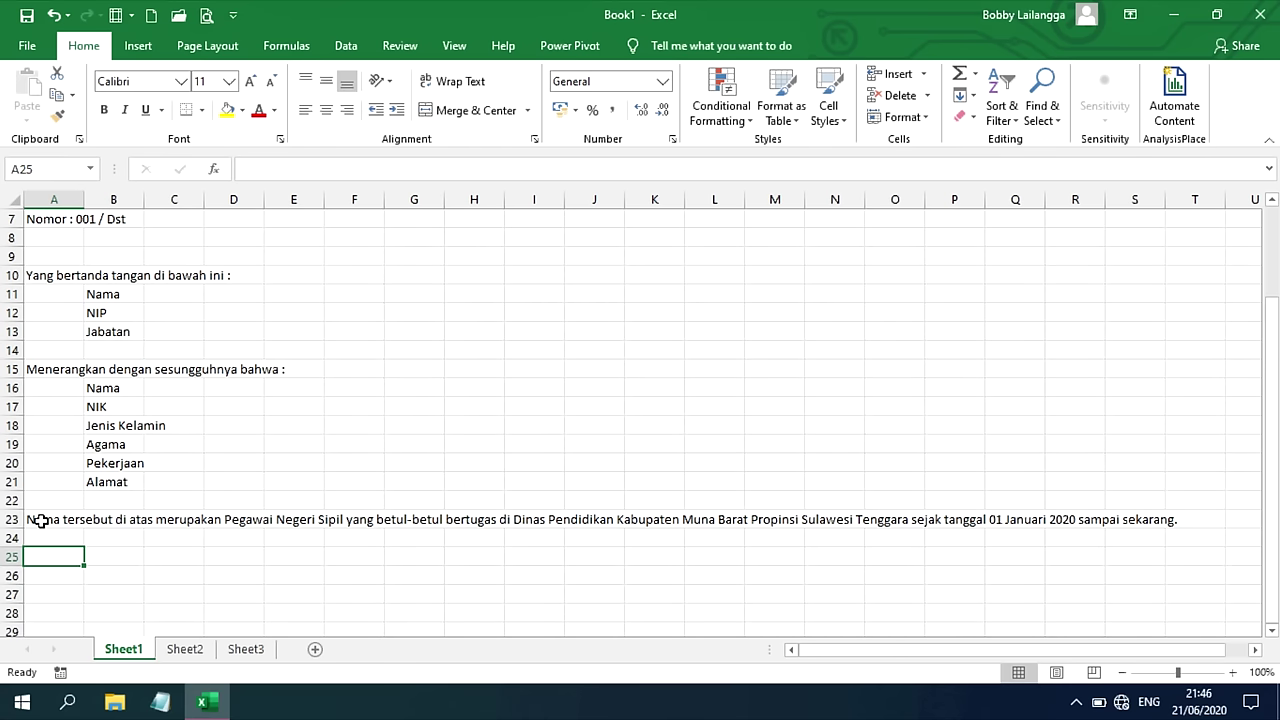
text(Demikian Surat Keterangan i)
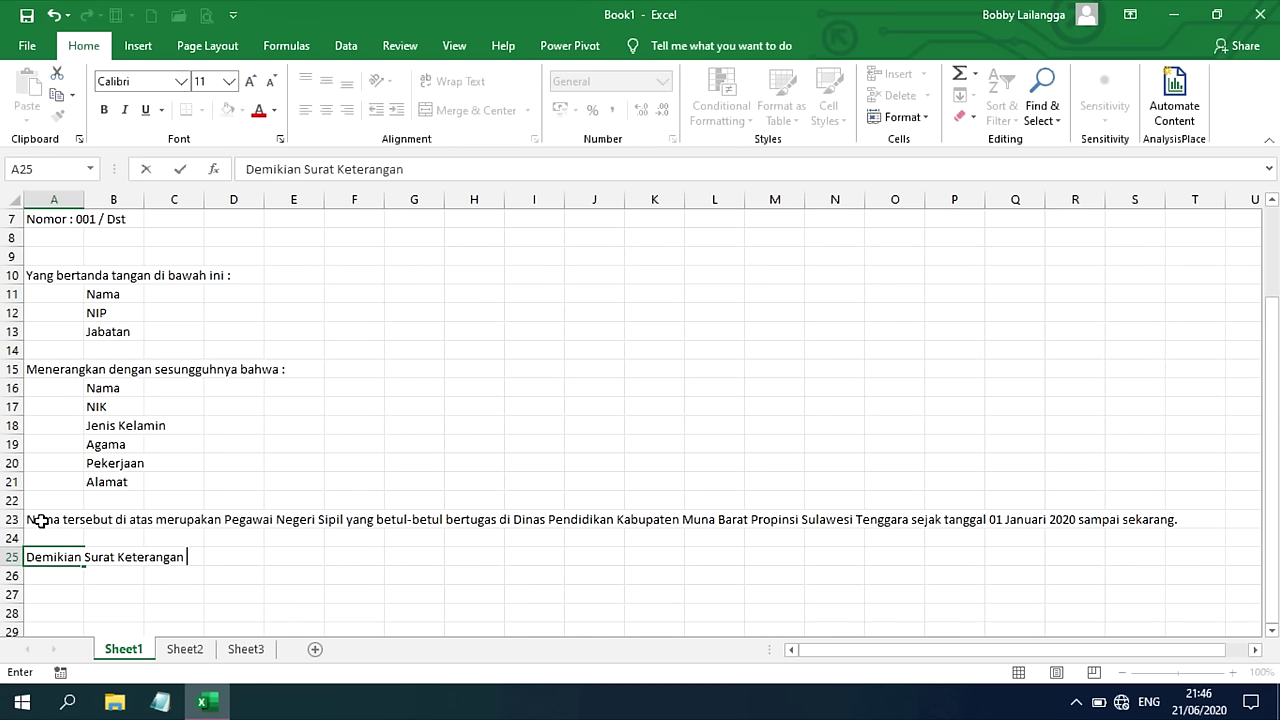
text(ni kami bat)
- Finish the A25 closing sentence ending 'peraturan perundang-undangan yang berlaku.' and scroll back to the top
key(BackSpace)
key(BackSpace)
key(BackSpace)
key(BackSpace)
text(buat dengan sebenar-benarnya )
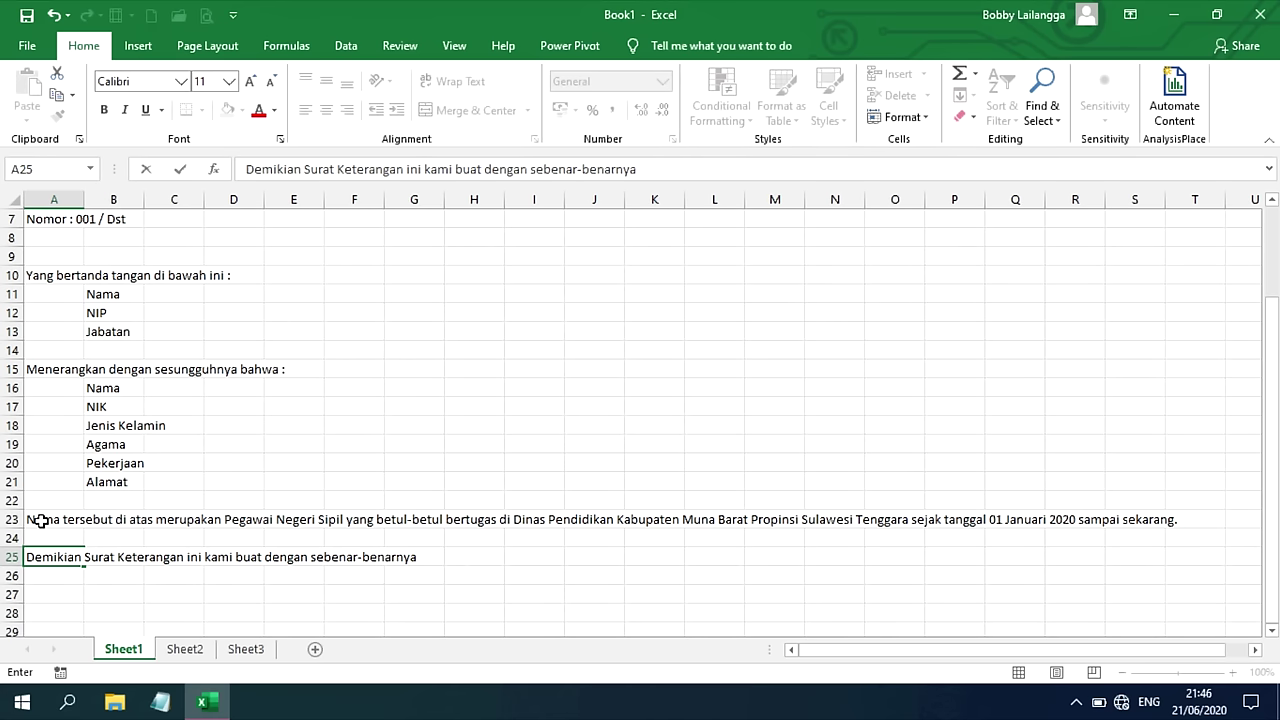
text(dengan memperhatikan peraturan perund)
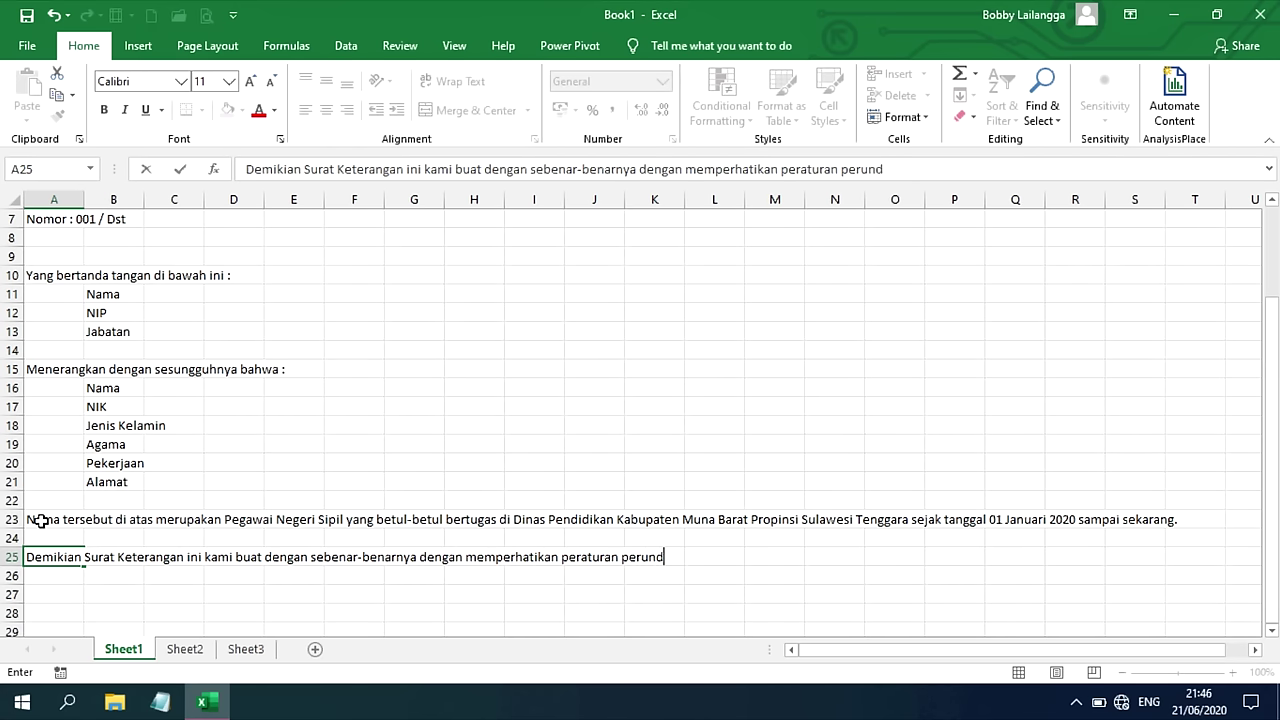
text(ang-undangan yang e)
key(BackSpace)
key(BackSpace)
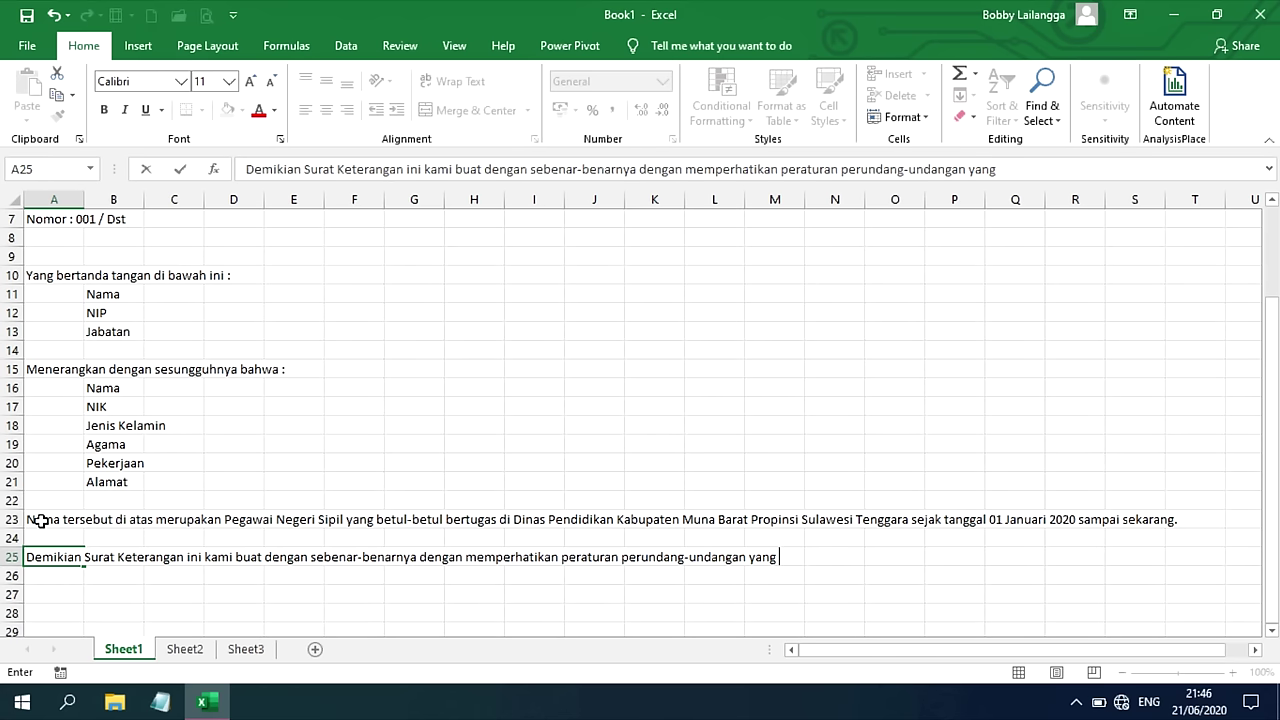
text(berlaku.)
key(Return)
key(Return)
key(Return)
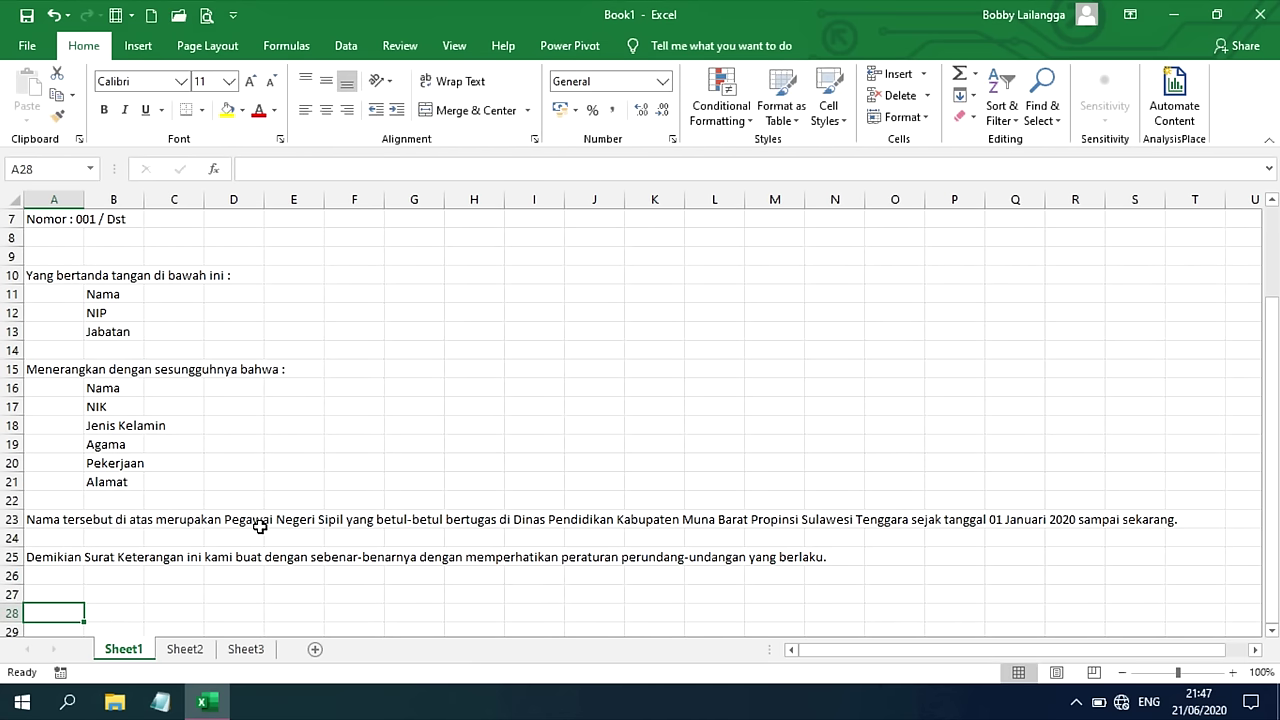
scroll(260, 527, up, 2)
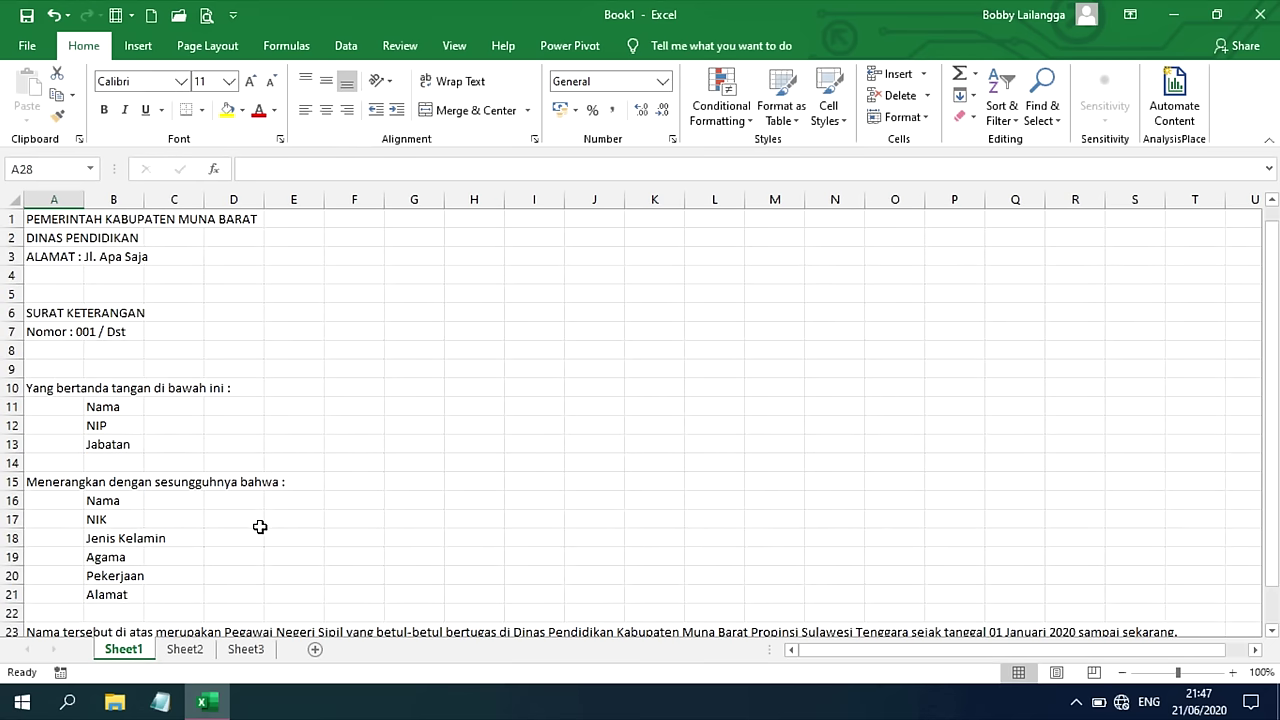
click(188, 405)
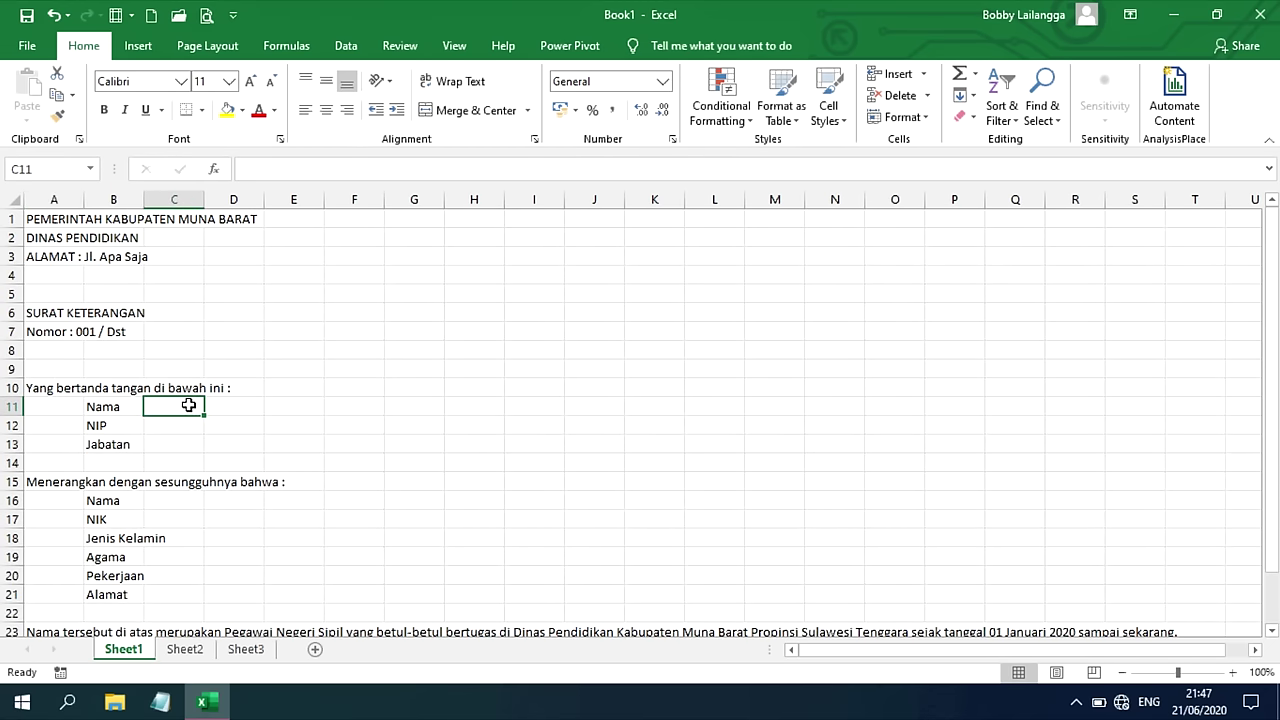
- Put colons in C11:C13 beside Nama, NIP and Jabatan
text(:)
key(Return)
text(:)
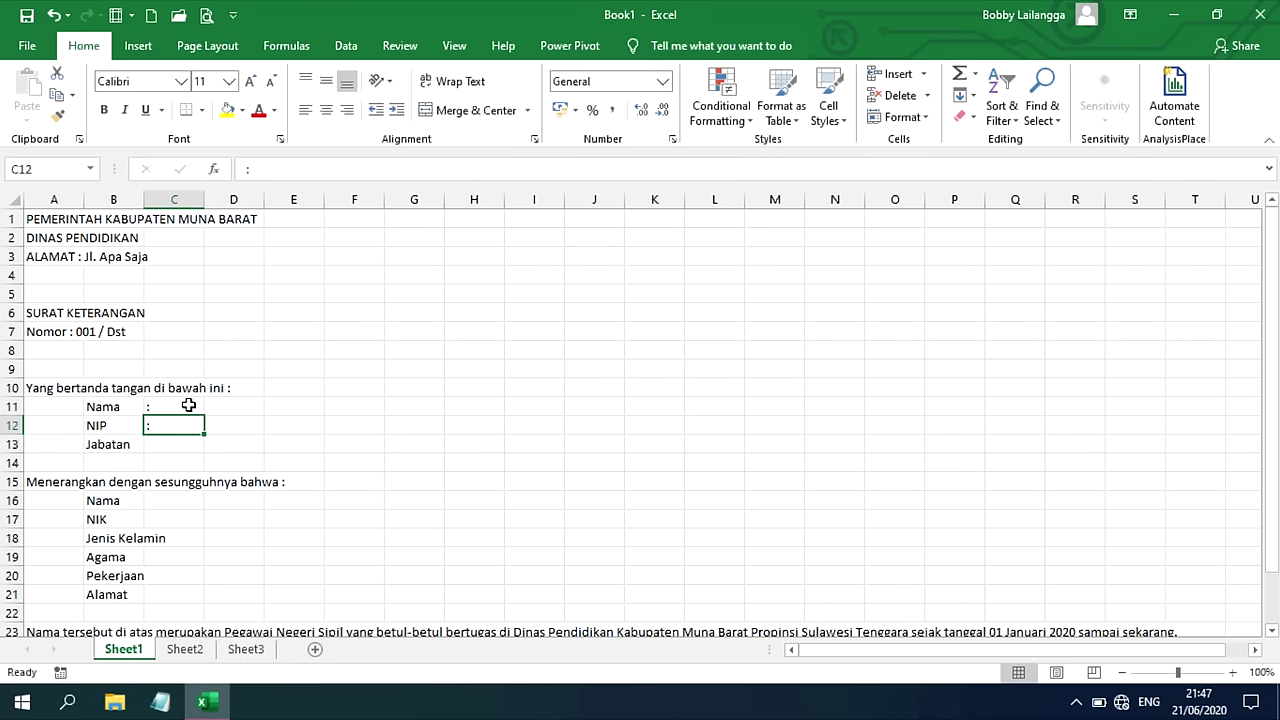
key(Return)
text(:)
key(Return)
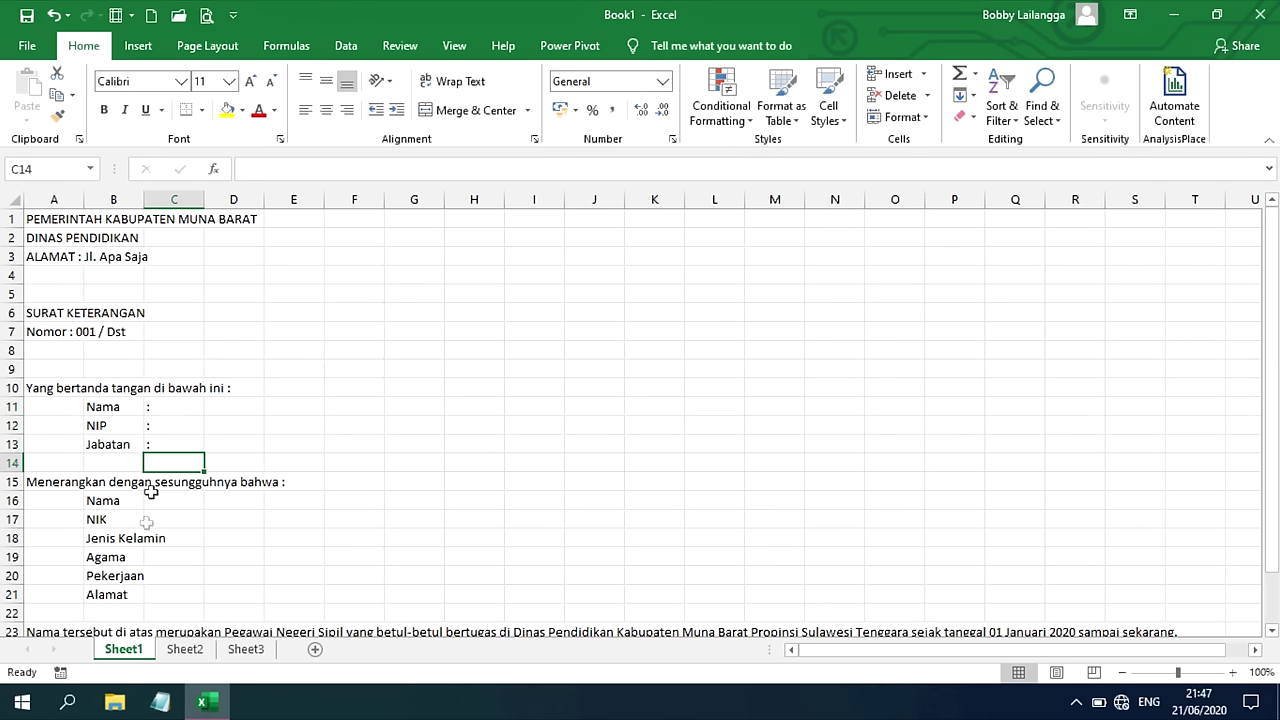
- Type colons in C16 through C21 beside the subject's labels
click(184, 504)
text(:)
key(Return)
text(:)
key(Return)
text(:)
key(Return)
text(:)
key(Return)
text(:)
key(Return)
text(:)
key(Return)
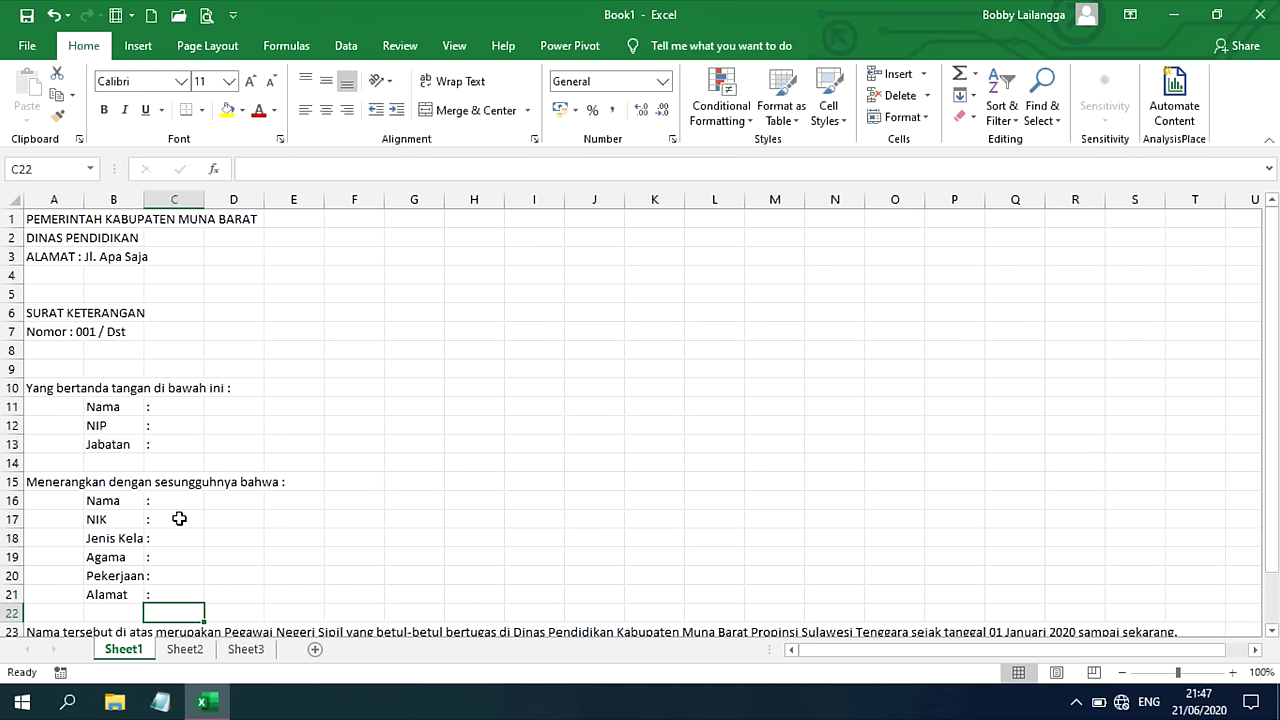
- Clear C17:C21 and refill them by dragging C16's colon down with the fill handle
drag(179, 518, 166, 594)
key(Delete)
click(182, 502)
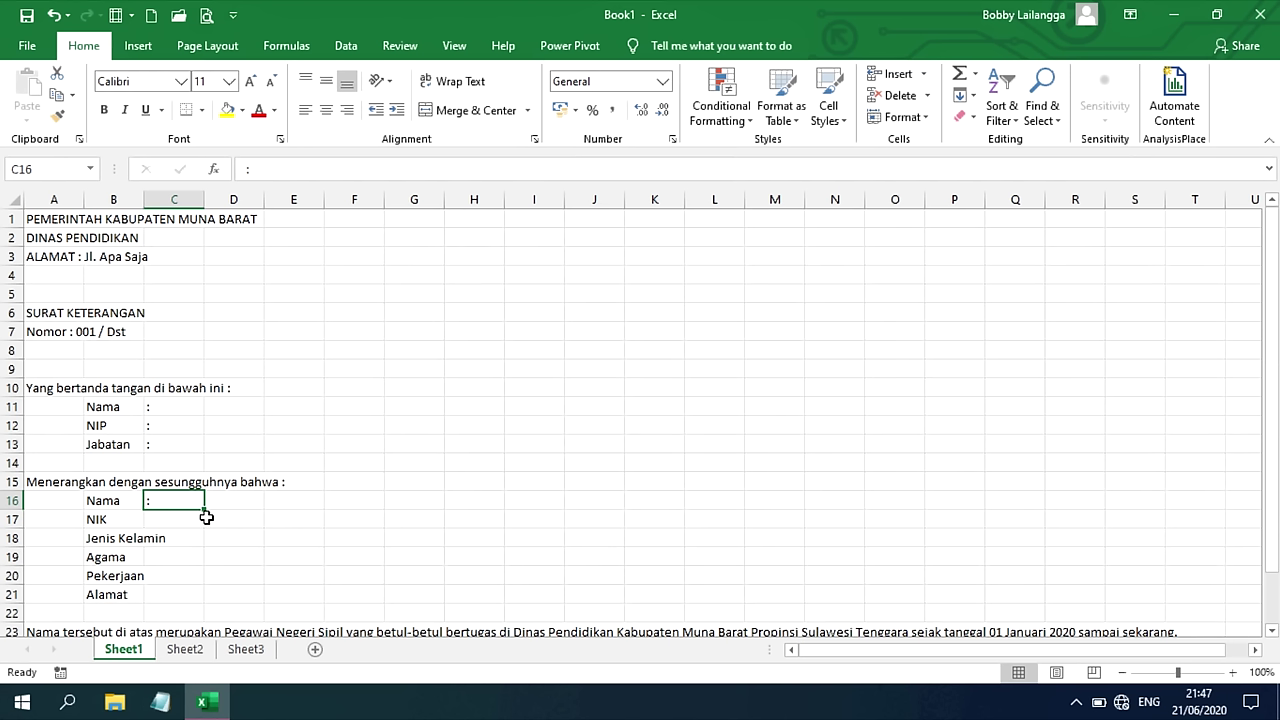
drag(205, 516, 202, 596)
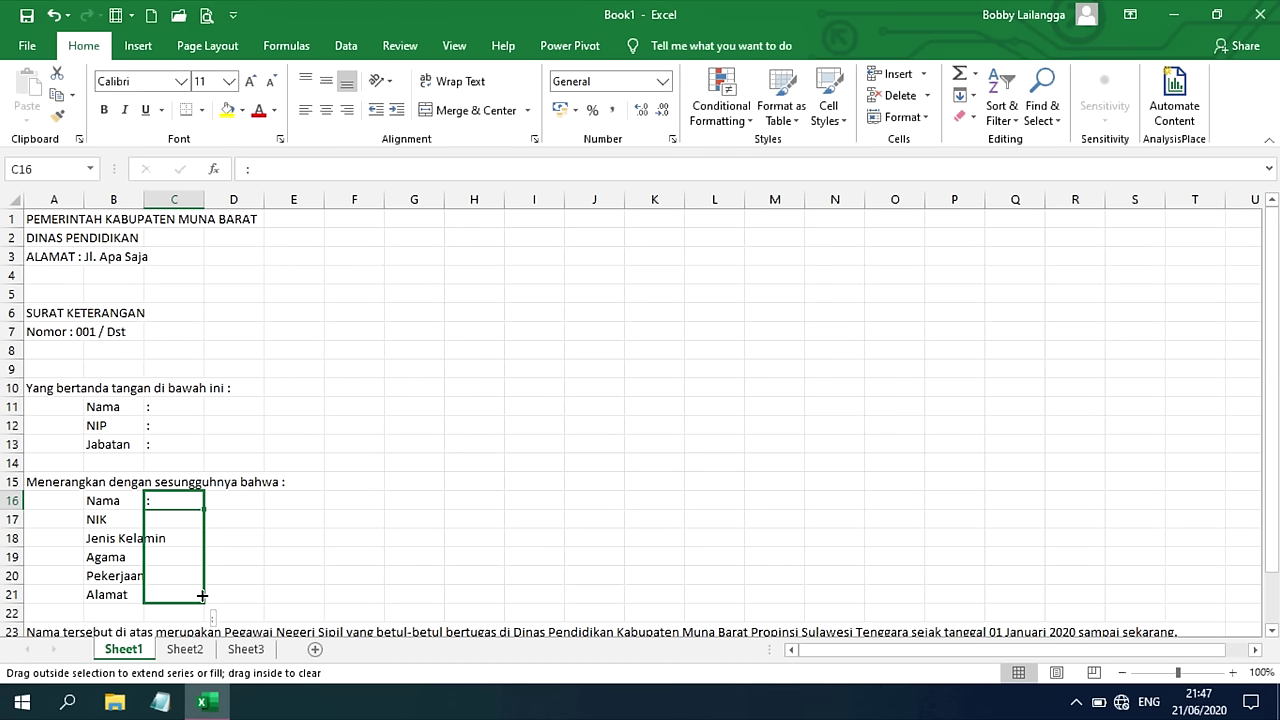
drag(202, 596, 202, 596)
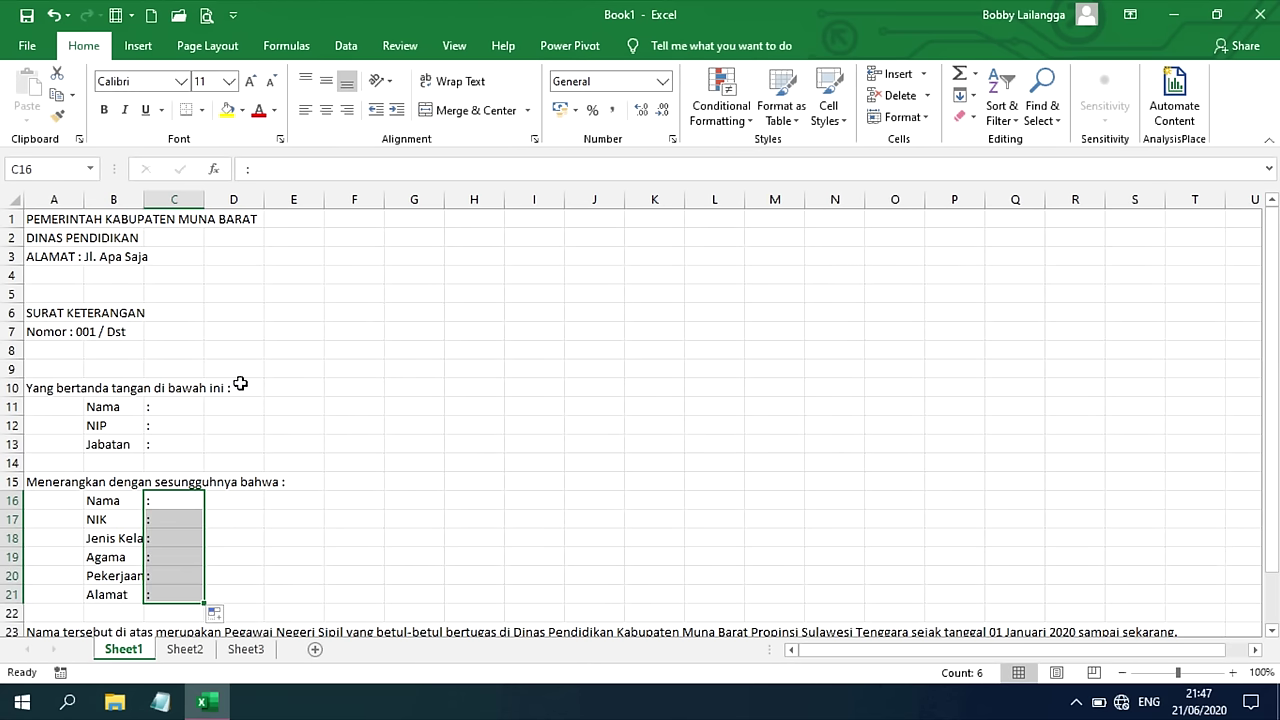
click(207, 387)
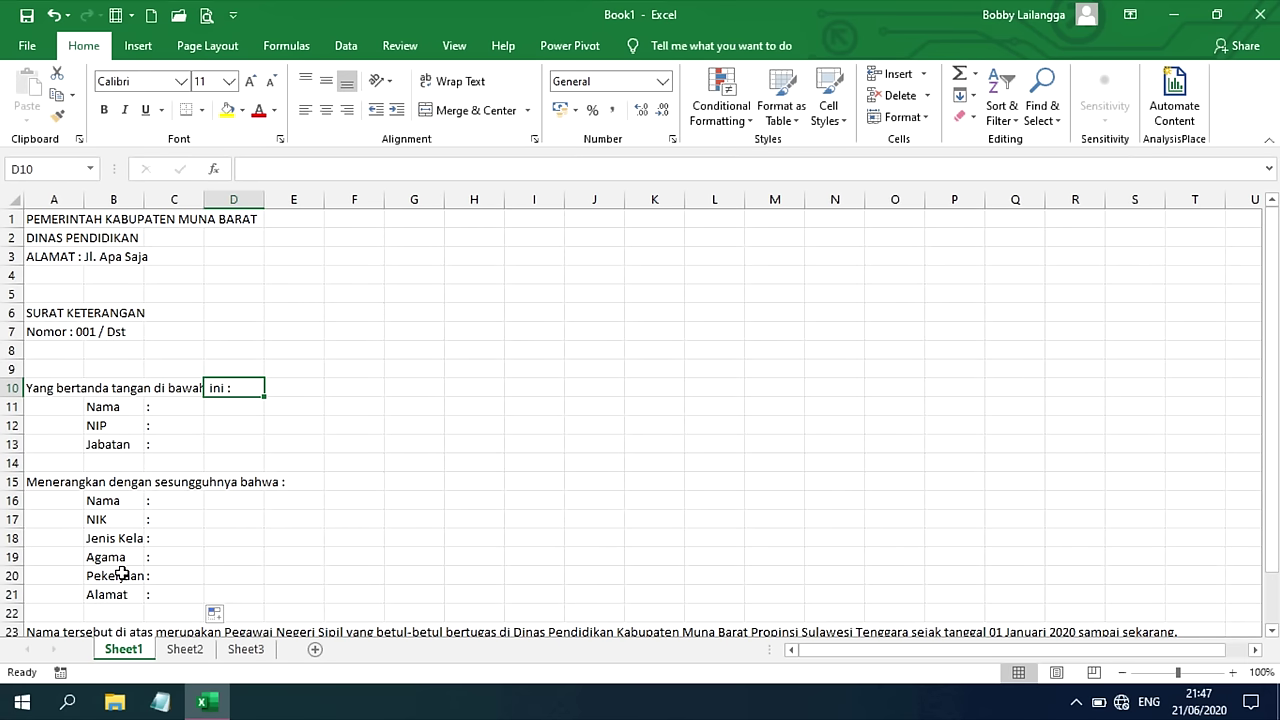
click(130, 538)
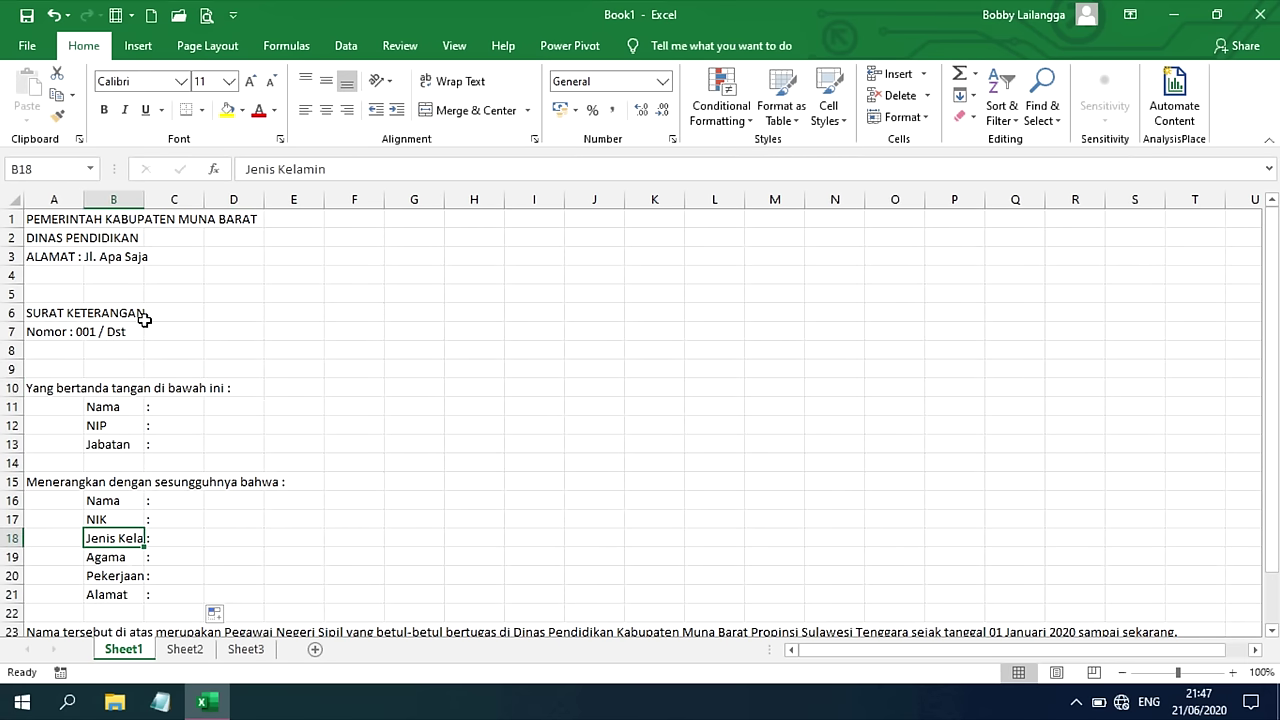
- Widen column B to fit Jenis Kelamin, narrow column A, shrink C to 0.92, and widen D
drag(144, 200, 191, 210)
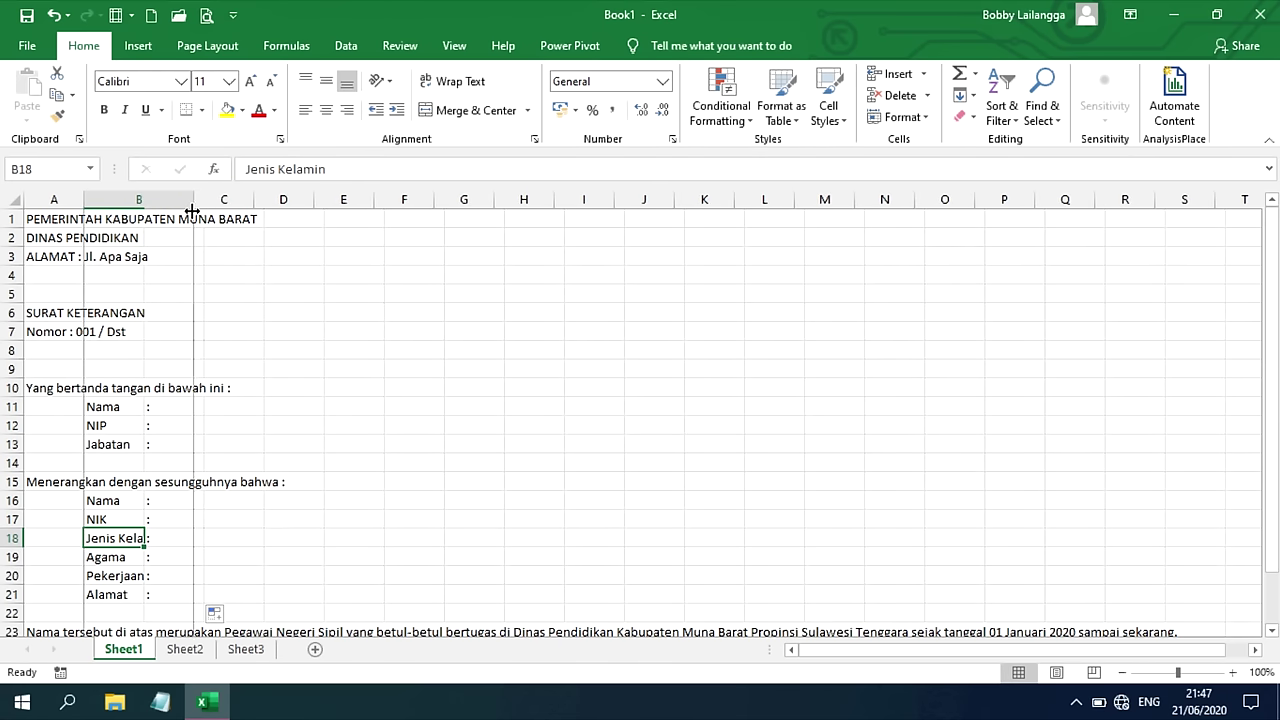
drag(80, 198, 60, 238)
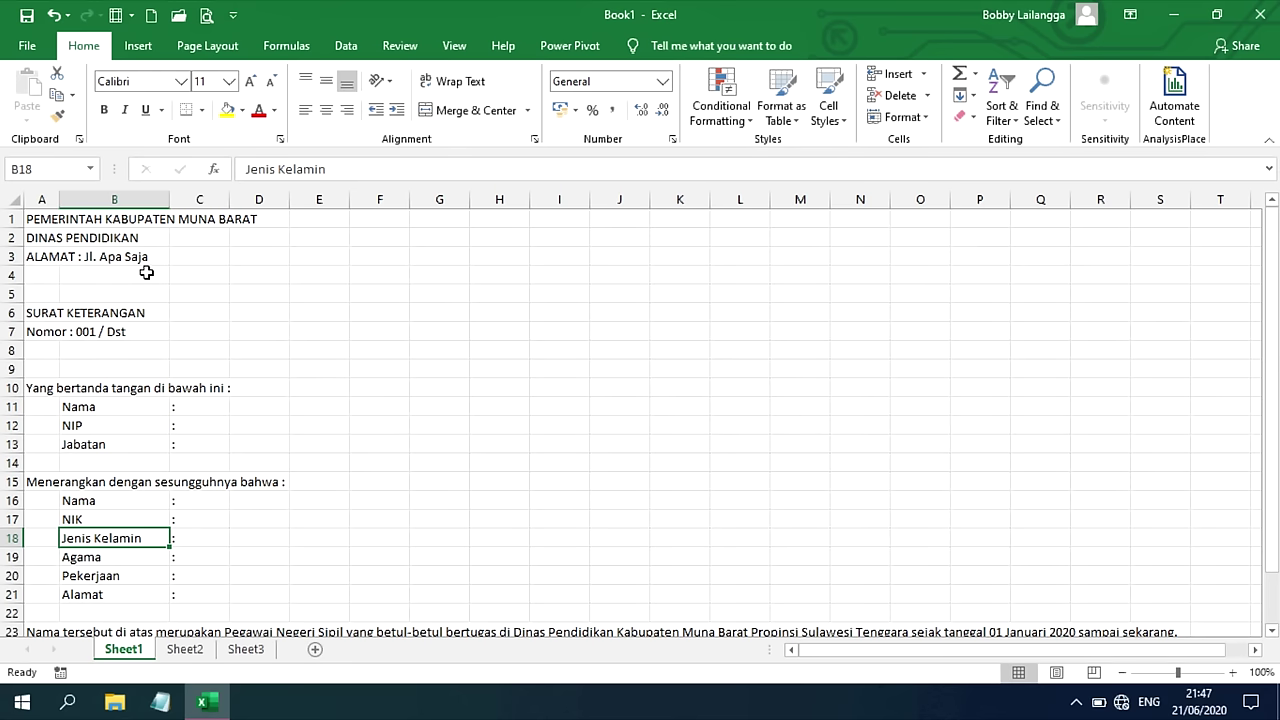
drag(229, 198, 184, 225)
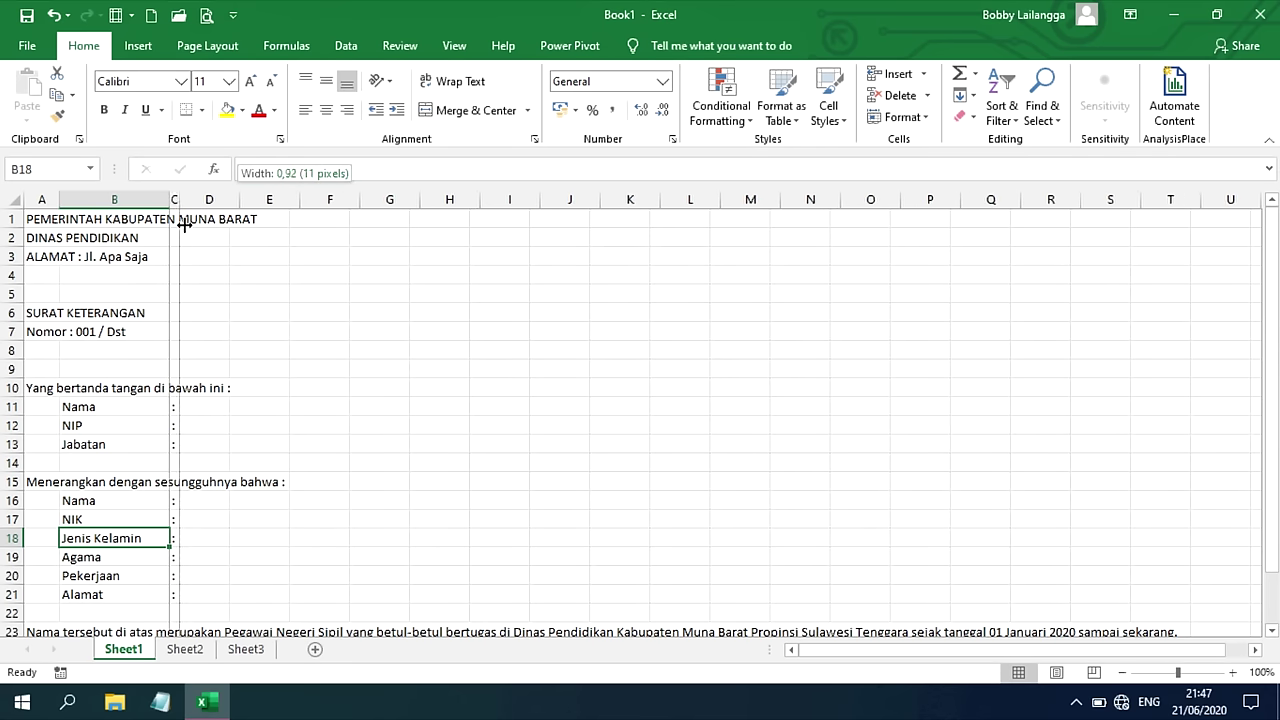
drag(184, 225, 188, 240)
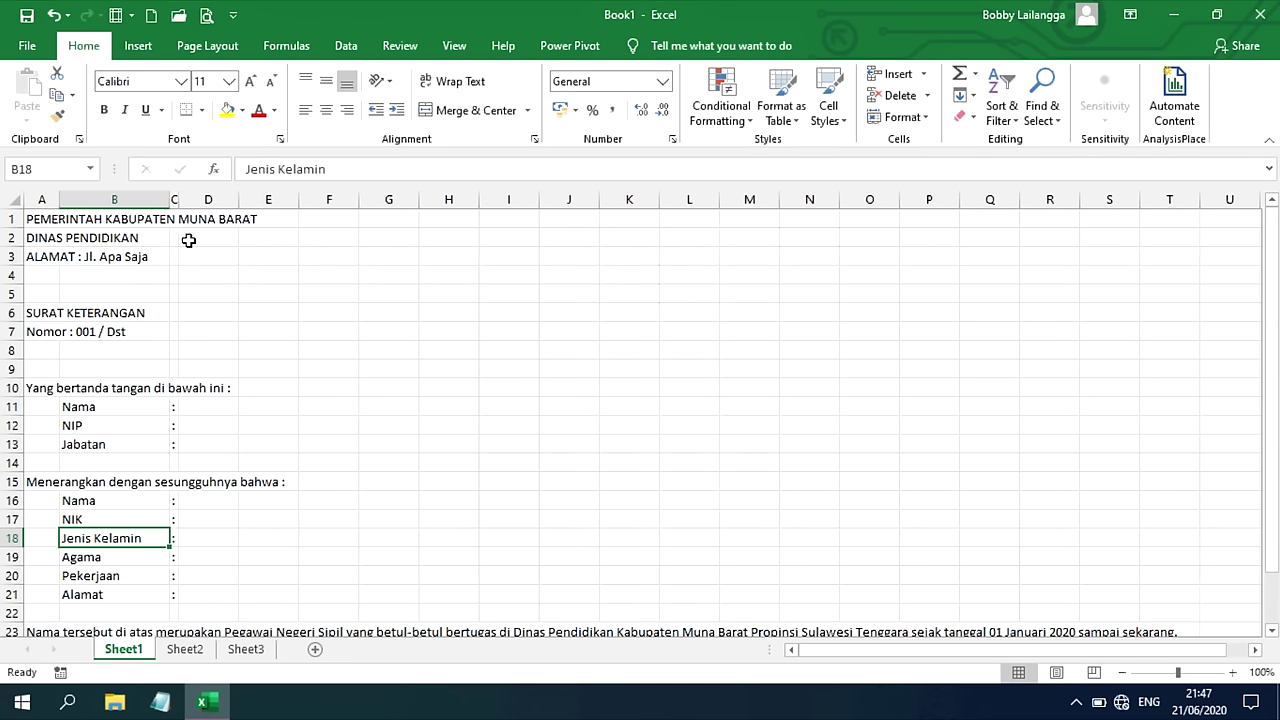
click(196, 405)
drag(239, 198, 331, 198)
click(236, 372)
click(234, 406)
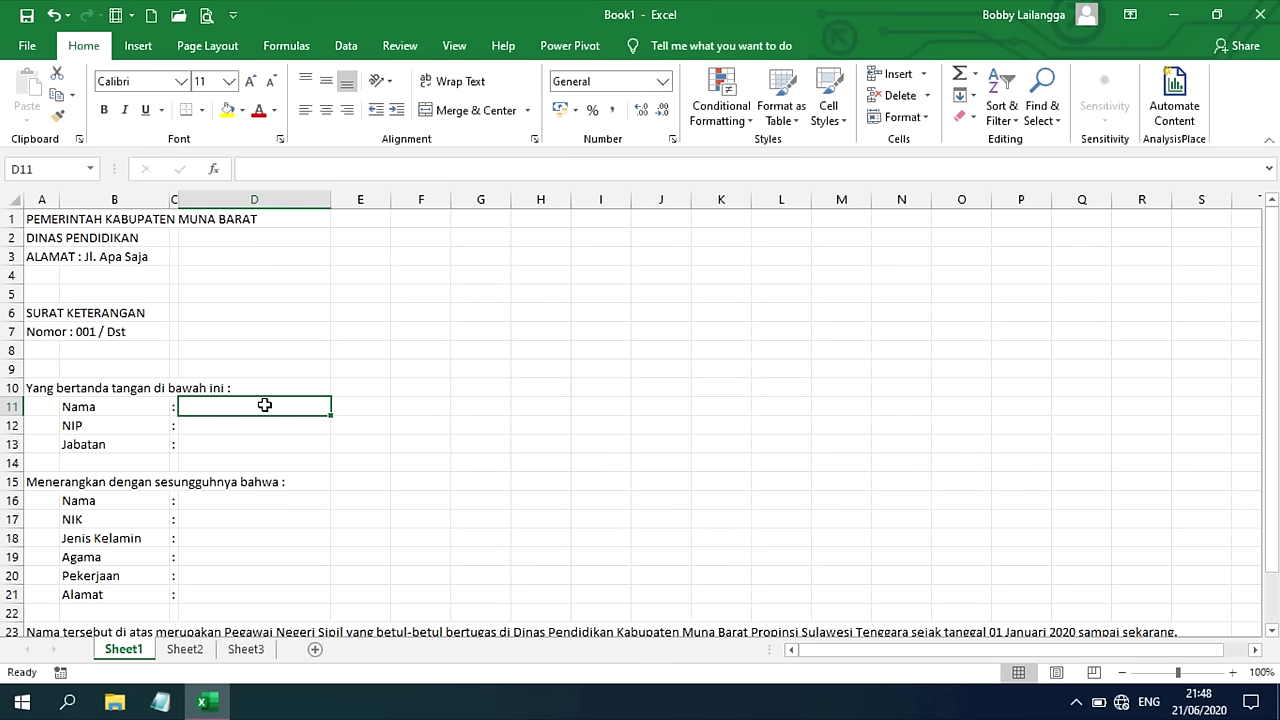
- Enter the signatory's name in D11, their NIP in D12, and Kepala Dinas in D13
text(JER)
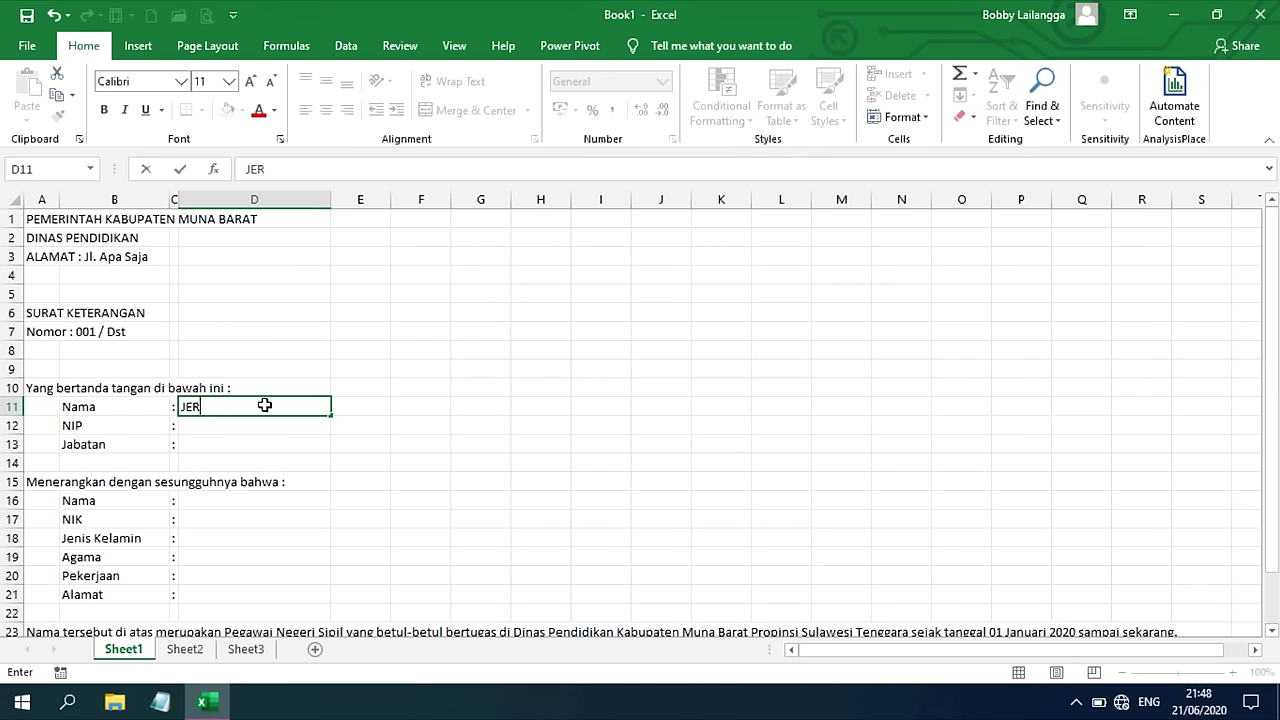
text(IKO)
key(Return)
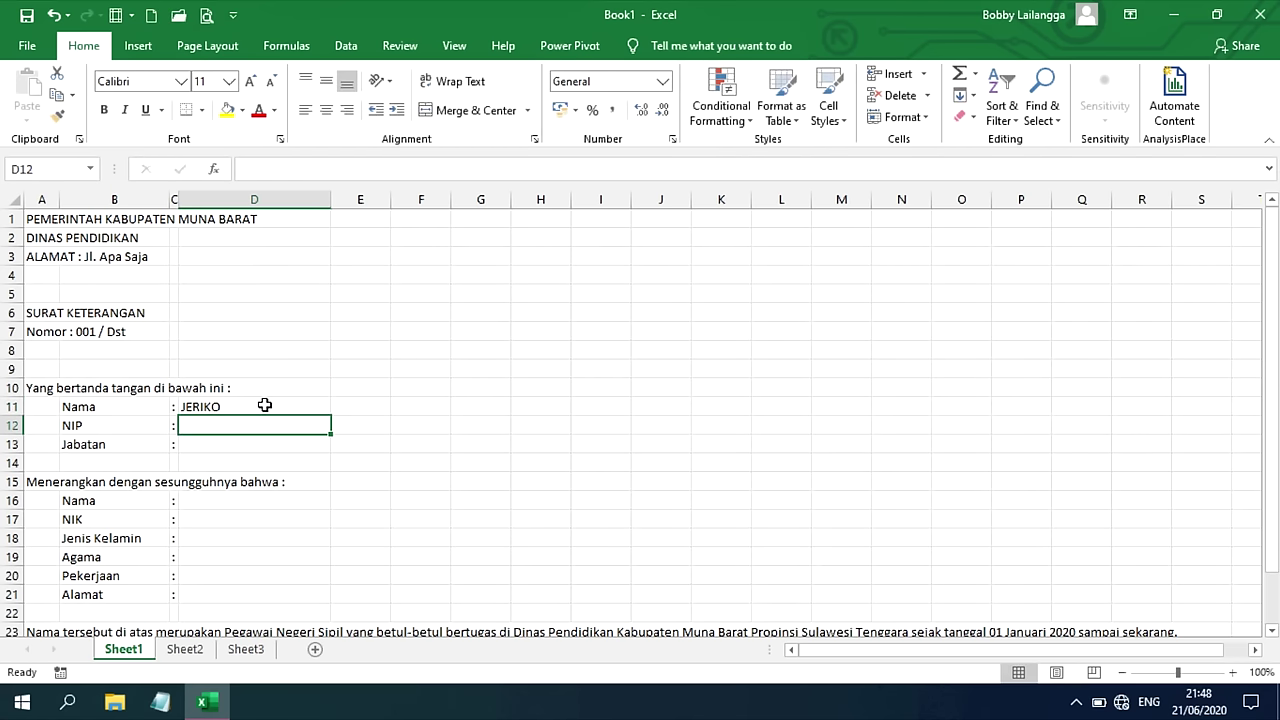
text(123456789)
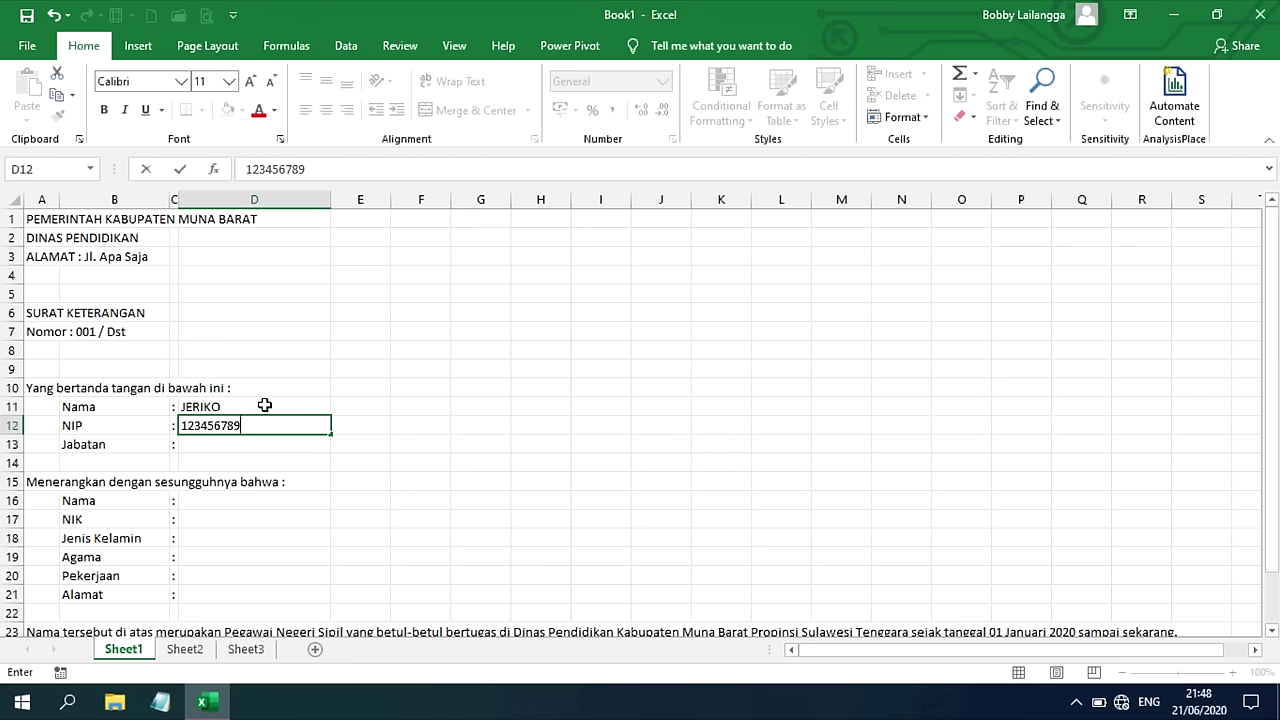
key(Return)
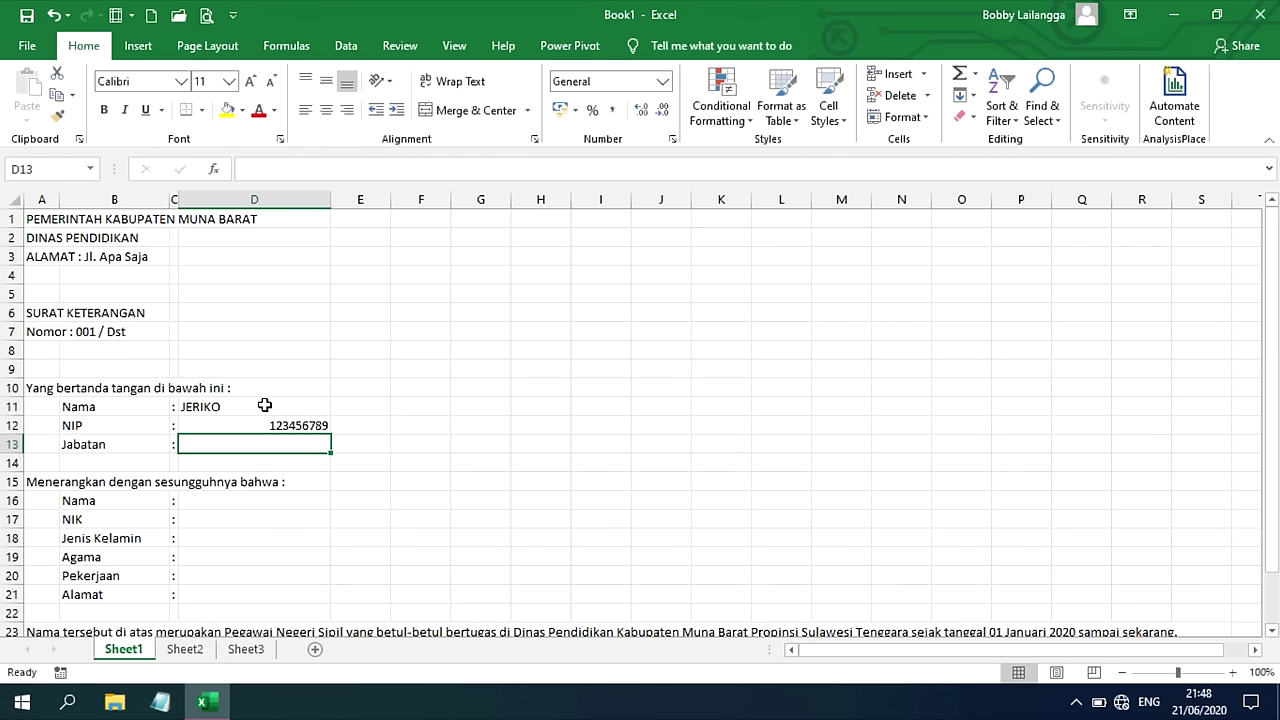
text(Kepala Dinas)
key(Return)
key(Down)
key(Down)
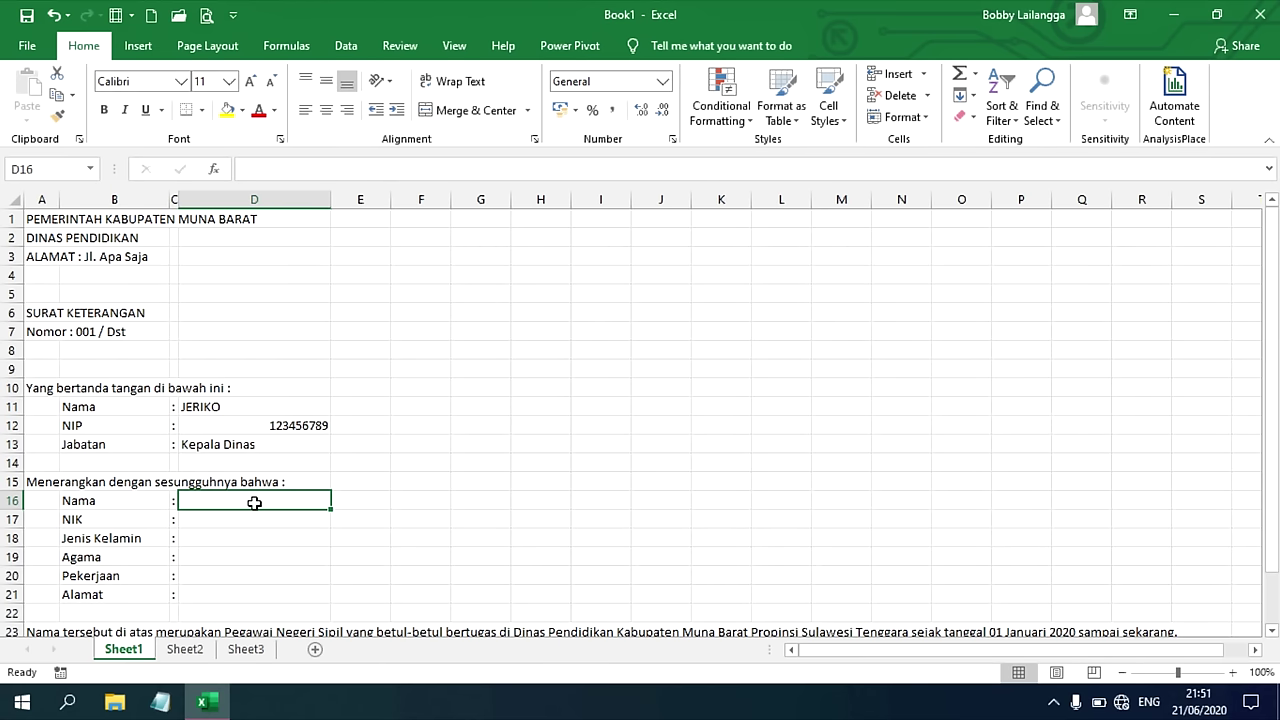
click(96, 518)
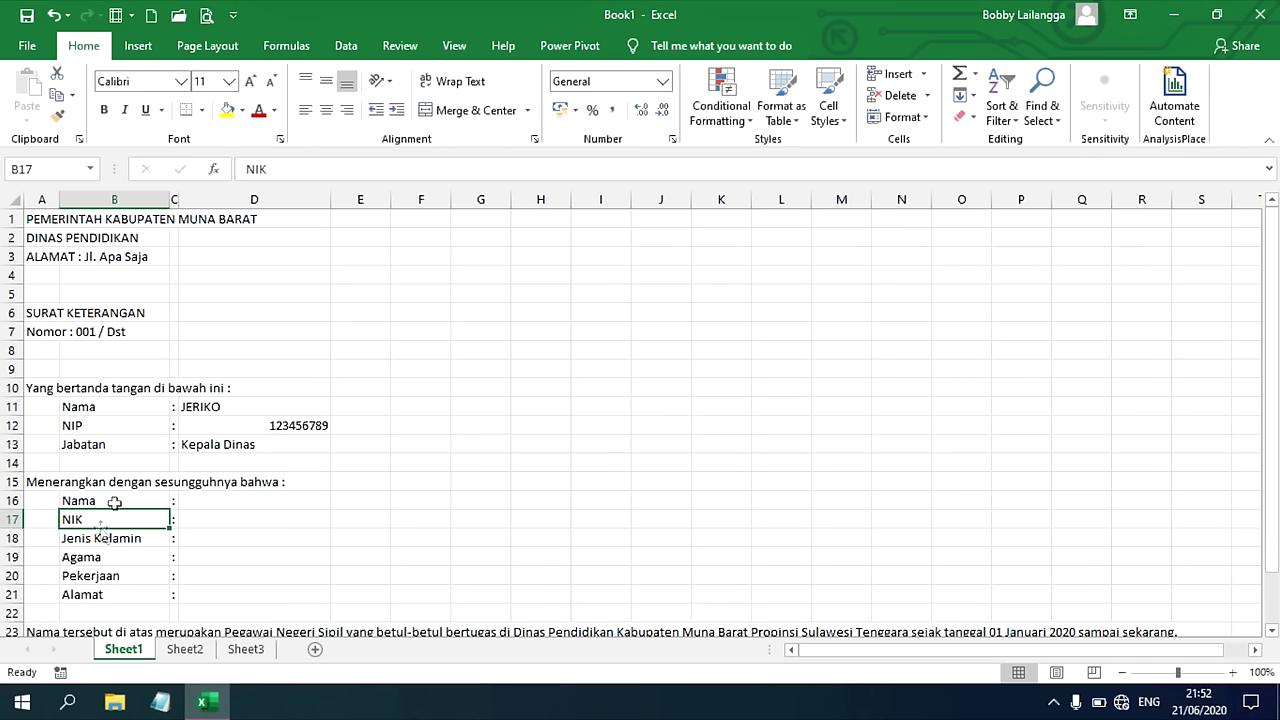
- Insert a new row 17 above NIK and enter the label 'NIP' with a colon in B17:C17
right_click(6, 517)
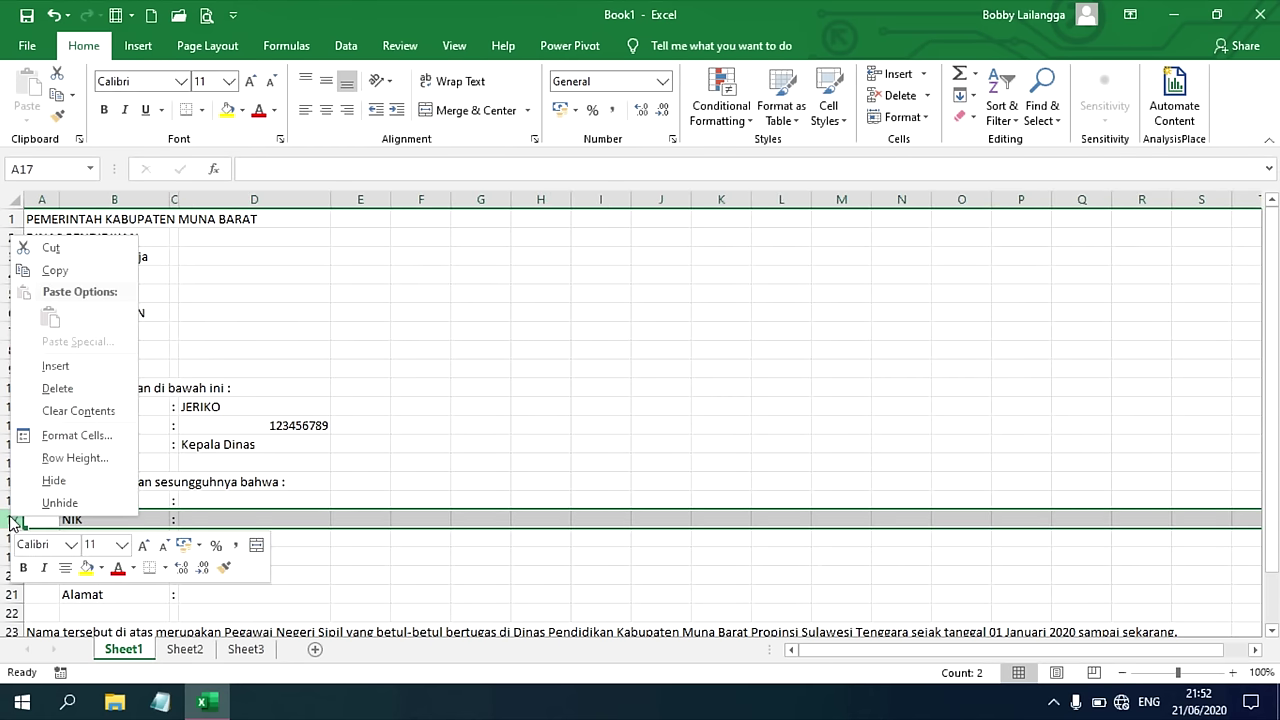
click(55, 367)
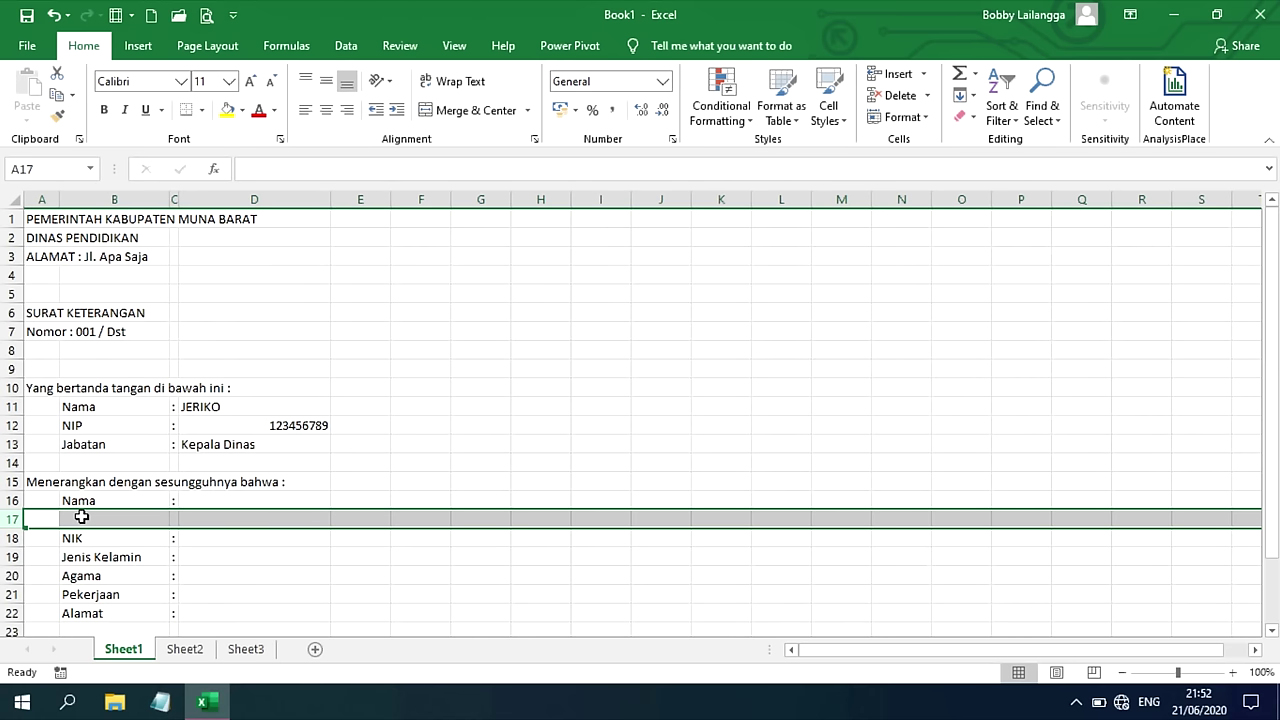
click(81, 516)
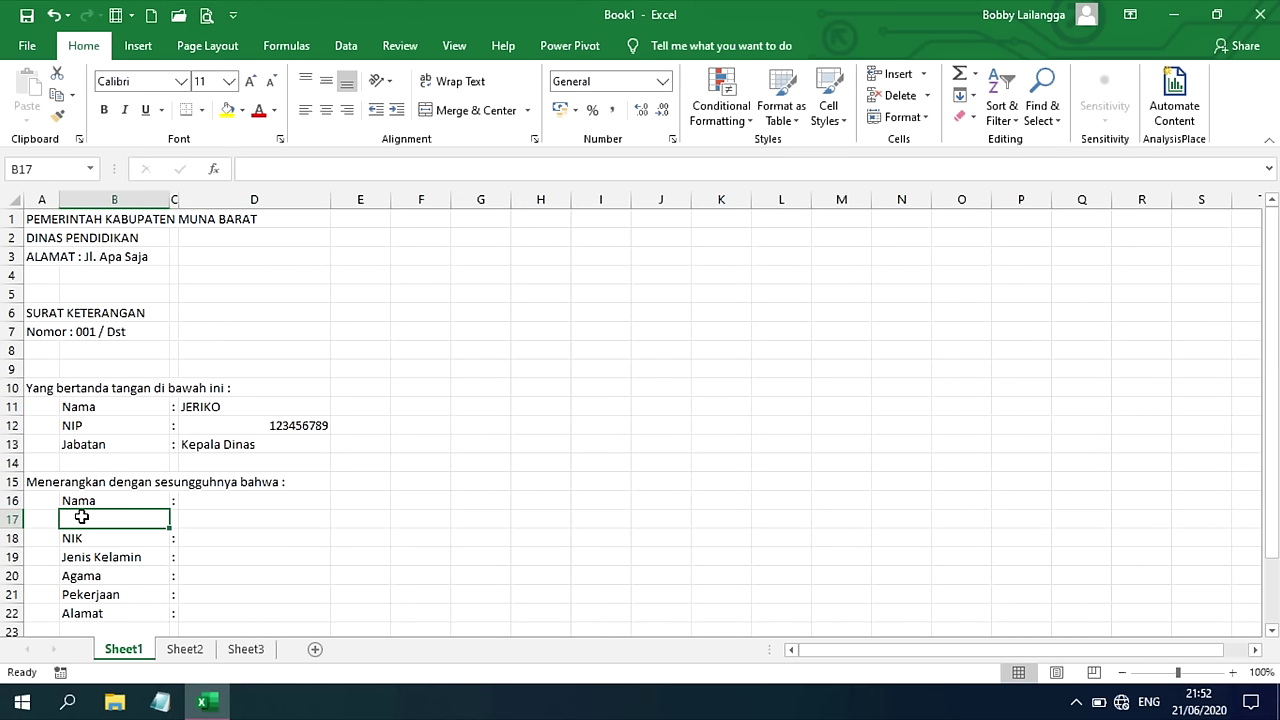
text(NIP)
key(Tab)
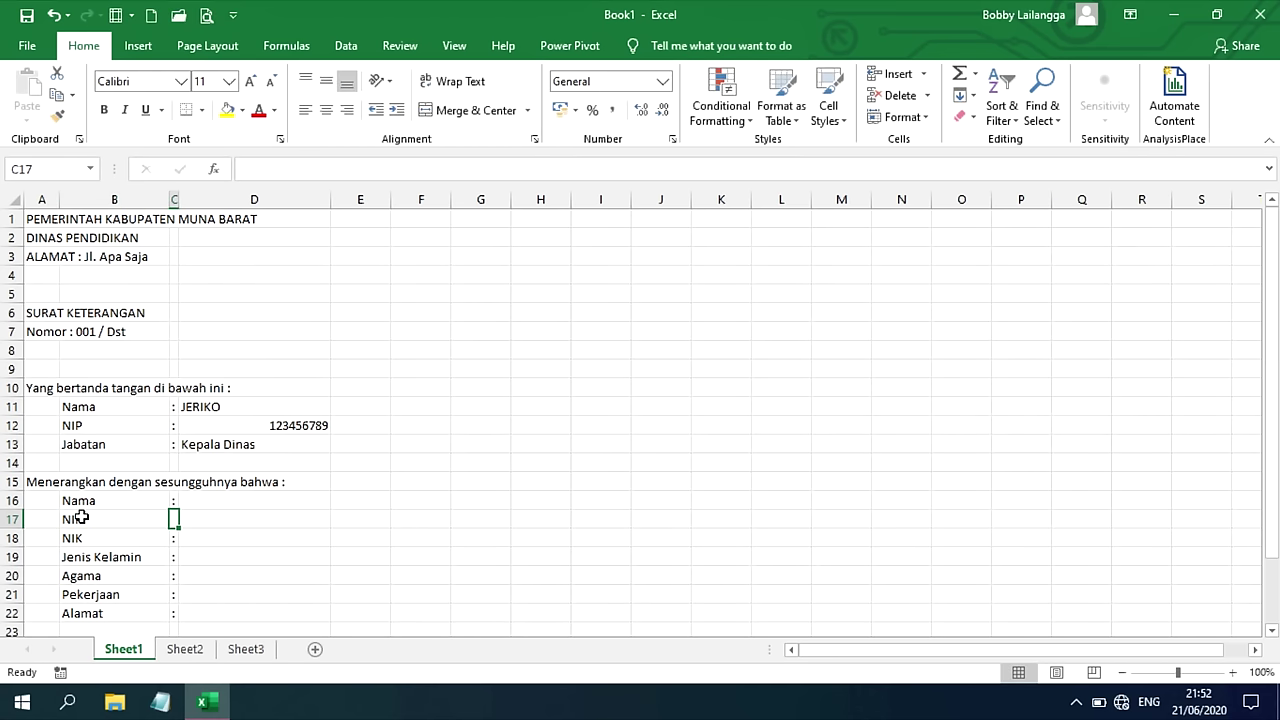
text(:)
key(Tab)
key(Up)
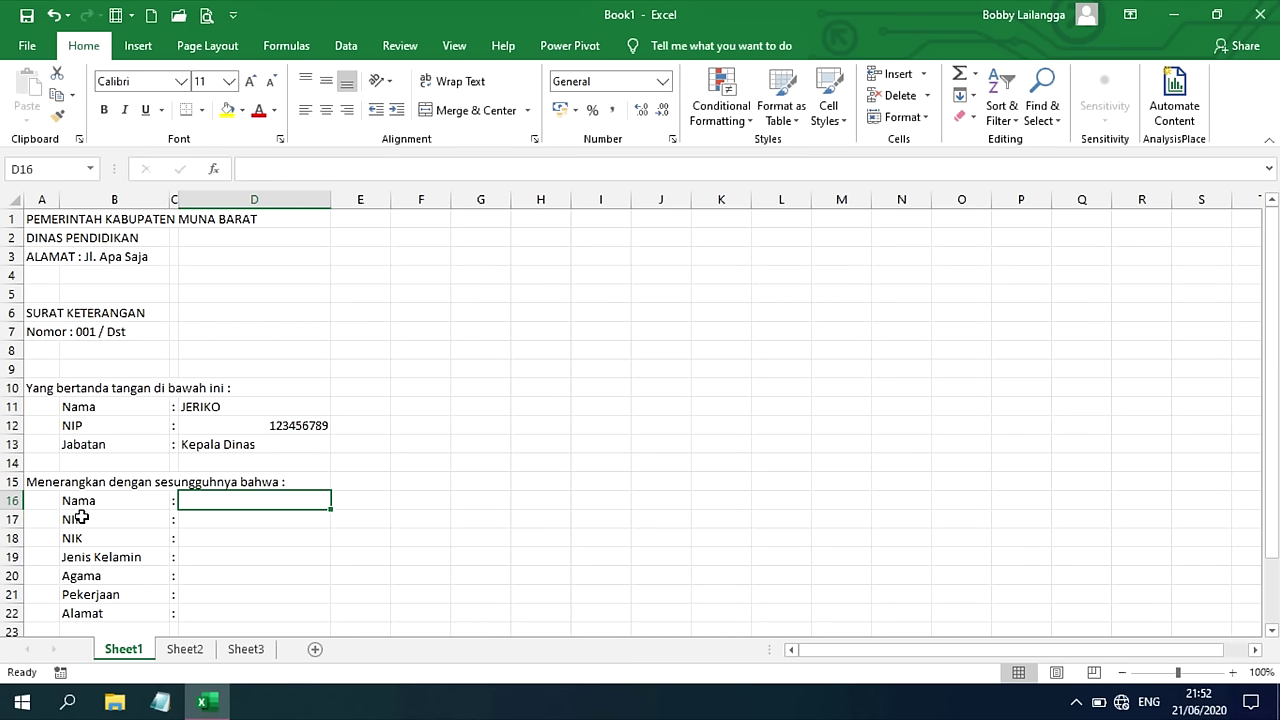
- Enter the second person's name, NIP number and NIK number in D16:D18
text(ANTA)
key(BackSpace)
key(BackSpace)
text(T)
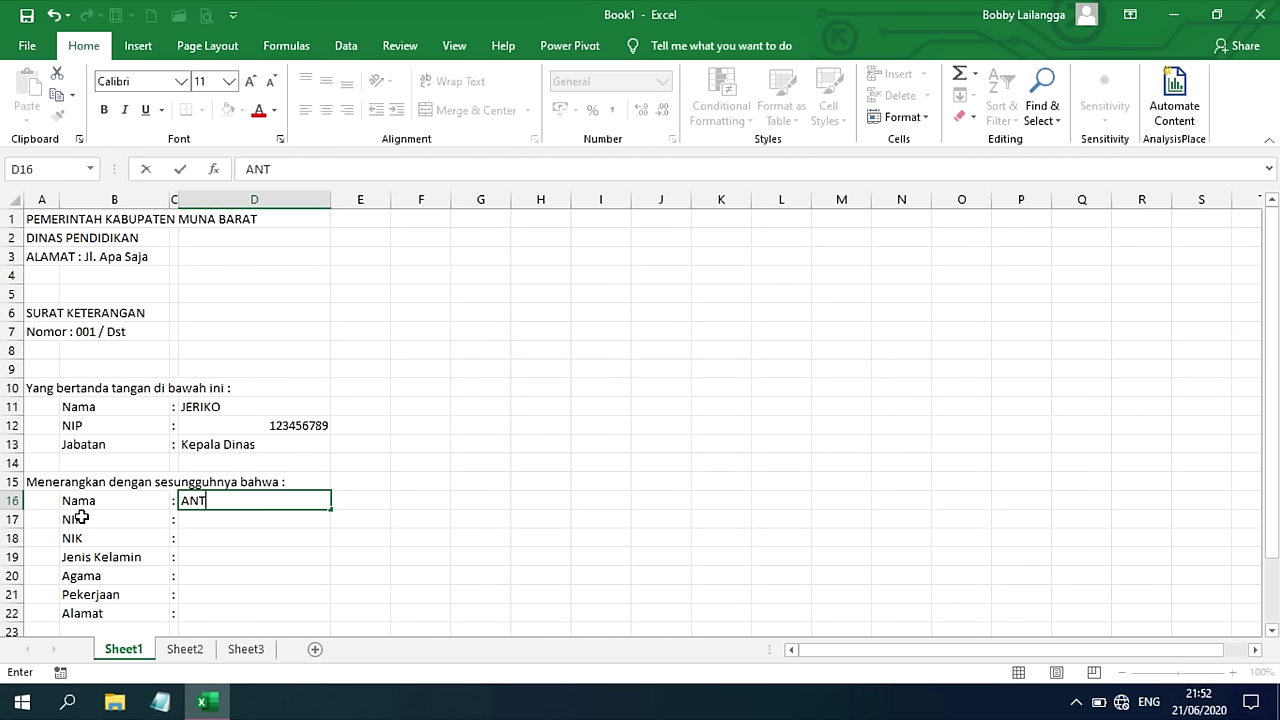
text(ARA)
key(Return)
text(123456789)
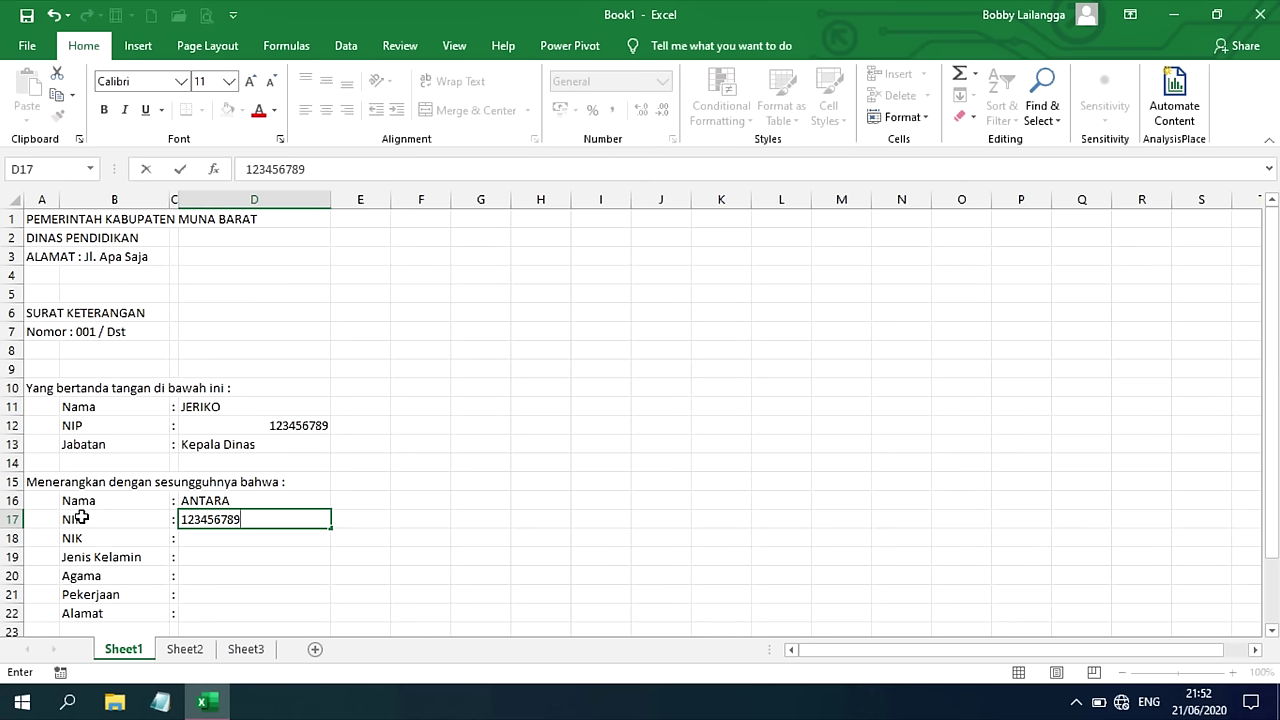
key(Return)
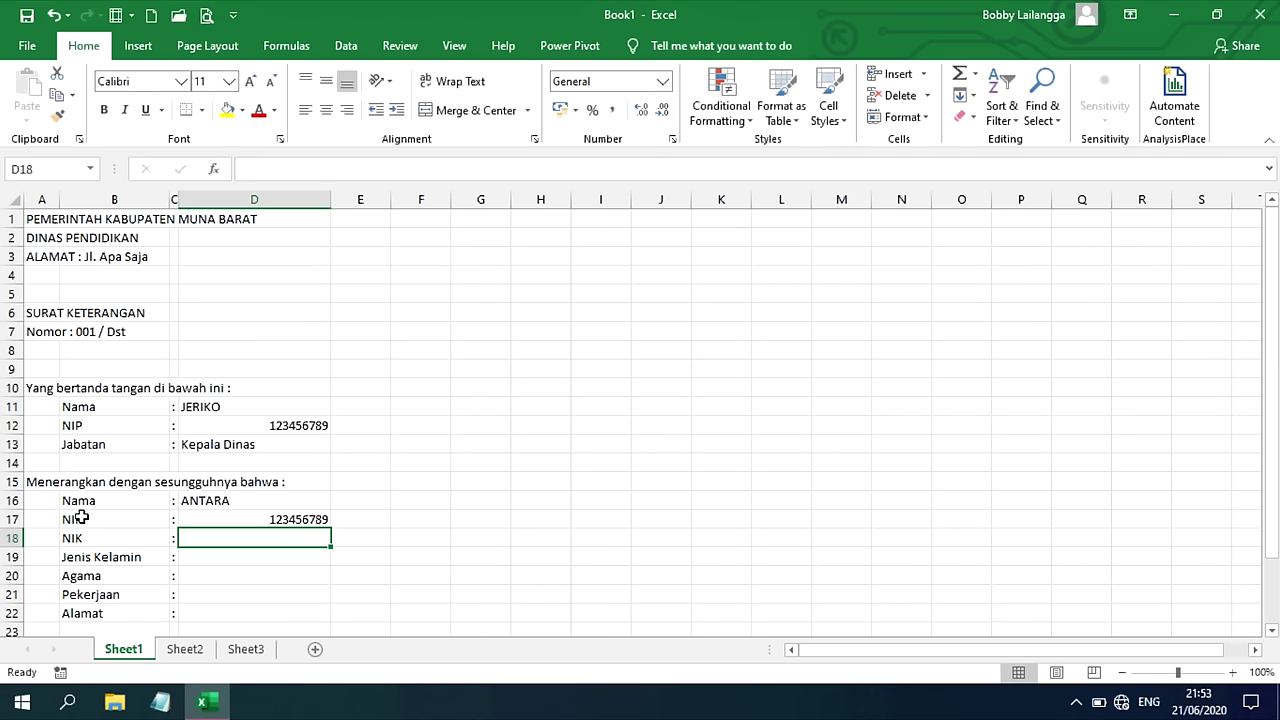
text(23456789)
key(Return)
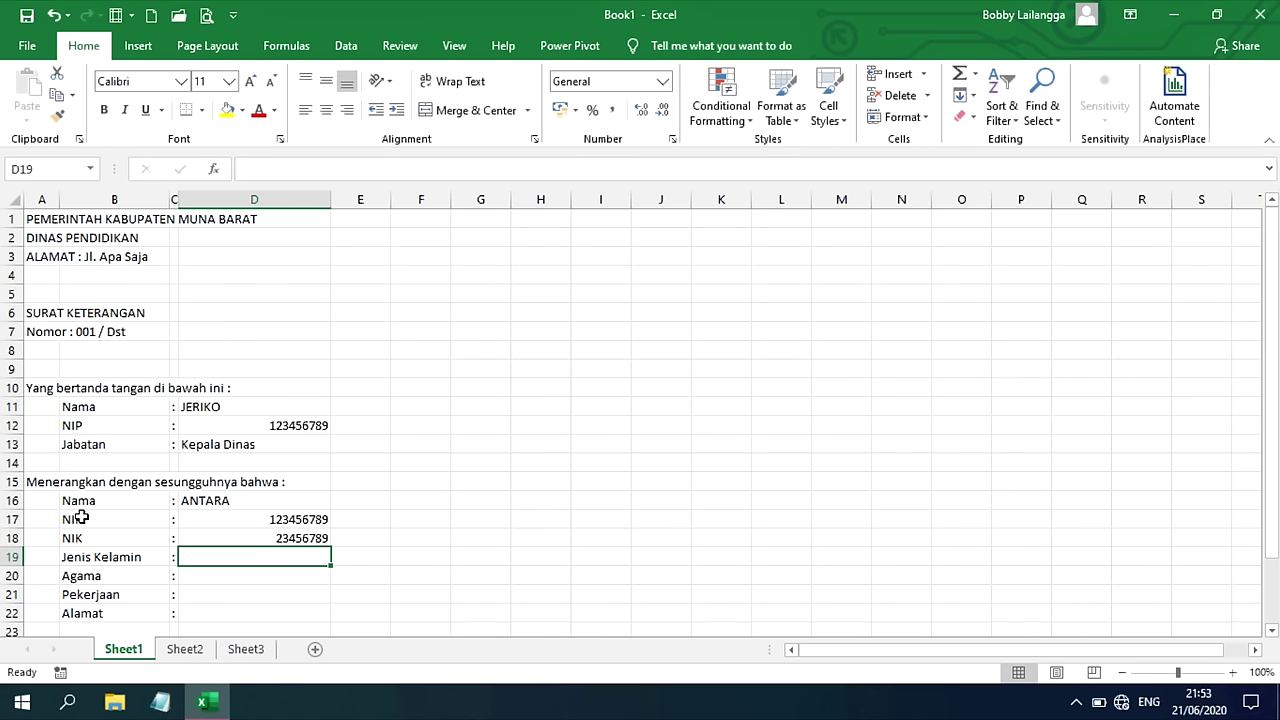
- Enter LAKI-LAKI, ISLAM, PEGAWAI NEGERI SIPIL and MUNA BARAT as gender, religion, occupation and address
text(LAKI-LAKI)
key(Return)
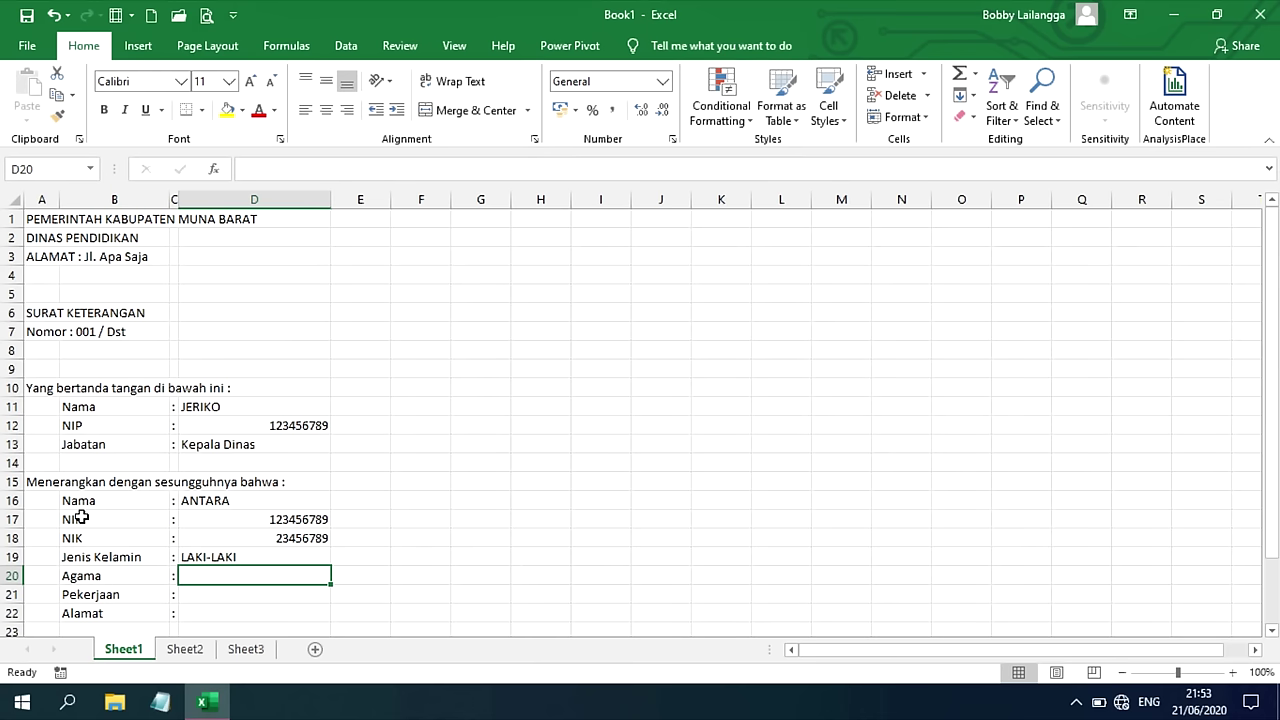
text(ISLAM)
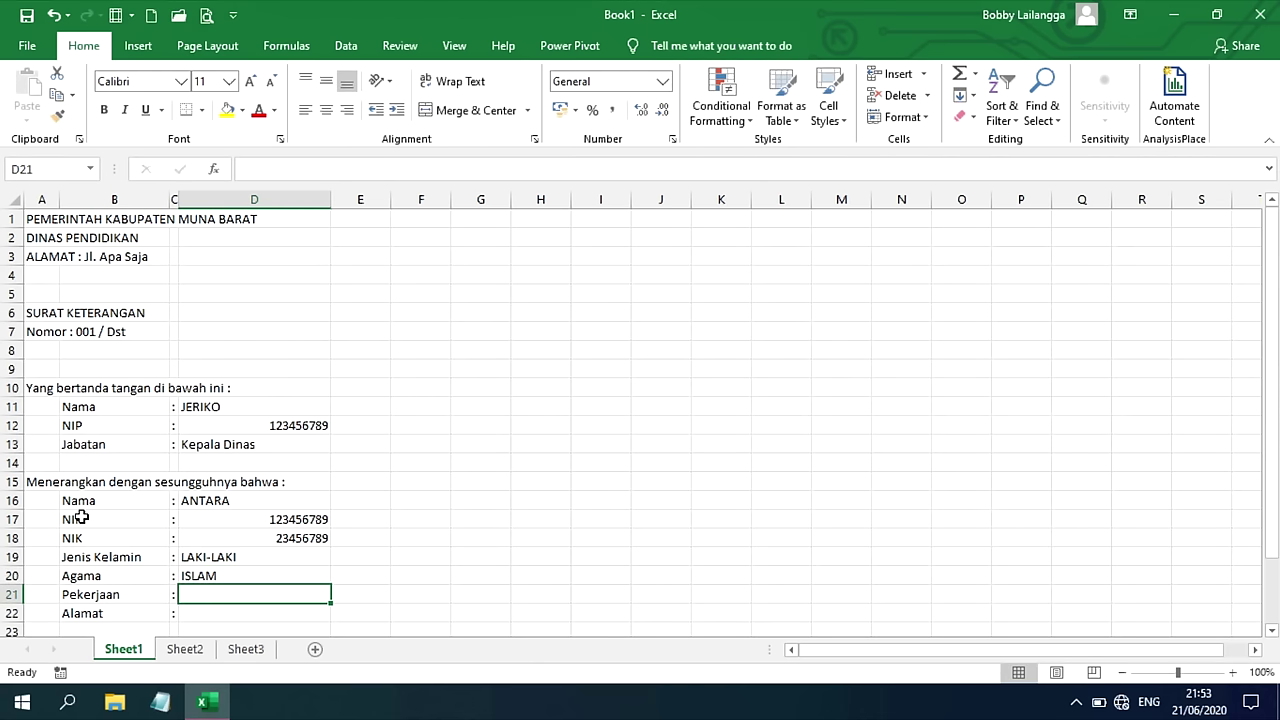
text(PEGAWA)
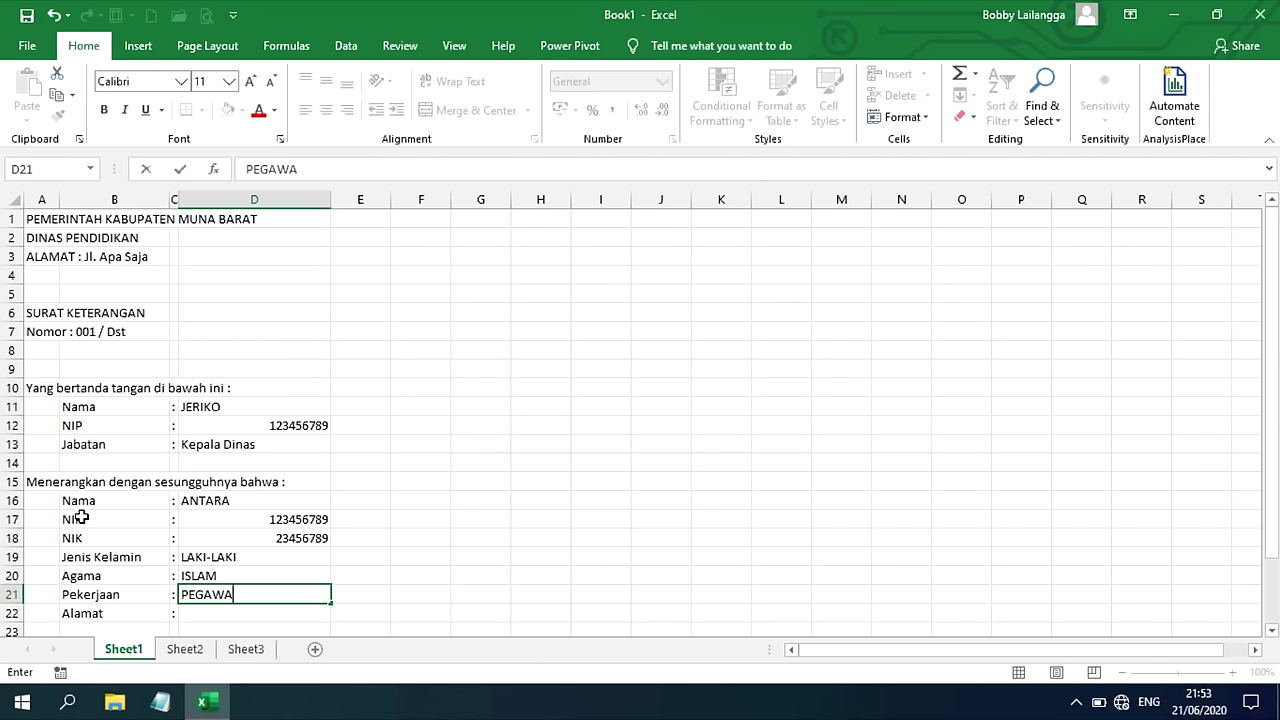
text(I NEGERI SIPIL)
key(Return)
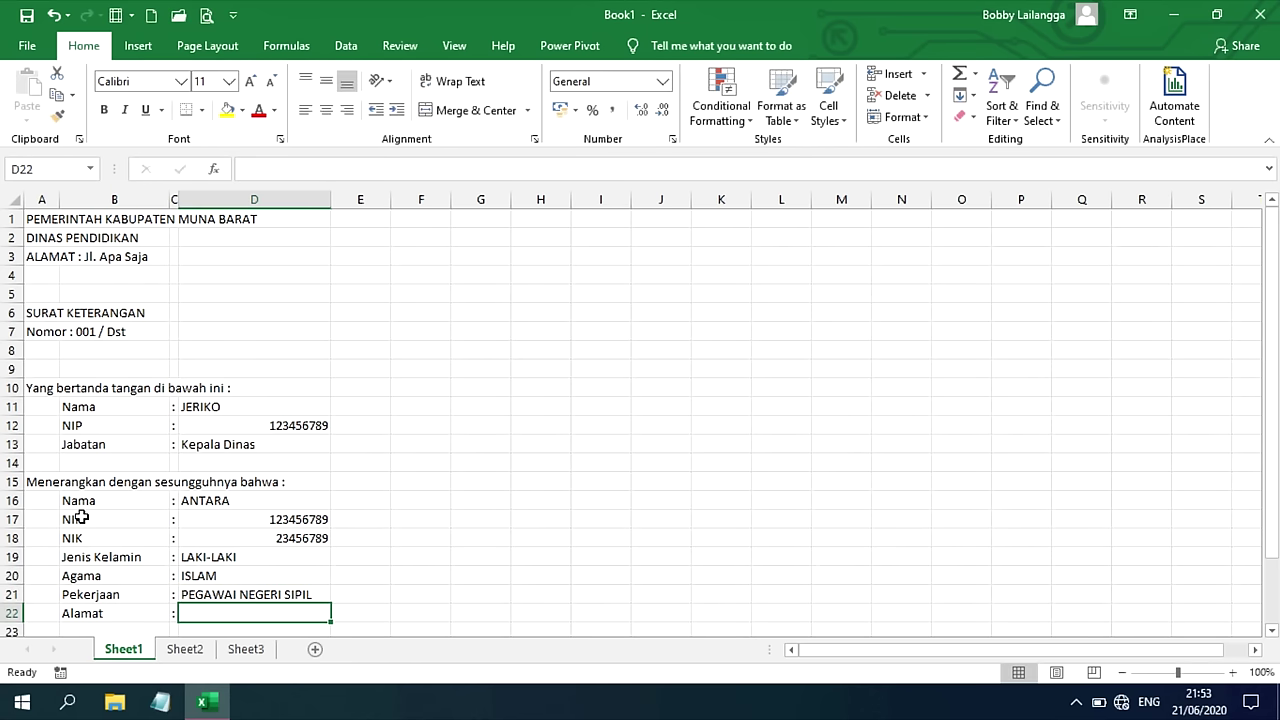
text(MUNA BARAT)
key(Return)
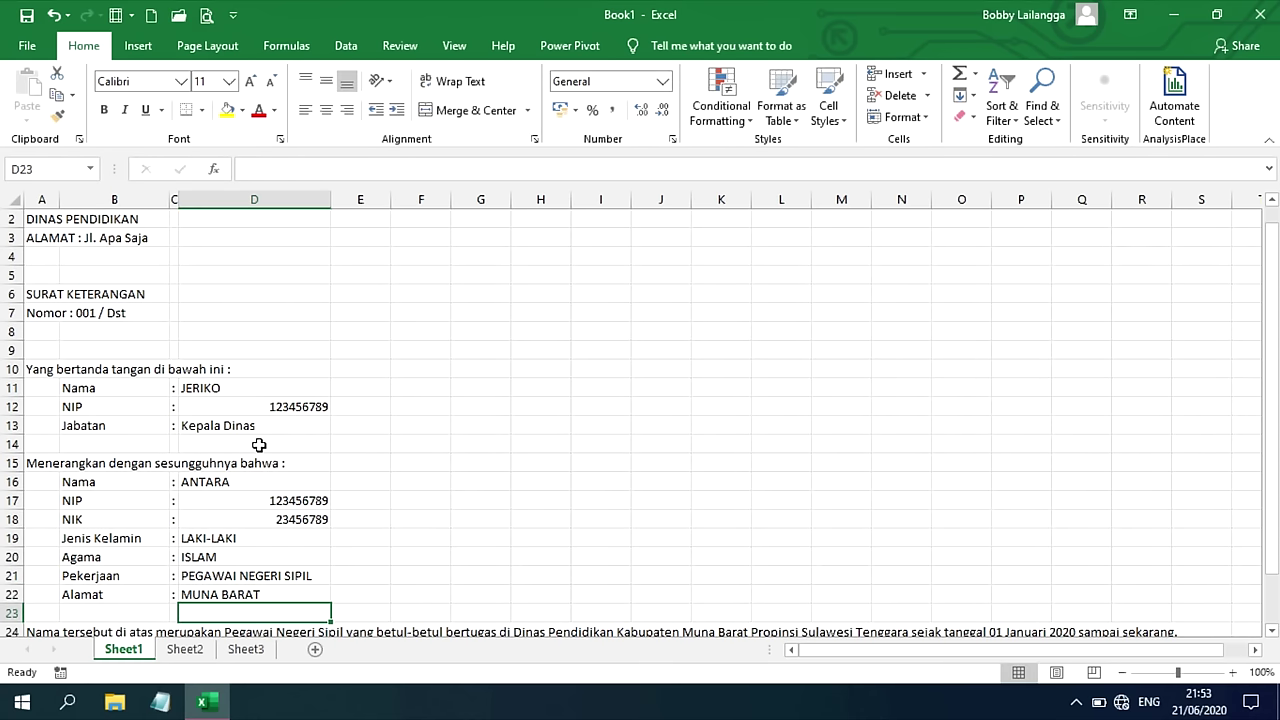
click(247, 393)
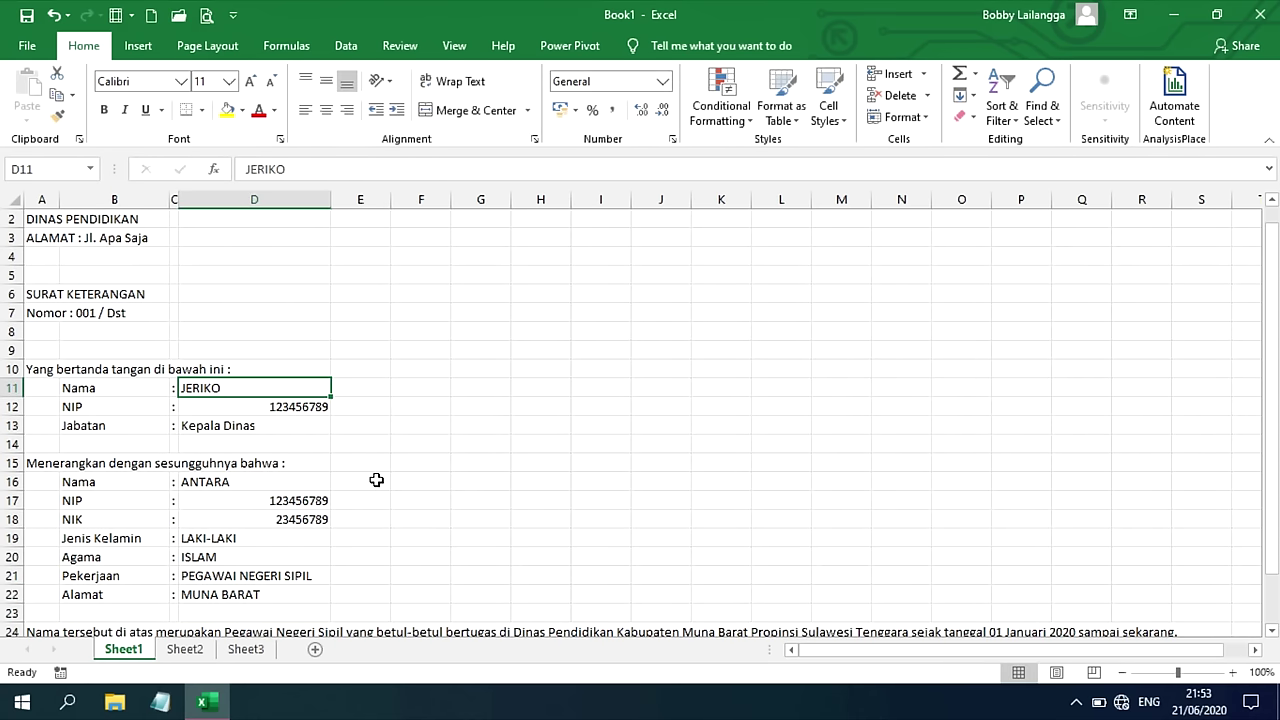
- Select the detail labels, colons and values in columns B to D down to row 22
scroll(360, 482, up, 1)
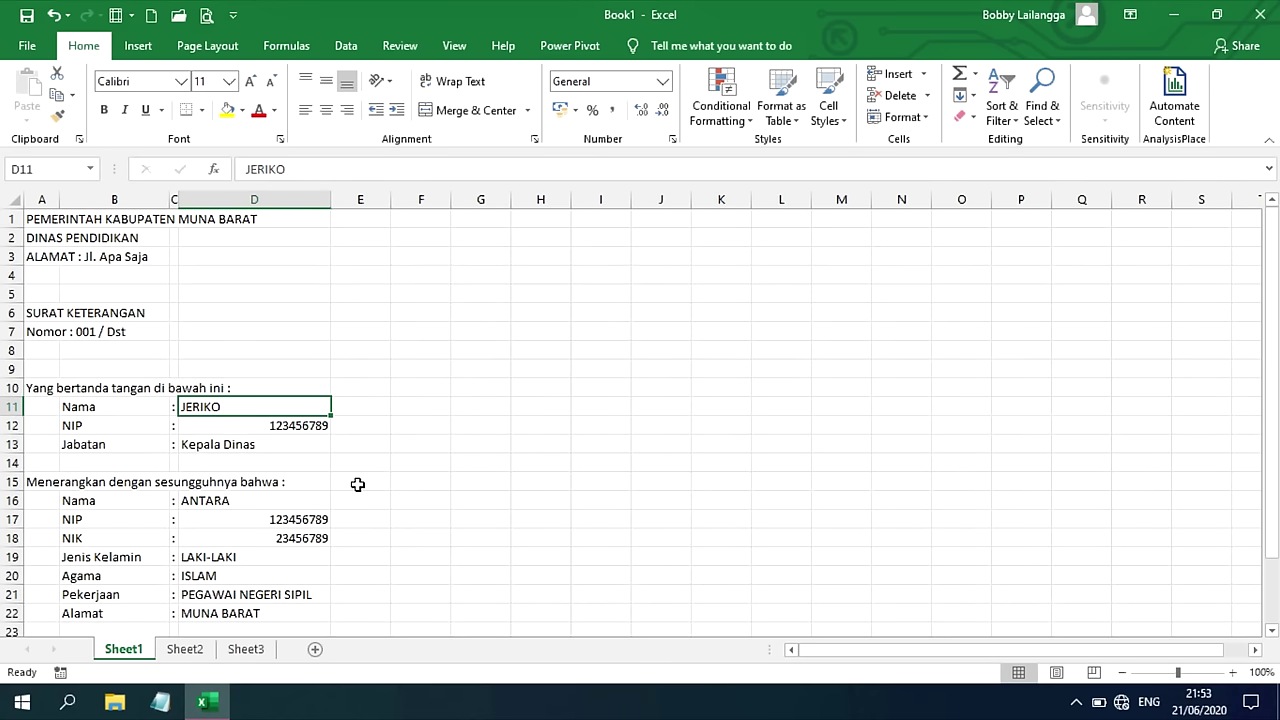
scroll(250, 440, down, 1)
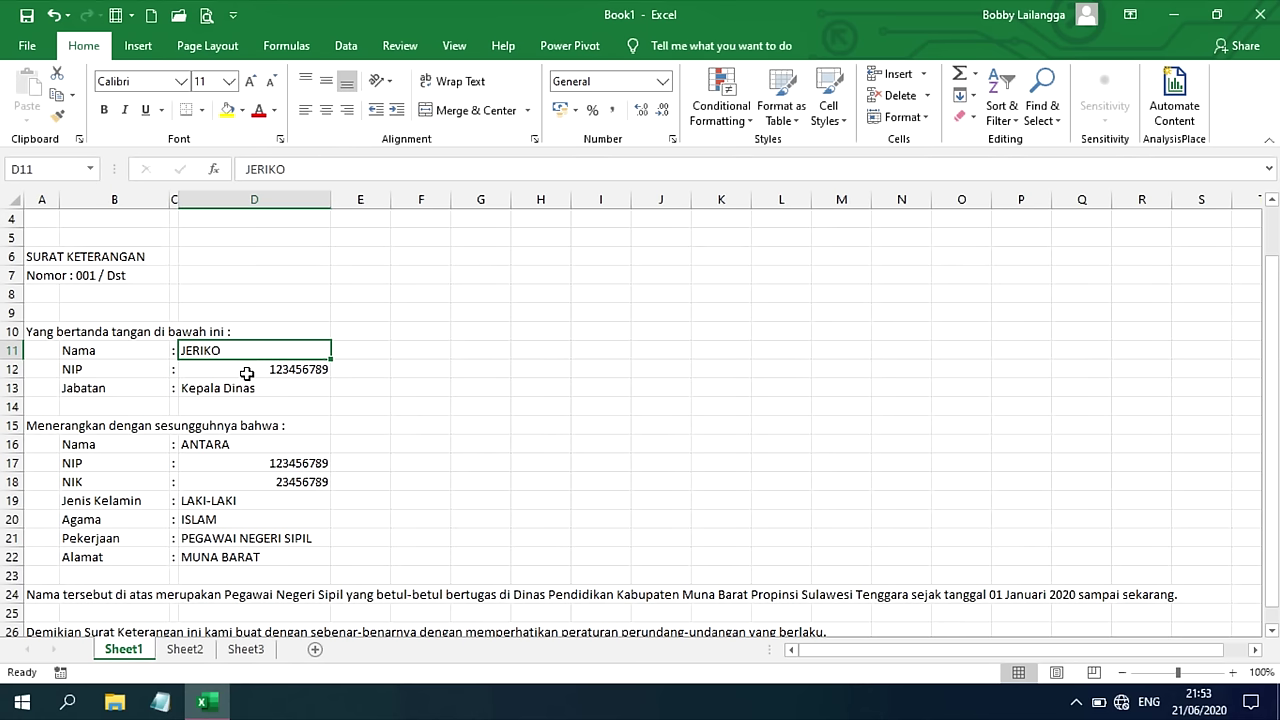
scroll(246, 373, down, 2)
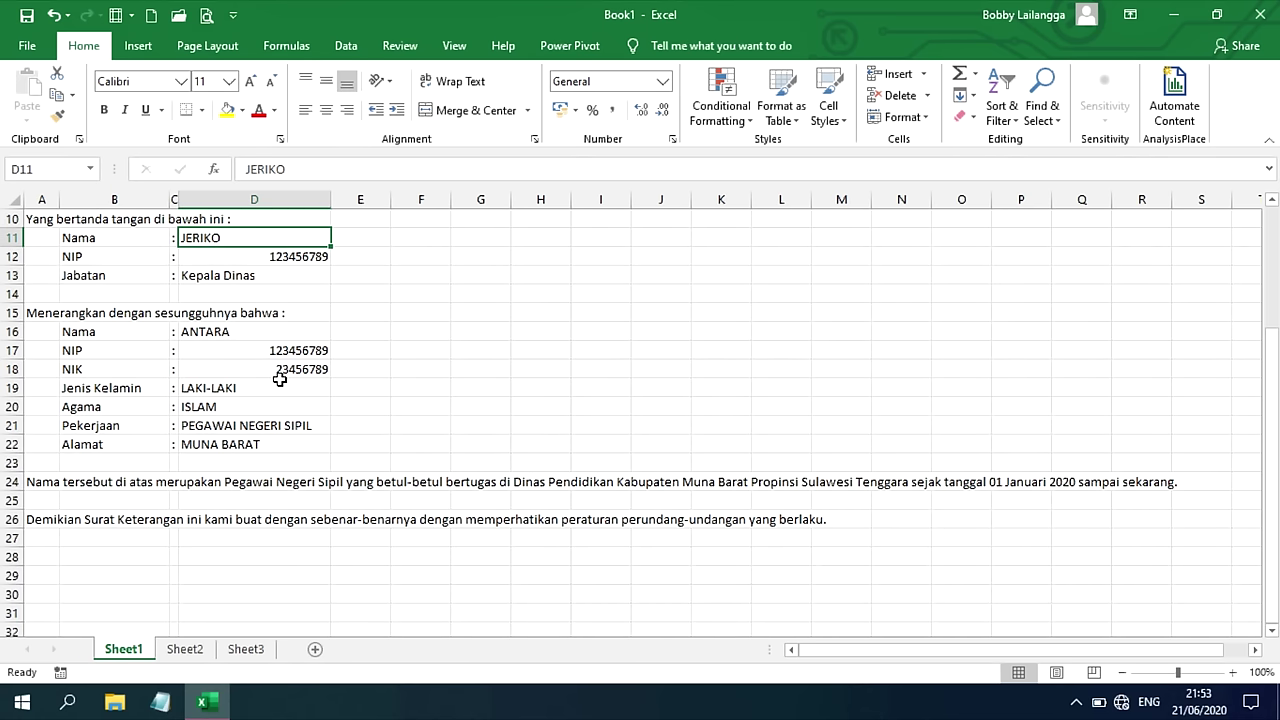
scroll(279, 379, up, 3)
drag(40, 222, 33, 598)
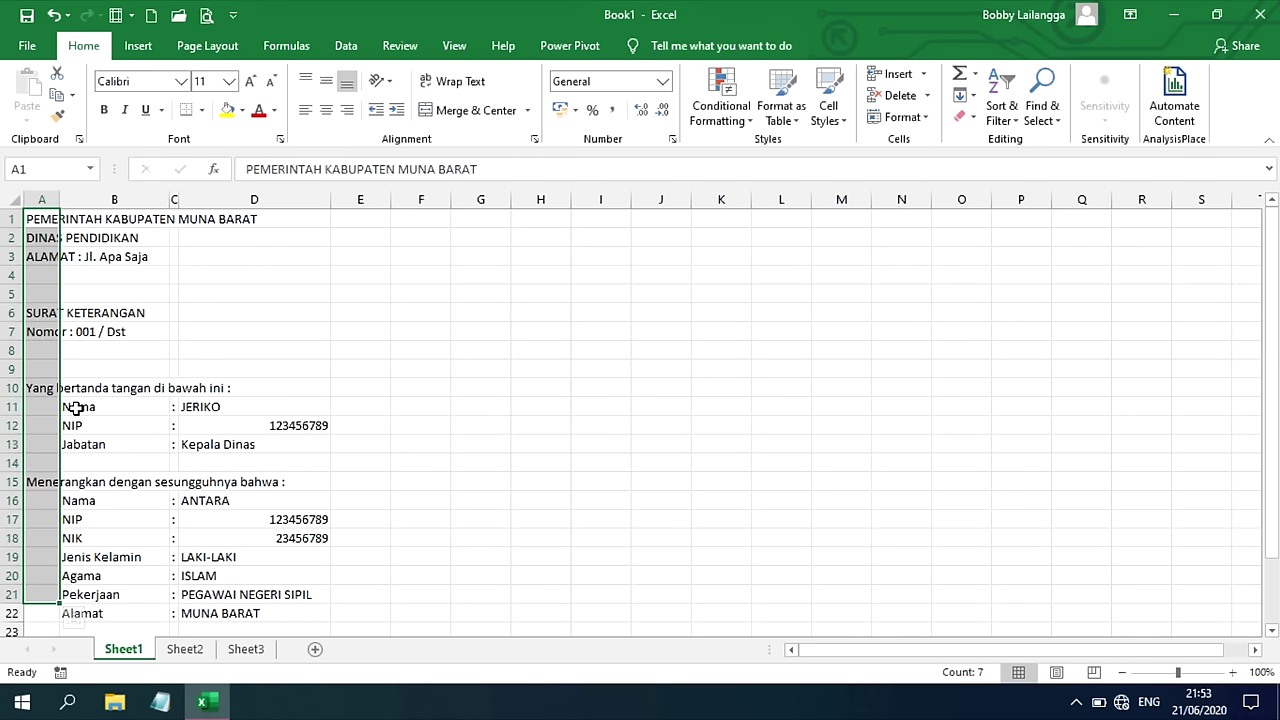
drag(72, 406, 84, 446)
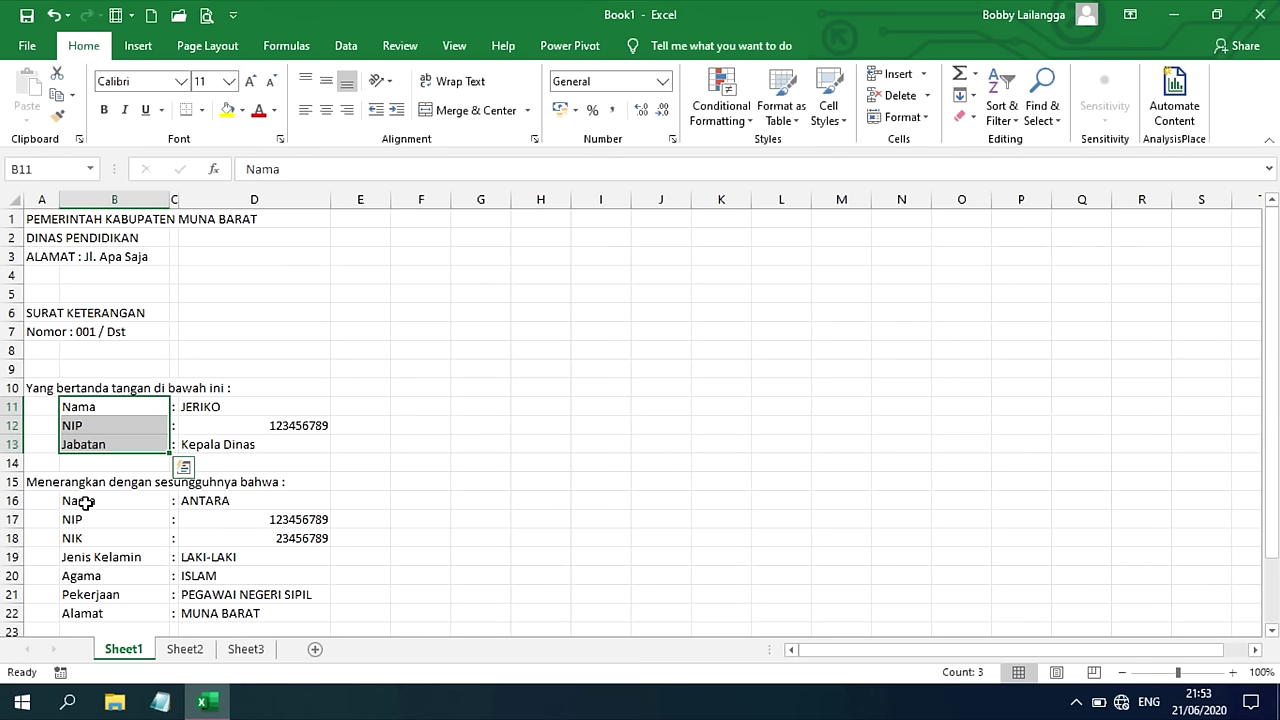
drag(86, 500, 88, 576)
drag(177, 406, 173, 565)
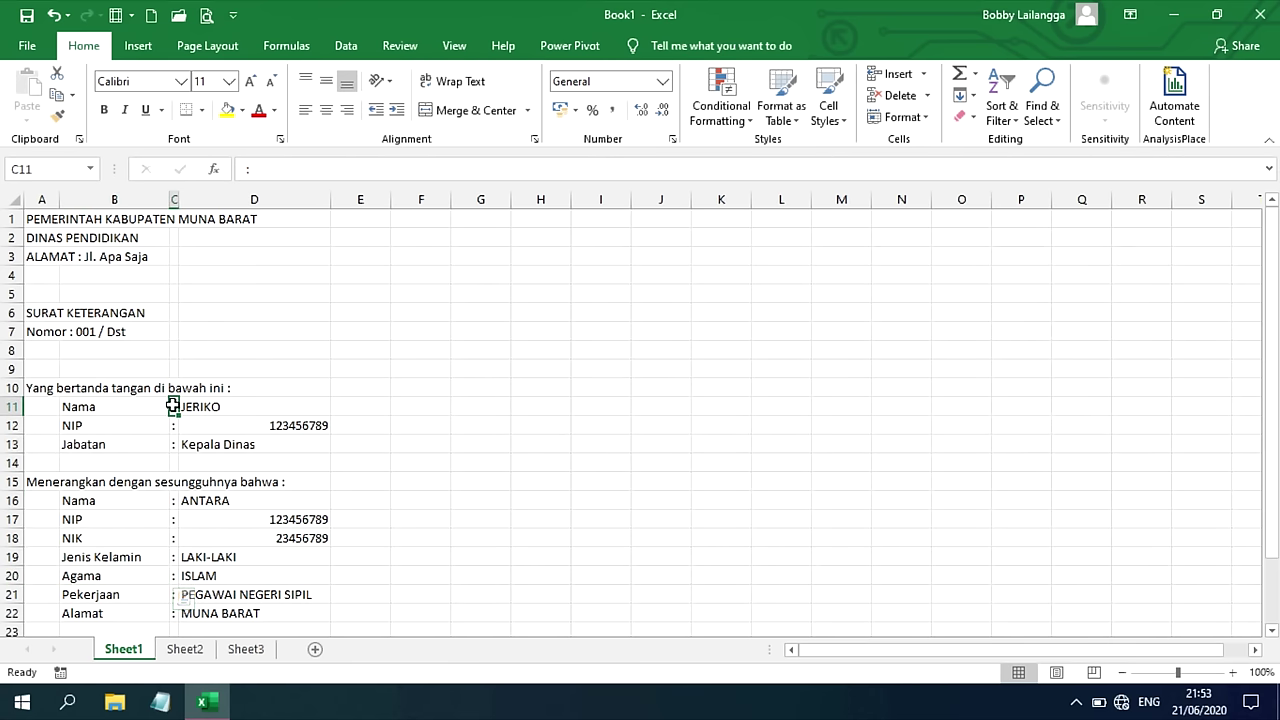
drag(173, 565, 175, 600)
drag(207, 408, 208, 610)
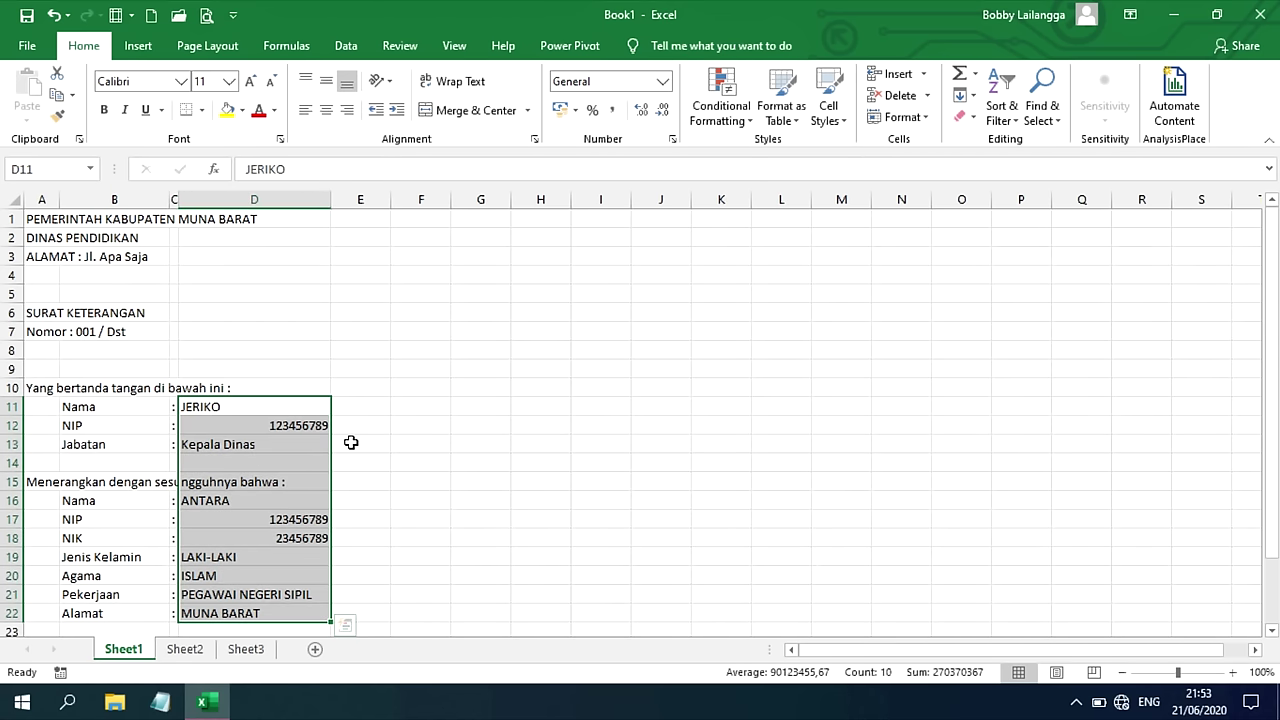
- Reduce the selection to D11 and bring the letterhead rows back into view
scroll(296, 425, down, 2)
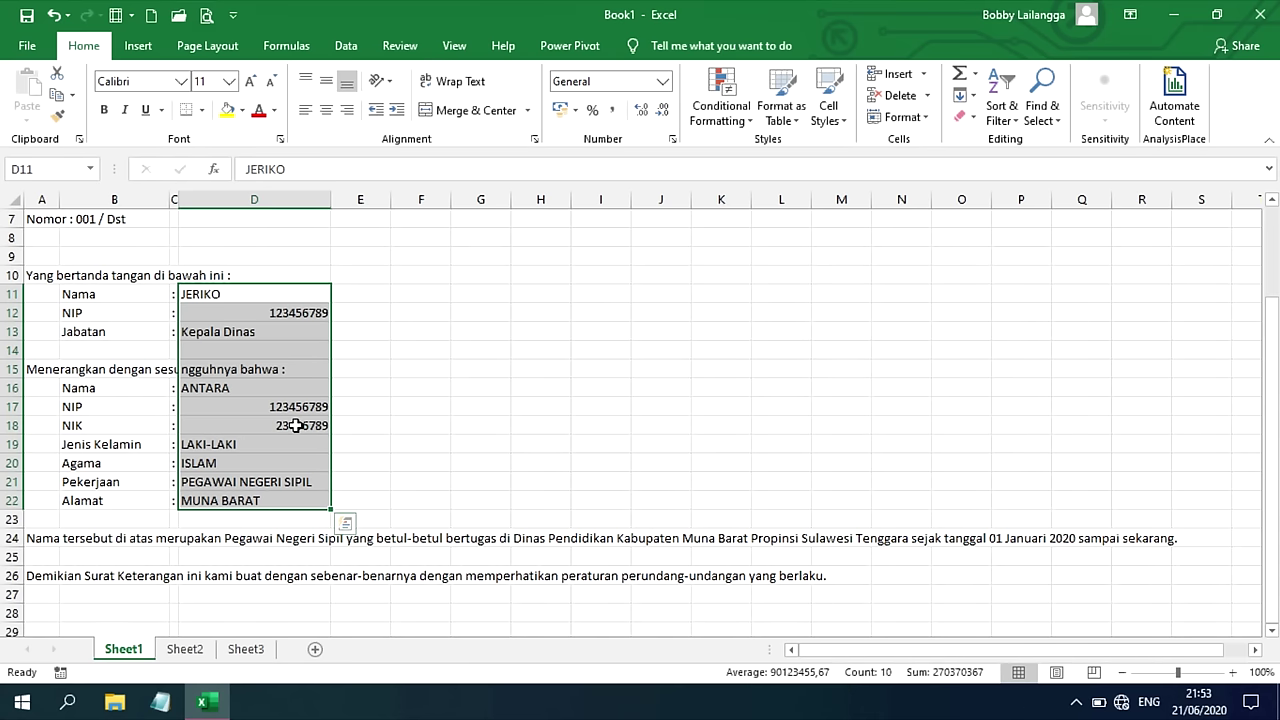
key(shift+BackSpace)
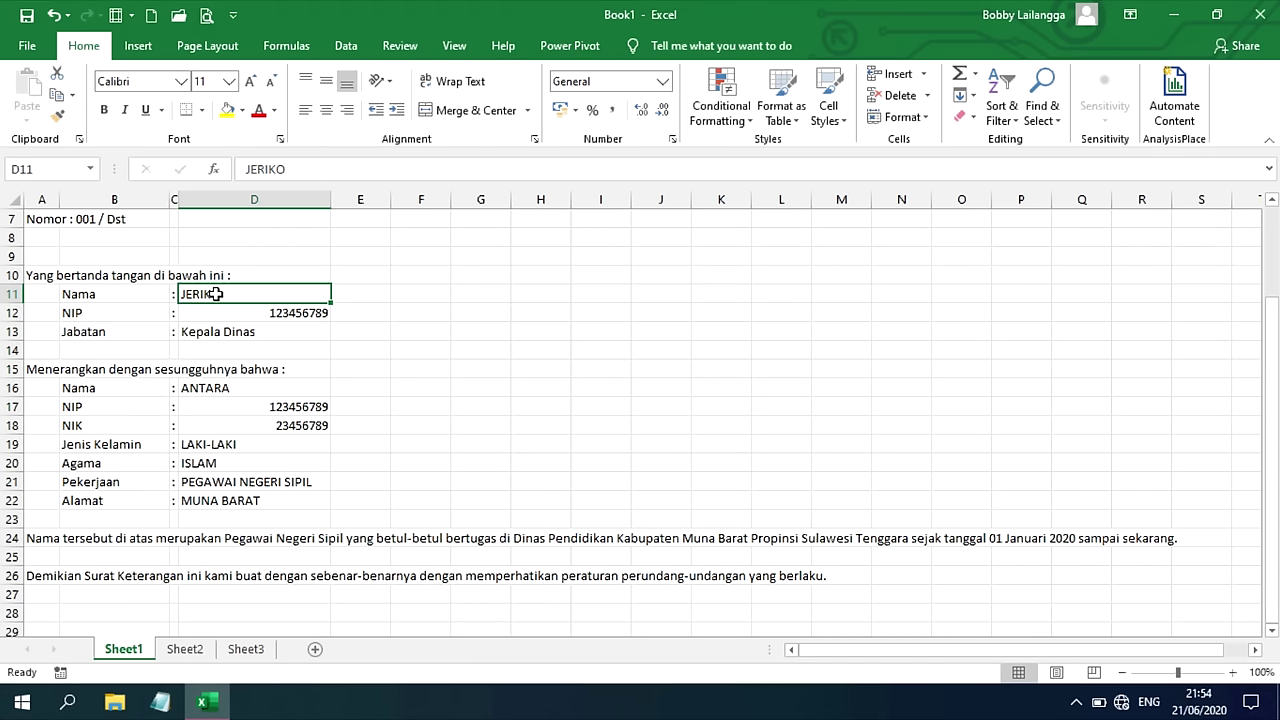
click(215, 350)
scroll(205, 360, up, 2)
scroll(190, 400, down, 1)
scroll(130, 350, up, 1)
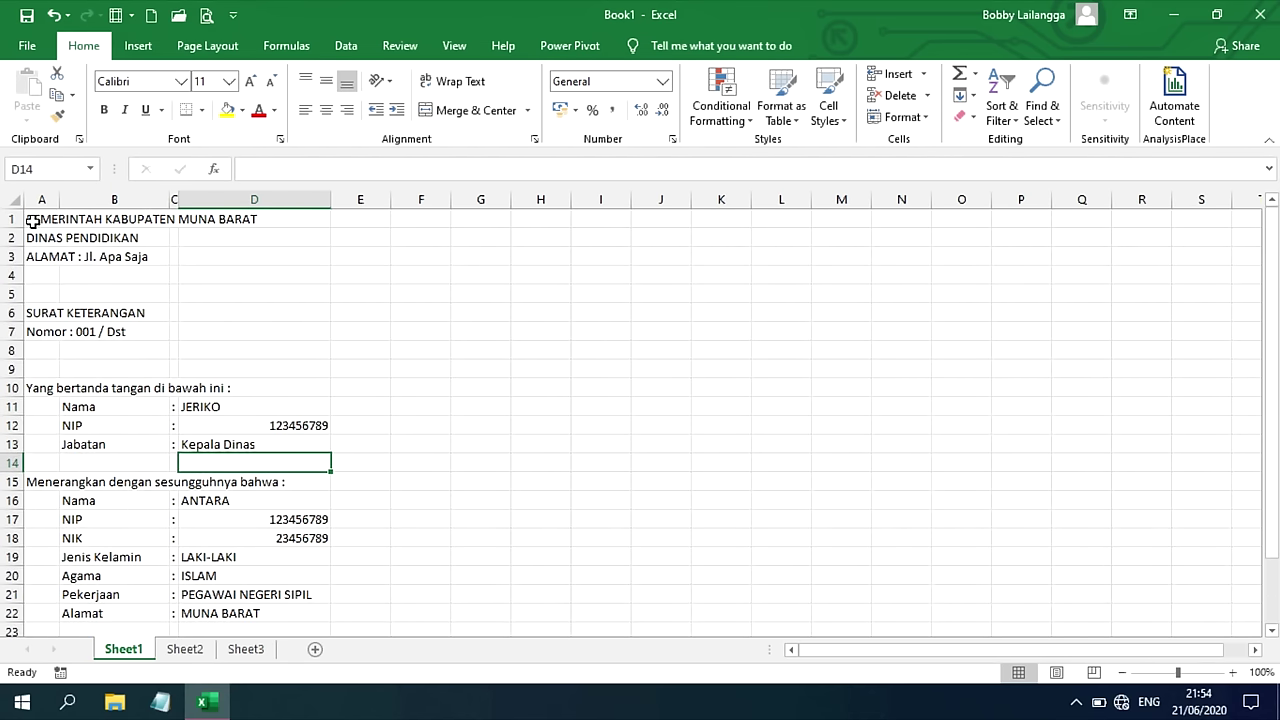
- Merge and centre rows 1, 2, 3, 6 and 7 across columns A to D
drag(33, 221, 263, 218)
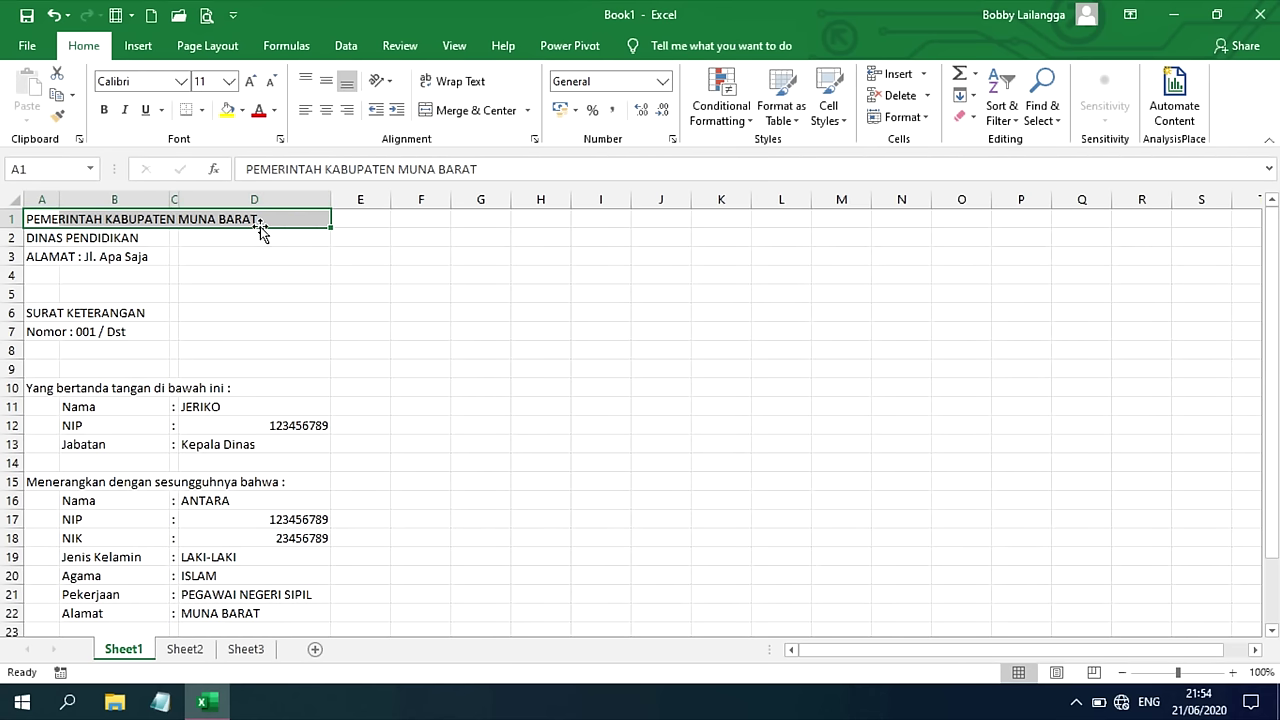
click(473, 117)
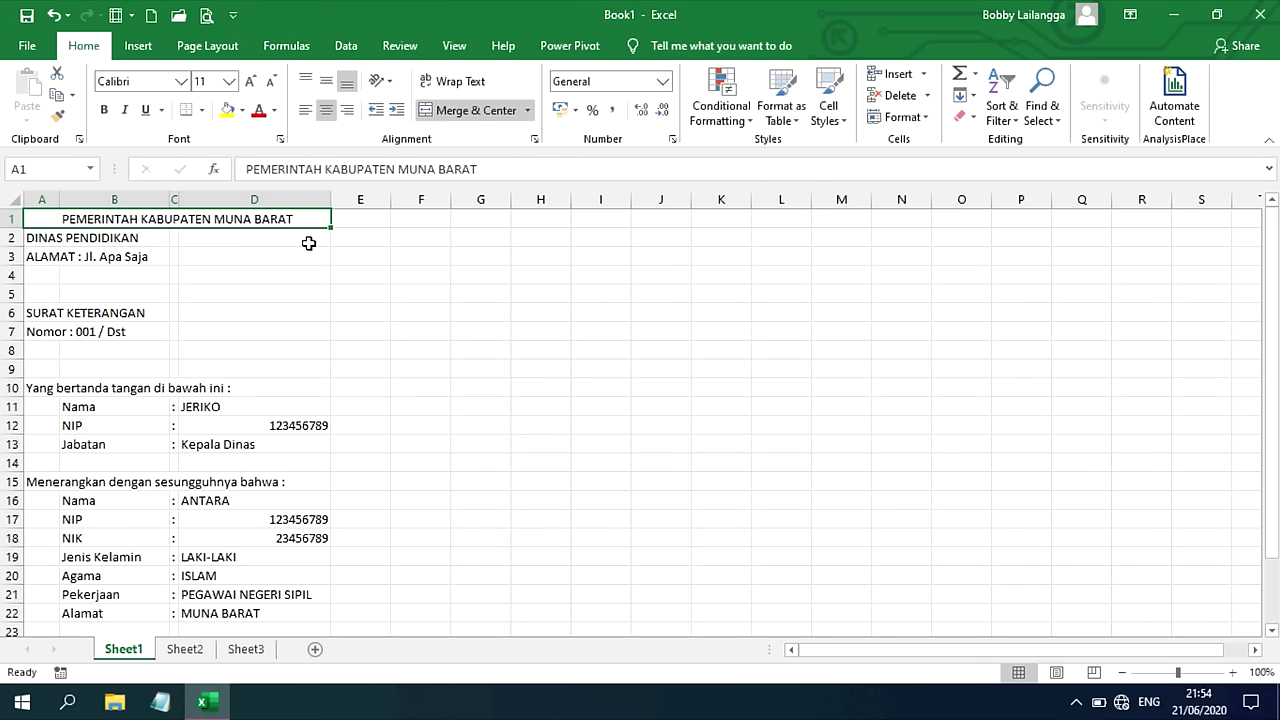
drag(35, 238, 214, 240)
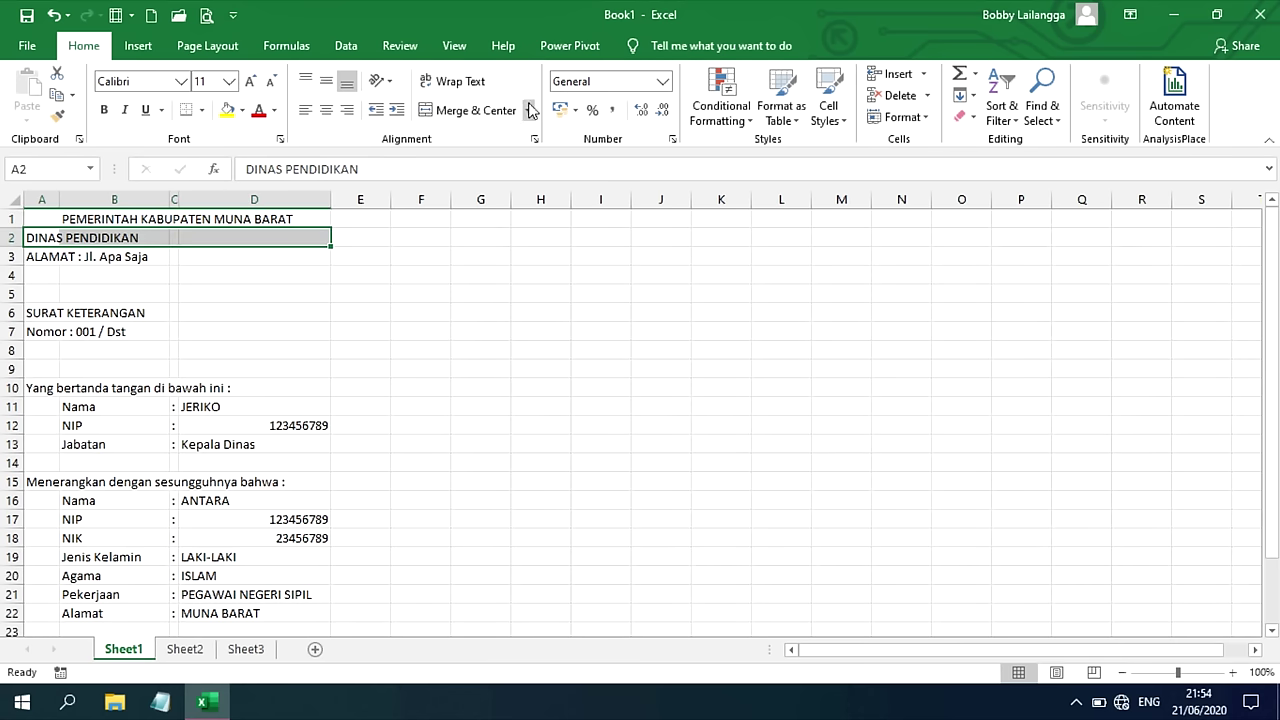
click(471, 109)
drag(34, 254, 300, 257)
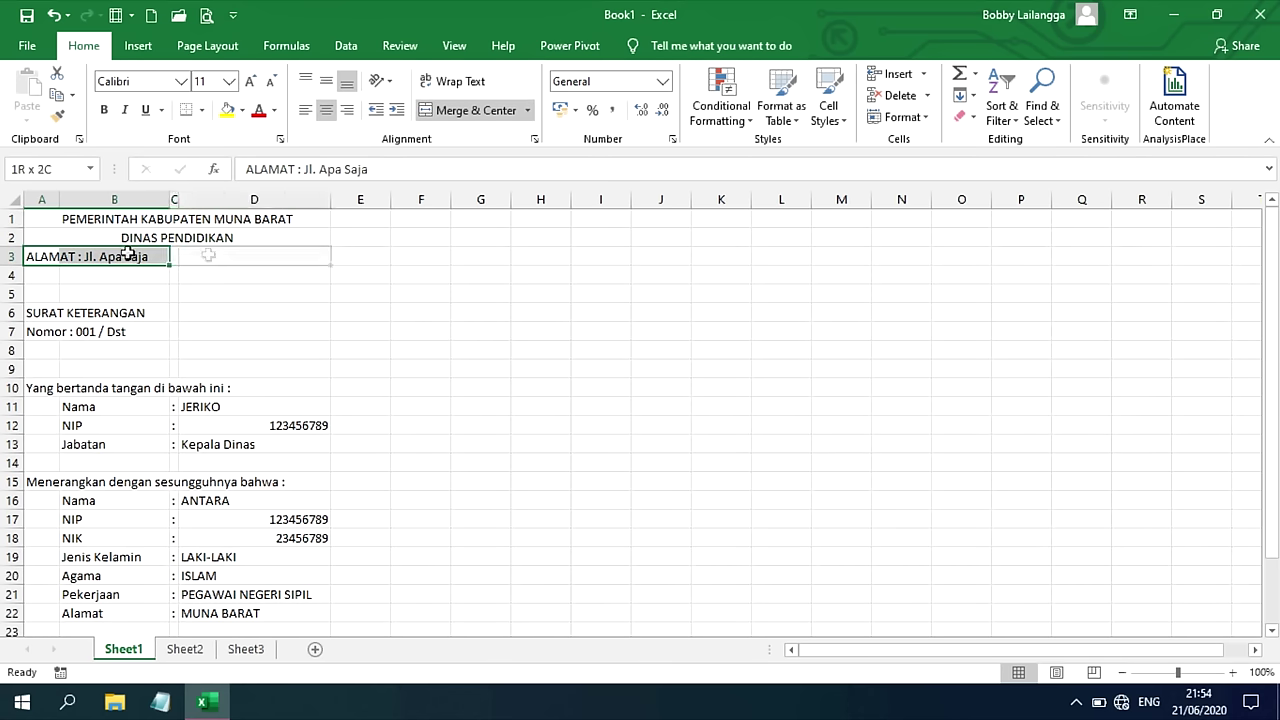
click(456, 109)
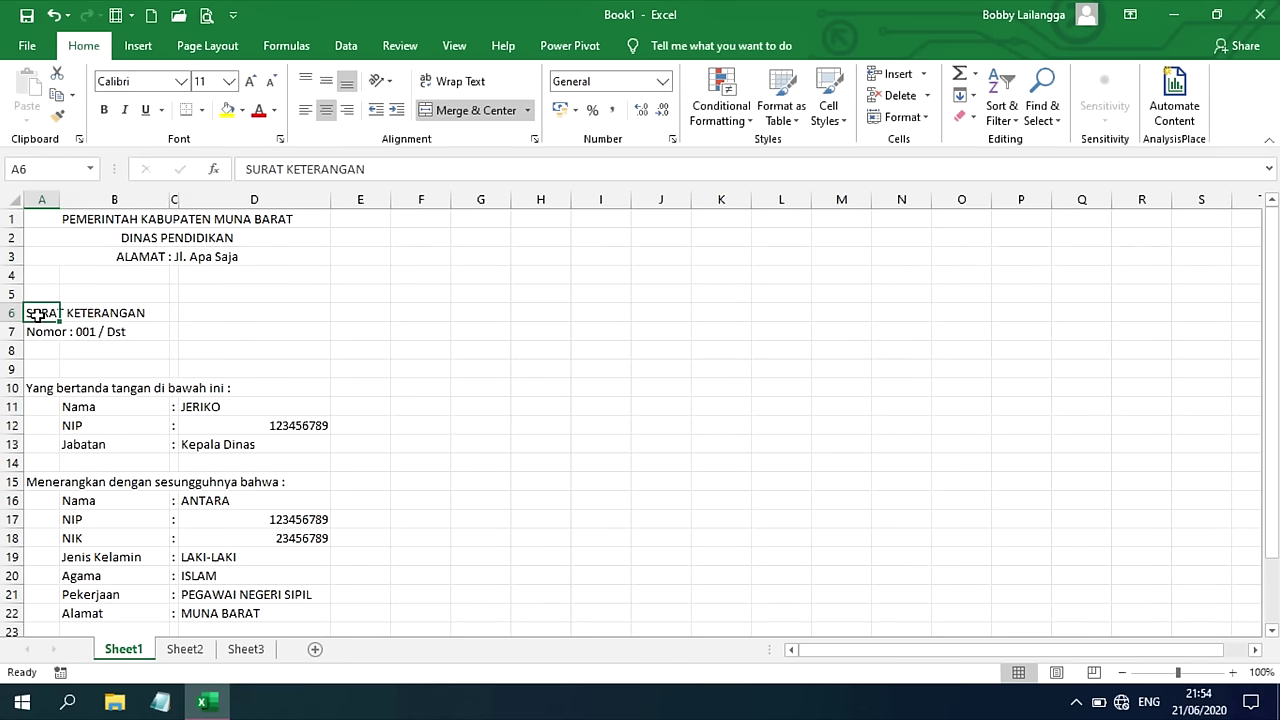
drag(40, 313, 300, 313)
click(445, 112)
drag(40, 331, 215, 336)
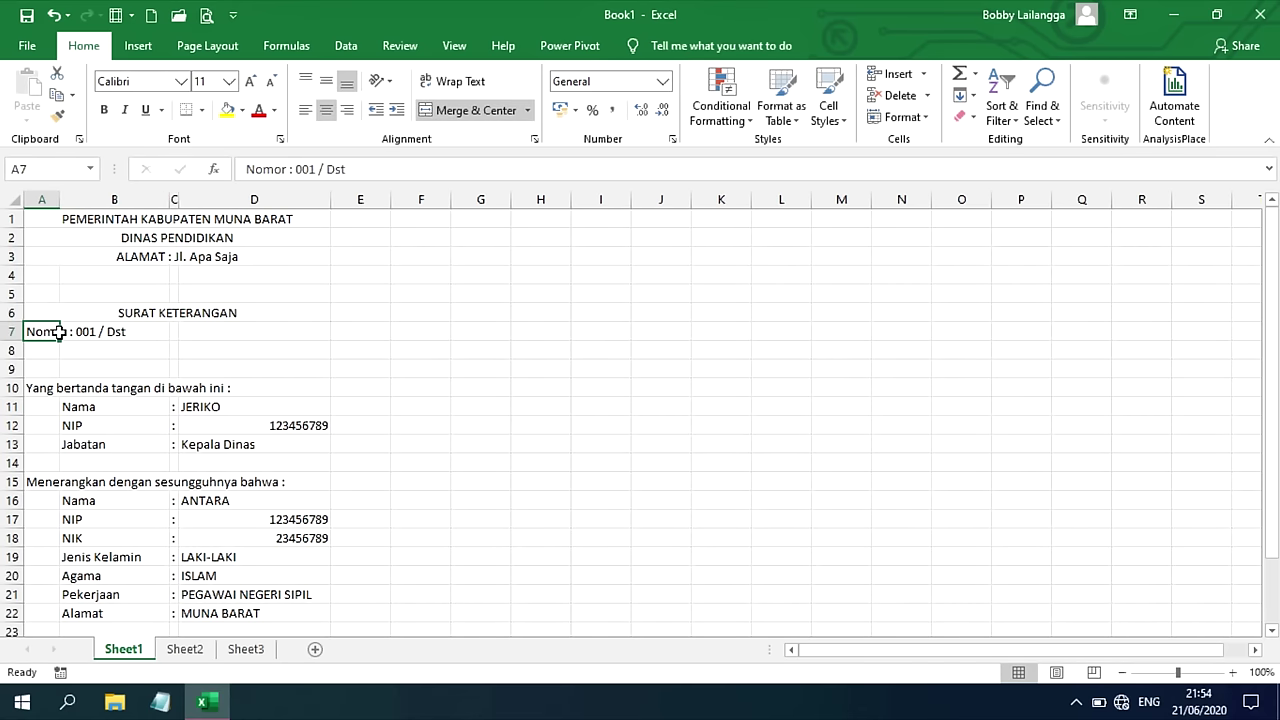
click(466, 110)
click(255, 313)
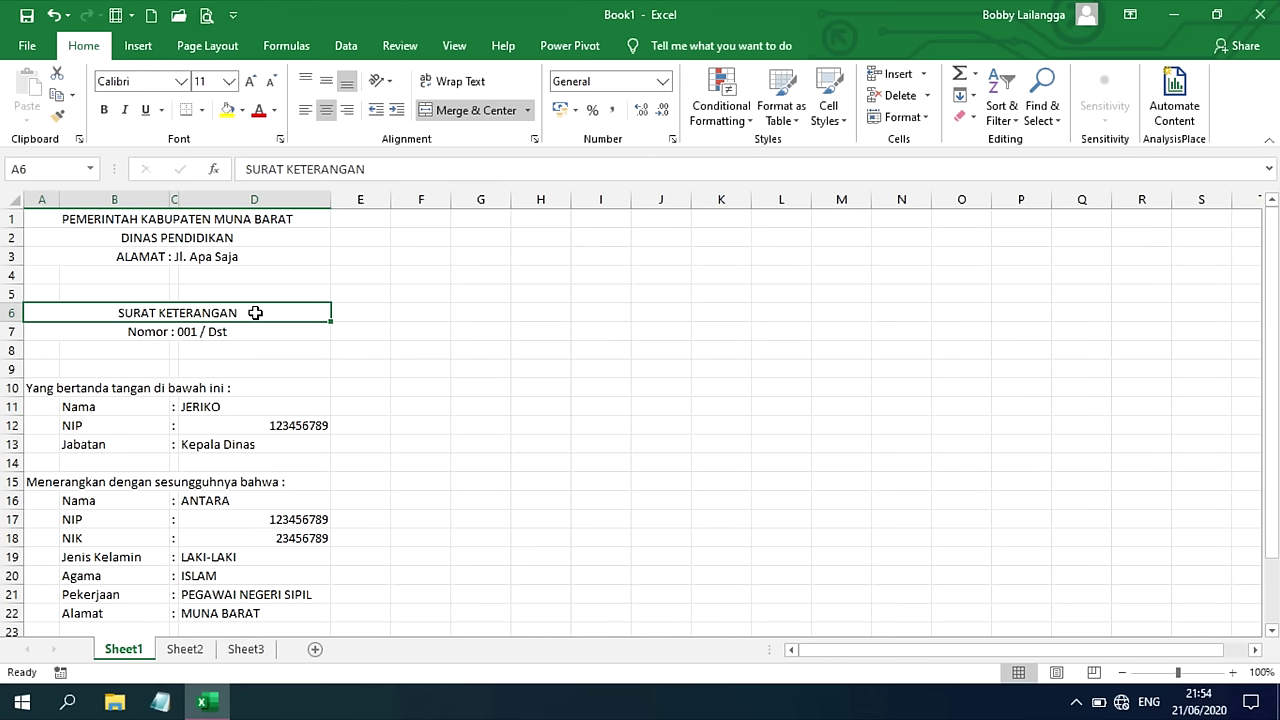
click(270, 213)
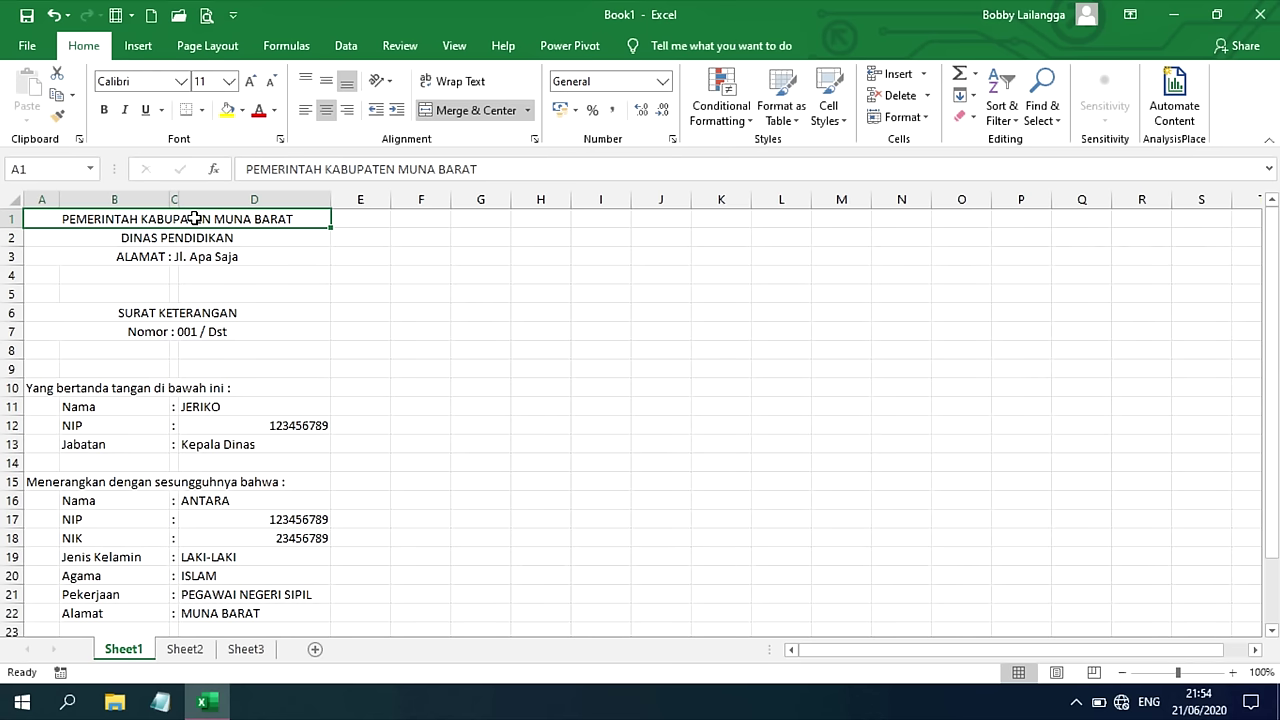
- Bold the three header lines in rows 1–3 and shrink the address line's font to 9
drag(194, 218, 177, 251)
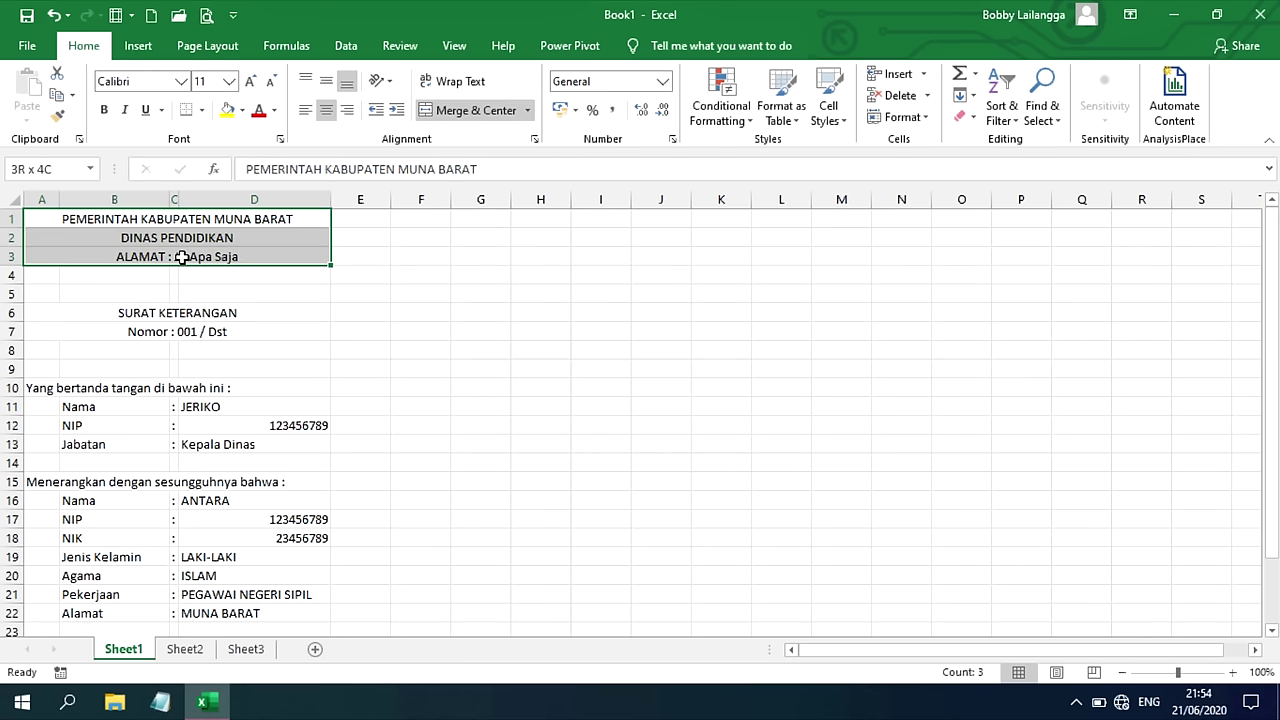
click(104, 110)
click(184, 257)
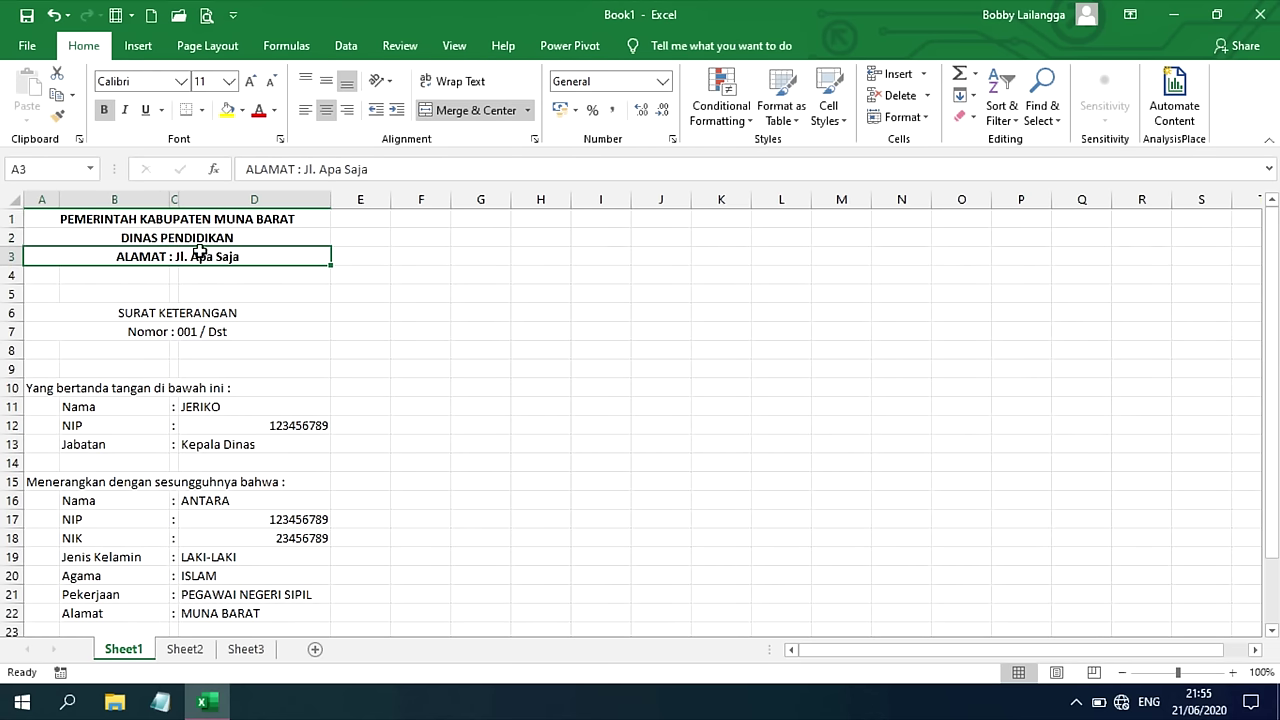
click(270, 81)
click(270, 81)
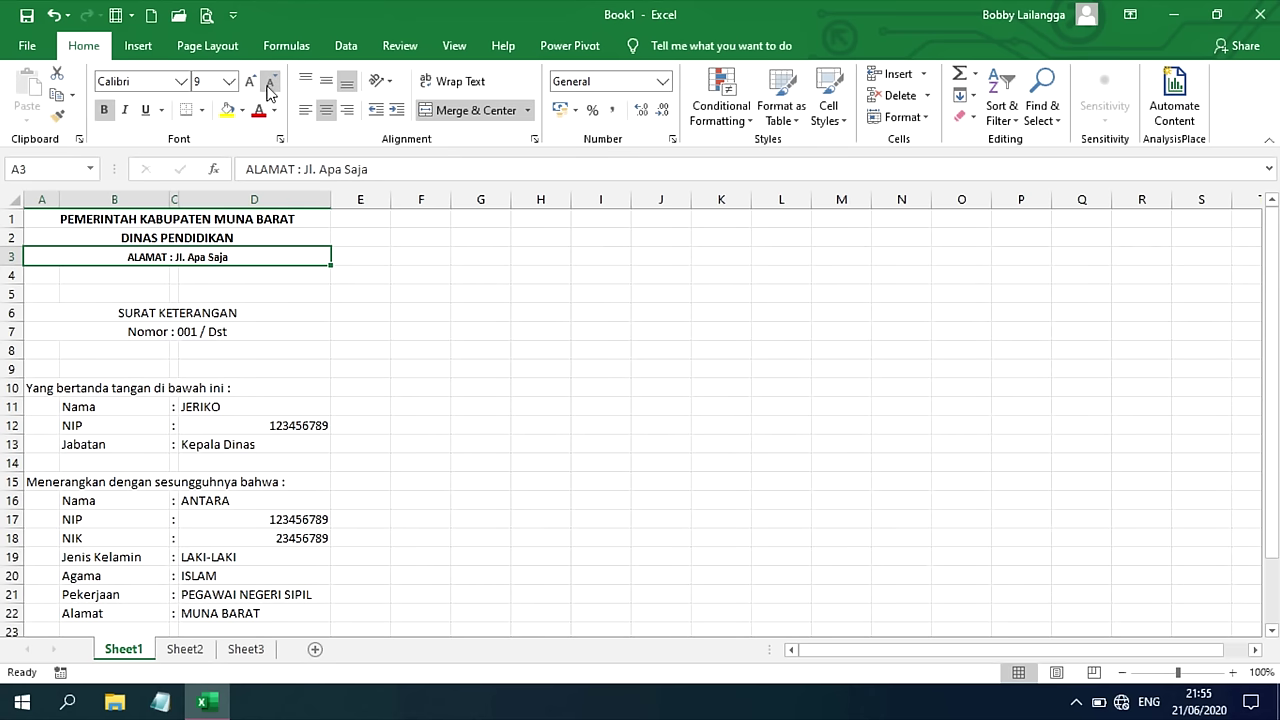
click(138, 276)
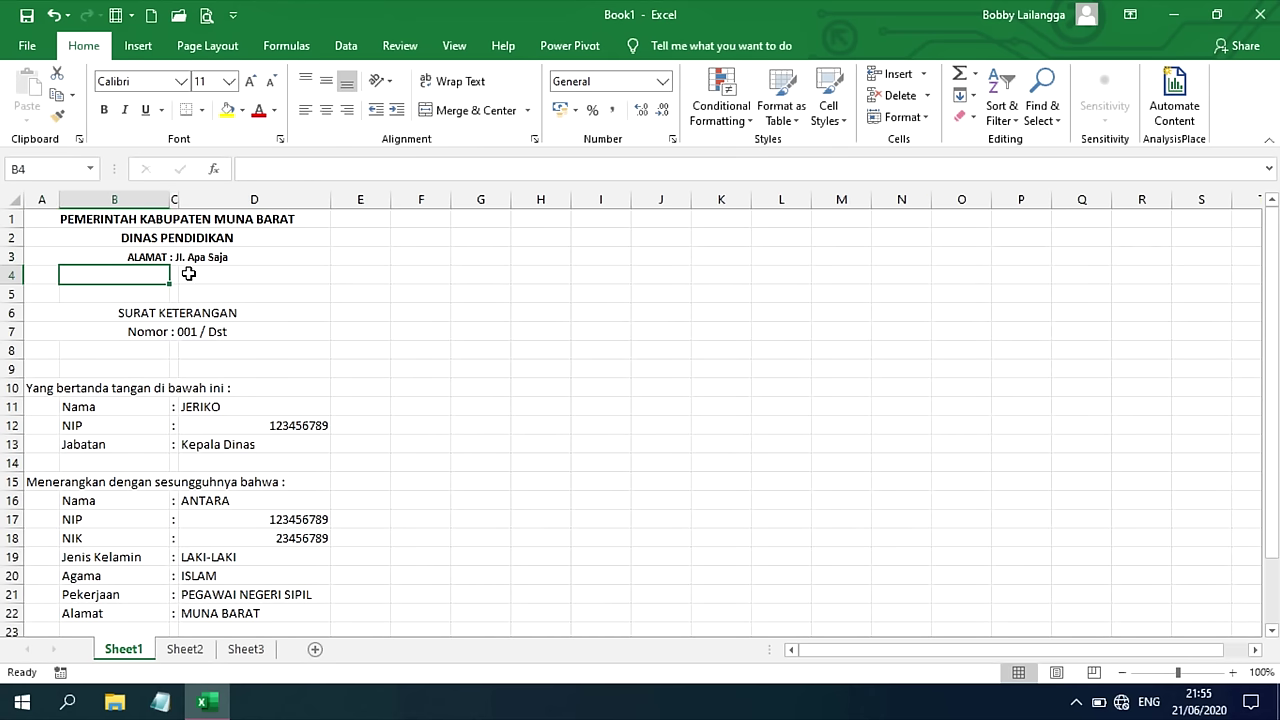
click(140, 216)
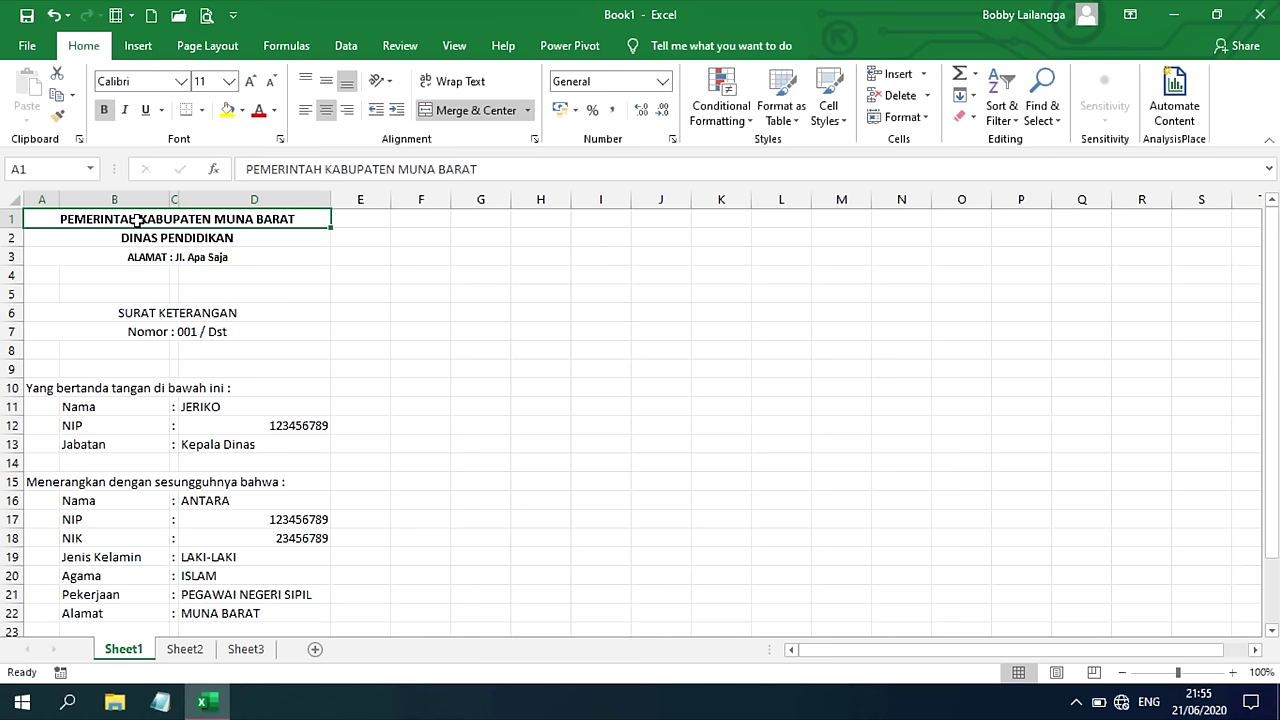
click(125, 271)
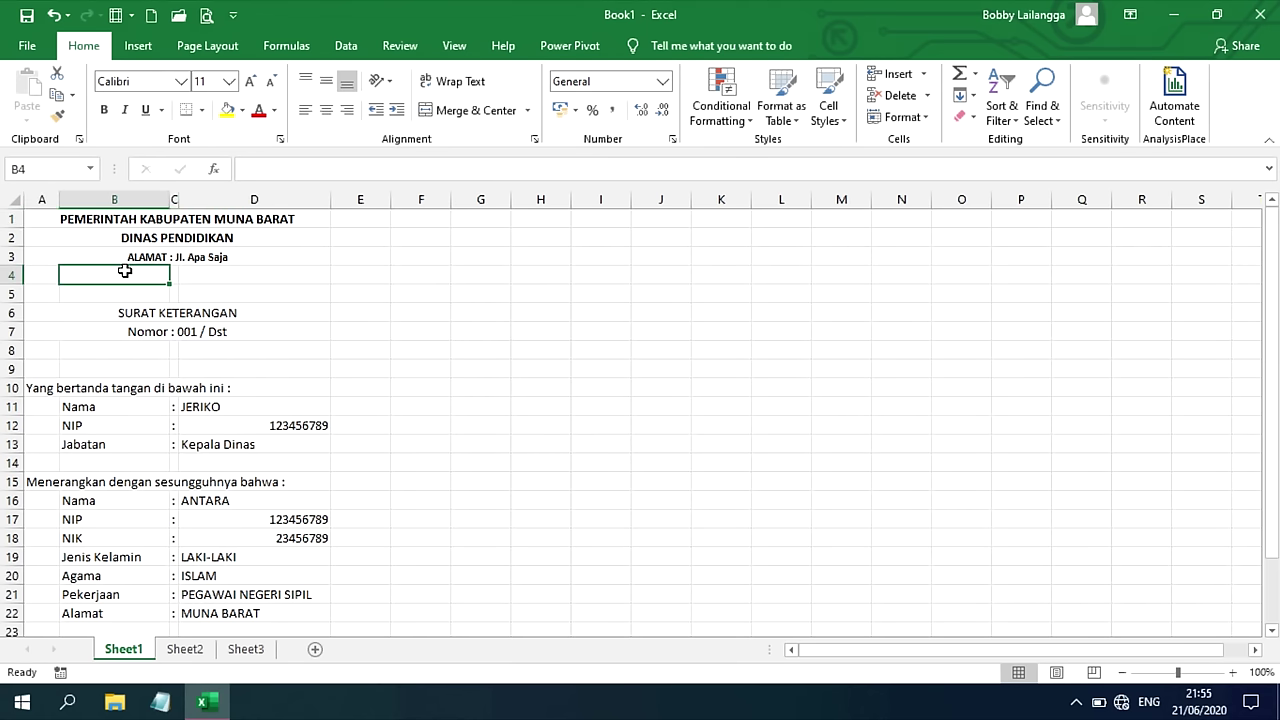
key(ctrl+a)
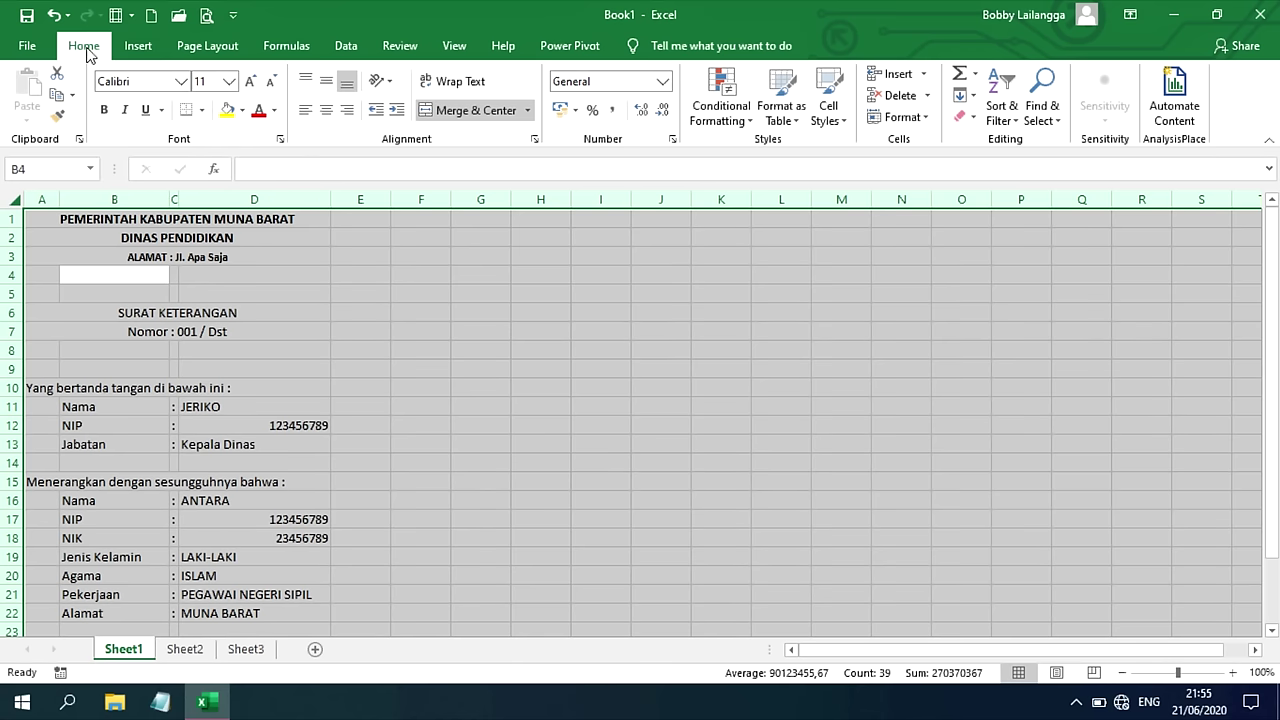
- Set the entire sheet's font to Arial, size 12
click(181, 82)
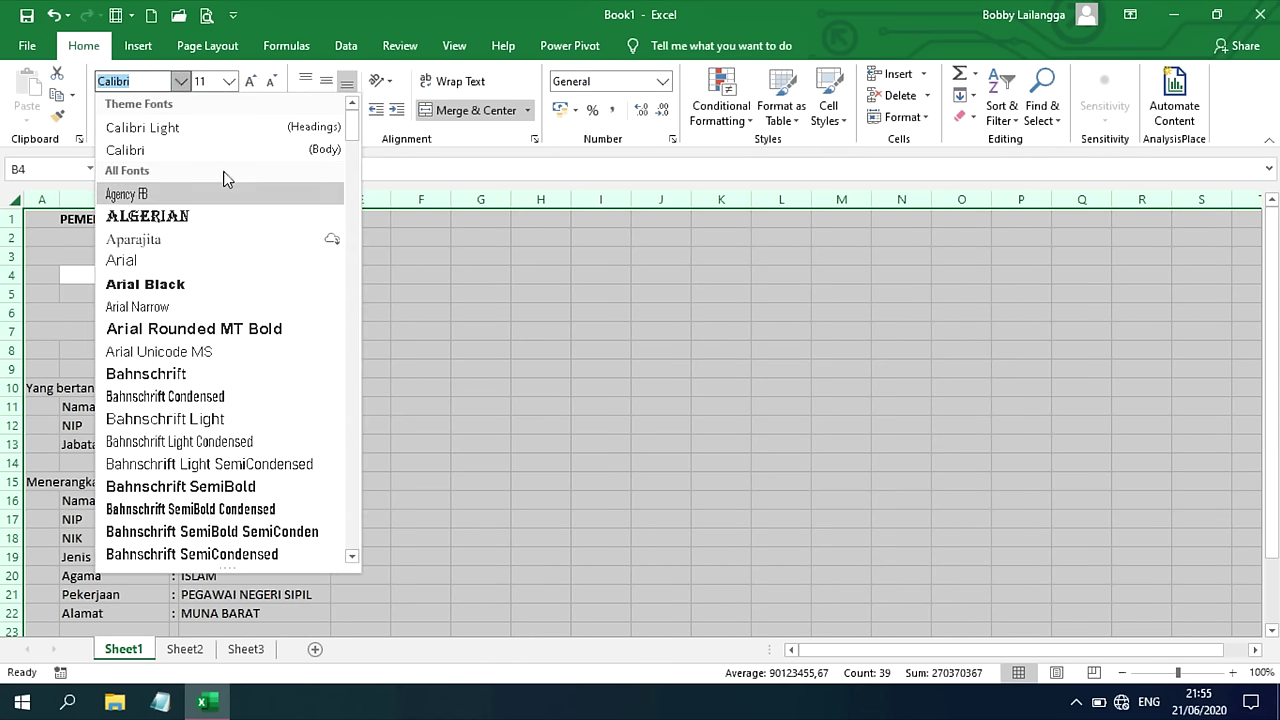
click(148, 259)
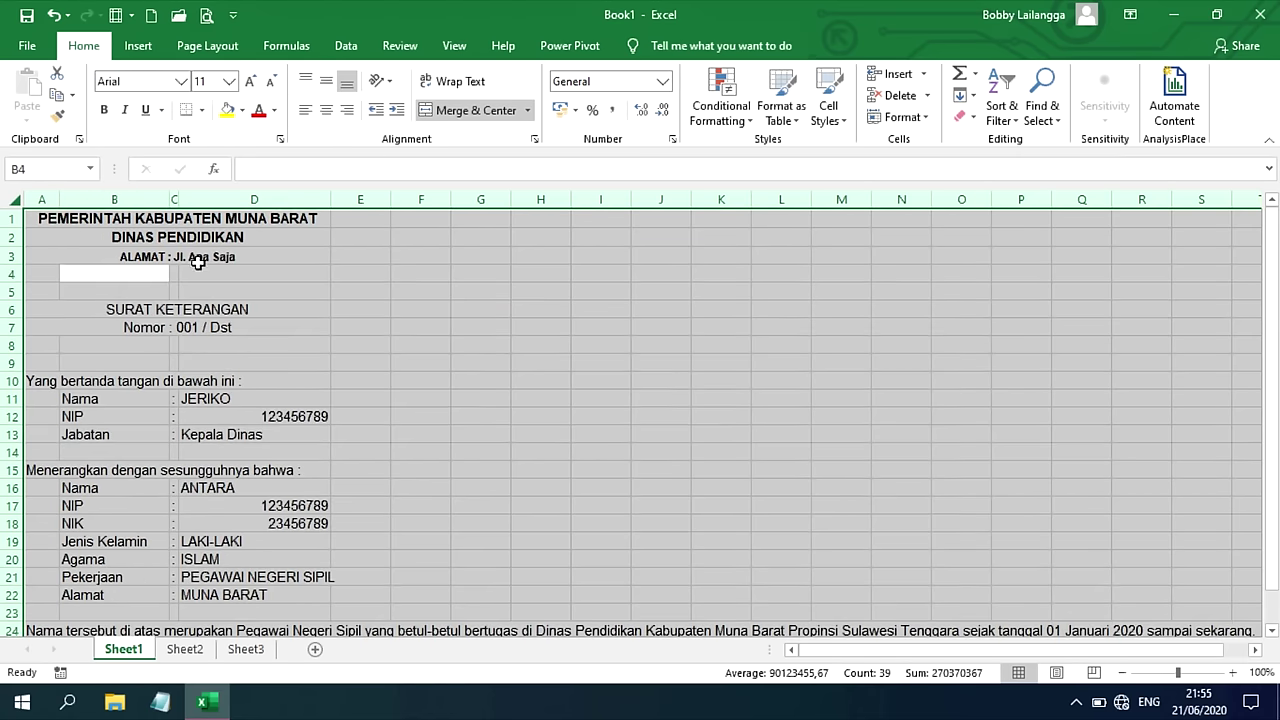
click(229, 82)
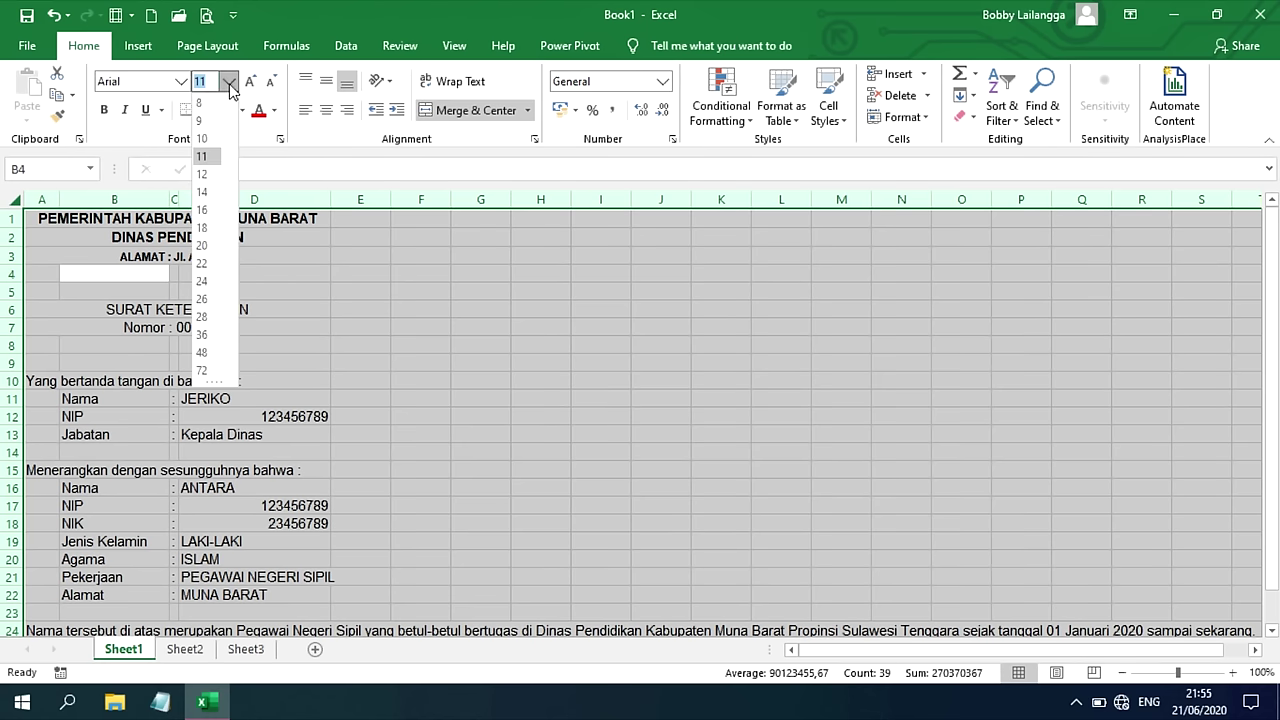
click(203, 175)
- Bold the SURAT KETERANGAN title and Nomor line, and italicise the address line
click(196, 312)
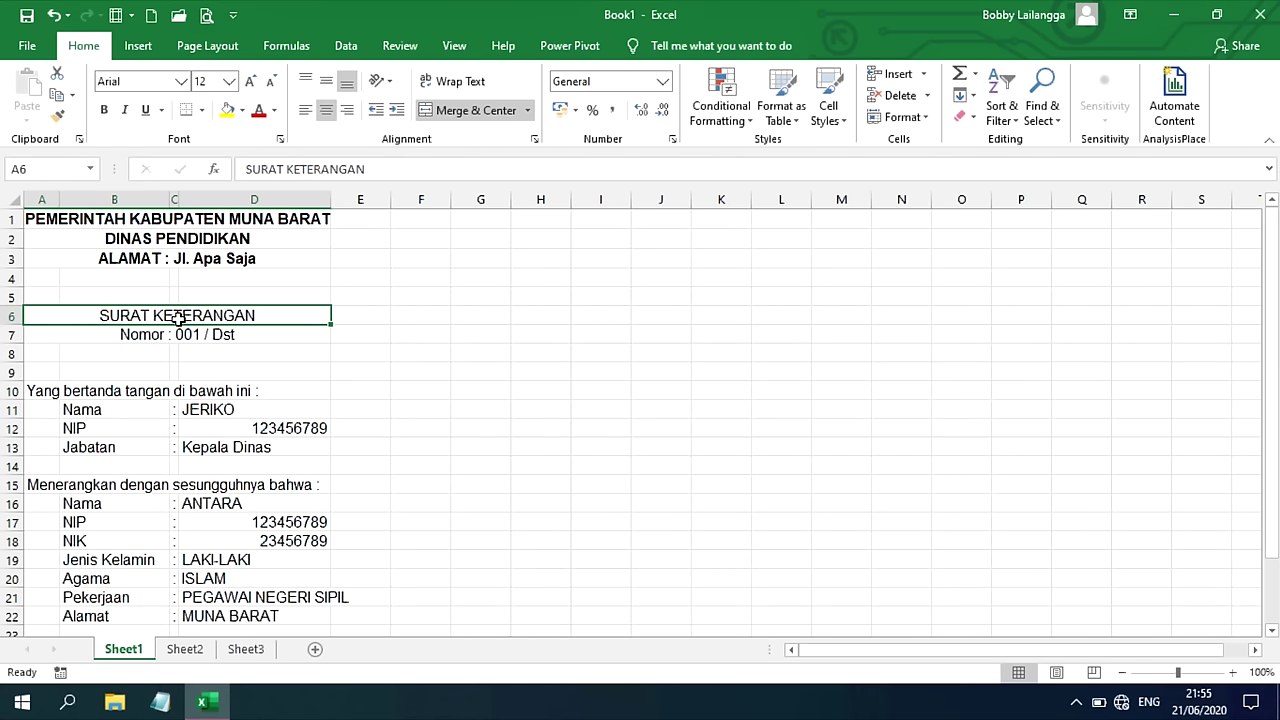
drag(177, 316, 180, 335)
click(104, 109)
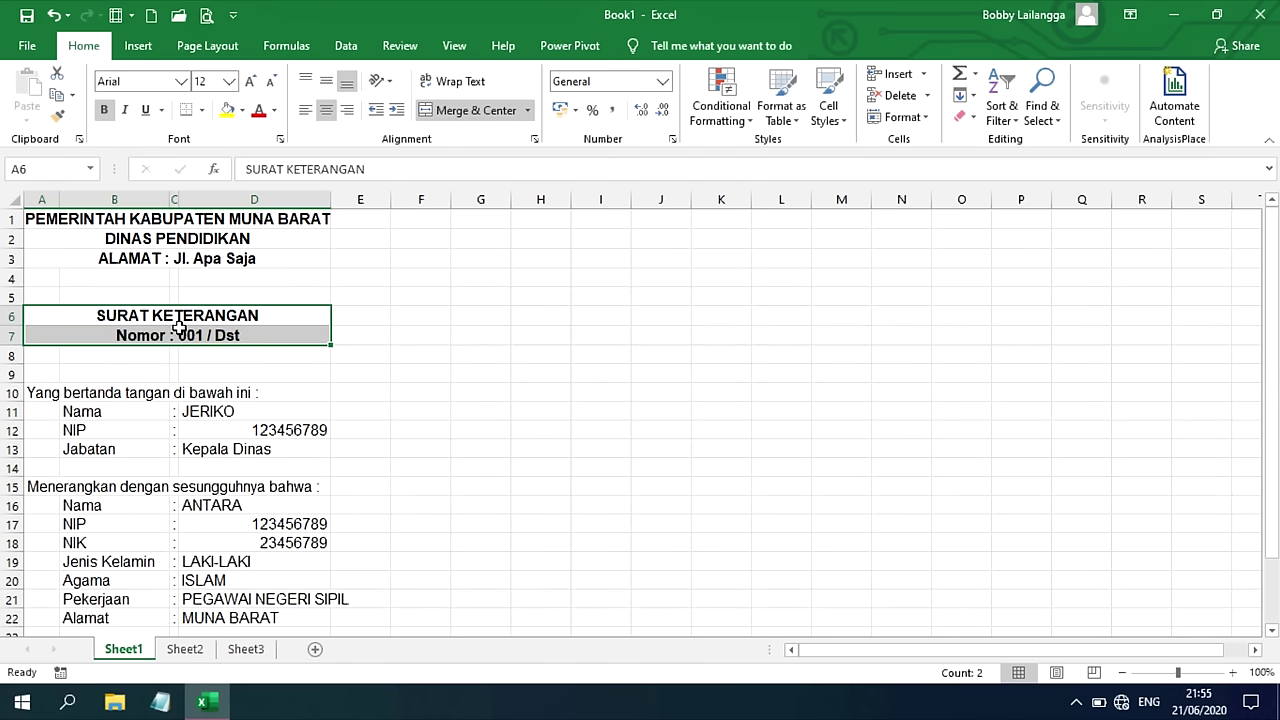
click(218, 260)
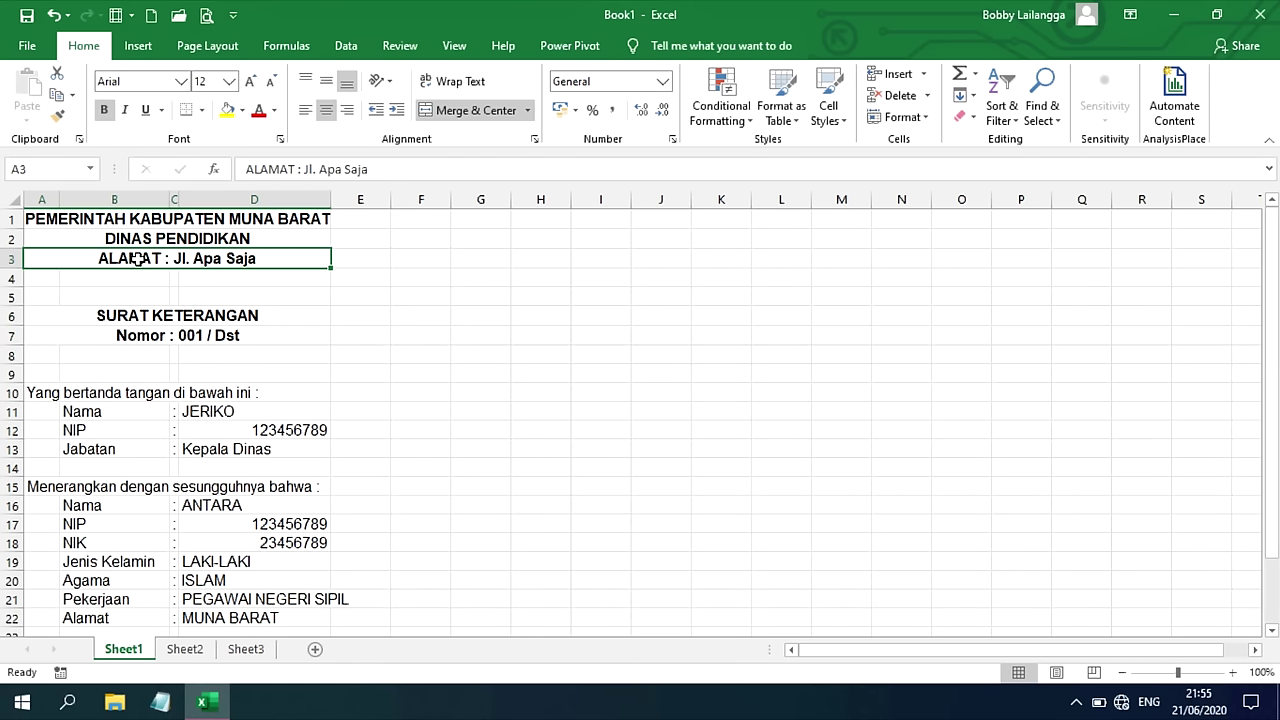
click(127, 110)
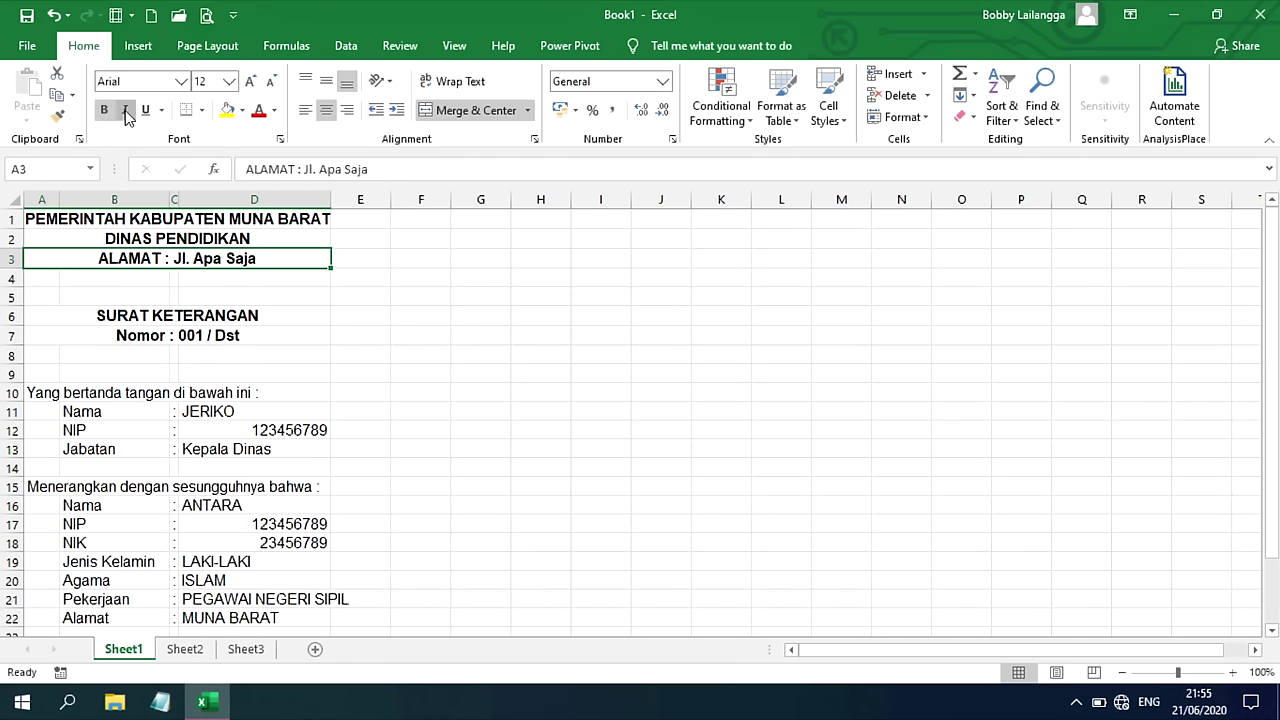
click(274, 292)
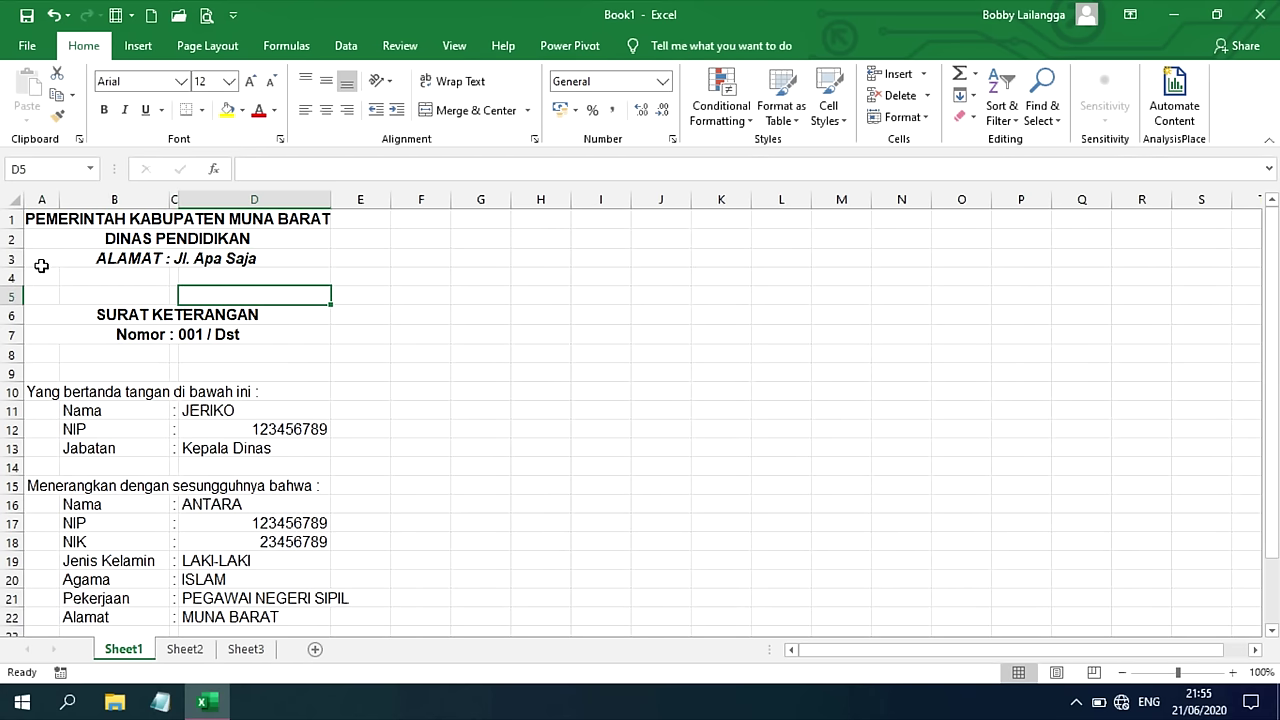
- Add a thick solid bottom border under the address line across columns A to D
click(226, 260)
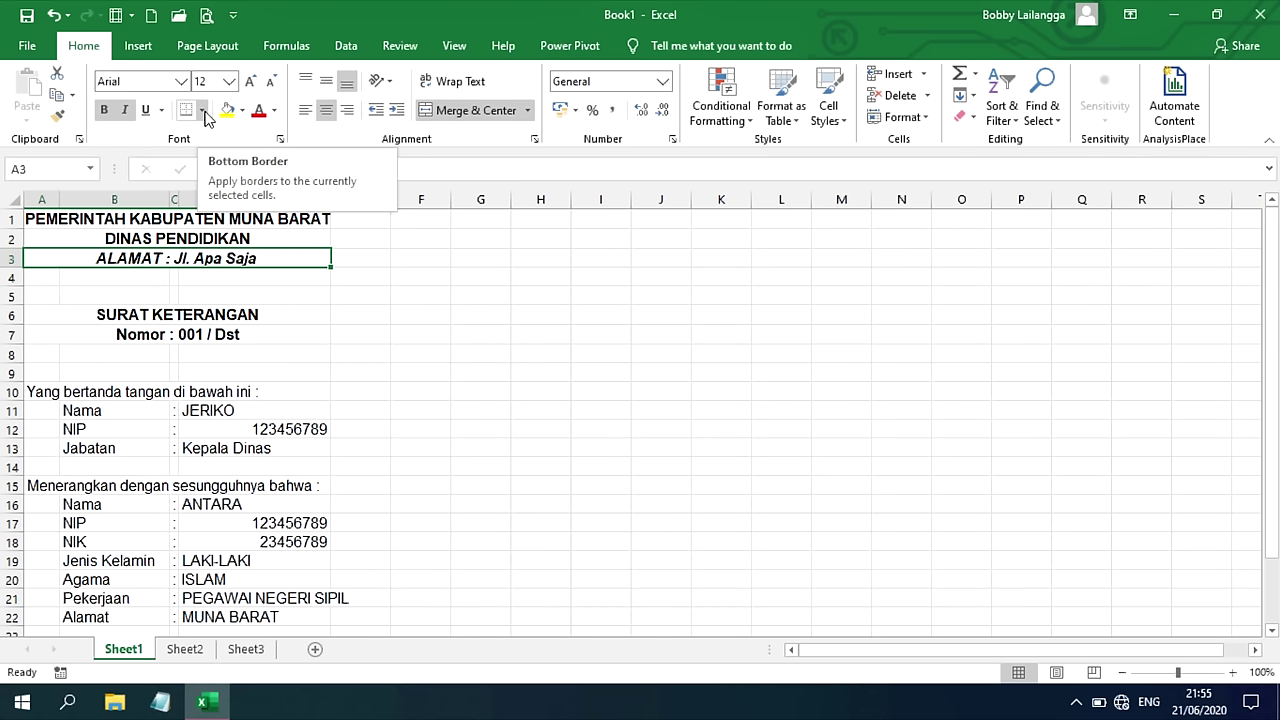
click(204, 112)
click(294, 156)
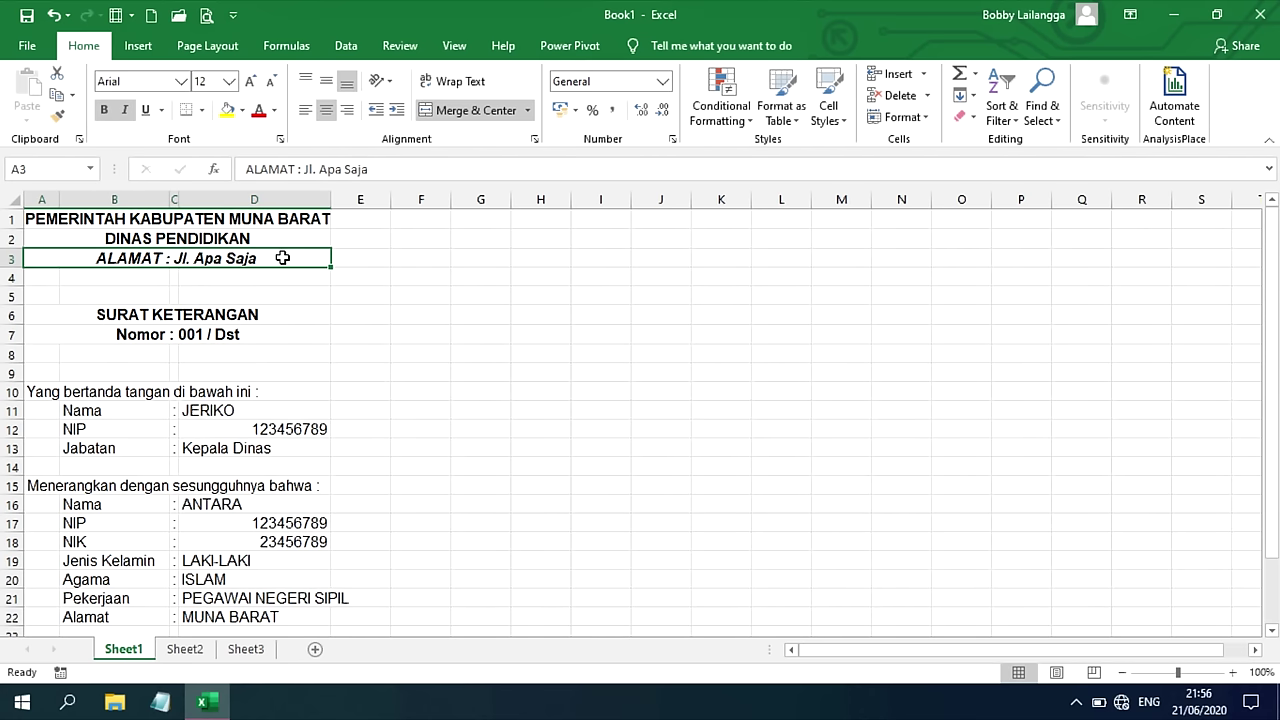
click(202, 110)
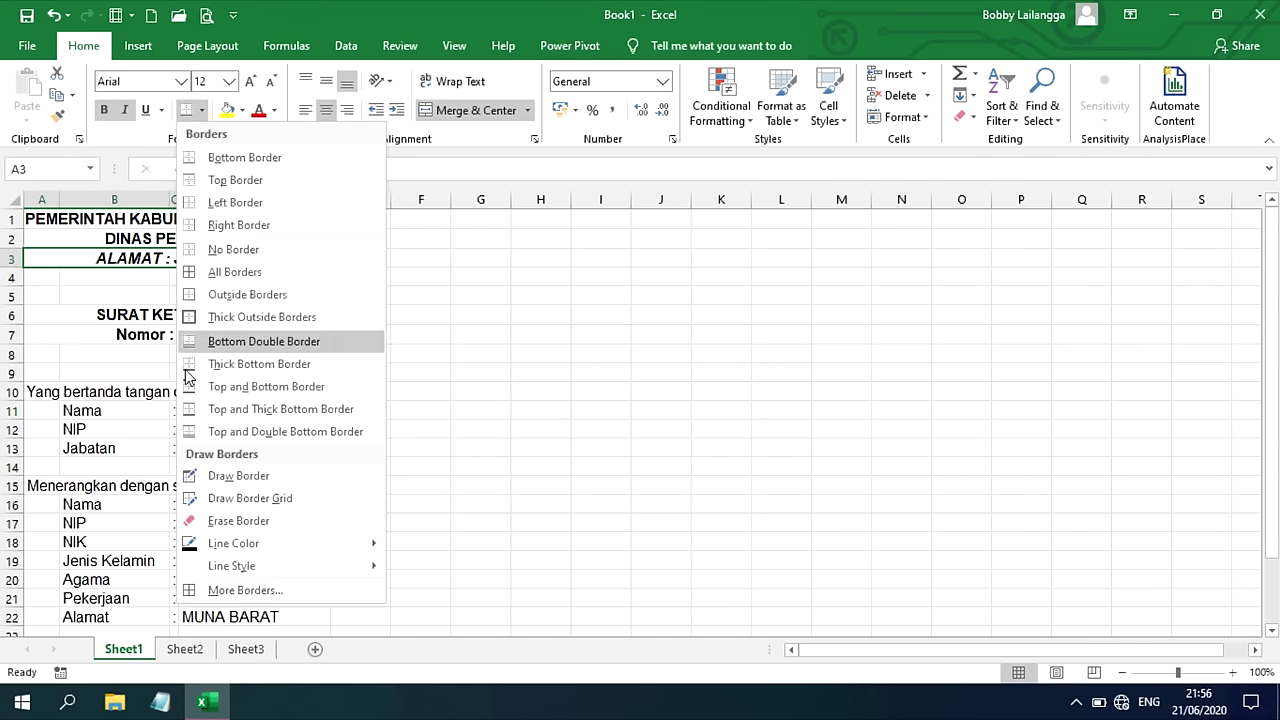
click(258, 592)
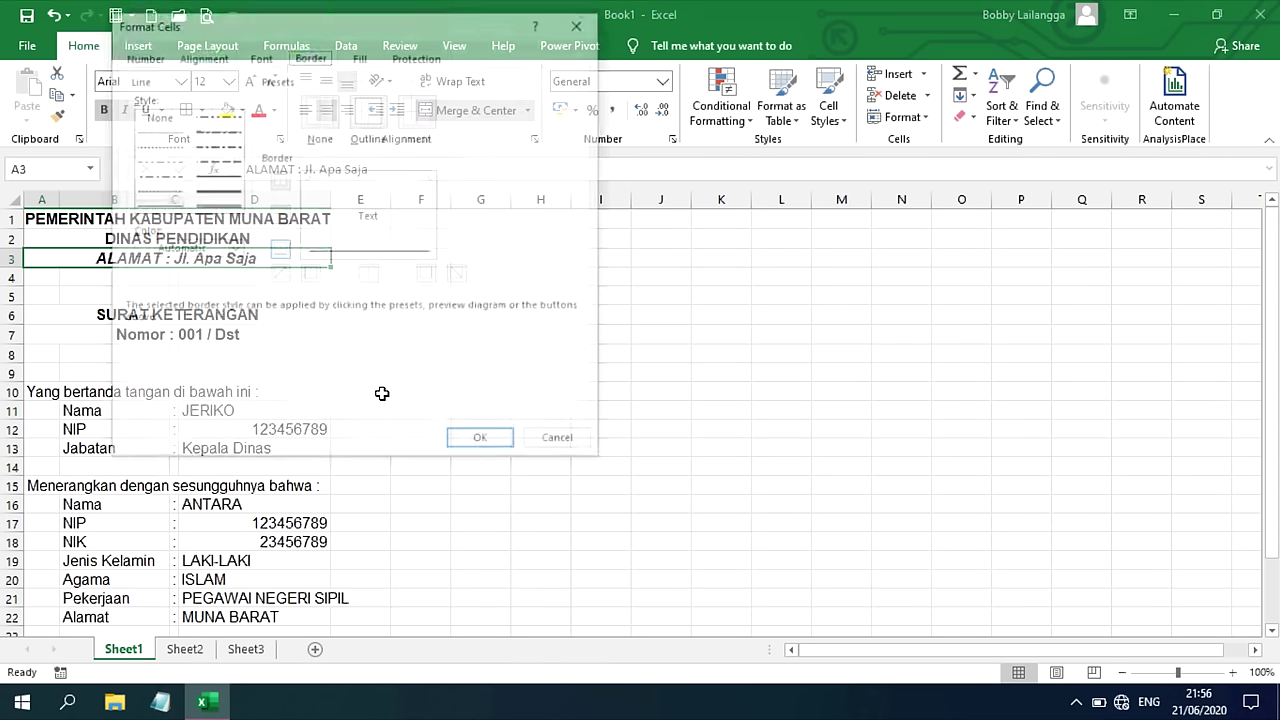
click(216, 182)
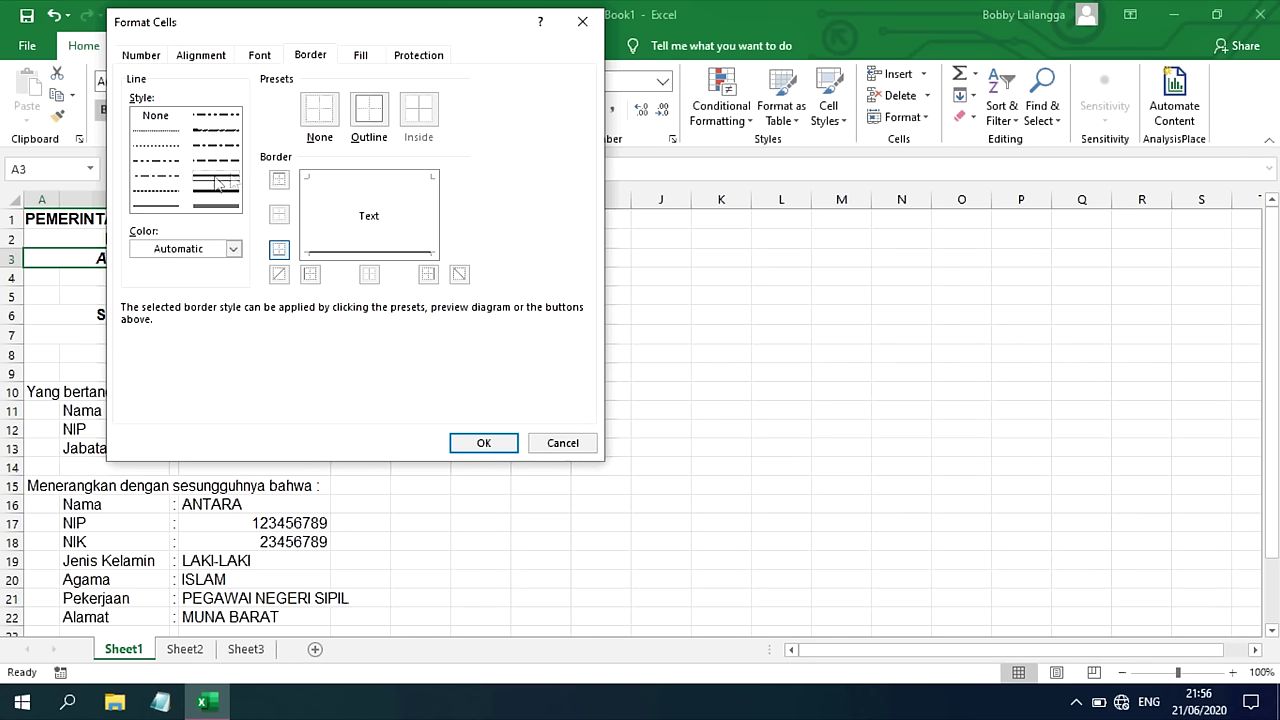
click(220, 191)
click(352, 253)
click(470, 443)
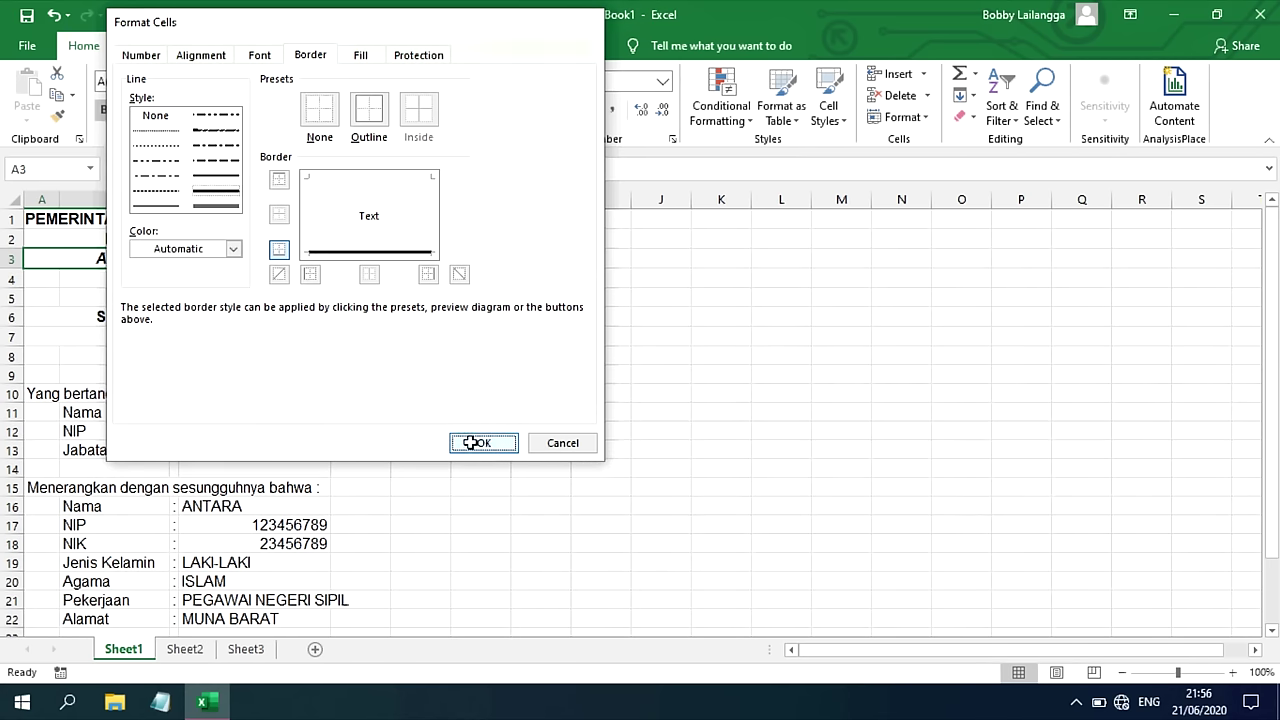
click(278, 372)
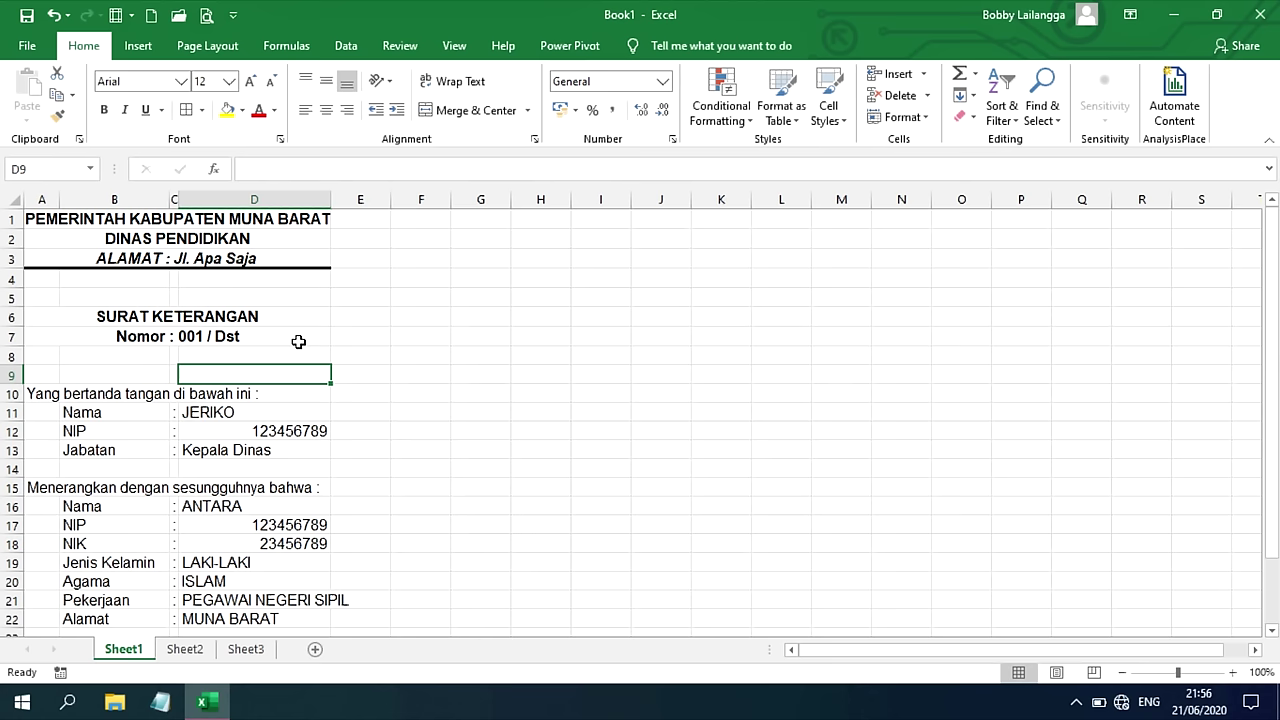
- Underline the SURAT KETERANGAN title
click(190, 315)
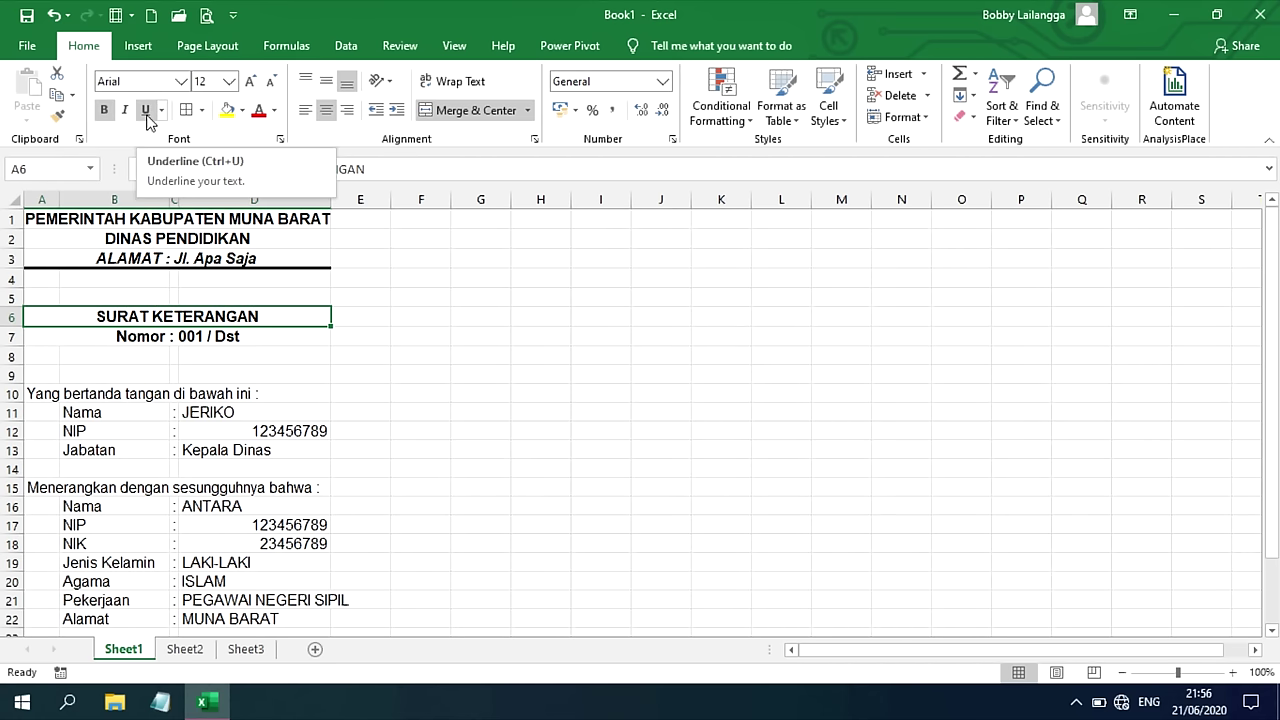
click(147, 110)
click(204, 339)
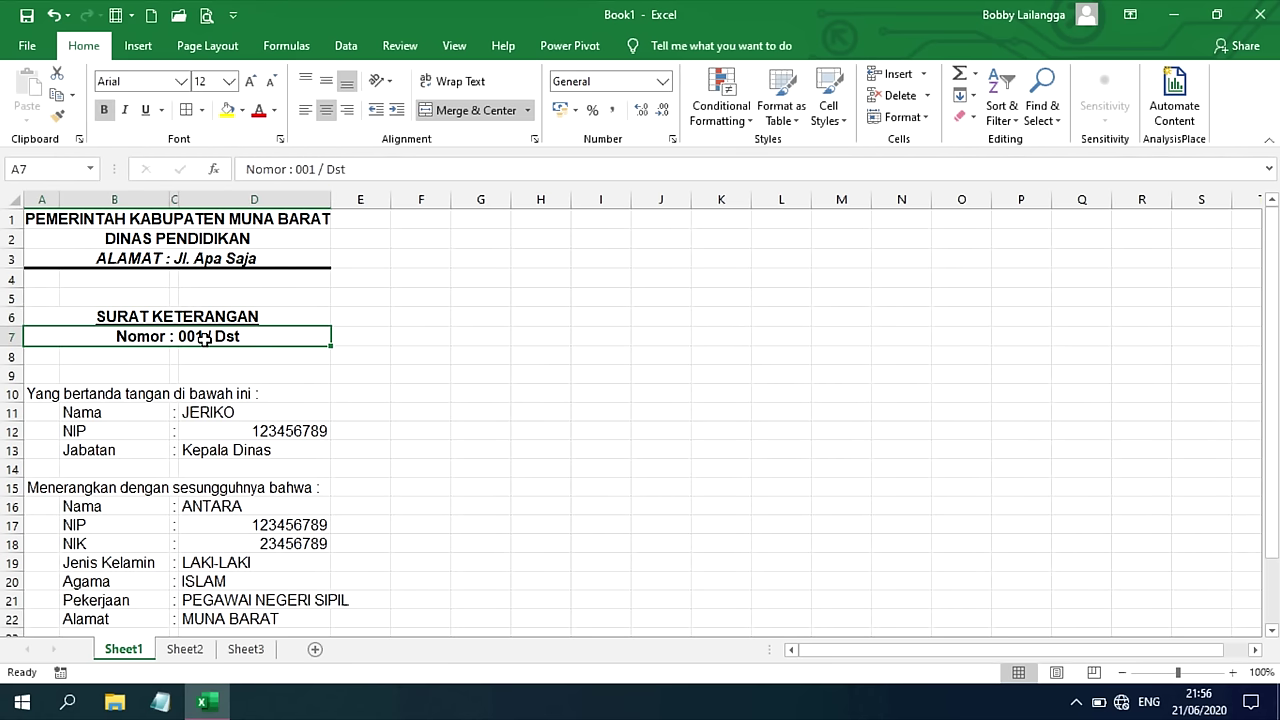
scroll(204, 341, down, 2)
click(204, 345)
- Left-align the detail values in D11:D13 and D16:D22
click(243, 291)
click(208, 308)
drag(203, 294, 209, 338)
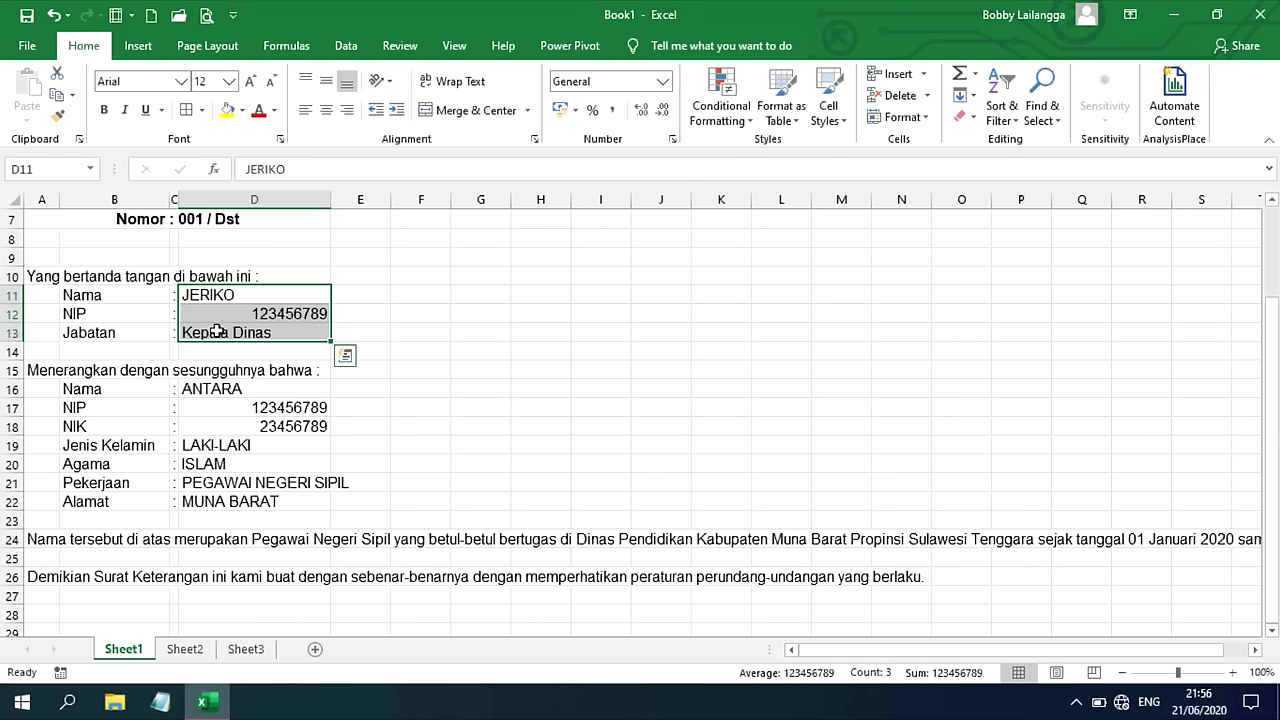
click(310, 112)
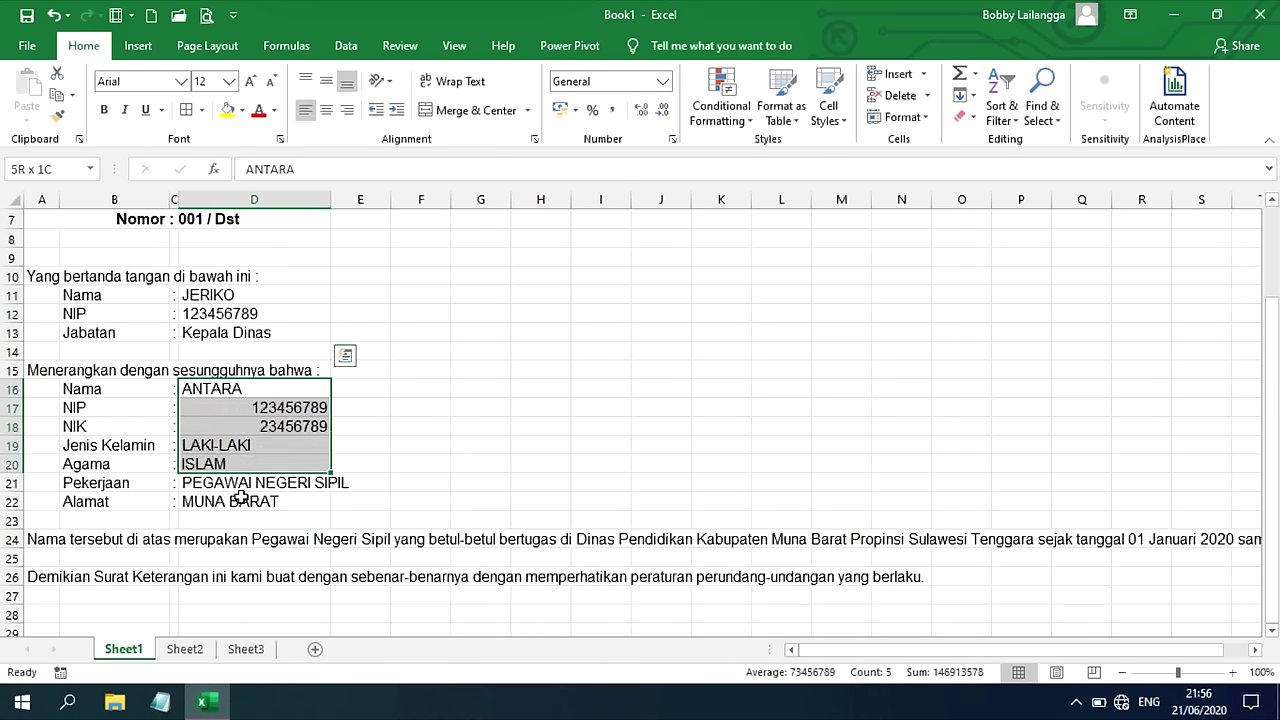
drag(231, 389, 250, 502)
click(305, 112)
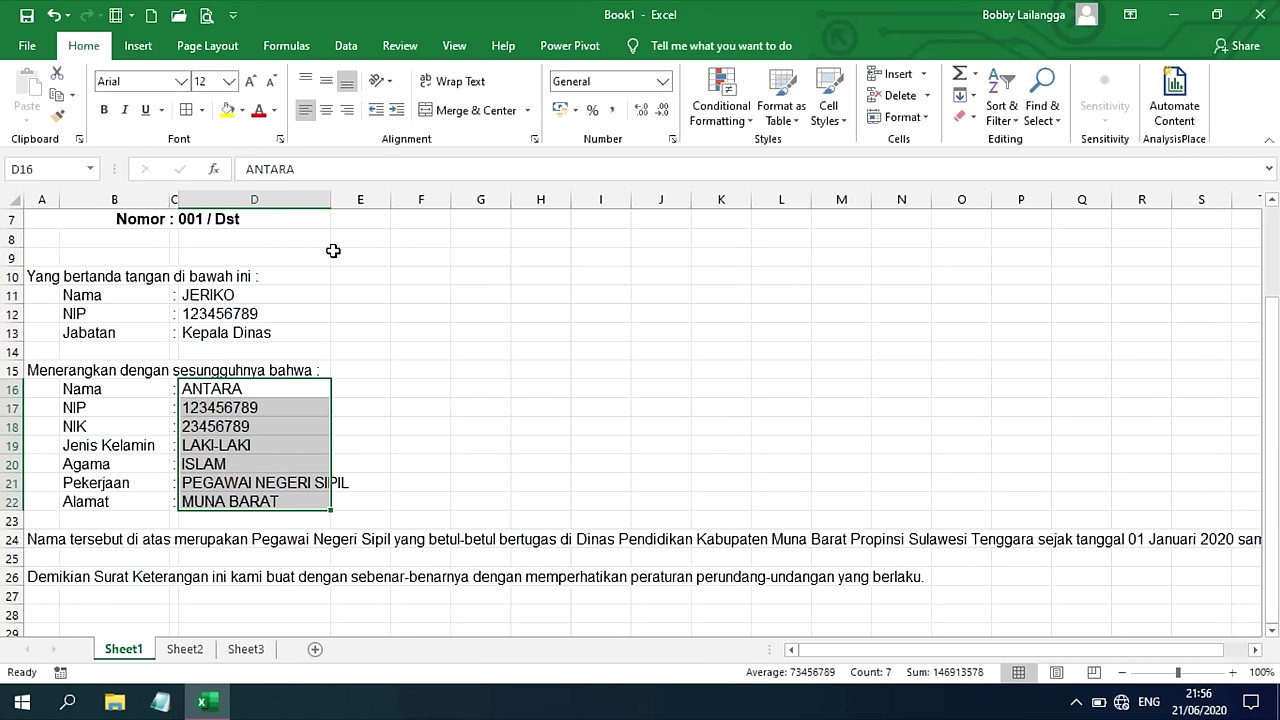
scroll(338, 250, down, 2)
click(42, 425)
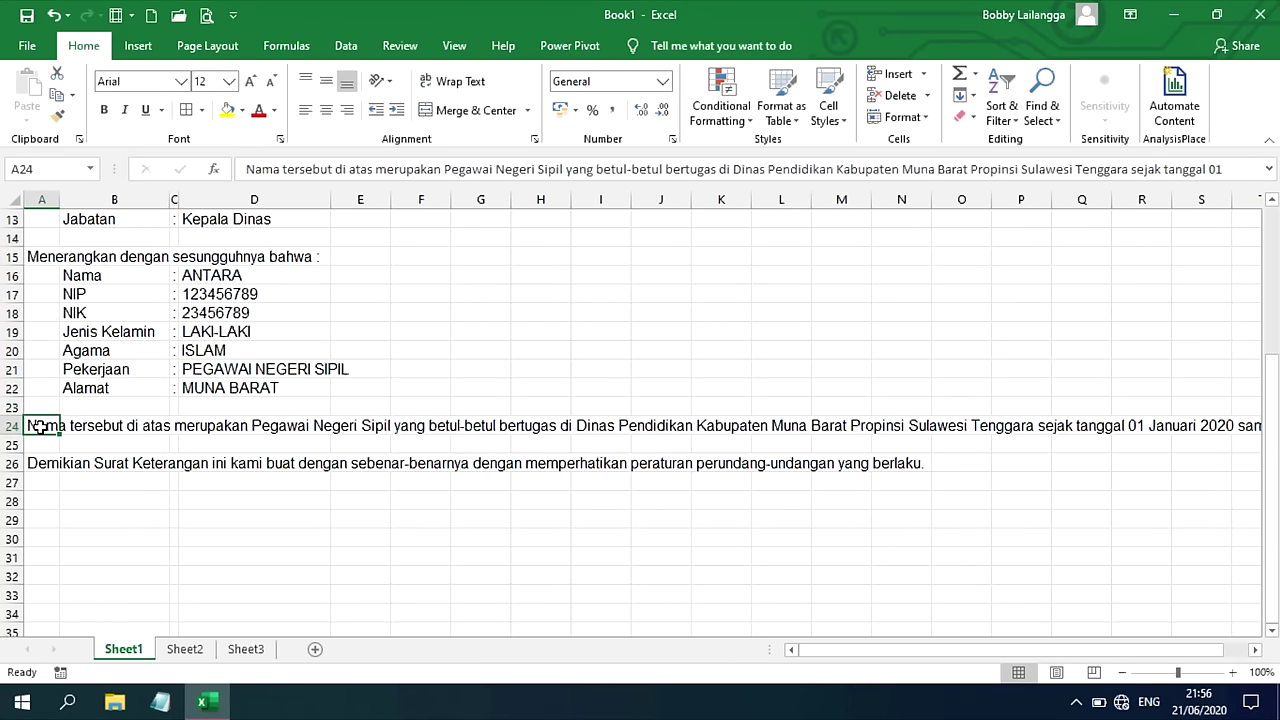
- Merge A24:D24, wrap the Nama tersebut paragraph and make row 24 taller to fit it
drag(61, 431, 299, 410)
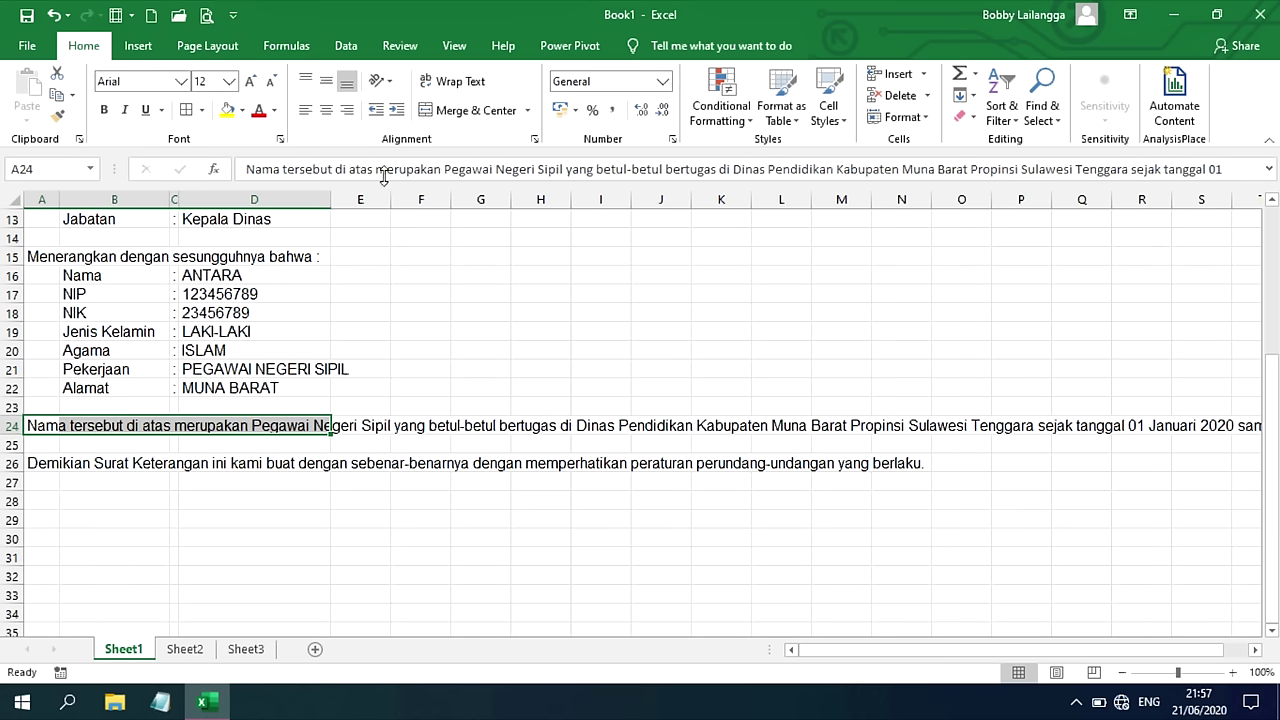
click(461, 116)
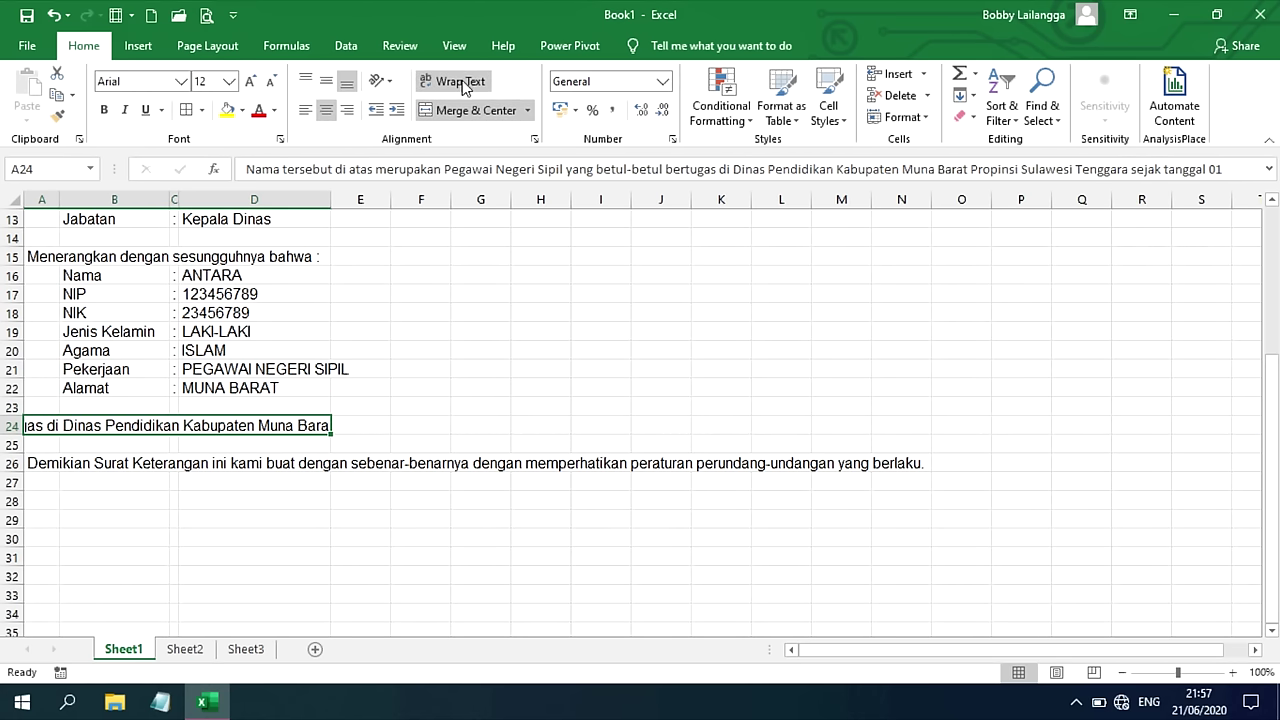
click(463, 88)
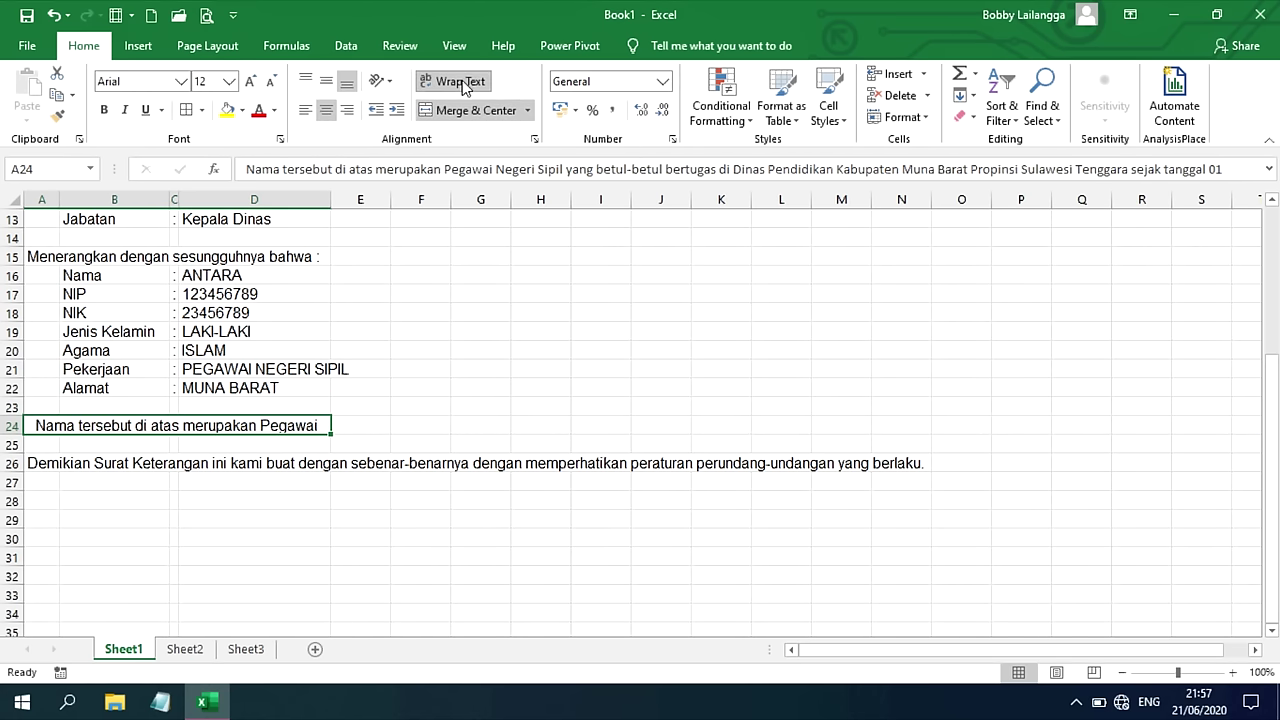
drag(10, 435, 4, 524)
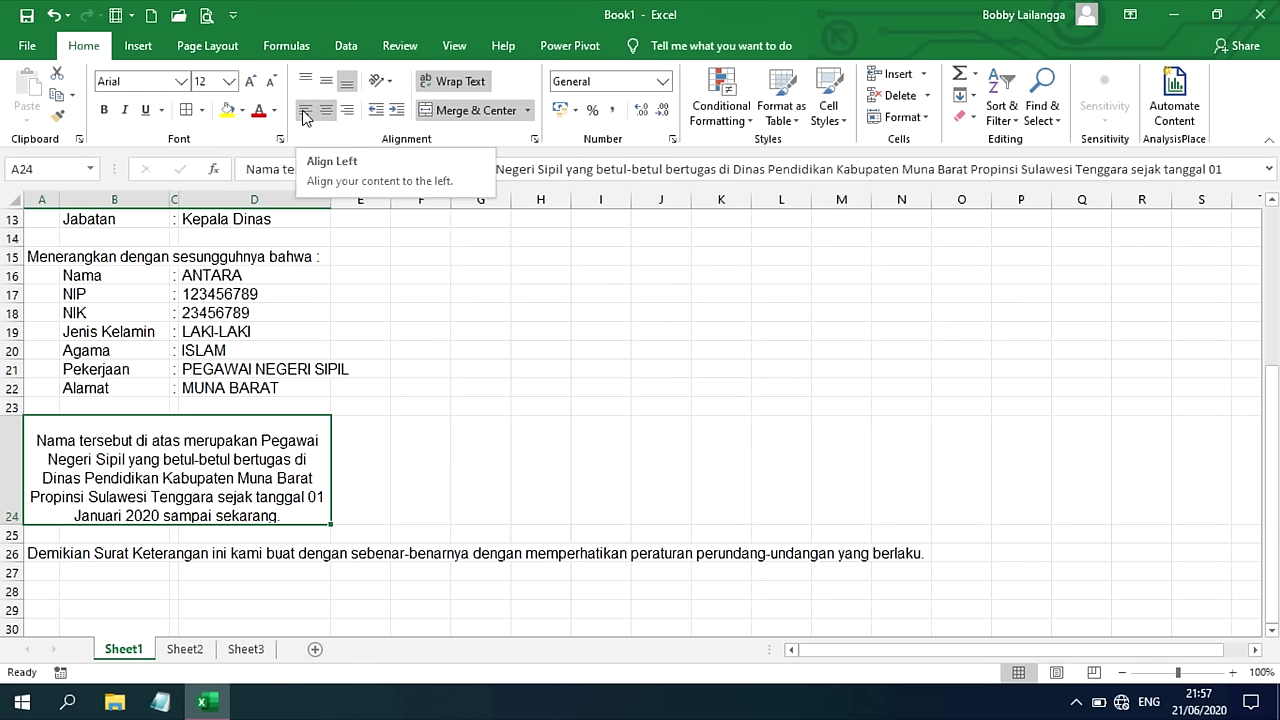
click(304, 113)
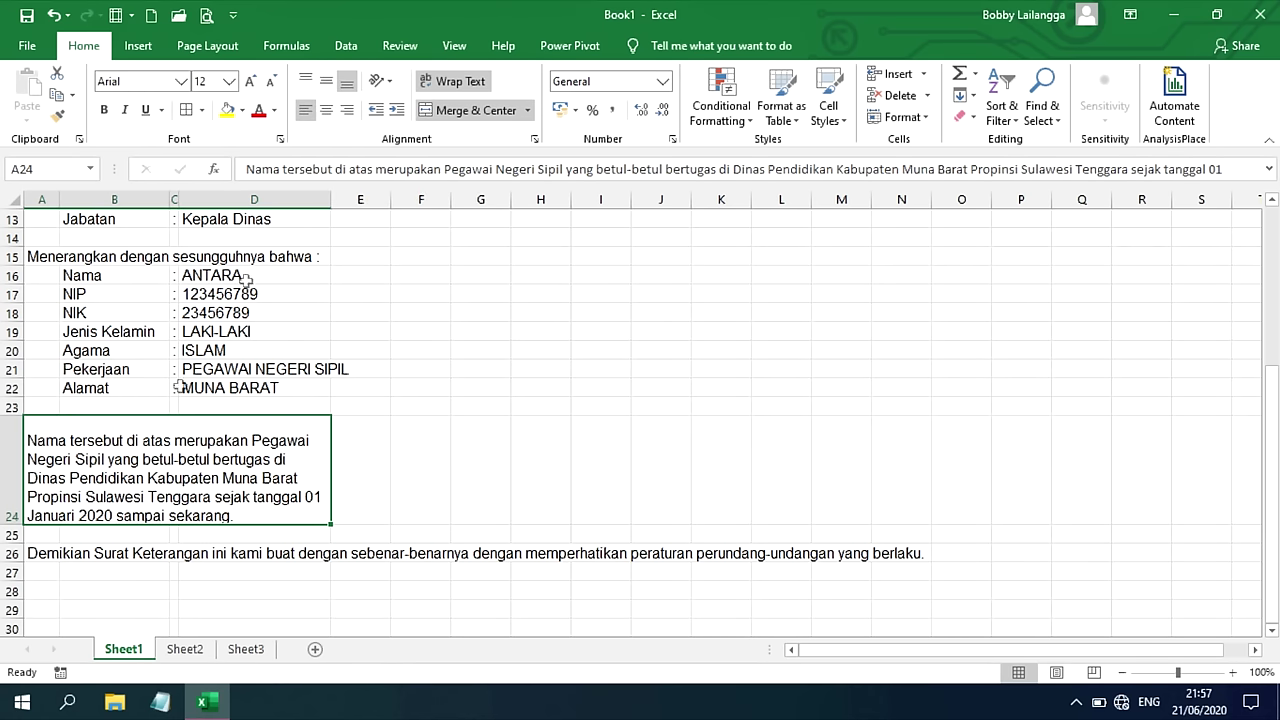
drag(10, 524, 11, 514)
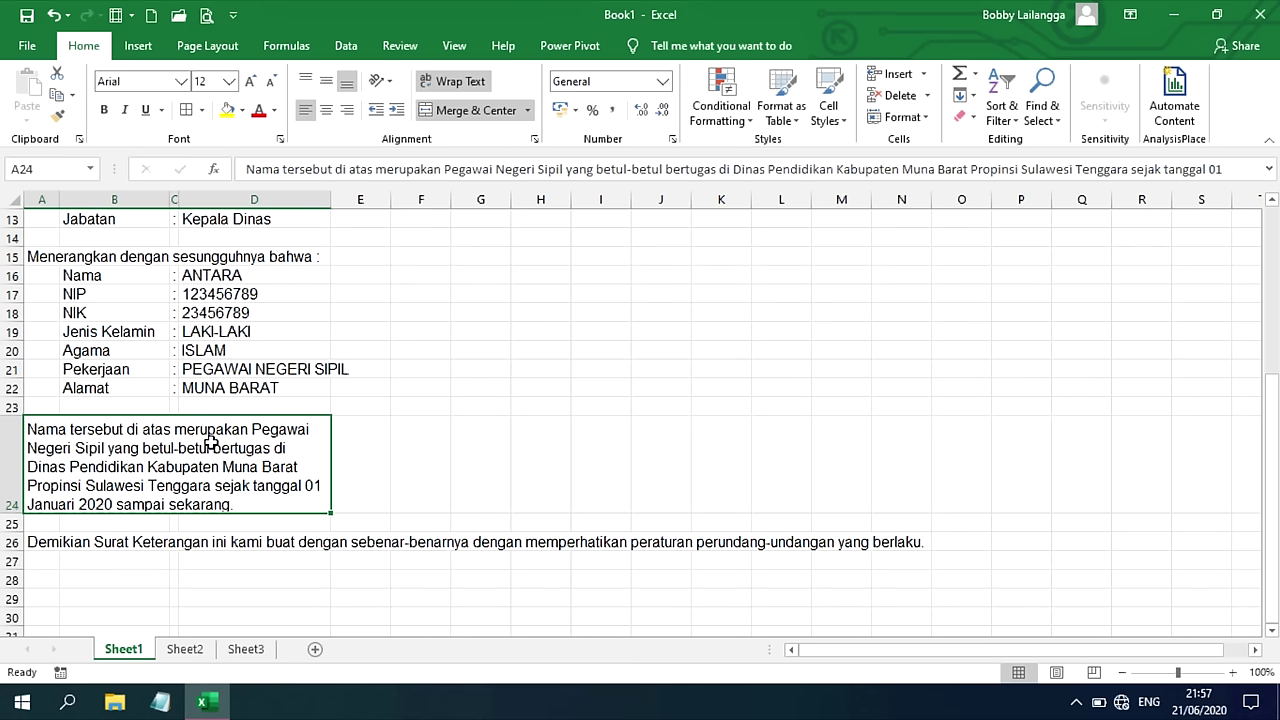
- Set the paragraph's horizontal alignment to Justify in Format Cells
right_click(197, 467)
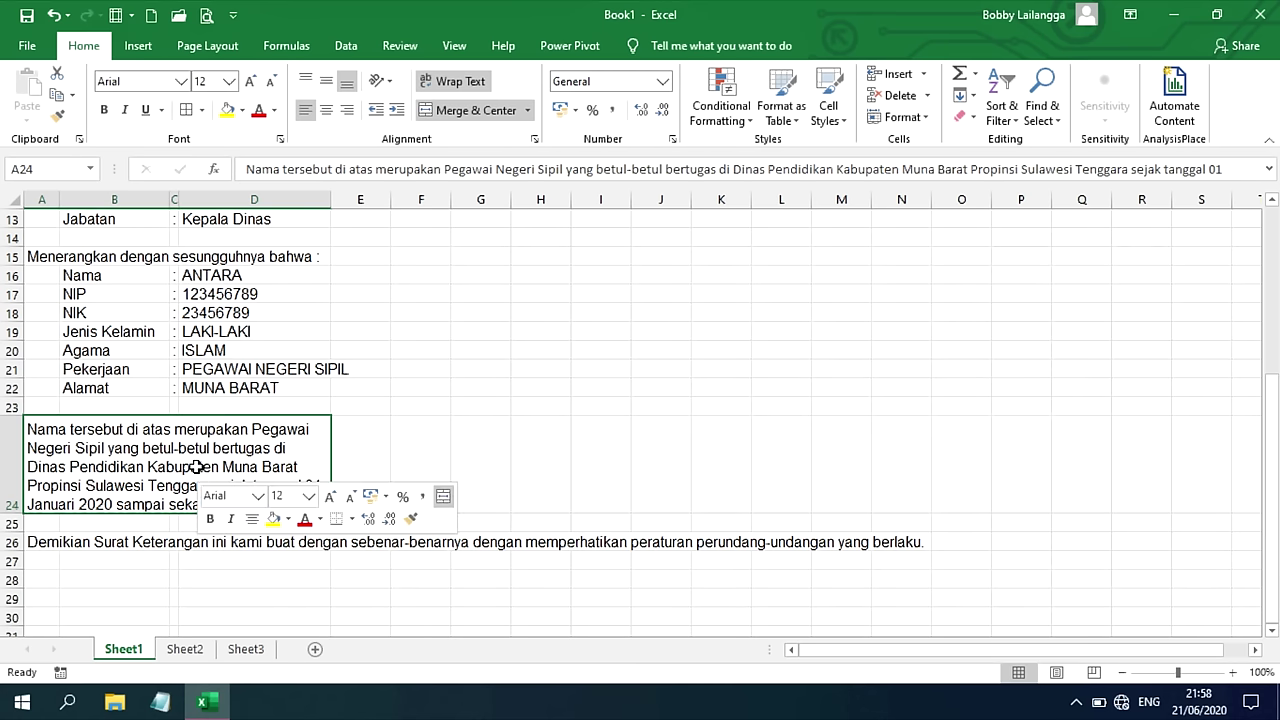
click(259, 388)
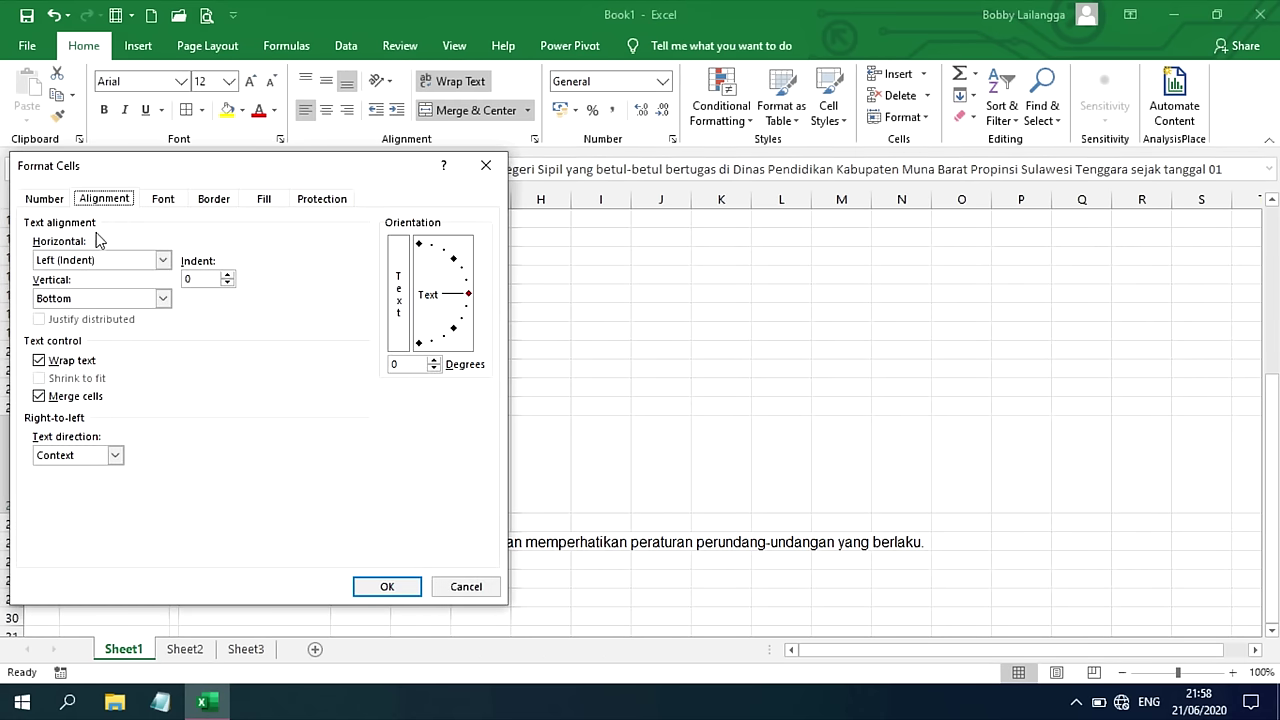
click(163, 260)
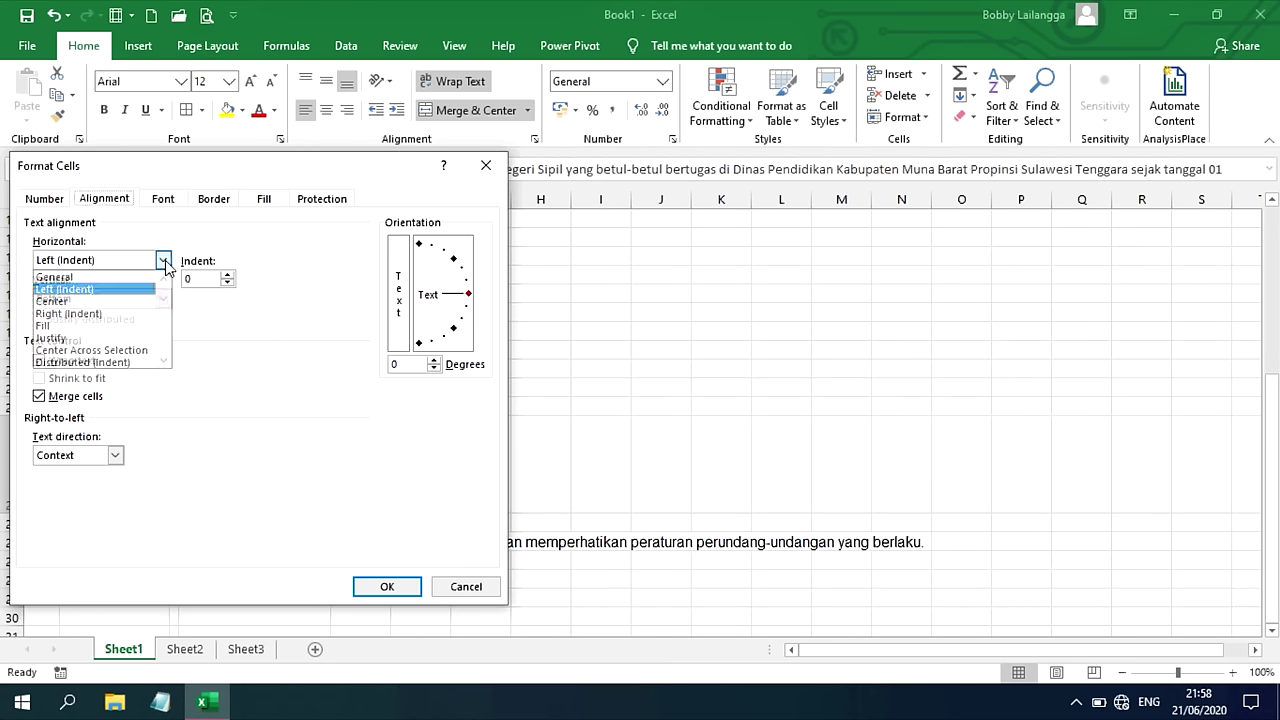
click(73, 340)
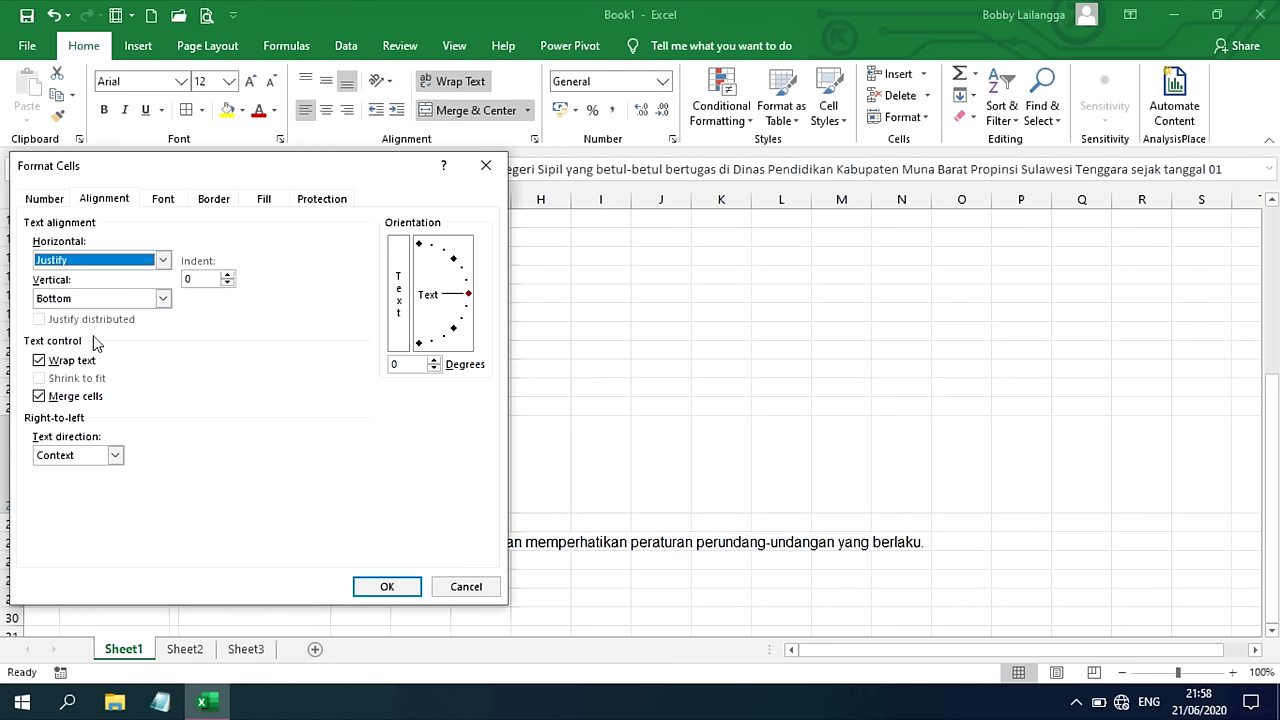
click(386, 587)
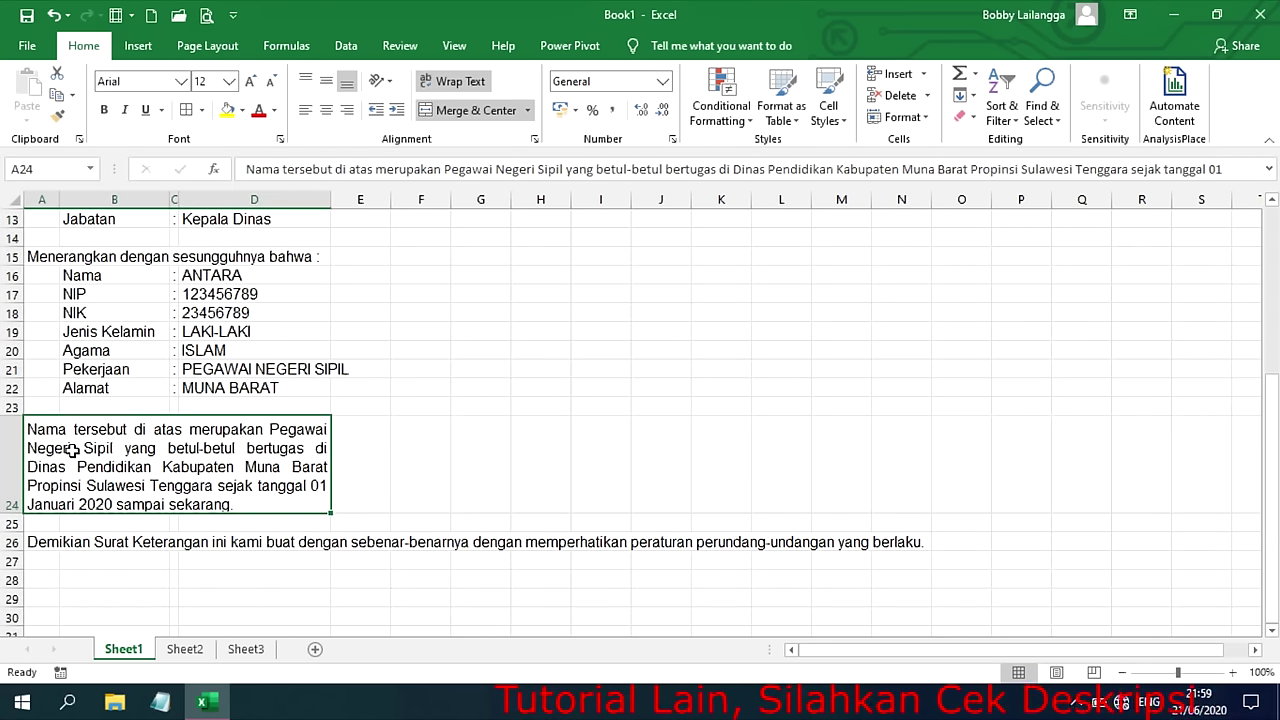
- Merge A26:D26 and set the closing paragraph's horizontal alignment to Justify
drag(40, 542, 318, 542)
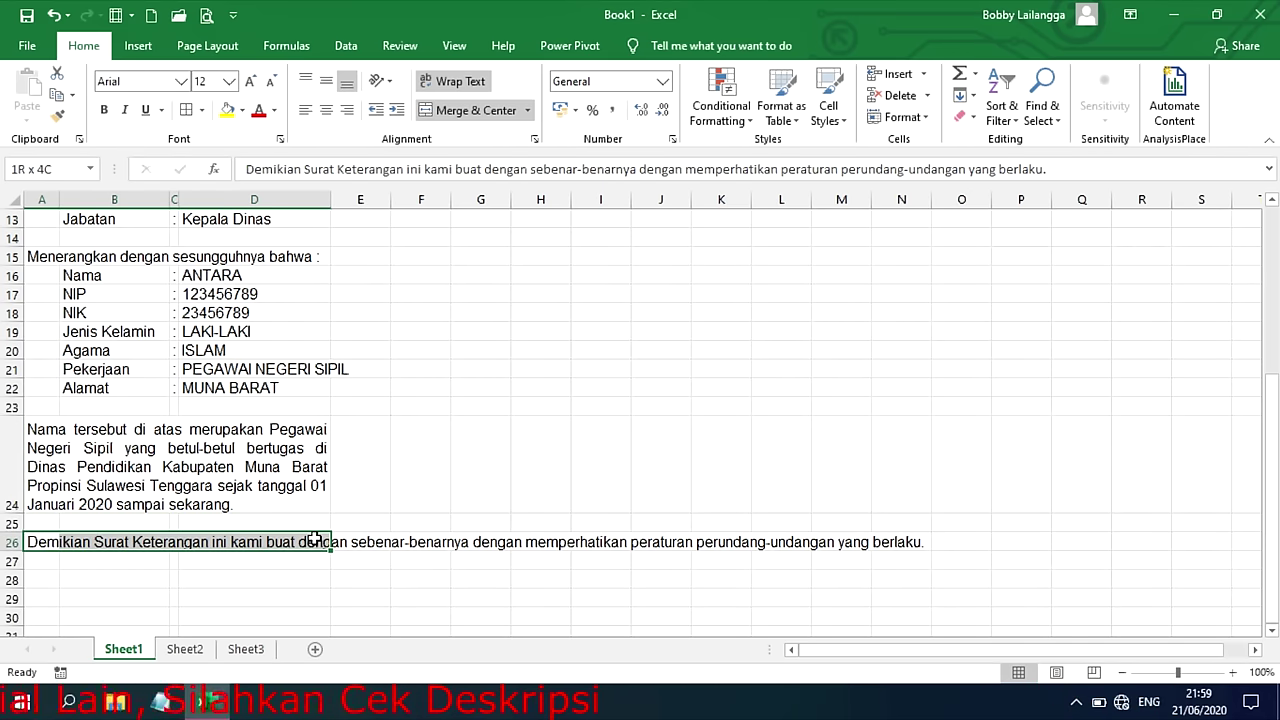
click(453, 110)
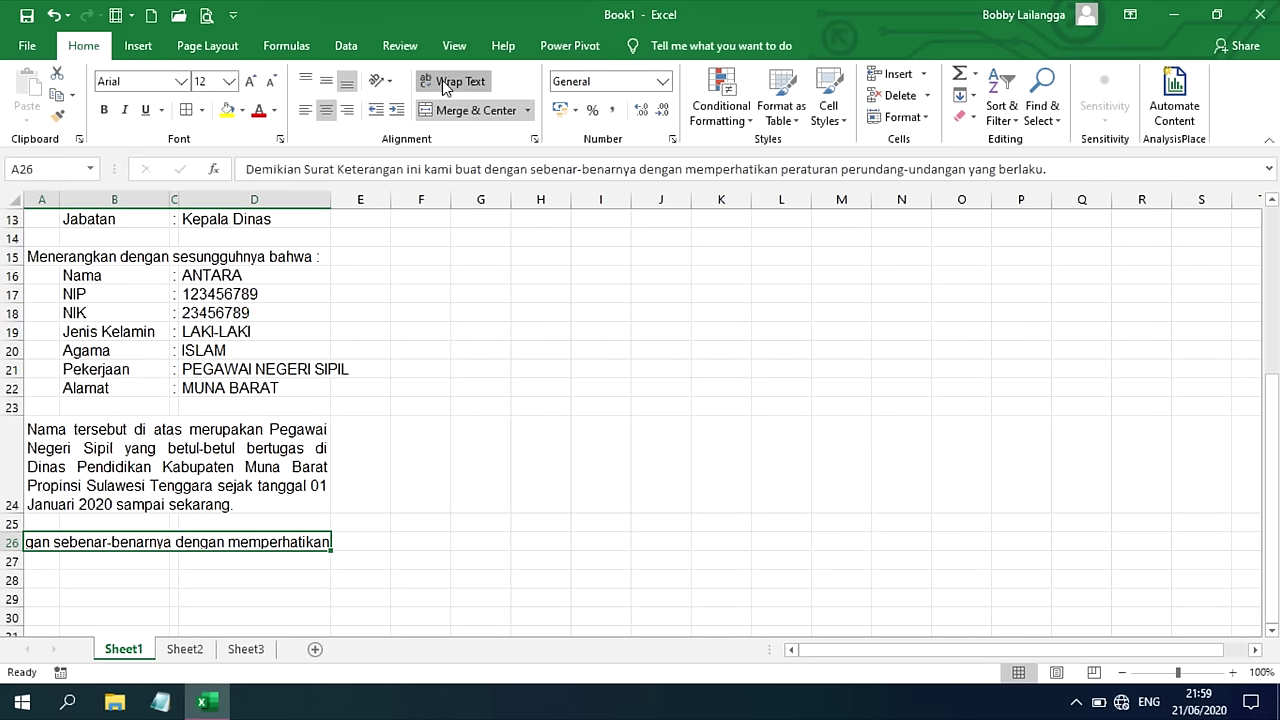
right_click(241, 540)
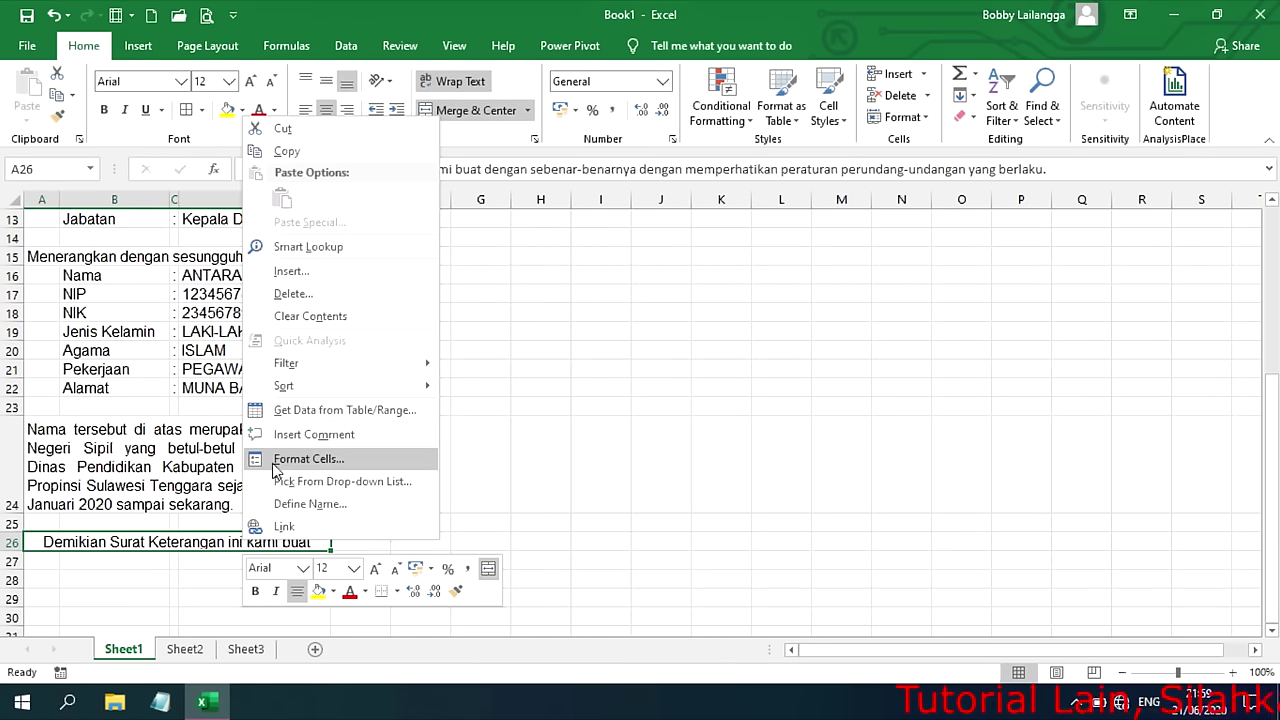
click(314, 462)
click(170, 330)
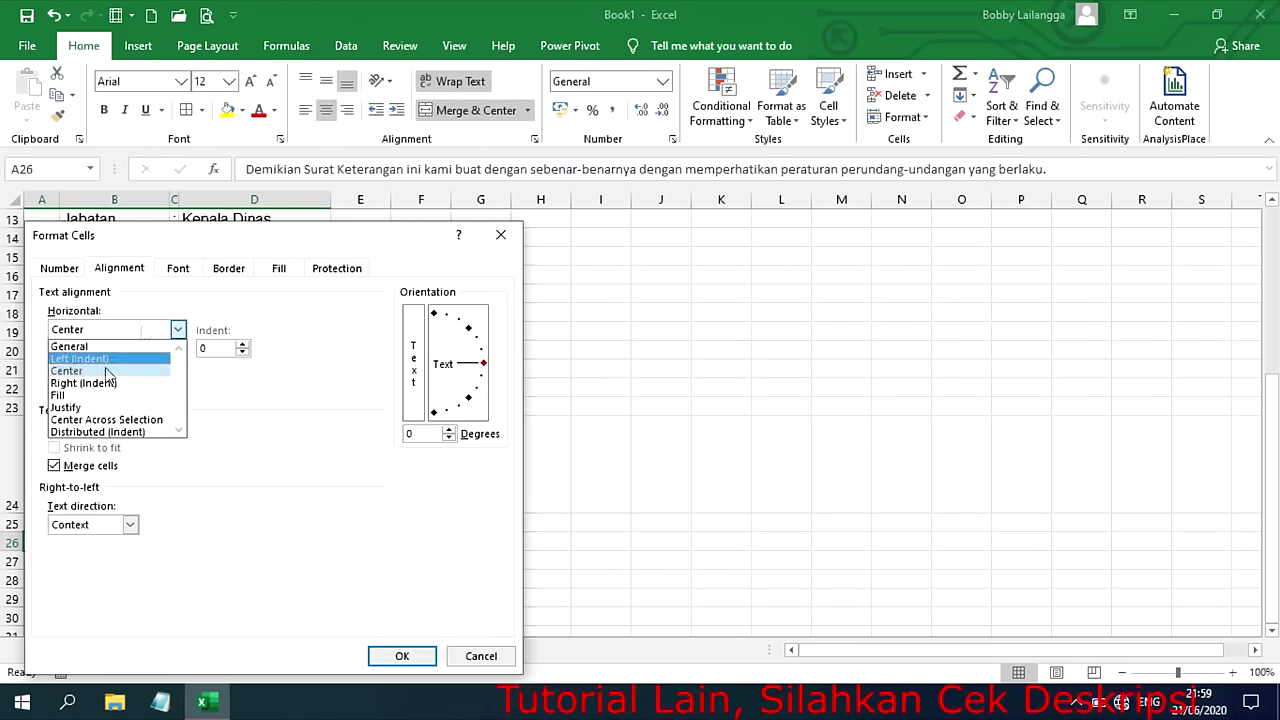
click(77, 413)
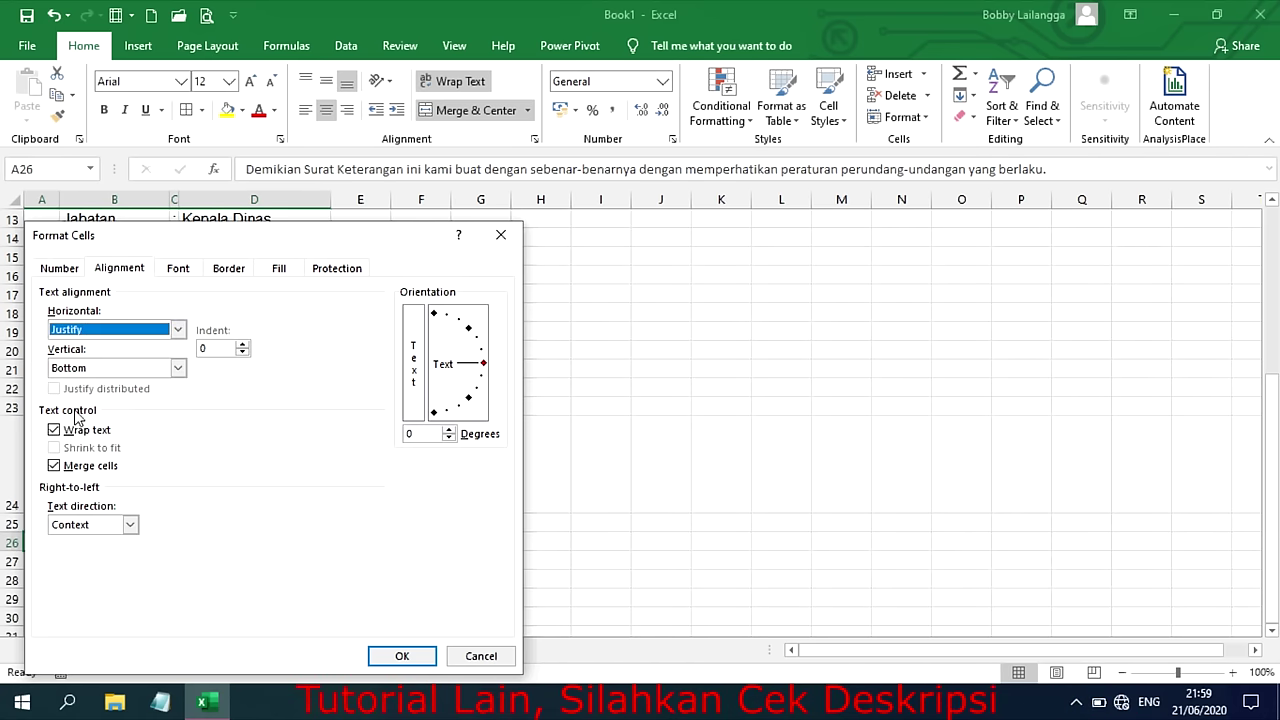
click(402, 656)
- Enlarge row 26 so the Demikian paragraph is fully visible
drag(5, 551, 5, 599)
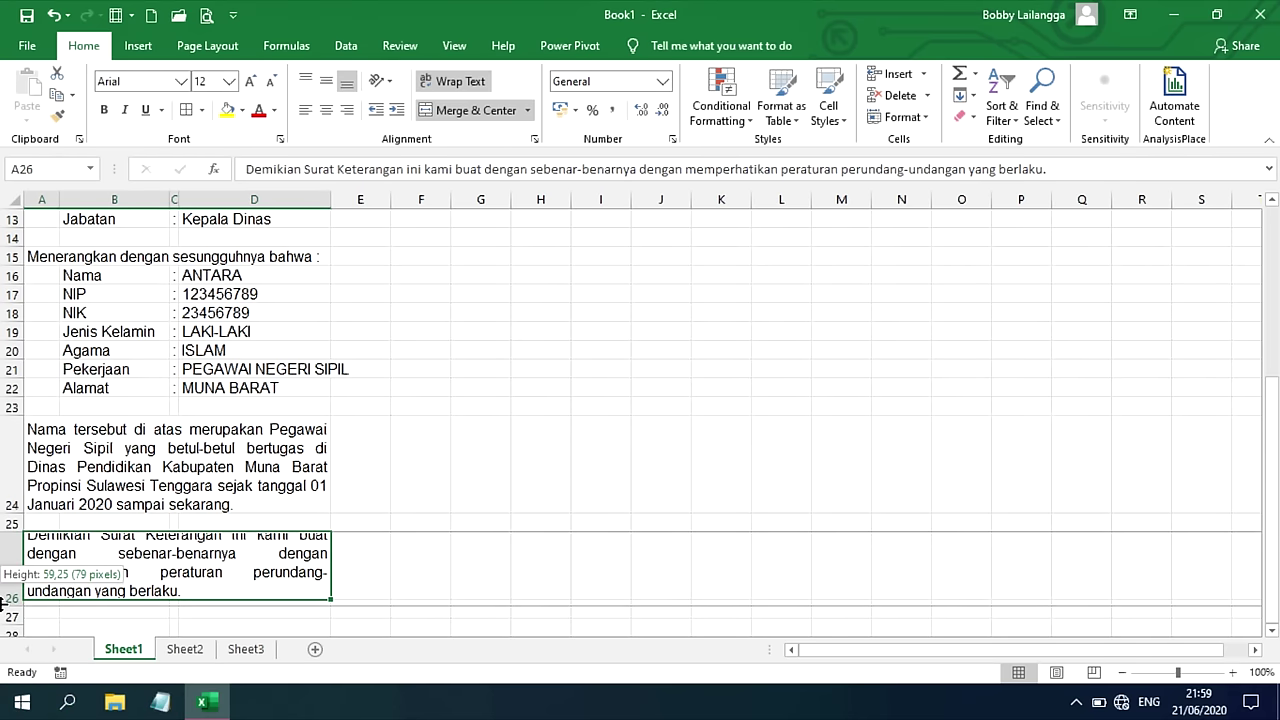
drag(5, 598, 5, 606)
click(322, 467)
click(320, 352)
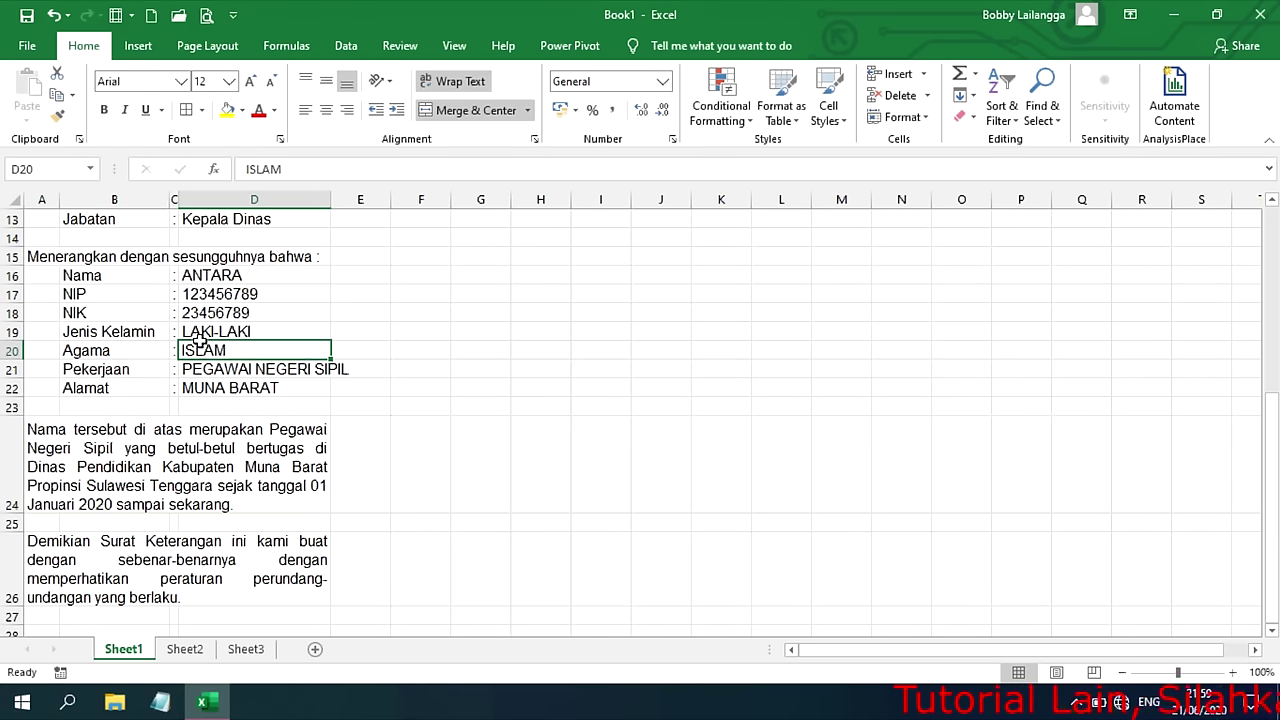
scroll(323, 383, up, 4)
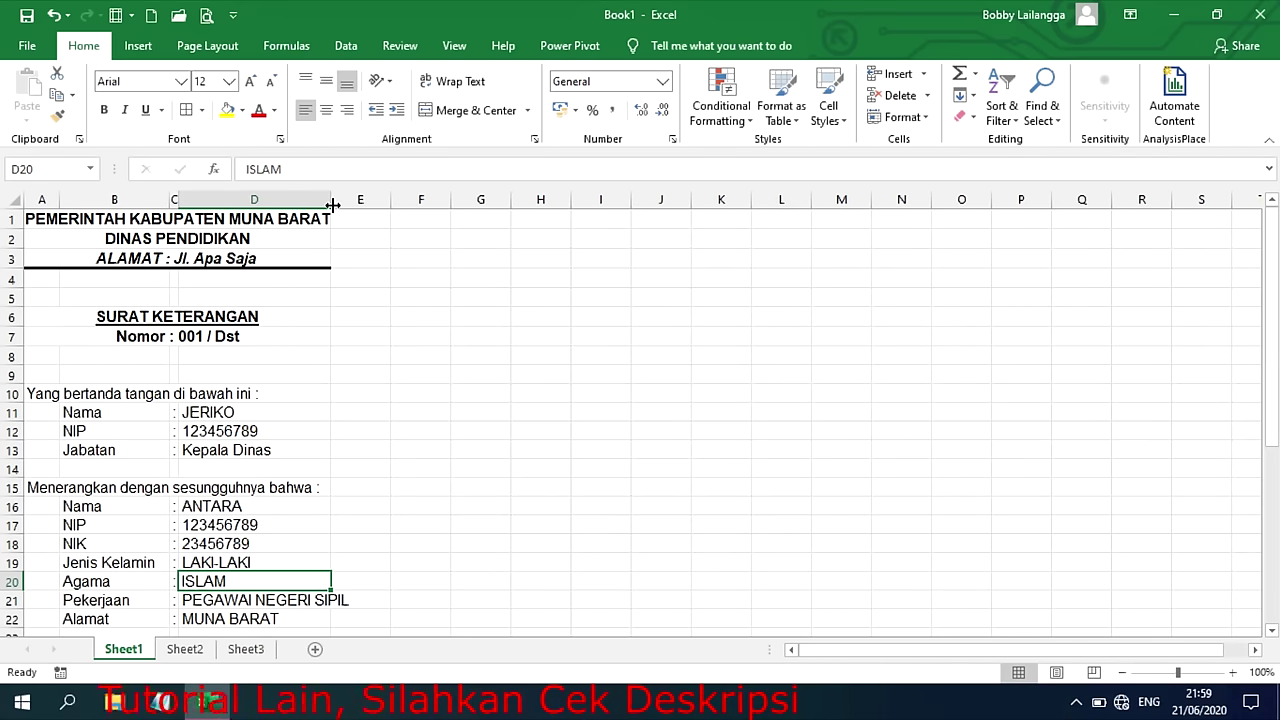
- Widen column D so the letterhead and paragraphs stretch across a broader letter
drag(331, 202, 614, 222)
click(597, 336)
scroll(597, 336, down, 4)
scroll(597, 336, down, 3)
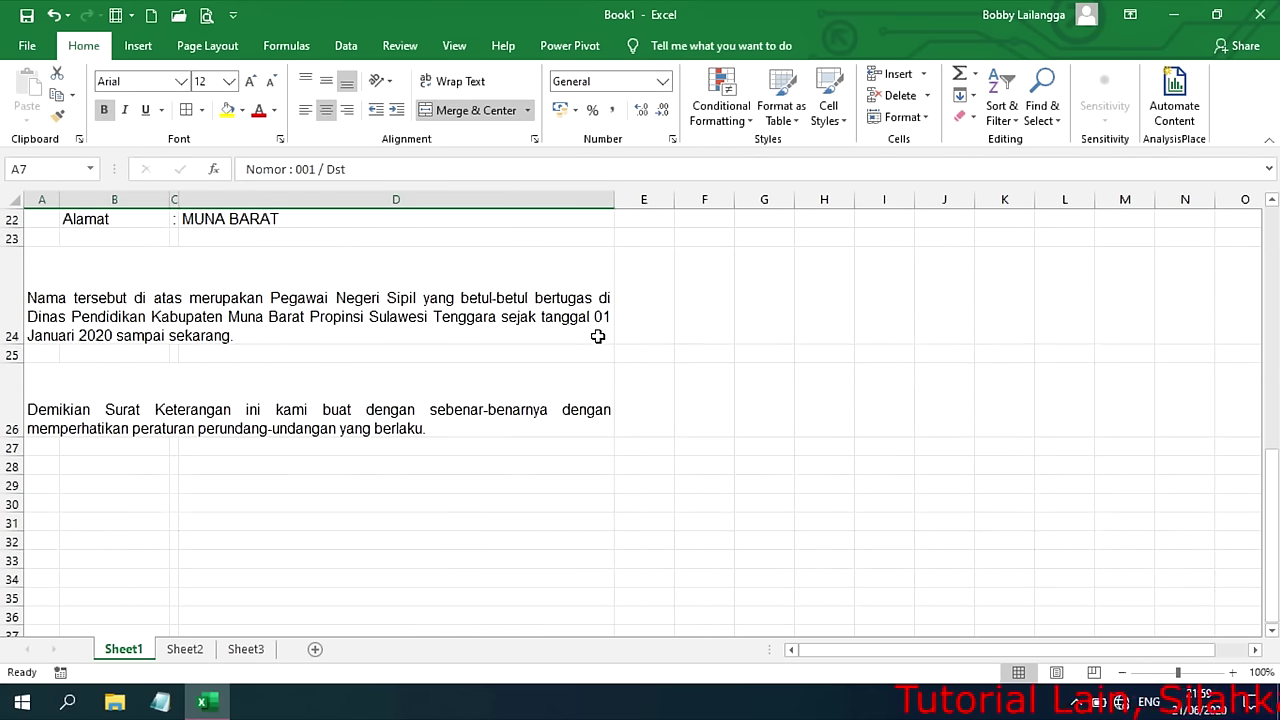
scroll(597, 336, down, 2)
scroll(597, 336, up, 4)
scroll(597, 336, up, 5)
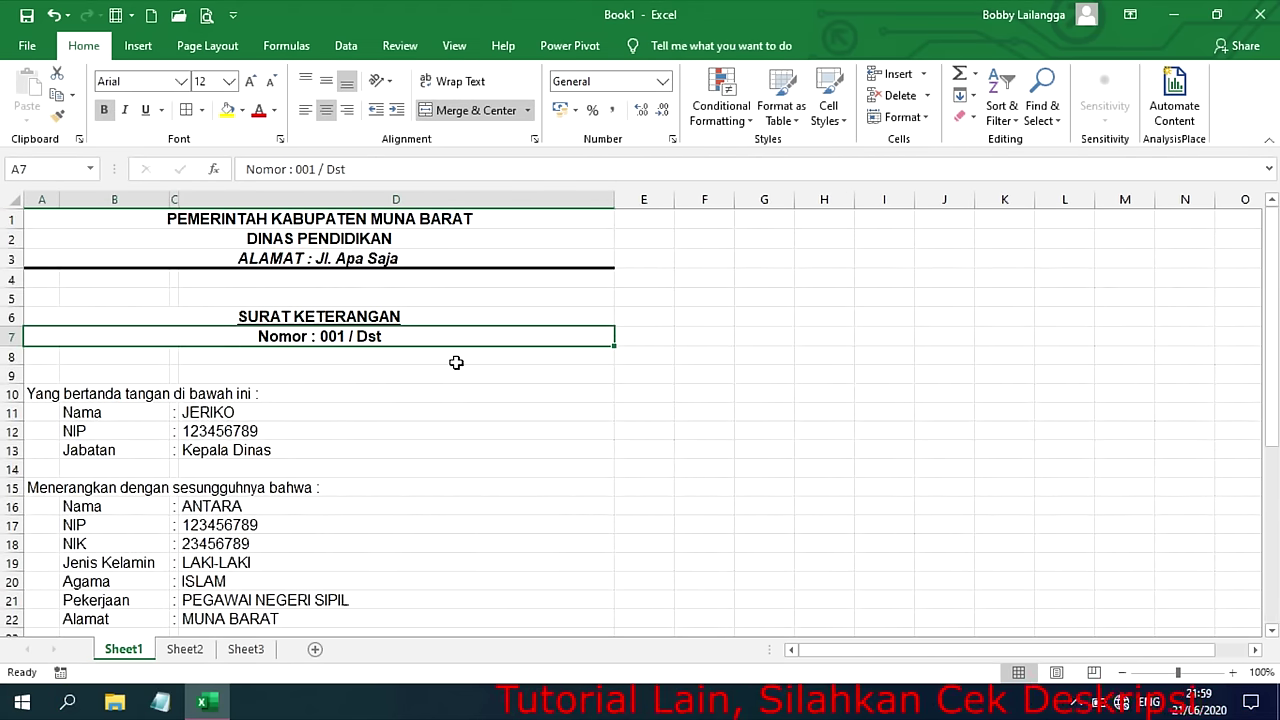
click(400, 450)
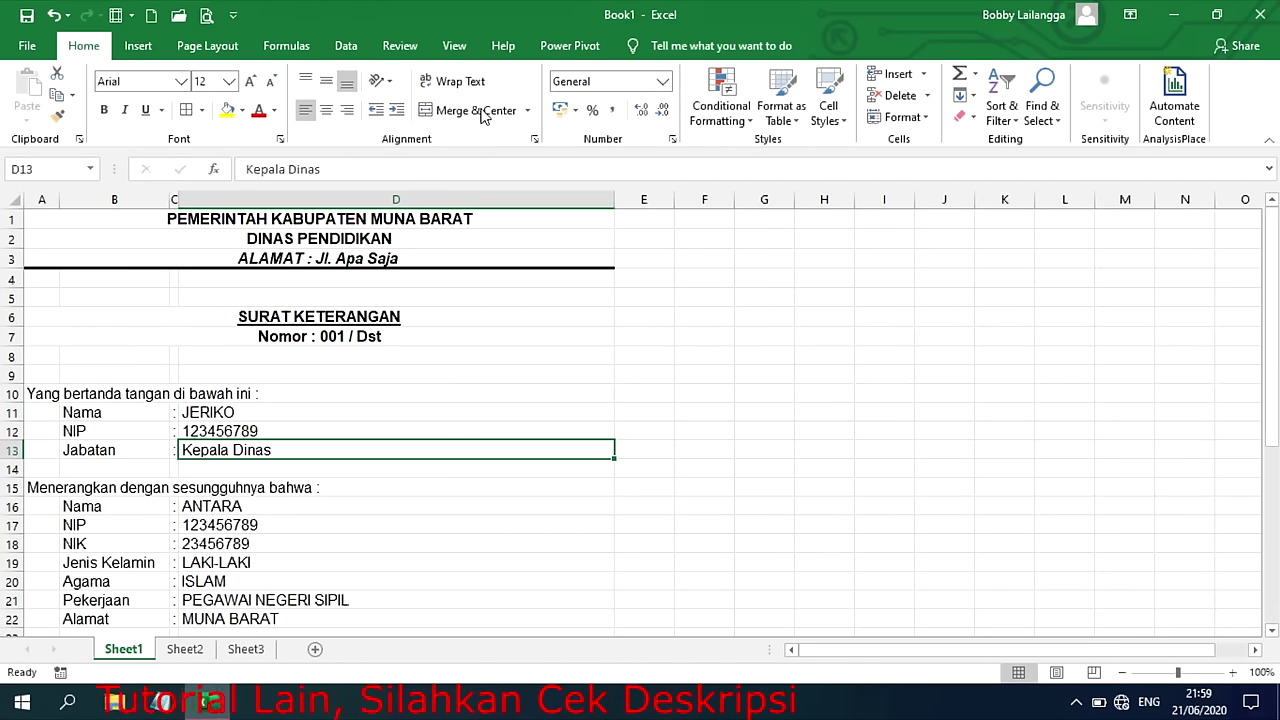
click(454, 45)
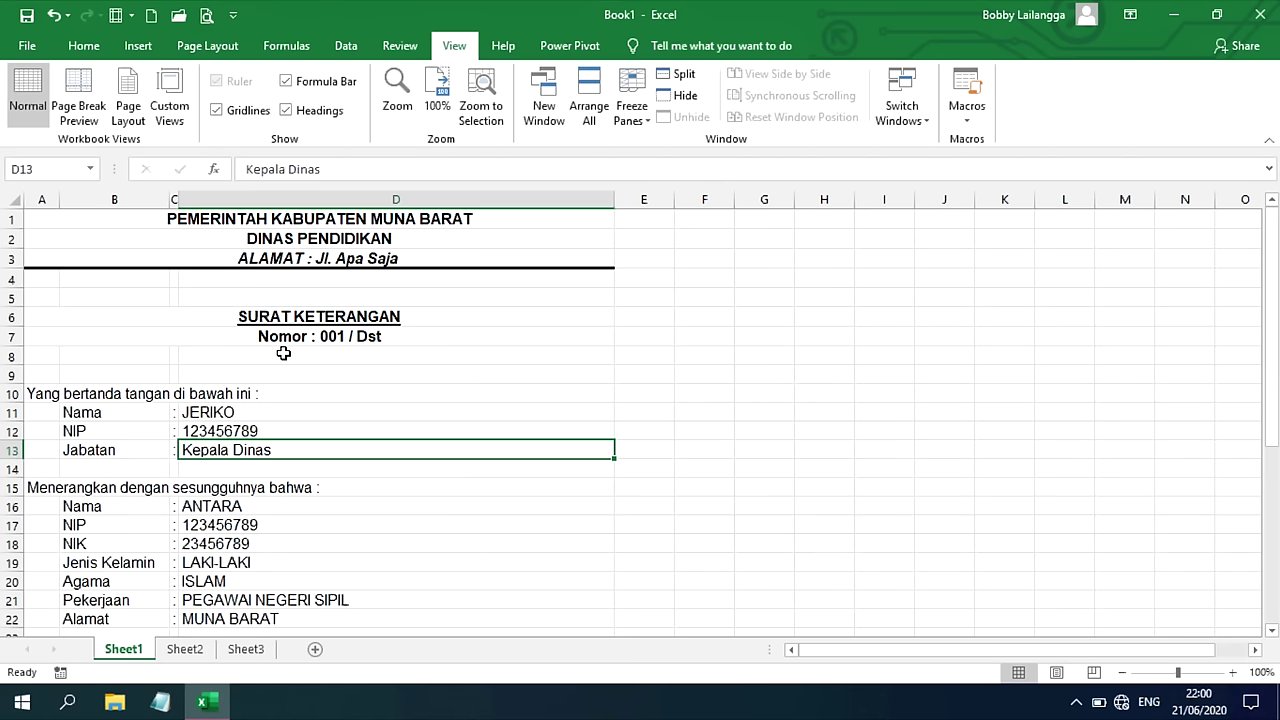
- Check the letter in Page Layout view, then return to Normal view
click(130, 97)
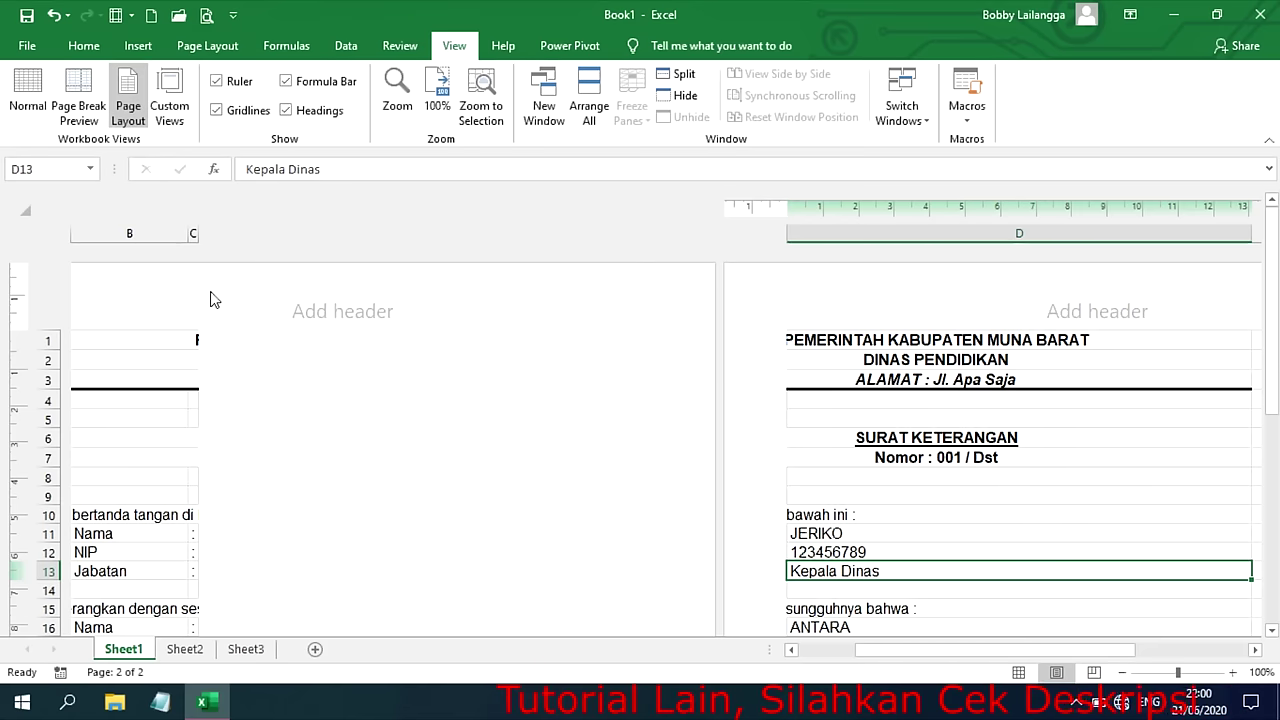
scroll(531, 363, down, 4)
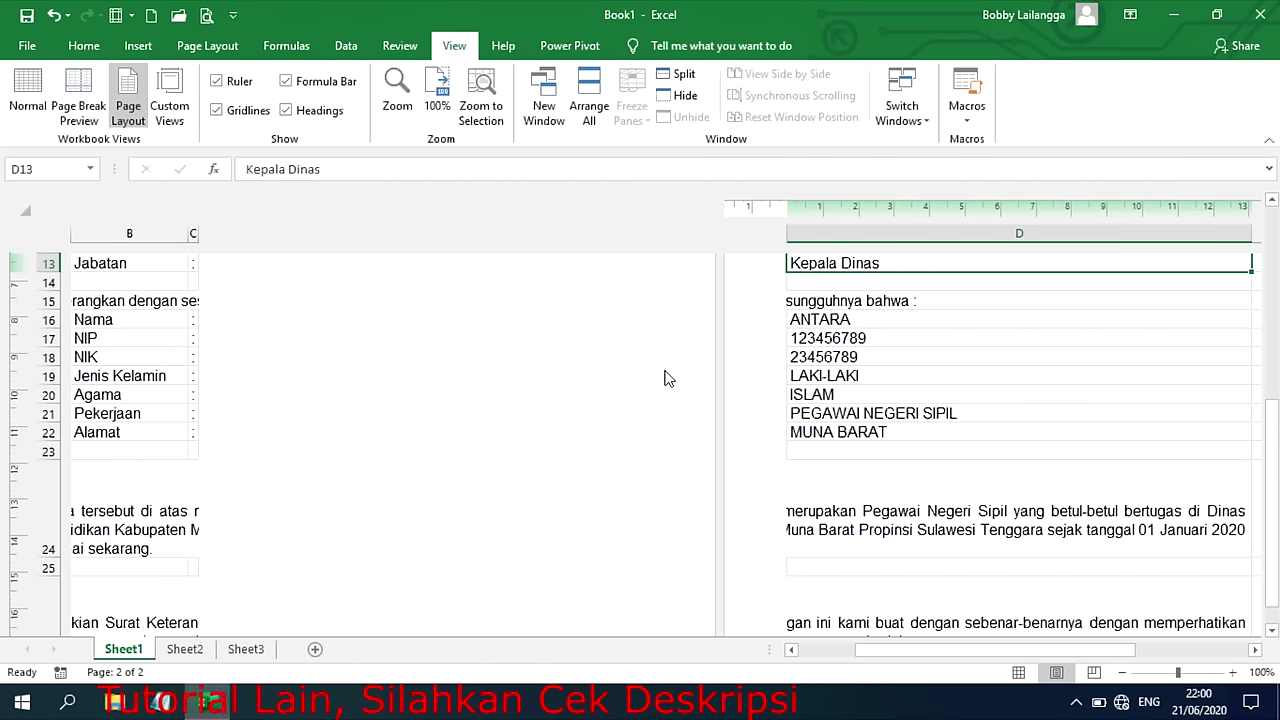
ctrl+scroll(668, 378, down, 3)
ctrl+scroll(664, 370, down, 2)
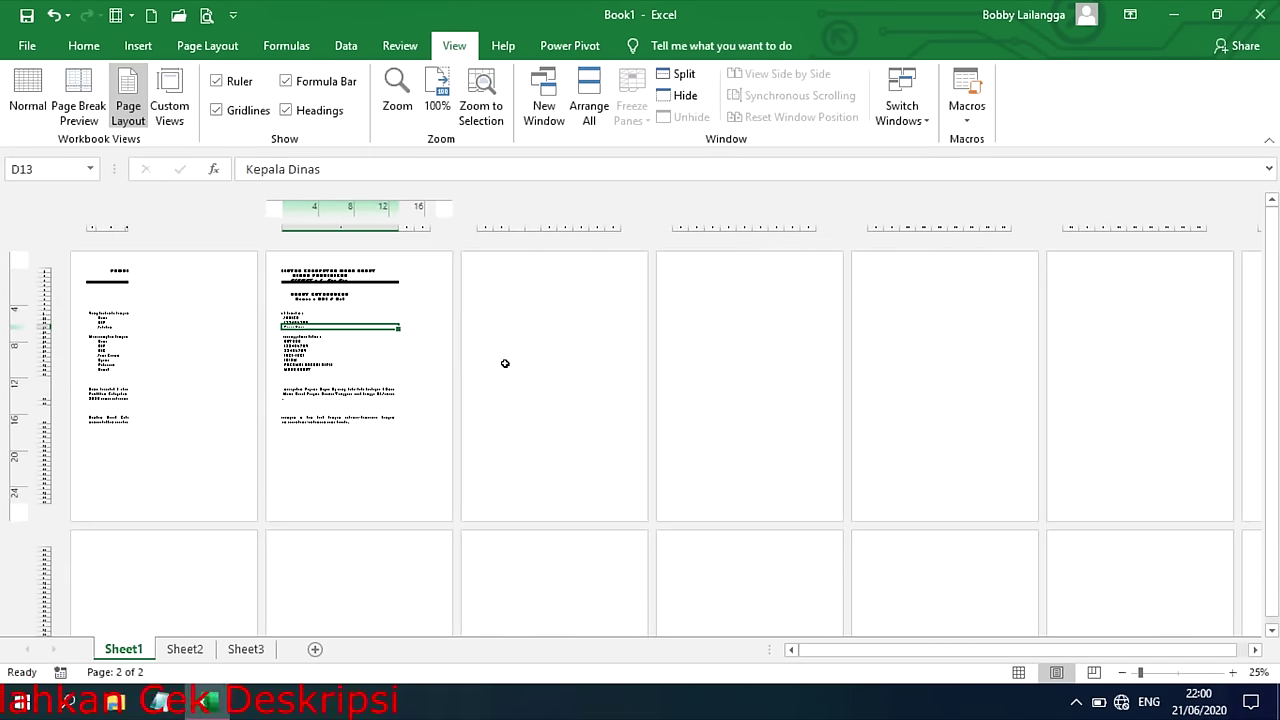
ctrl+scroll(505, 363, up, 2)
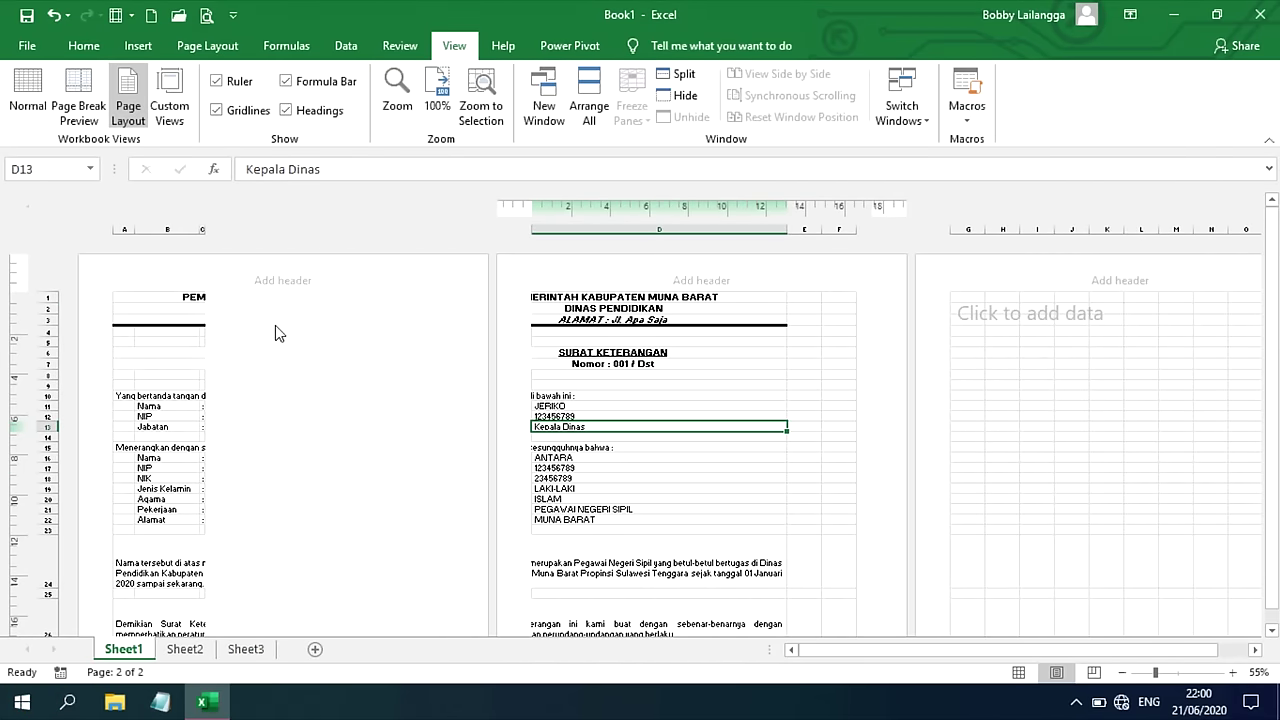
click(27, 85)
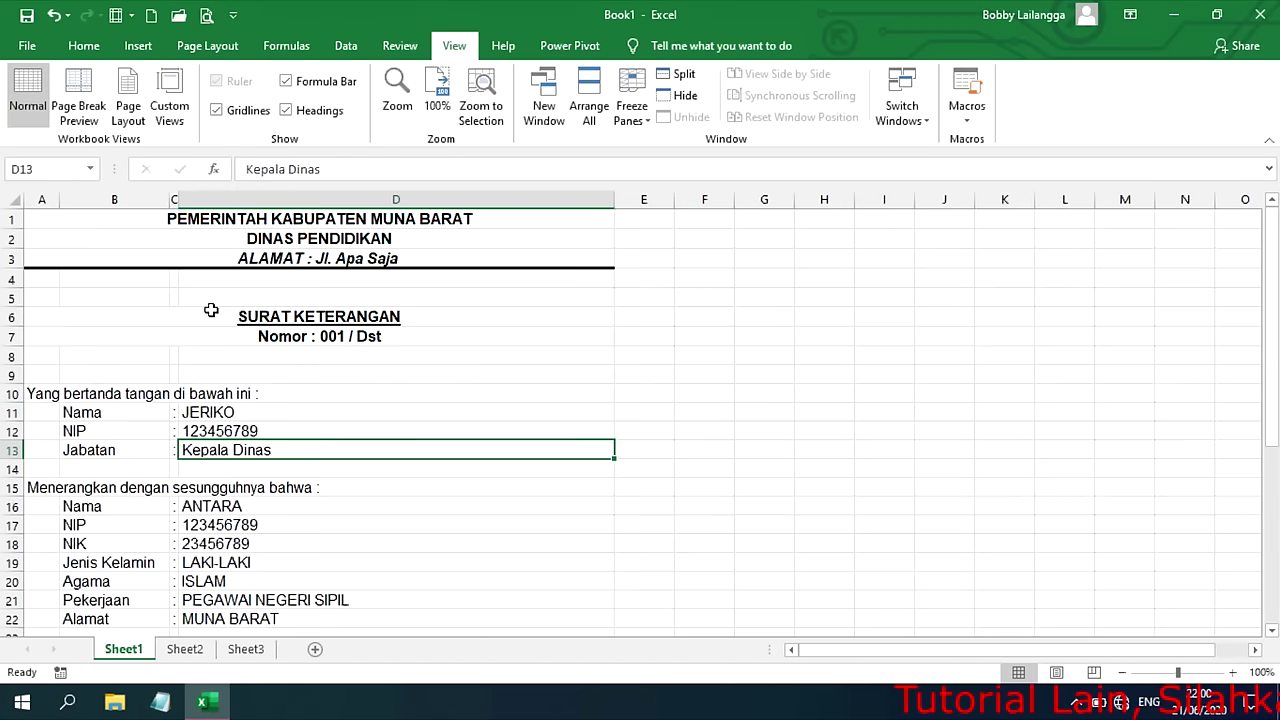
- Preview the printed letter with Ctrl+P, then close the preview to reveal page-break markers
click(565, 352)
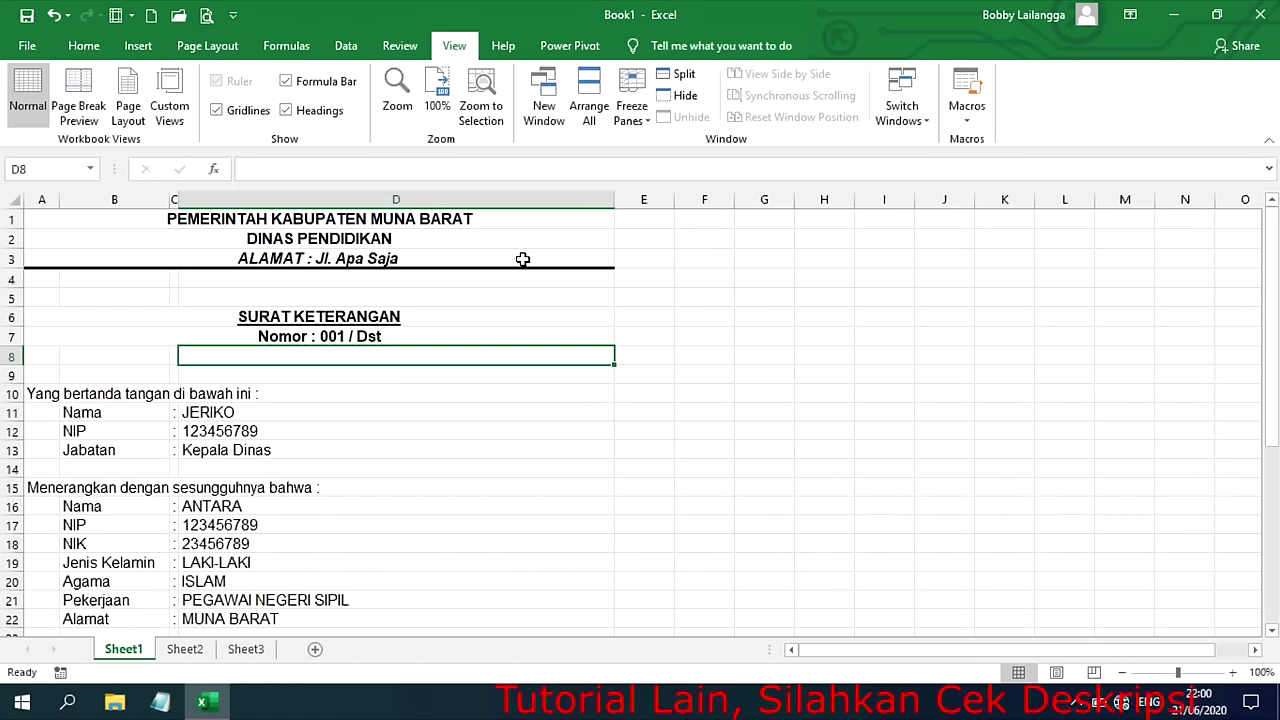
key(ctrl+p)
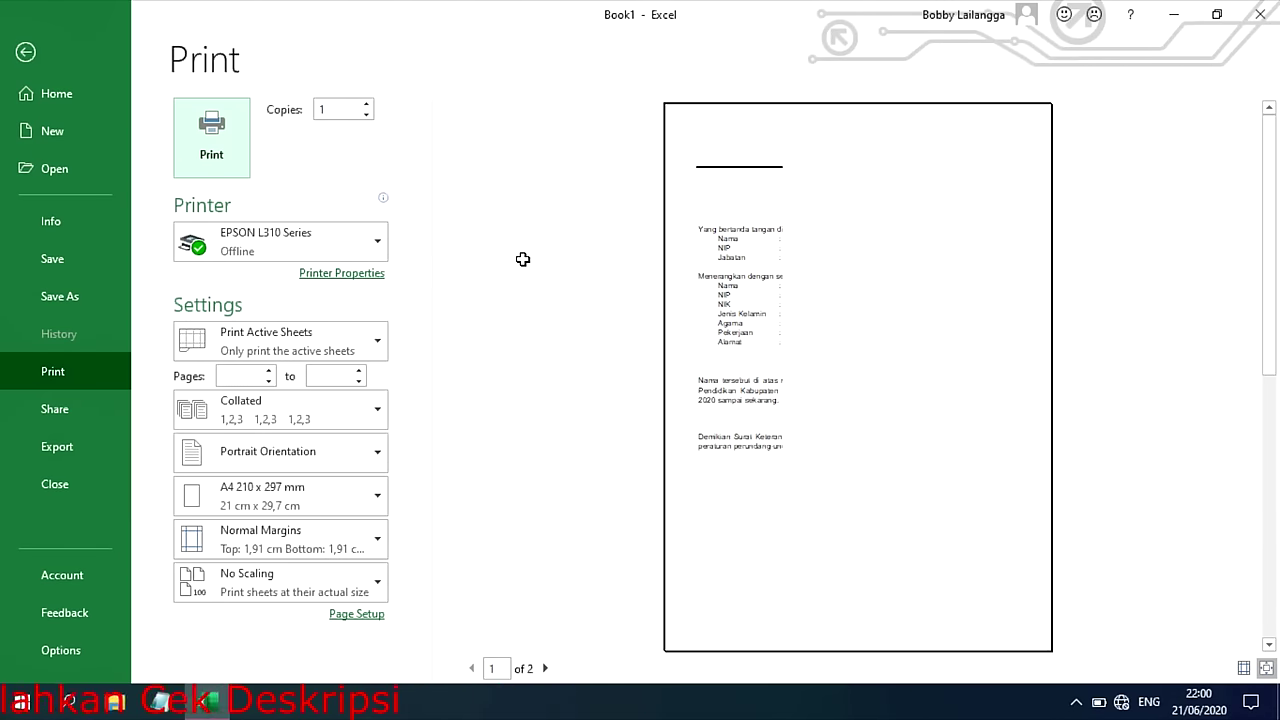
key(Escape)
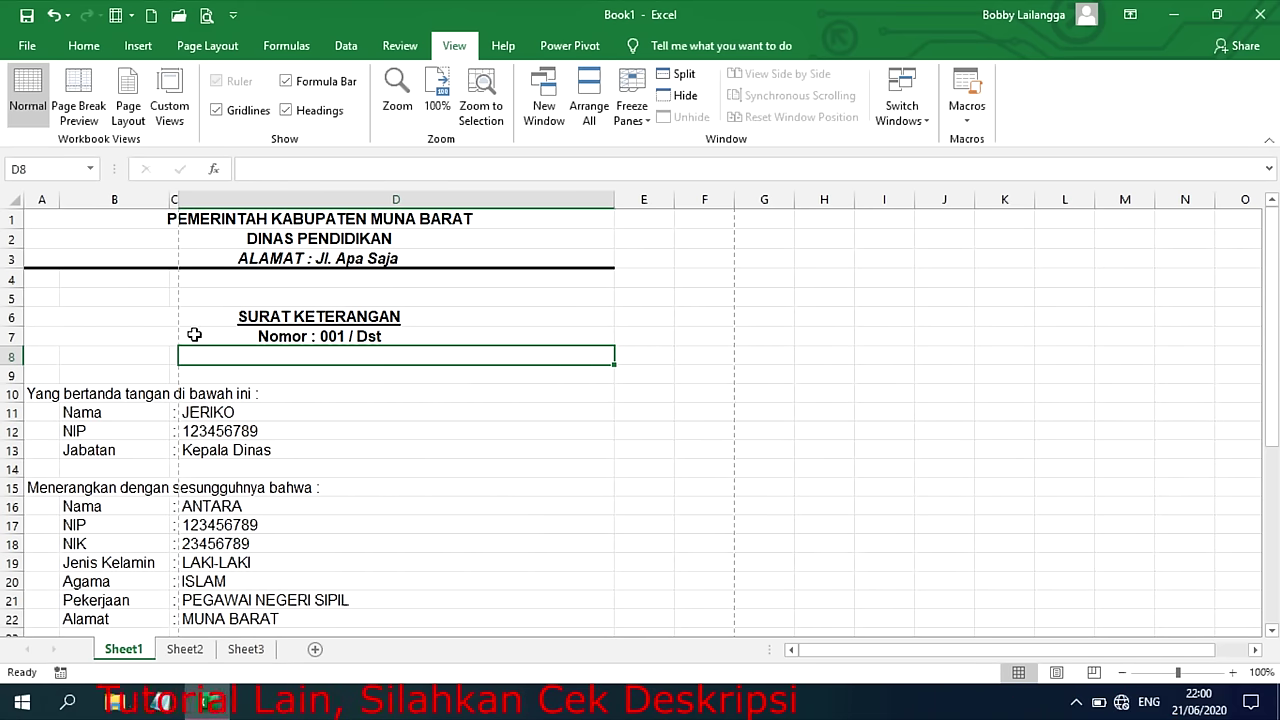
- Narrow column D slightly and confirm in Page Layout view that the letter fits one page
drag(614, 200, 575, 203)
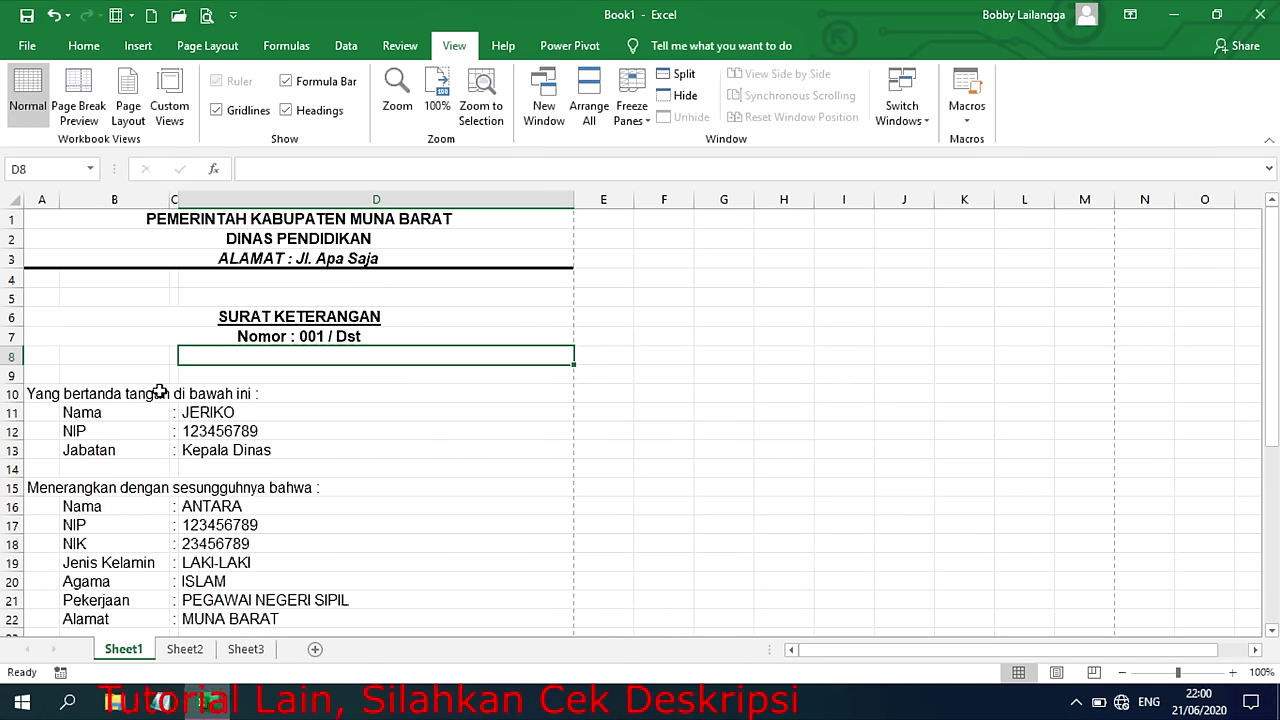
click(131, 112)
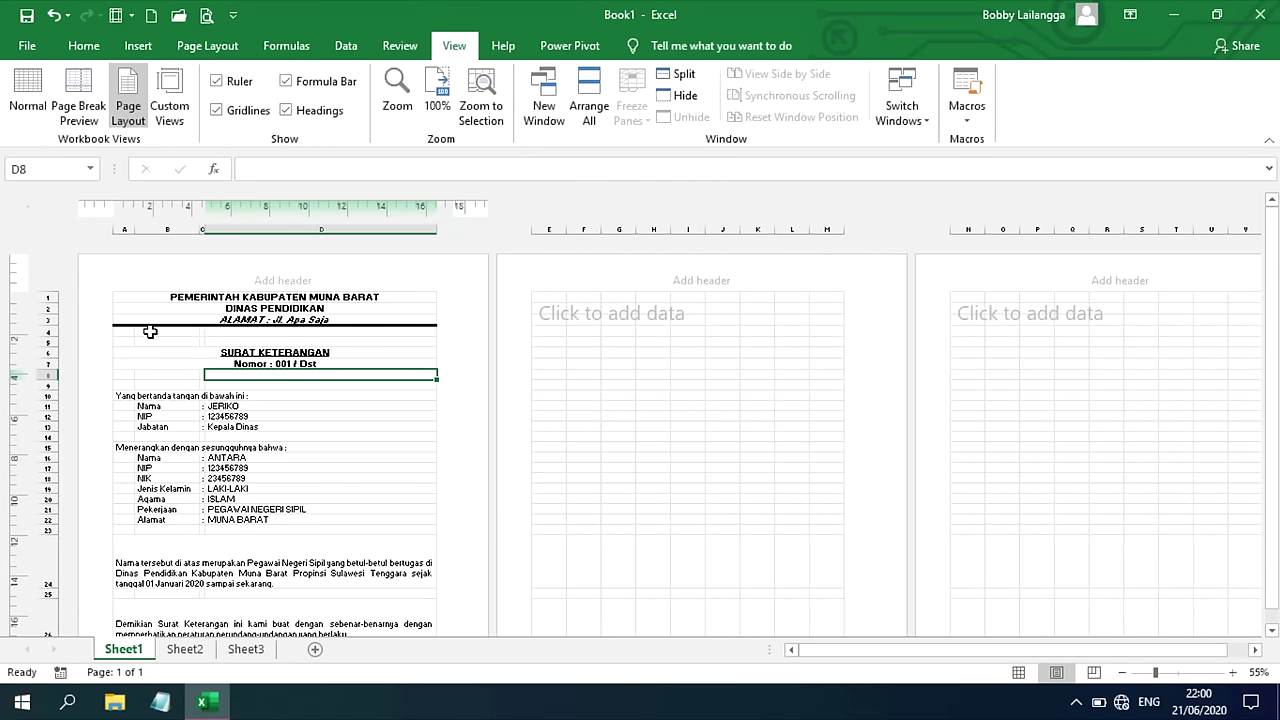
scroll(295, 400, down, 3)
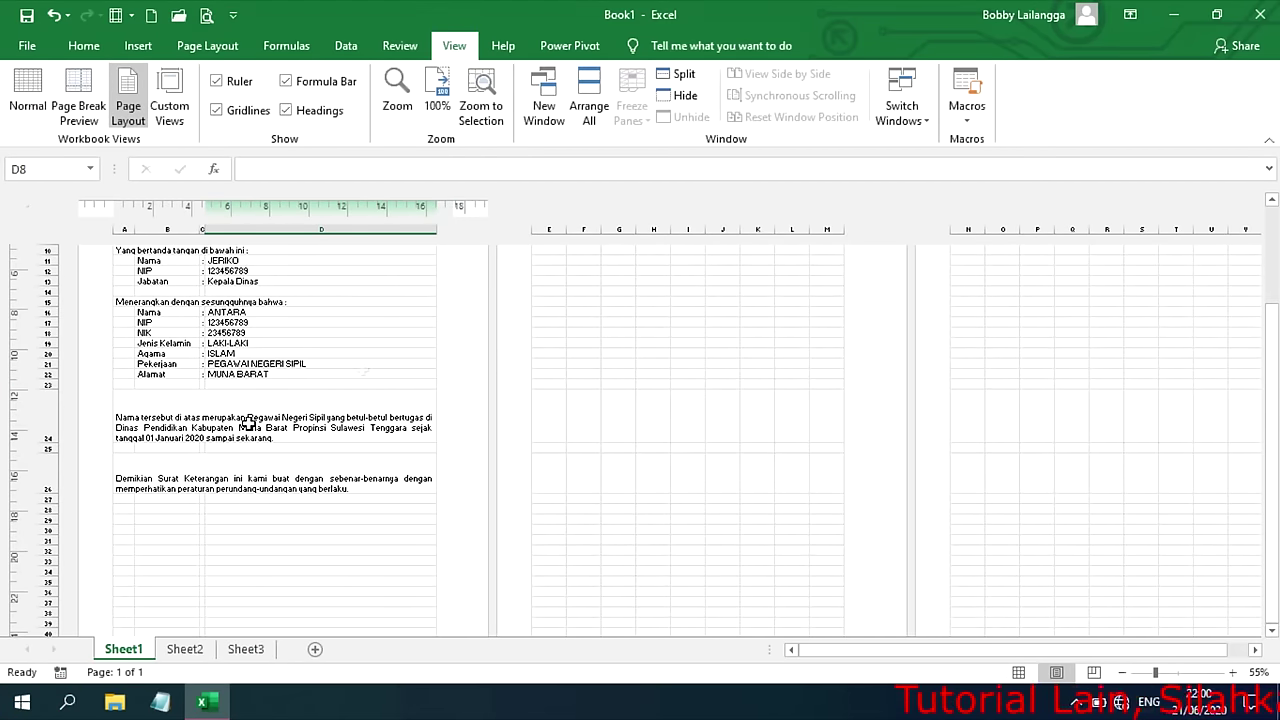
scroll(215, 322, up, 3)
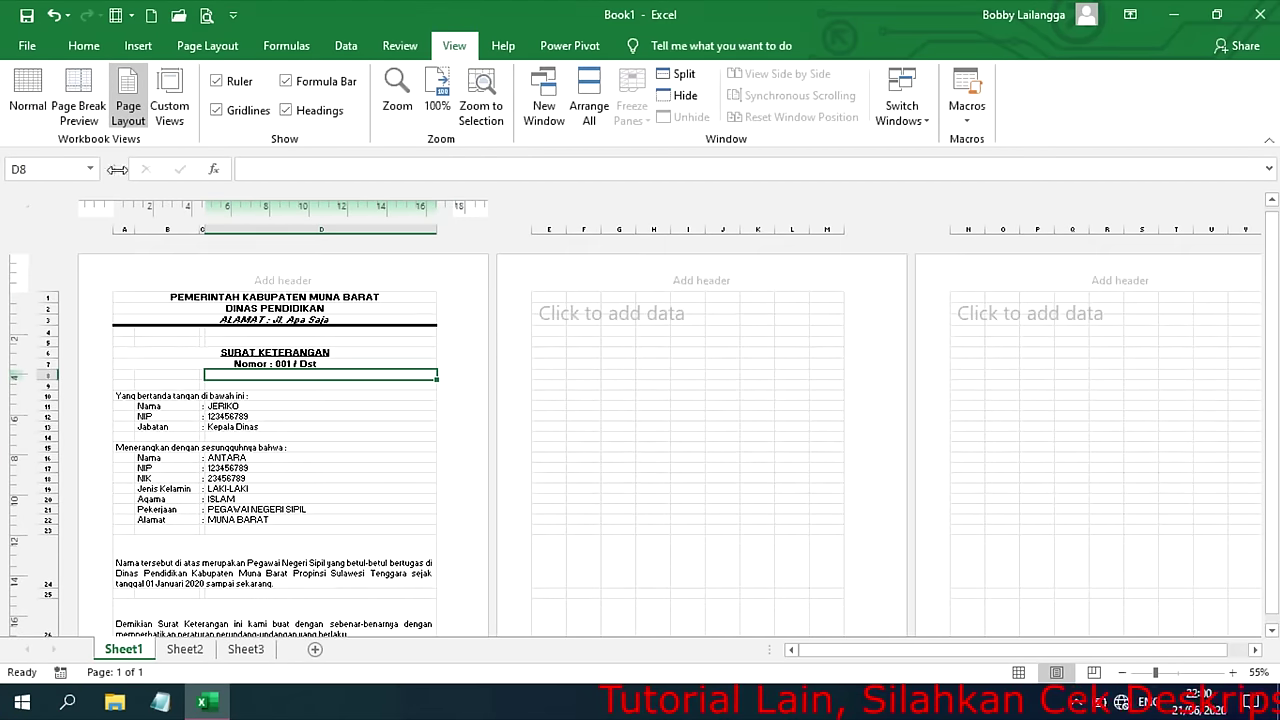
click(40, 92)
scroll(450, 420, down, 7)
click(450, 410)
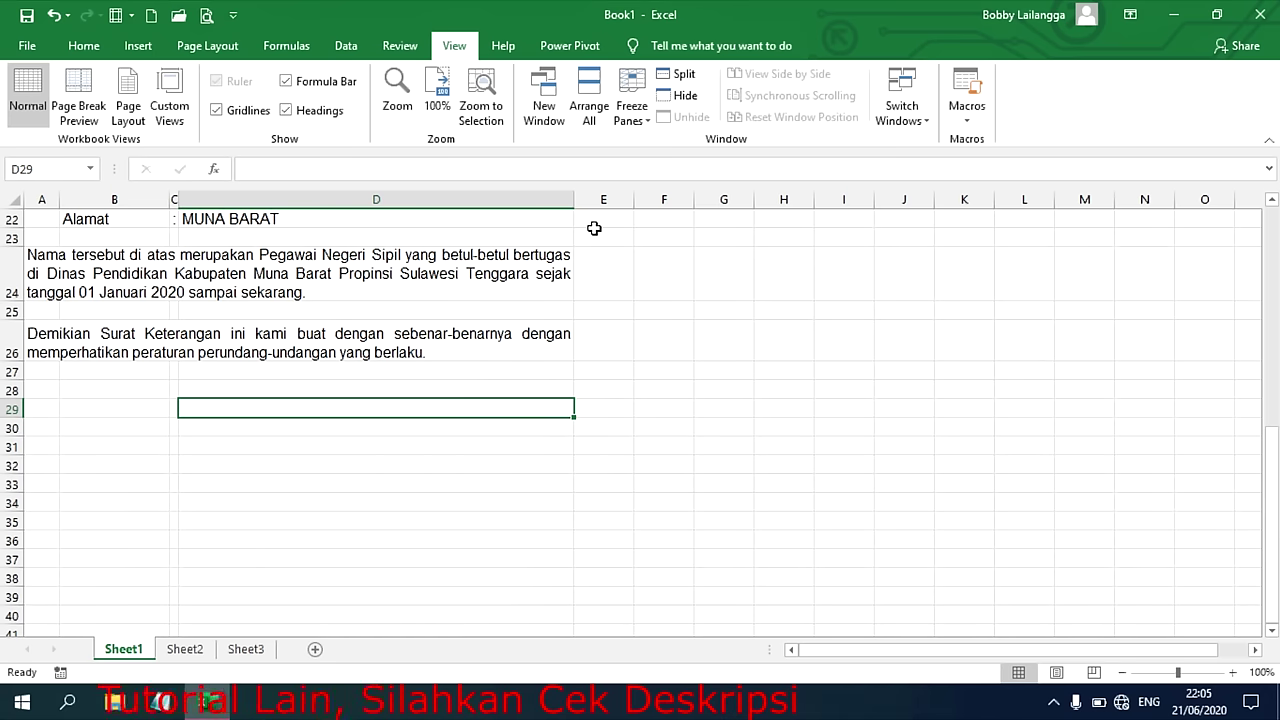
- Insert a blank column E after D and narrow columns D and E so paragraphs rewrap
right_click(605, 199)
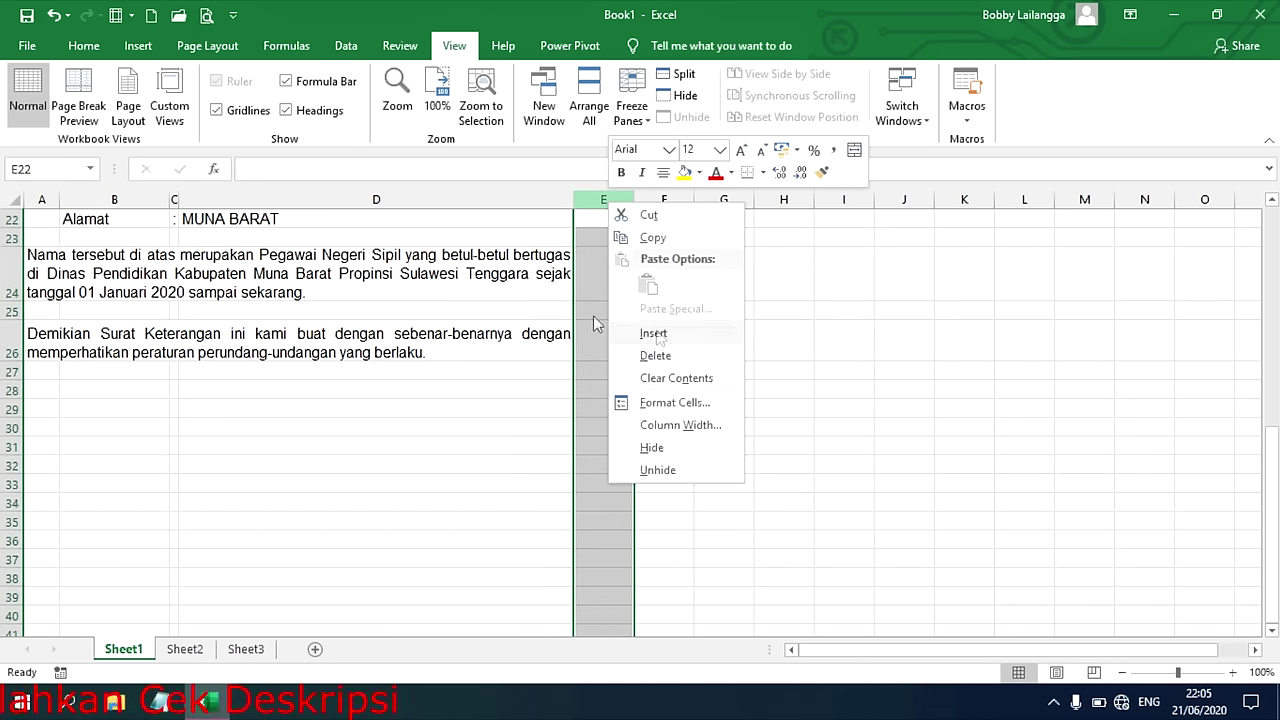
click(656, 334)
drag(568, 192, 568, 192)
drag(325, 233, 325, 233)
mouse_move(727, 200)
mouse_down()
mouse_move(600, 240)
mouse_move(592, 214)
mouse_up()
click(568, 311)
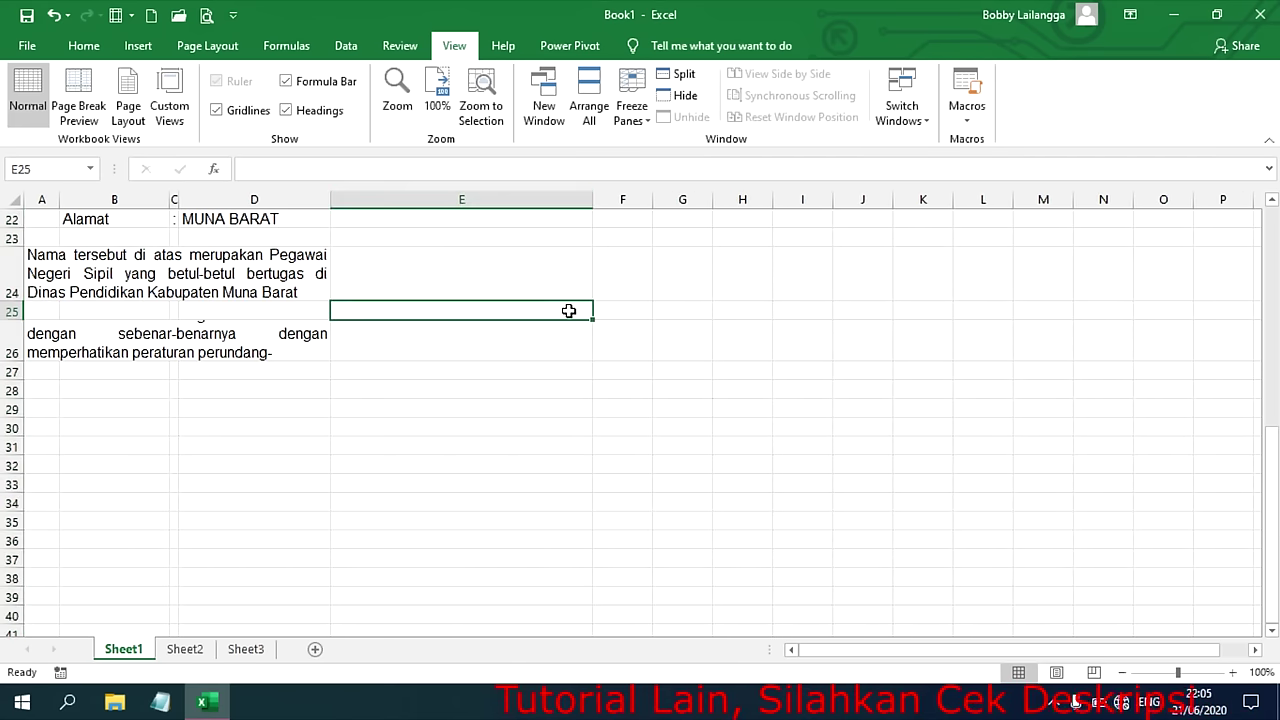
scroll(568, 311, up, 5)
scroll(526, 340, up, 2)
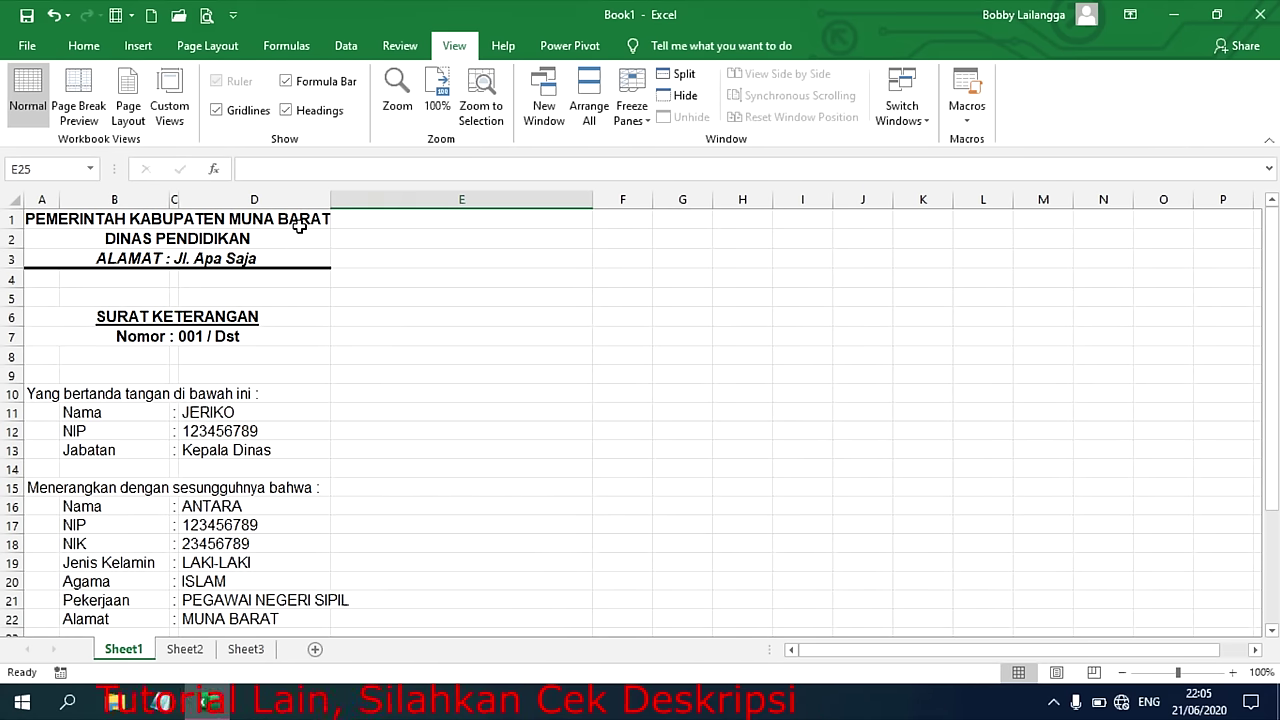
- Merge and centre the header lines in rows 1 to 3 across columns A to E
drag(42, 218, 500, 218)
click(84, 46)
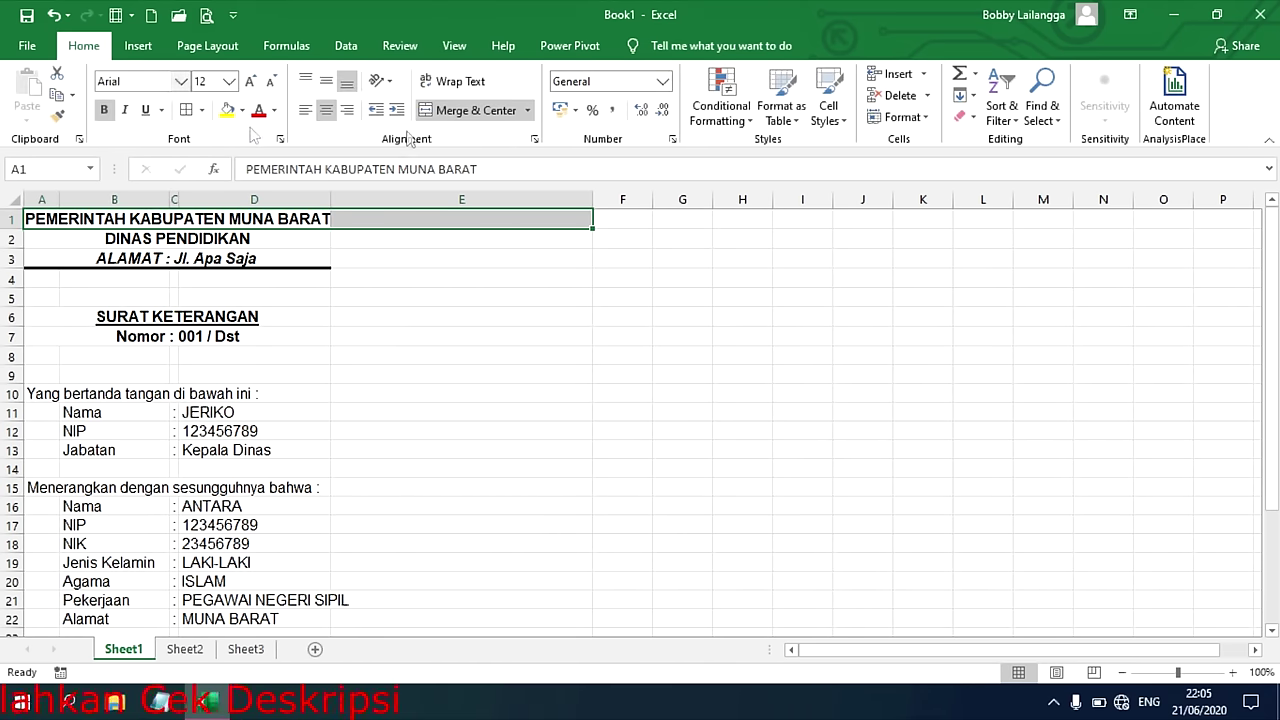
click(470, 110)
drag(351, 243, 233, 237)
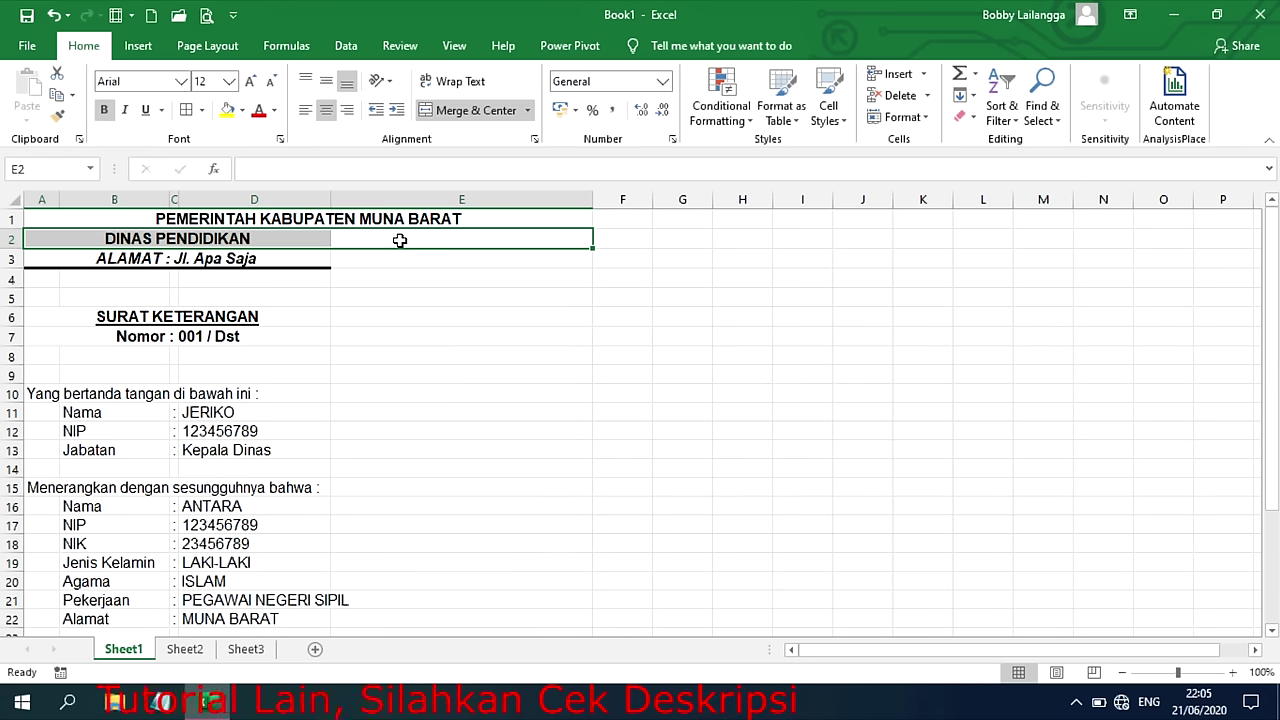
key(F4)
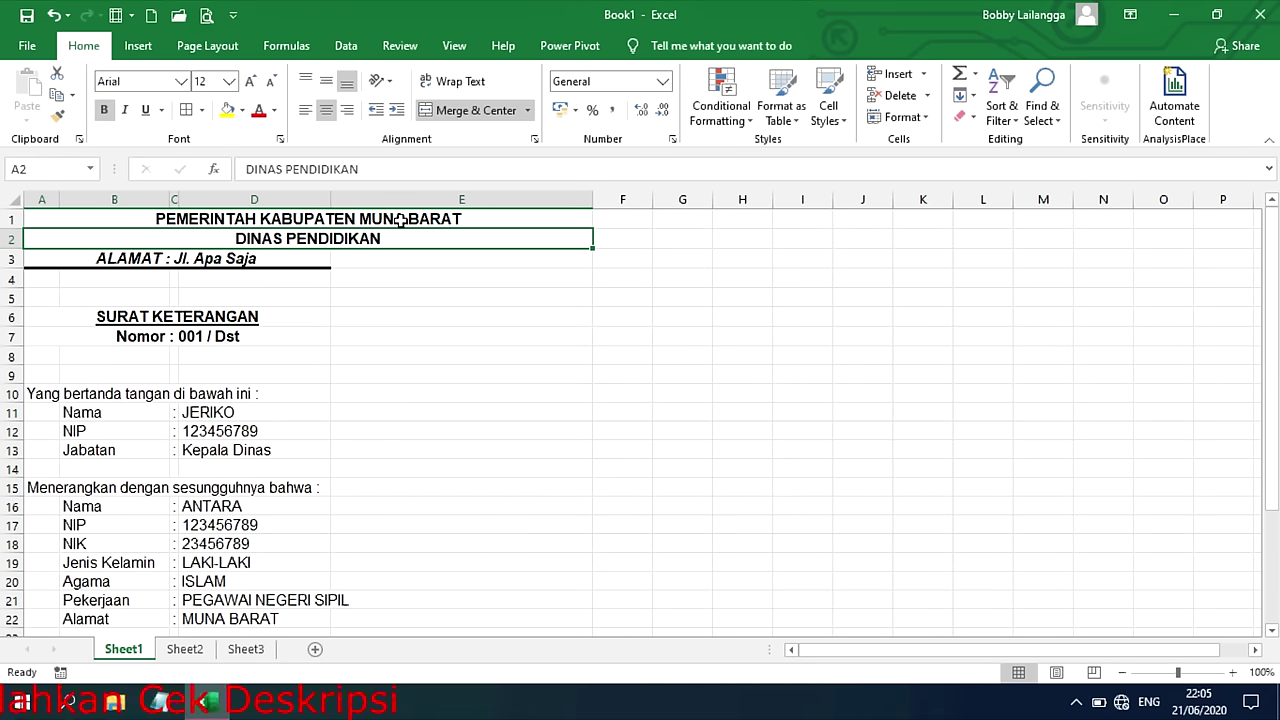
drag(351, 256, 236, 252)
key(F4)
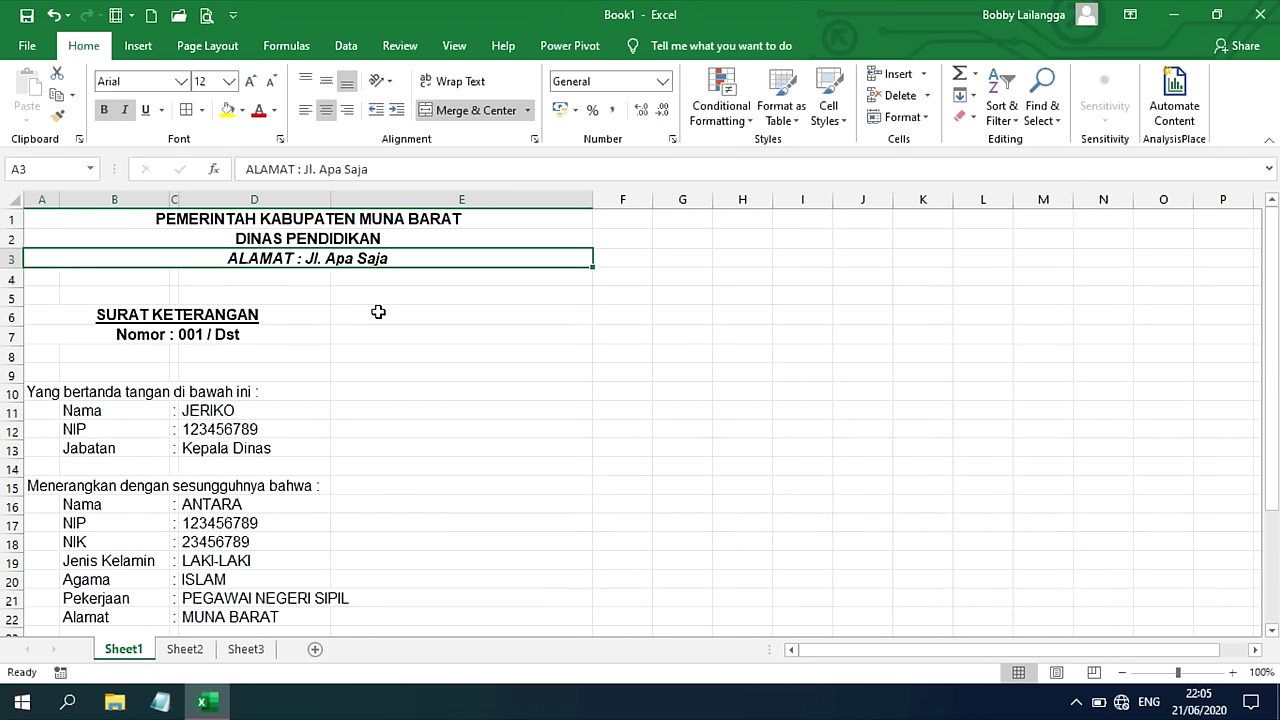
- Merge and centre the SURAT KETERANGAN title and Nomor line in rows 6 and 7
drag(337, 318, 42, 316)
key(F4)
drag(350, 344, 40, 334)
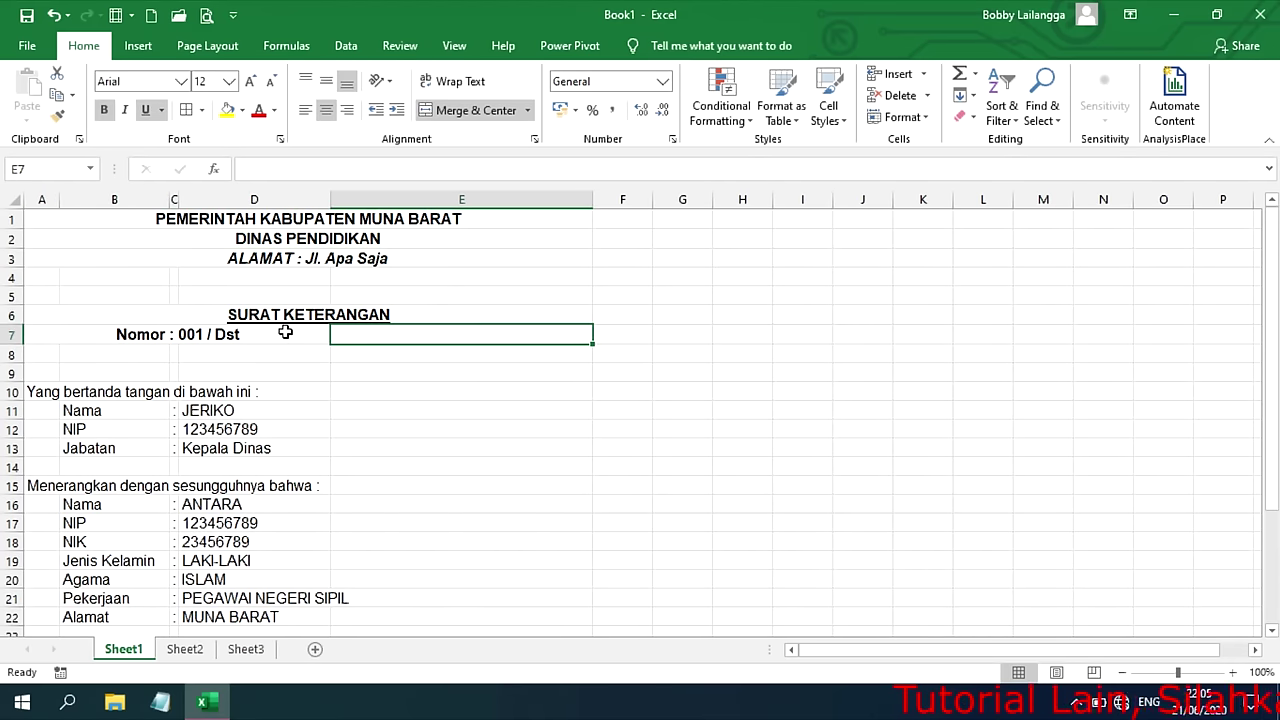
key(F4)
- Merge the two body paragraphs in rows 24 and 26 across columns A to E
scroll(445, 387, down, 1)
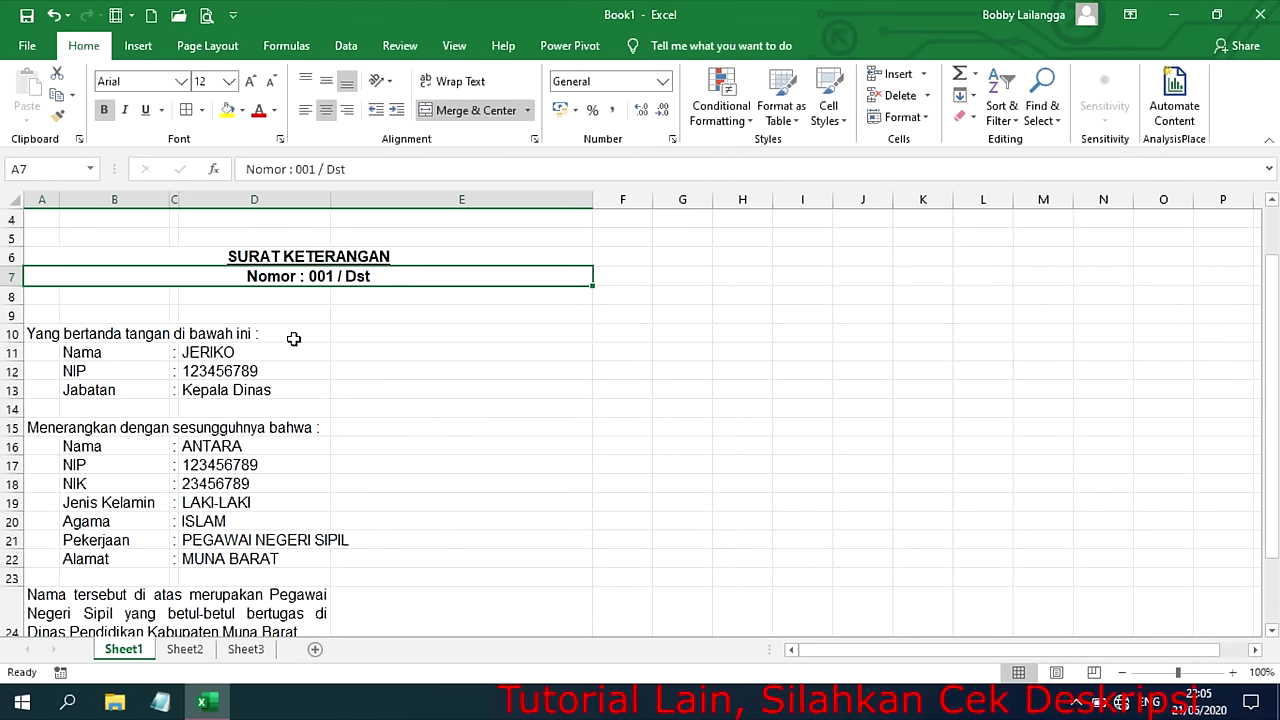
scroll(389, 349, down, 2)
scroll(400, 378, down, 1)
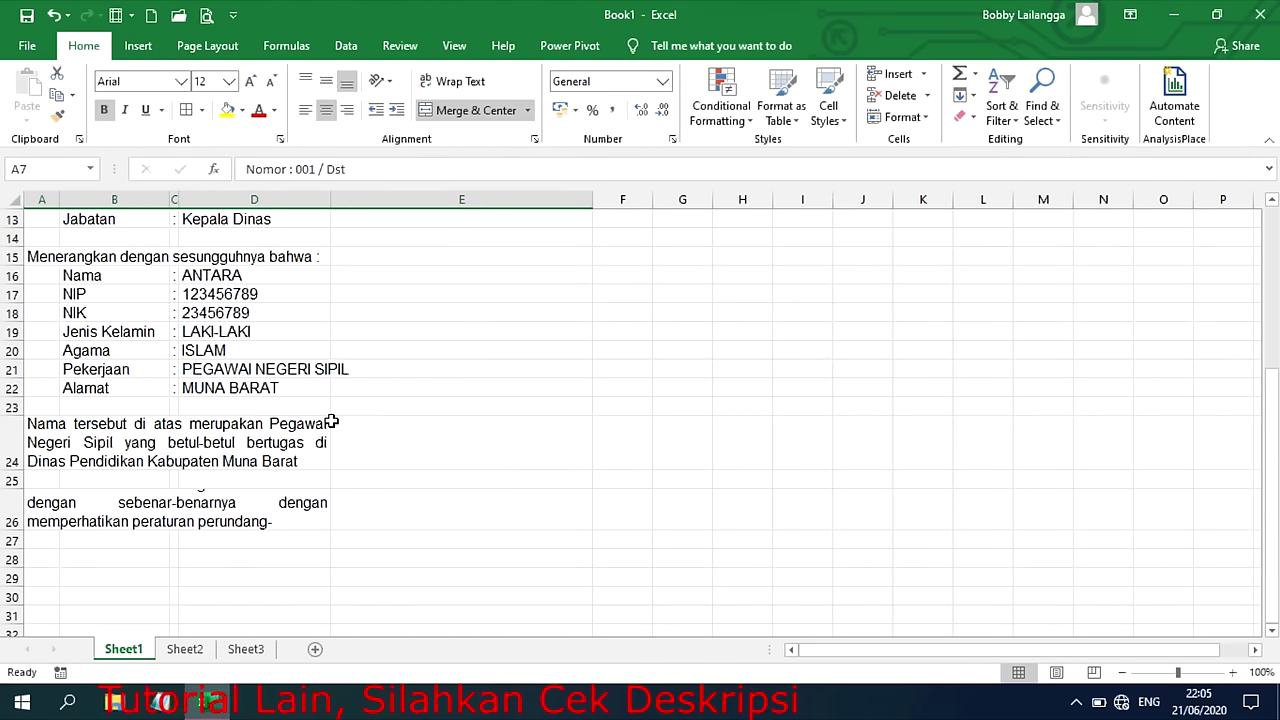
drag(345, 440, 243, 449)
key(F4)
click(357, 499)
drag(357, 499, 266, 500)
key(F4)
drag(434, 451, 287, 503)
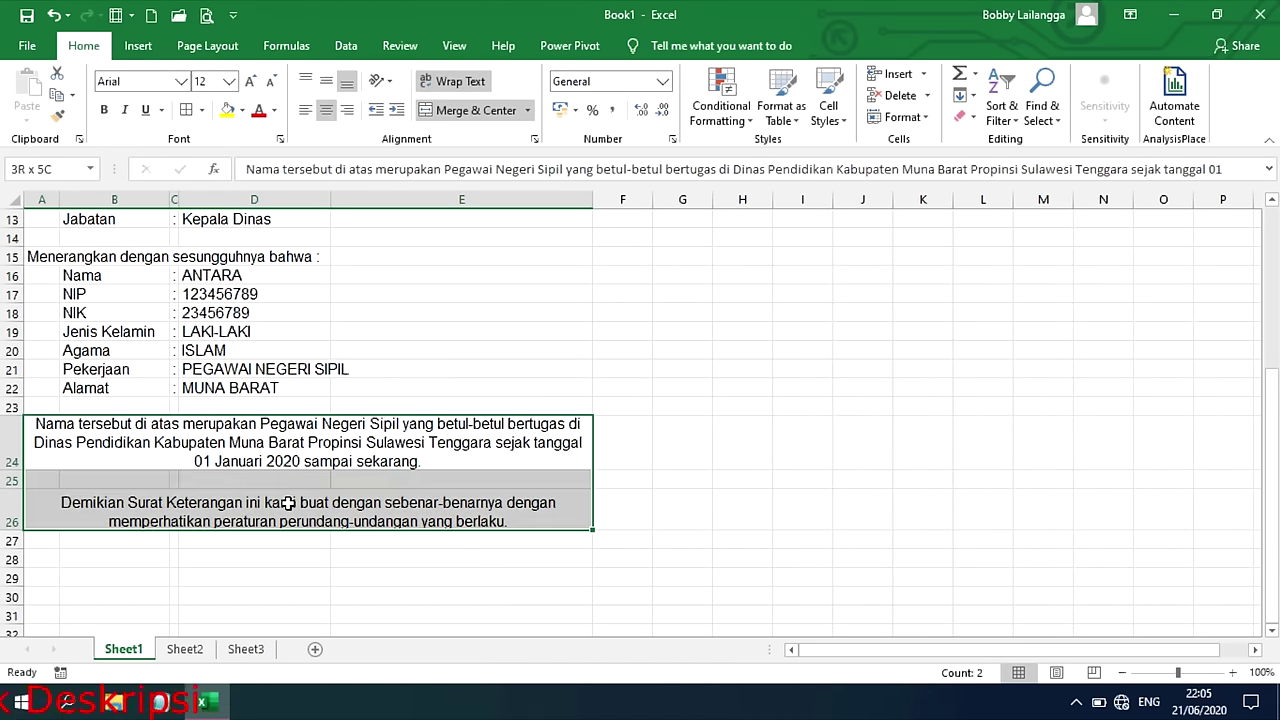
- Left-align the two paragraphs and add a bottom border under the address line in row 3
click(310, 117)
scroll(547, 355, up, 4)
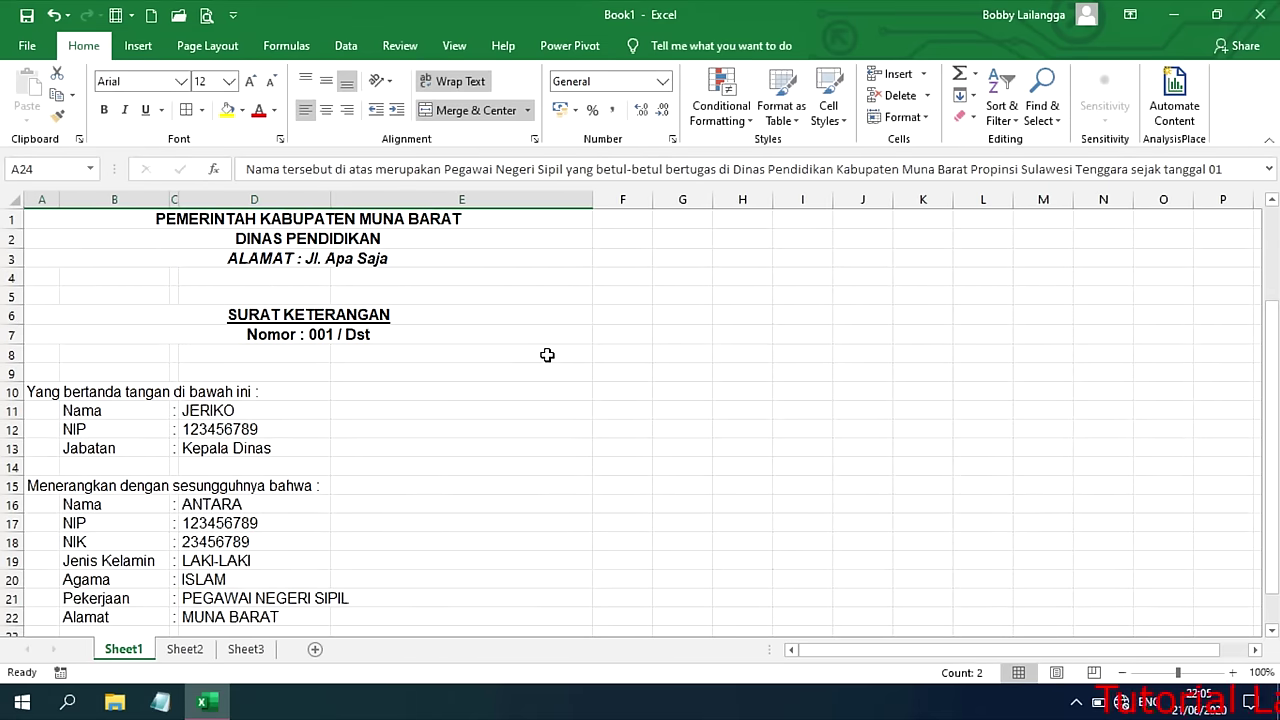
click(304, 256)
click(203, 110)
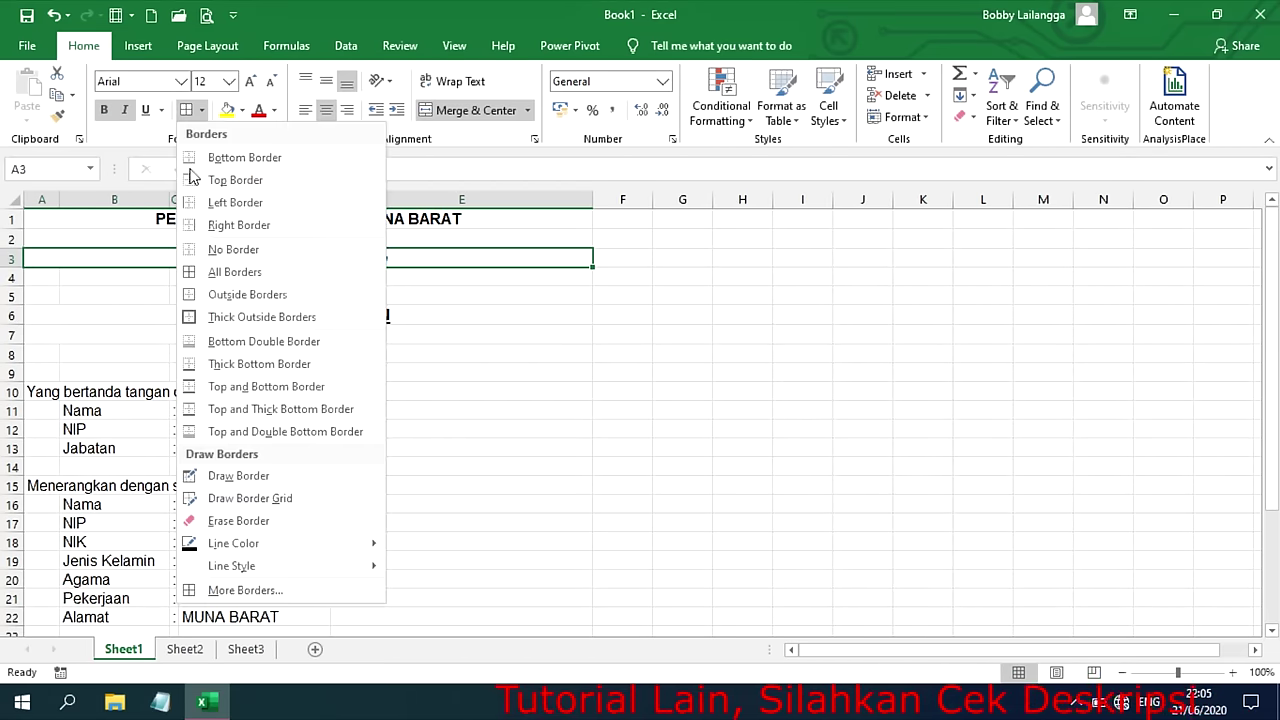
click(245, 157)
- Undo the last change and reselect the two paragraphs in rows 24 to 26
click(370, 316)
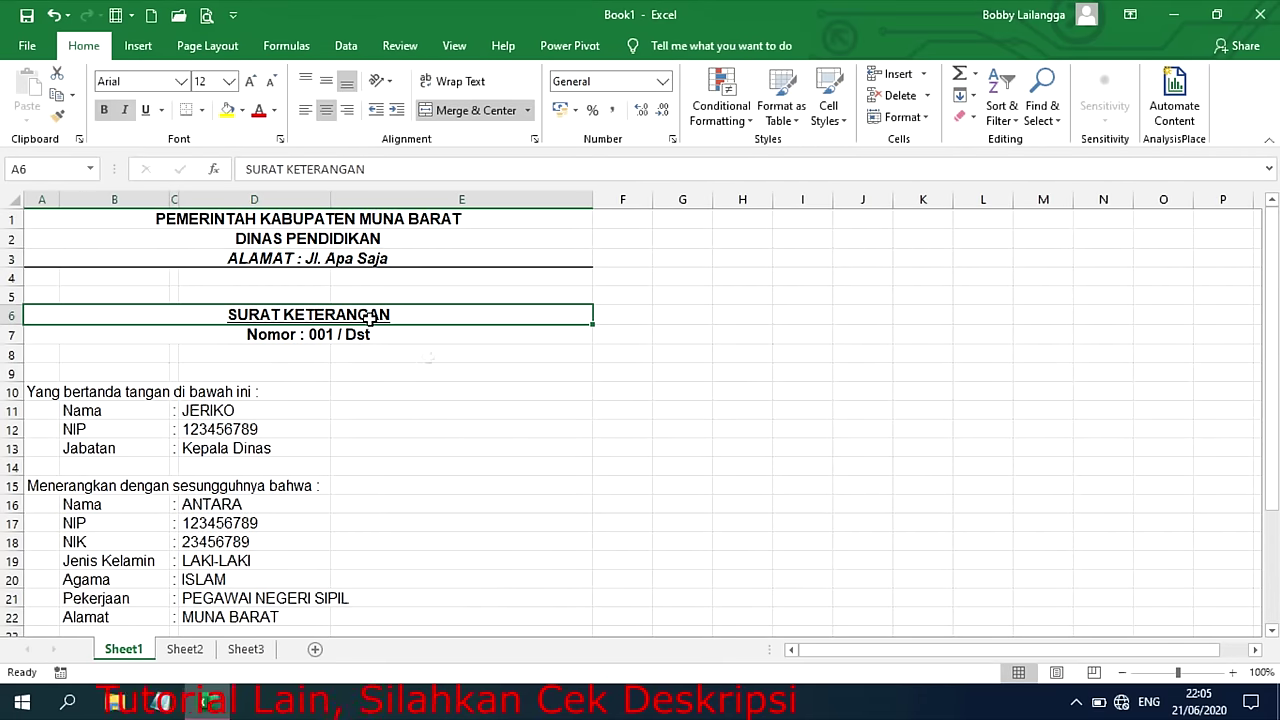
key(ctrl+z)
scroll(550, 355, down, 3)
scroll(480, 420, down, 3)
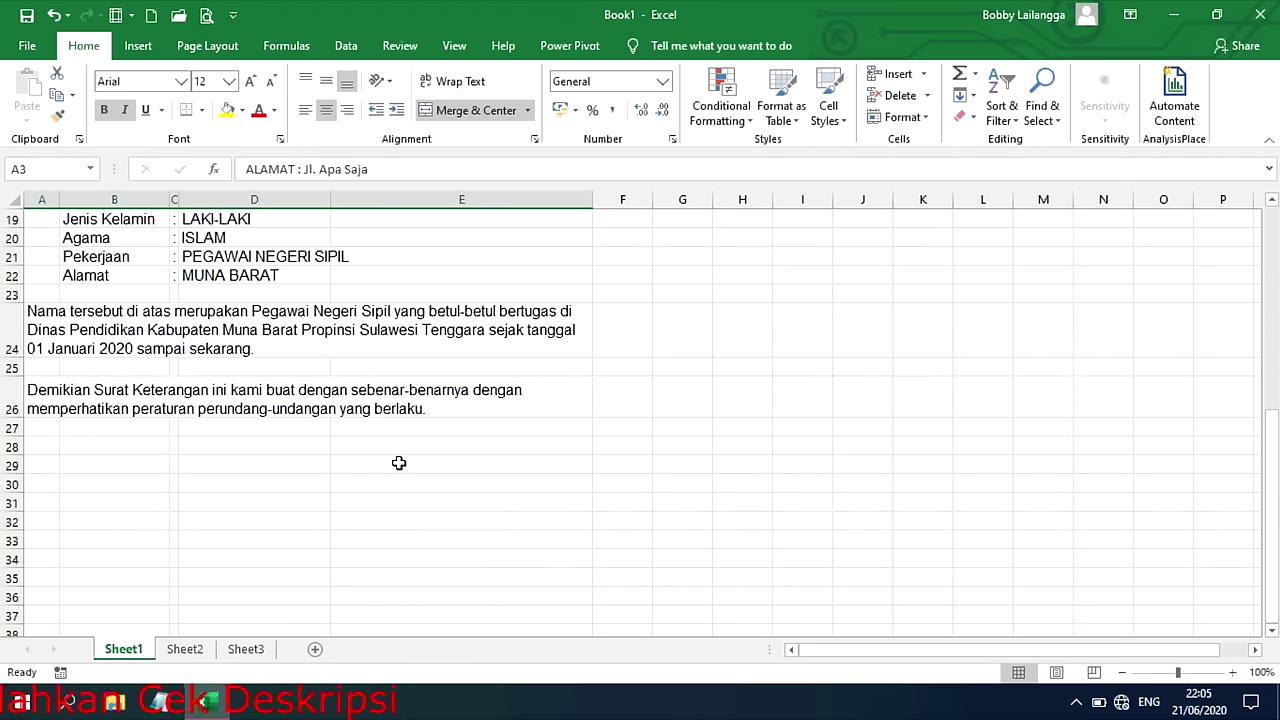
click(372, 465)
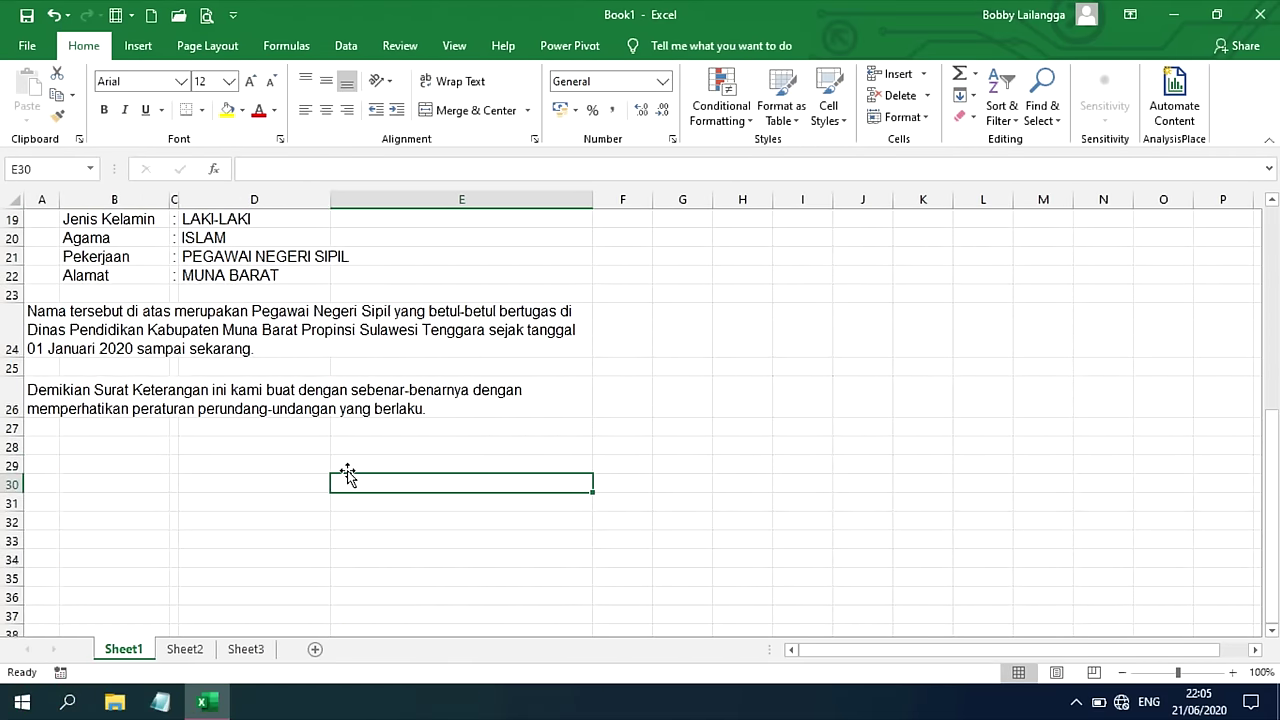
drag(449, 331, 487, 393)
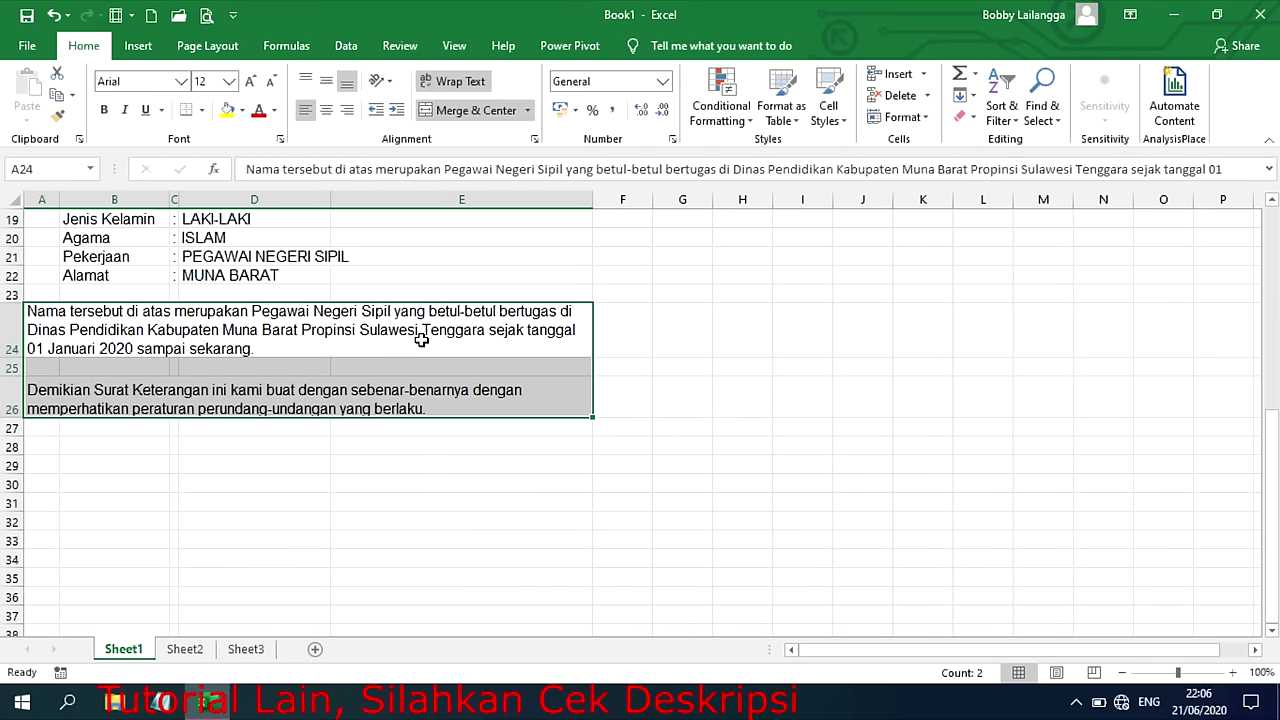
- Set the paragraphs in rows 24 and 26 to Justify horizontal alignment in Format Cells
right_click(482, 353)
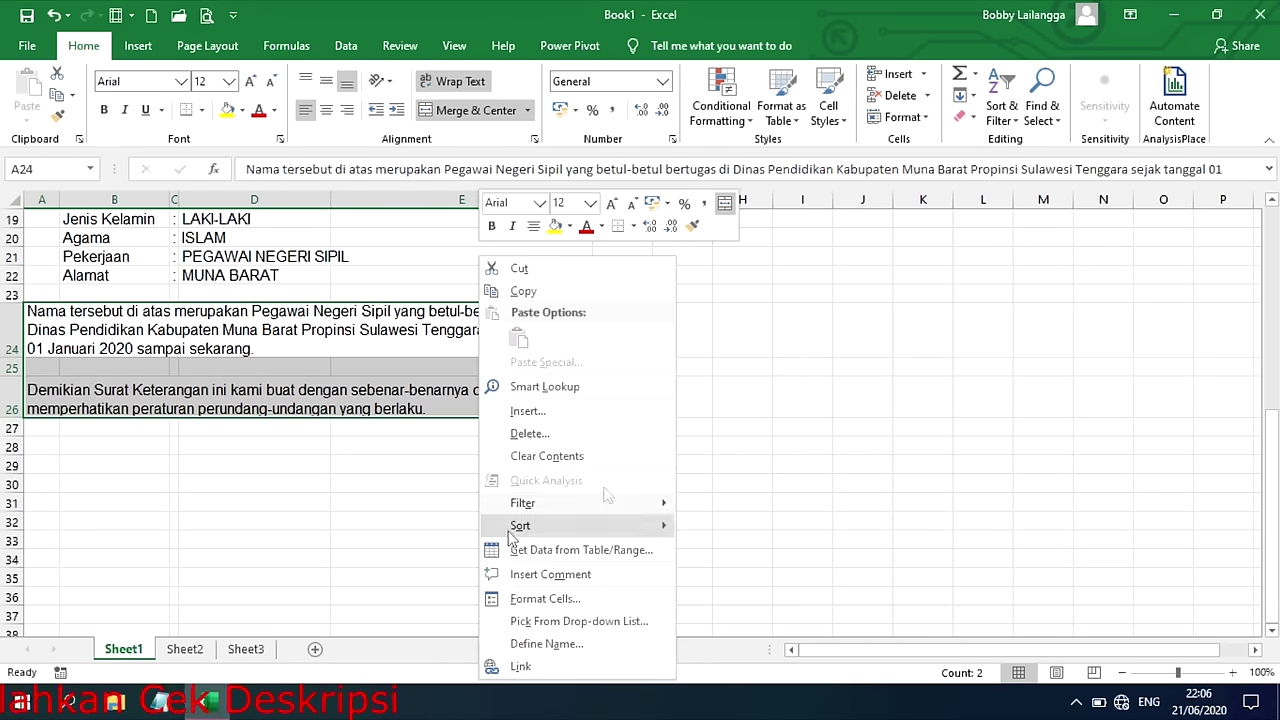
click(545, 598)
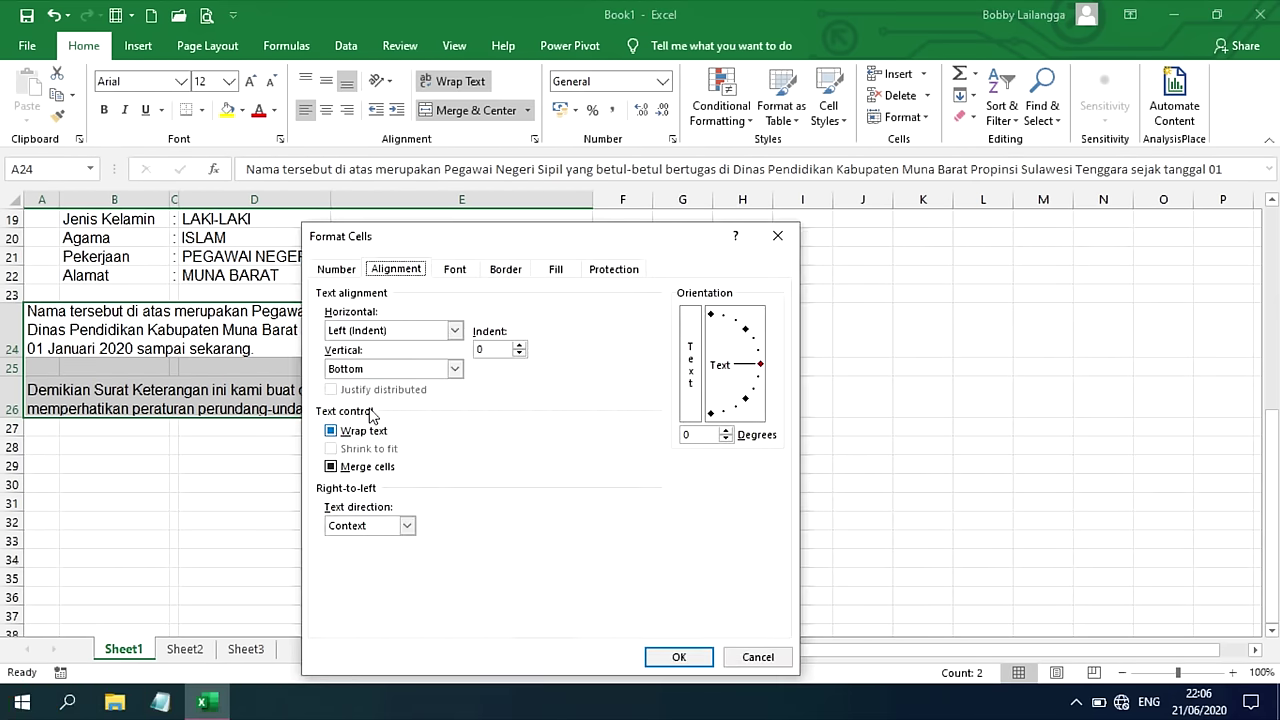
click(396, 333)
click(365, 410)
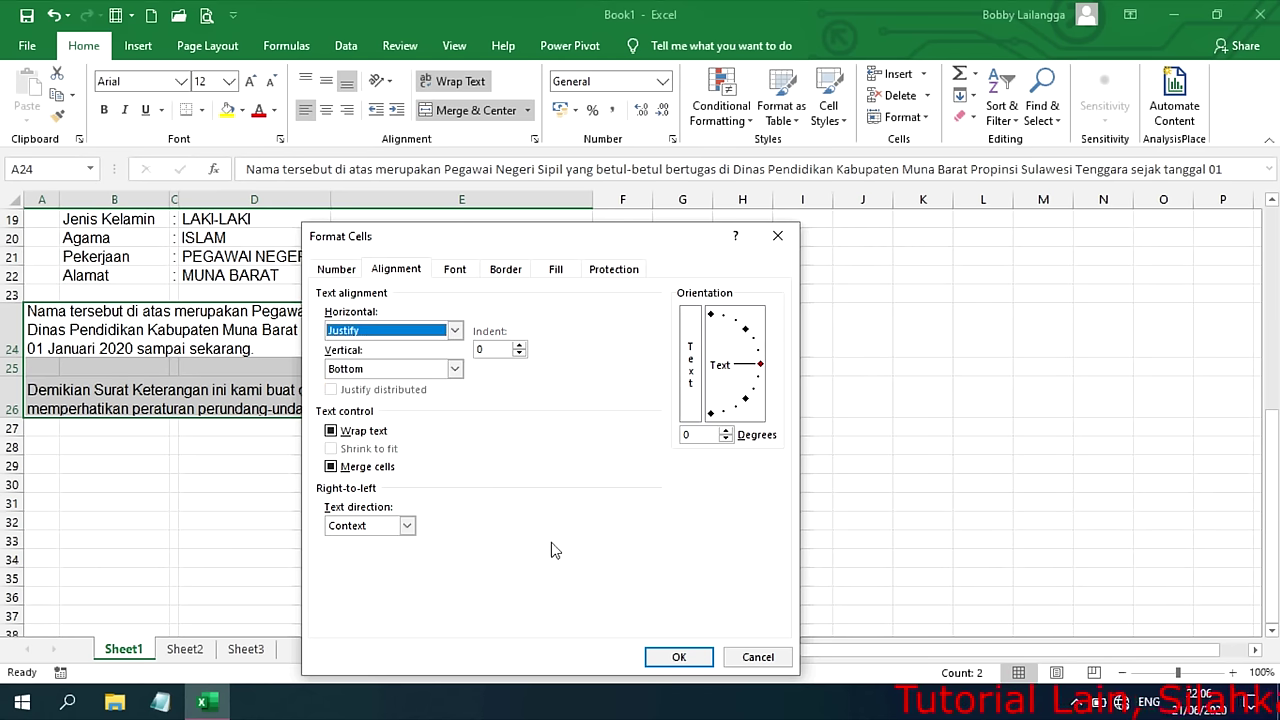
click(679, 657)
click(480, 445)
click(490, 325)
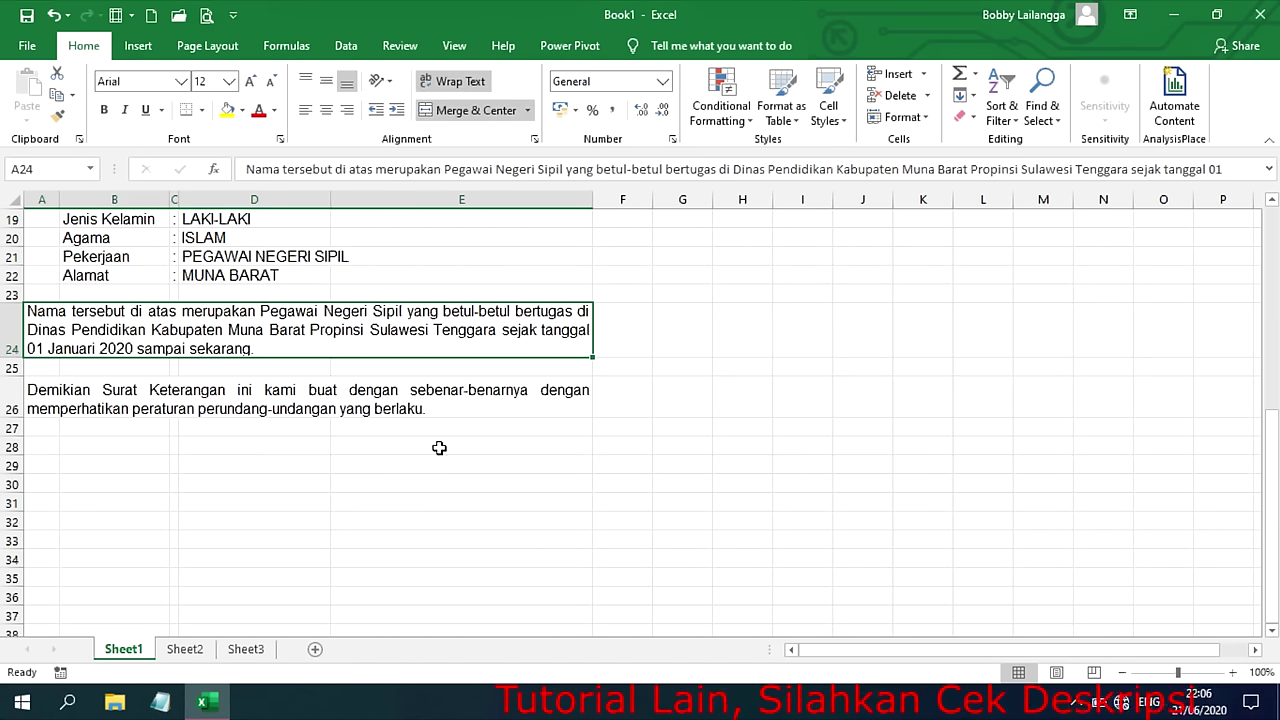
click(369, 476)
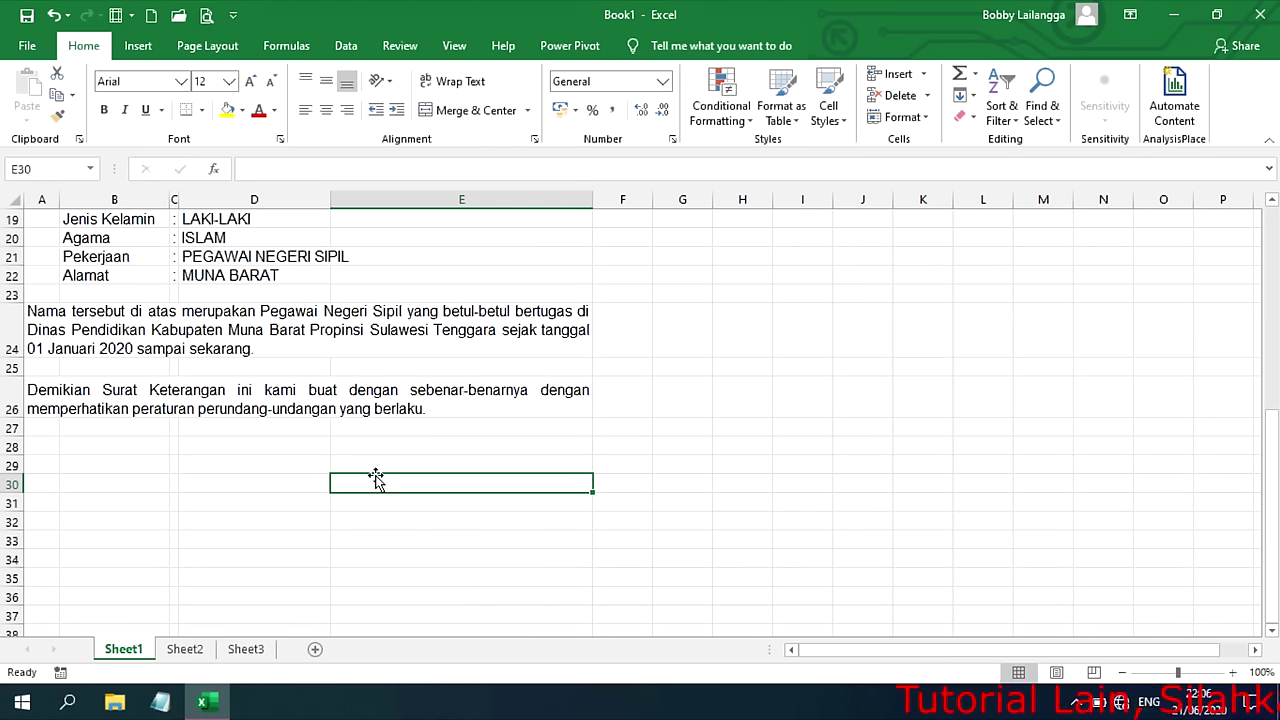
- Enter 'Muna Barat, 21 Juni 2020' in E30 and put =D13 (Kepala Dinas) in E32
text(Muna Barat, 21 Juni 2020)
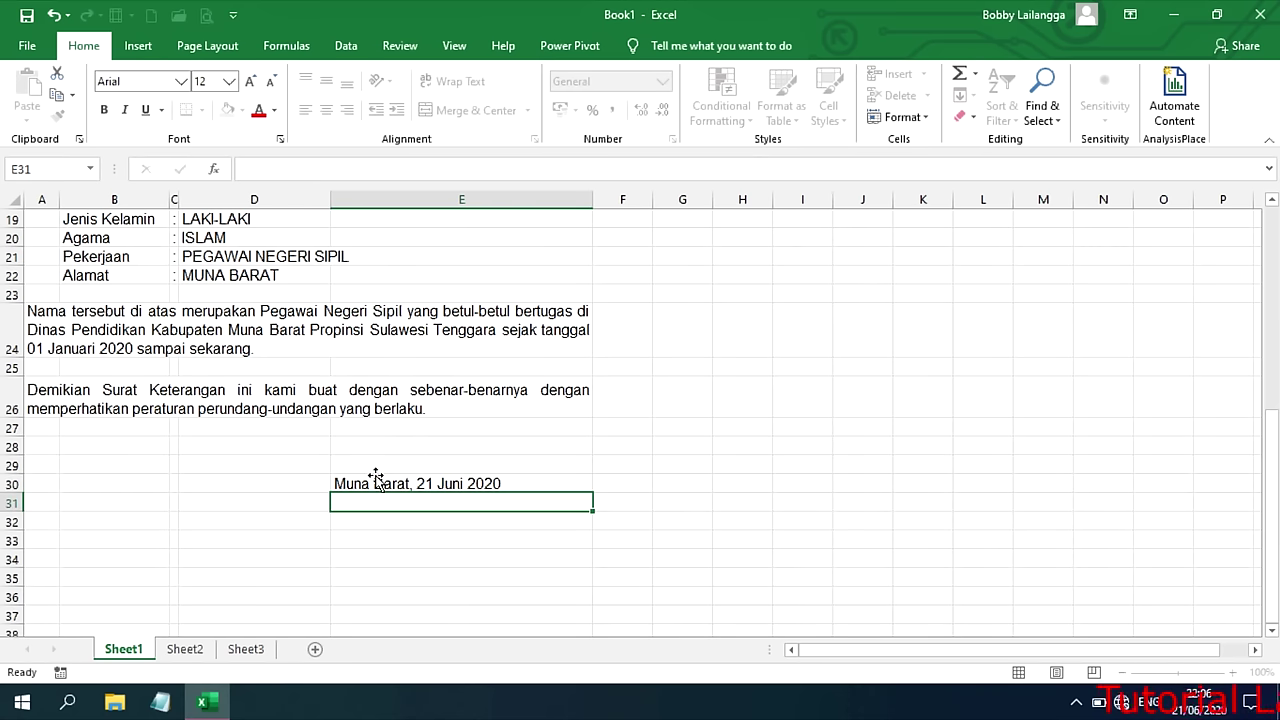
key(Return)
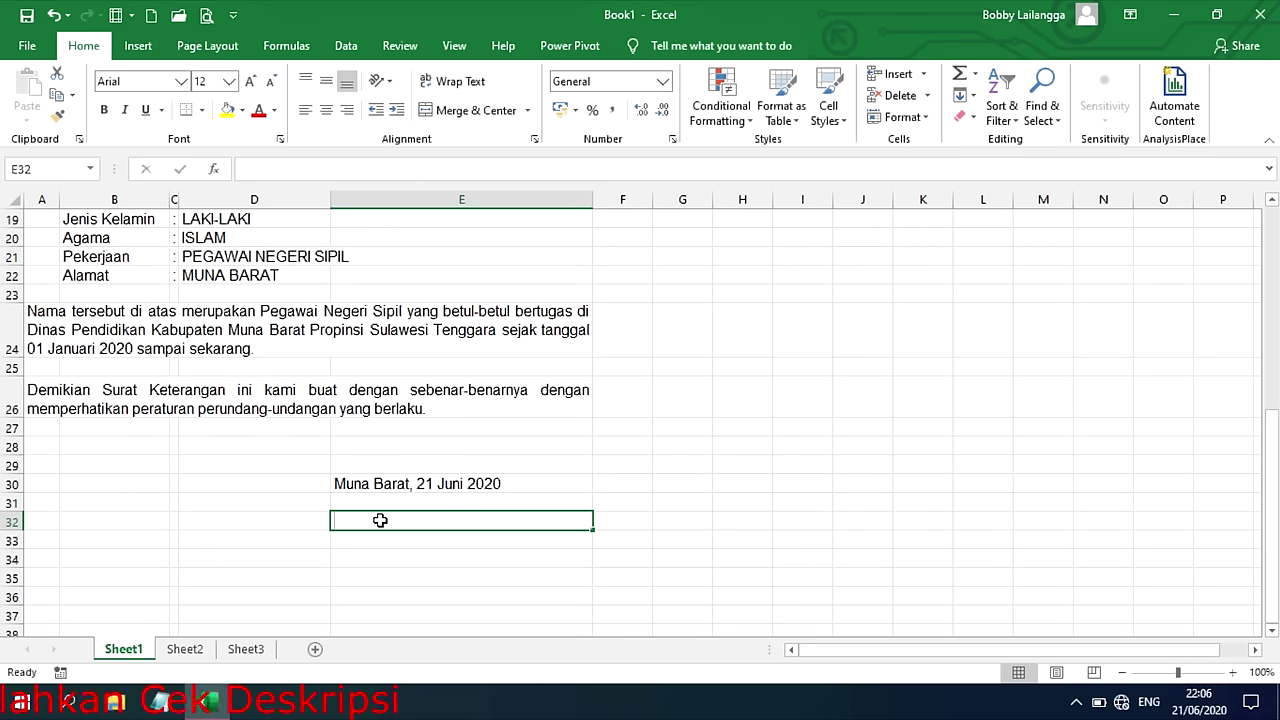
text(=)
scroll(752, 497, up, 4)
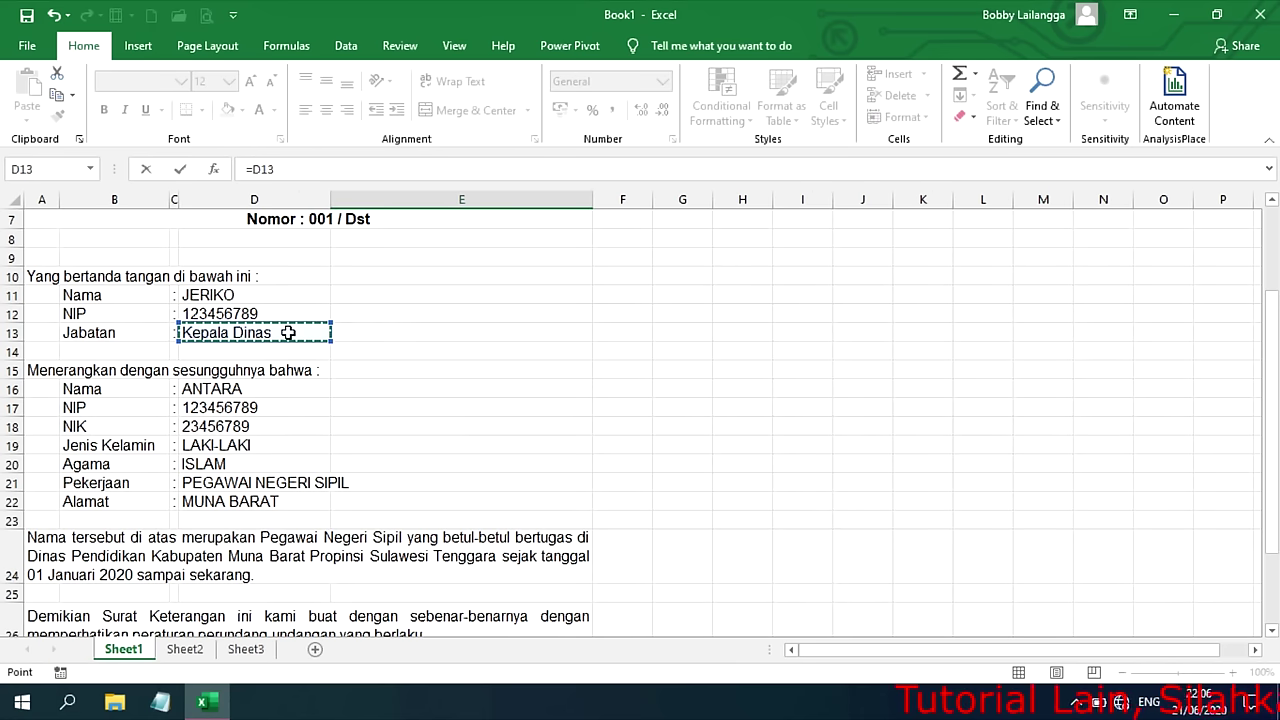
key(Return)
- Start a formula in E37 for the signer's name
scroll(495, 375, down, 4)
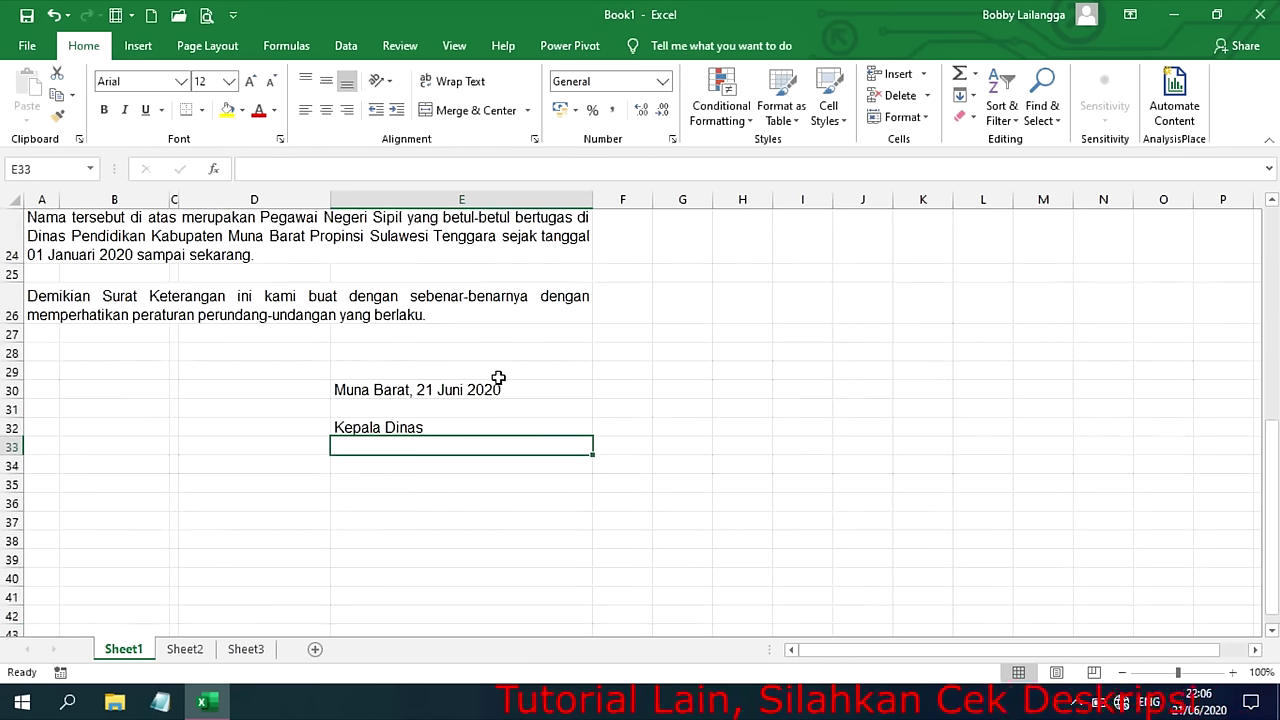
click(365, 519)
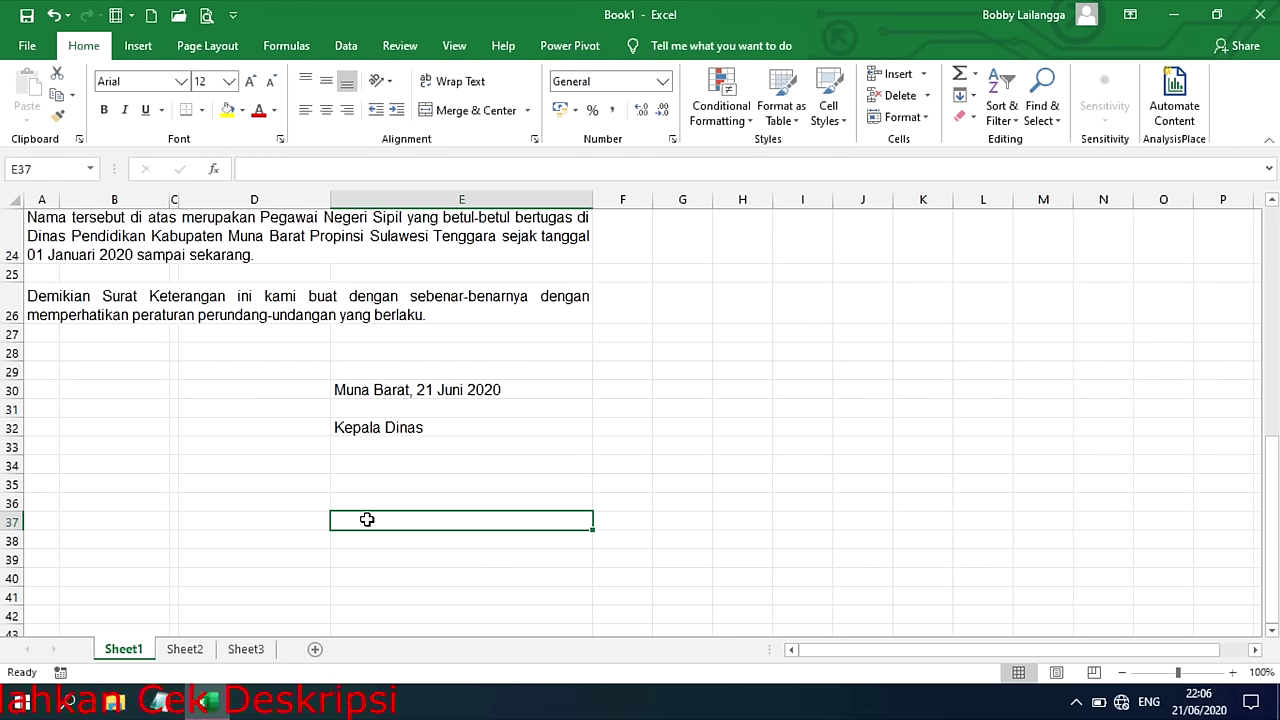
text(=)
scroll(368, 519, up, 4)
scroll(368, 519, up, 1)
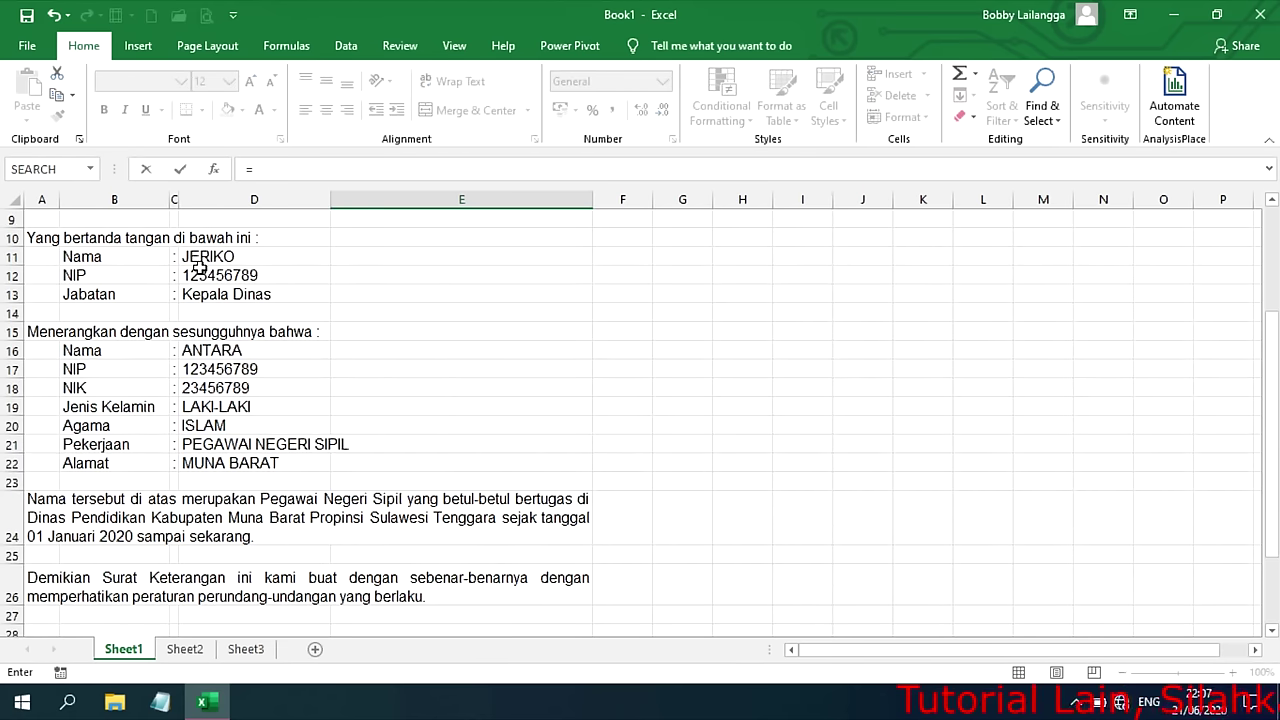
- Complete E37 as =D11 and enter ="NIP. "&D12 in E38
click(206, 256)
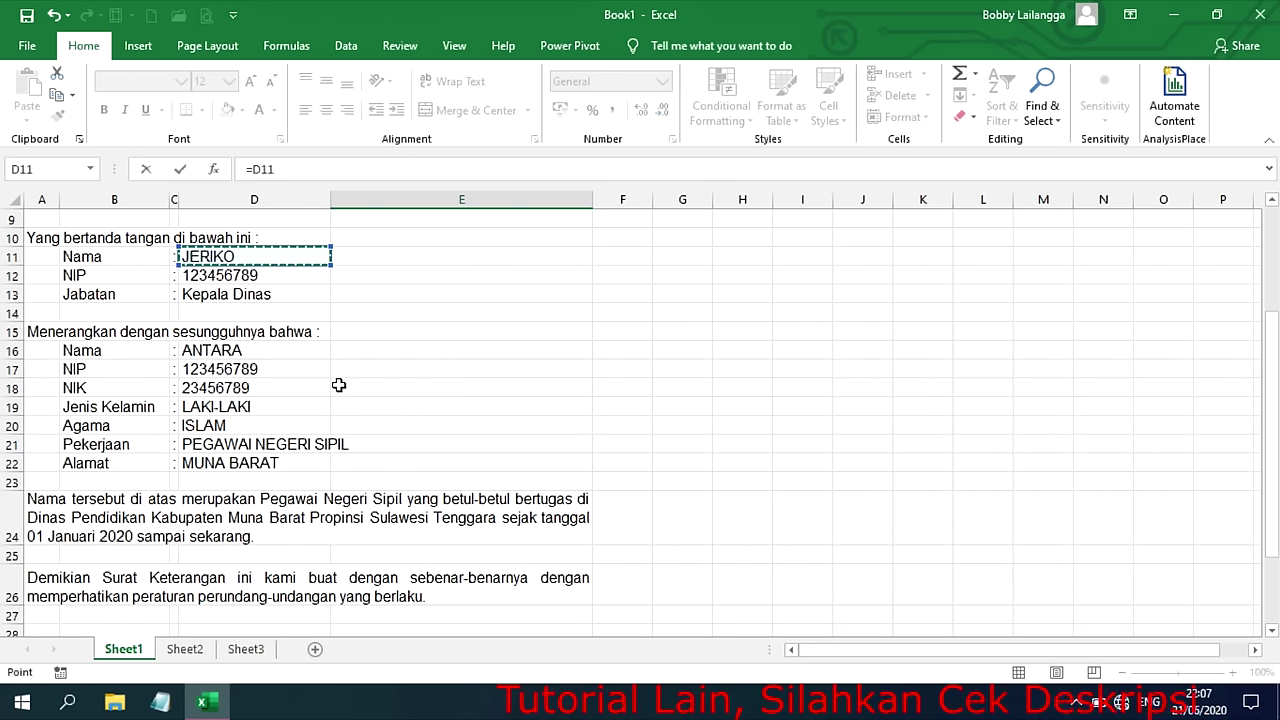
key(Return)
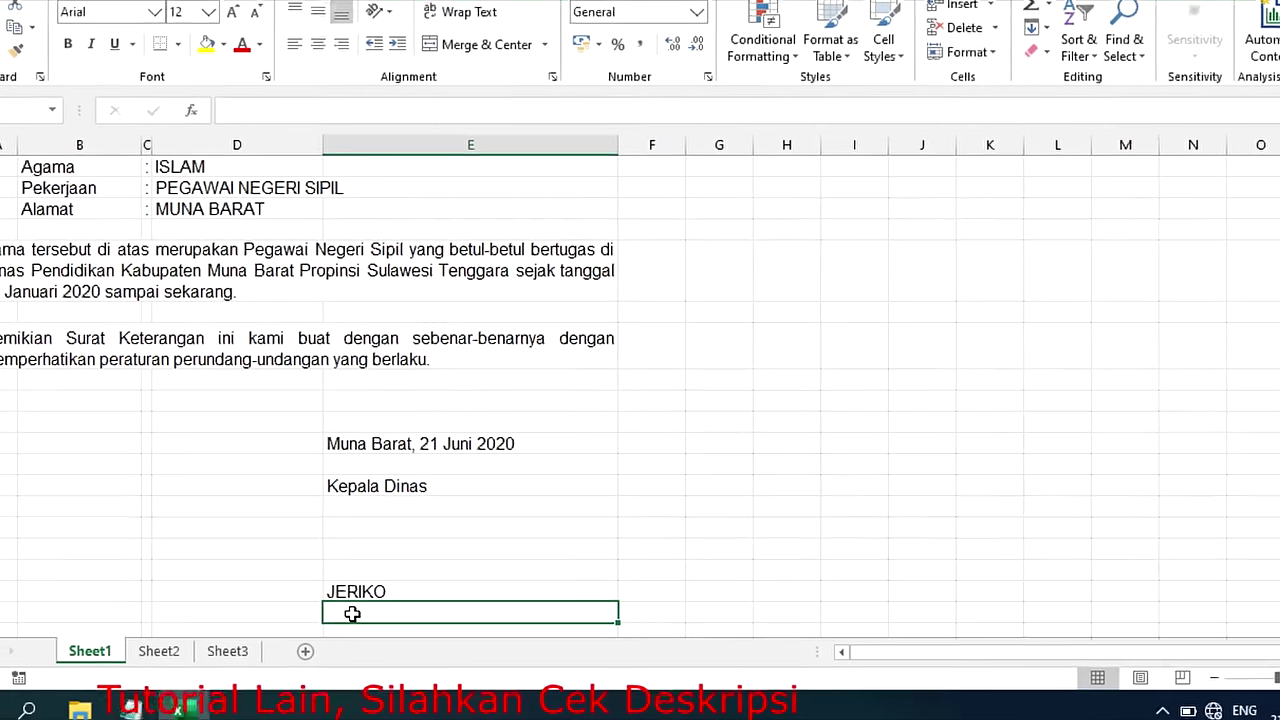
text(=)
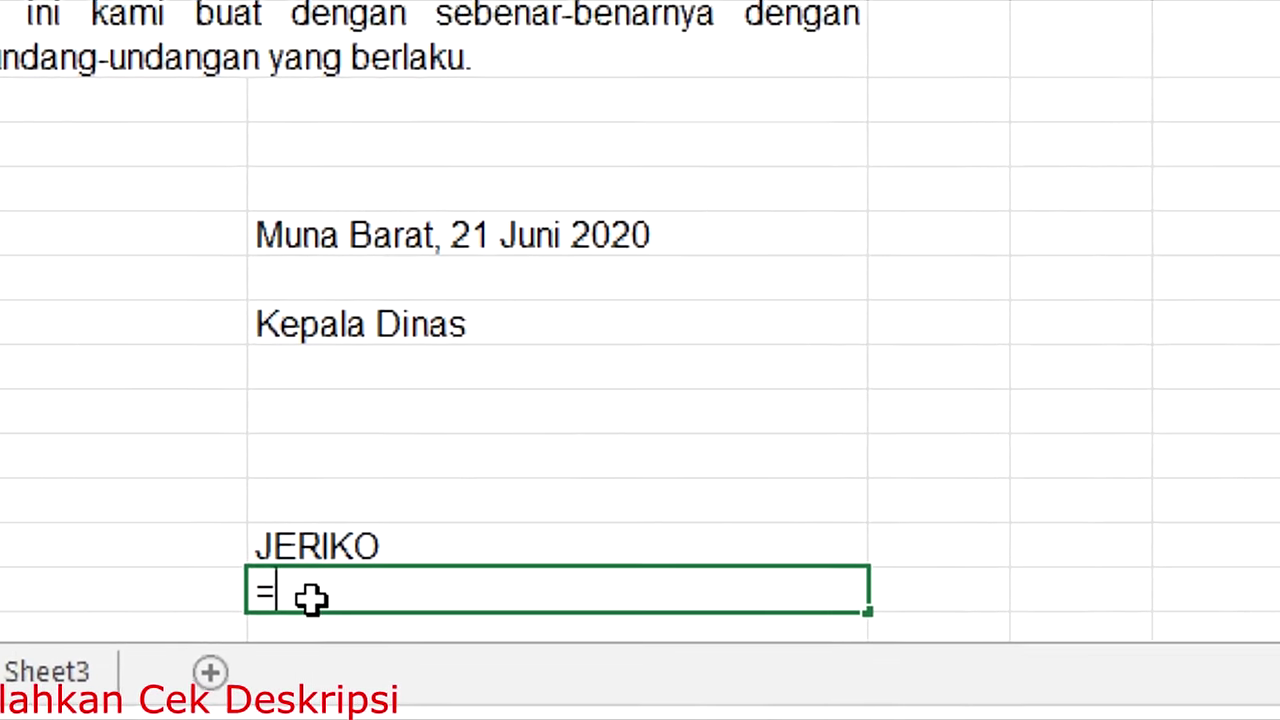
text(")
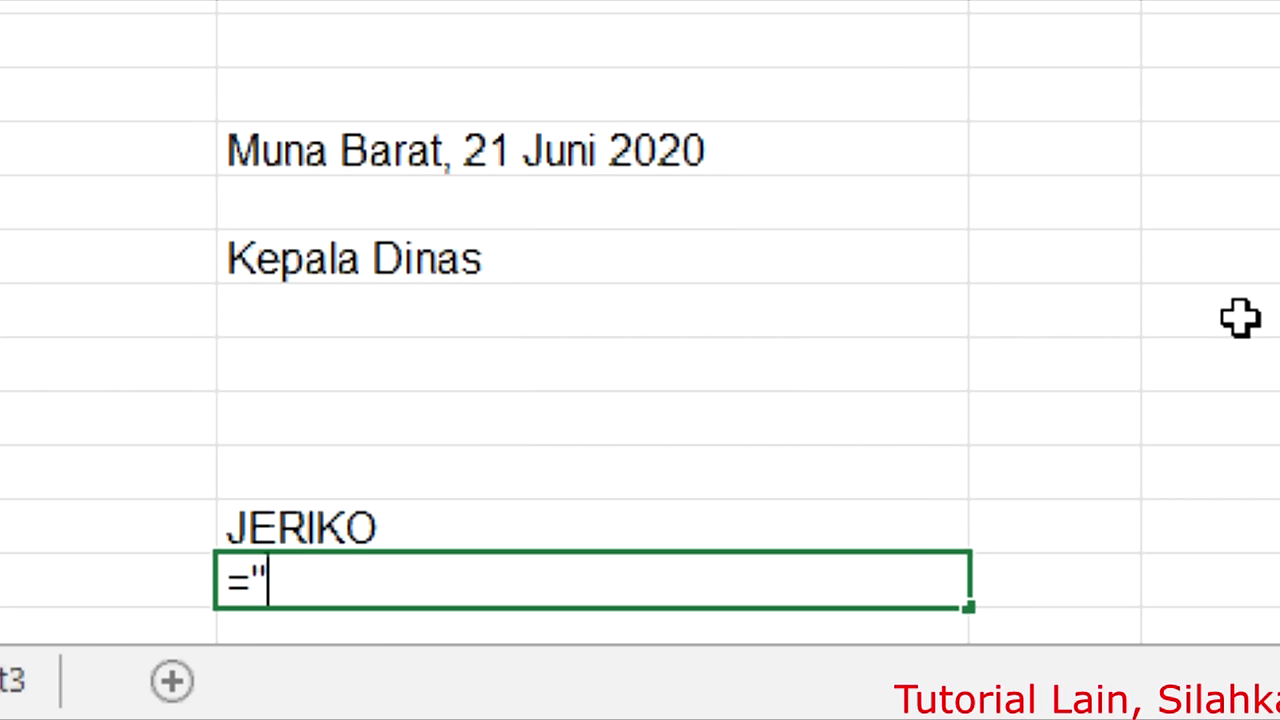
text(NIP.)
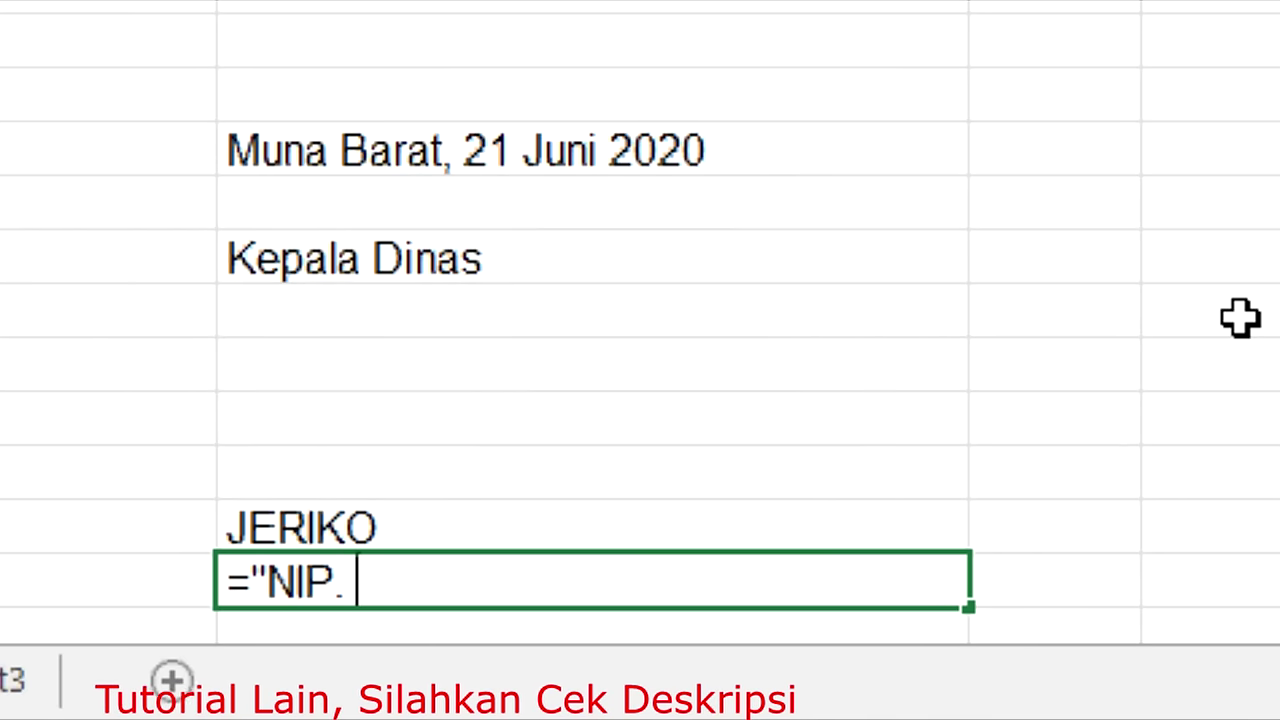
text( ")
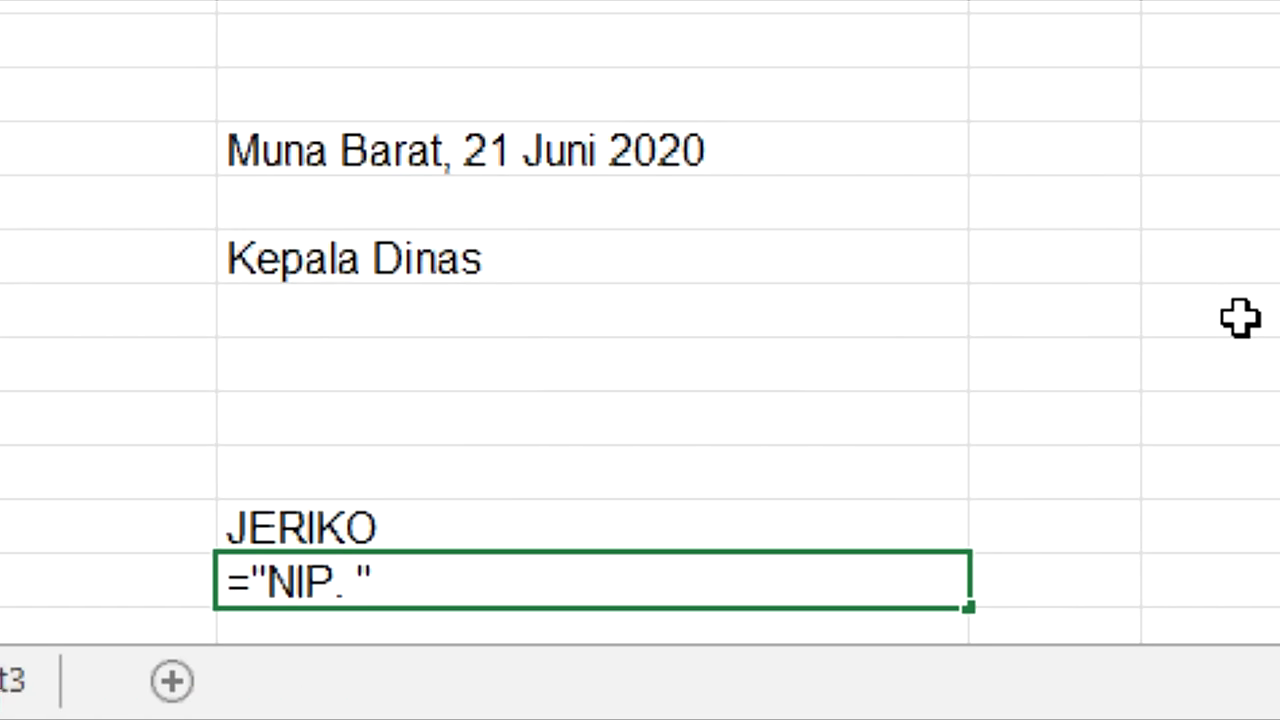
text(&)
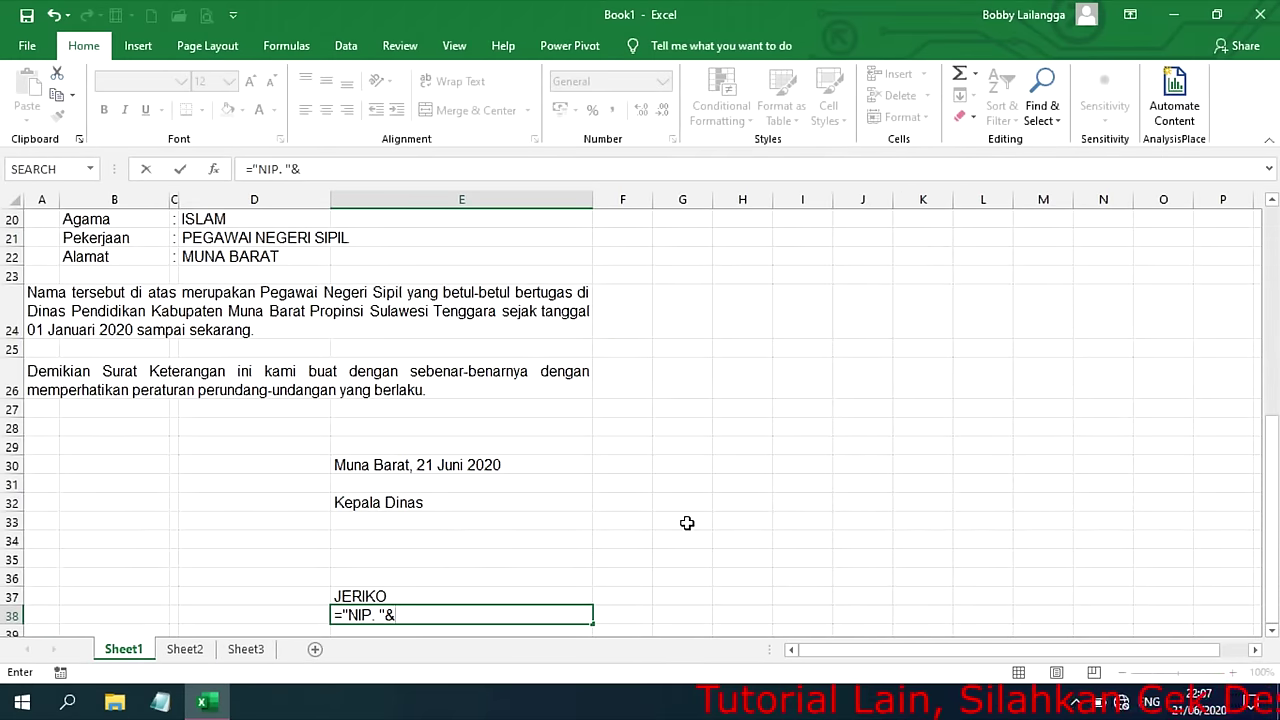
scroll(222, 355, up, 5)
click(222, 355)
scroll(753, 391, down, 2)
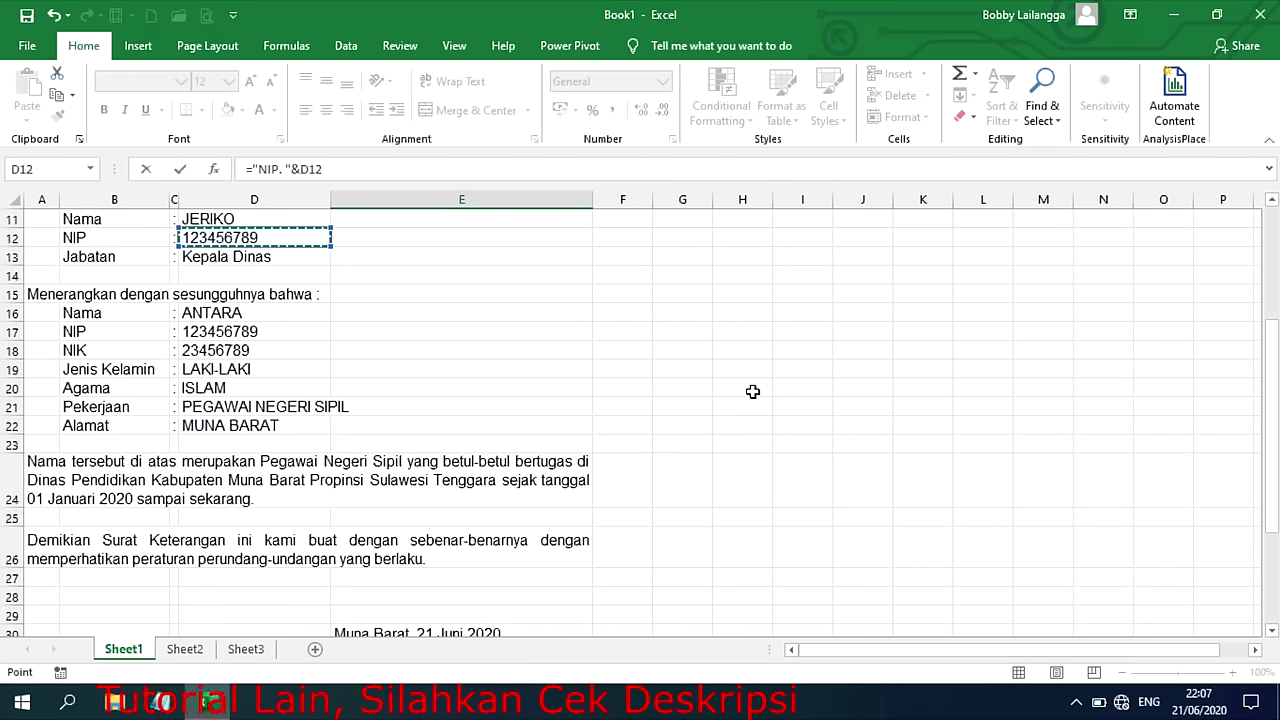
scroll(753, 391, down, 2)
scroll(753, 391, down, 2)
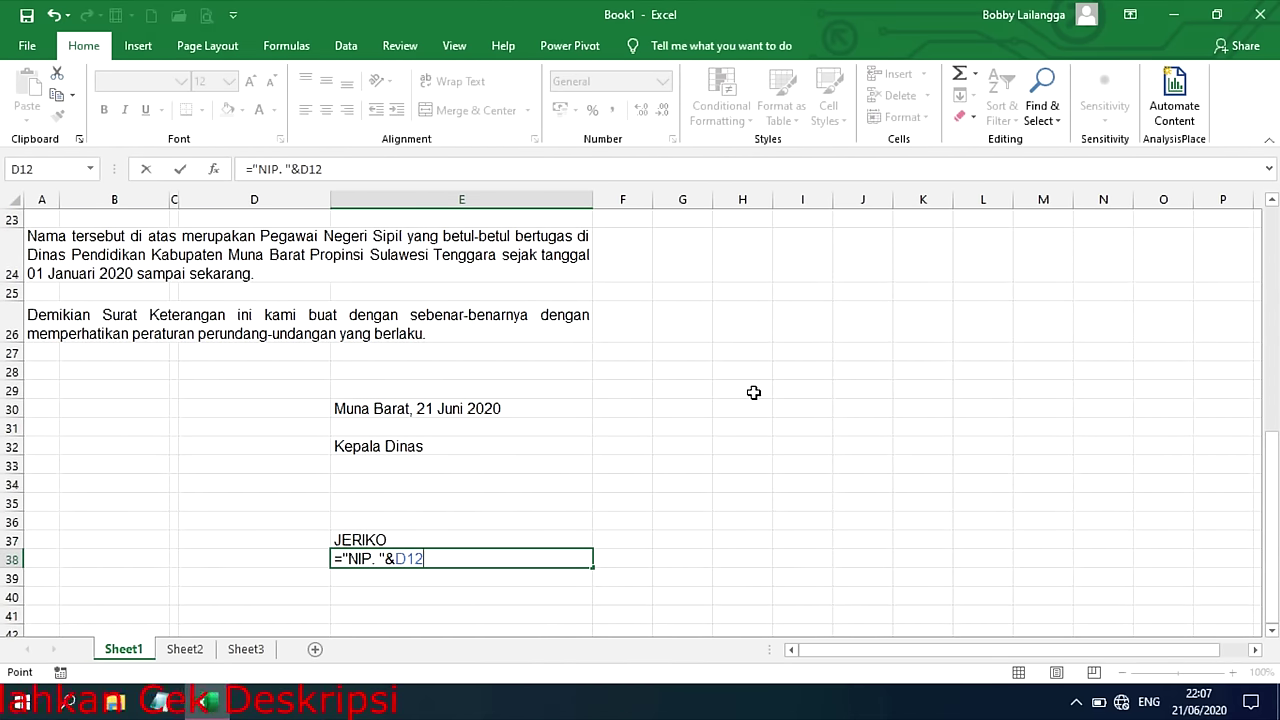
key(Return)
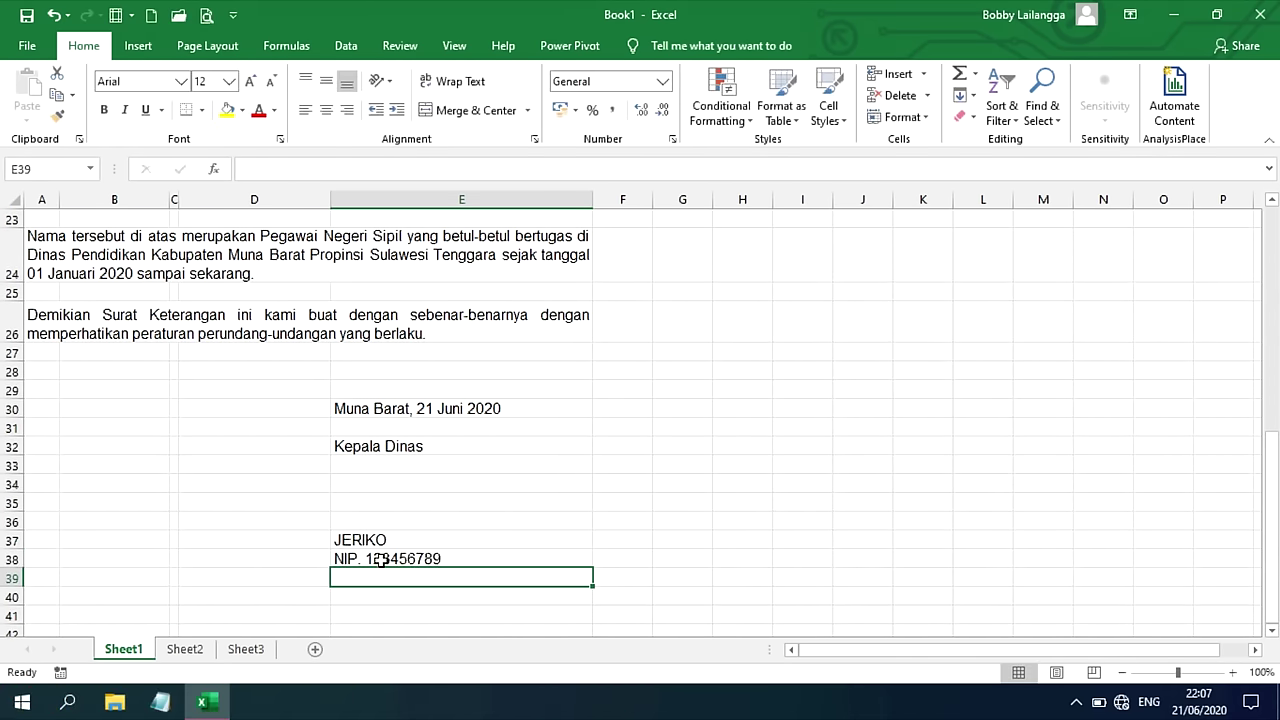
- Check the NIP formula in E38 against the original NIP value in D12
click(400, 557)
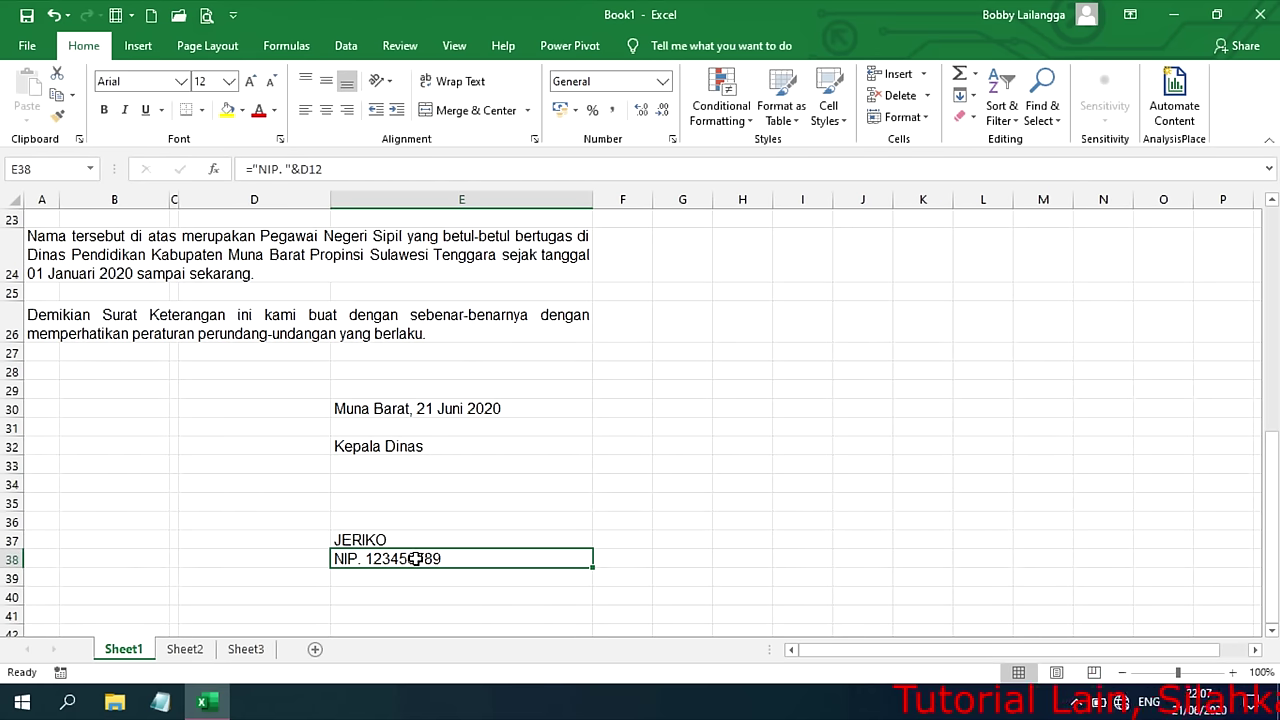
scroll(491, 529, up, 5)
click(226, 287)
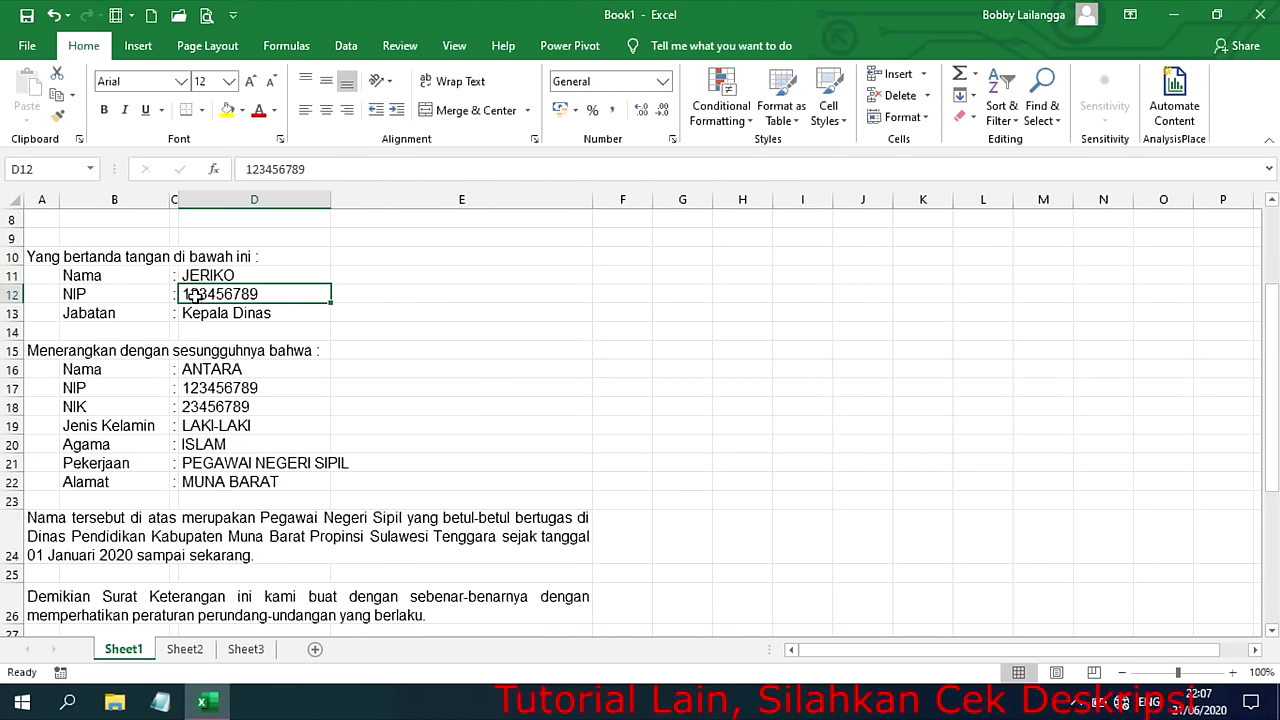
scroll(491, 423, down, 2)
scroll(491, 423, down, 2)
click(362, 615)
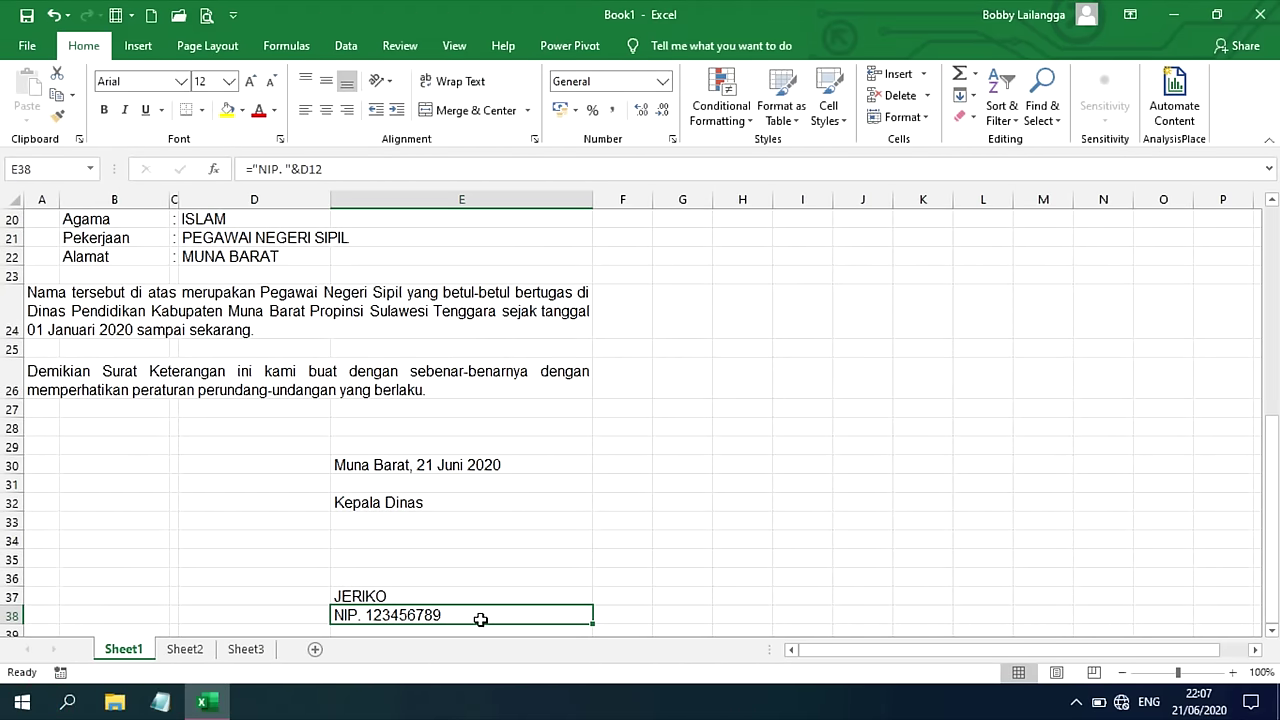
click(350, 597)
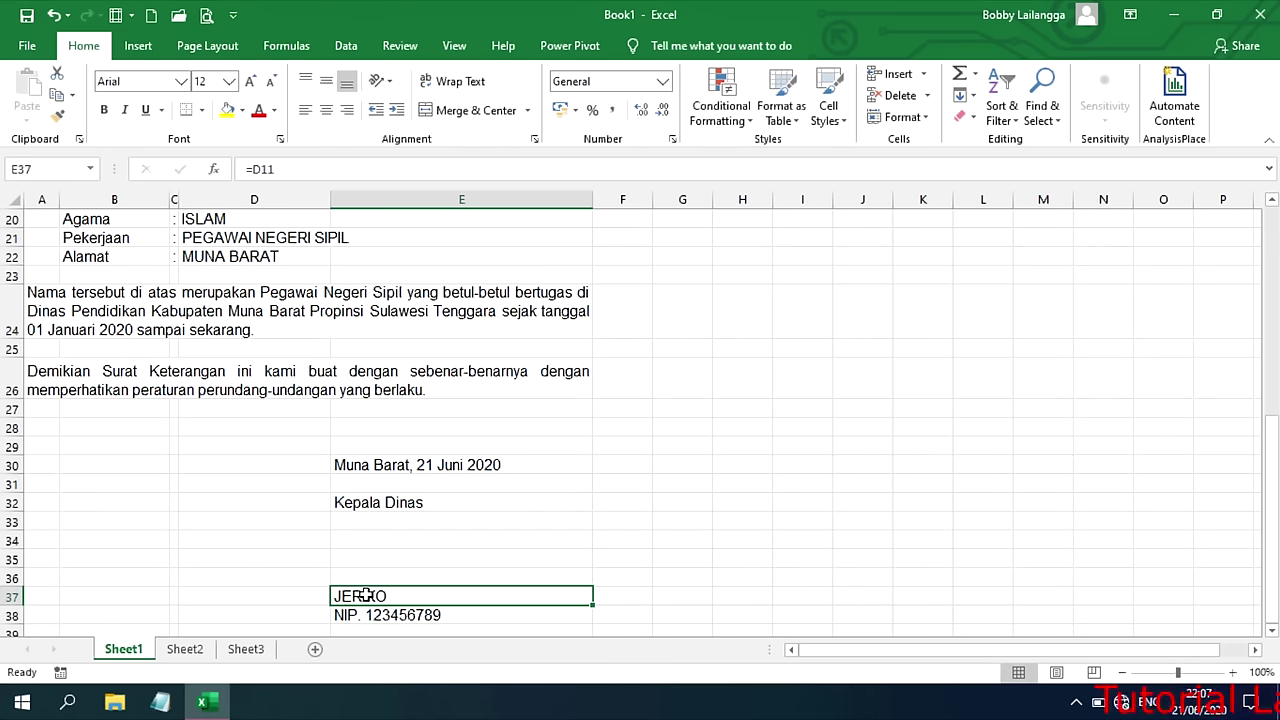
- Bold and underline the signer's name in E37, and bold the NIP line in E38
click(103, 110)
click(145, 110)
key(ctrl+u)
click(404, 625)
key(ctrl+b)
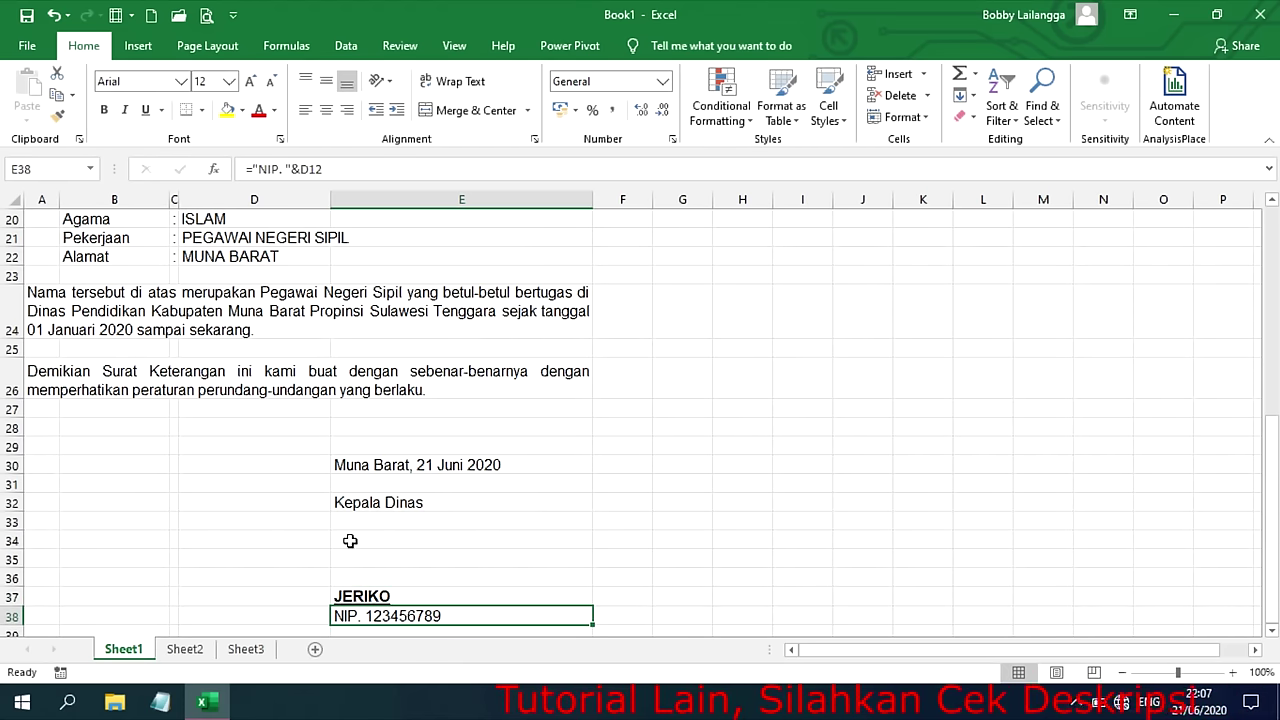
click(371, 554)
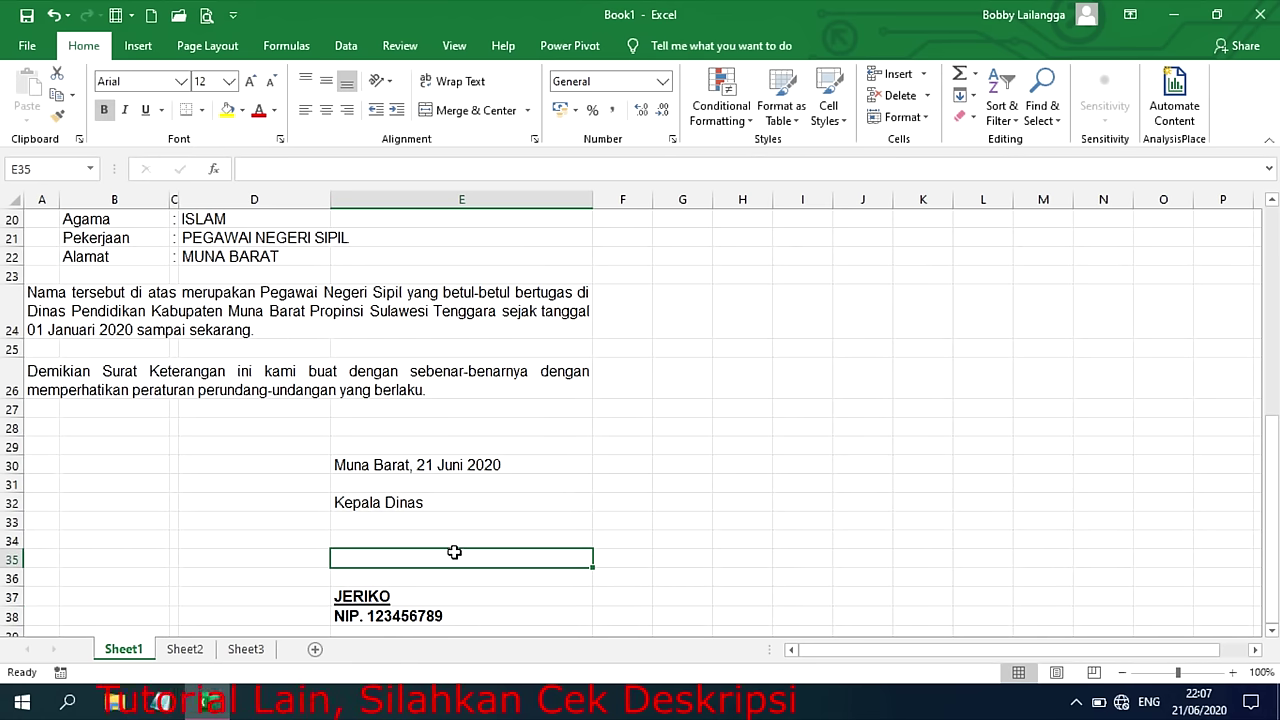
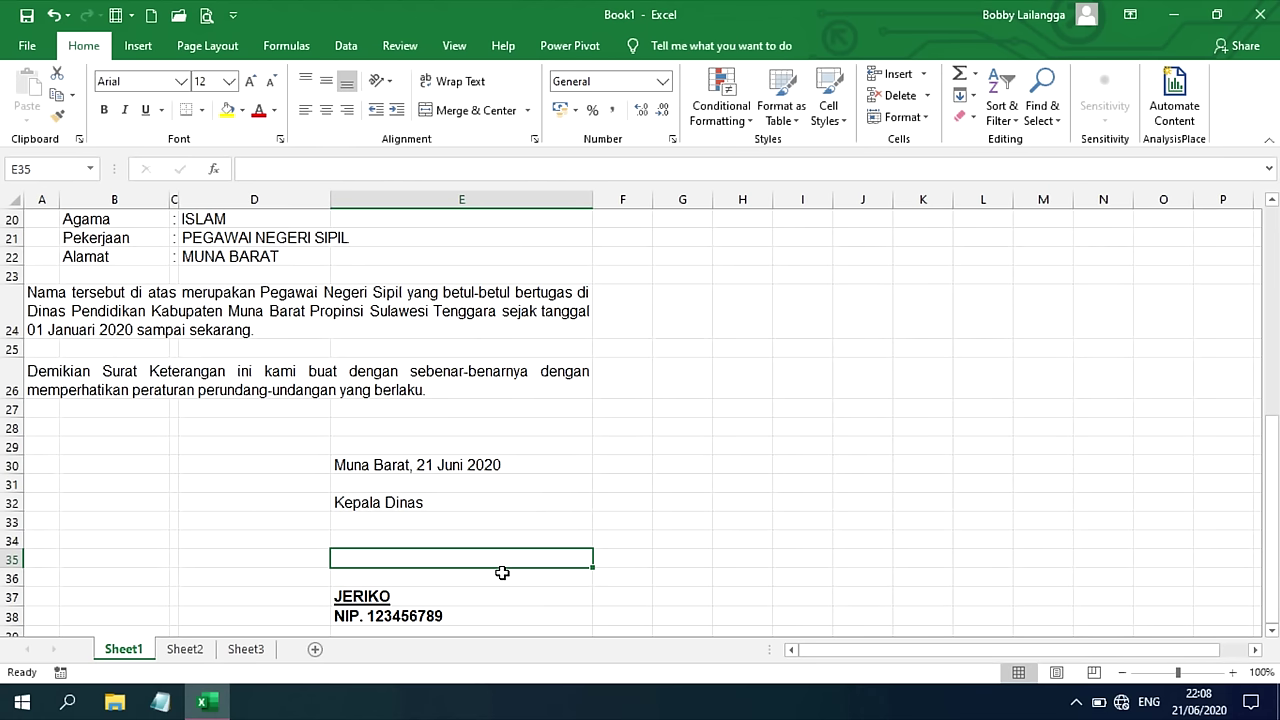
- Return to the letterhead title in A1 and bring up the Insert tab's picture options
scroll(502, 572, up, 4)
scroll(502, 572, up, 3)
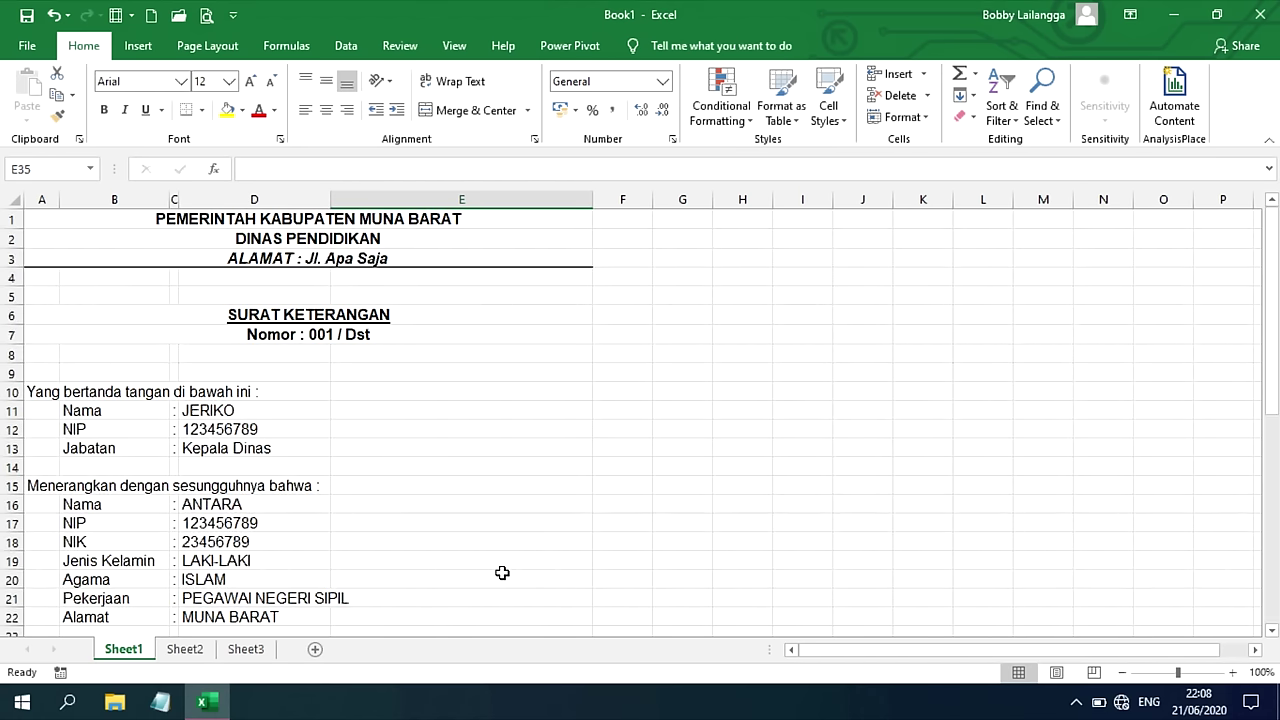
click(41, 214)
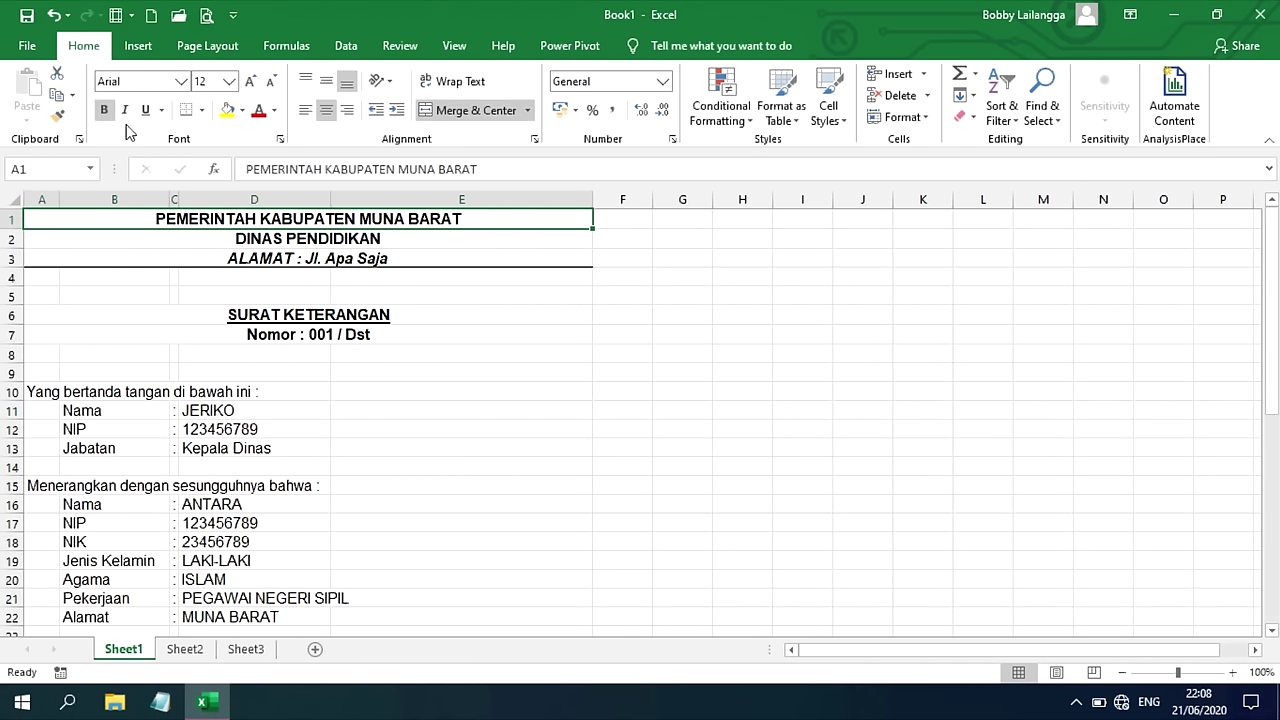
click(138, 50)
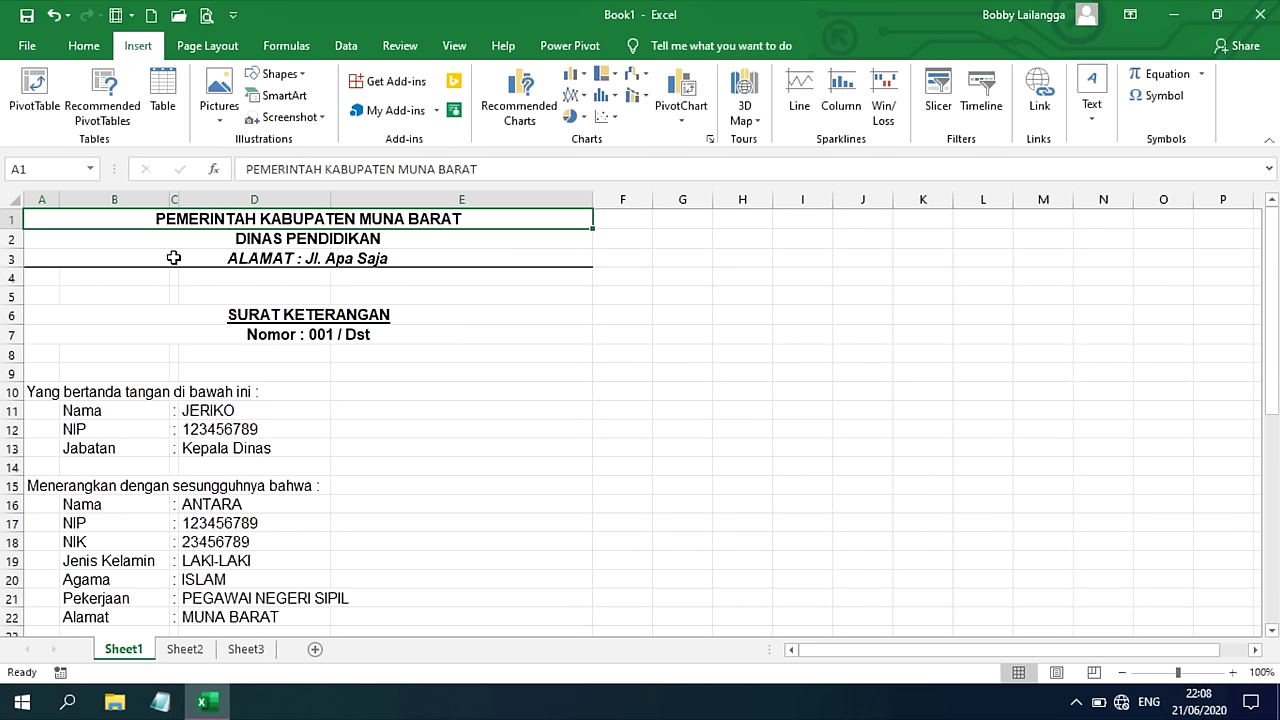
click(217, 100)
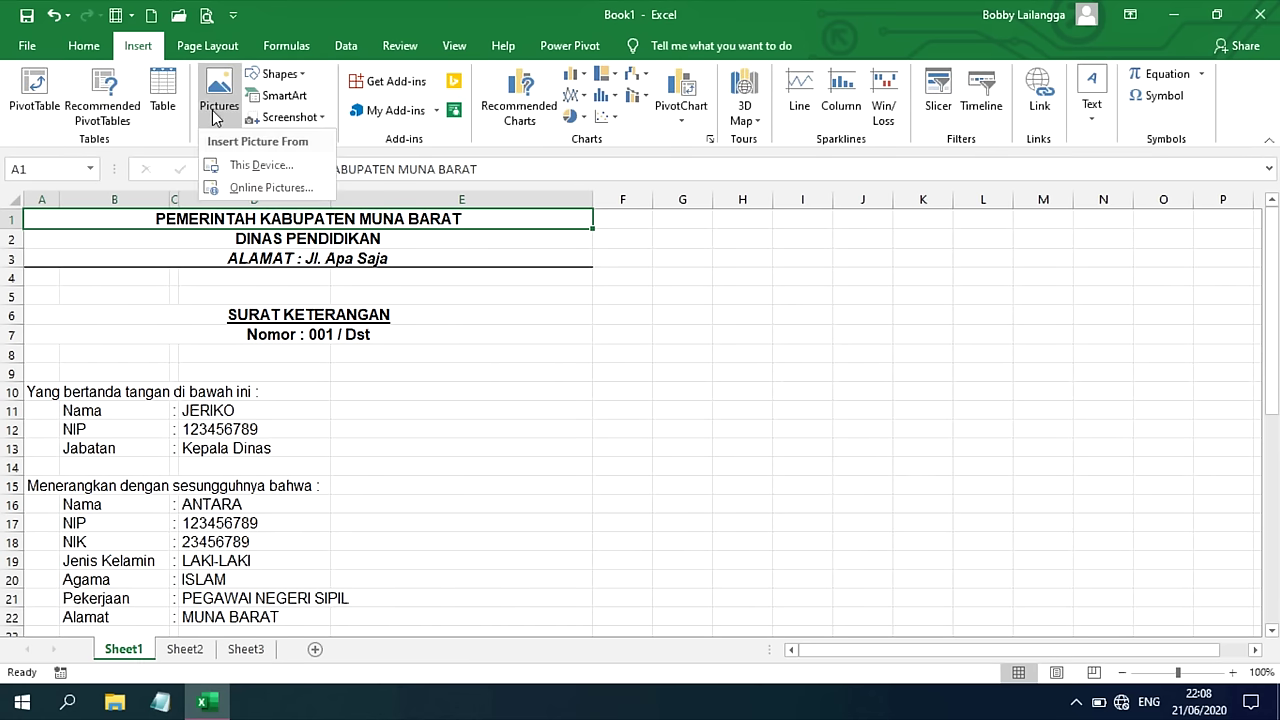
- Insert the Lambang_Kabupaten_Muna_Barat image from Data (D:) > YT > gambar into the sheet
click(262, 168)
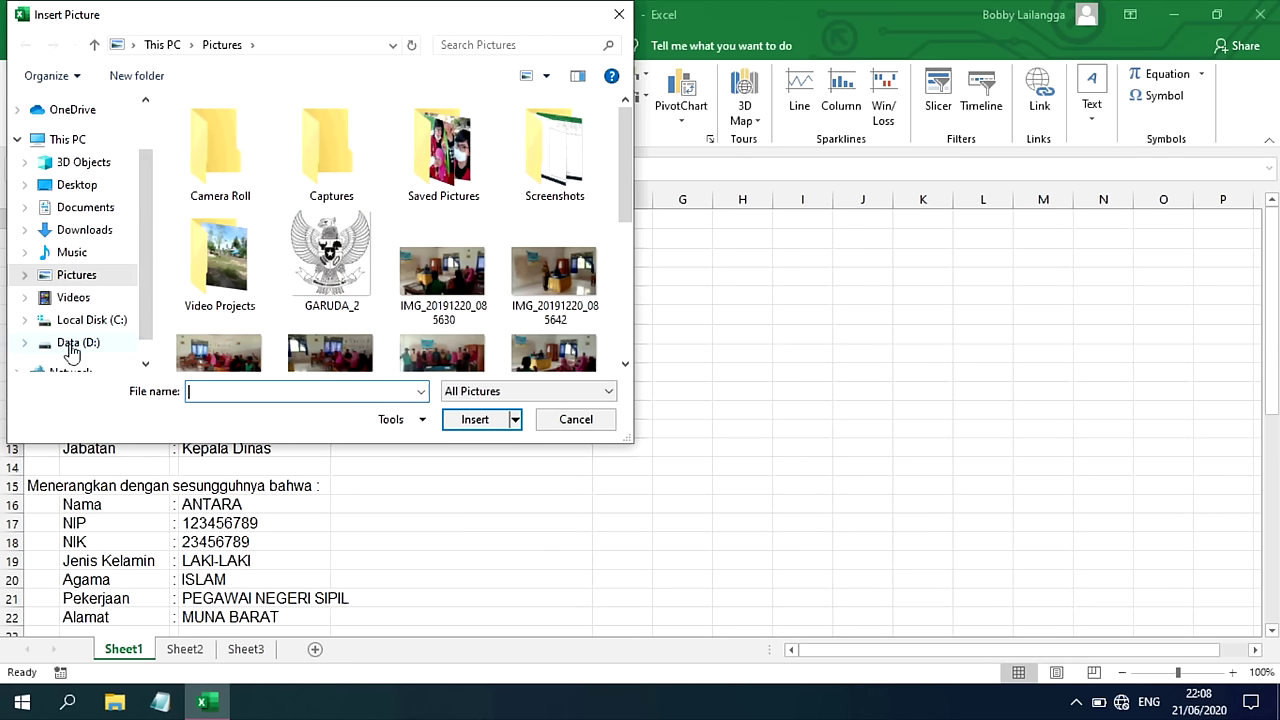
click(31, 343)
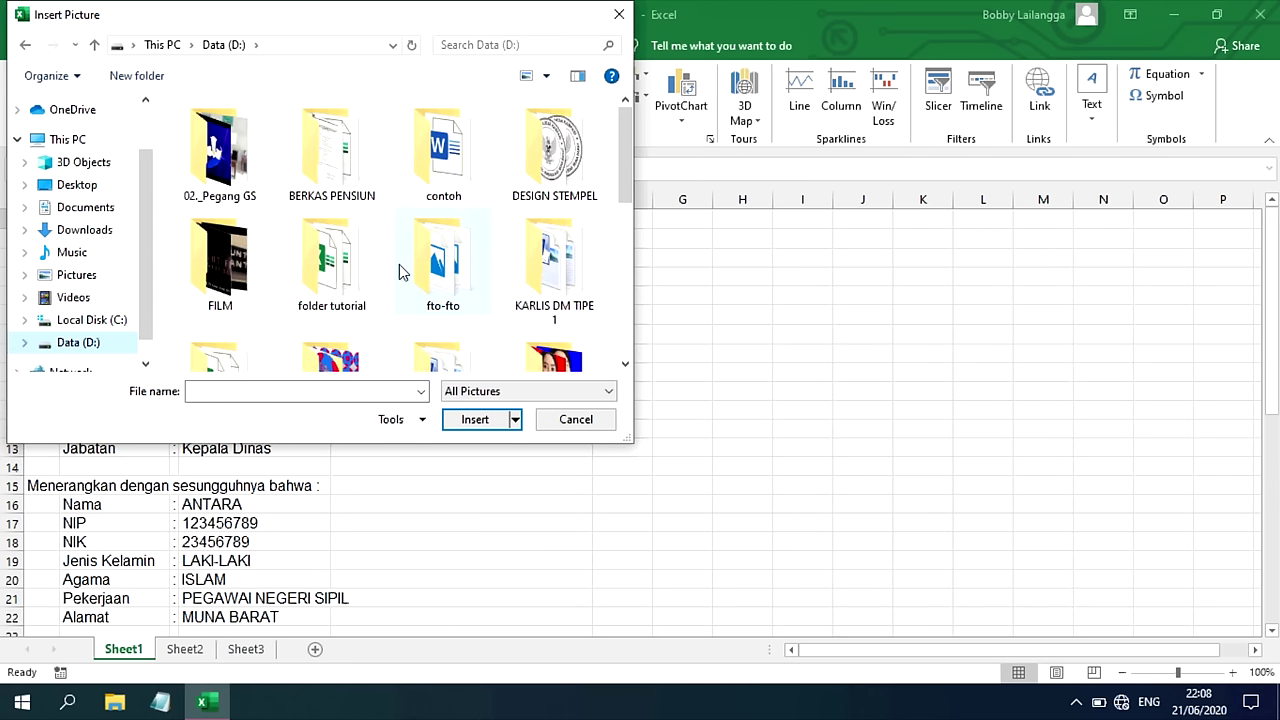
scroll(399, 264, down, 5)
double_click(365, 300)
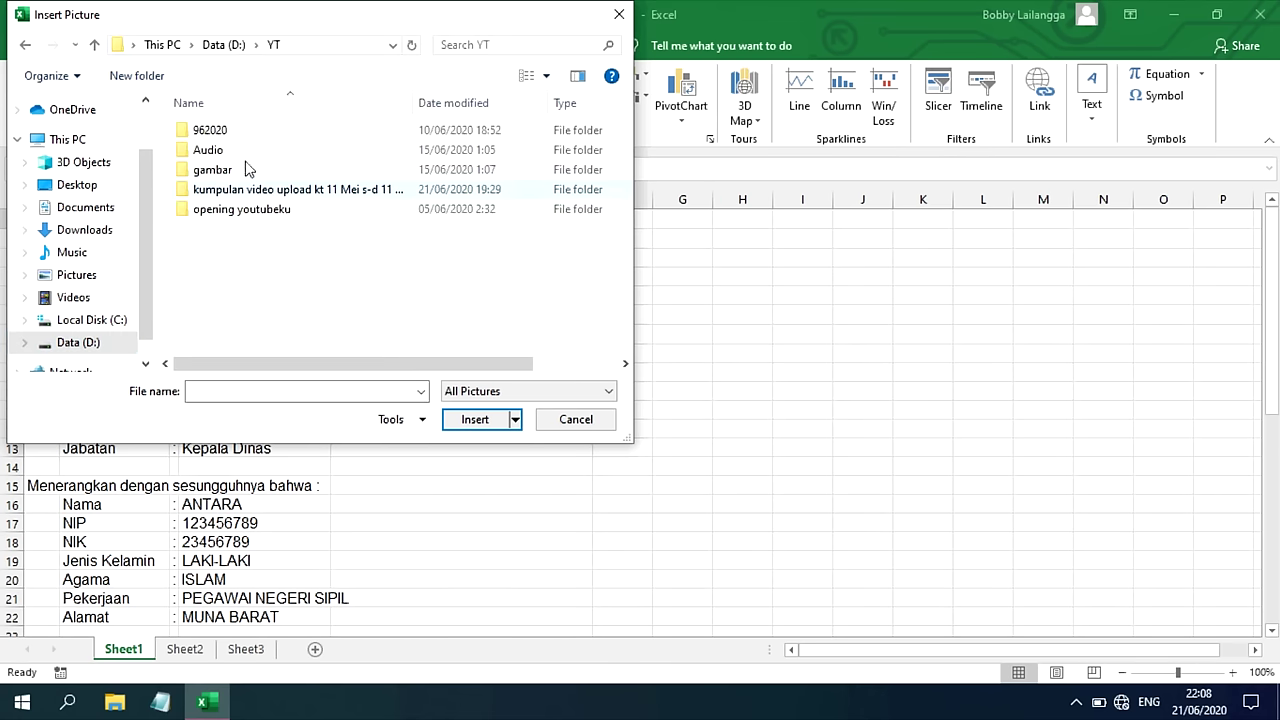
double_click(211, 172)
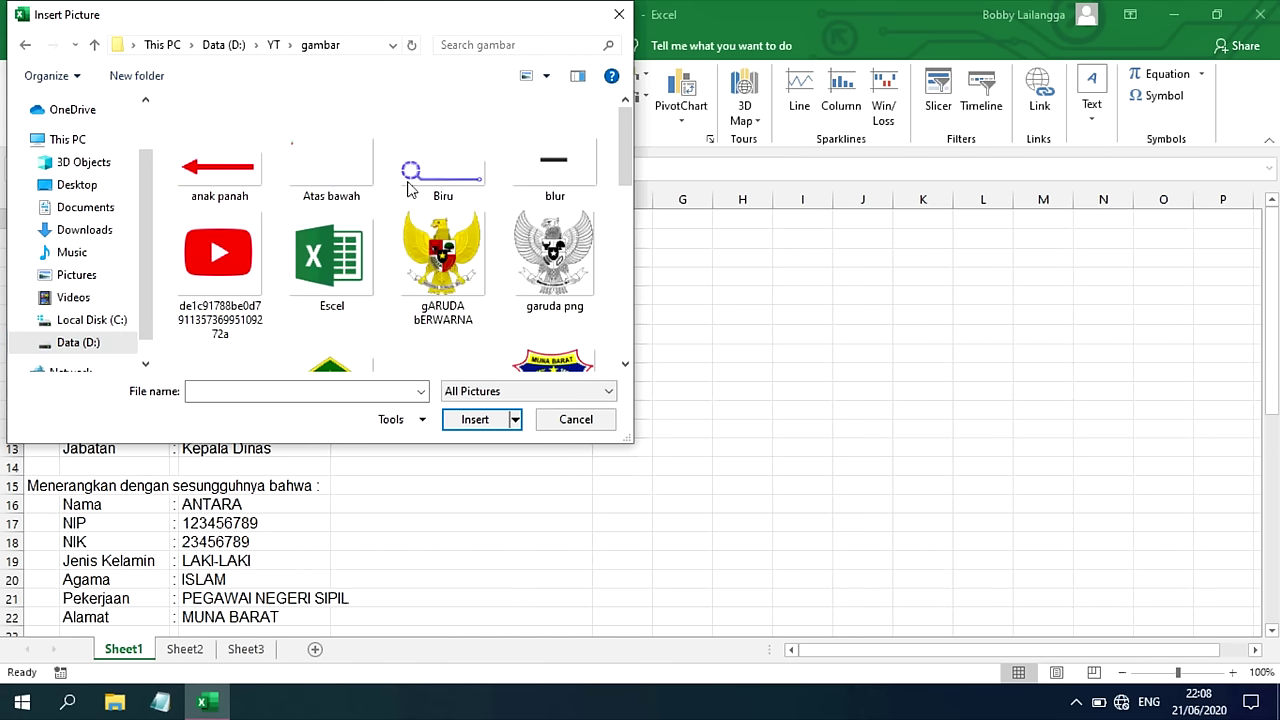
scroll(358, 284, down, 3)
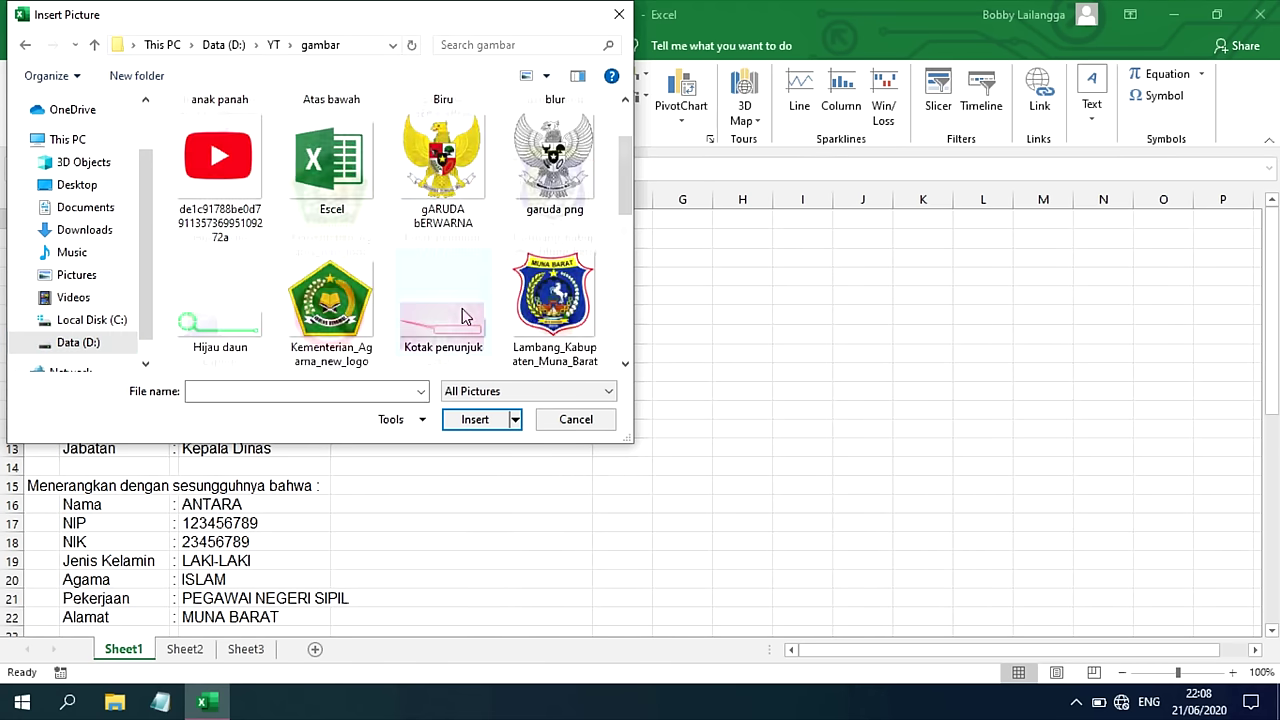
click(553, 195)
click(475, 419)
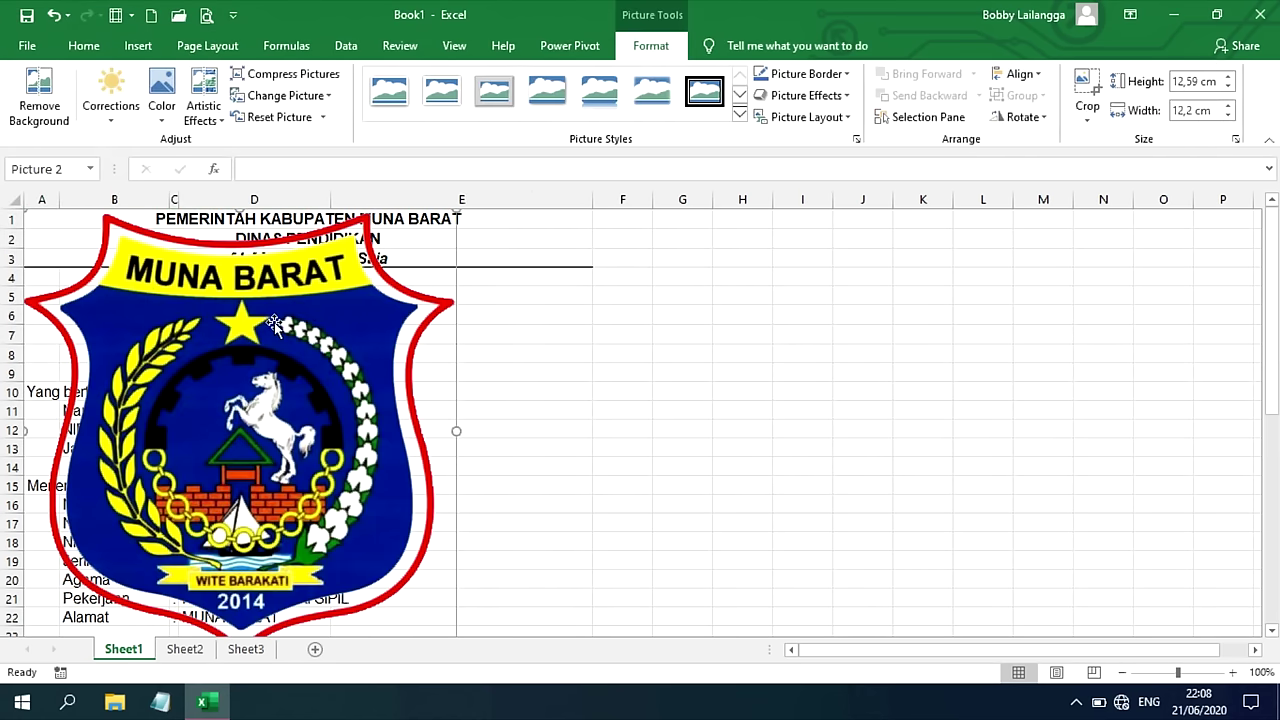
- Shrink the emblem to about 1.59 × 1.54 cm at the left of letterhead rows 1–3
scroll(376, 398, down, 2)
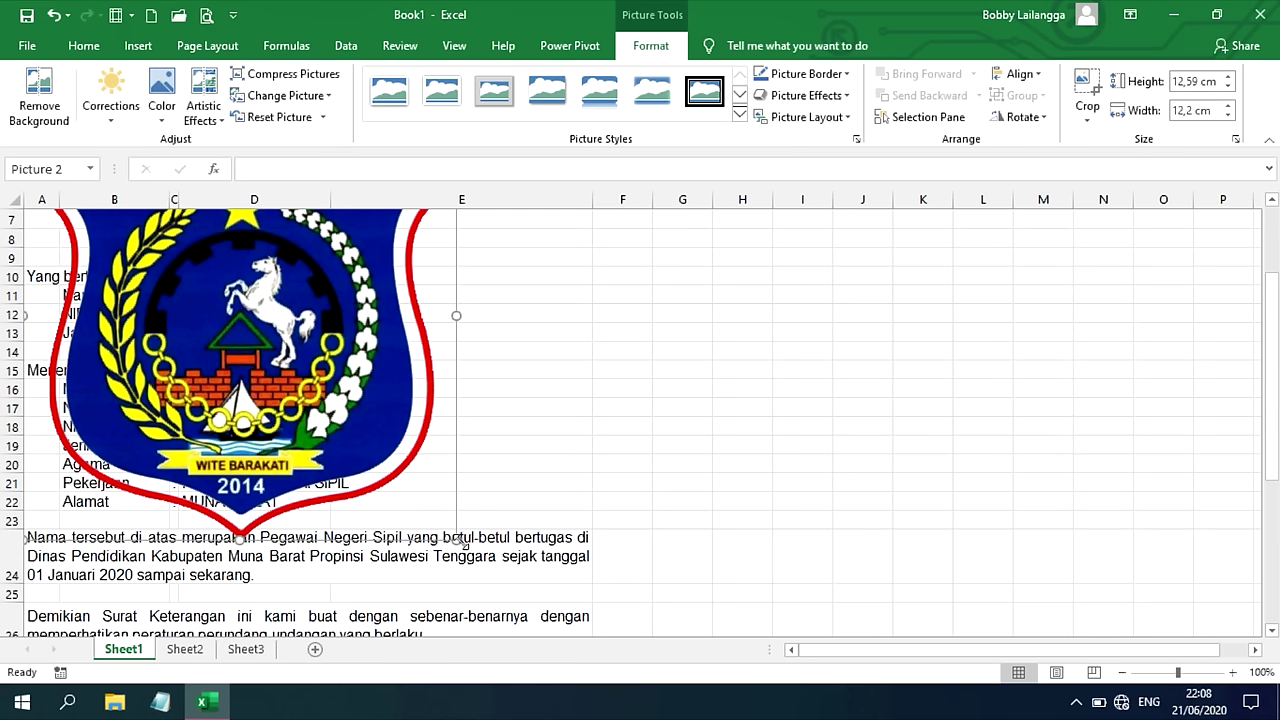
drag(459, 540, 195, 272)
scroll(200, 381, up, 2)
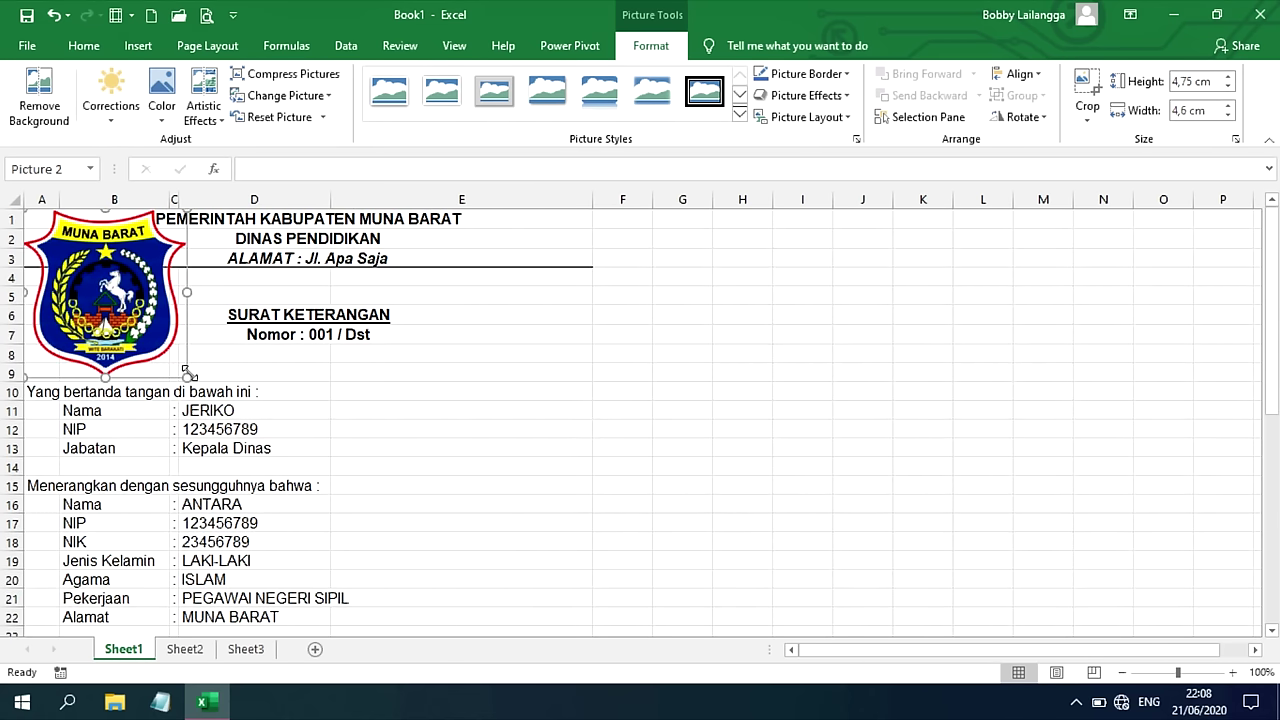
drag(187, 372, 78, 264)
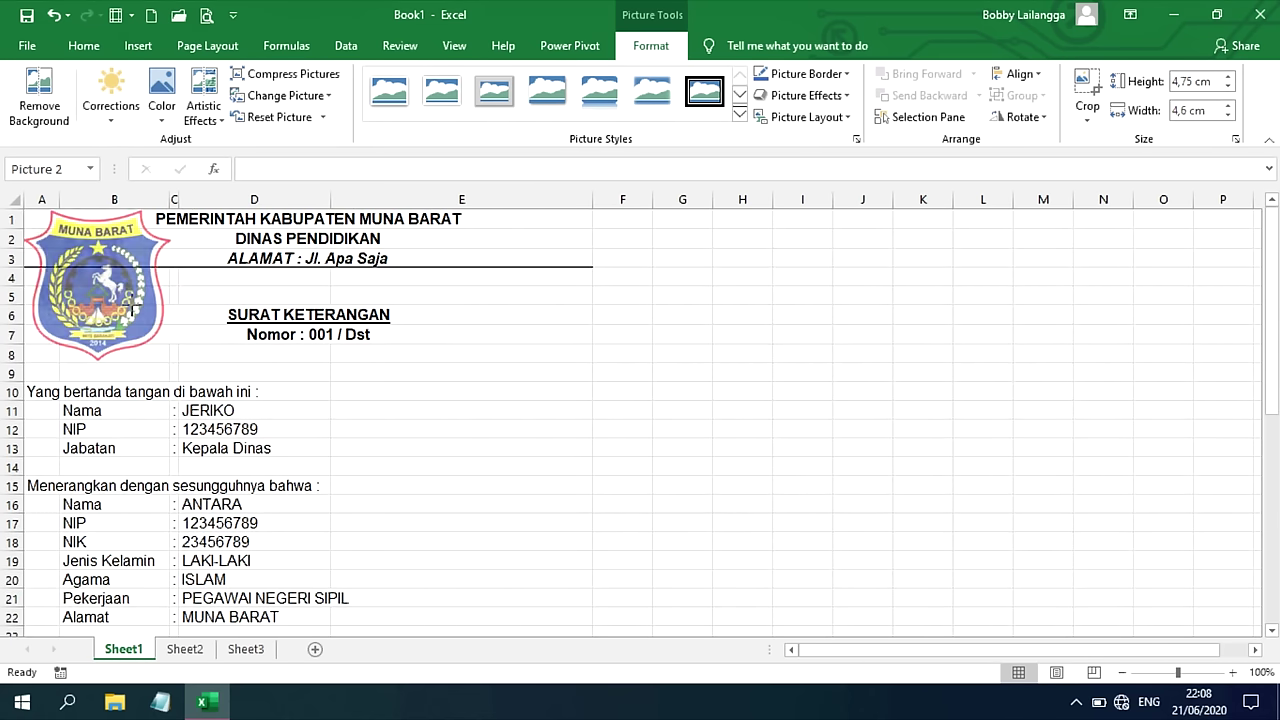
click(184, 338)
click(177, 237)
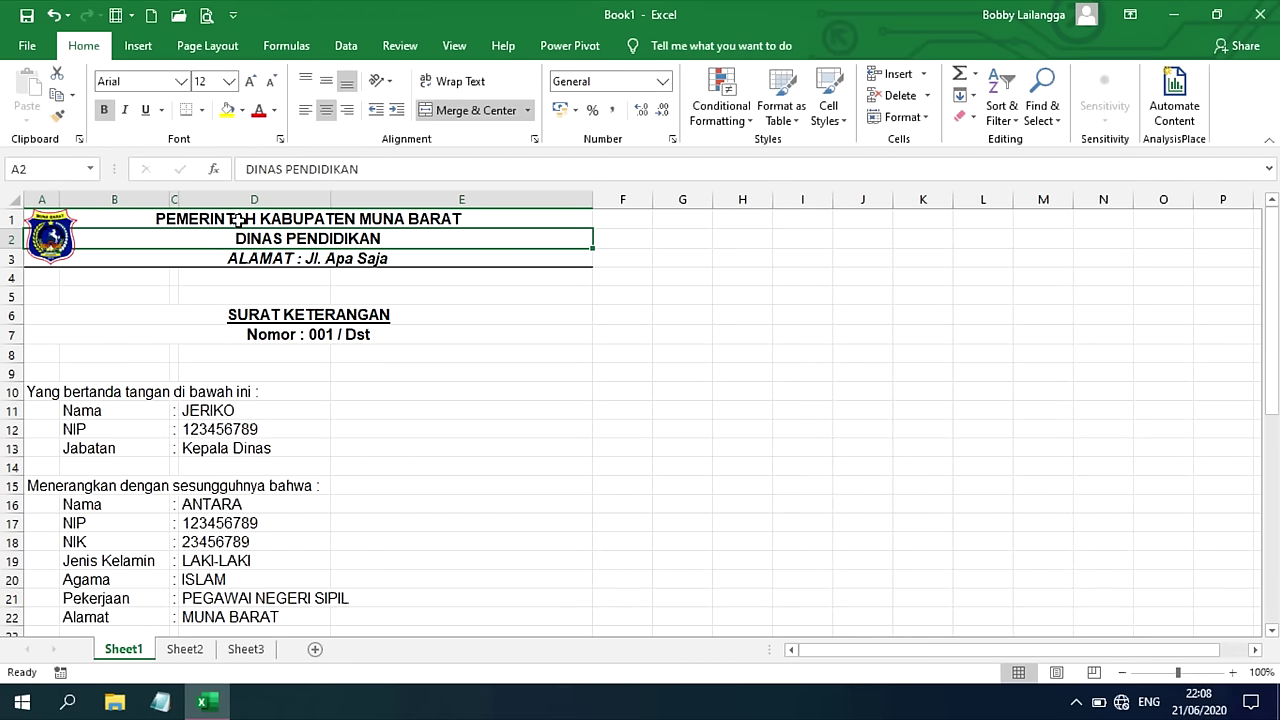
scroll(397, 344, down, 1)
scroll(397, 344, down, 2)
scroll(397, 344, down, 2)
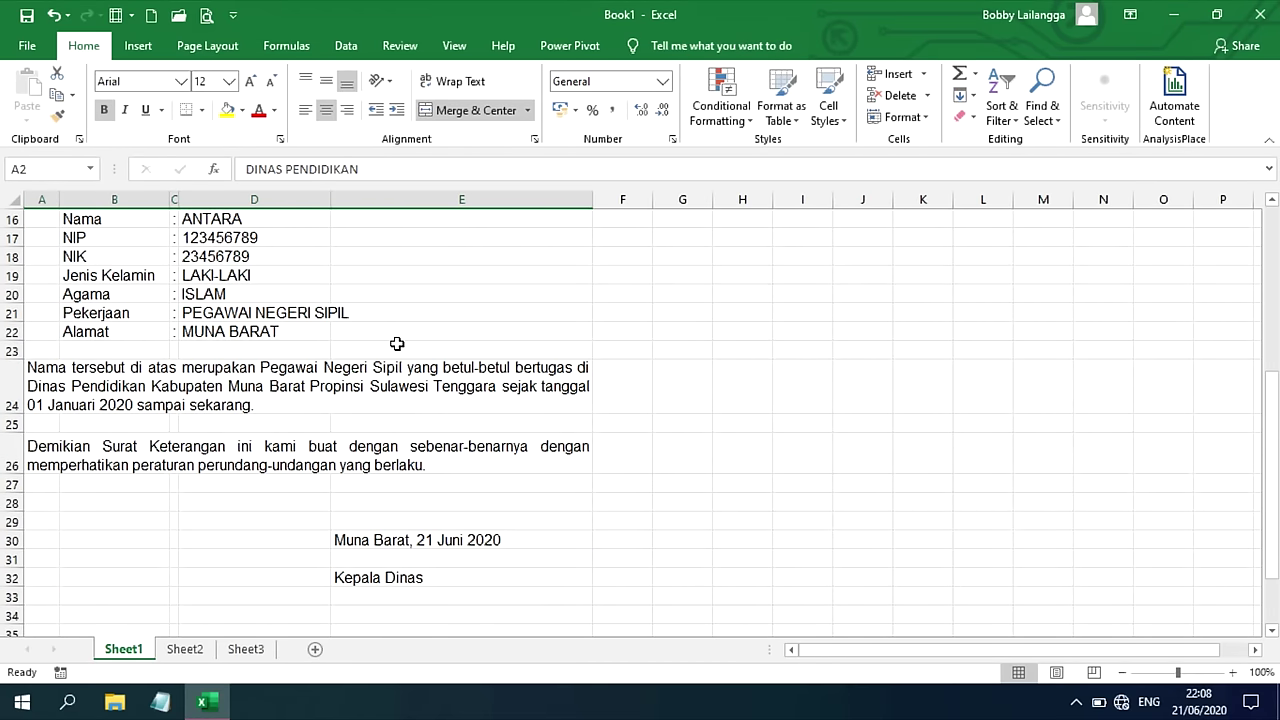
scroll(397, 344, down, 2)
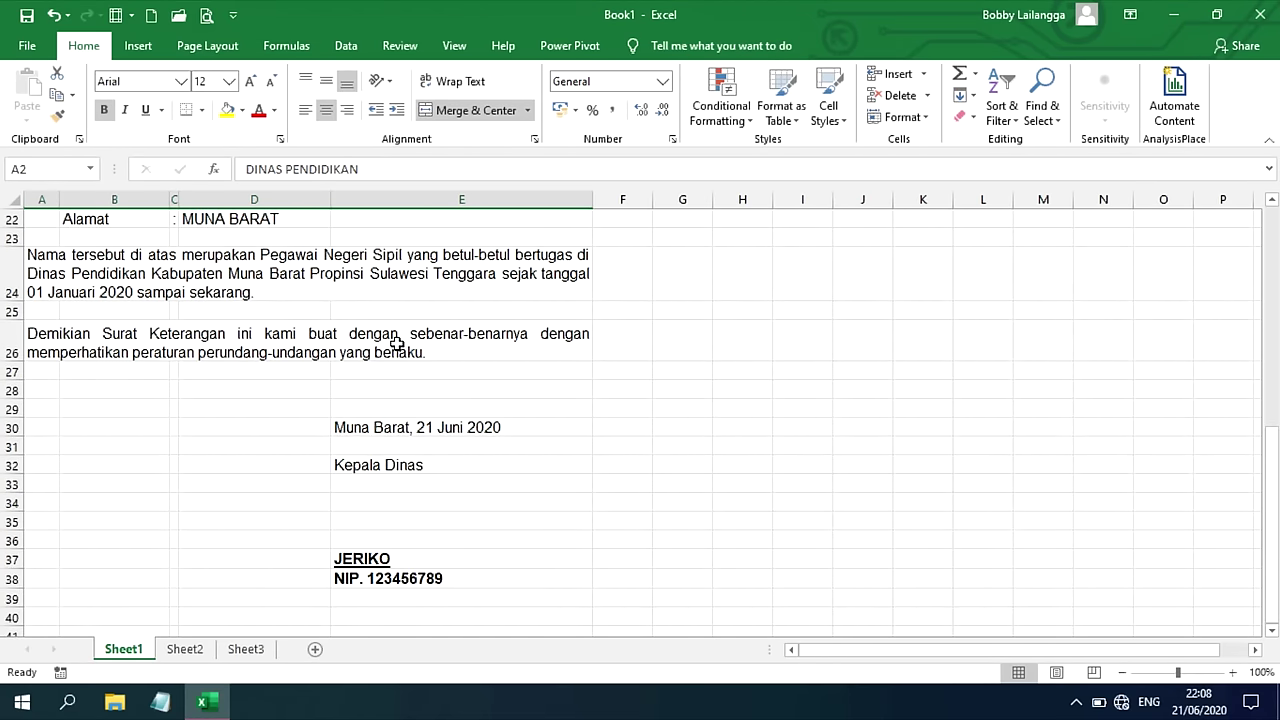
key(ctrl+p)
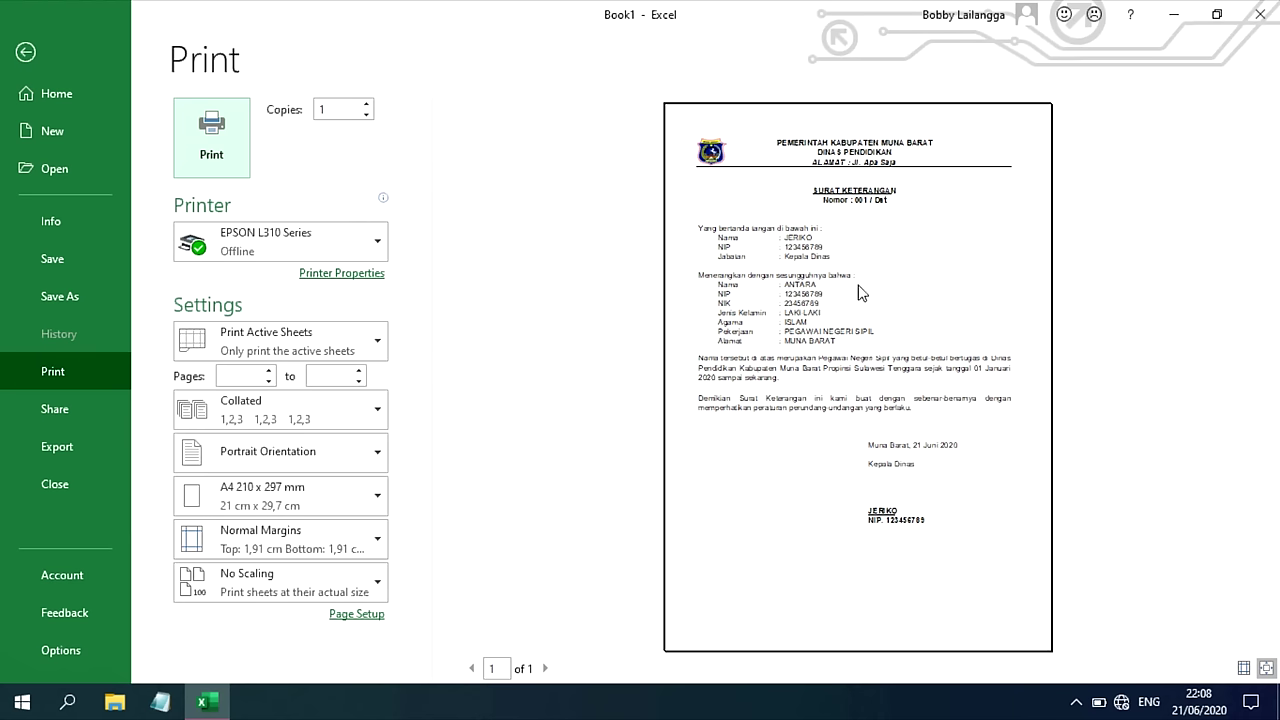
key(Escape)
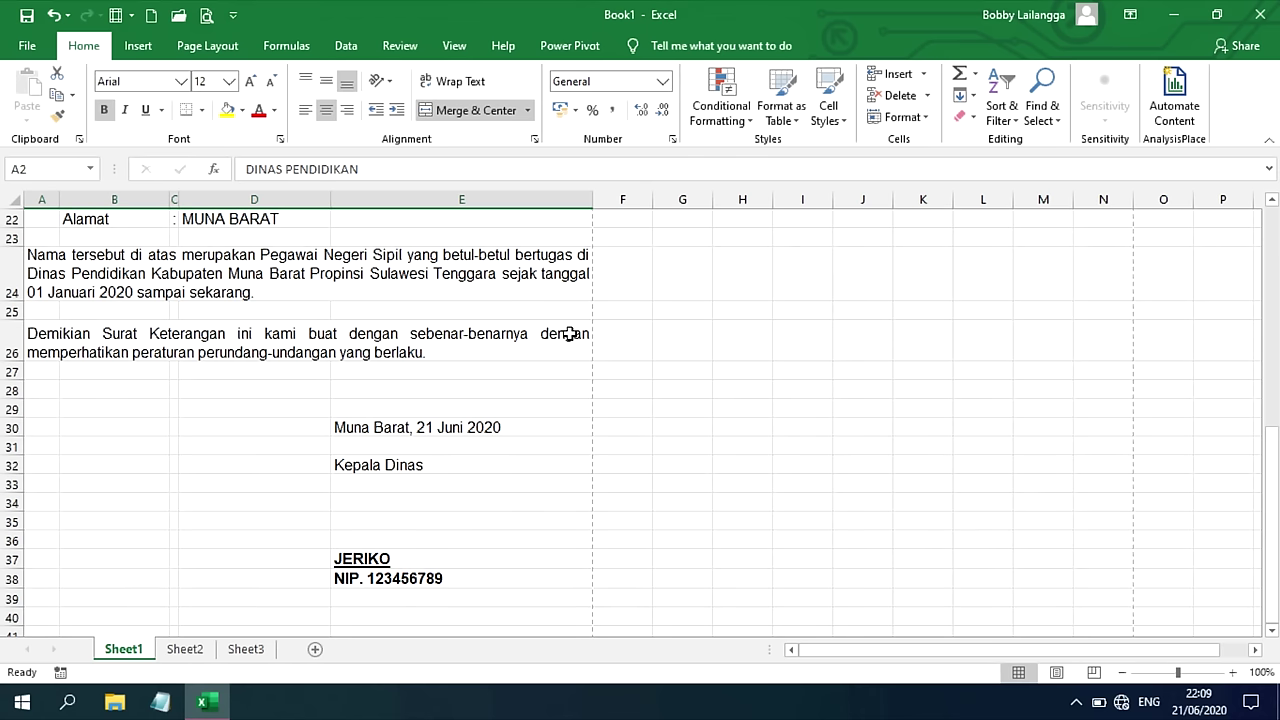
- Rename Sheet1 to 'Naskah Dinas' and switch to the blank Sheet2
scroll(568, 334, up, 7)
right_click(123, 655)
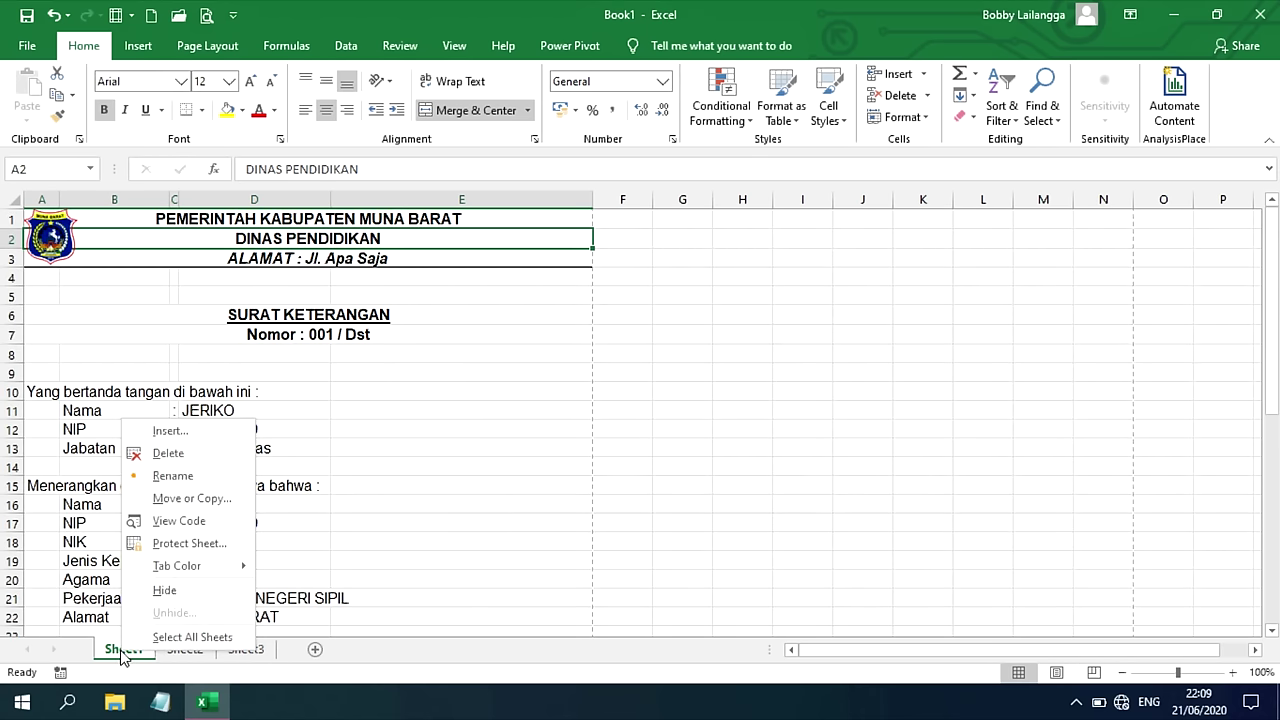
click(103, 655)
right_click(119, 653)
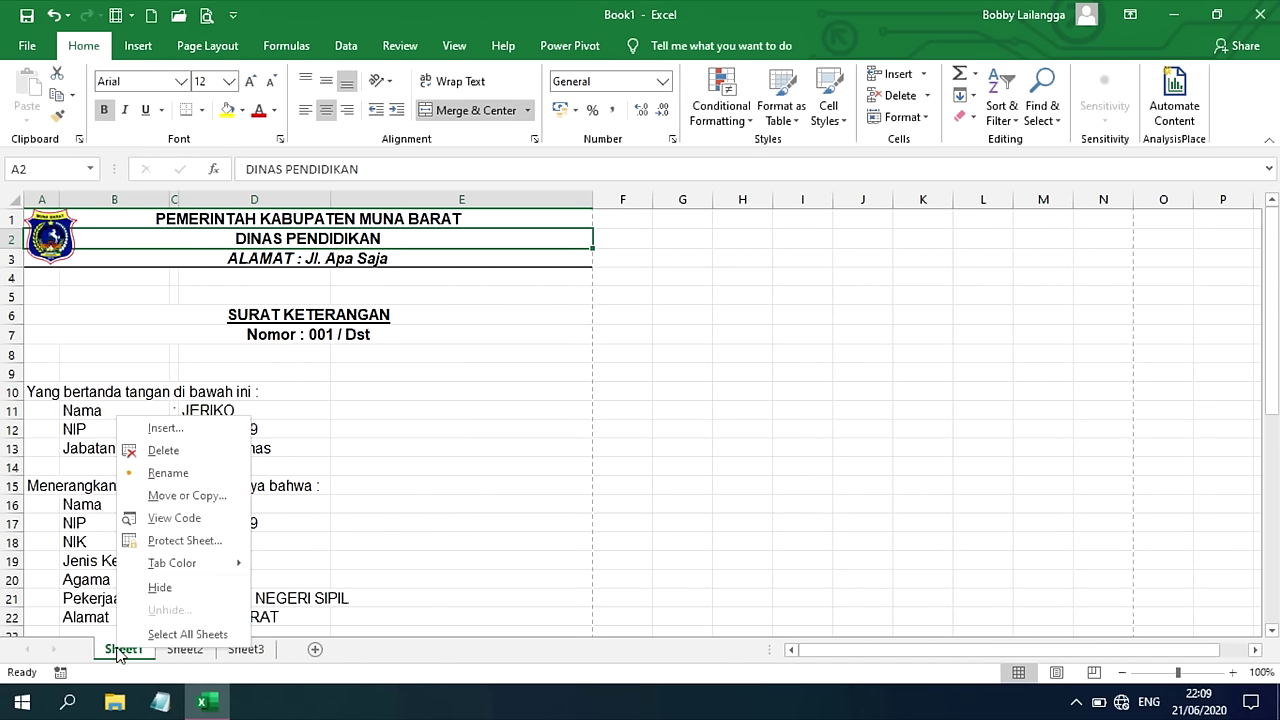
click(160, 474)
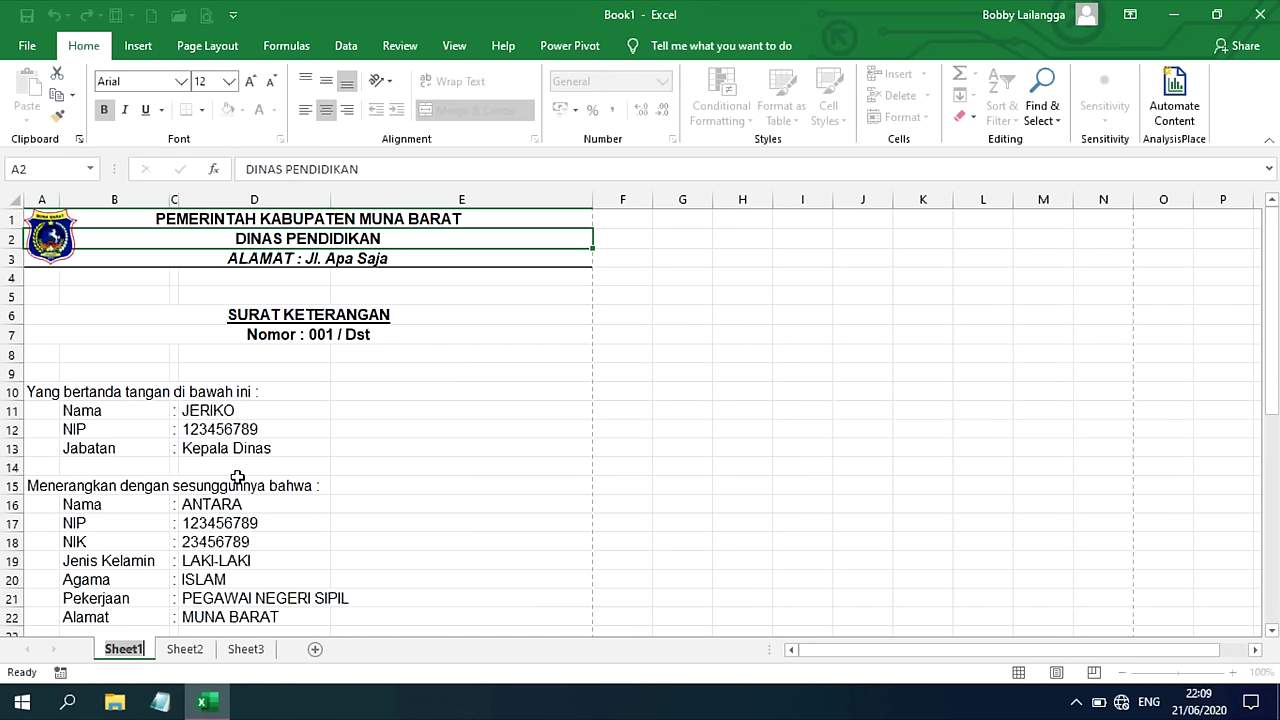
text(Naskah Dinas)
click(171, 553)
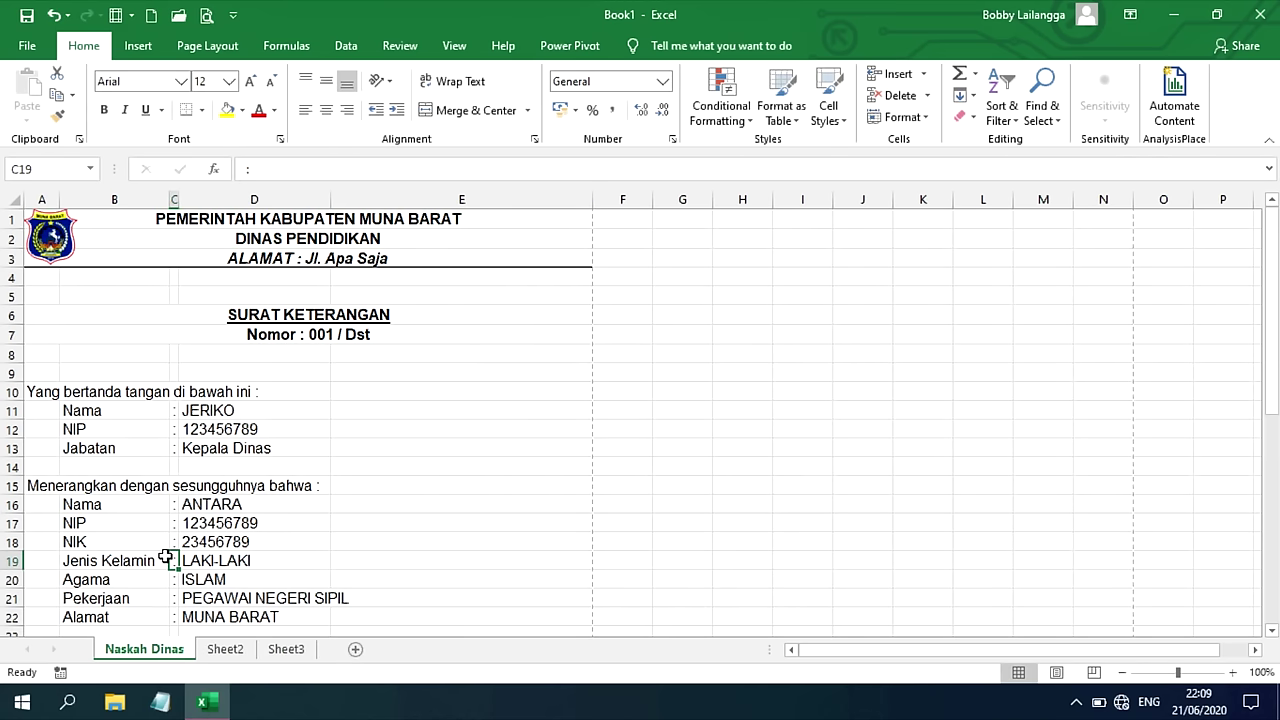
click(224, 649)
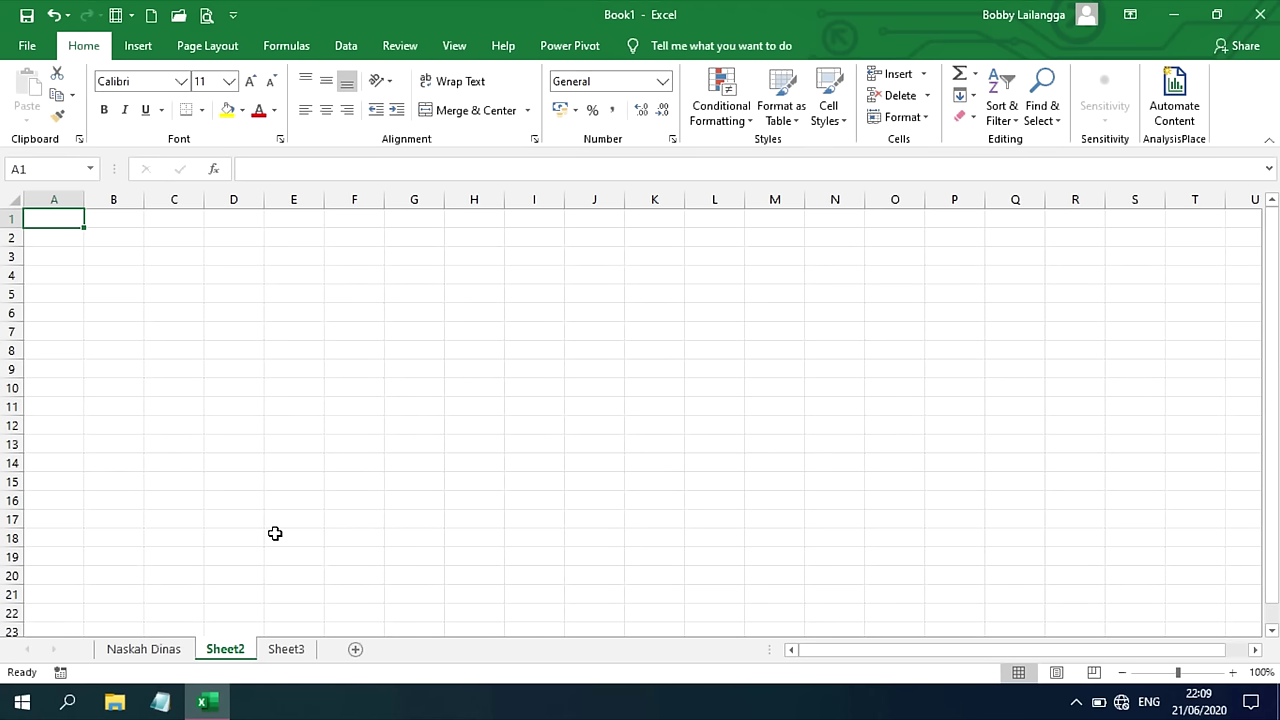
- Enter the title DAFTAR HADIR and the line Bulan Juni Tahun 2020 at the top
text(DAFTAR HADIR)
key(Return)
text(Bulan Juni Tahun 2020)
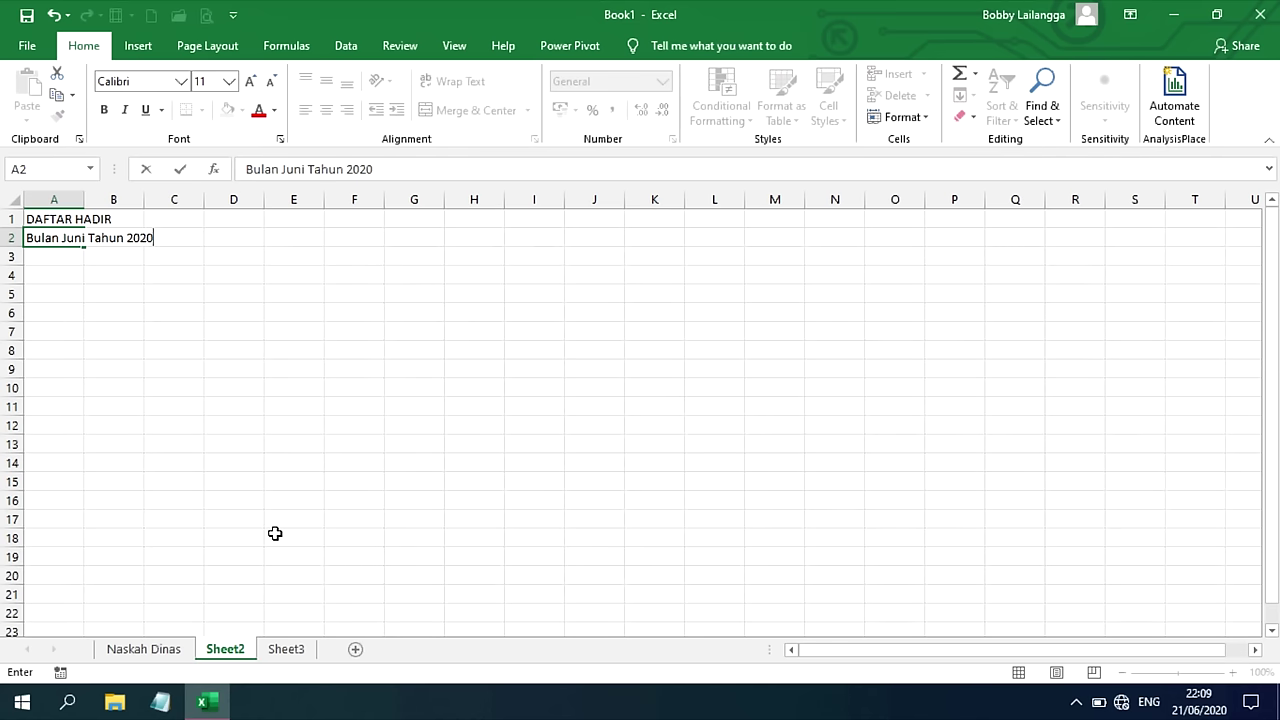
key(Return)
key(Return)
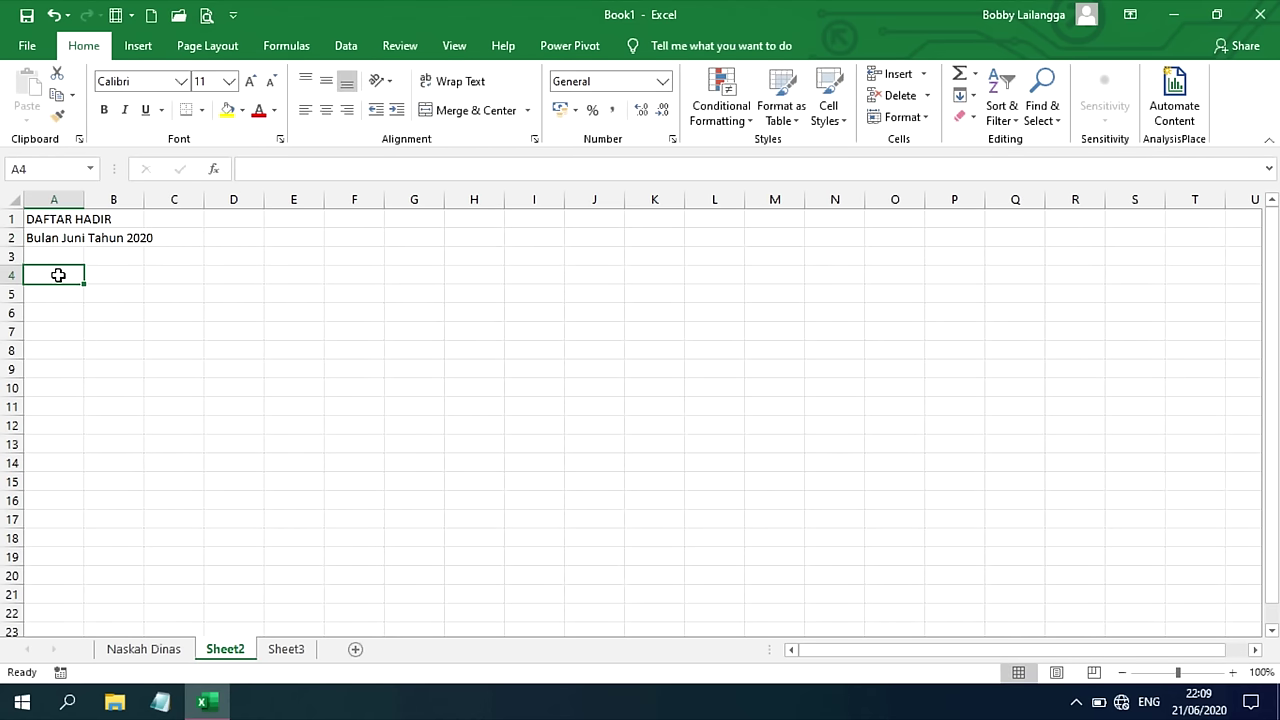
- Enter the headings NO, NAMA and TANGGAL in cells A4 to C4
text(NO)
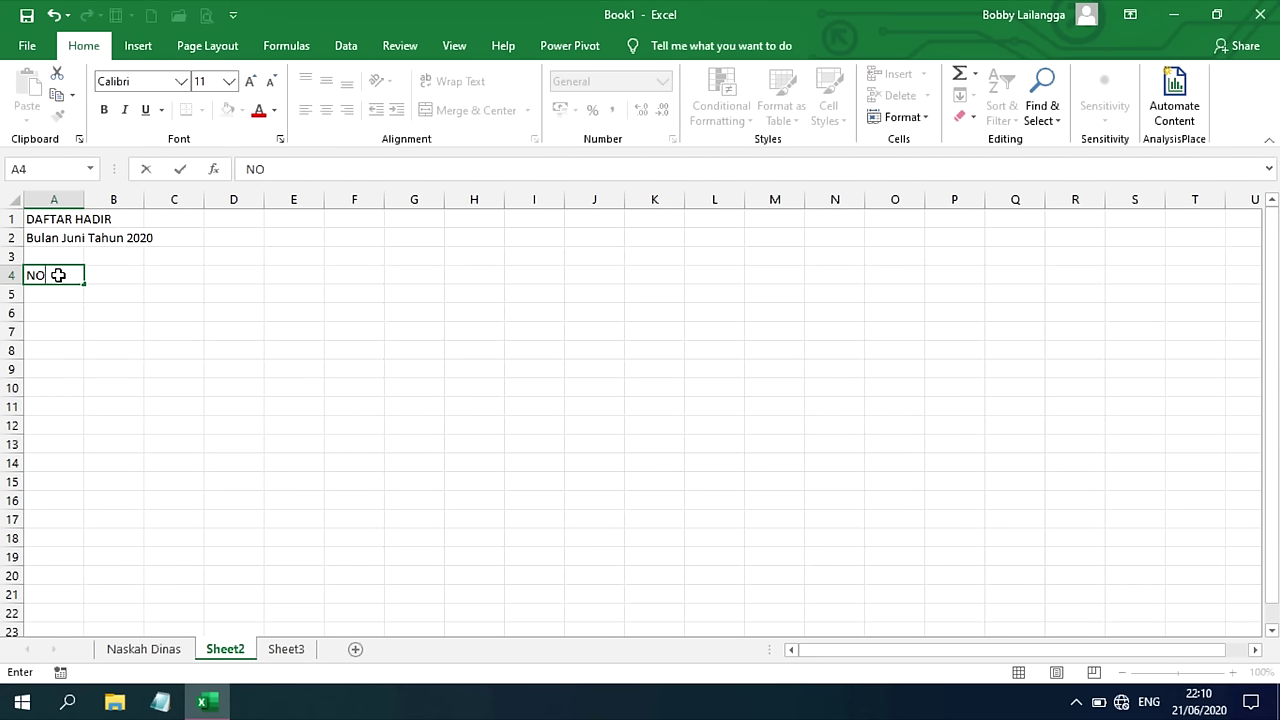
key(Tab)
text(NAMA)
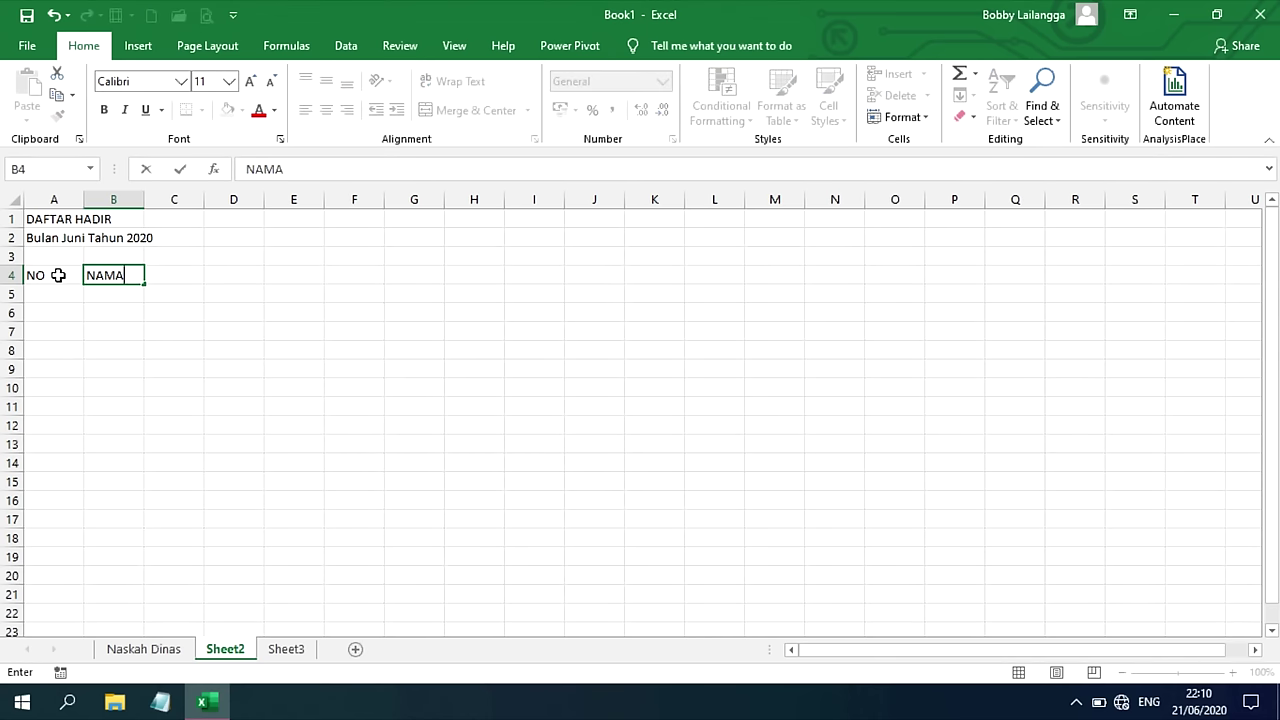
key(Tab)
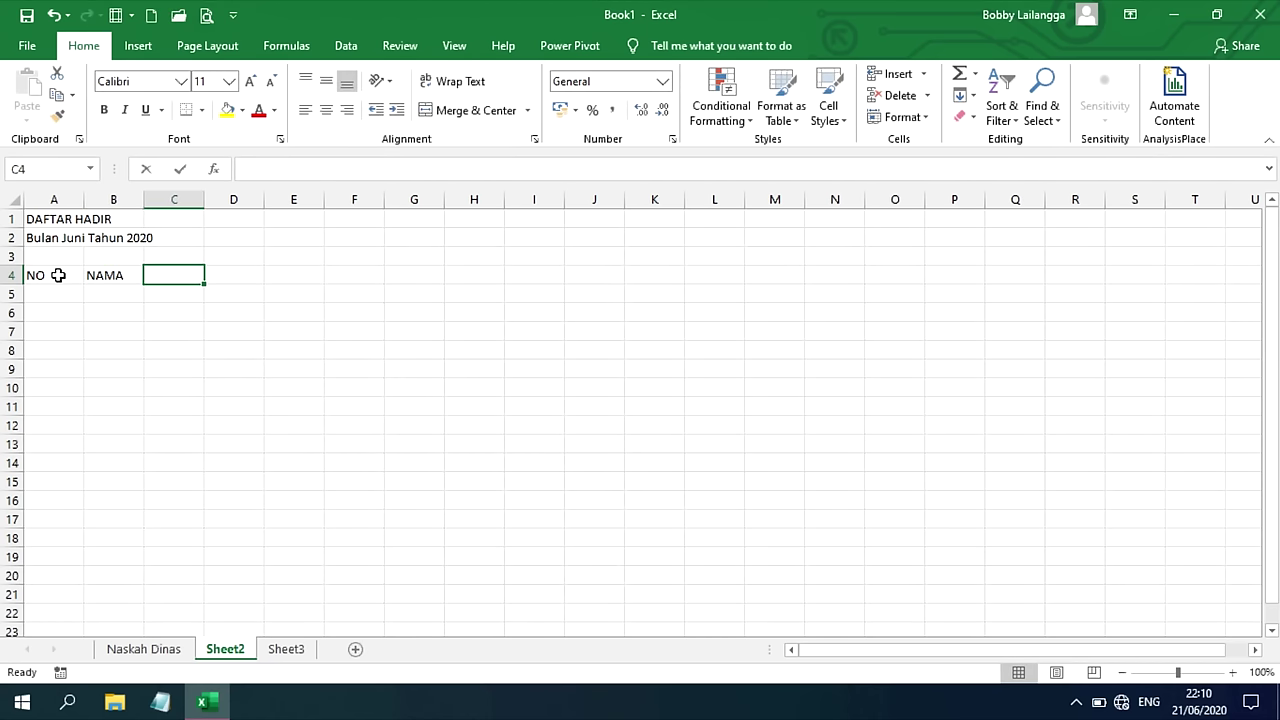
text(TANGGAL)
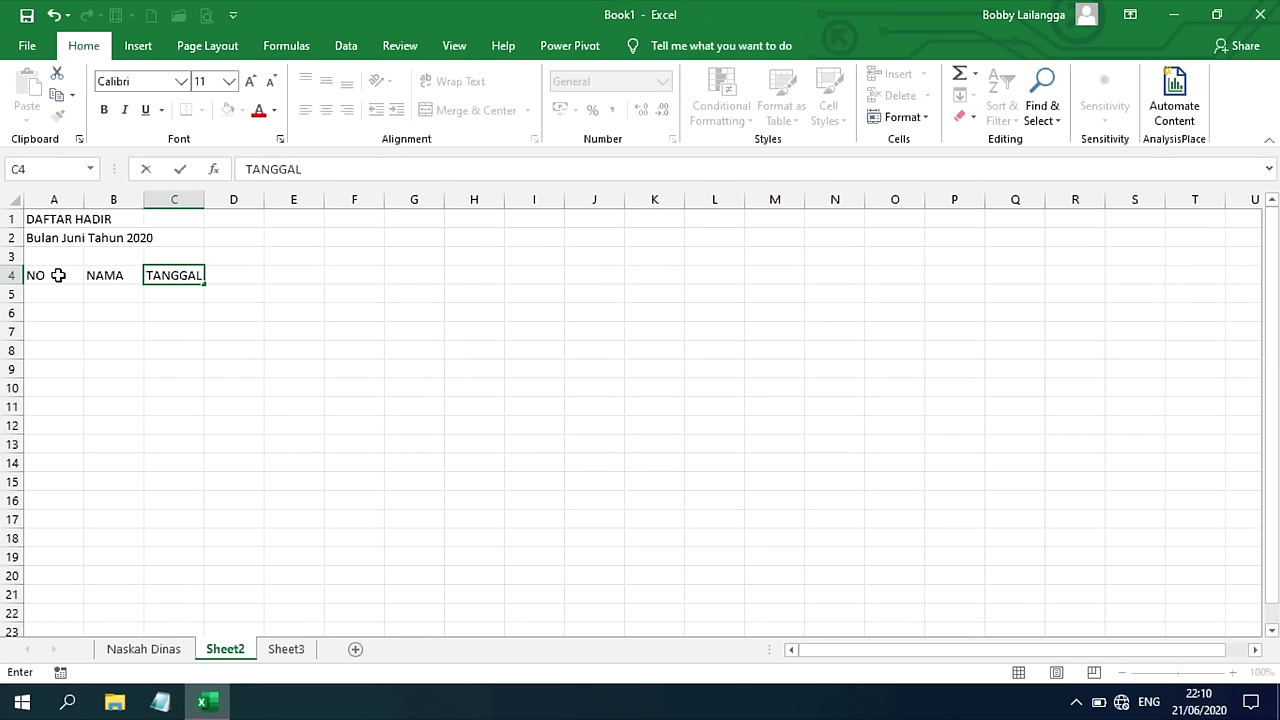
key(ctrl+Return)
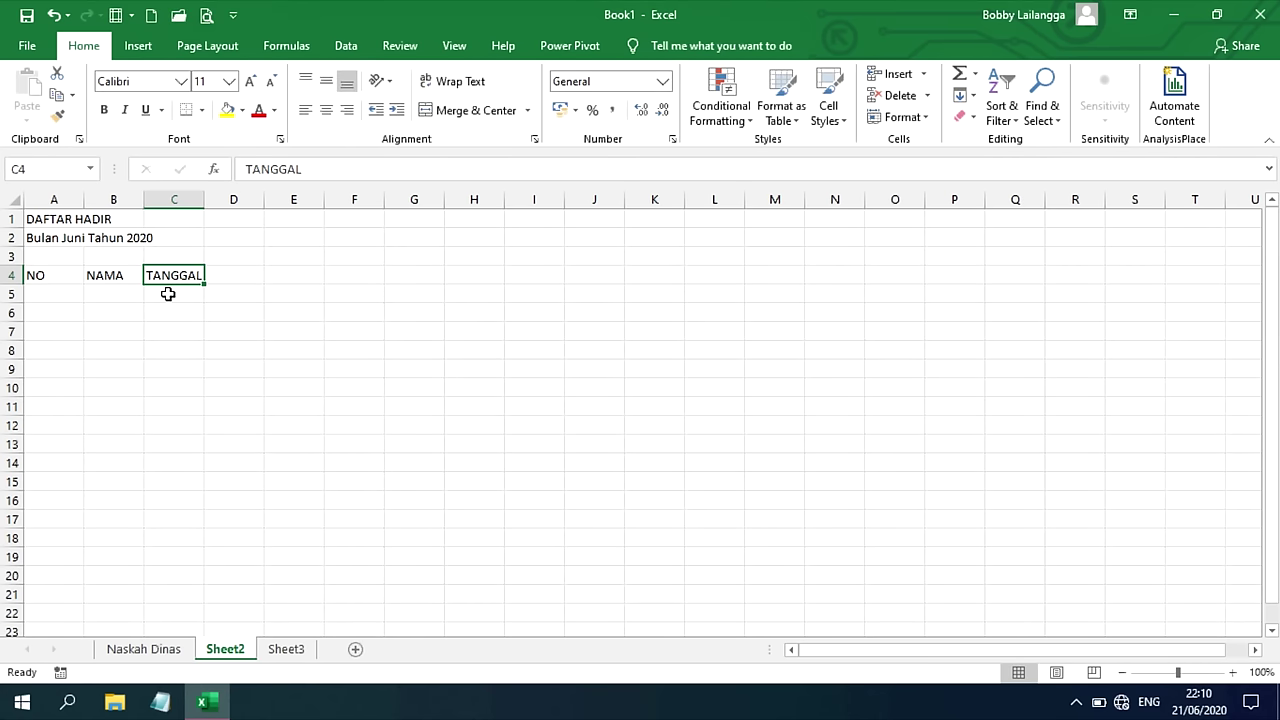
click(168, 294)
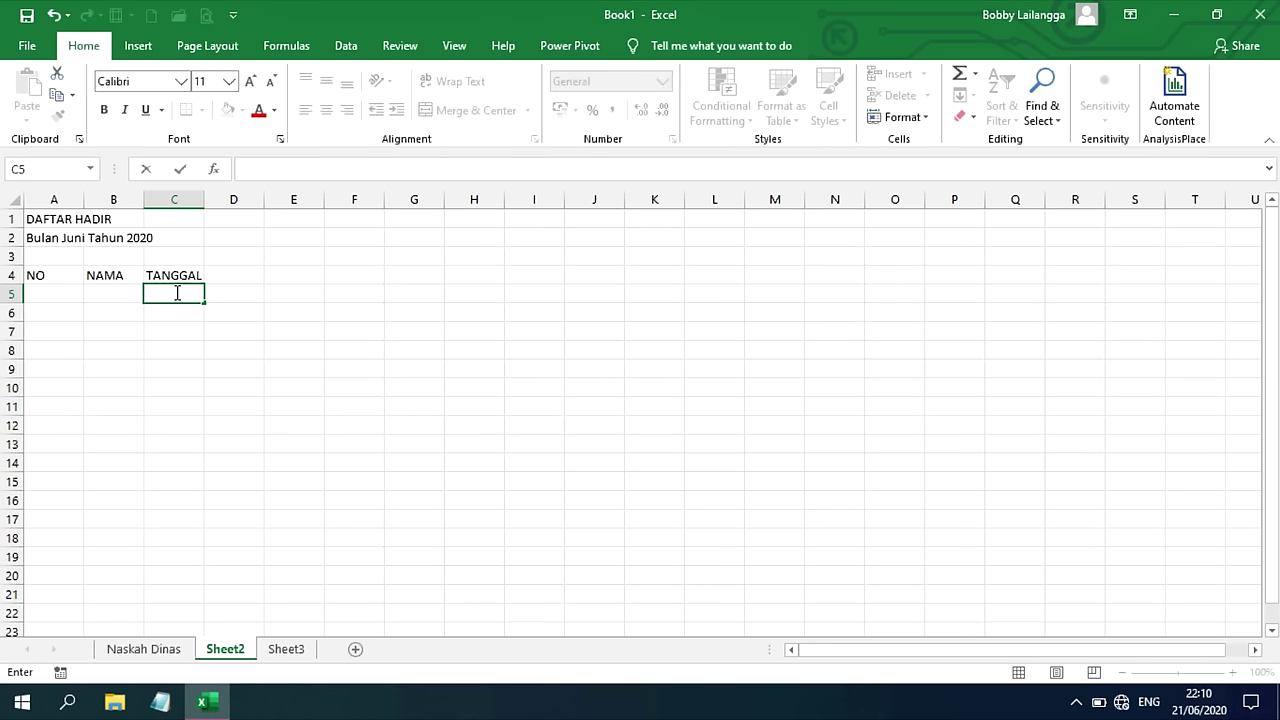
text(1)
- Fill day numbers 1 through 31 across row 5, from C5 to AG5
key(Tab)
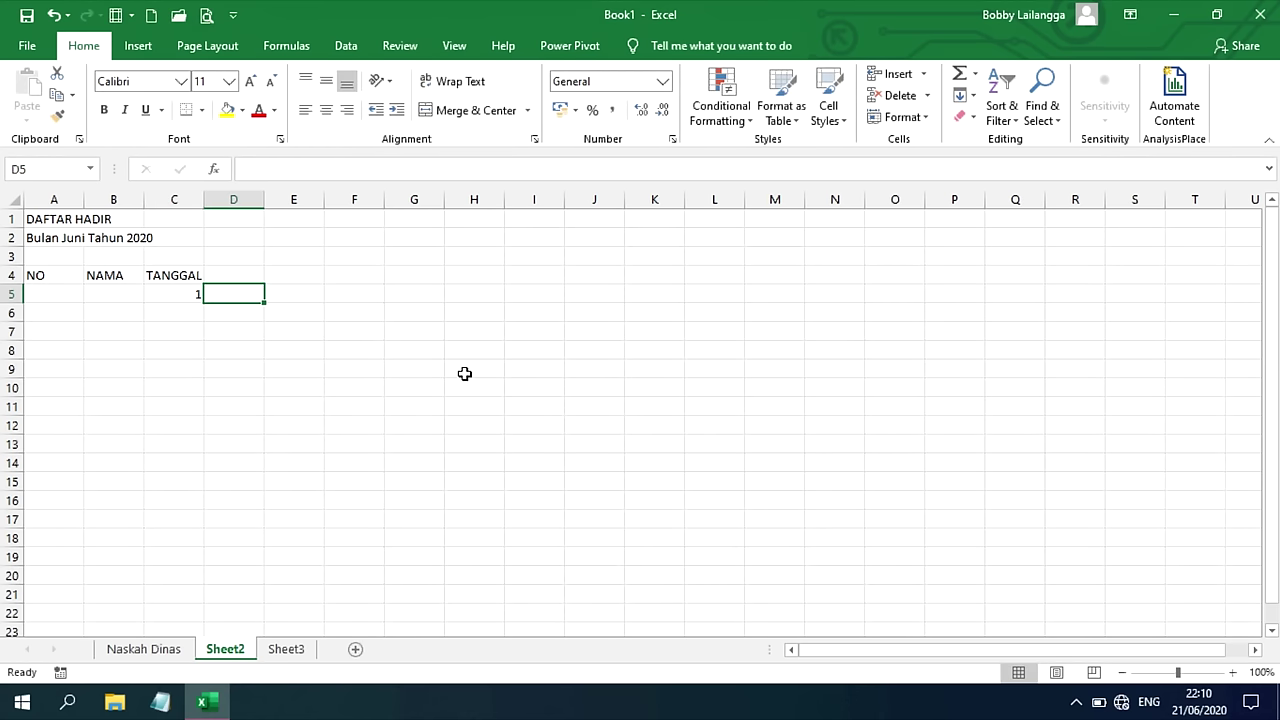
text(2)
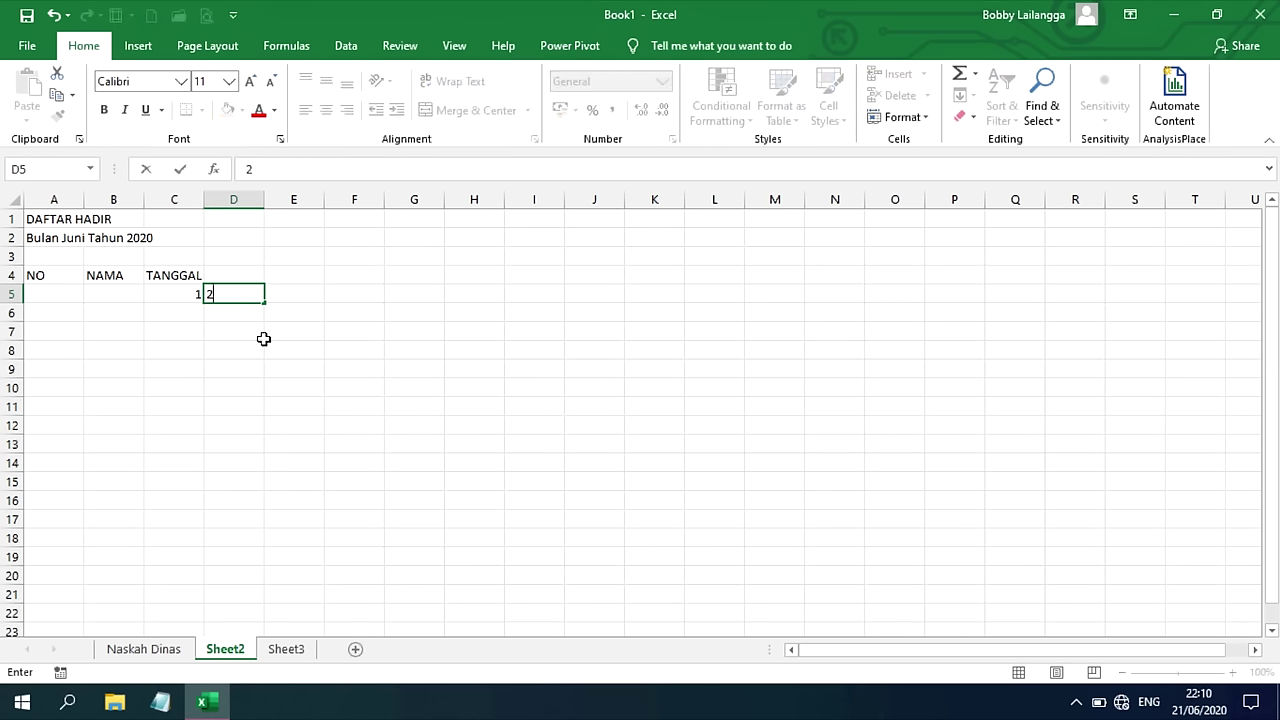
drag(170, 291, 243, 294)
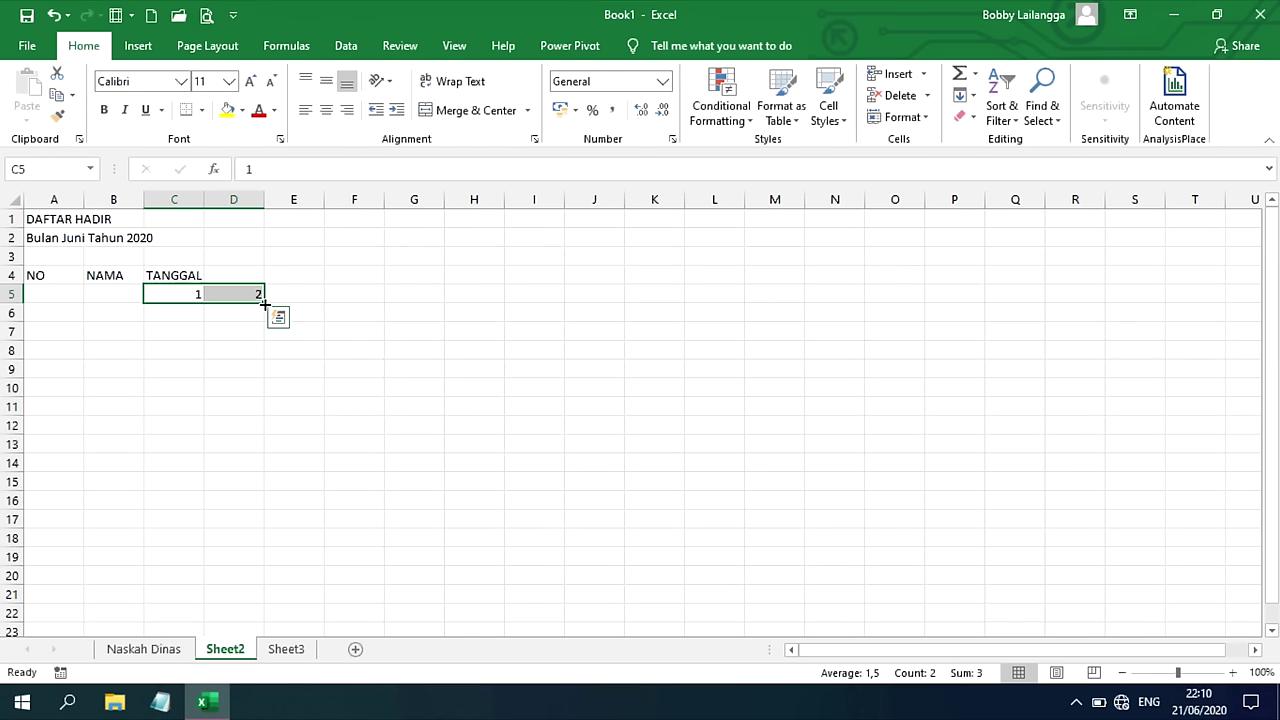
mouse_move(264, 303)
mouse_down()
mouse_move(1275, 297)
mouse_move(827, 306)
mouse_up()
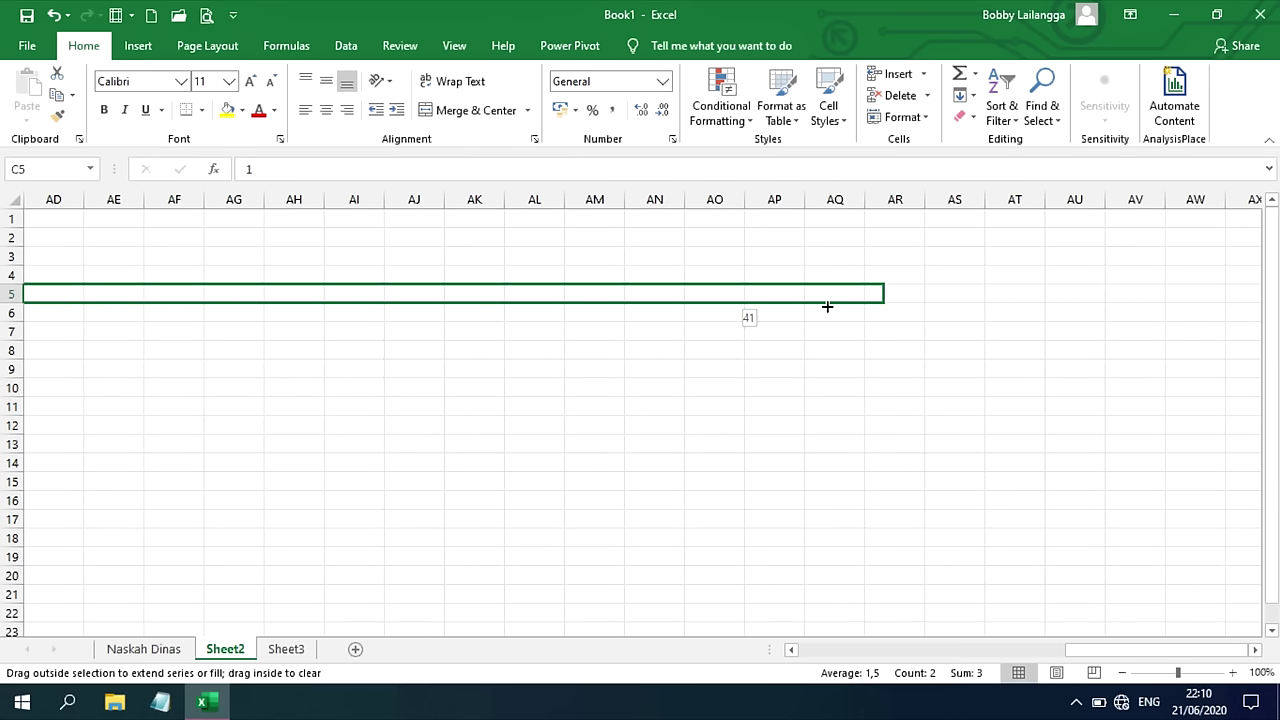
drag(827, 306, 276, 300)
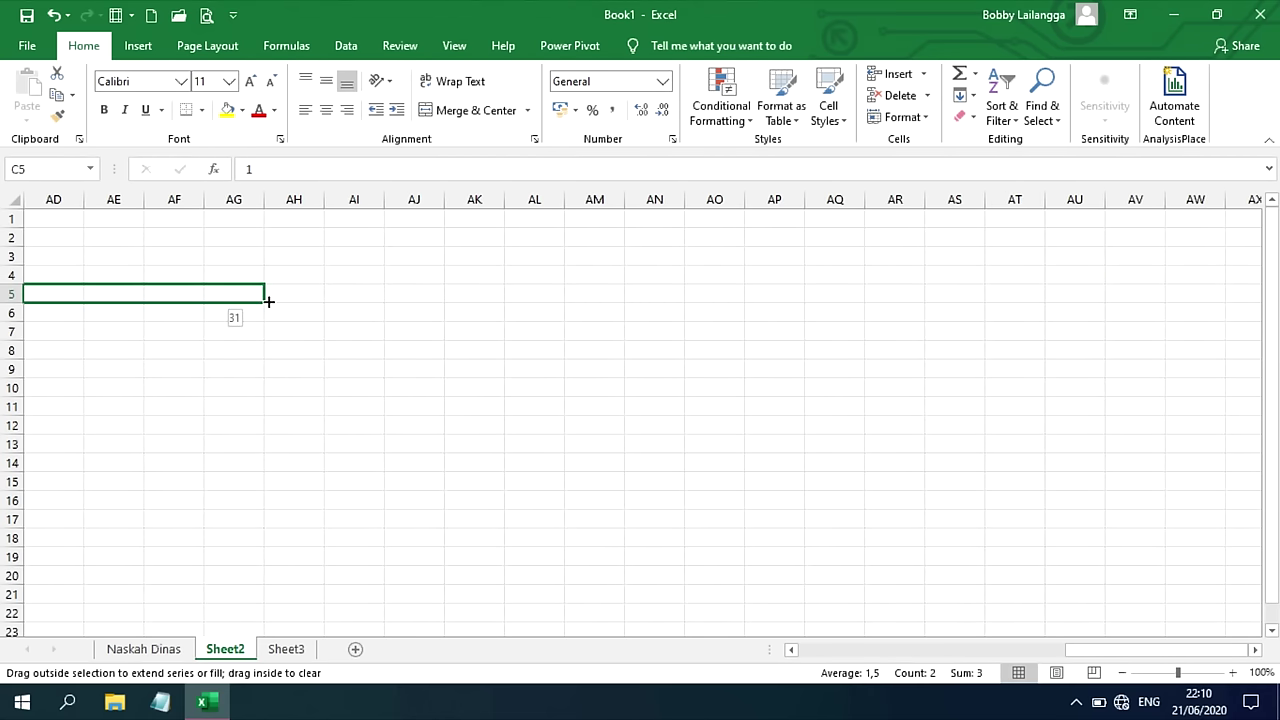
drag(268, 301, 270, 302)
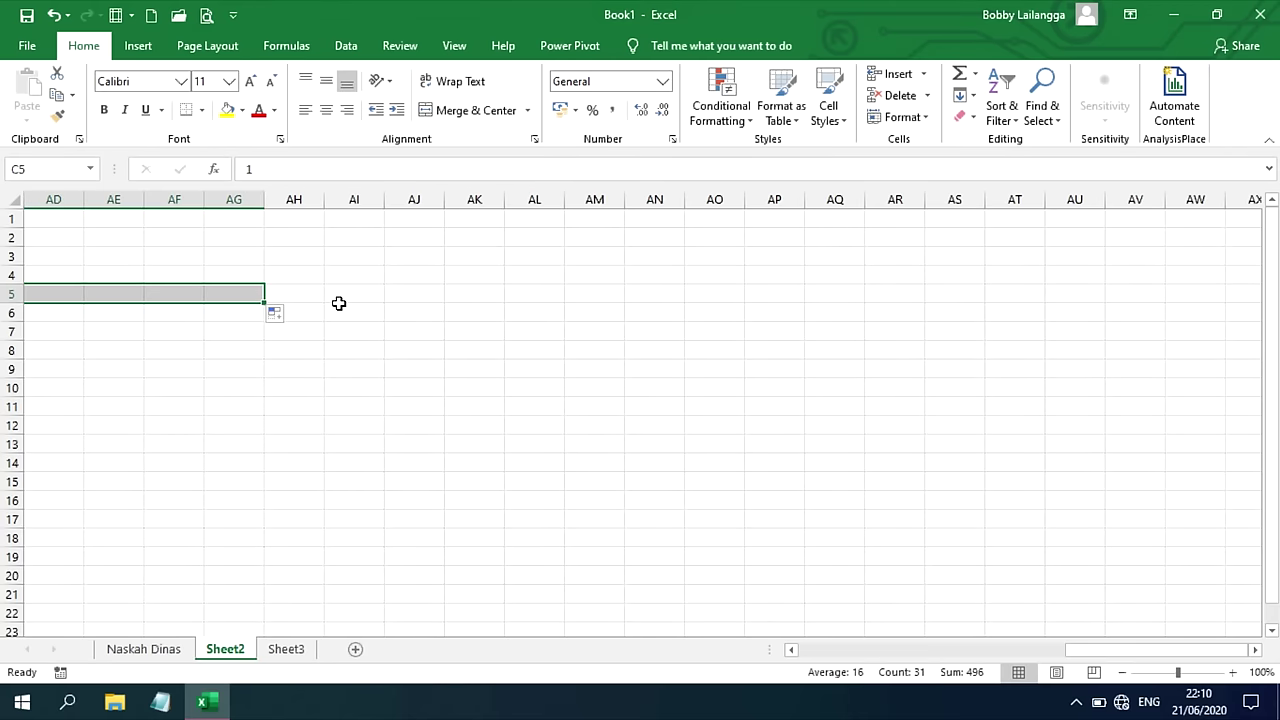
click(240, 198)
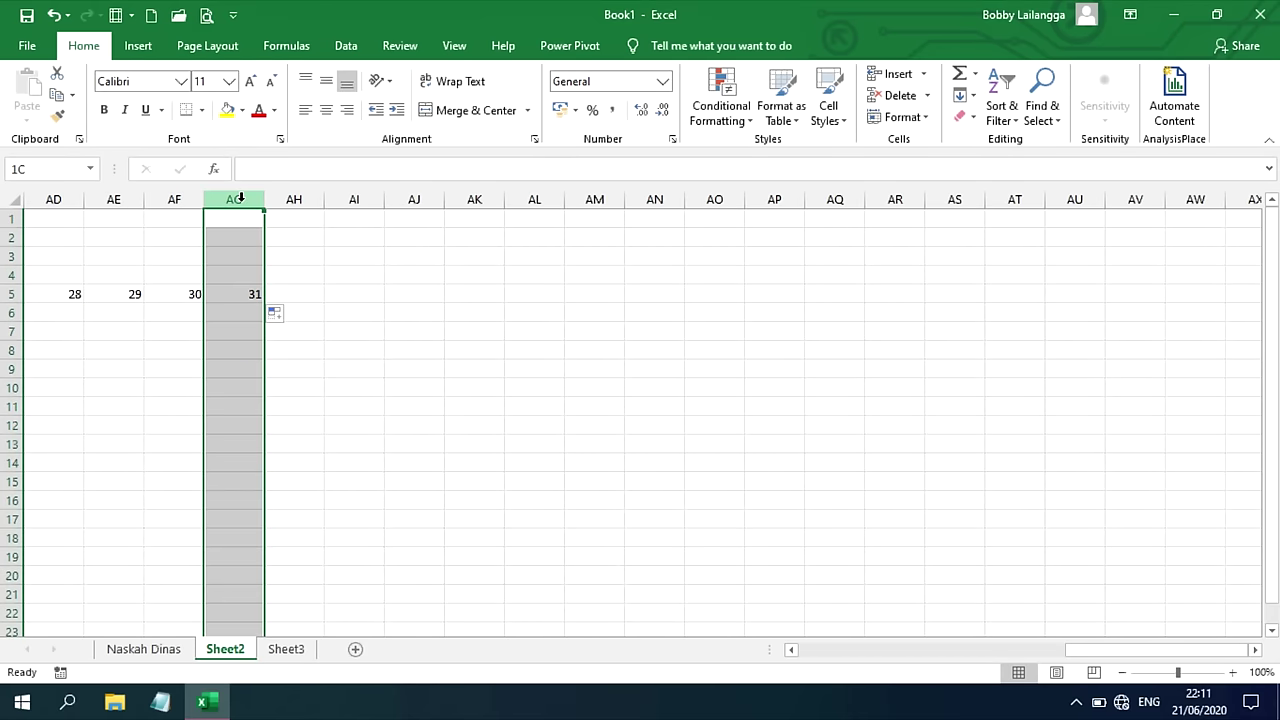
mouse_move(237, 199)
mouse_down()
mouse_move(3, 200)
mouse_move(213, 223)
mouse_move(184, 218)
mouse_up()
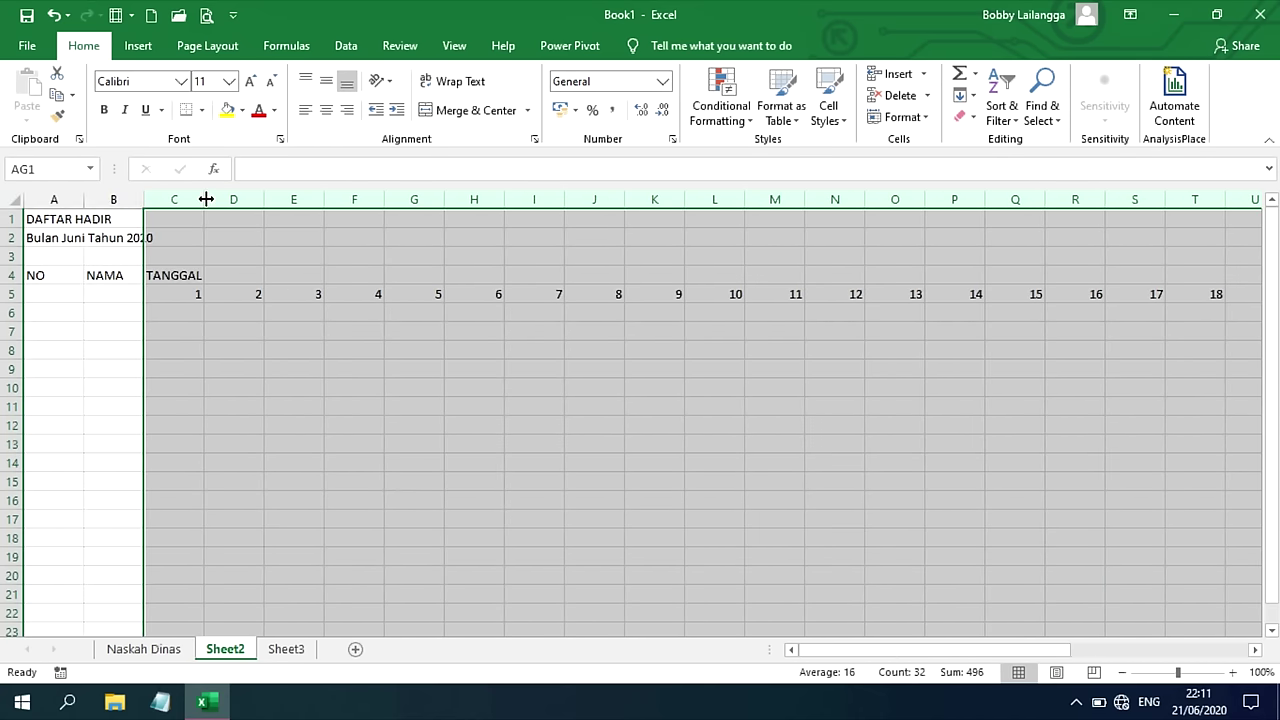
- Give columns C through AG one narrow, equal width so all 31 days fit on screen
drag(206, 199, 170, 204)
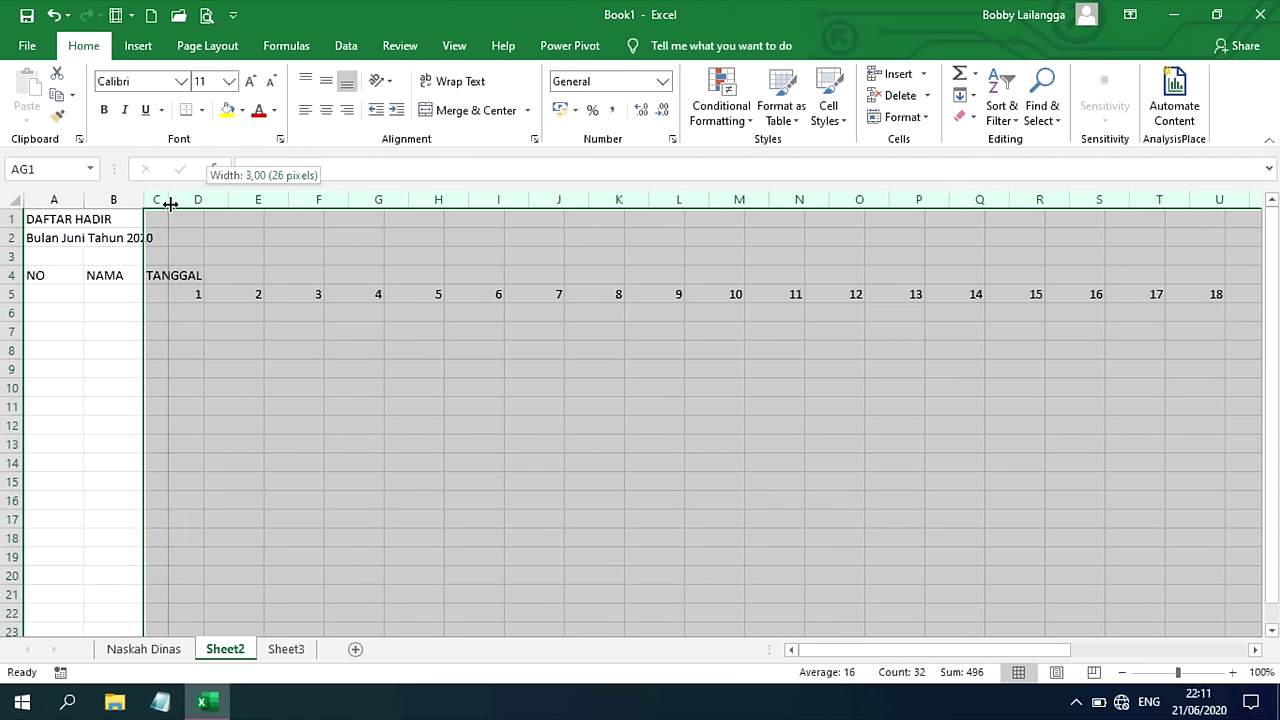
drag(170, 204, 177, 204)
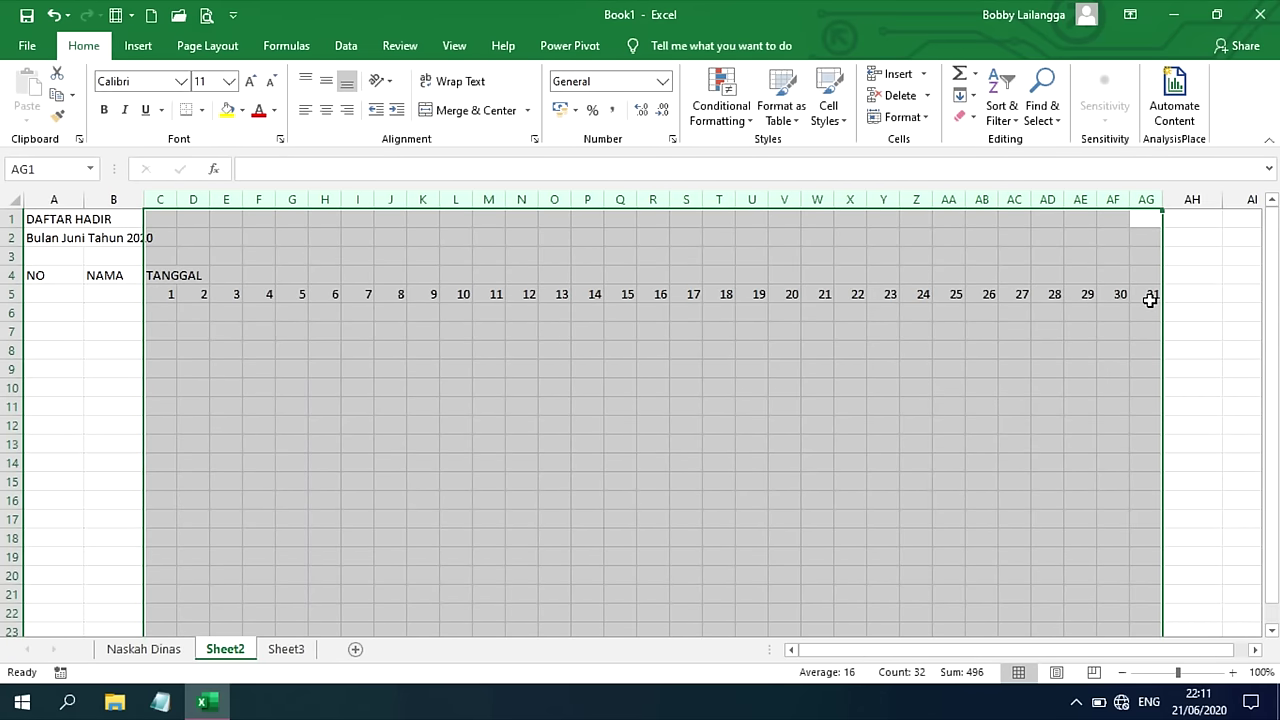
drag(1125, 199, 1122, 199)
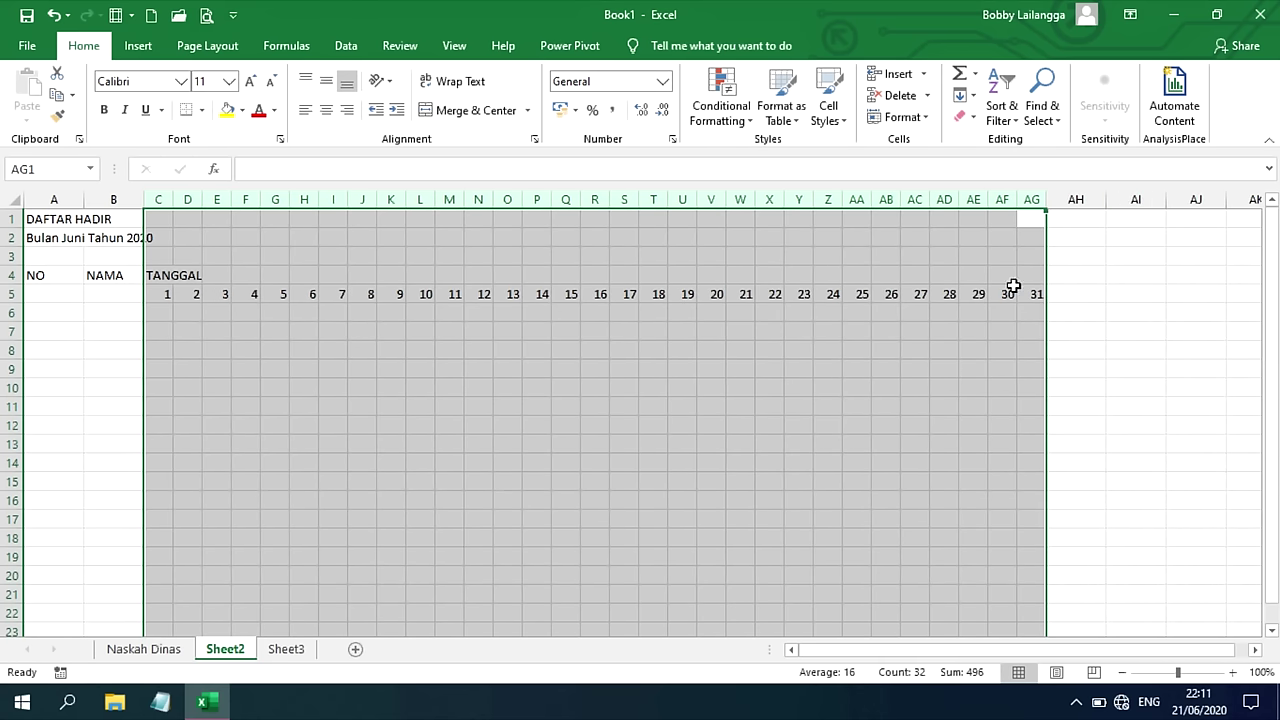
- Type KET in AH4 and the subheadings ABSEN, IZIN and SAKIT in AH5:AJ5
double_click(1063, 272)
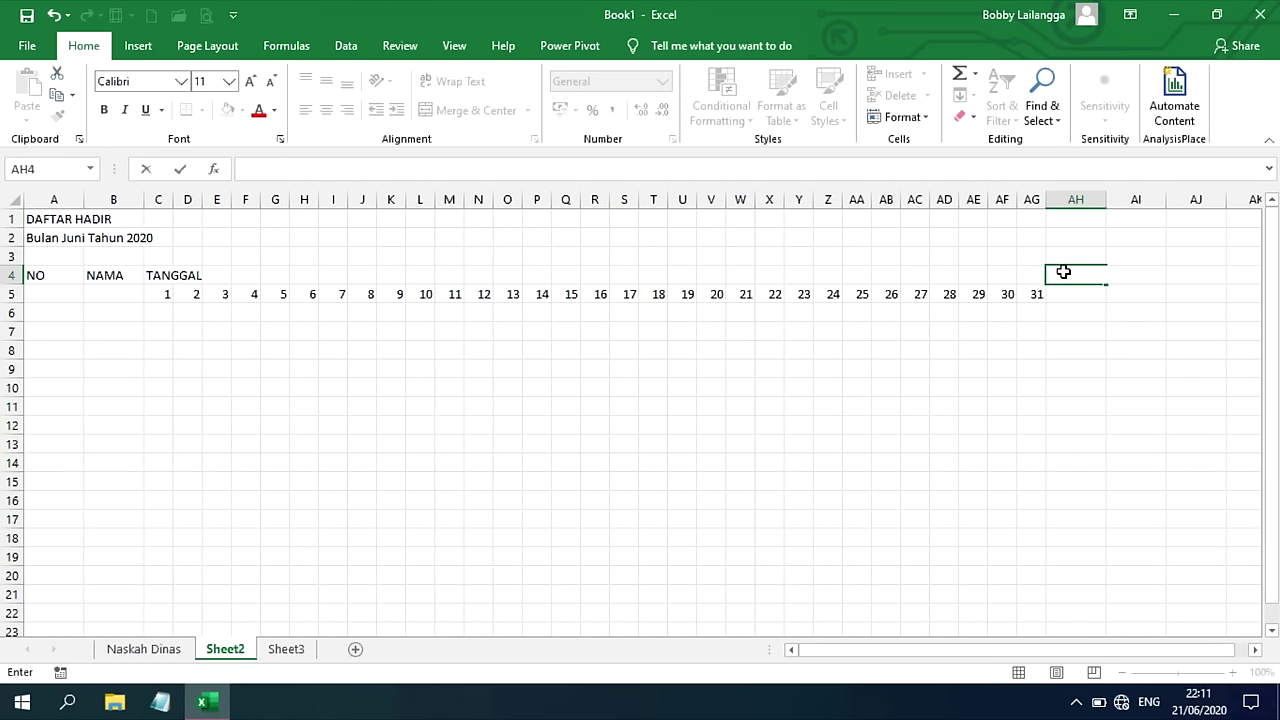
text(KET)
key(Return)
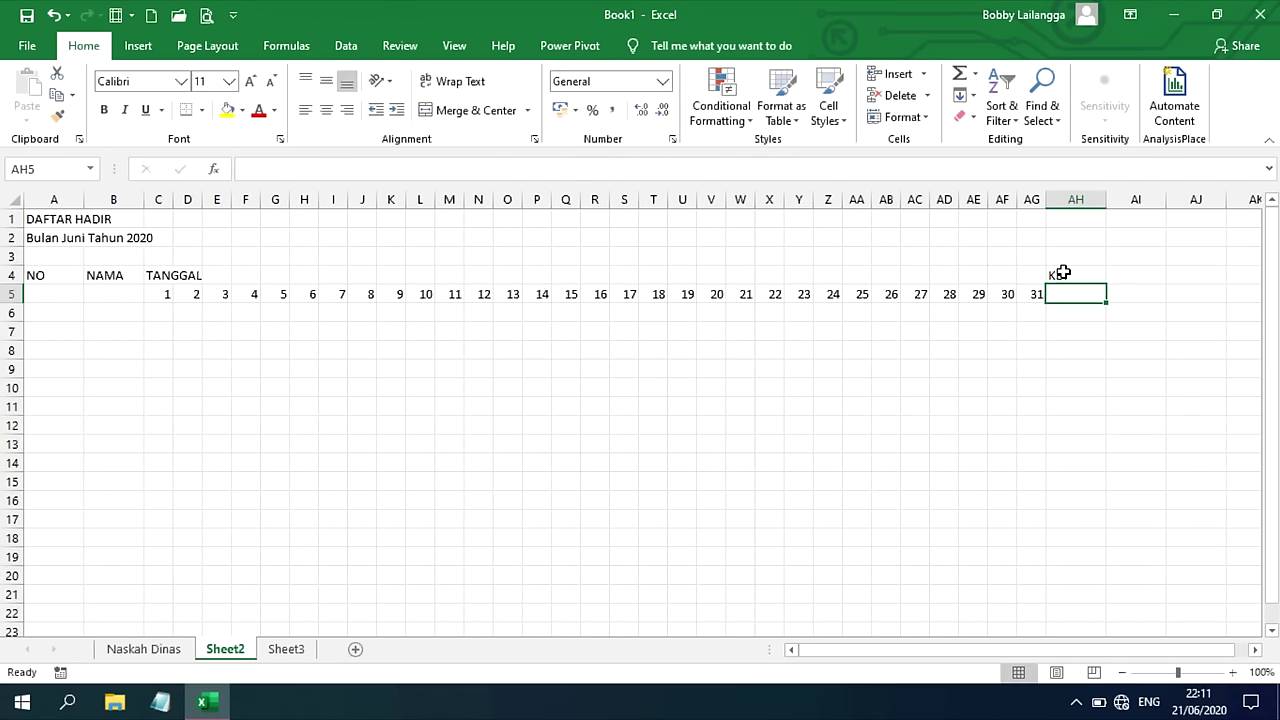
text(ABSEN)
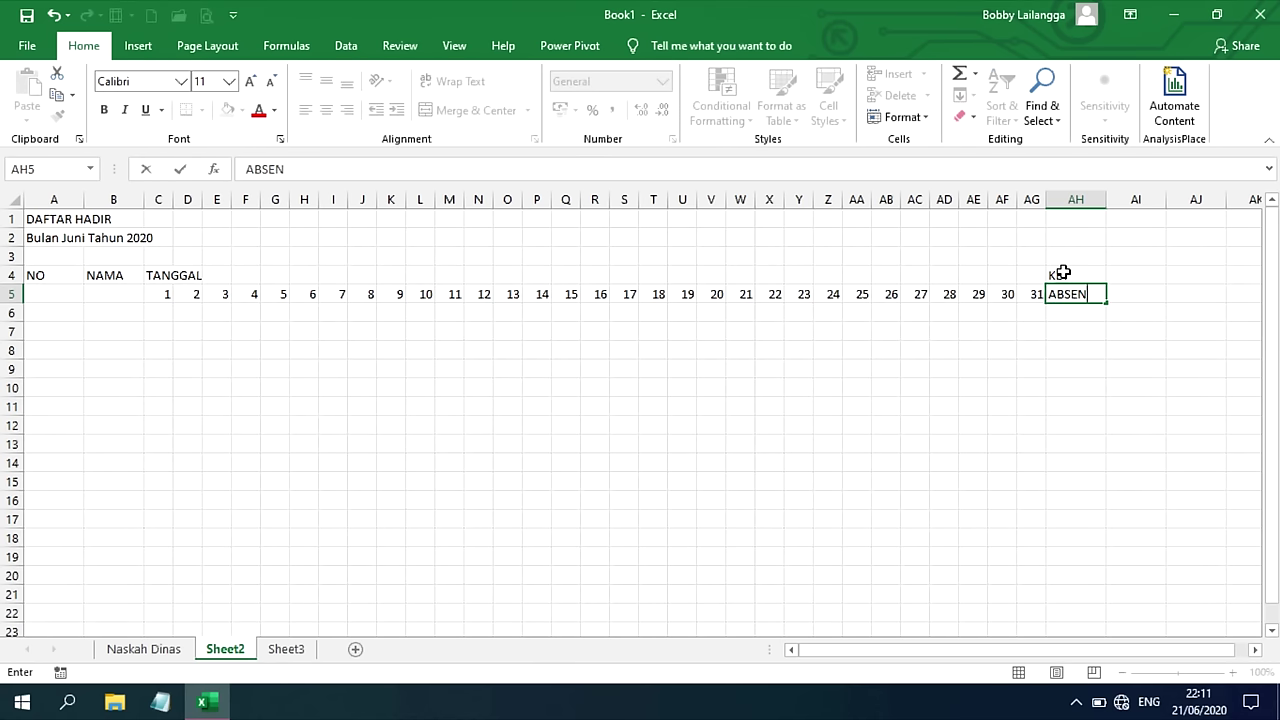
key(Tab)
text(IZIN)
key(Tab)
text(SAKIT)
key(Tab)
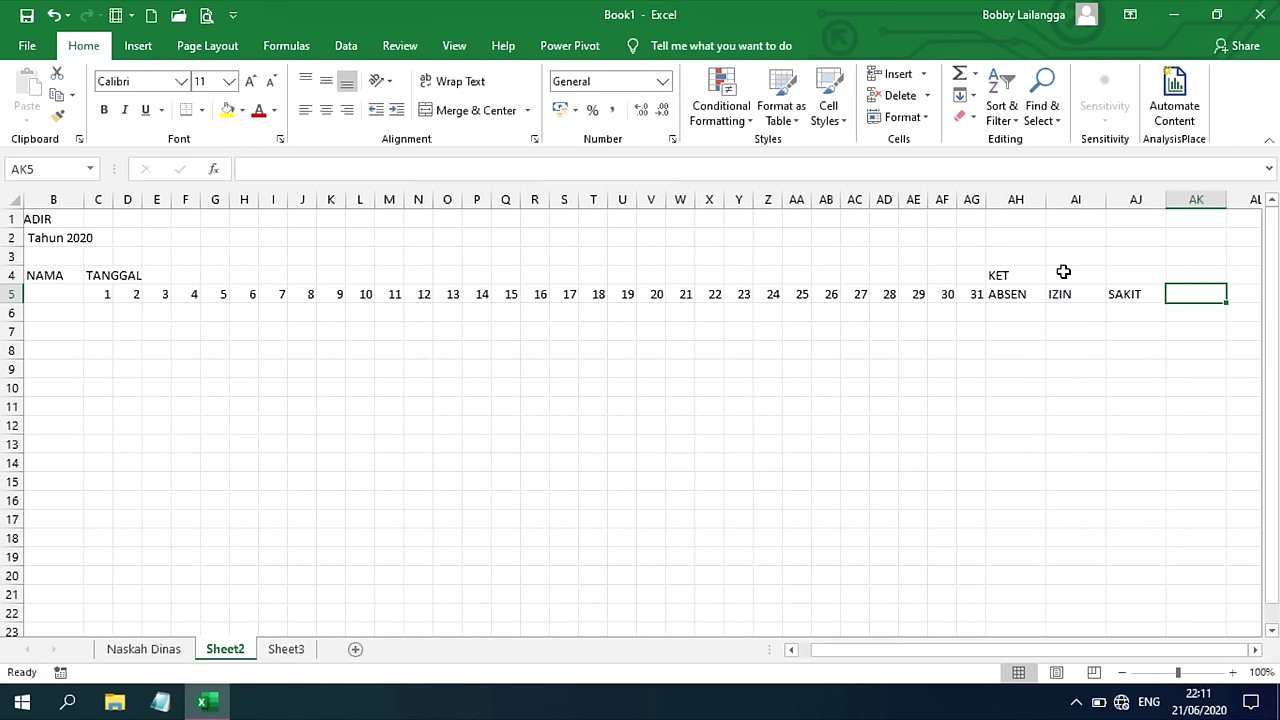
click(1185, 296)
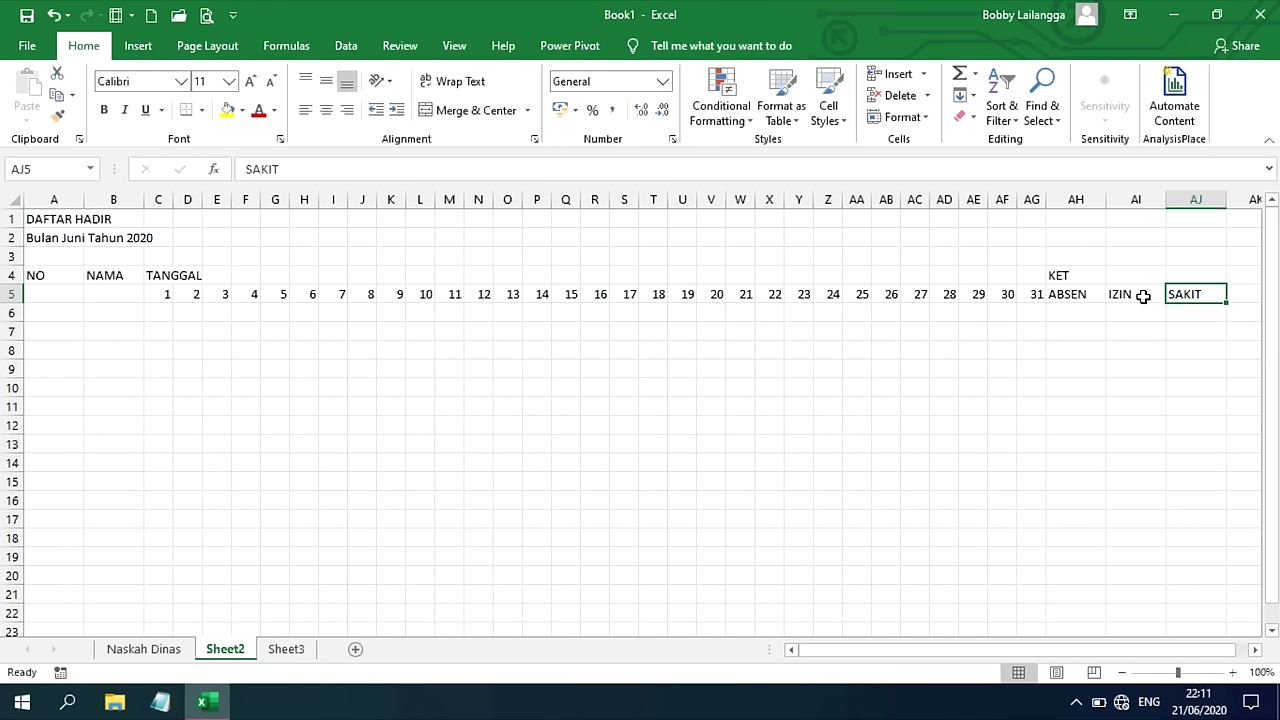
drag(1076, 275, 1196, 275)
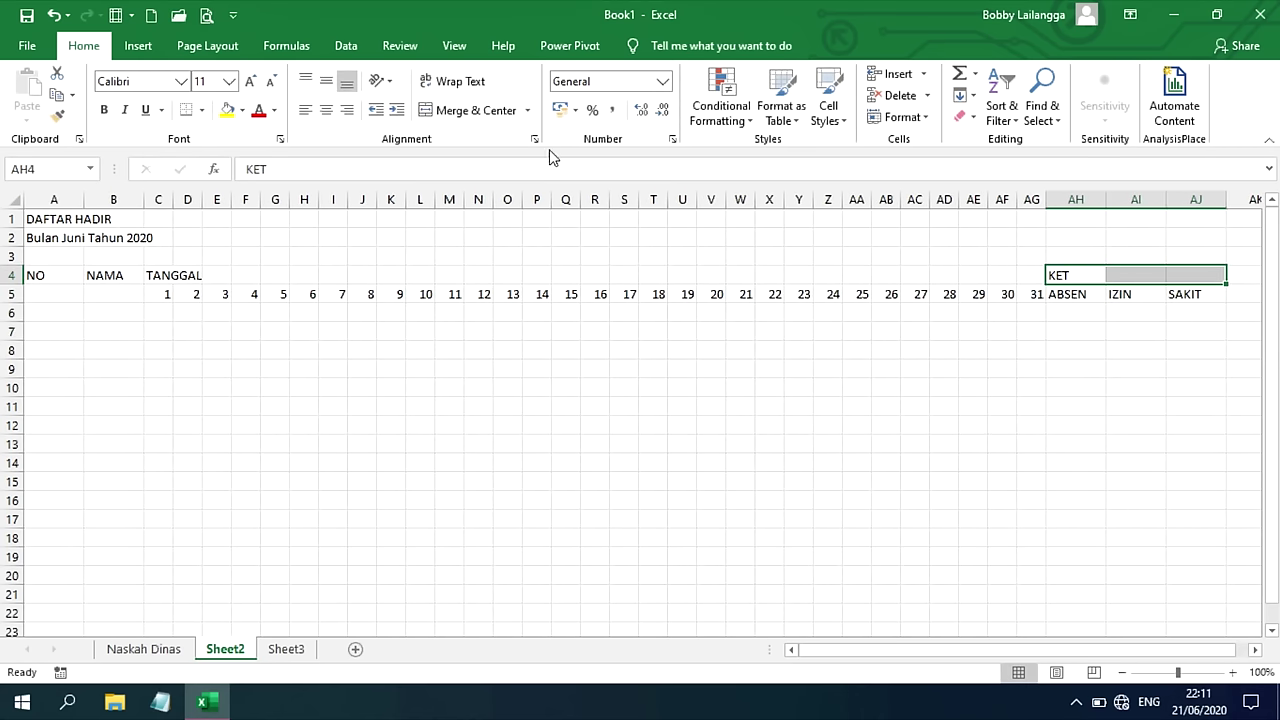
- Merge and centre KET over AH4:AJ4, TANGGAL over C4:AG4, and NAMA and NO across rows 4–5
click(470, 110)
drag(1035, 276, 152, 275)
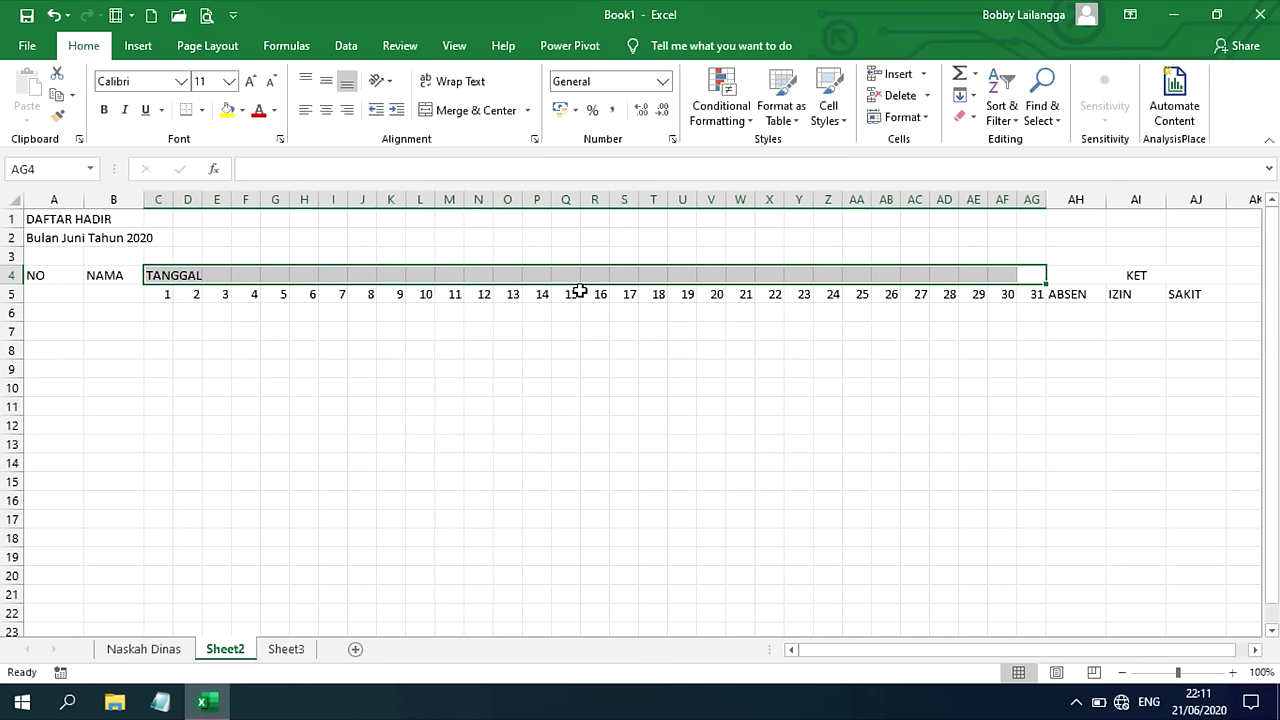
key(alt+h)
key(m)
key(c)
mouse_move(100, 275)
mouse_down()
mouse_move(100, 292)
mouse_move(44, 292)
mouse_up()
key(alt+h)
key(m)
key(c)
key(alt+h)
key(m)
key(c)
- Narrow column A and autofit the ABSEN, IZIN and SAKIT columns AH–AJ
mouse_move(84, 199)
mouse_down()
mouse_move(44, 199)
mouse_move(172, 199)
mouse_up()
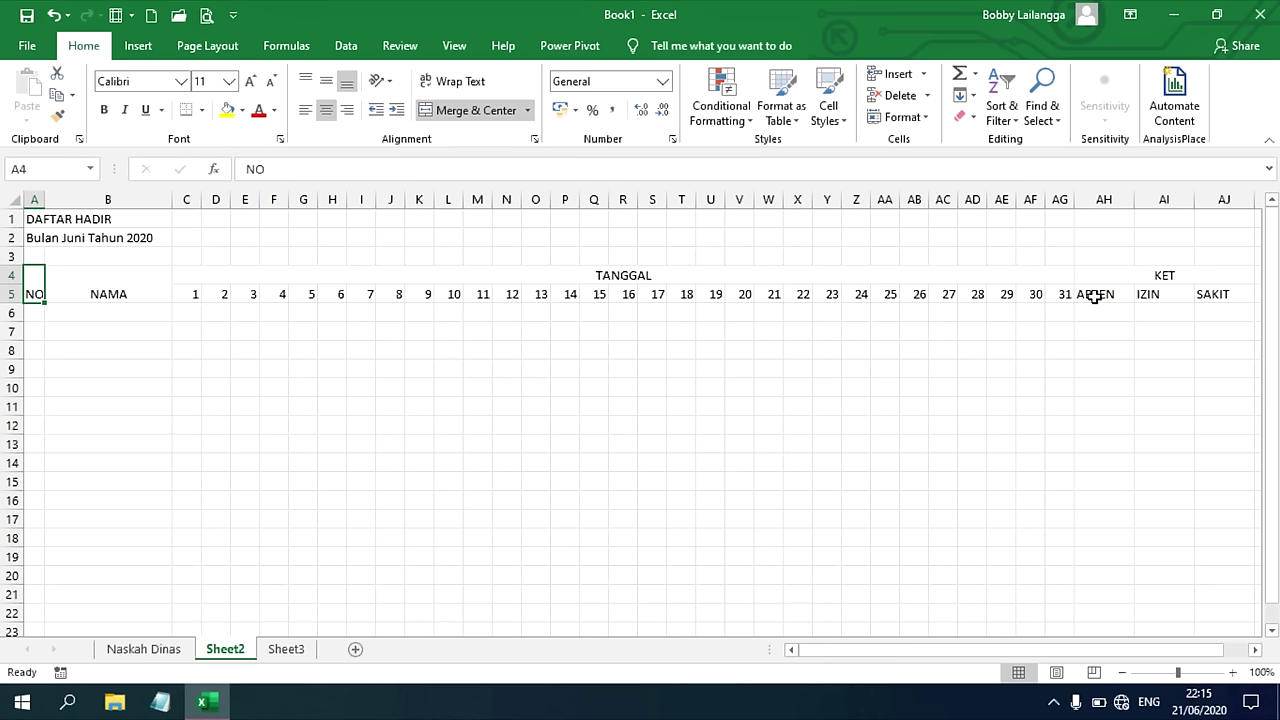
drag(1124, 199, 1200, 199)
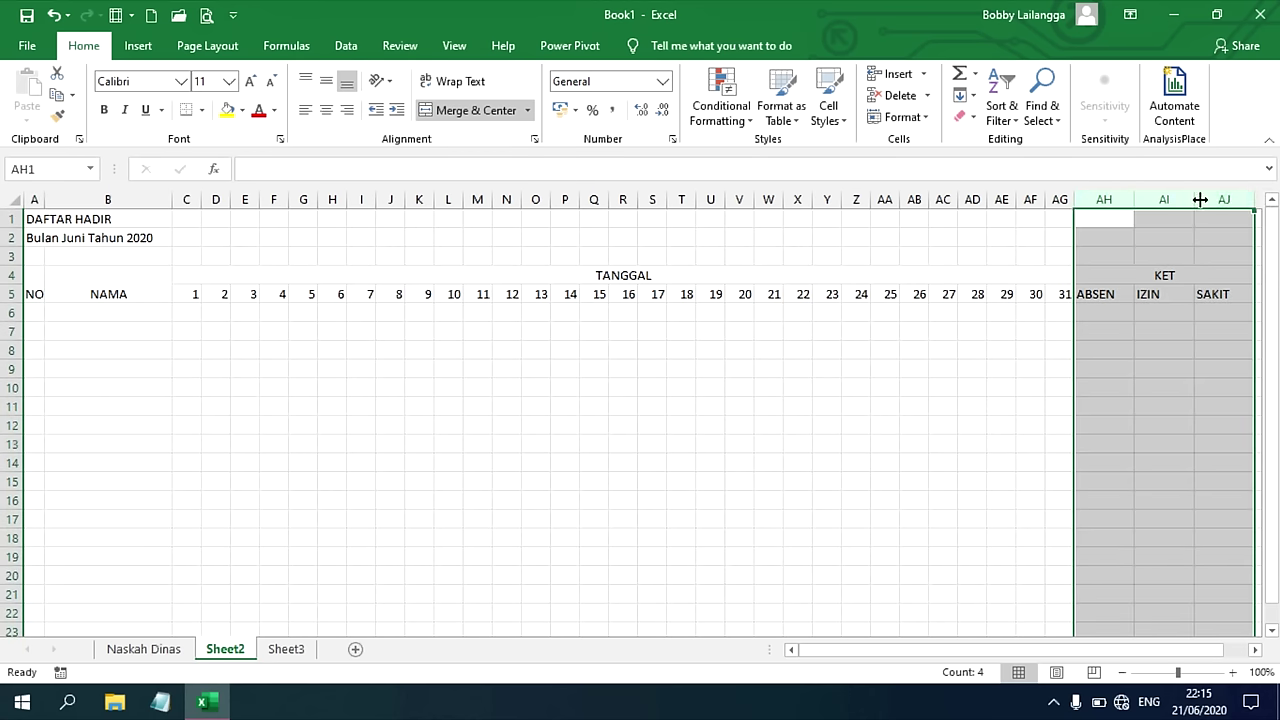
double_click(1197, 200)
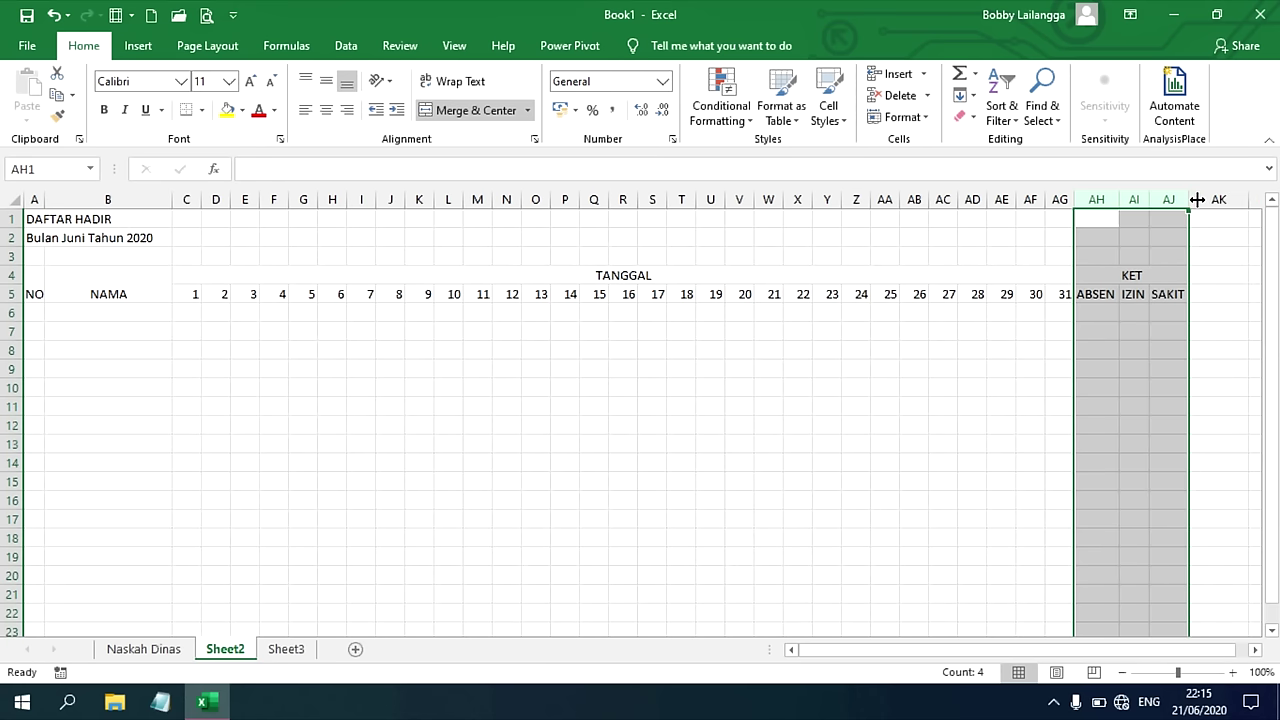
click(1114, 297)
click(1134, 295)
click(1169, 293)
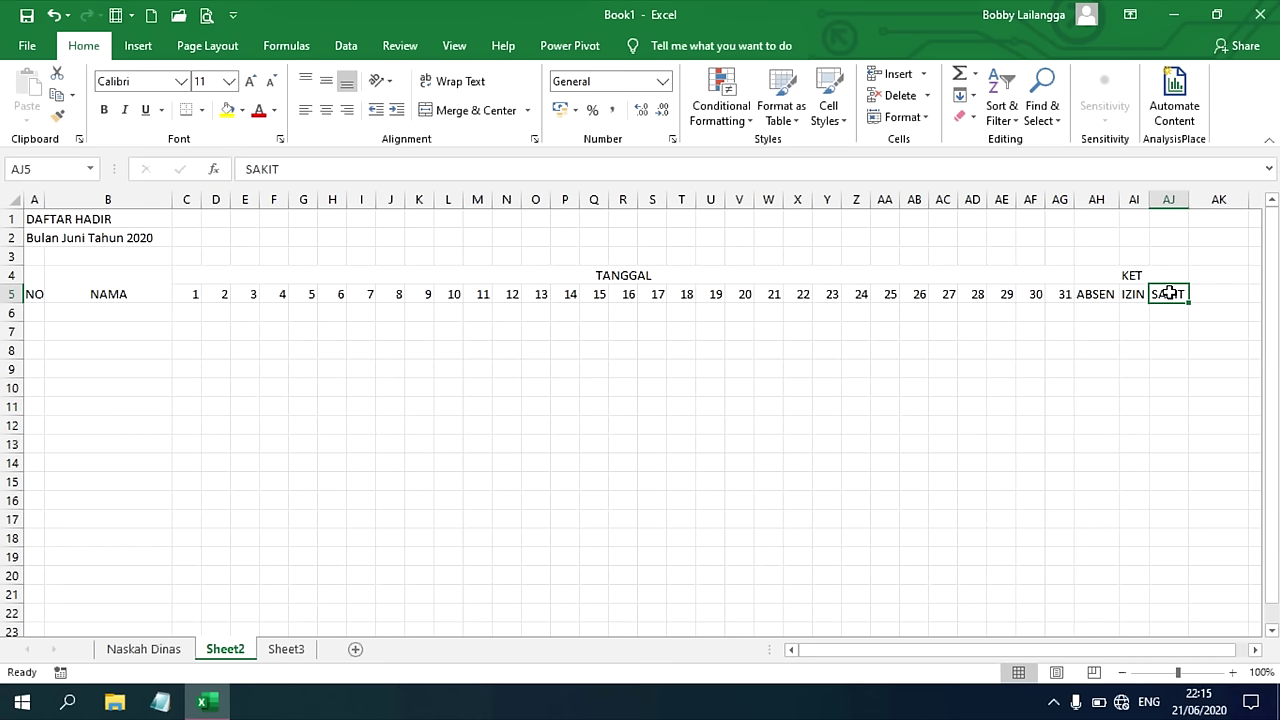
- Number the NO column 1 to 6 in A6:A11 using a 1, 2 fill series
click(38, 314)
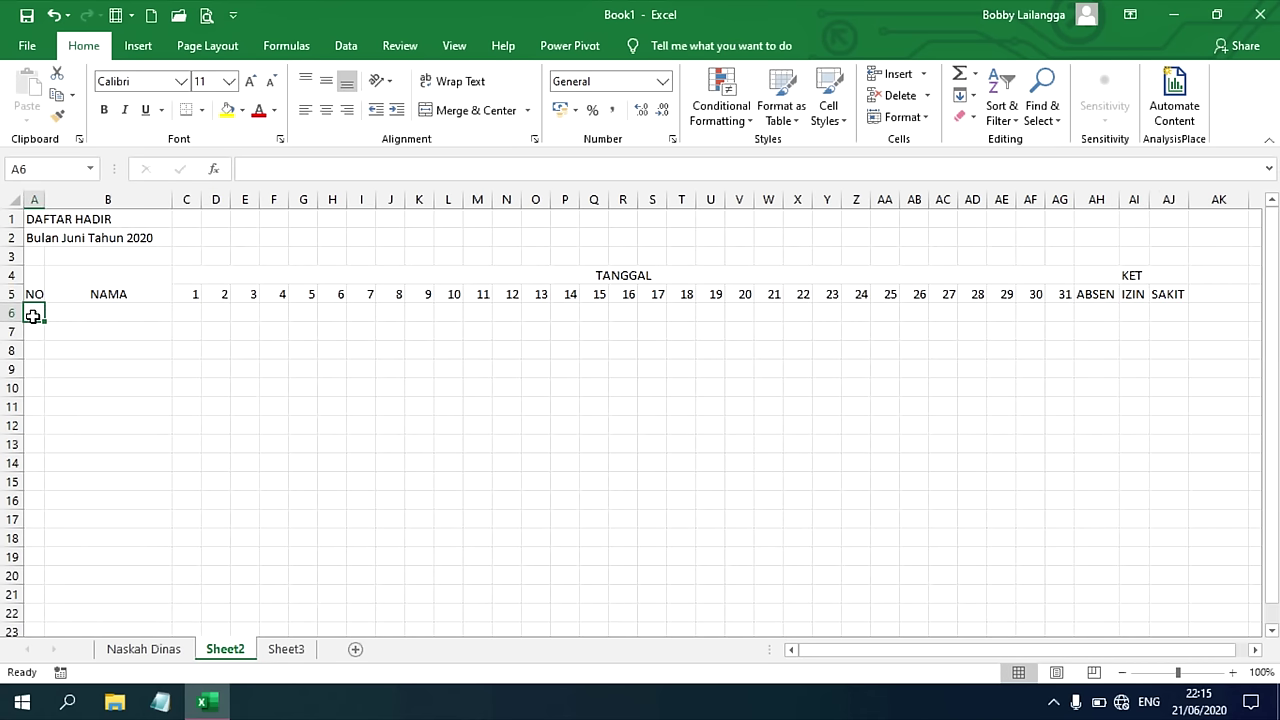
text(1)
key(Return)
text(2)
key(ctrl+Return)
click(36, 312)
drag(36, 312, 38, 331)
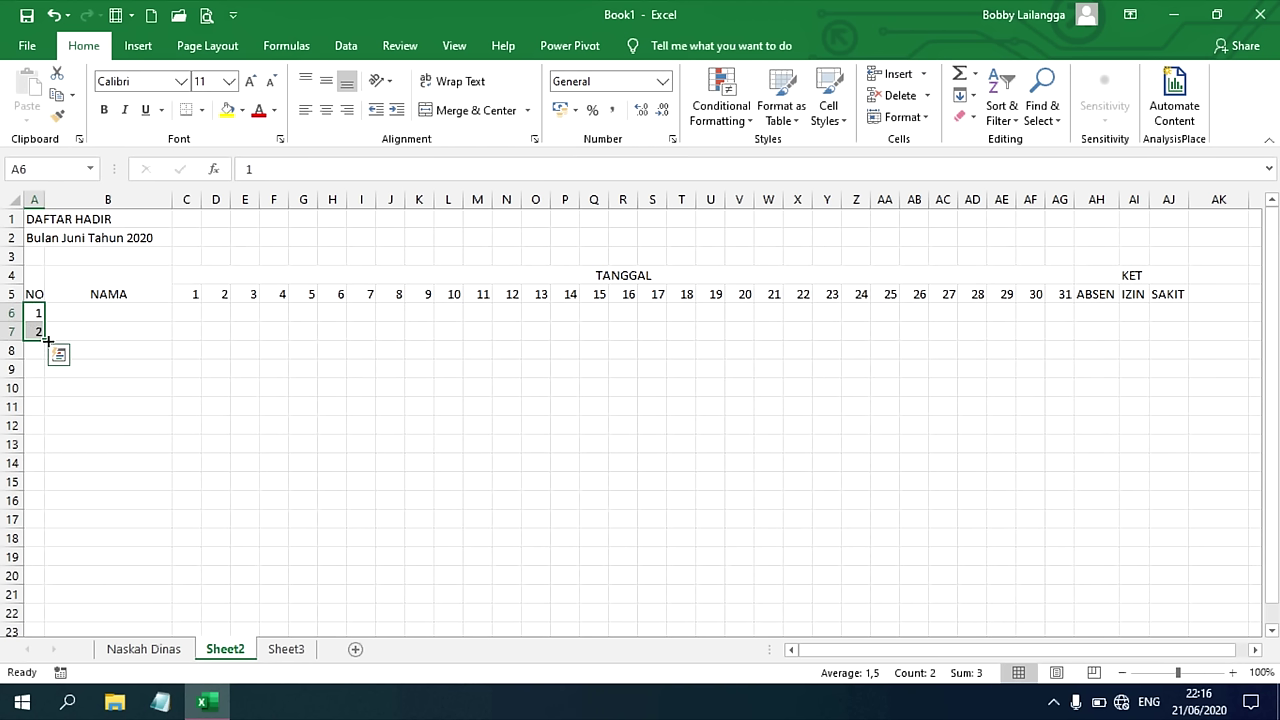
drag(45, 343, 41, 410)
click(36, 313)
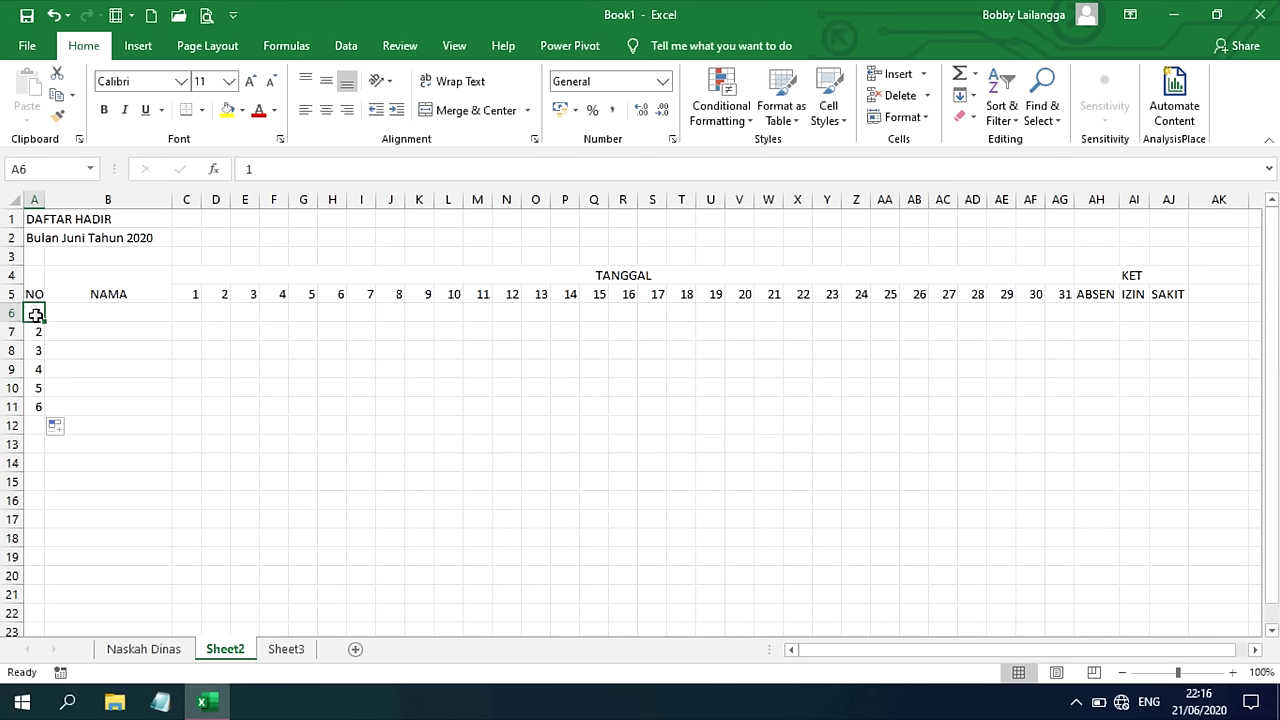
mouse_move(32, 276)
mouse_down()
mouse_move(1154, 391)
mouse_move(1157, 408)
mouse_up()
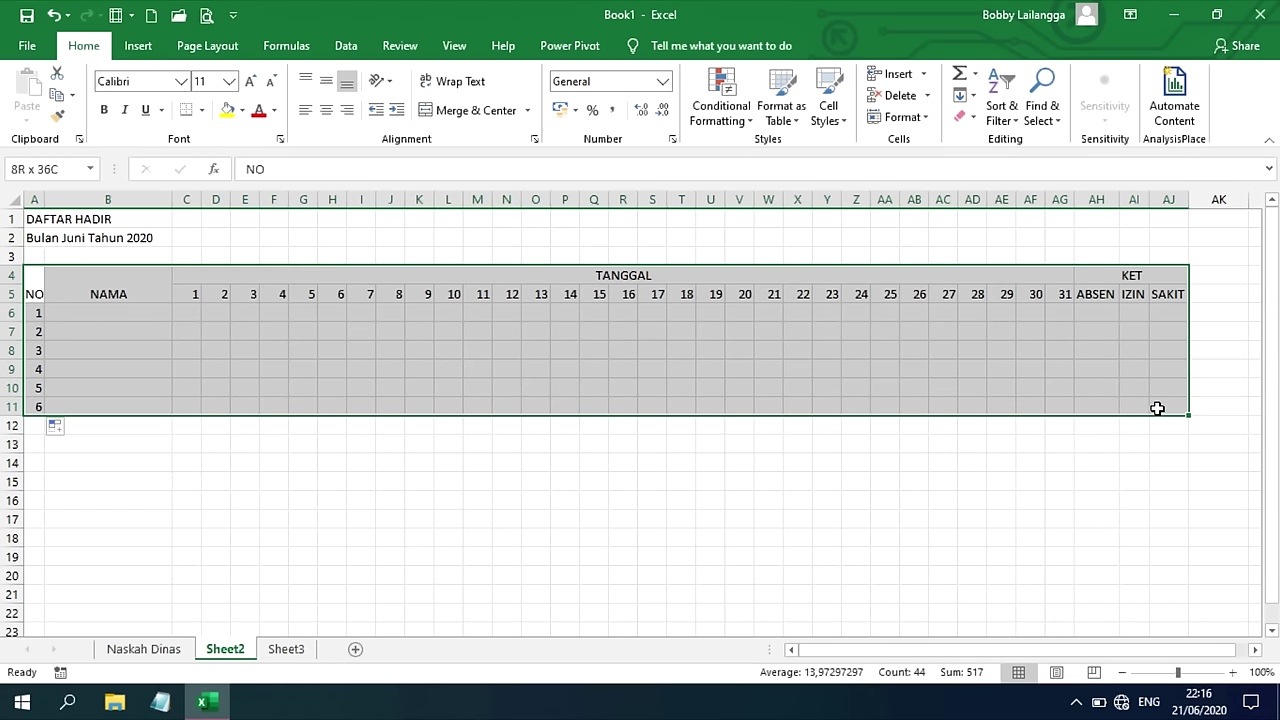
- Middle-align and centre the contents of the attendance table A4:AJ11
click(326, 81)
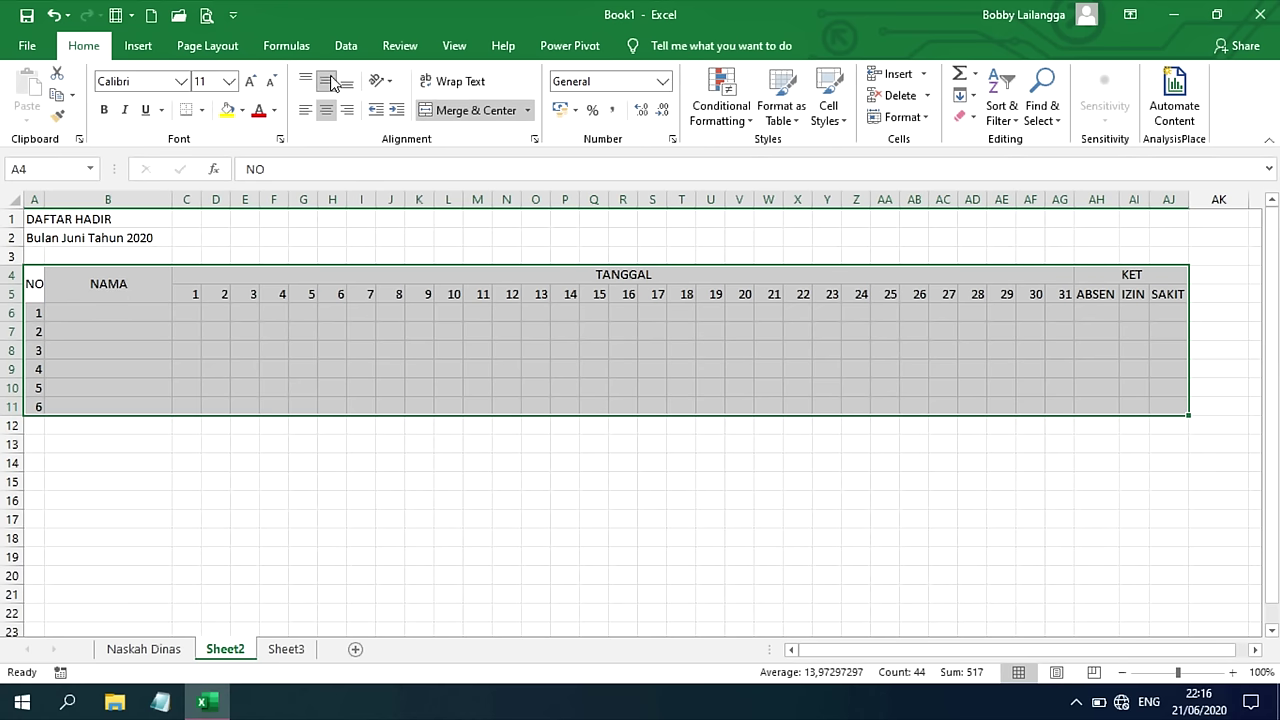
click(306, 110)
click(326, 110)
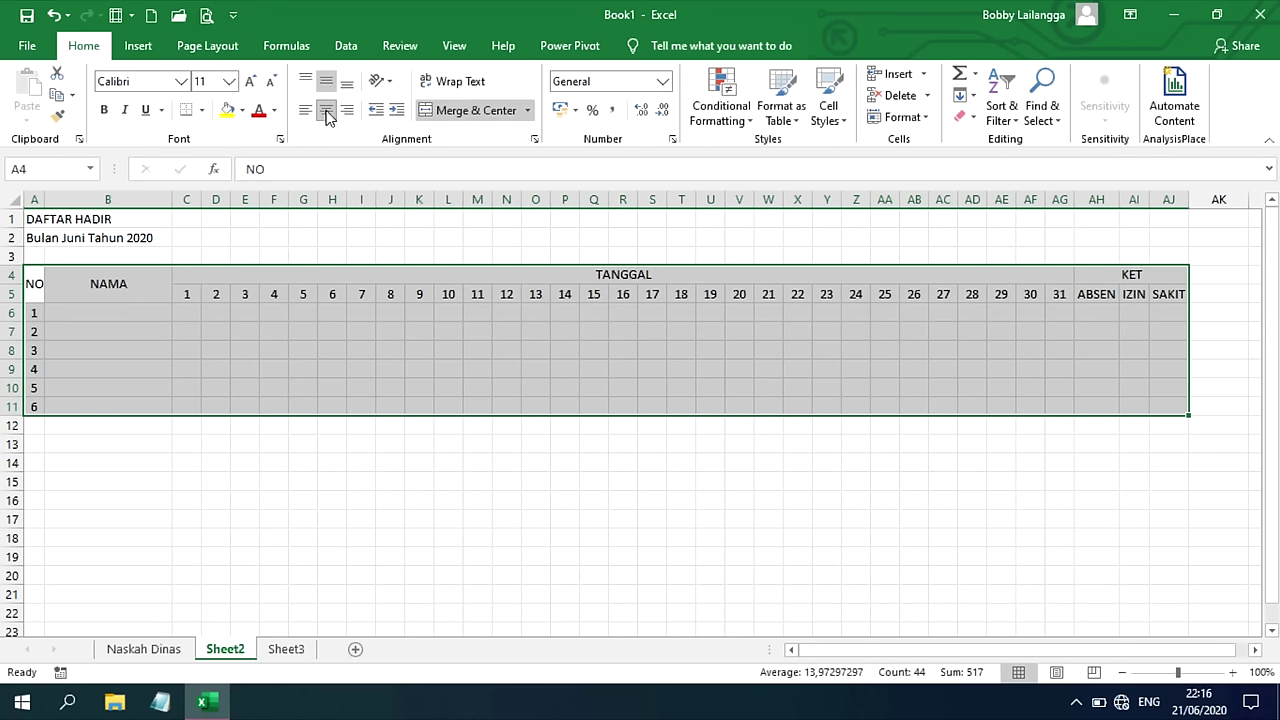
- Bold header rows 4–5 and left-align the name cells B6:B11
drag(34, 284, 1129, 301)
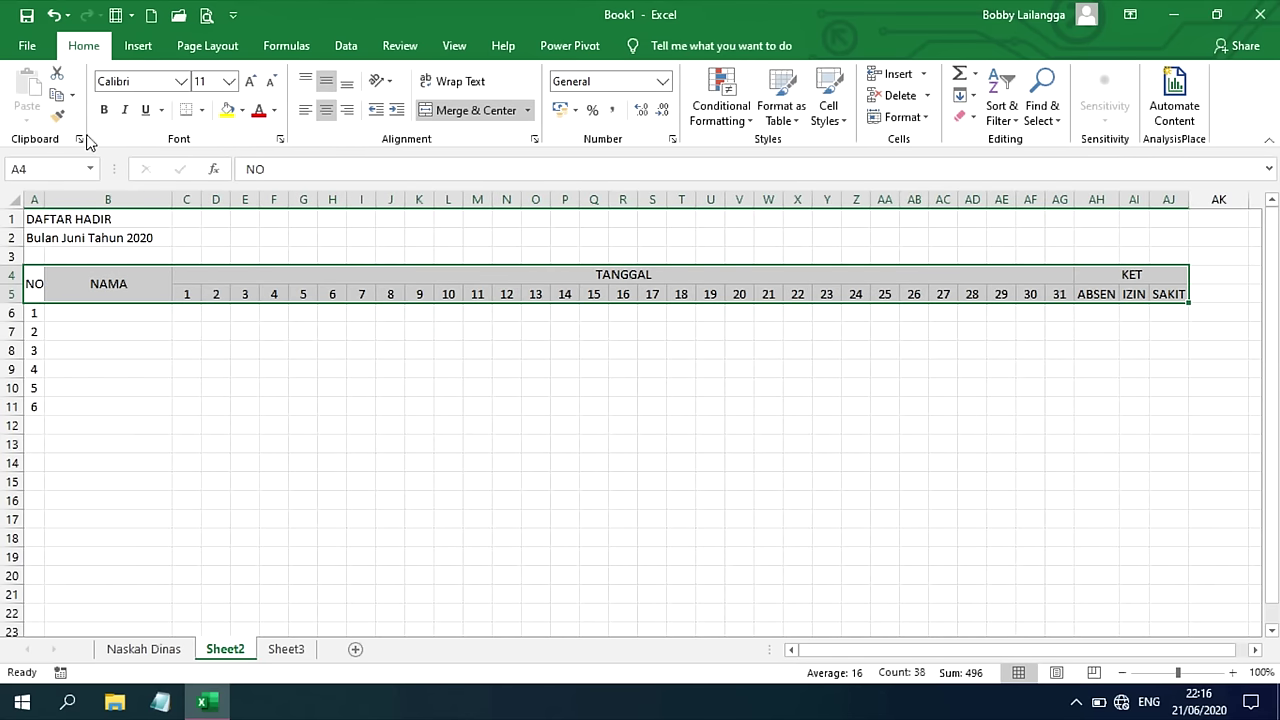
click(104, 110)
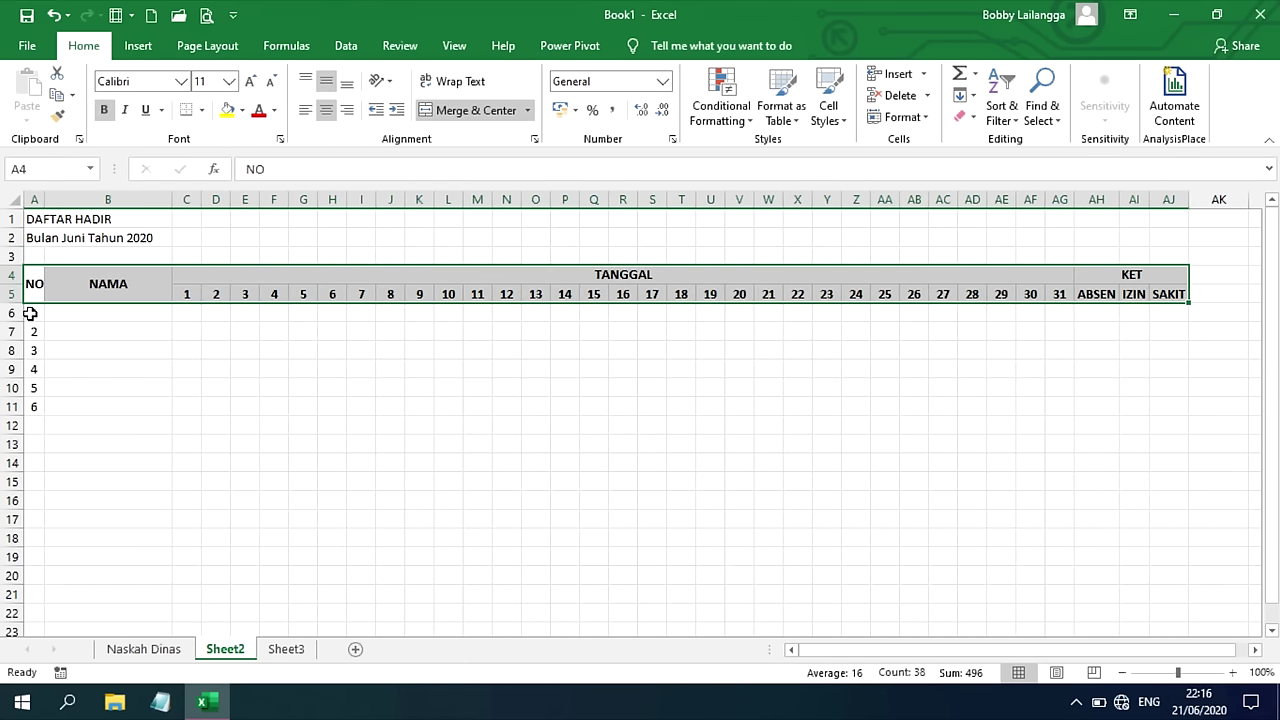
drag(55, 313, 84, 403)
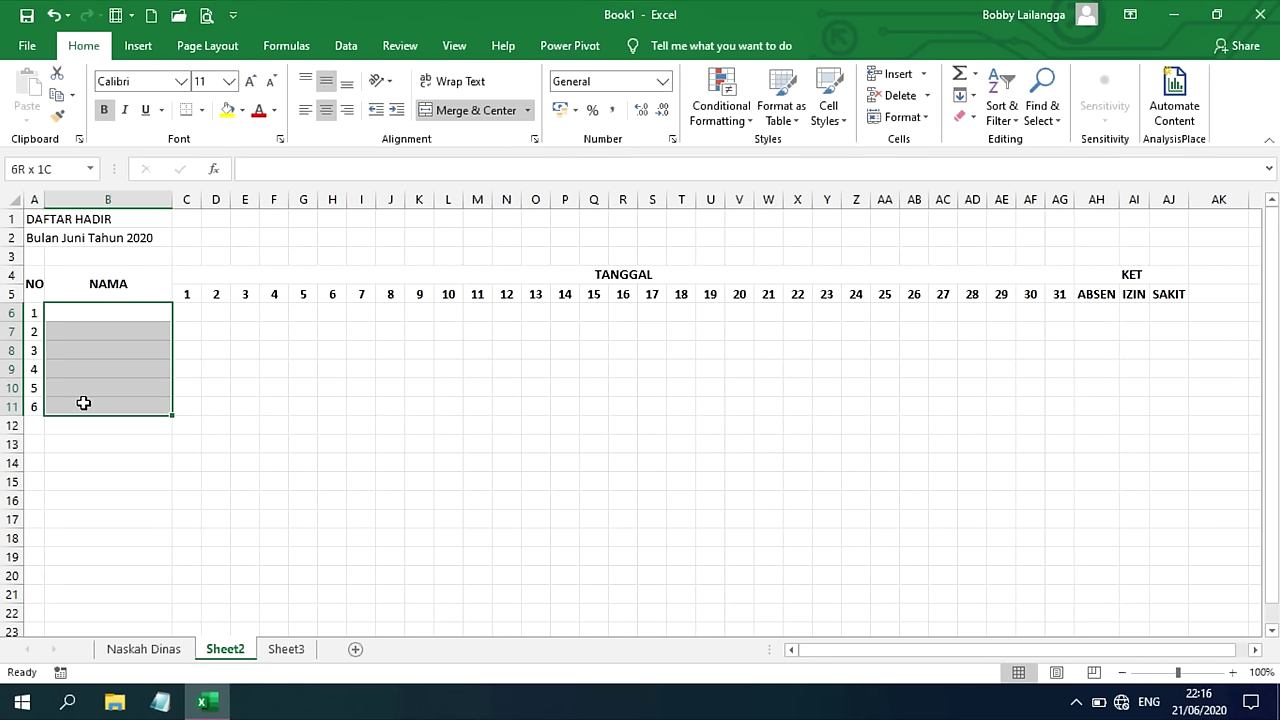
click(305, 110)
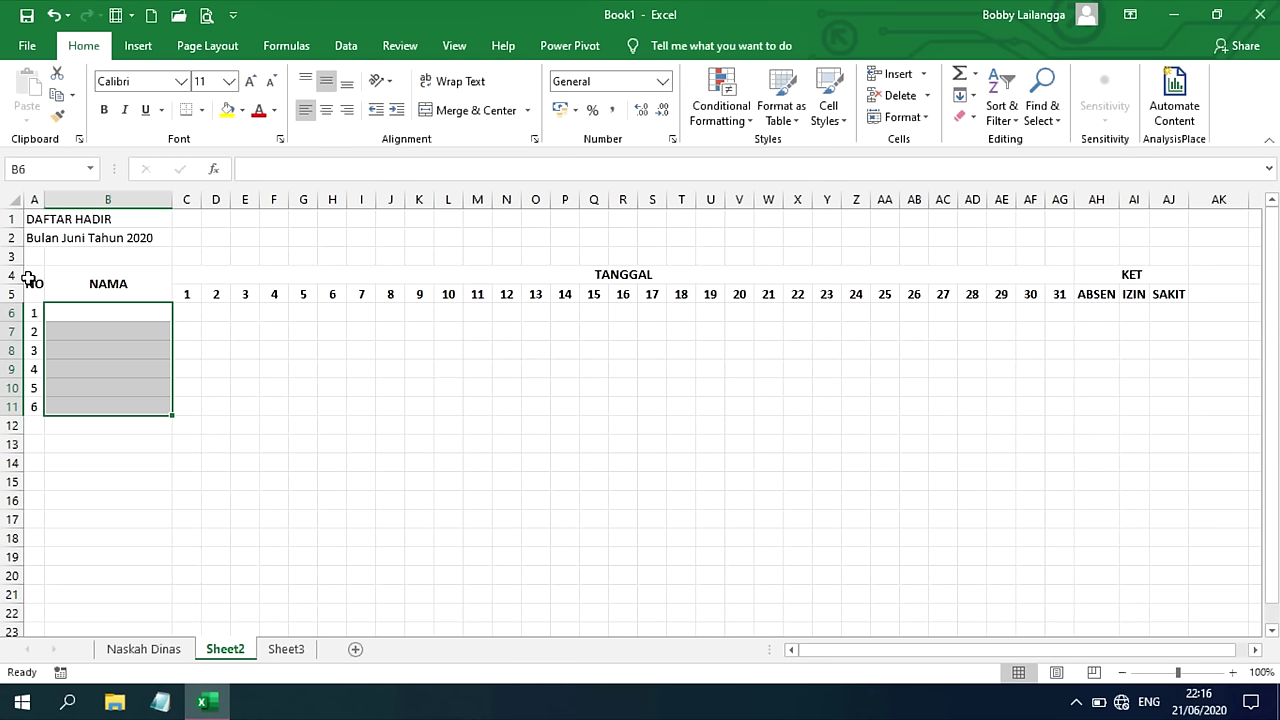
mouse_move(29, 279)
mouse_down()
mouse_move(389, 389)
mouse_move(1176, 389)
mouse_move(1177, 408)
mouse_up()
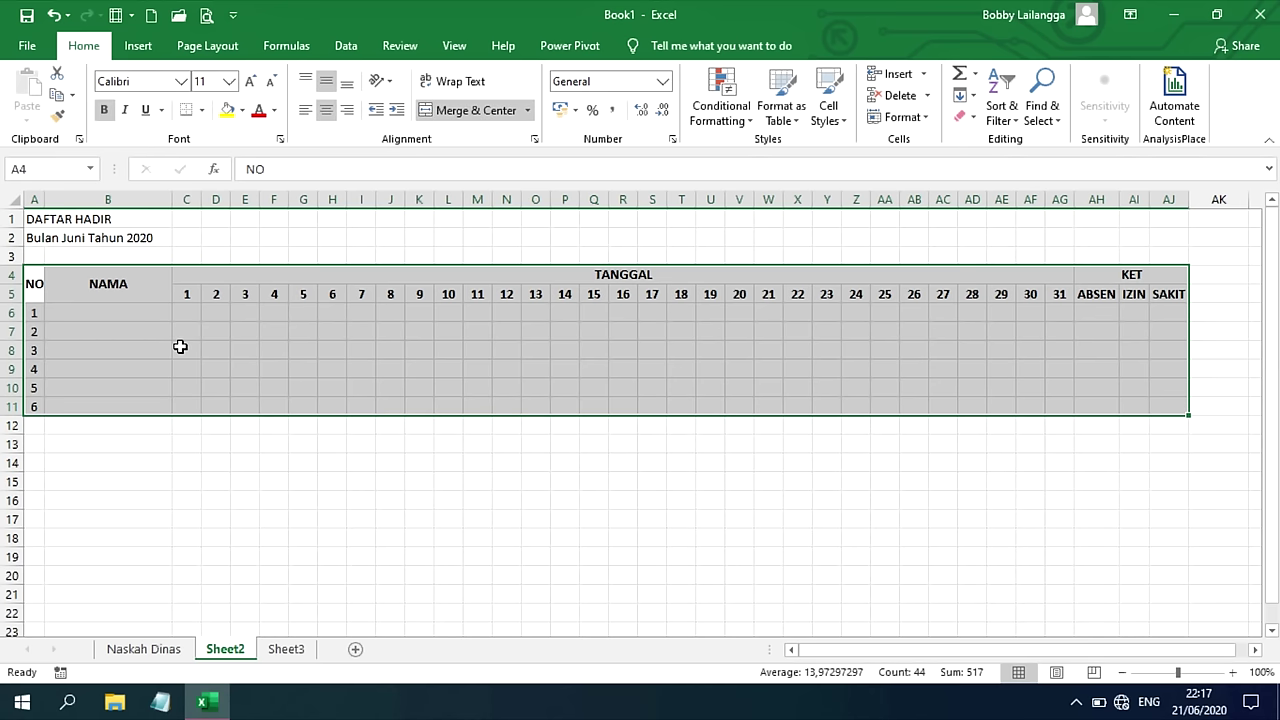
- Apply All Borders to the attendance table A4:AJ11
click(203, 110)
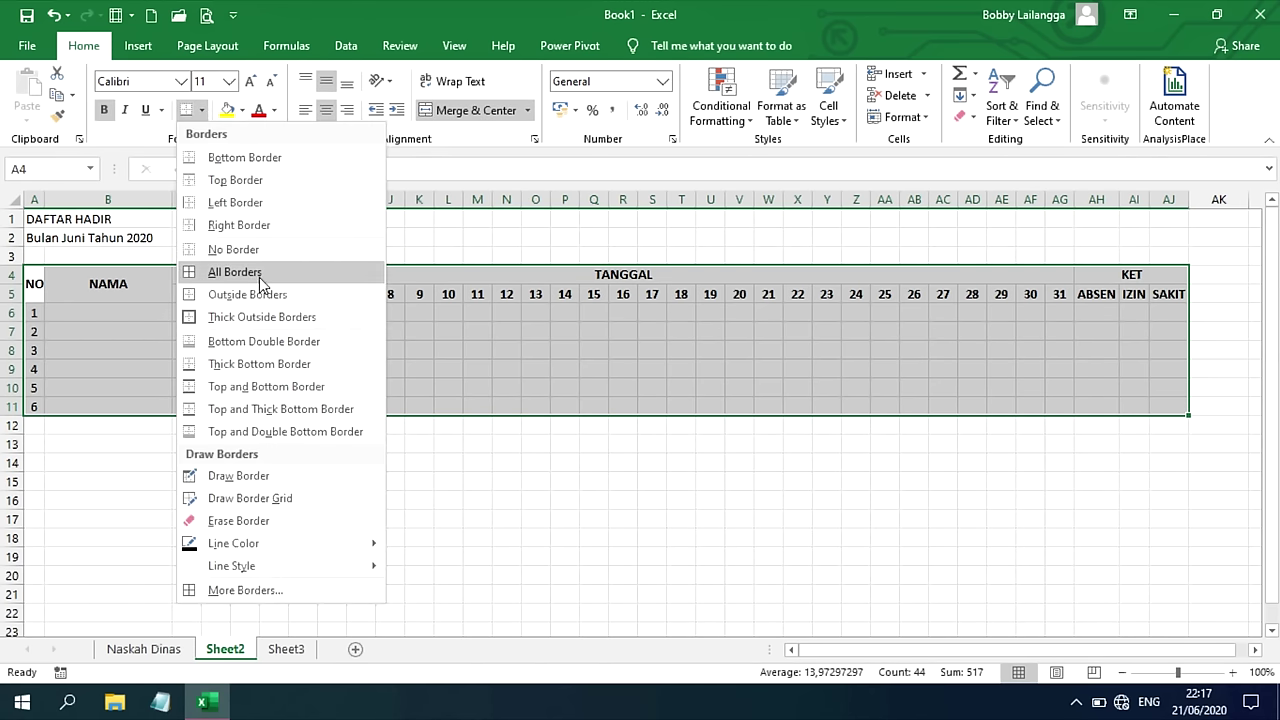
click(260, 279)
click(565, 312)
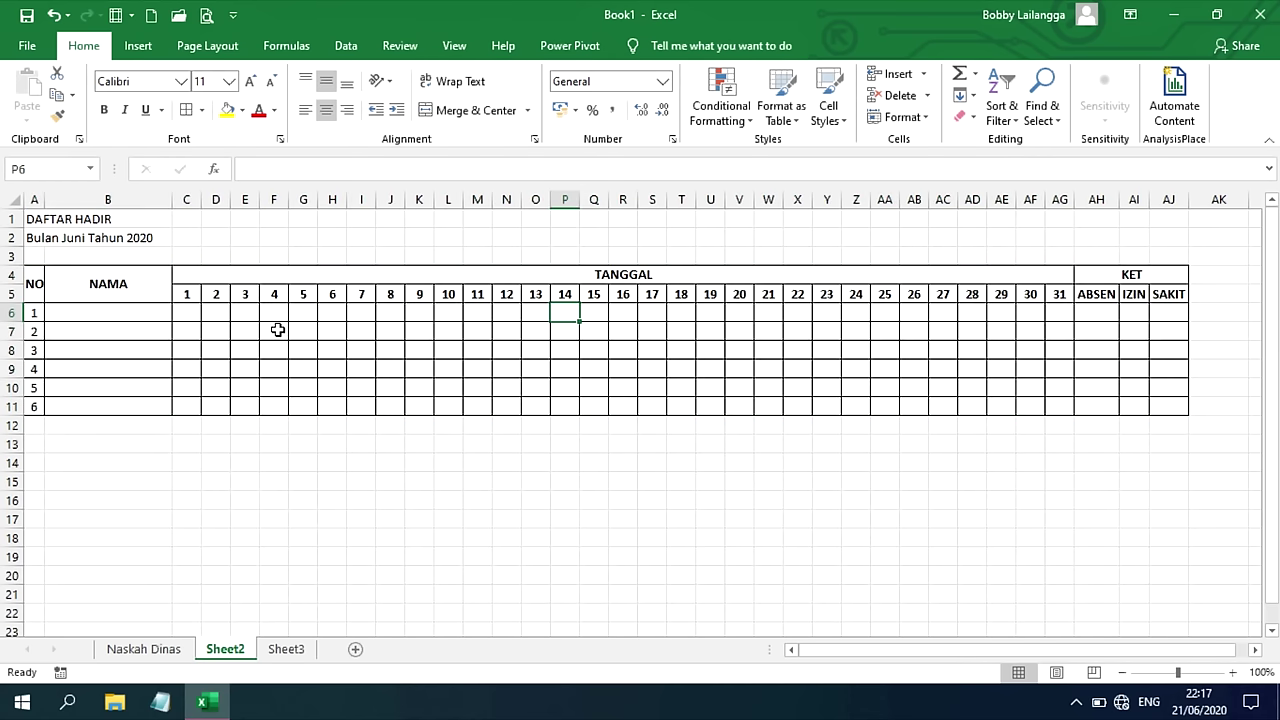
- Select the merged NO, NAMA, TANGGAL and KET header cells together
click(34, 284)
click(106, 280)
click(661, 274)
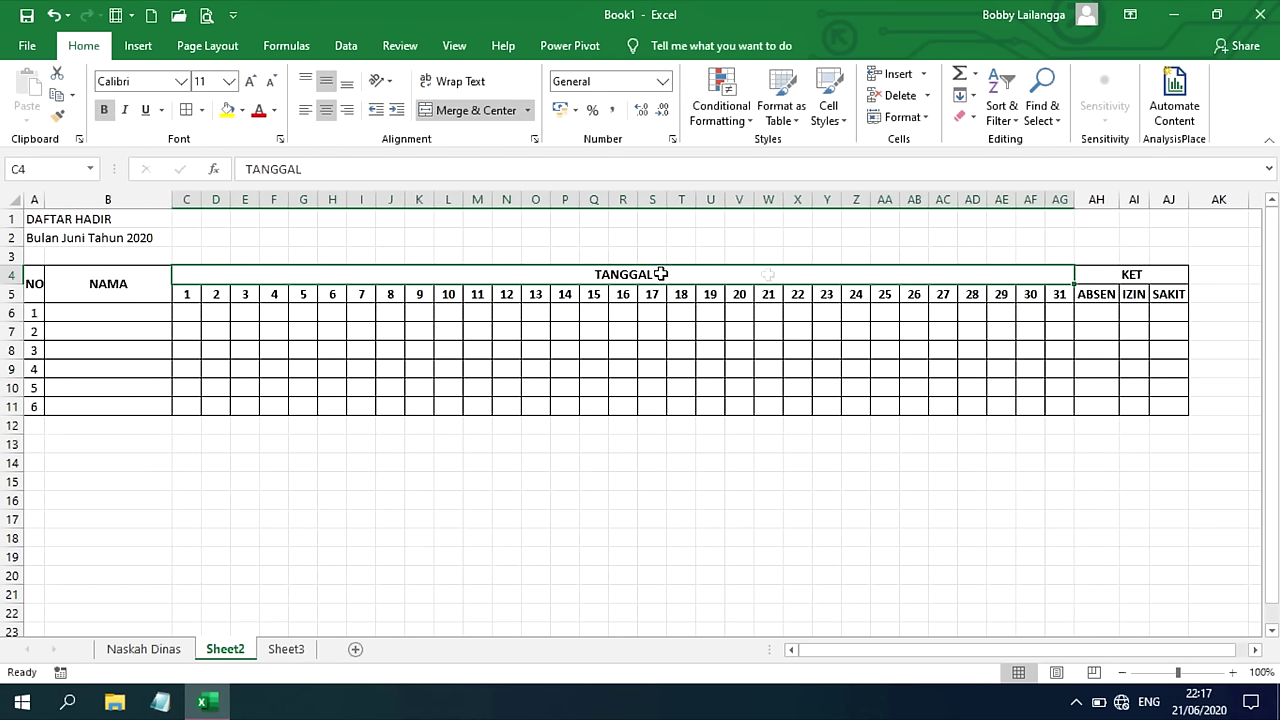
click(1136, 270)
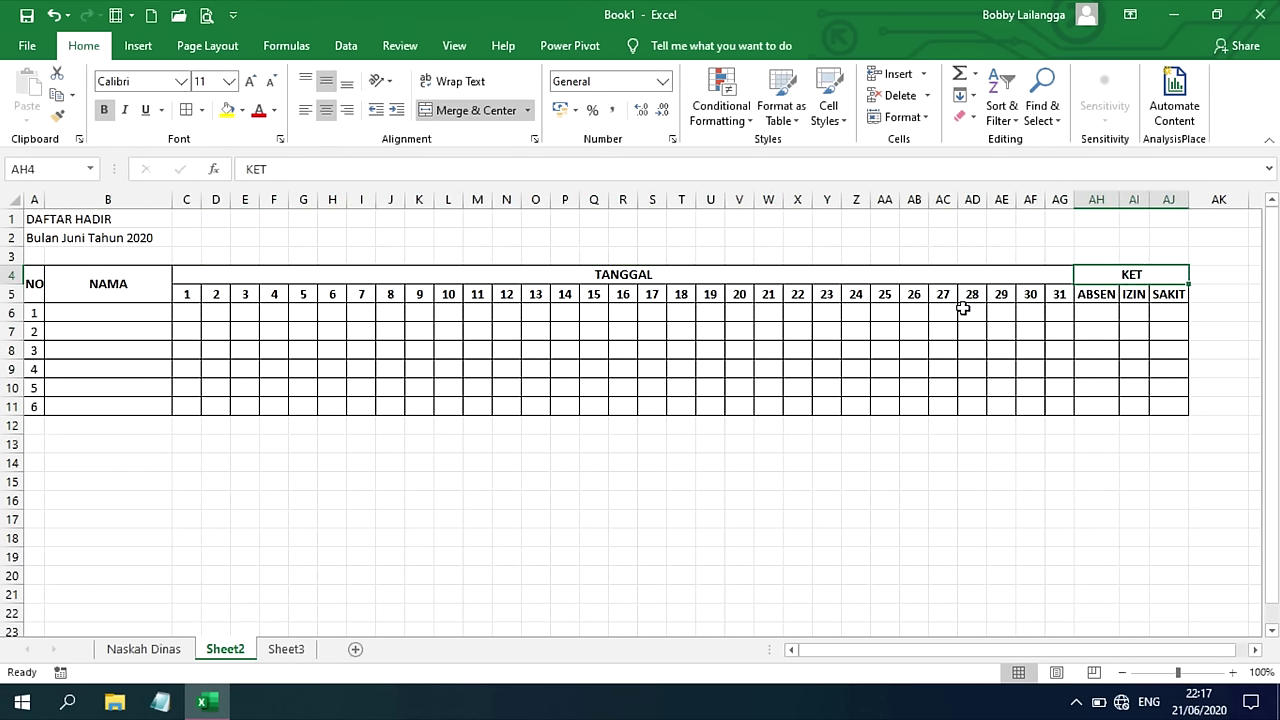
click(34, 284)
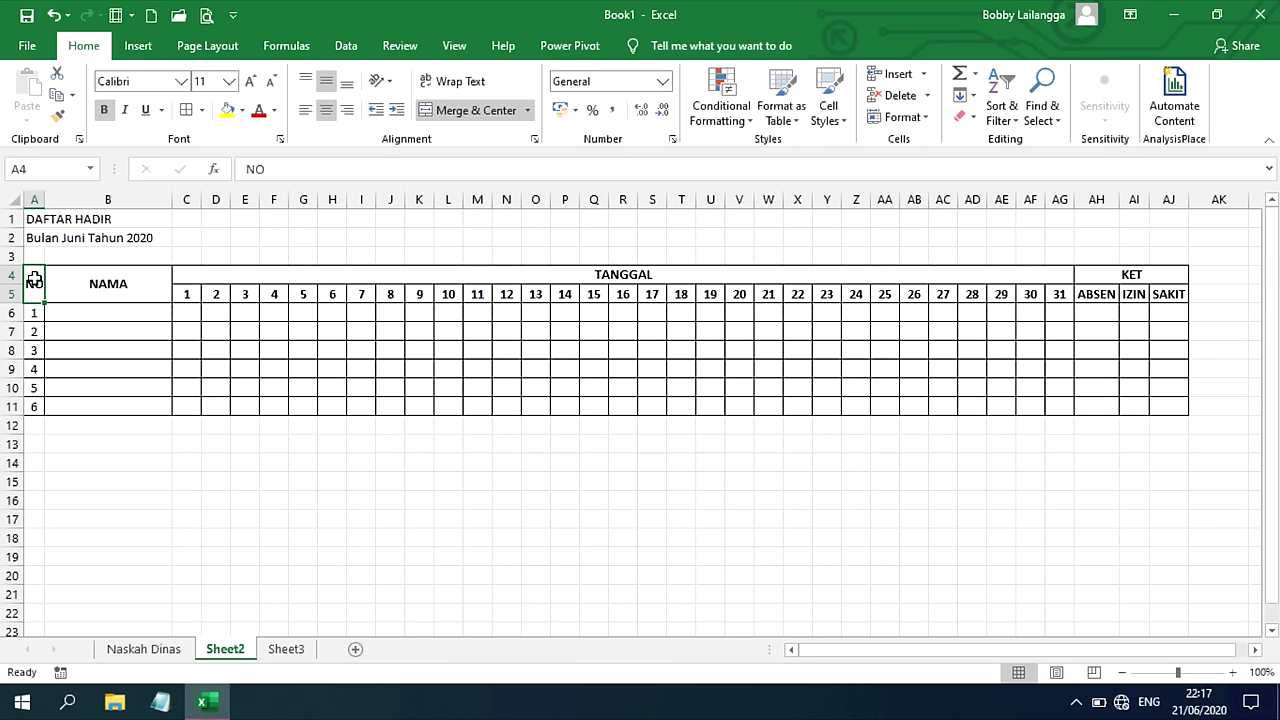
ctrl+click(103, 283)
ctrl+click(395, 272)
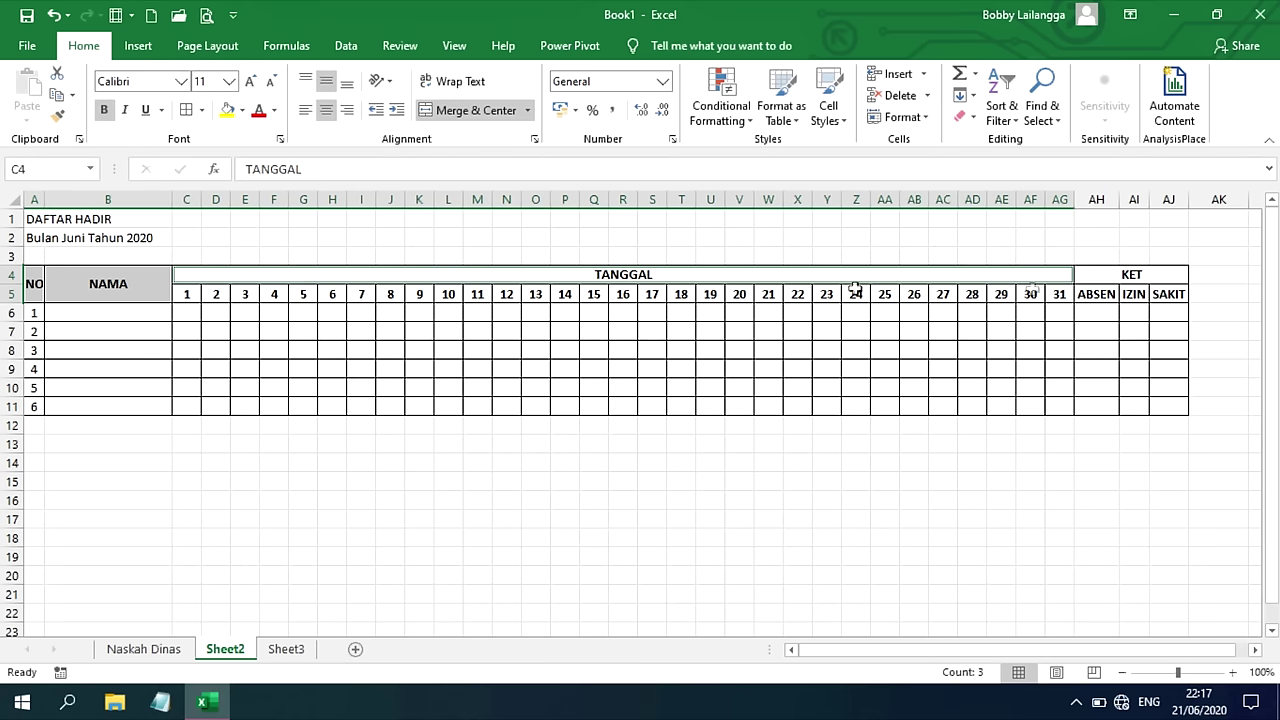
ctrl+click(1142, 282)
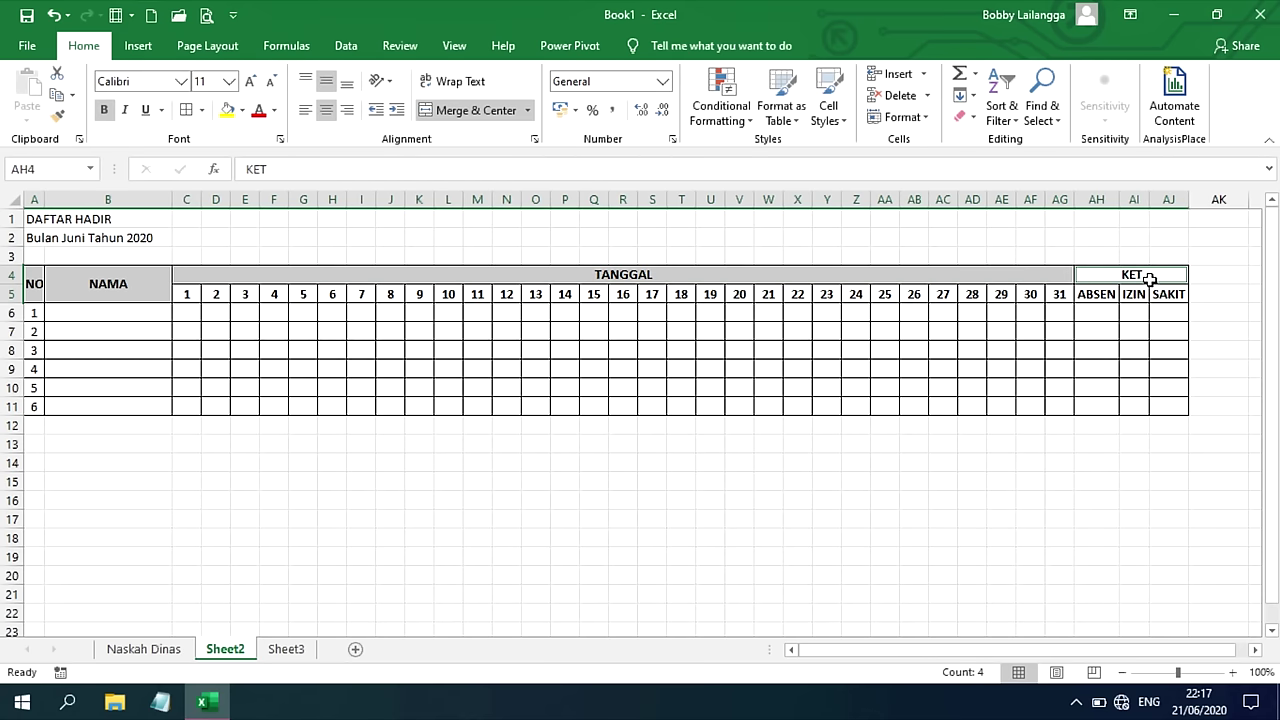
- Fill the main headers blue-grey and the day numbers 1–31 light green
click(242, 110)
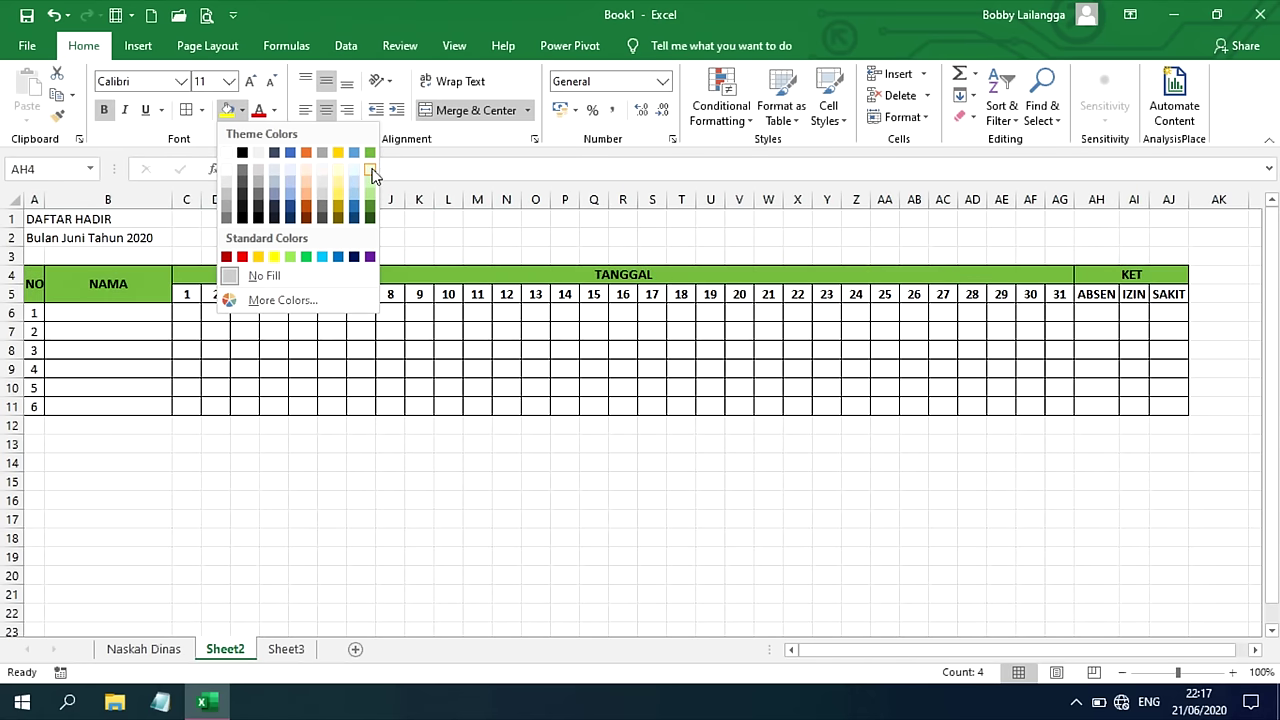
click(286, 181)
drag(181, 295, 1052, 285)
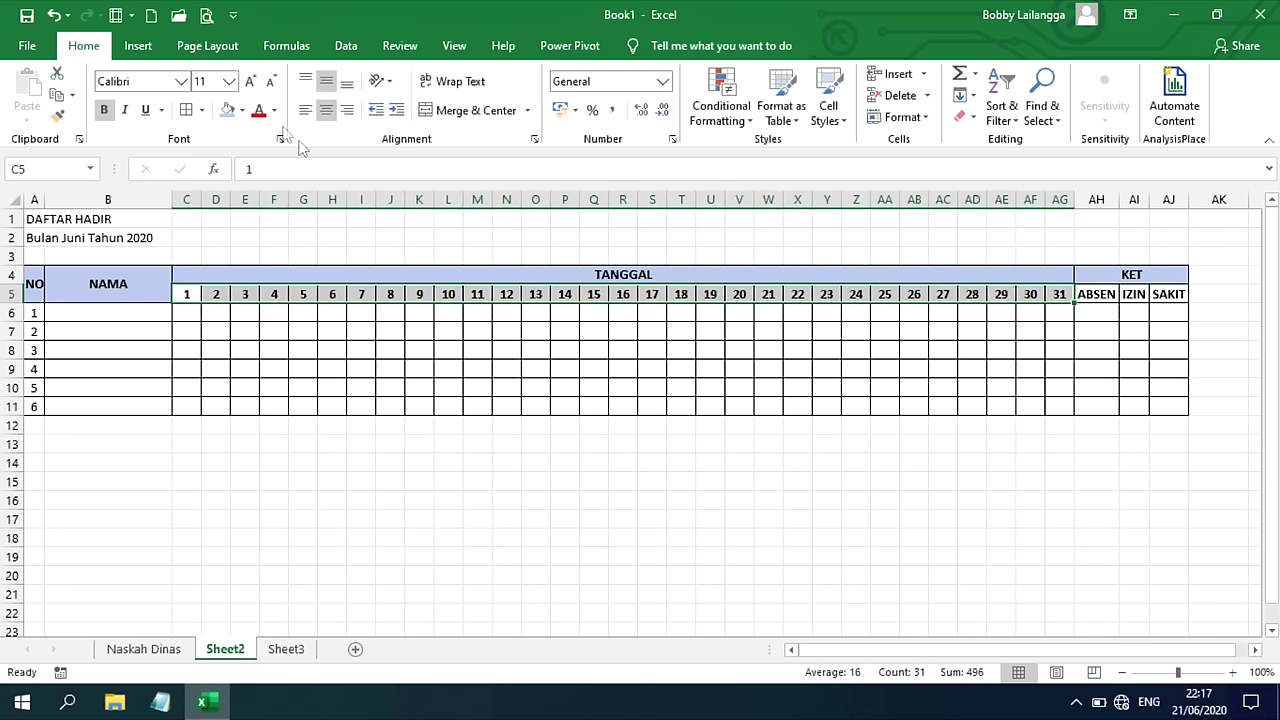
click(243, 111)
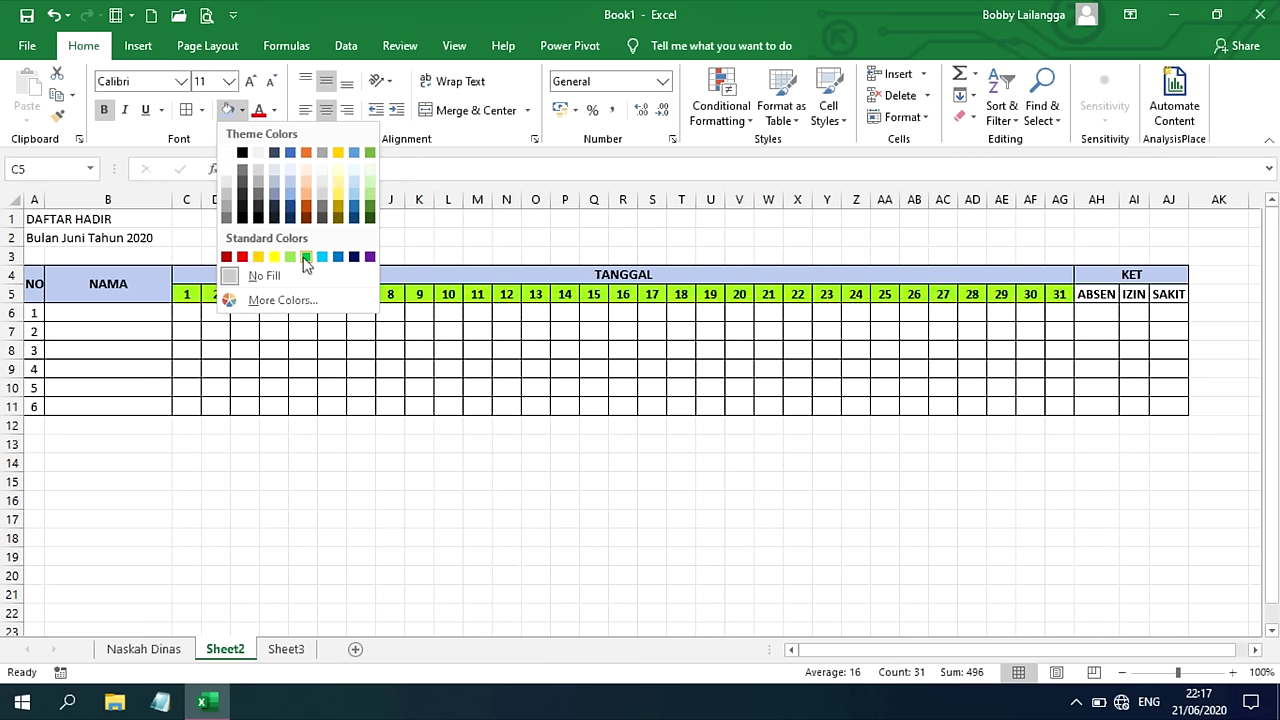
click(292, 257)
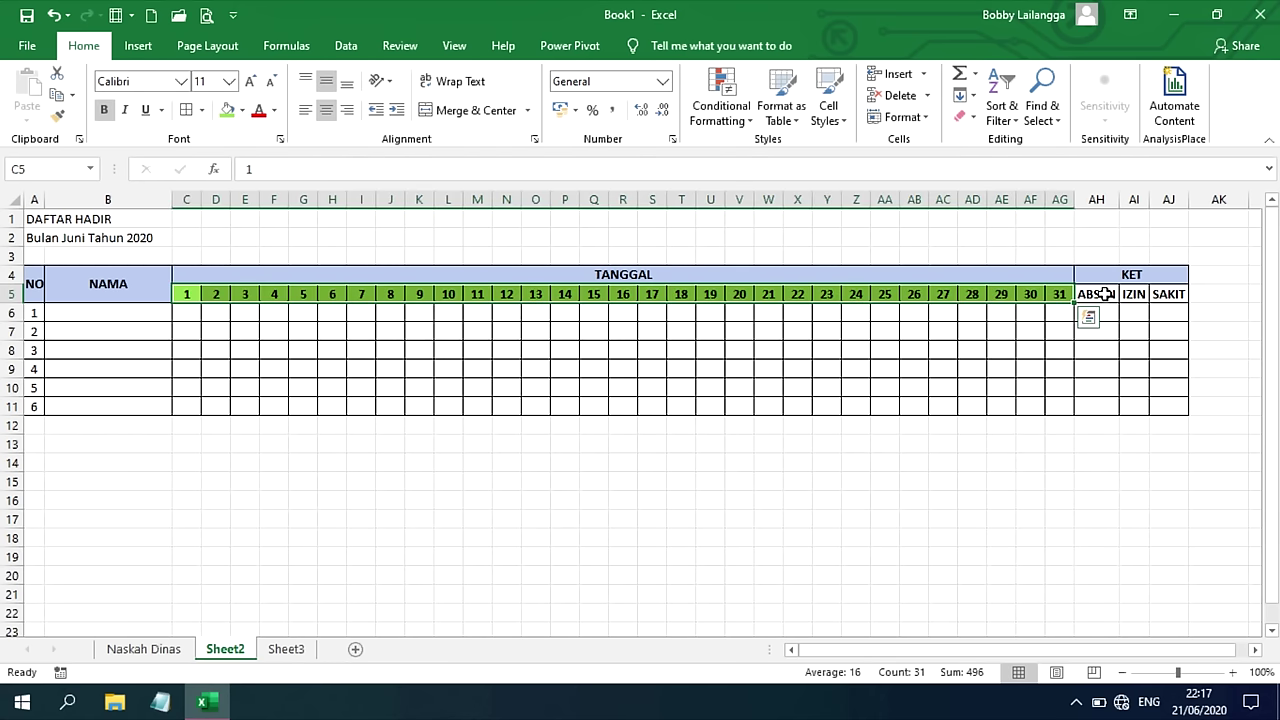
- Fill the ABSEN, IZIN and SAKIT headers gold
drag(1104, 294, 1168, 294)
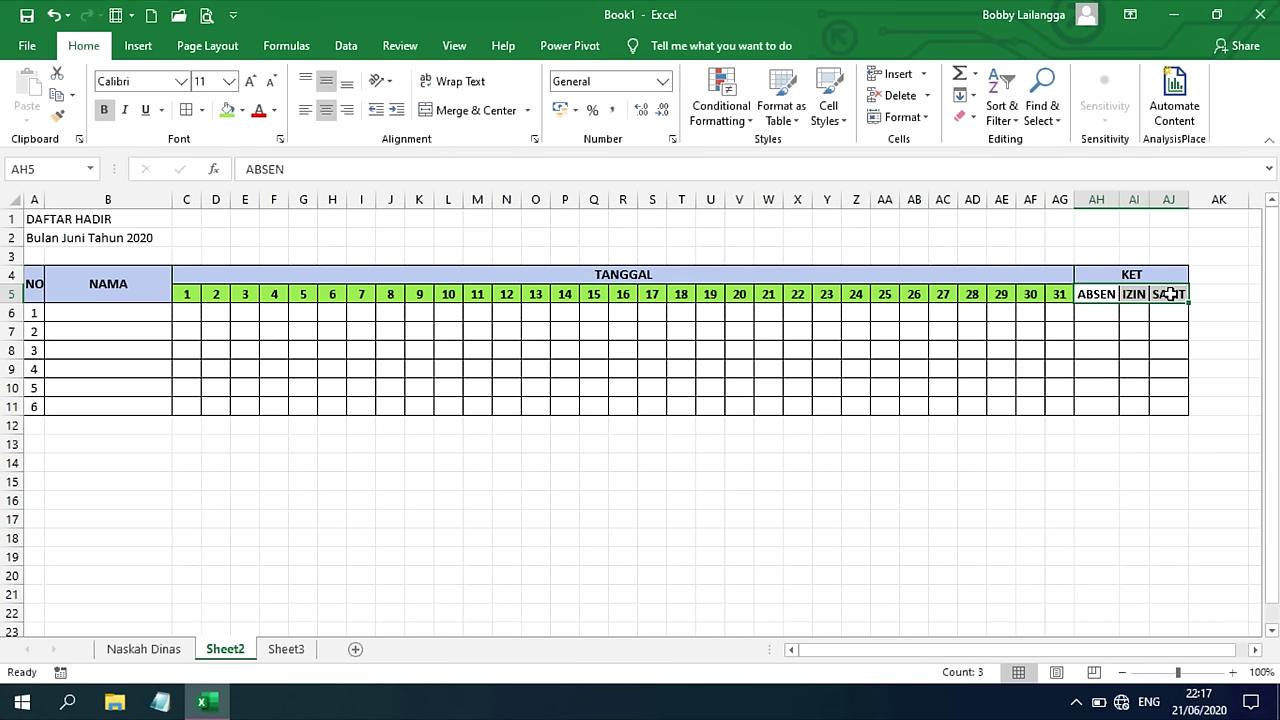
click(242, 110)
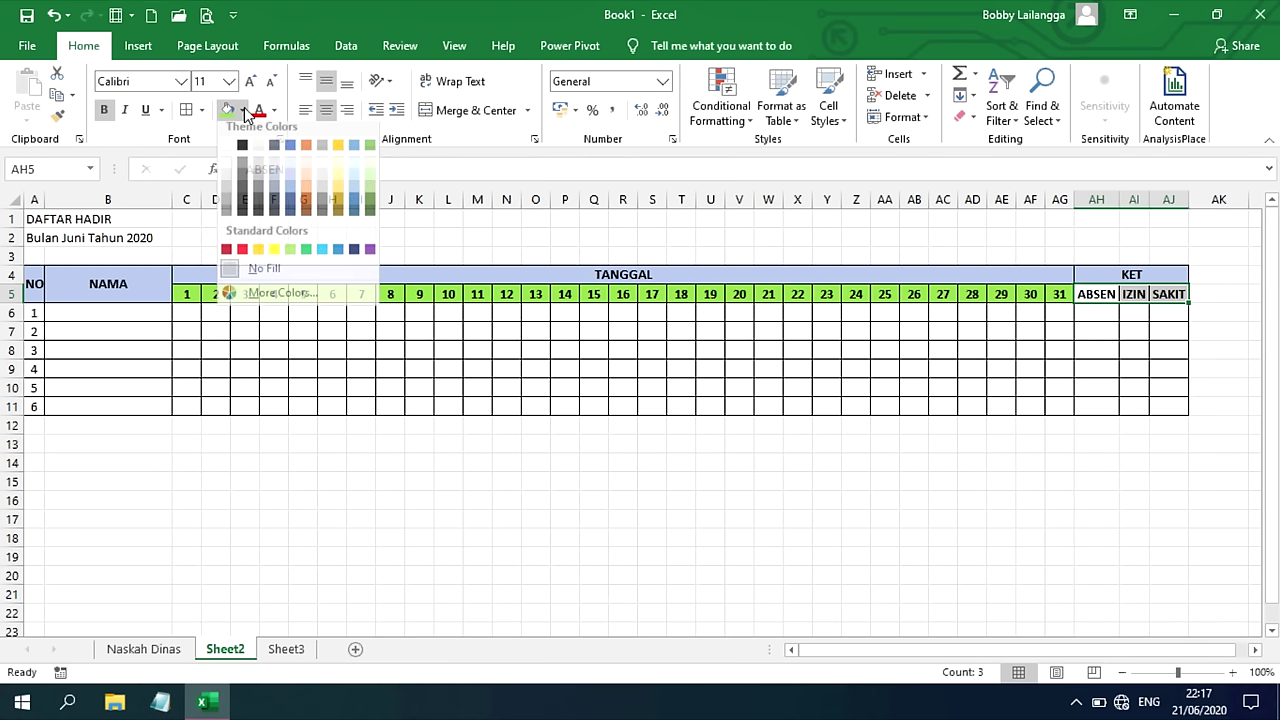
click(334, 188)
click(97, 316)
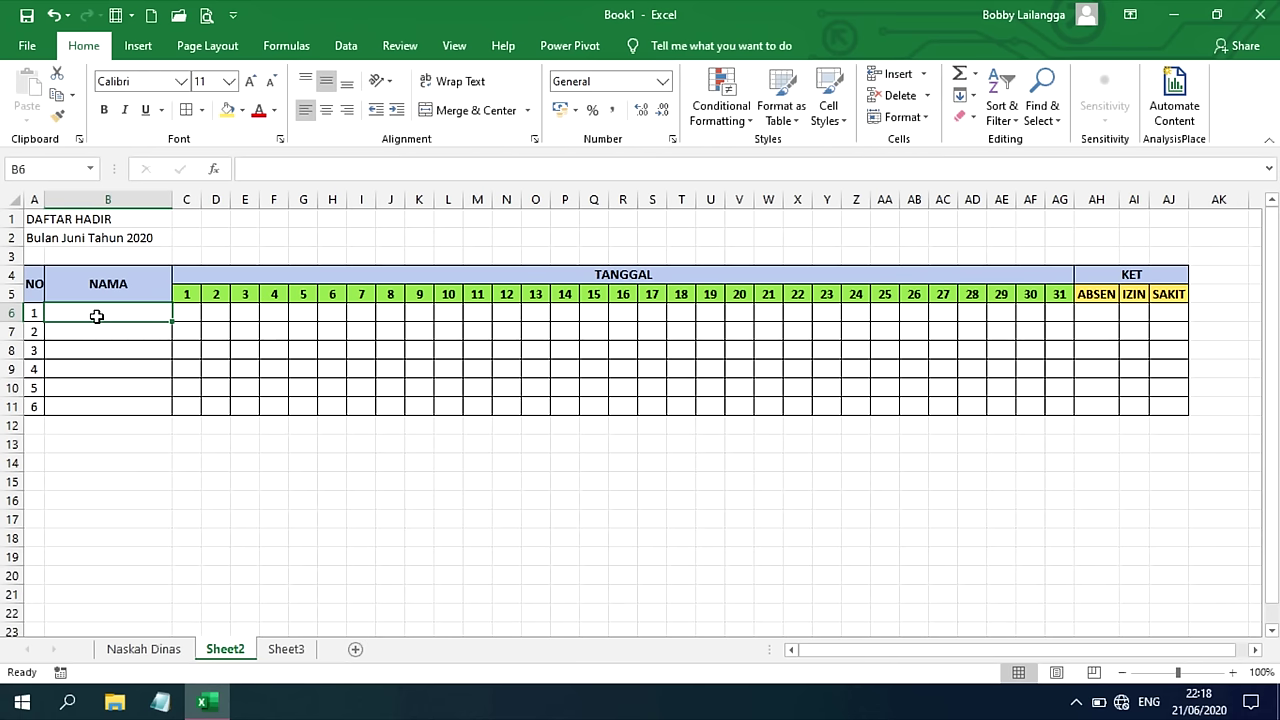
- Enter the first three attendees' names into B6 to B8
text(JERIKO)
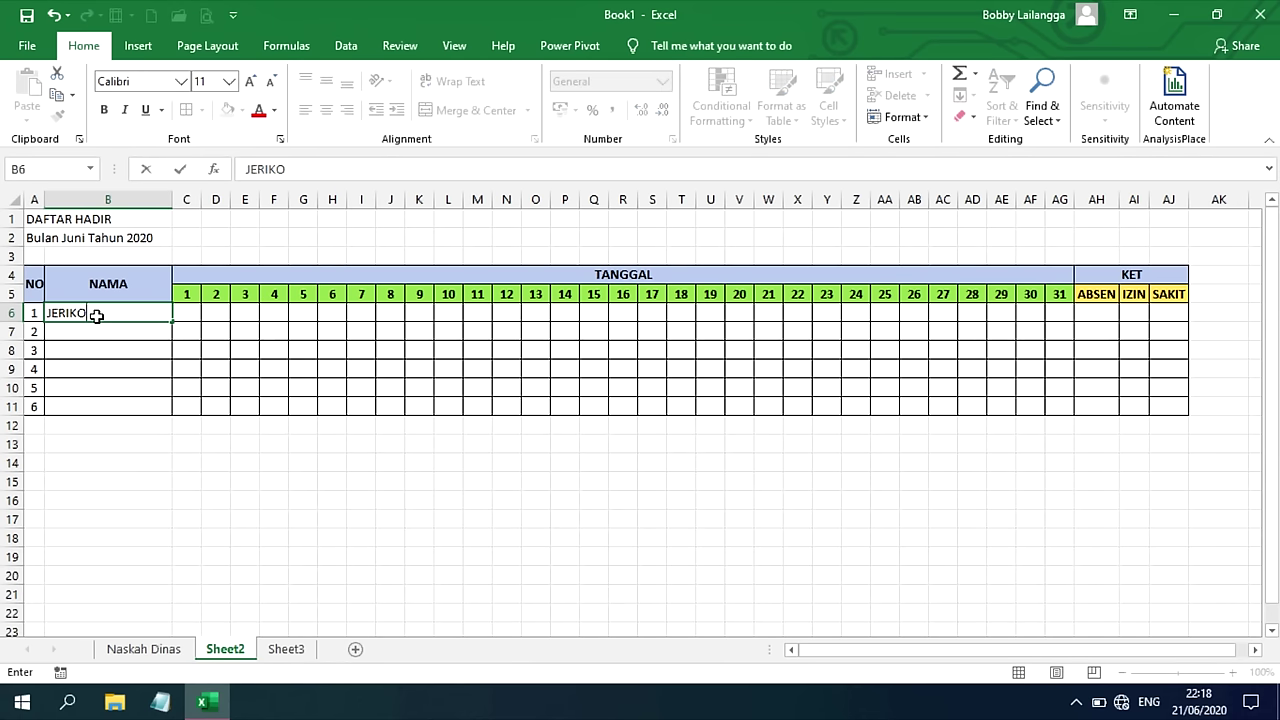
key(Return)
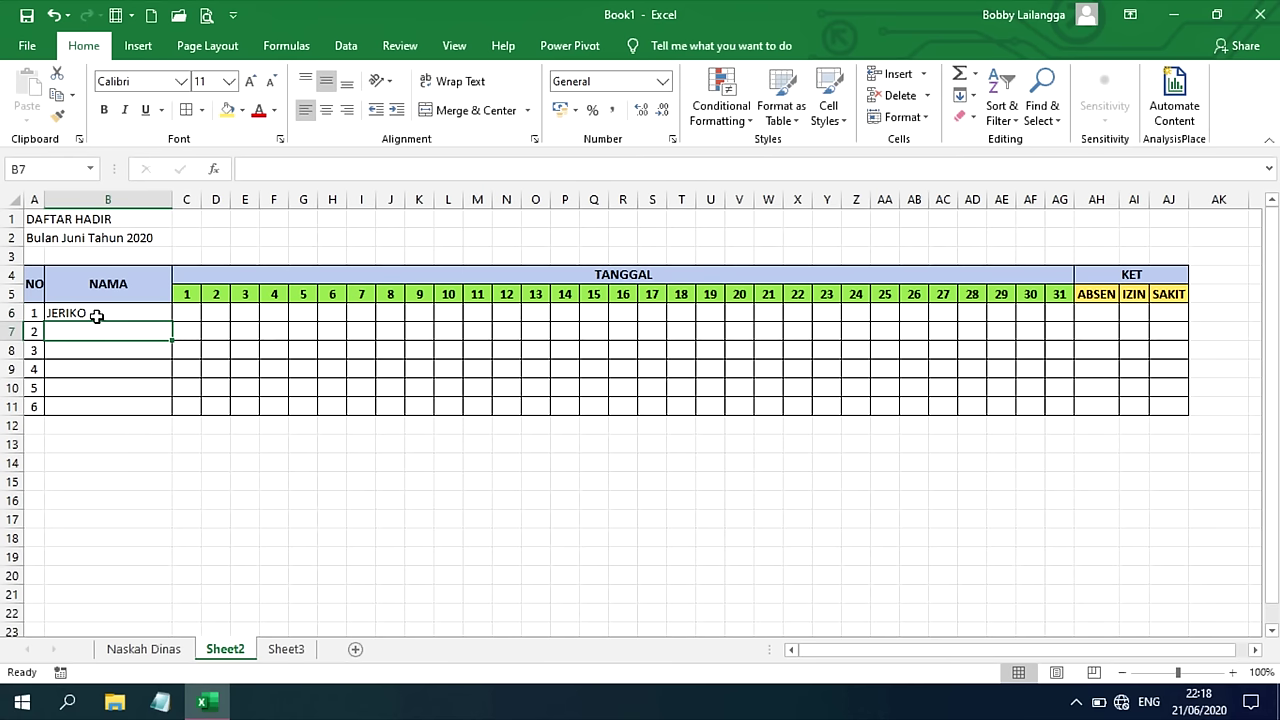
text(ARDIN)
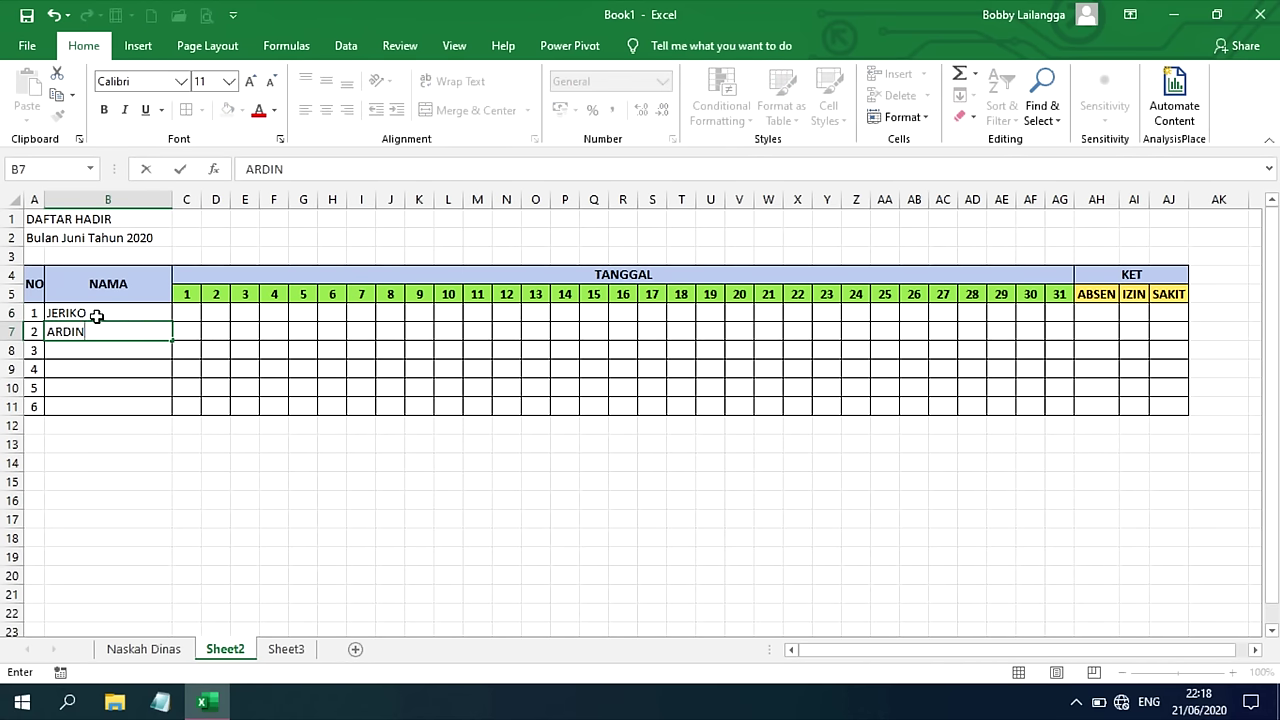
key(Return)
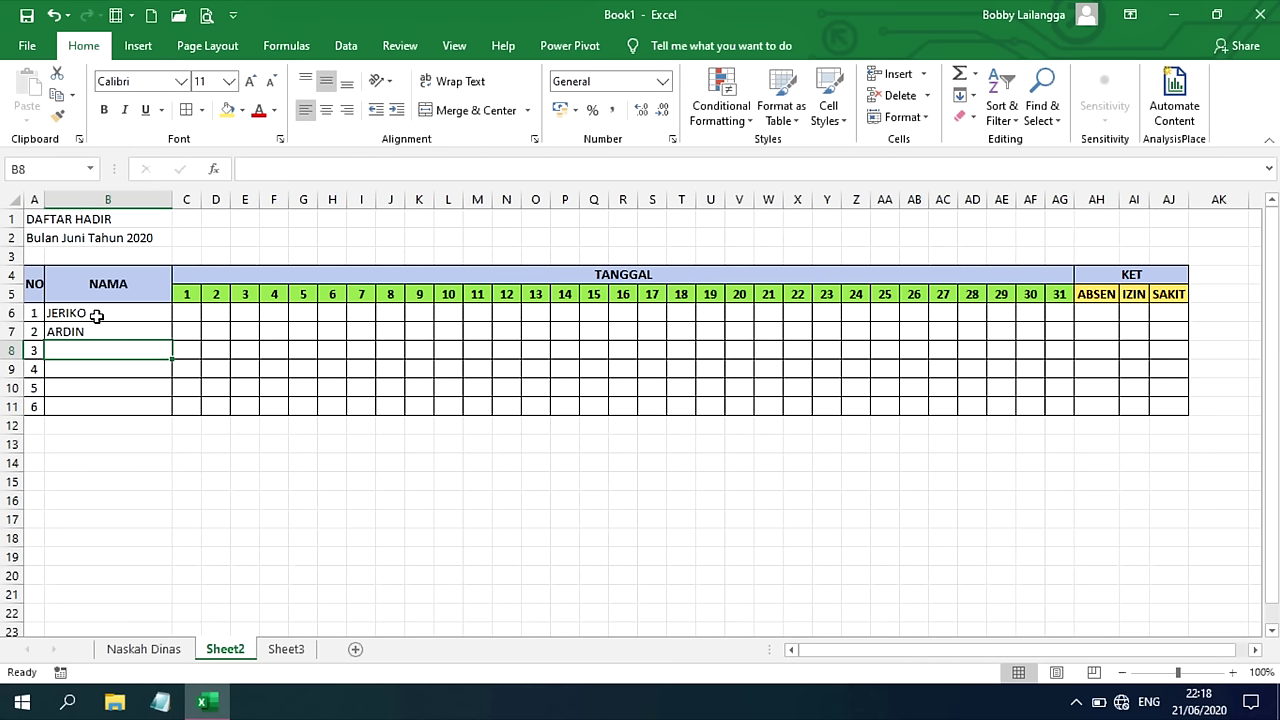
text(ARIF)
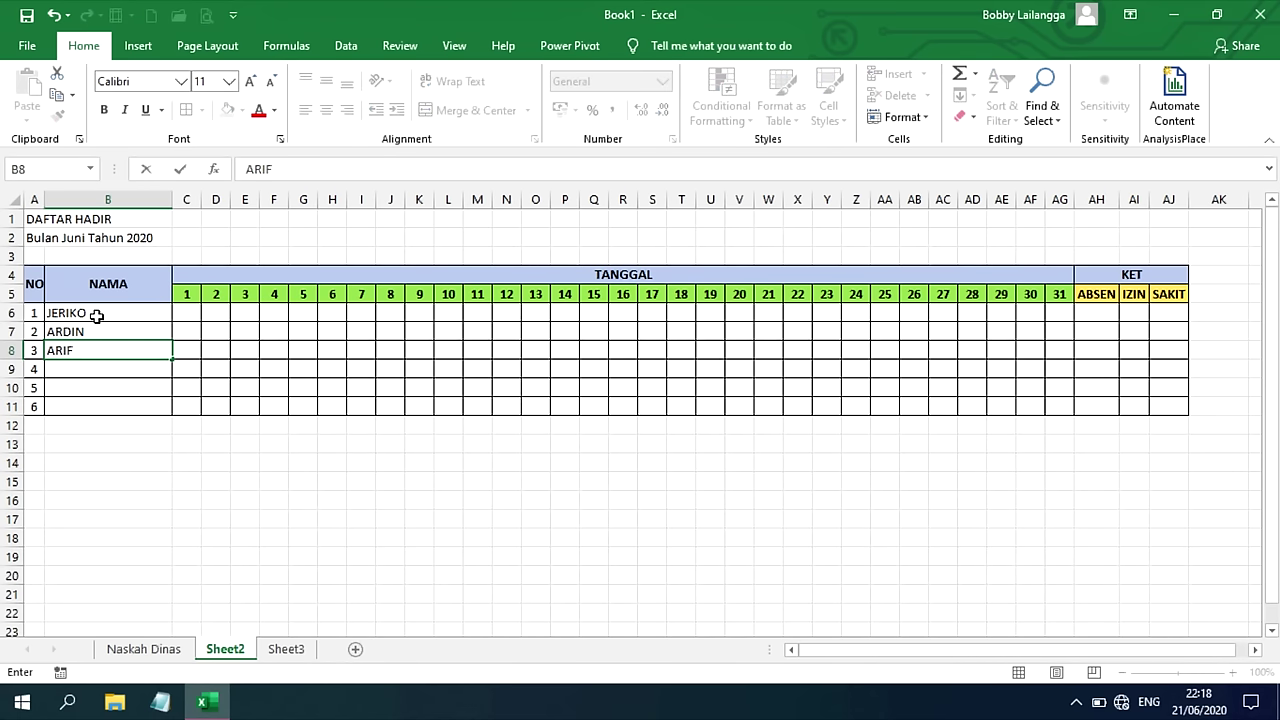
key(Return)
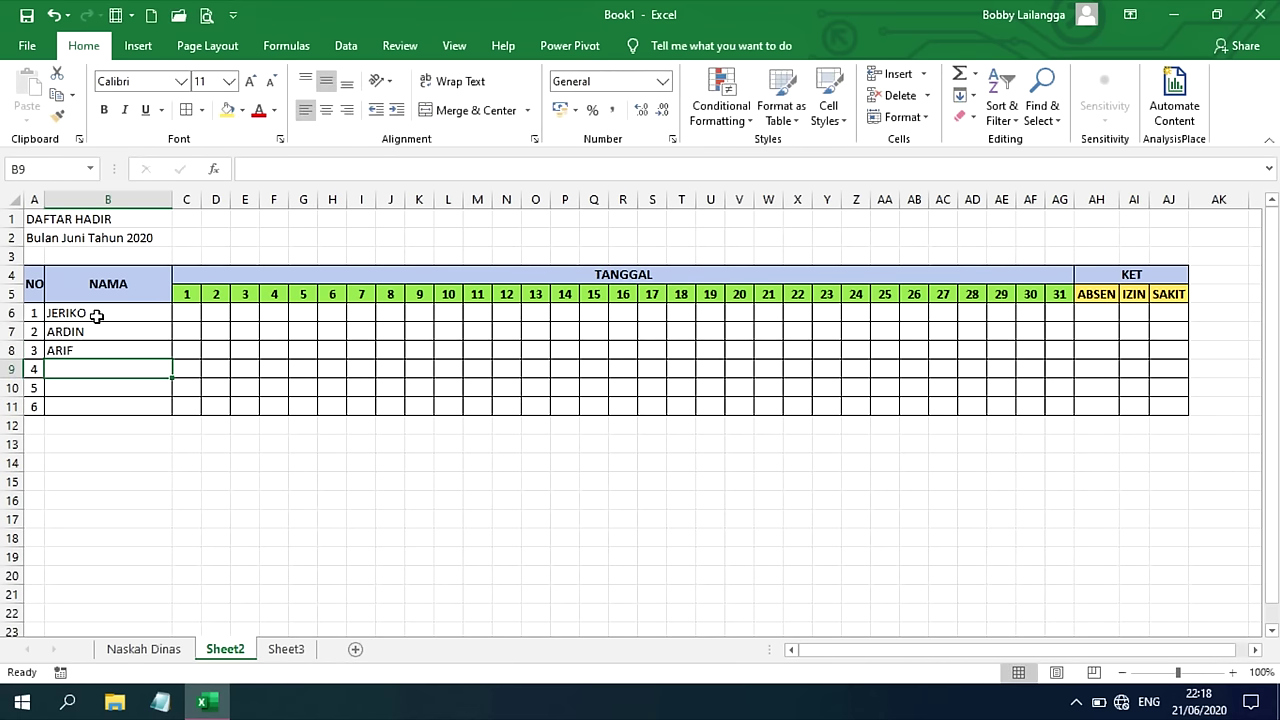
- Move the name in B8 up into B7, replacing the existing entry
click(80, 350)
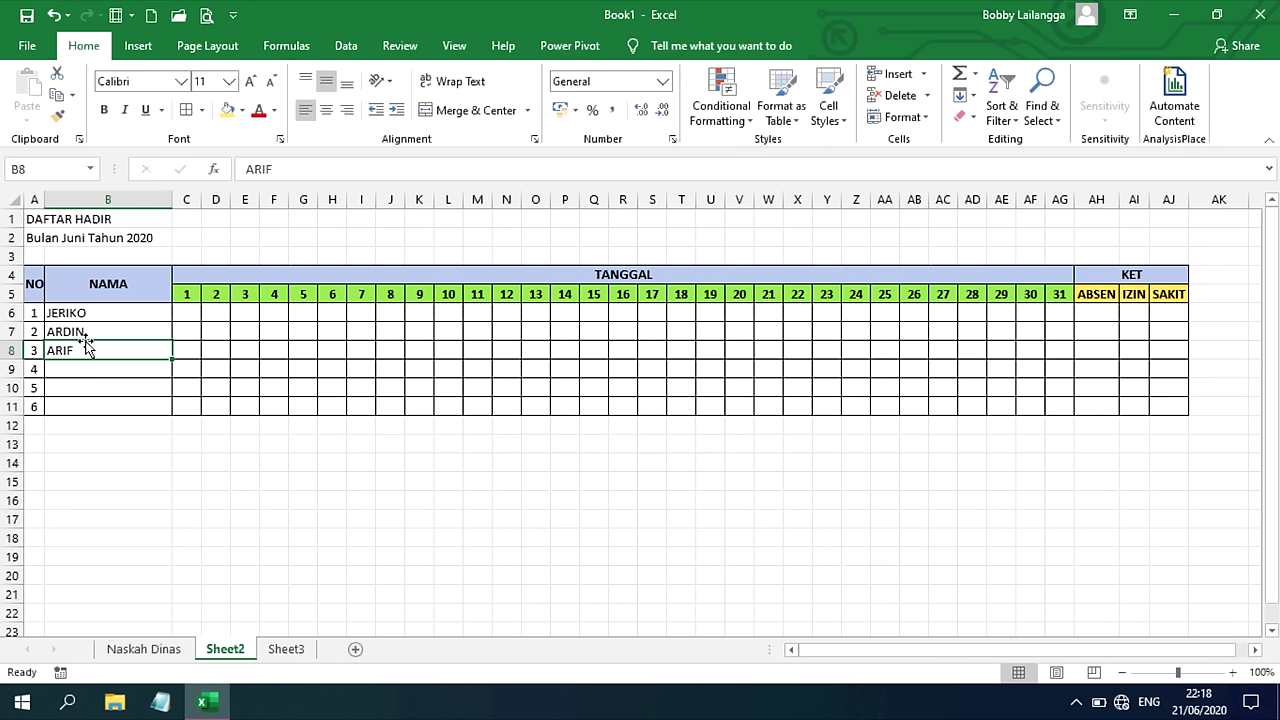
drag(86, 340, 85, 331)
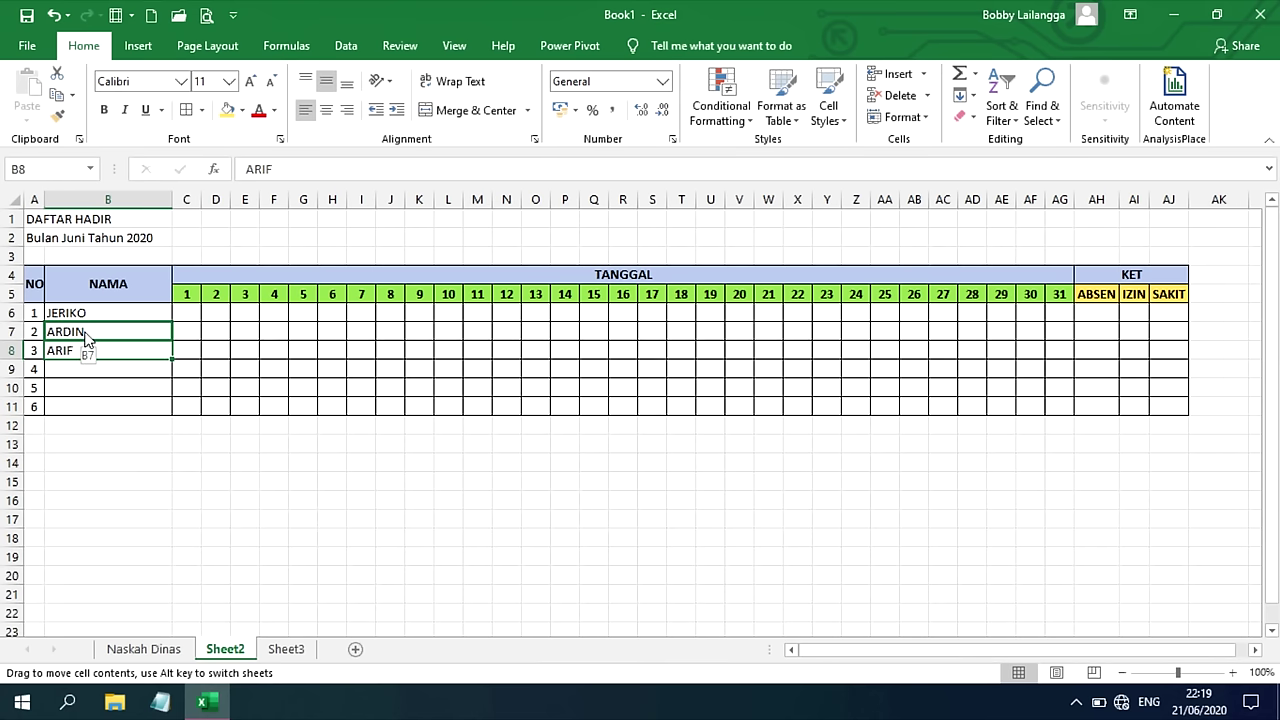
drag(86, 340, 86, 338)
click(628, 404)
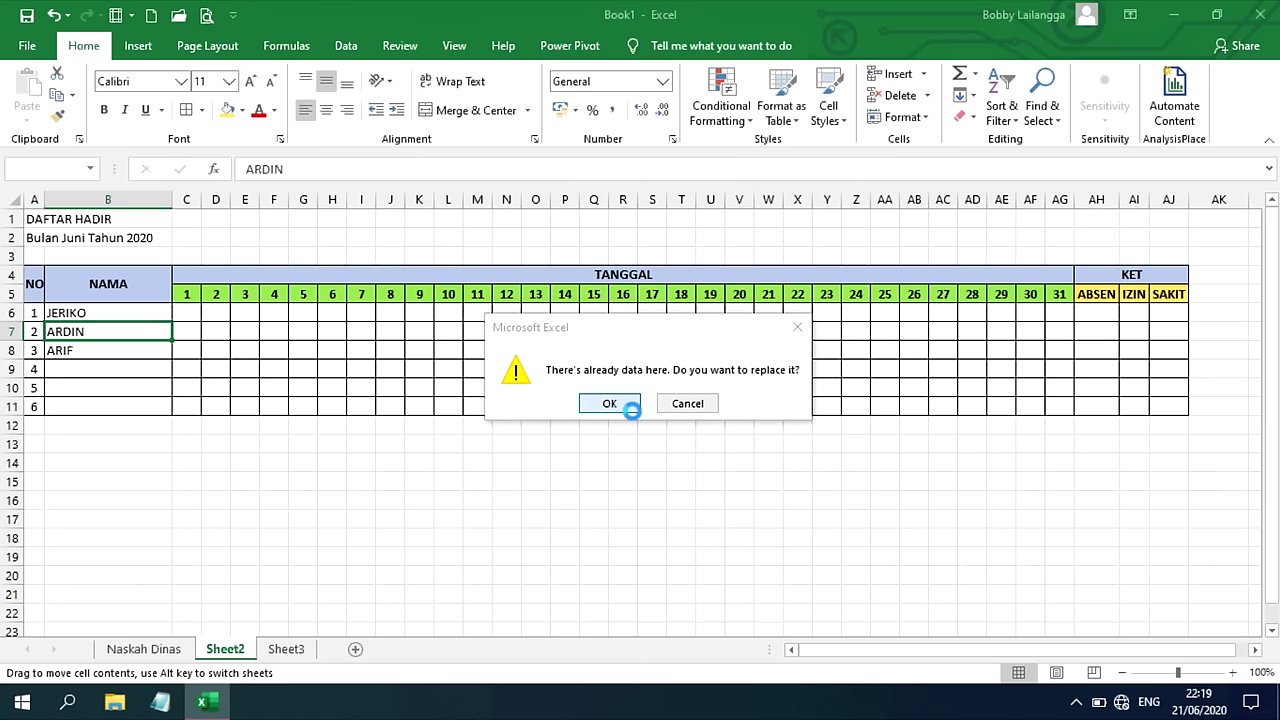
click(114, 352)
click(110, 335)
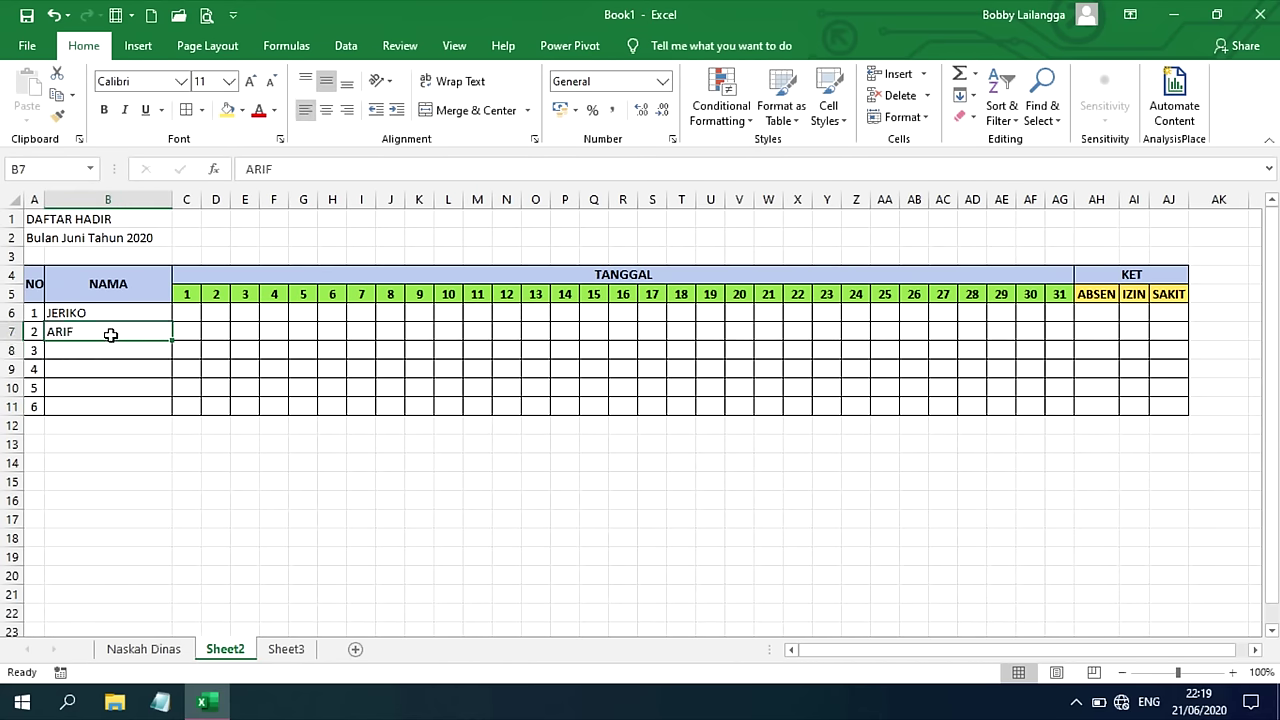
click(99, 348)
- Enter the remaining attendees' names down to B11, completing six names
text(ARD)
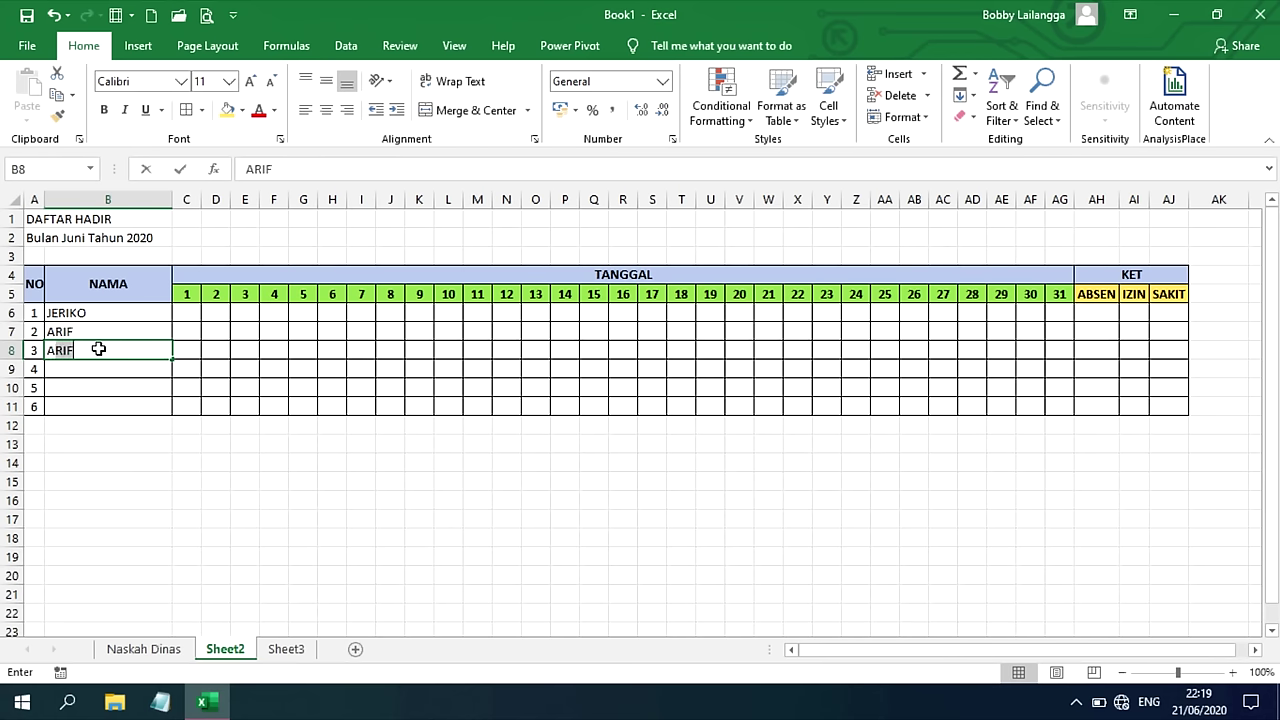
text(IN)
key(Return)
text(RIFKI)
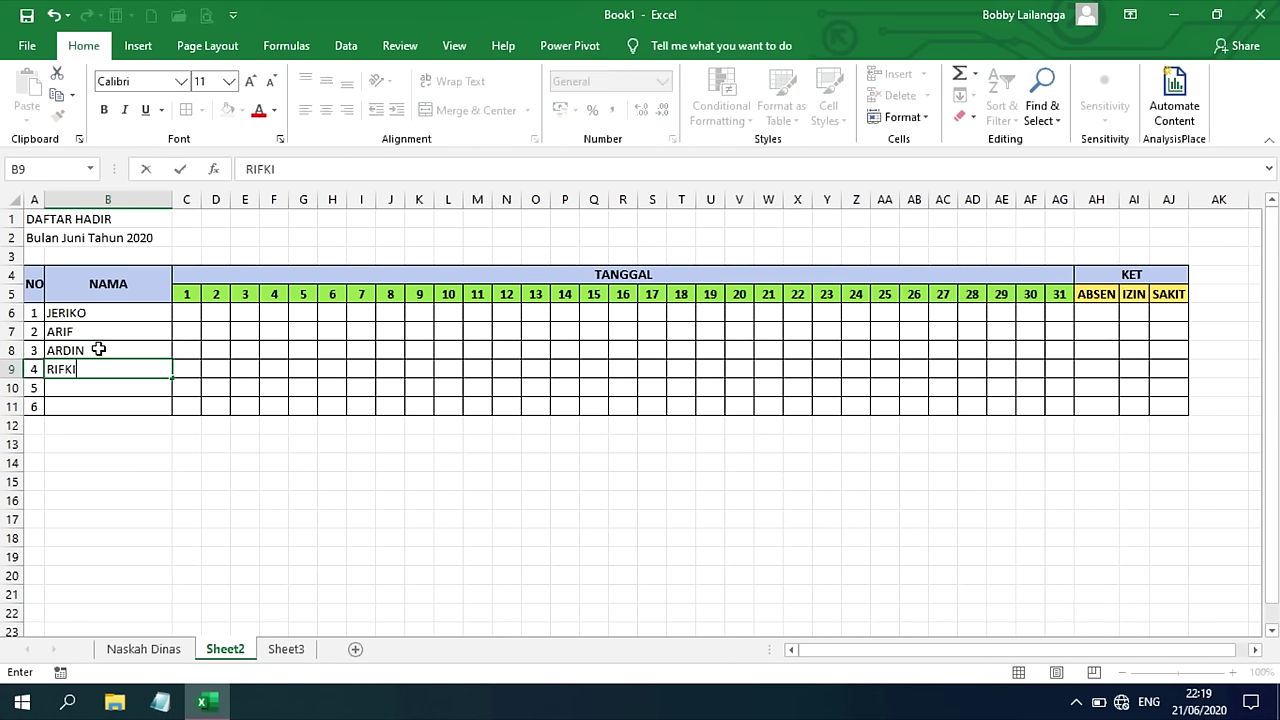
key(Return)
text(REZA)
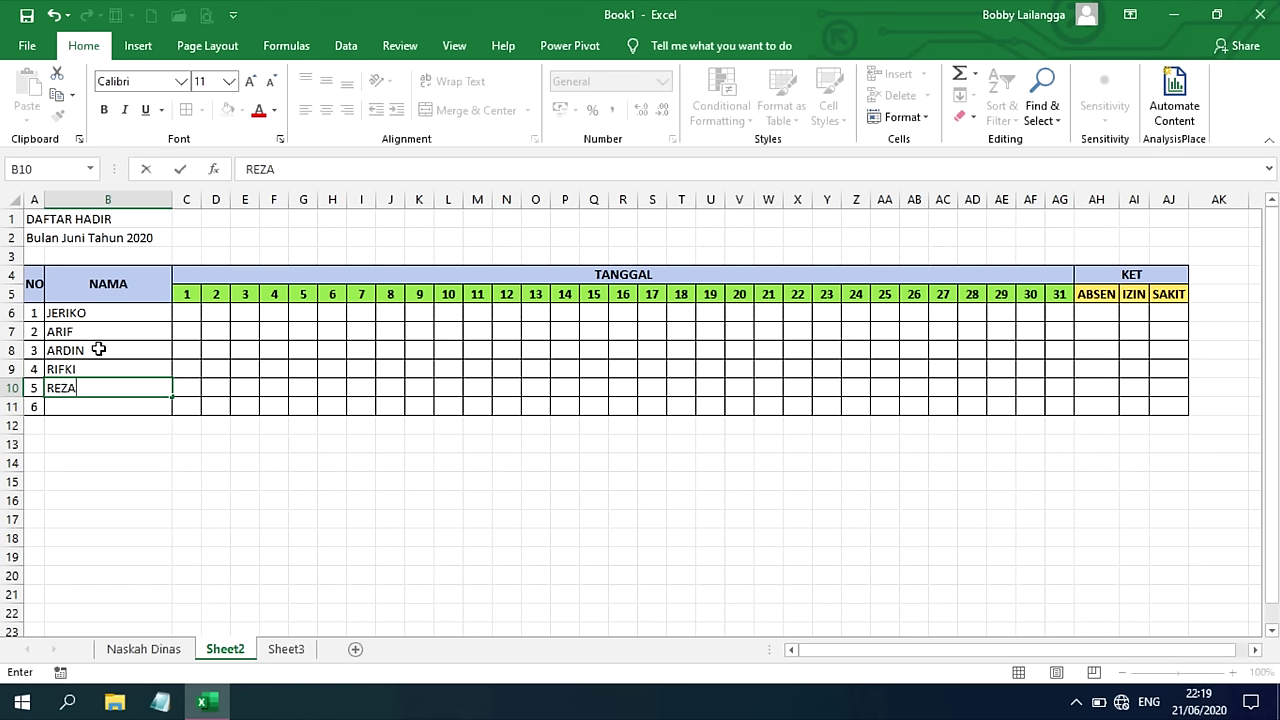
key(Return)
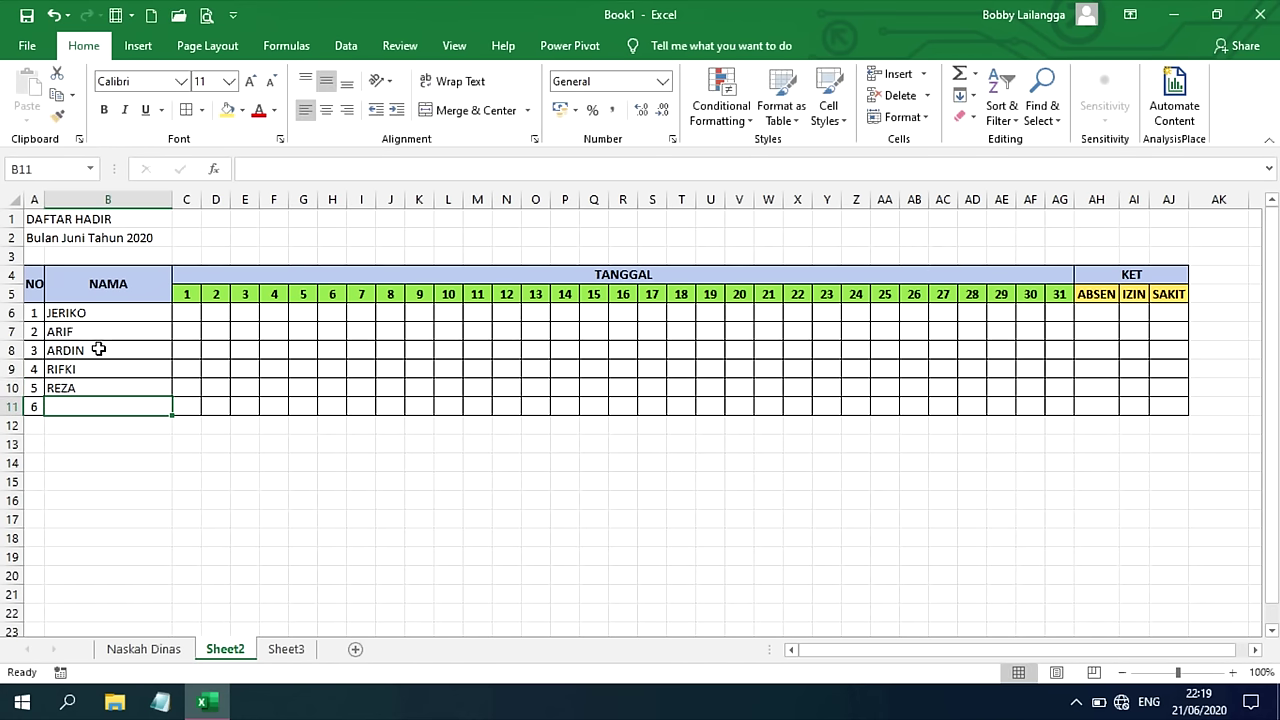
text(RANDI)
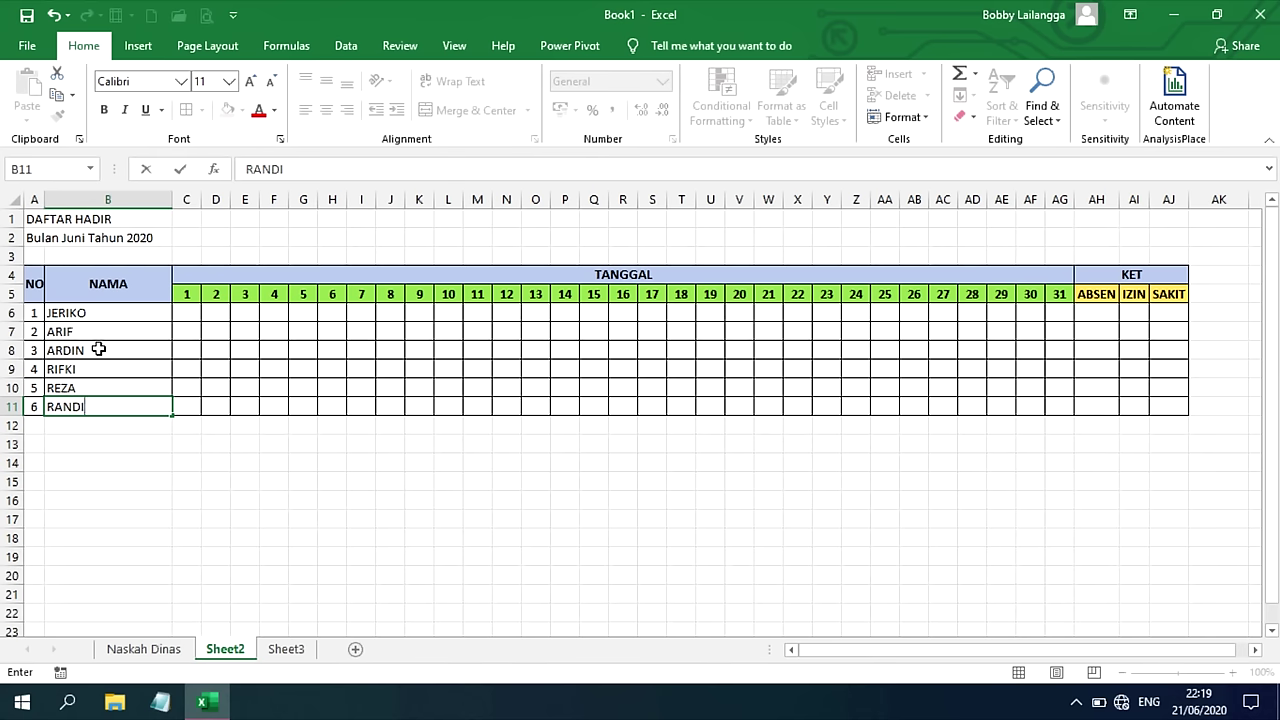
click(100, 350)
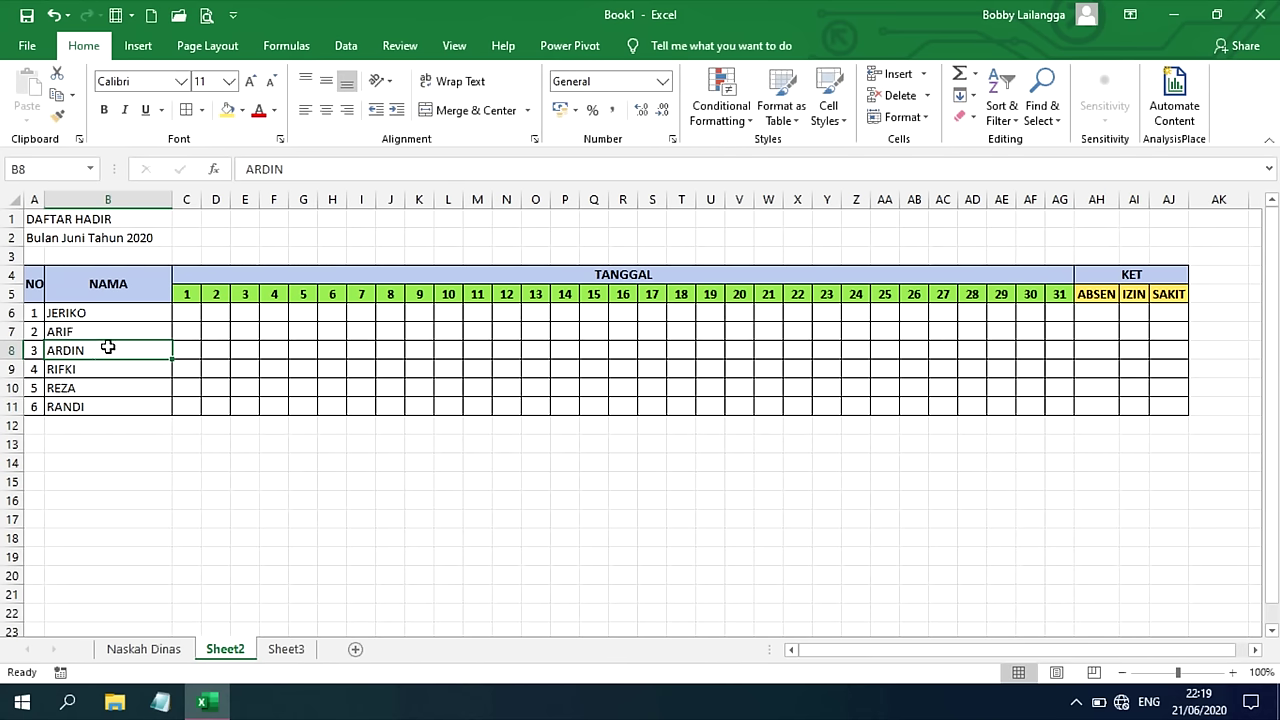
drag(104, 318, 126, 402)
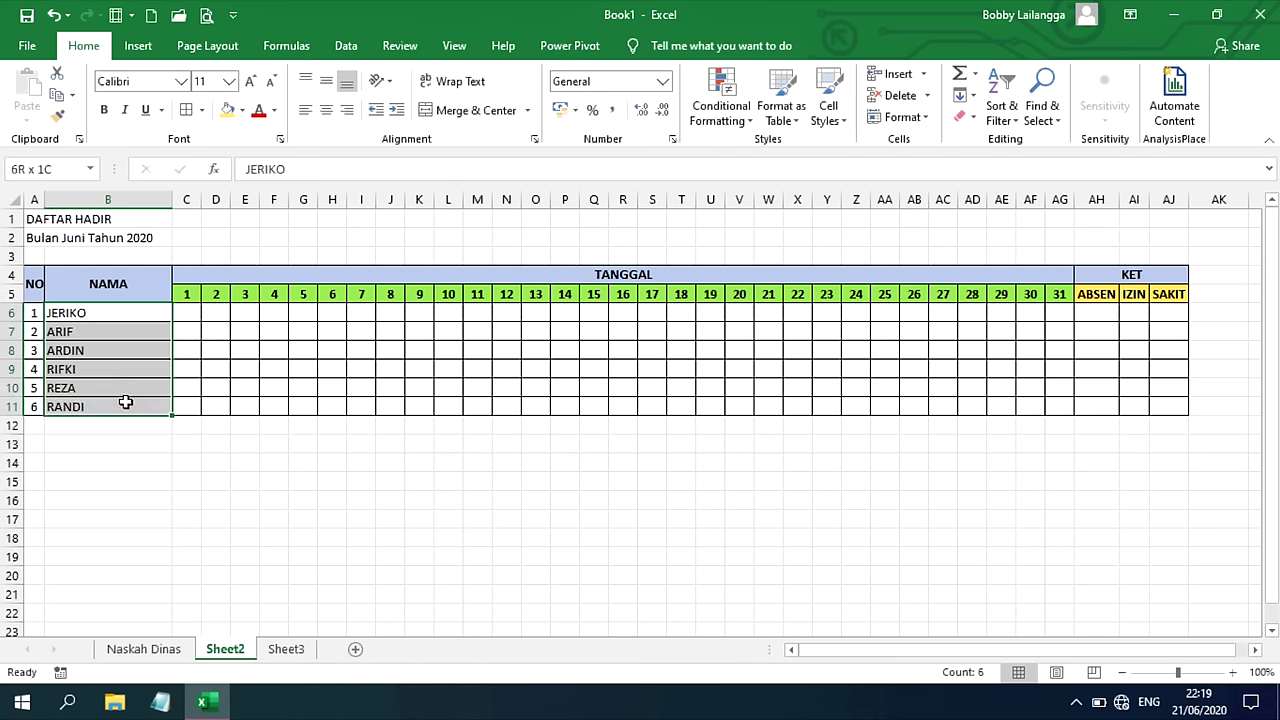
click(94, 344)
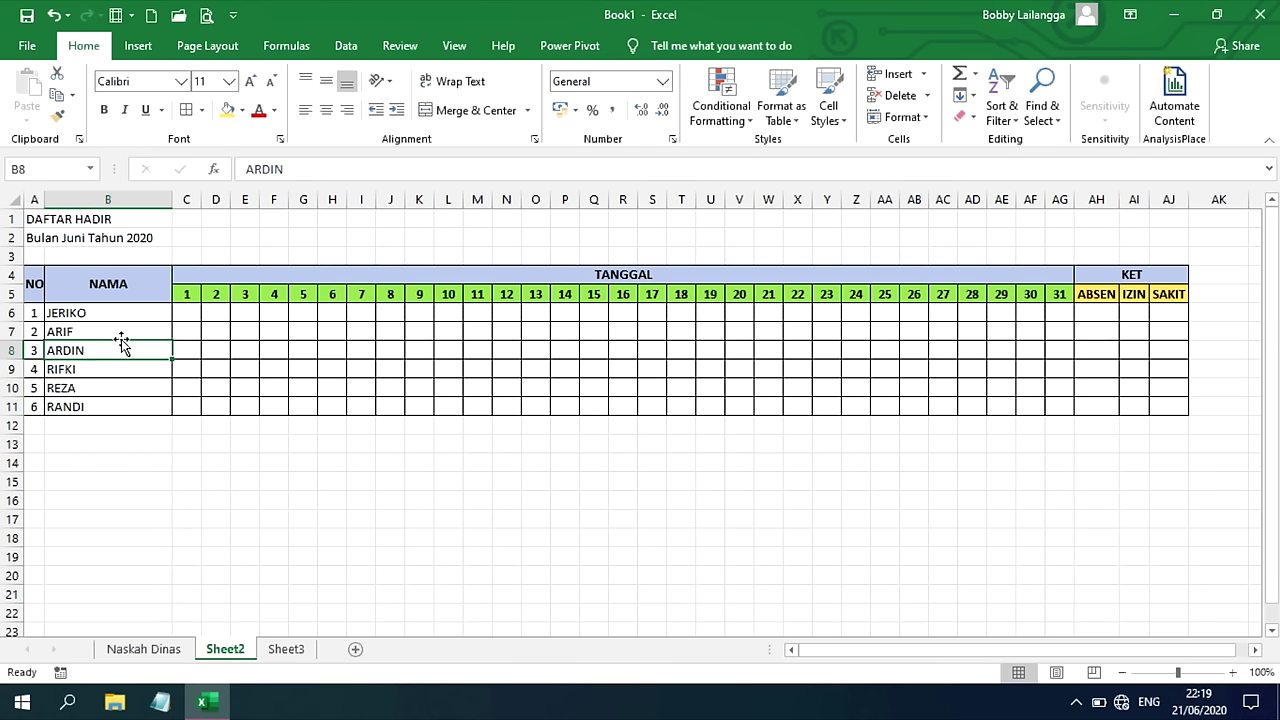
click(33, 220)
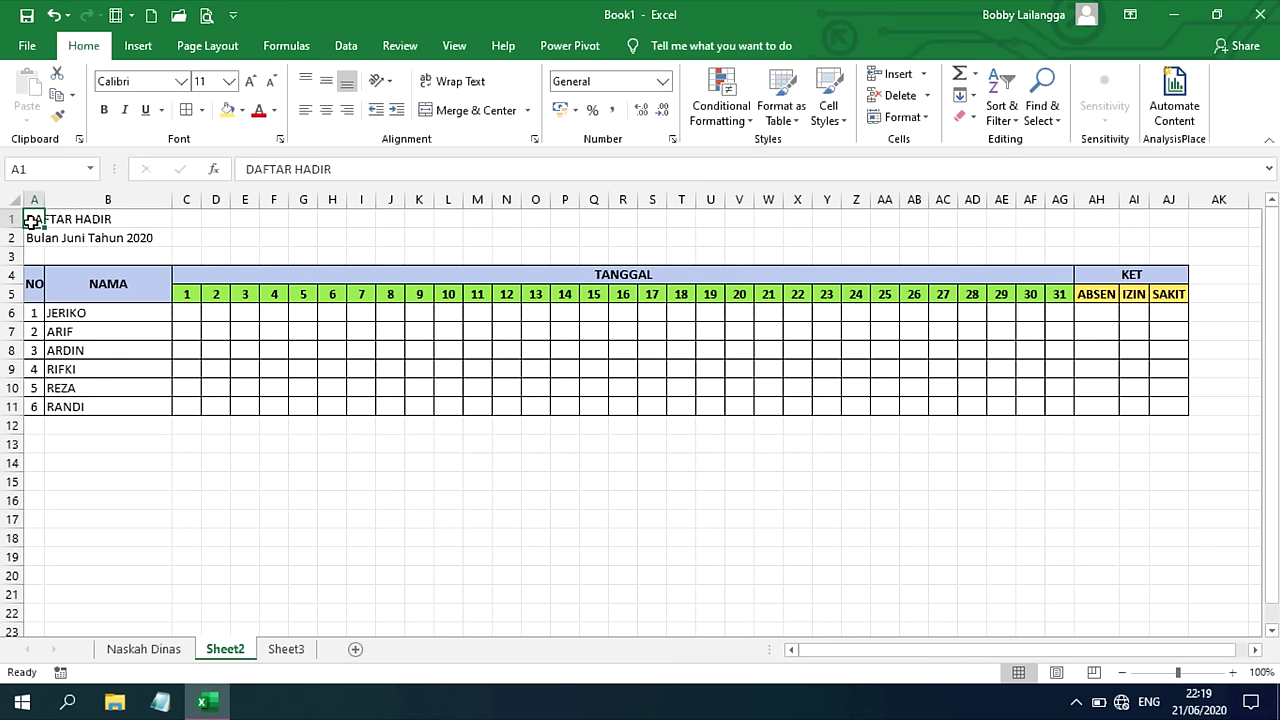
- Merge and centre DAFTAR HADIR across A1:AJ1 and the subtitle across A2:AJ2
drag(33, 219, 1162, 218)
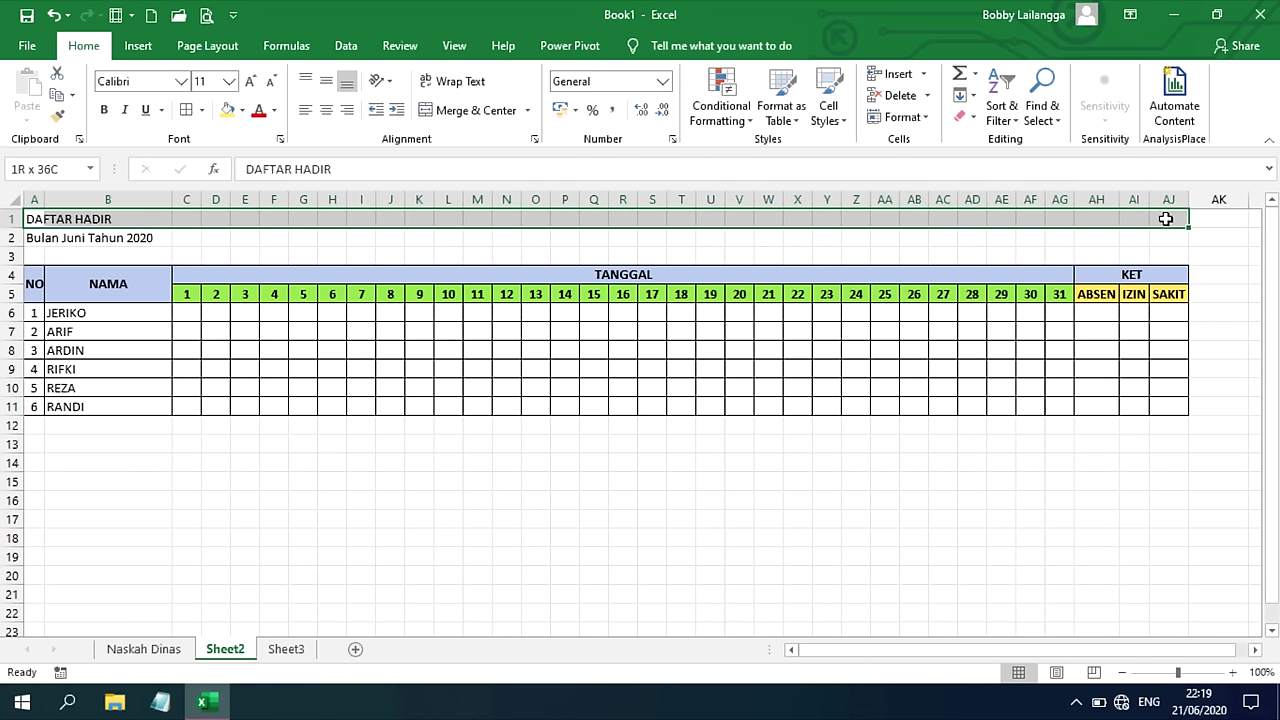
click(462, 113)
drag(24, 240, 1155, 245)
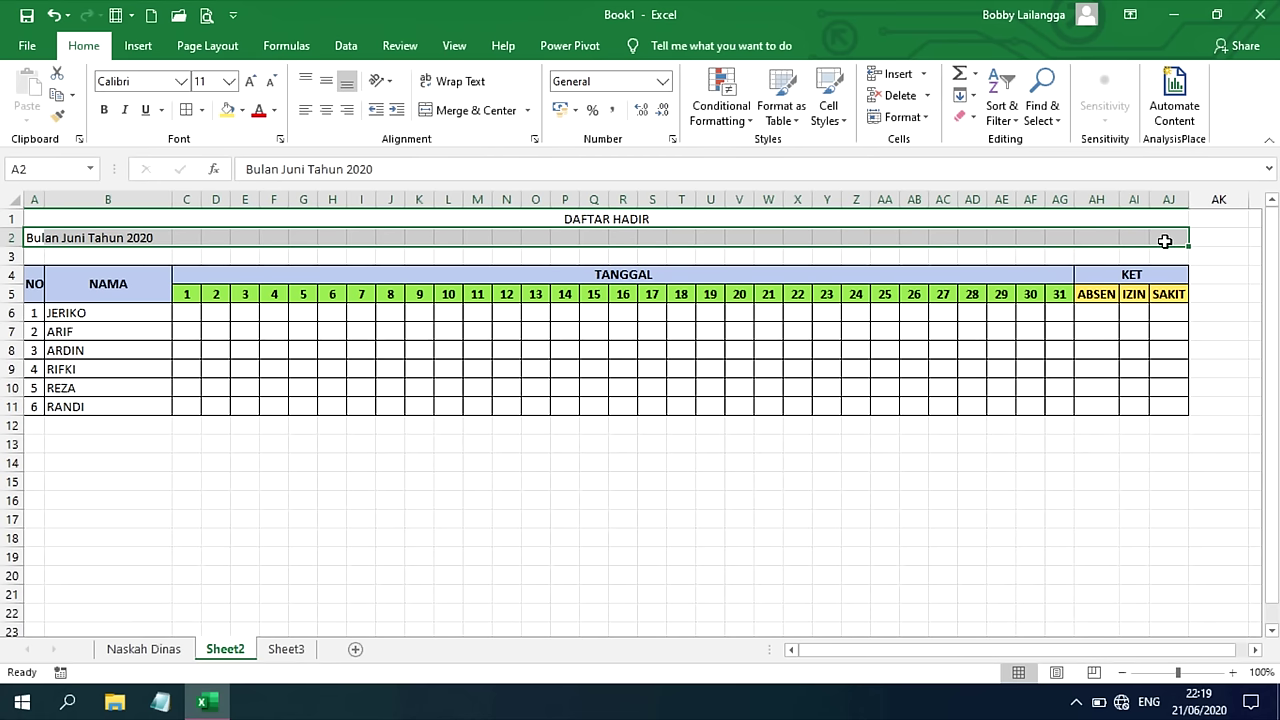
key(F4)
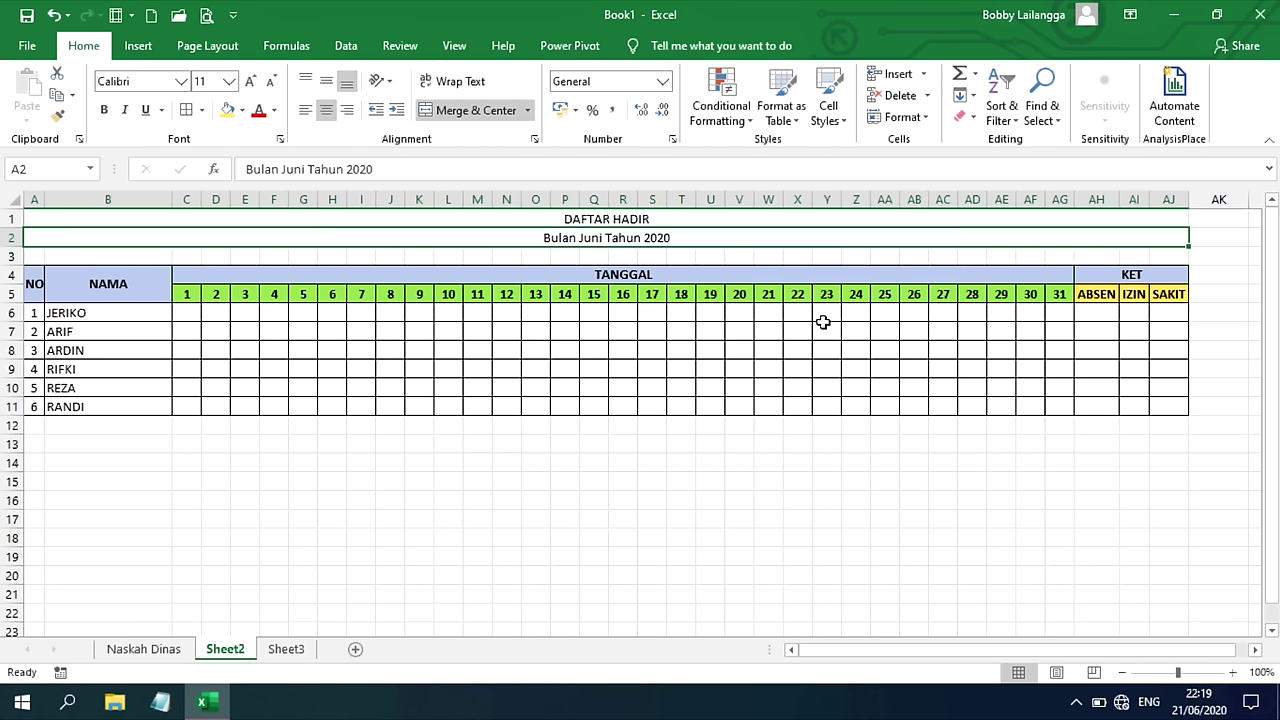
- Make both title rows bold
drag(672, 218, 672, 237)
click(102, 112)
click(512, 231)
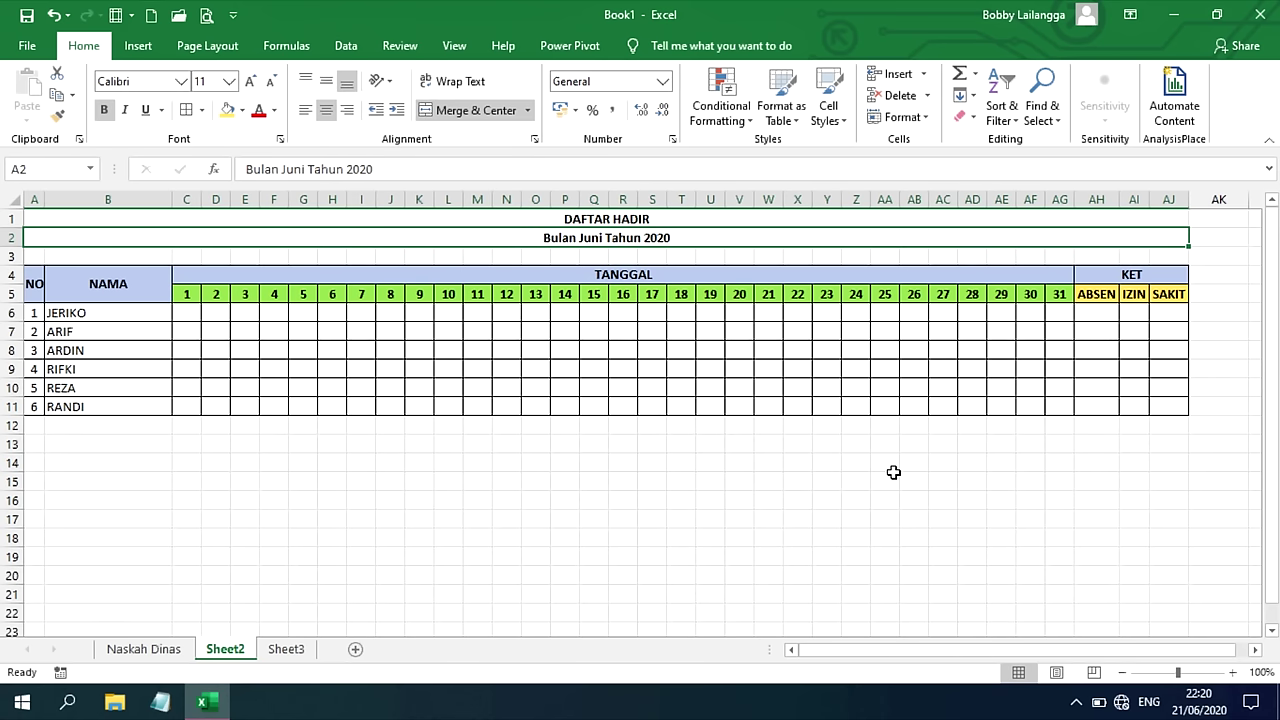
click(892, 462)
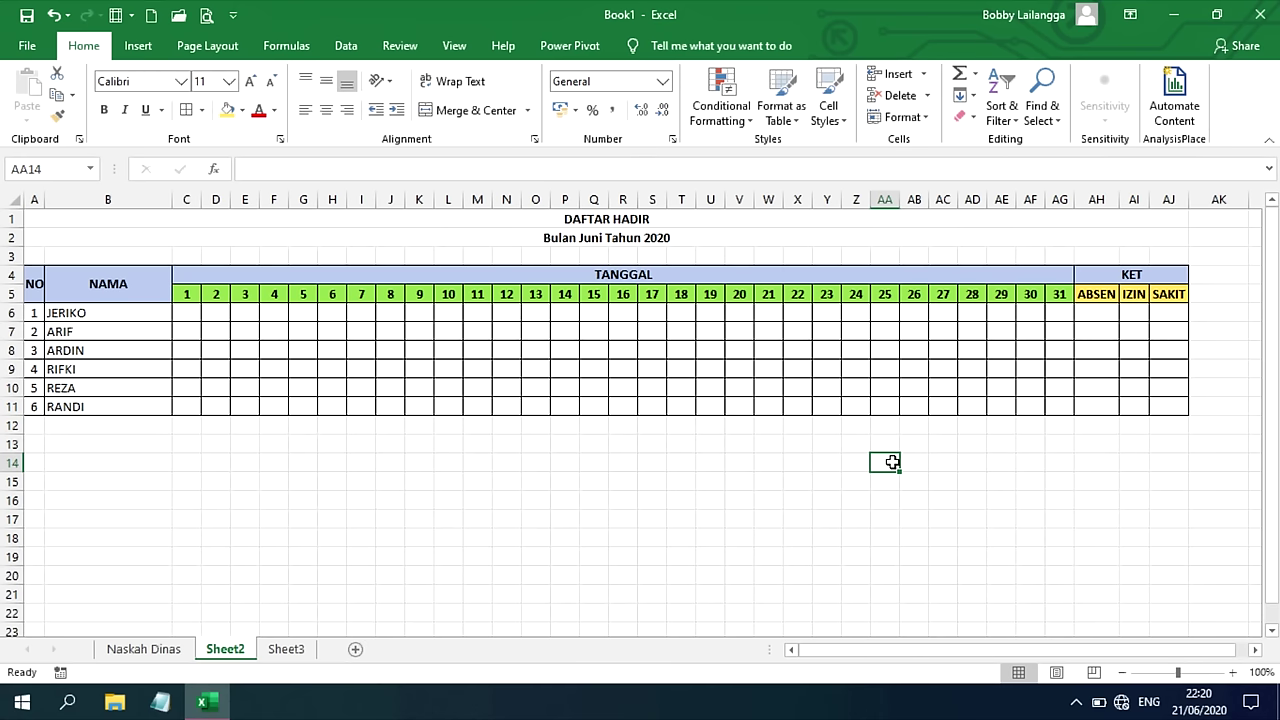
- Enter 'Muna Barat,' in AA14 as the signature place line
text(Muna Barat)
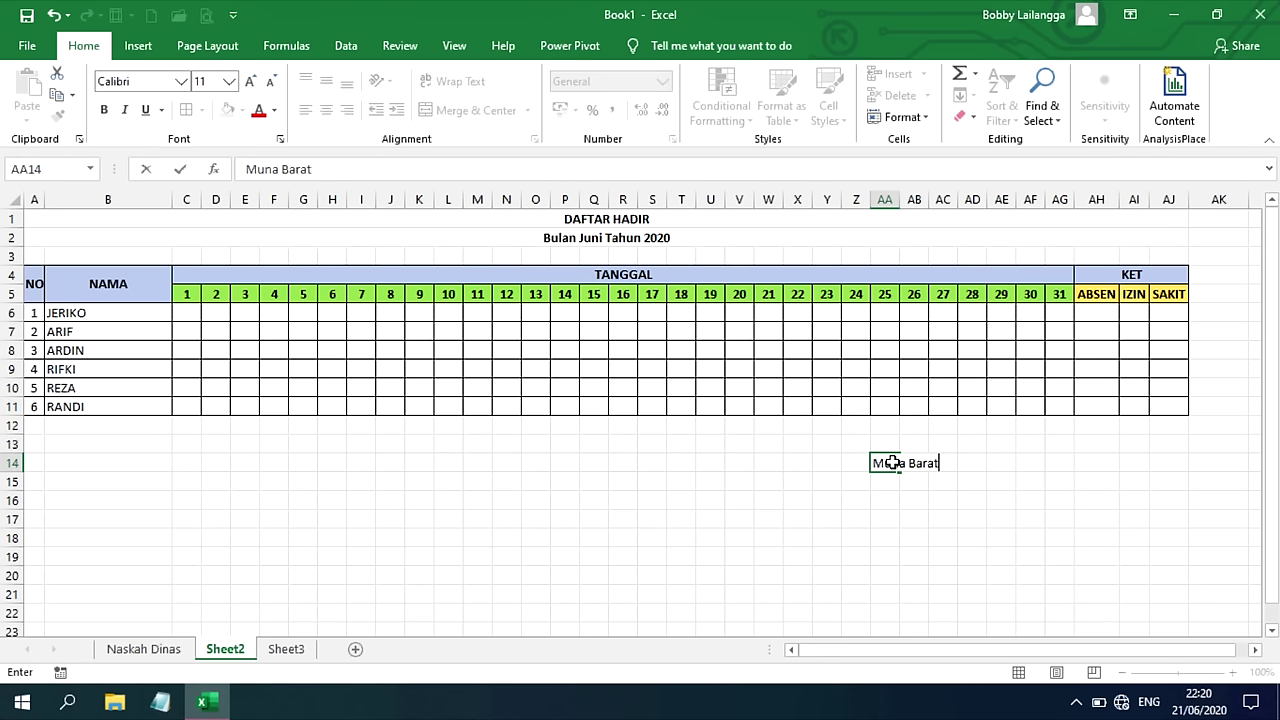
text(,)
key(Return)
key(Return)
text(=)
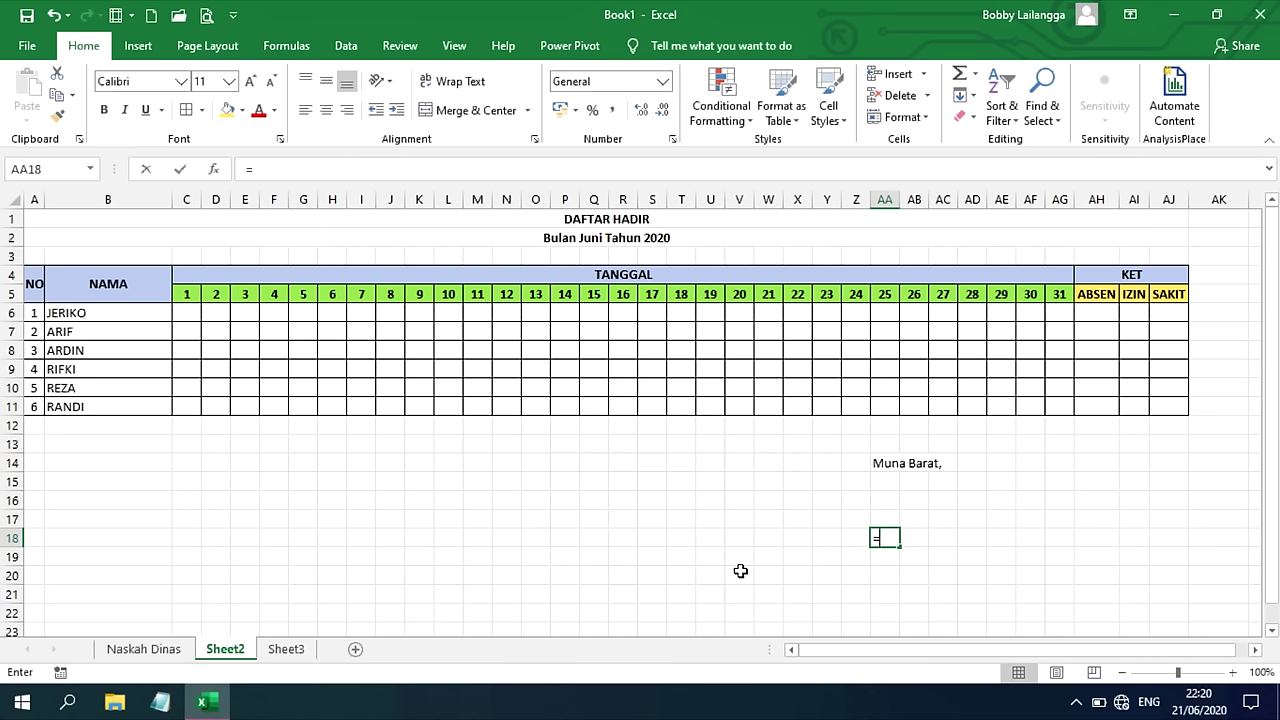
click(143, 649)
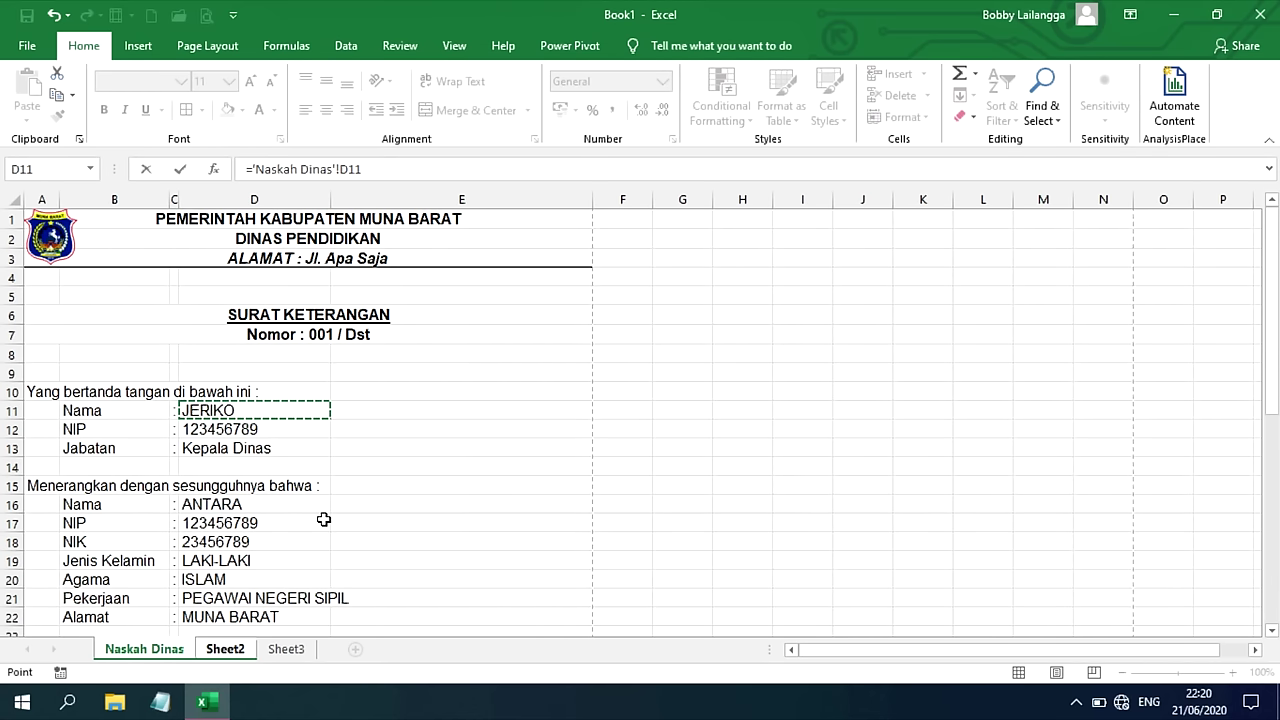
key(Return)
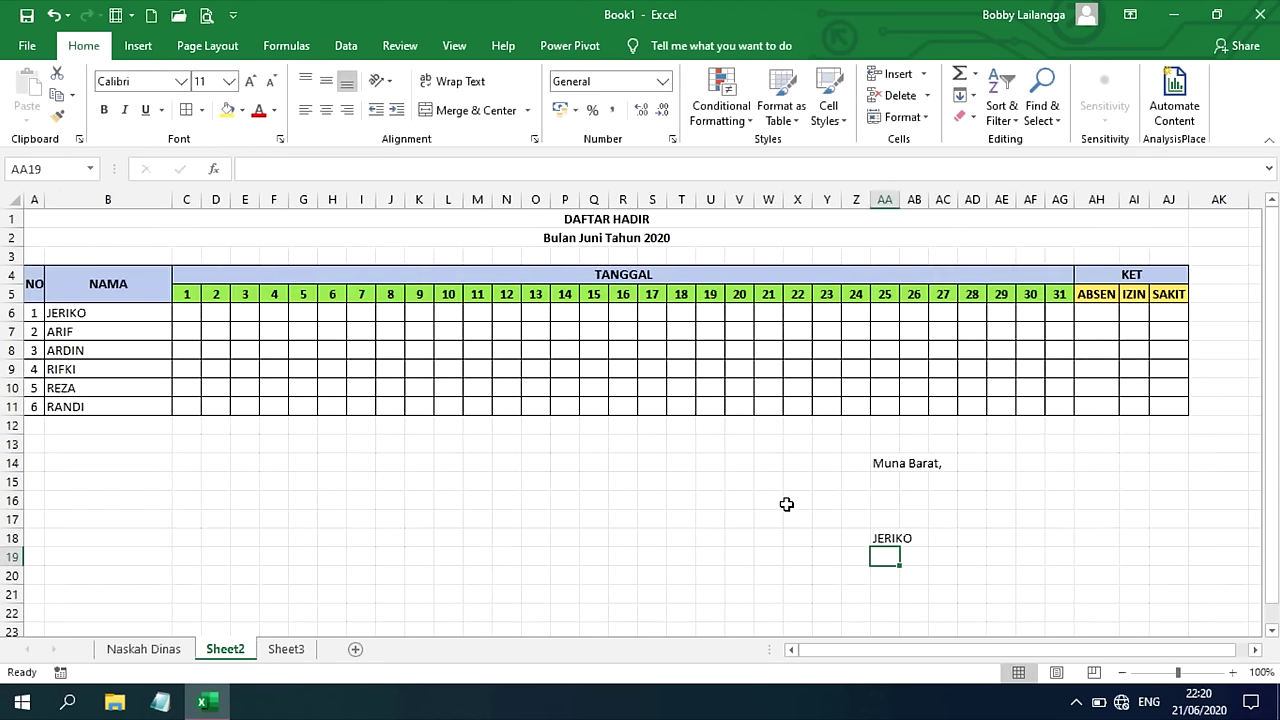
- Put =B10 in AA18 as the signature name and format it bold and underlined
click(877, 538)
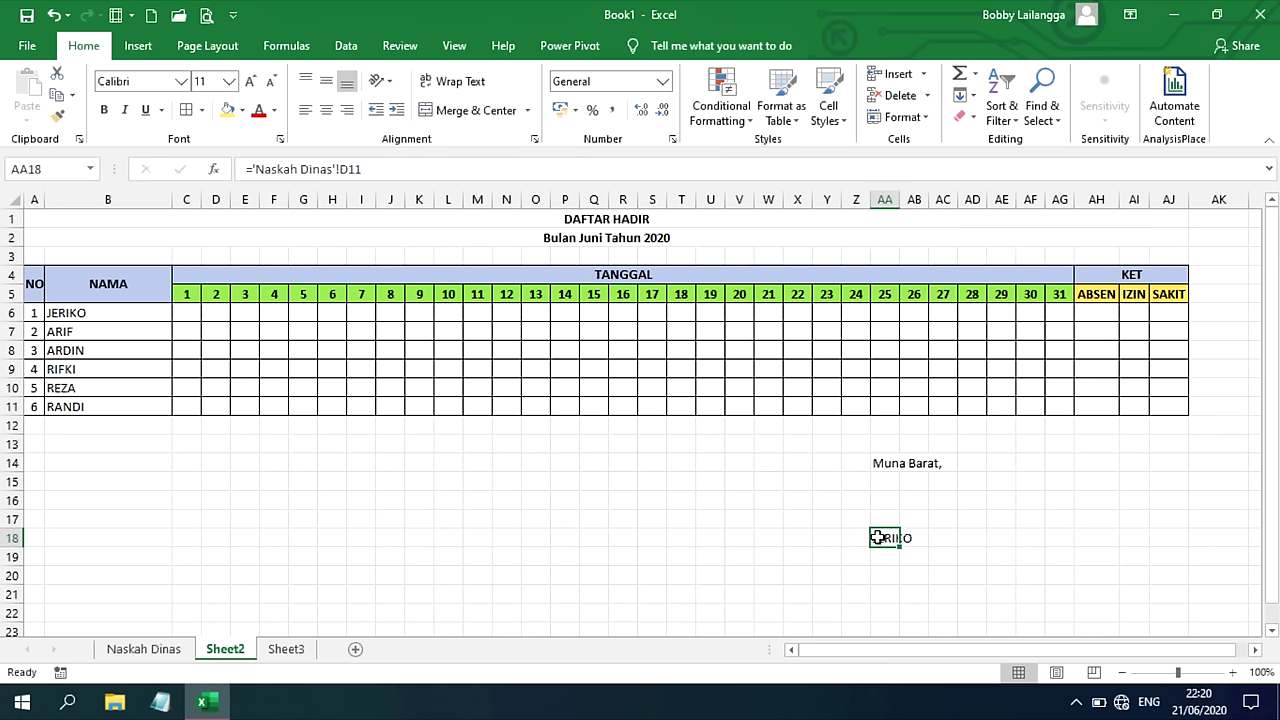
text(=)
click(110, 388)
key(Return)
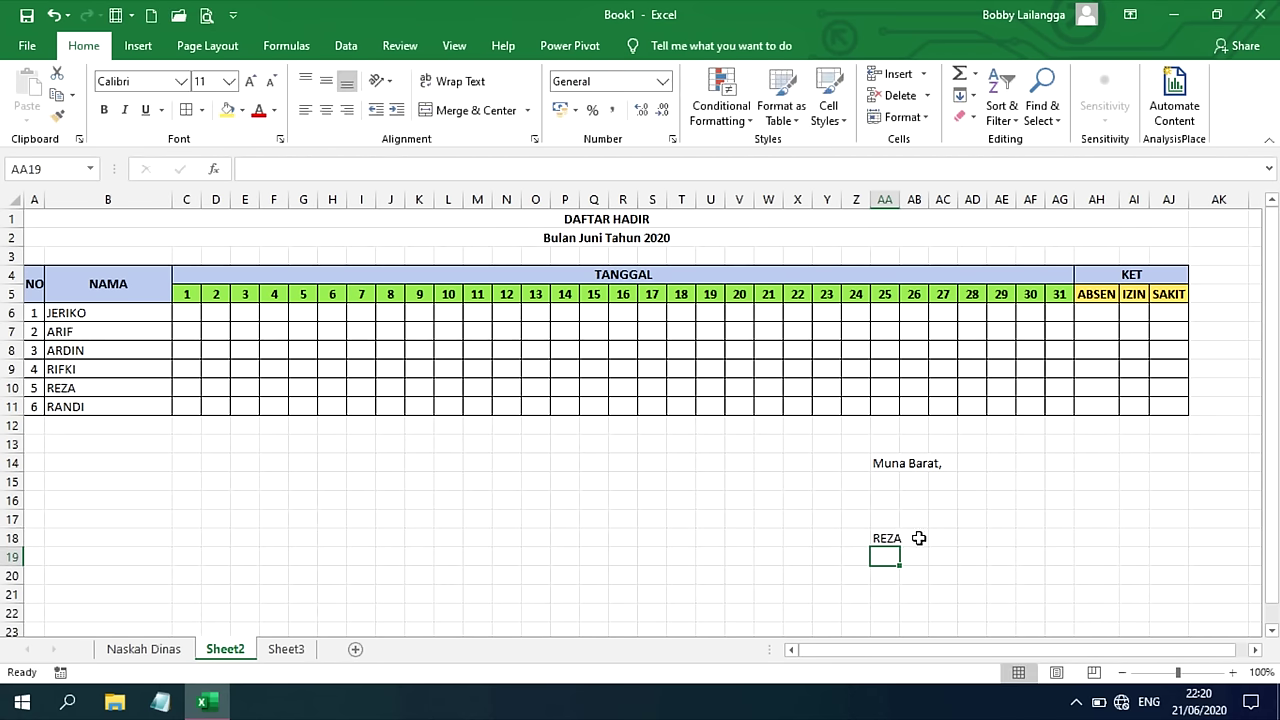
click(896, 540)
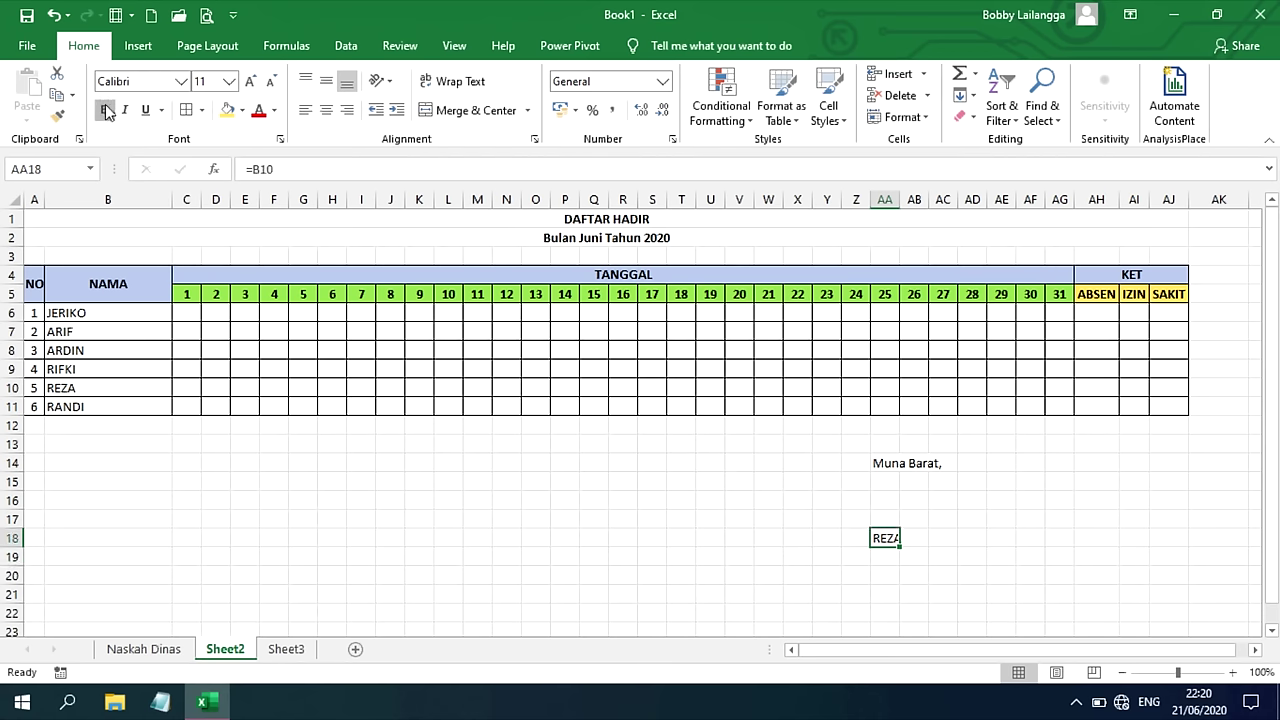
click(965, 525)
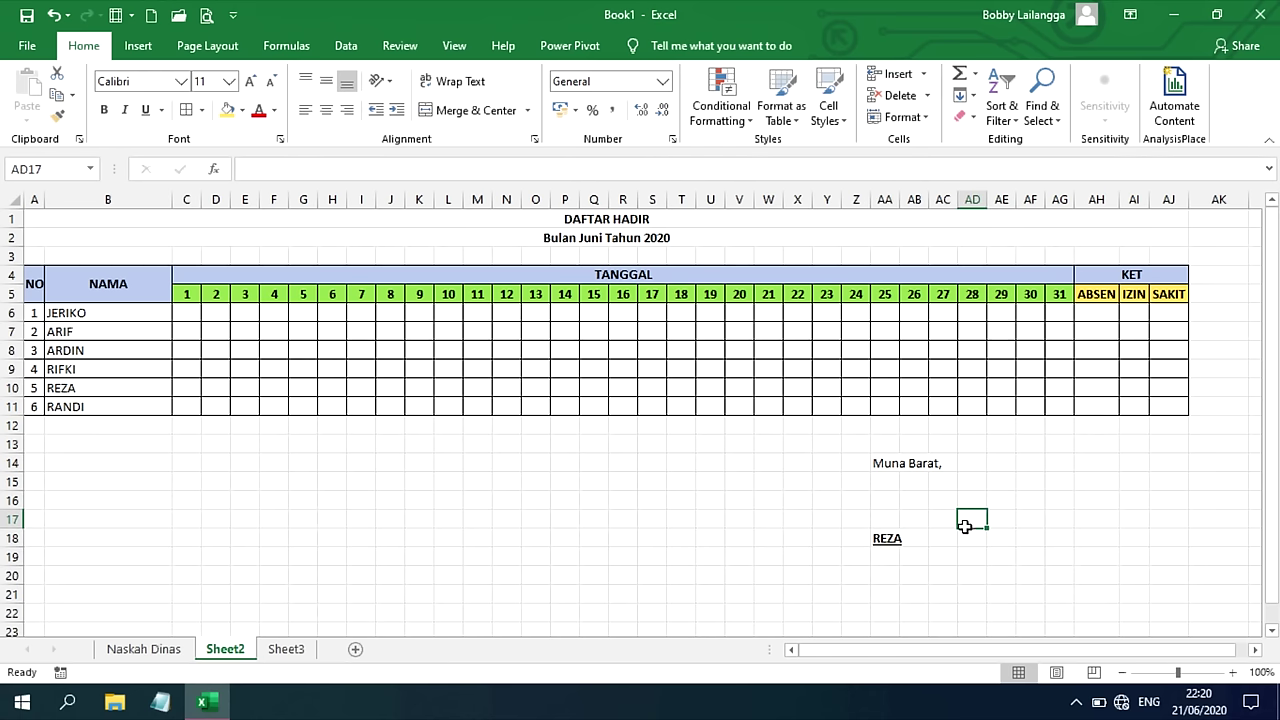
click(889, 541)
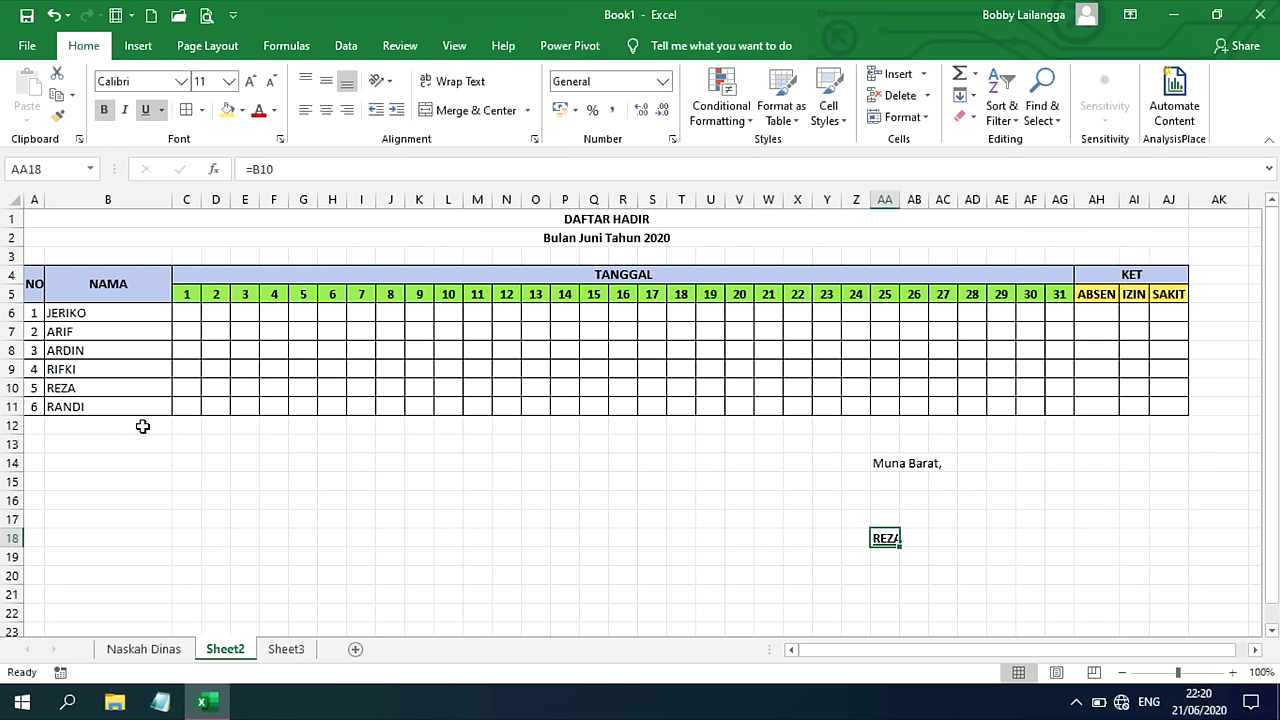
click(114, 316)
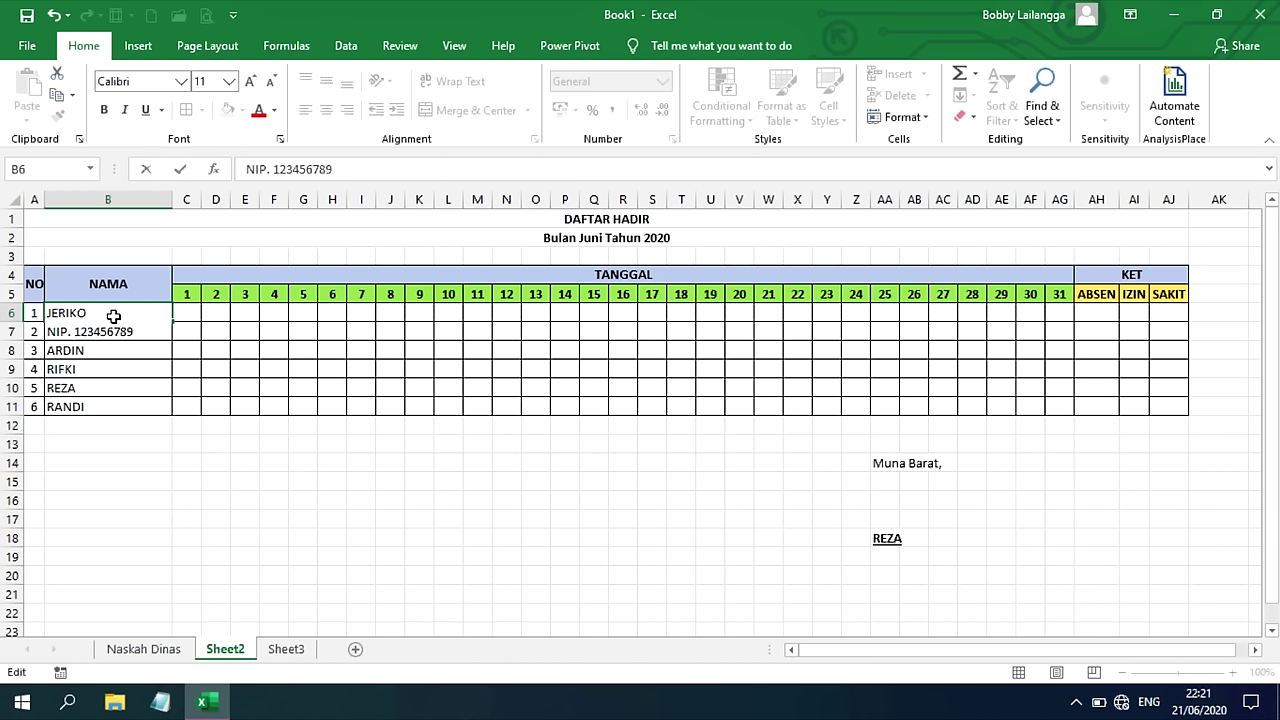
- Commit B6's two-line name and NIP entry, then reselect B6 for wrapping
key(Return)
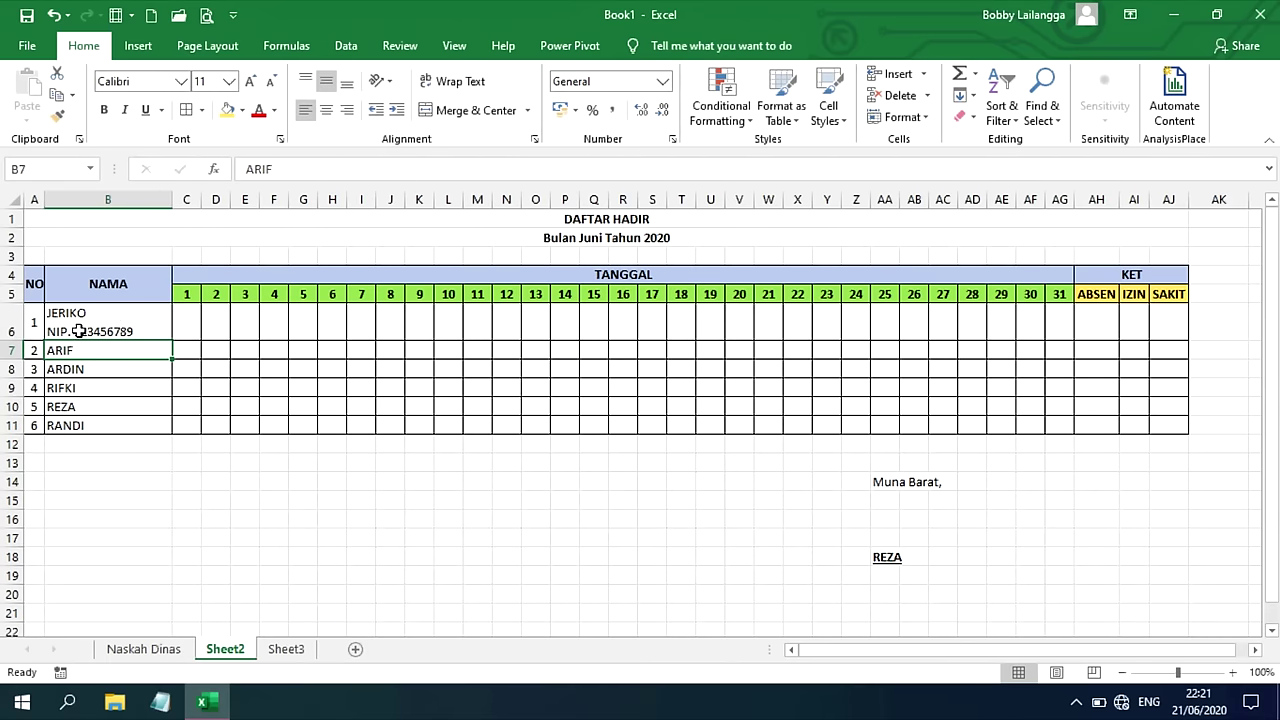
click(80, 330)
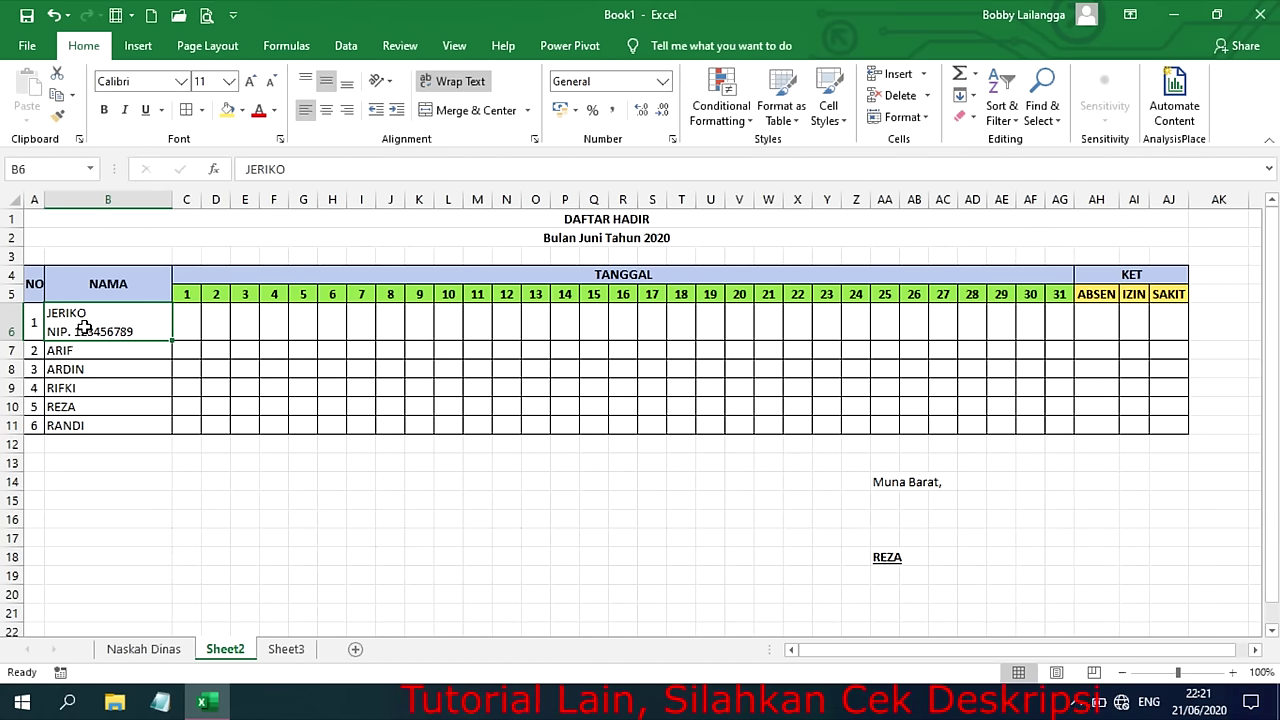
- Rename Sheet2 to DAFTAR HADIR
right_click(207, 652)
click(308, 476)
text(DAFTAR)
key(BackSpace)
key(BackSpace)
key(BackSpace)
key(BackSpace)
key(BackSpace)
key(BackSpace)
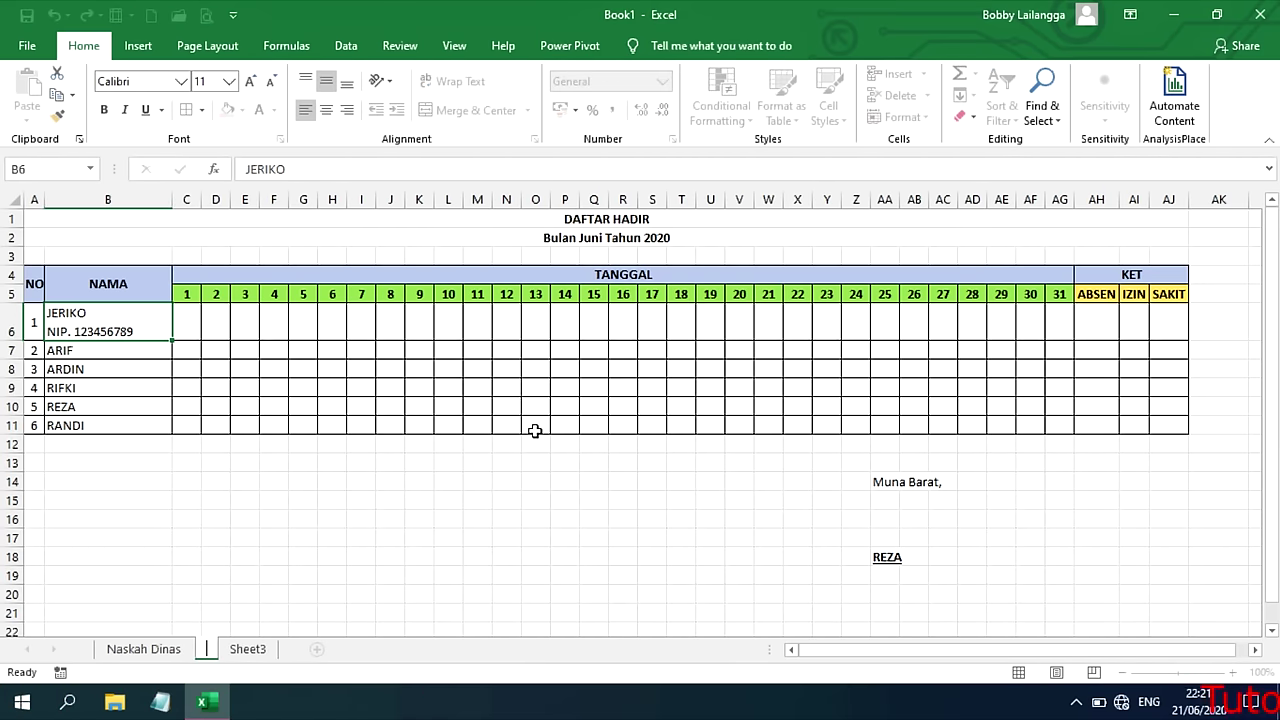
text(DAFTAR)
key(Return)
text(HADIR)
key(BackSpace)
key(BackSpace)
key(BackSpace)
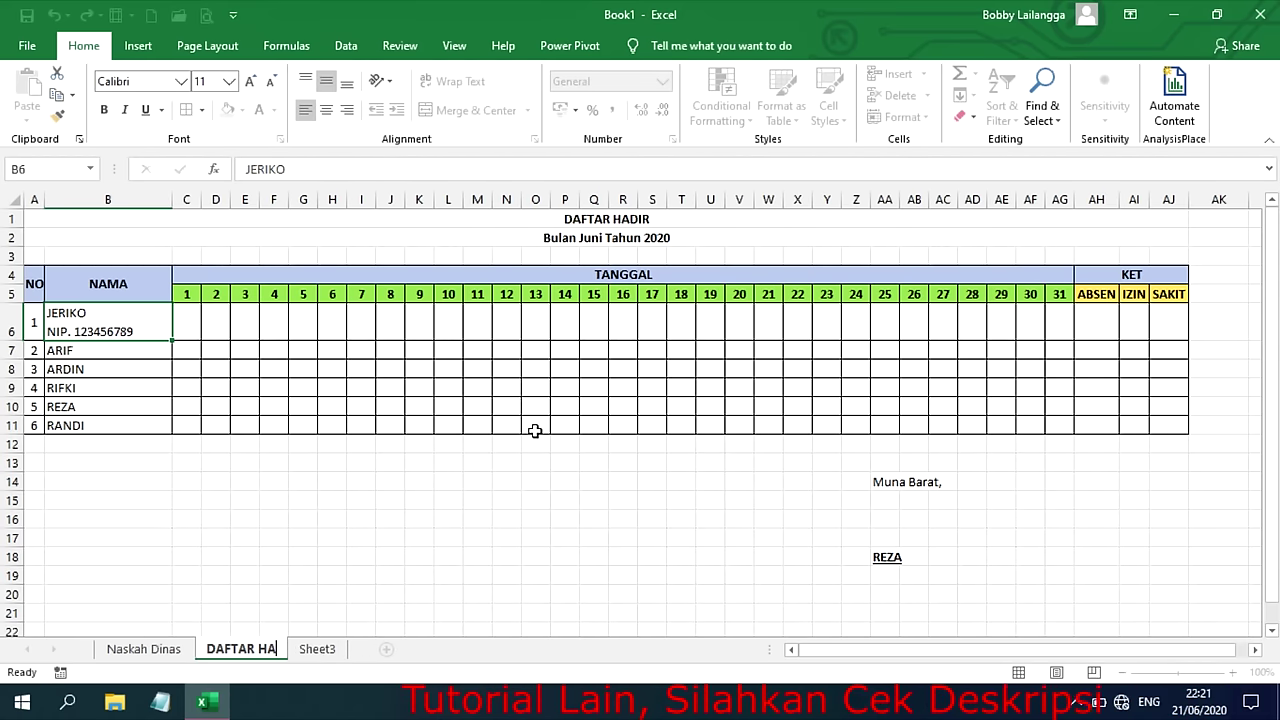
key(BackSpace)
key(BackSpace)
key(BackSpace)
key(BackSpace)
key(BackSpace)
key(BackSpace)
key(BackSpace)
key(BackSpace)
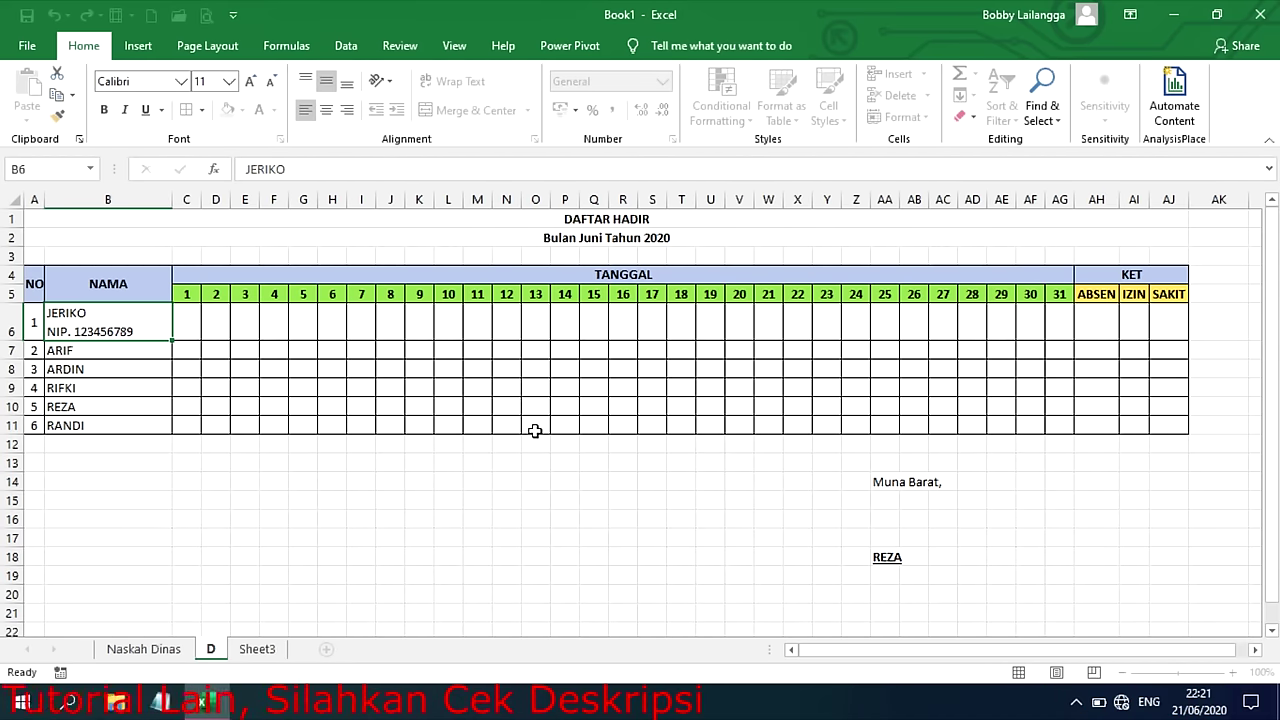
text(AFTAR HADIR)
click(311, 580)
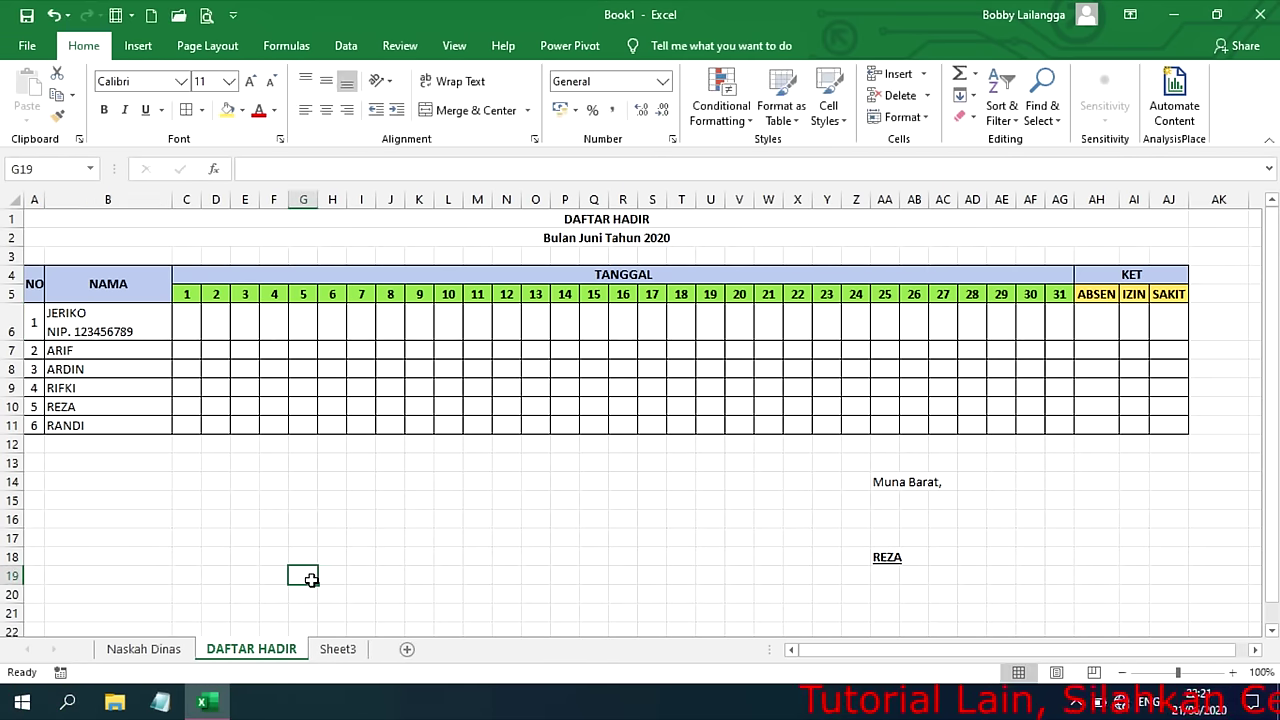
- Colour the Naskah Dinas tab yellow and the DAFTAR HADIR tab blue
right_click(155, 650)
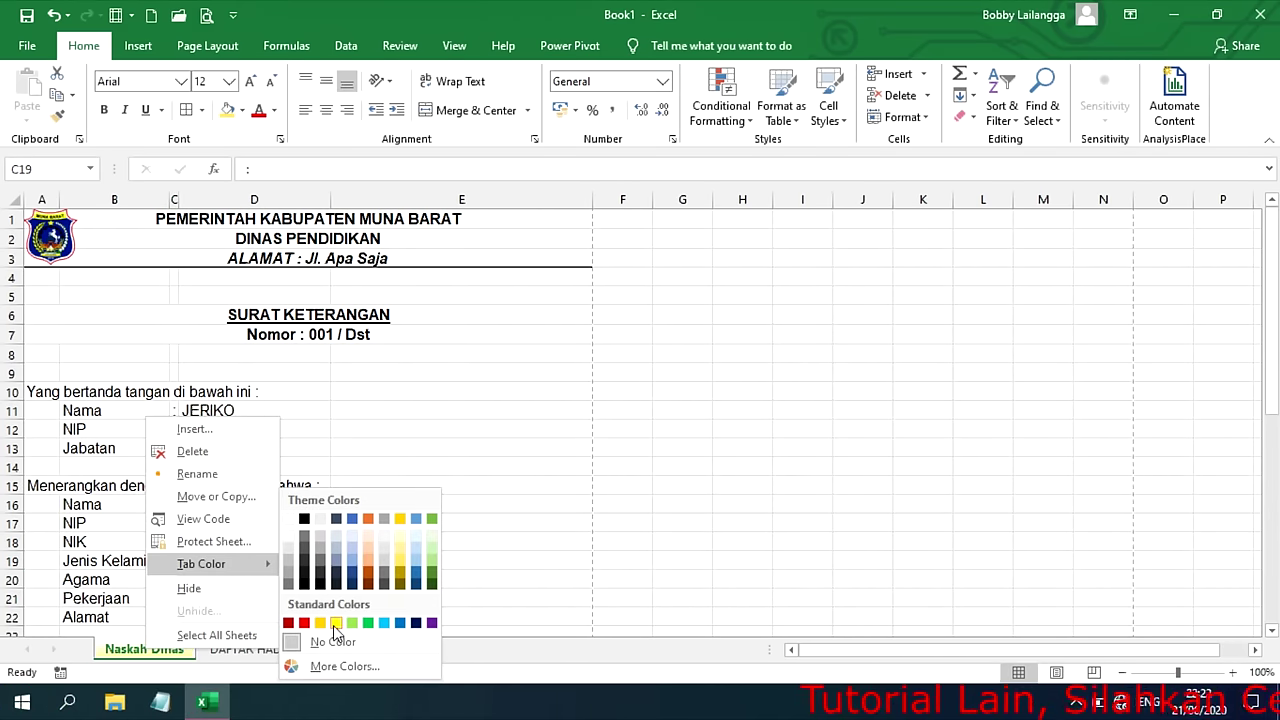
click(335, 623)
right_click(272, 650)
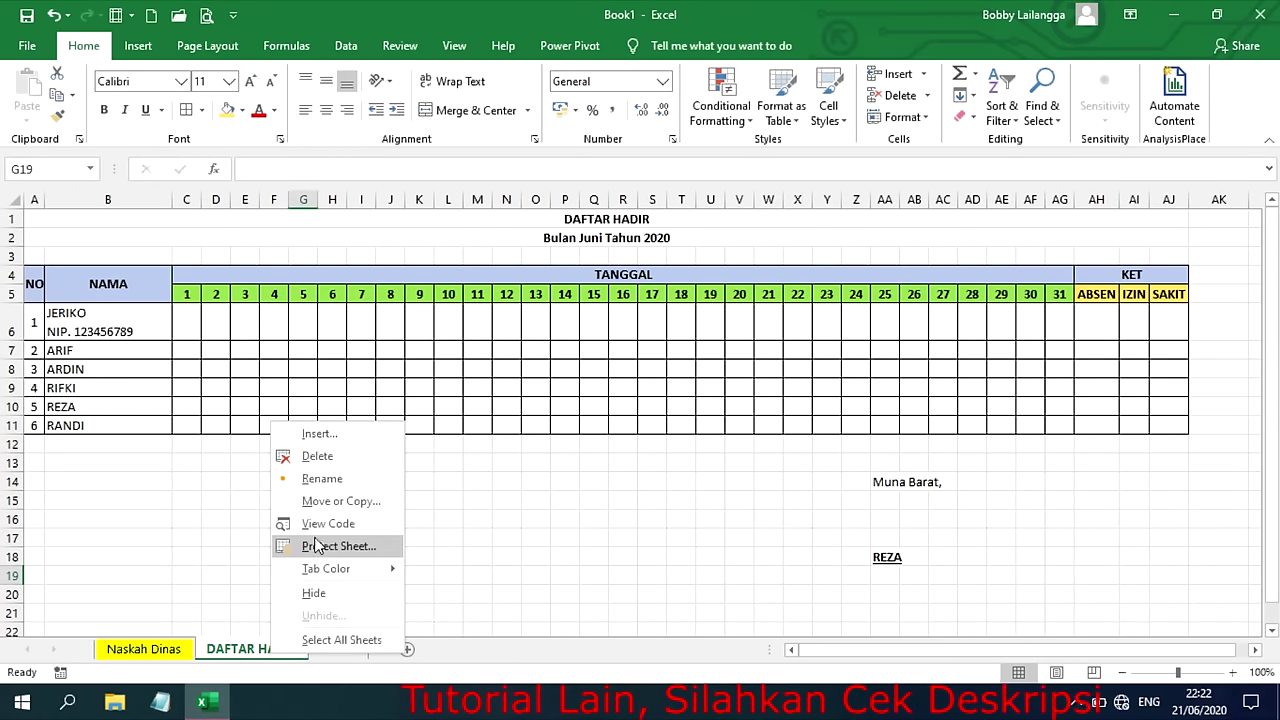
mouse_move(326, 568)
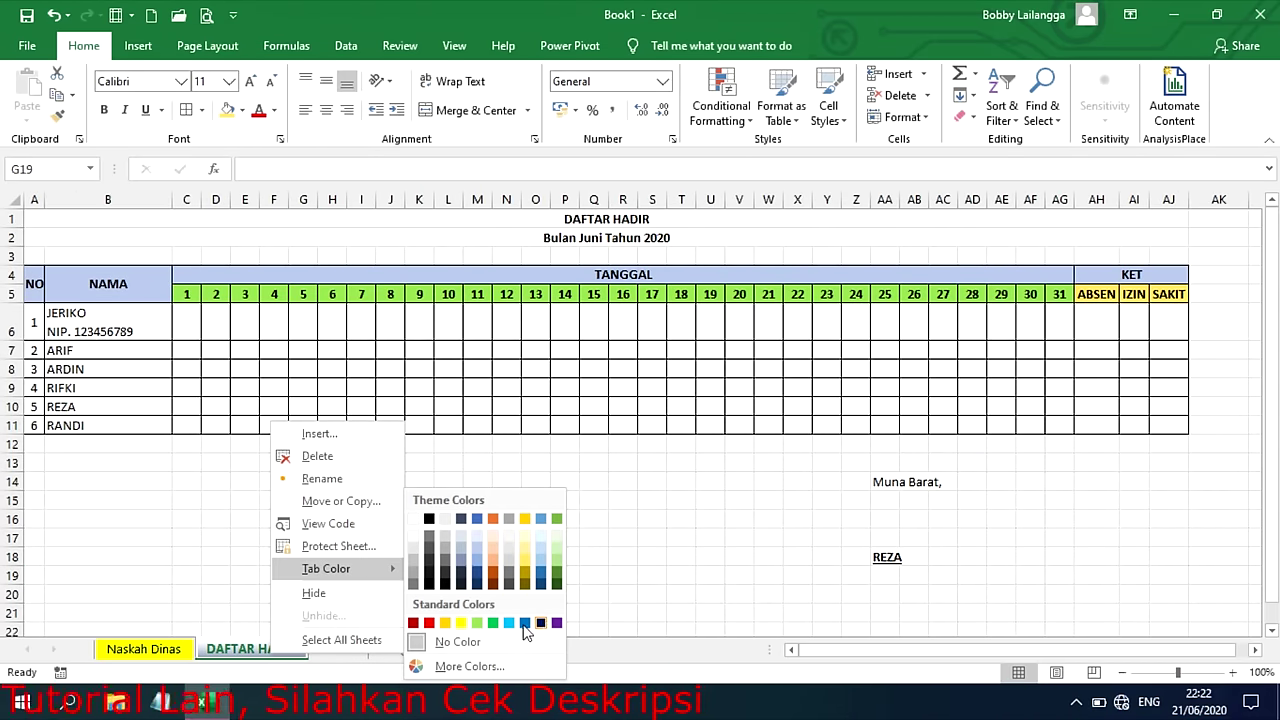
click(525, 623)
click(140, 649)
click(244, 652)
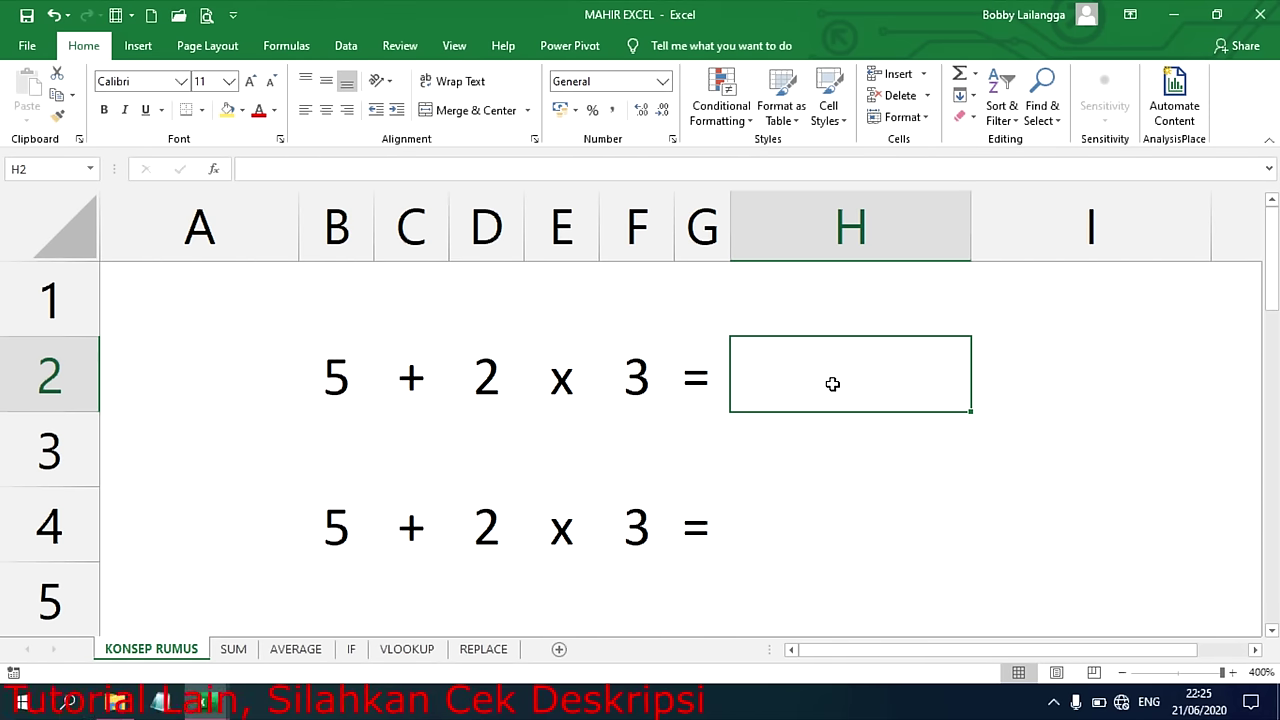
- Enter =5+2*3 in H2 so it returns 11
click(338, 372)
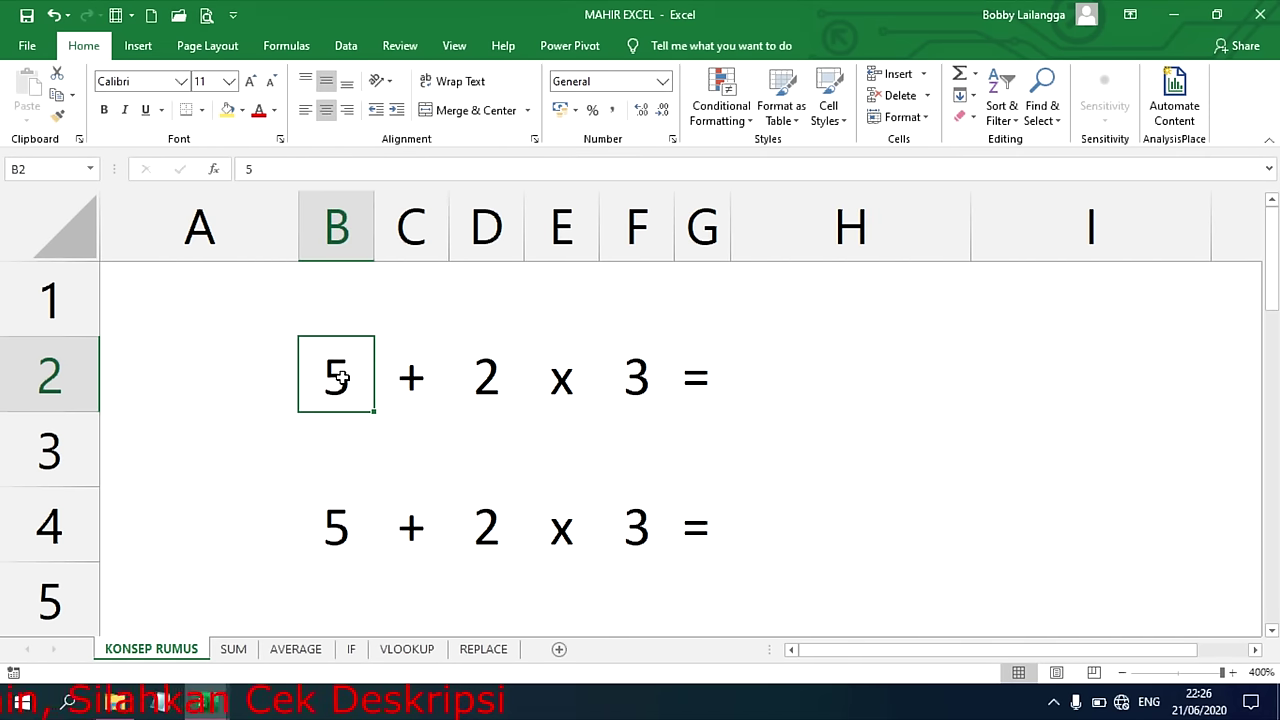
click(489, 374)
click(655, 376)
click(772, 382)
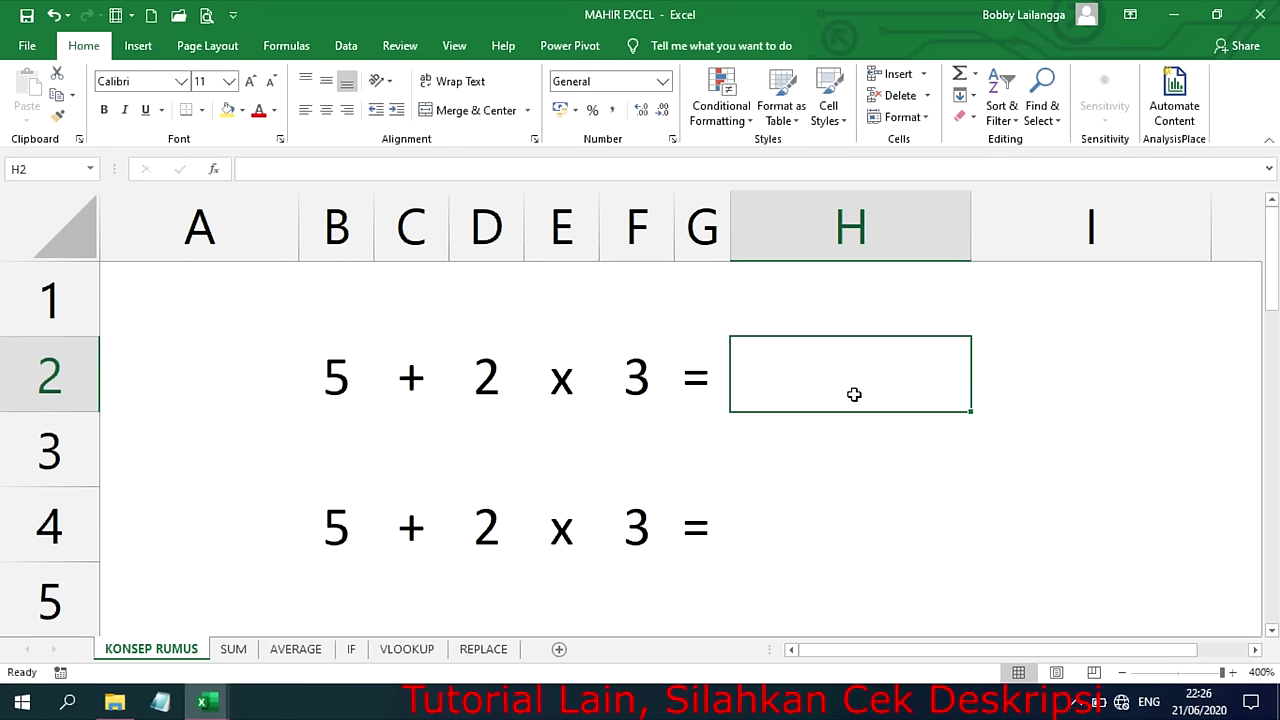
text(=5)
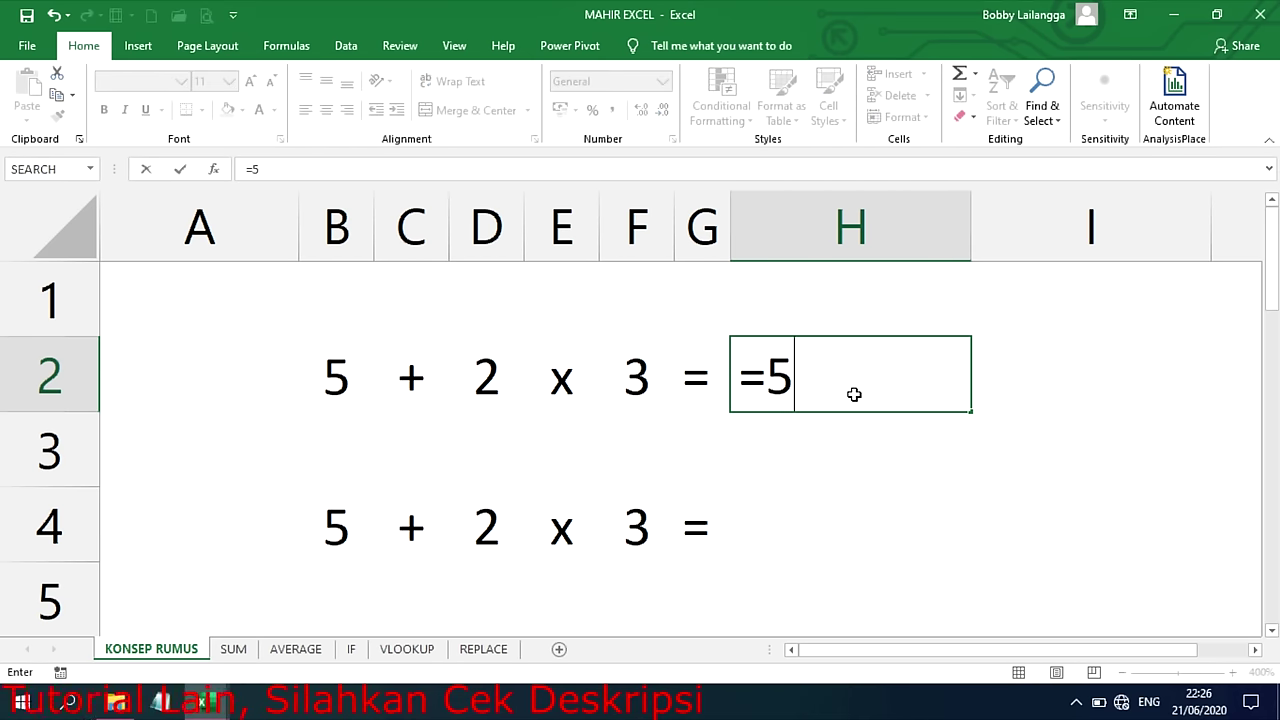
text(+2*3)
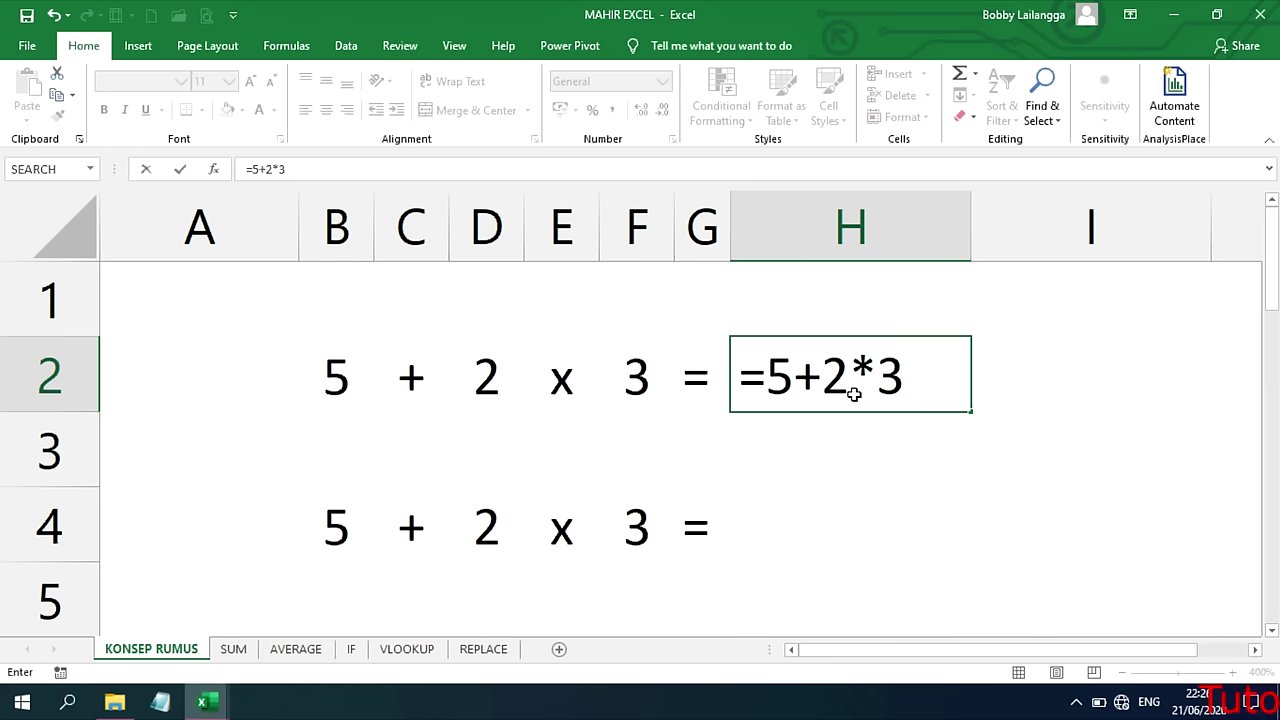
key(Return)
click(879, 382)
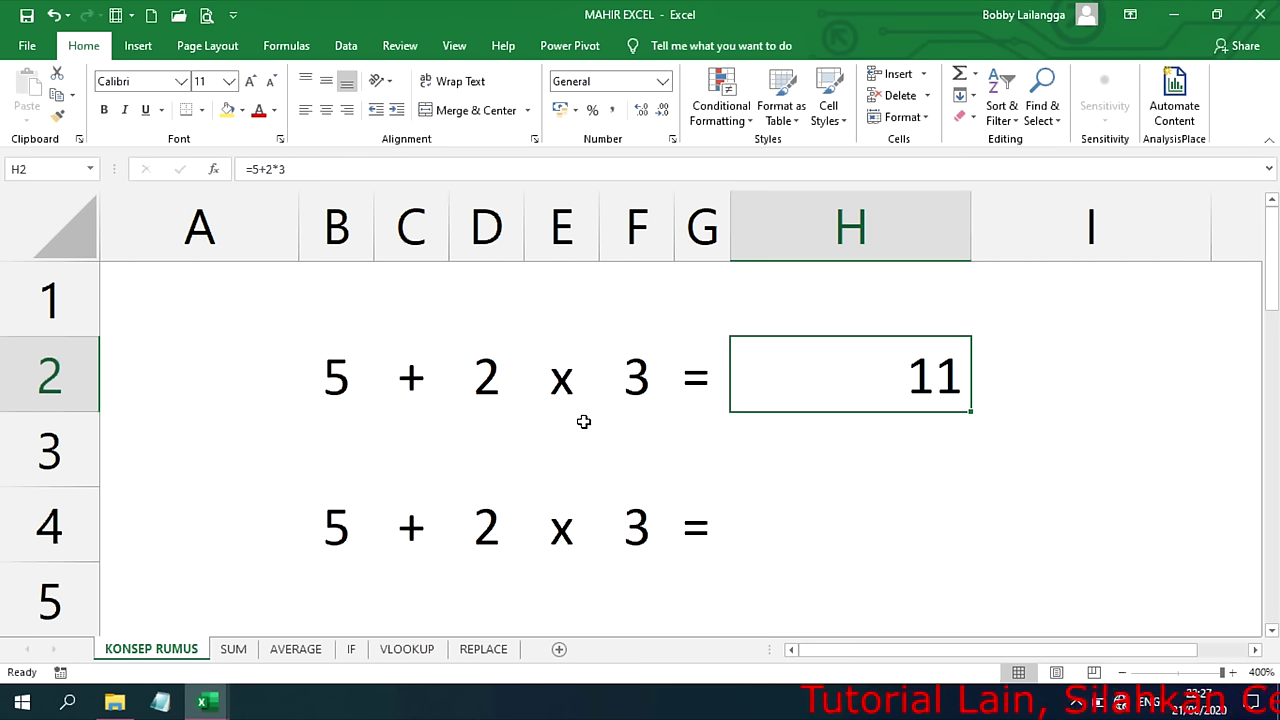
- Enter =(5+2)*3 in H4, returning 21, and compare it with H2
click(808, 530)
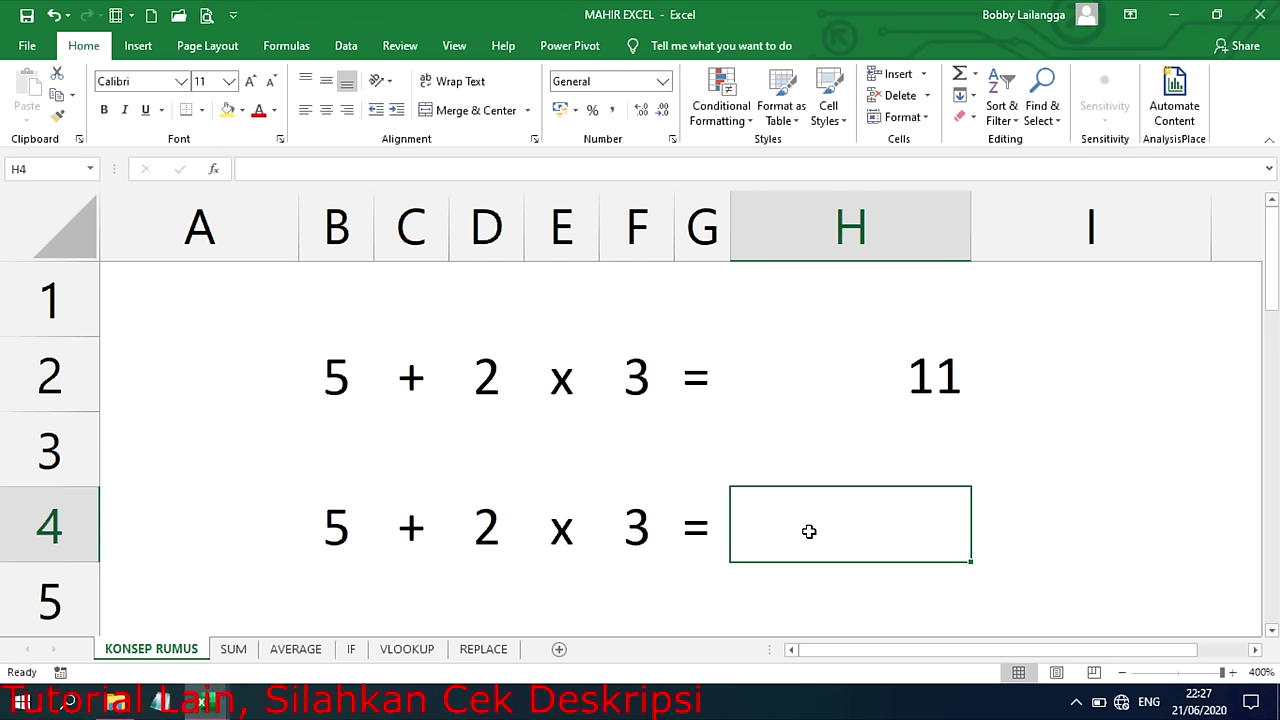
text(=()
click(343, 518)
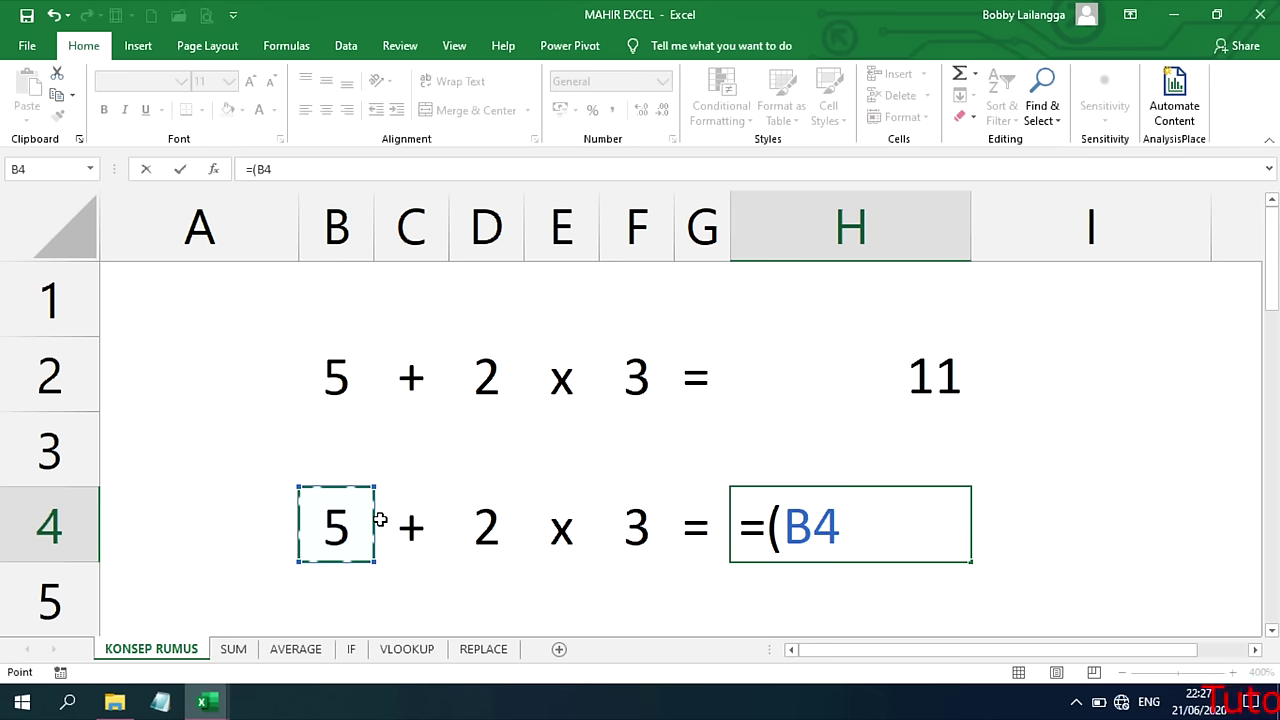
key(BackSpace)
key(BackSpace)
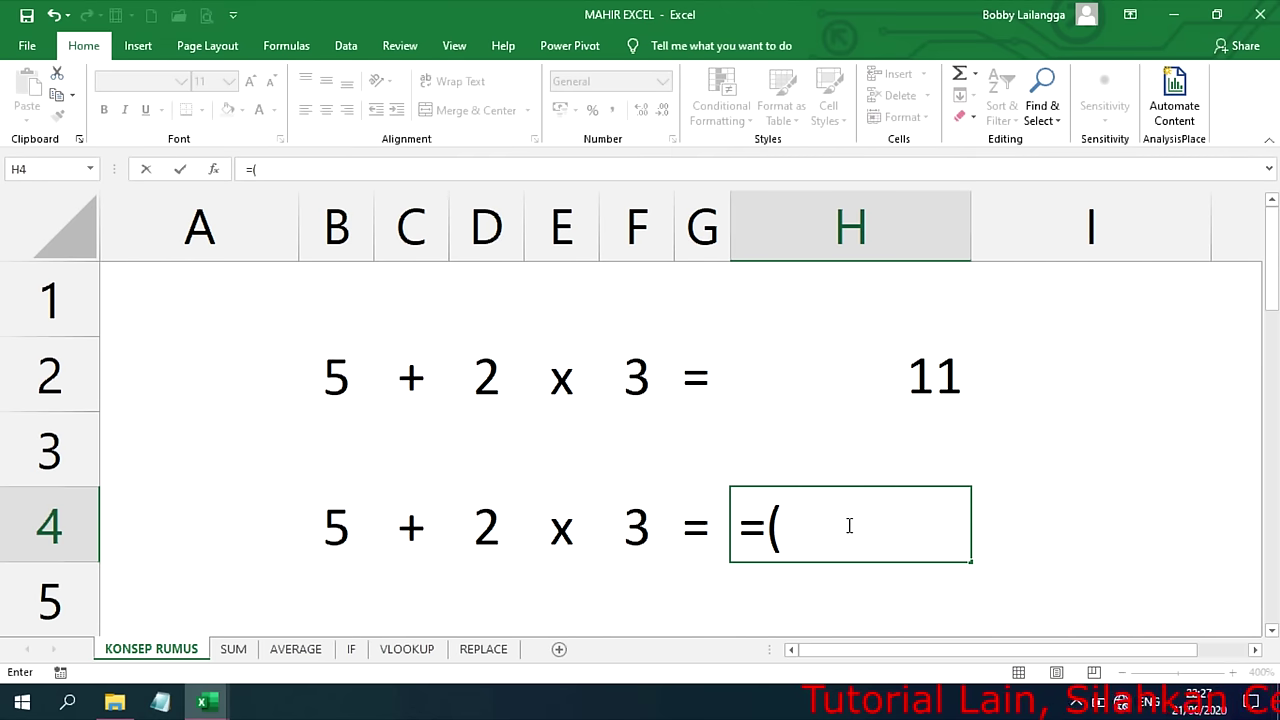
text(5+2)
text())
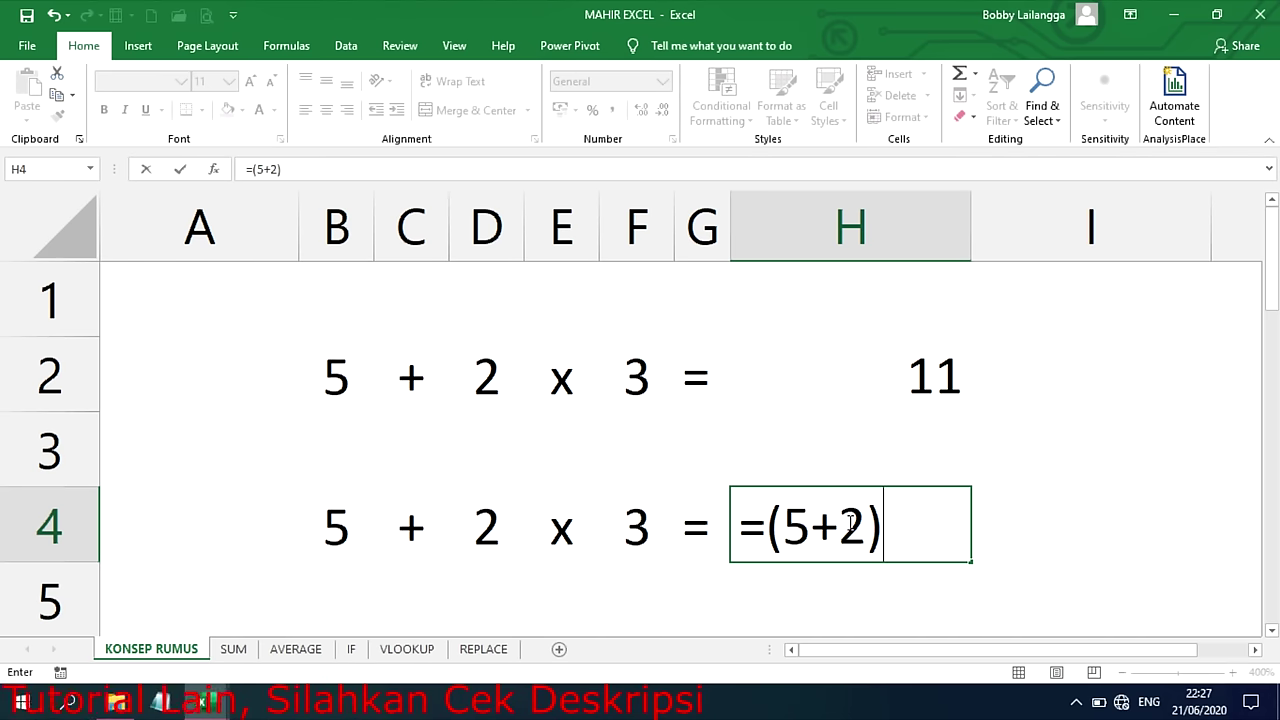
text(*)
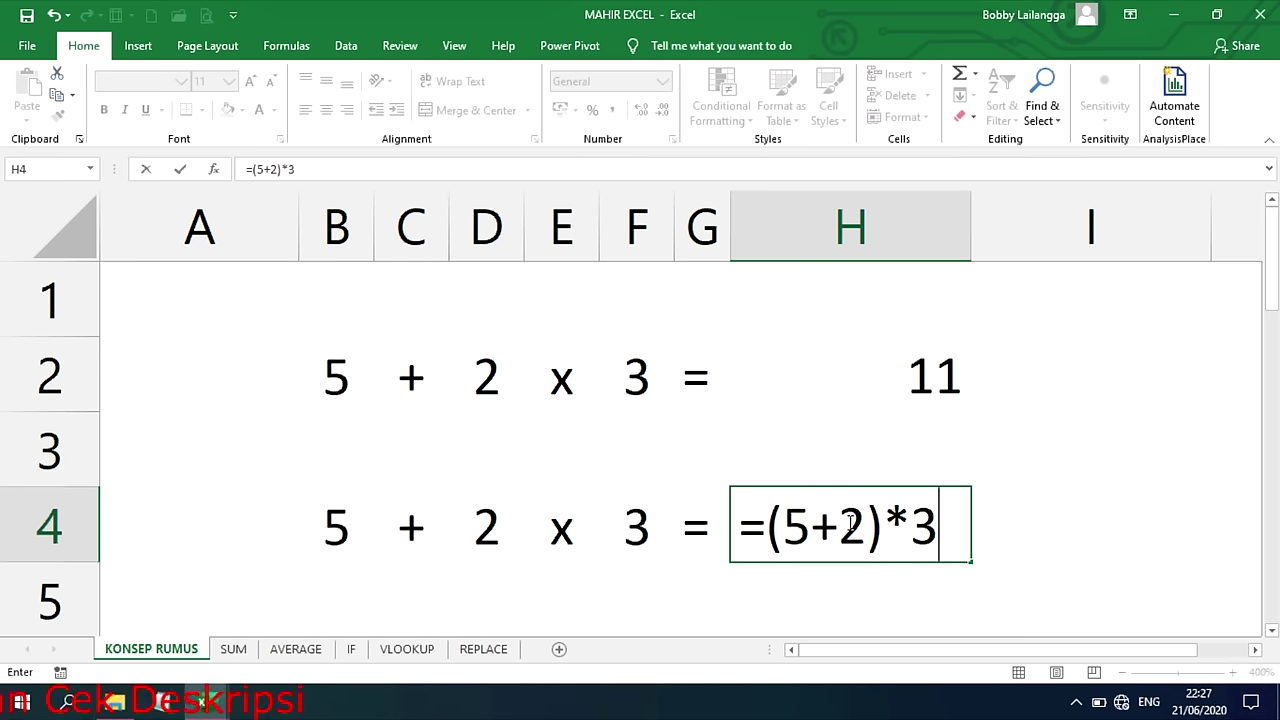
key(Return)
click(849, 520)
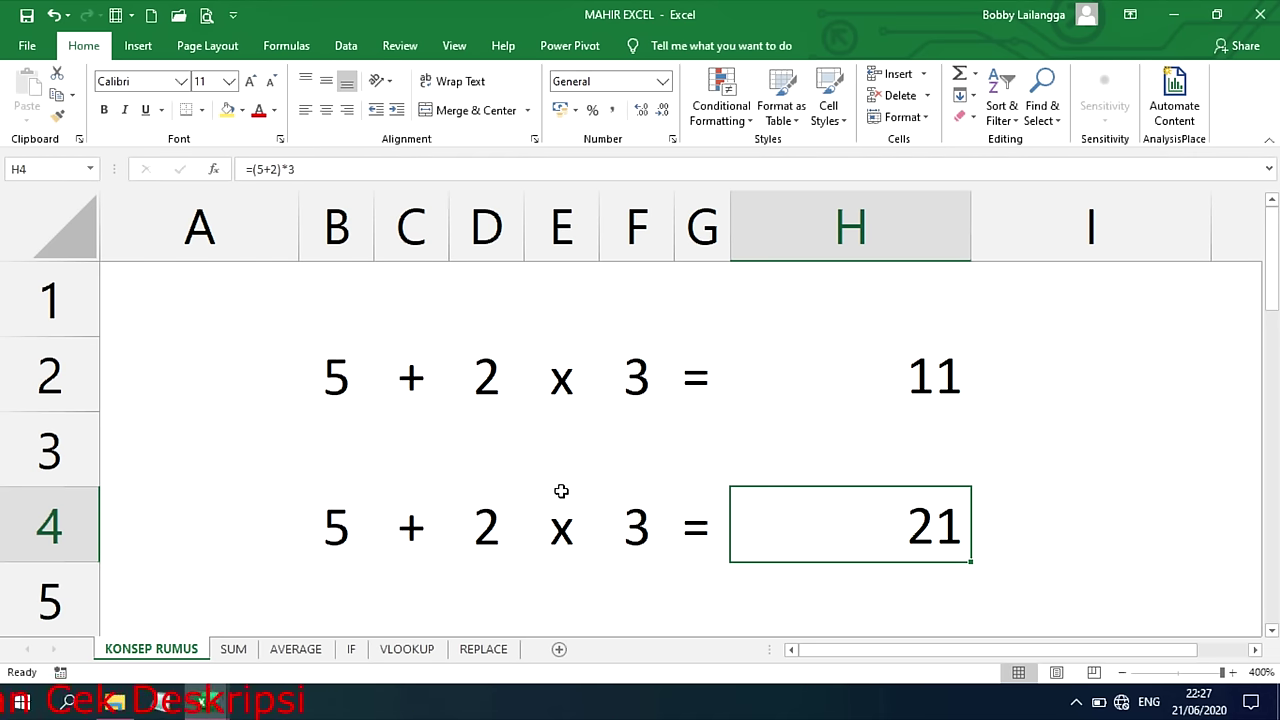
click(810, 404)
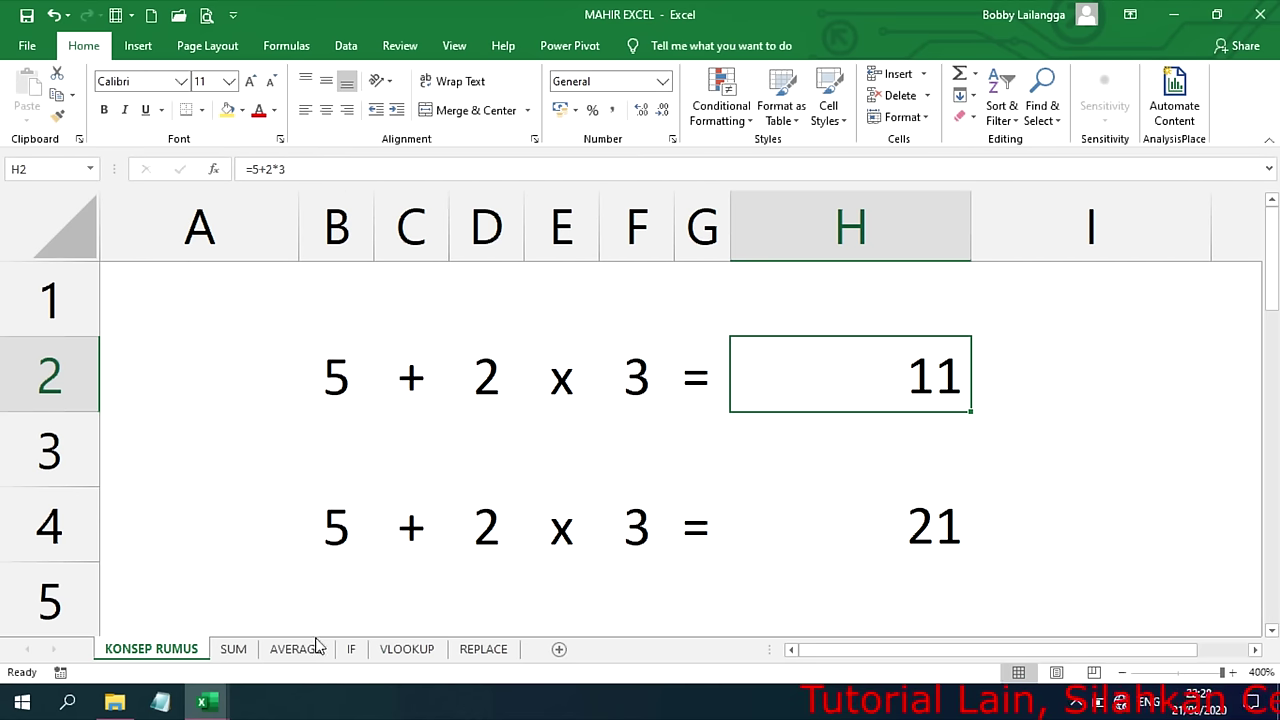
- On the SUM sheet, enter =SUM(C5:J5) in K5, giving 614
click(247, 650)
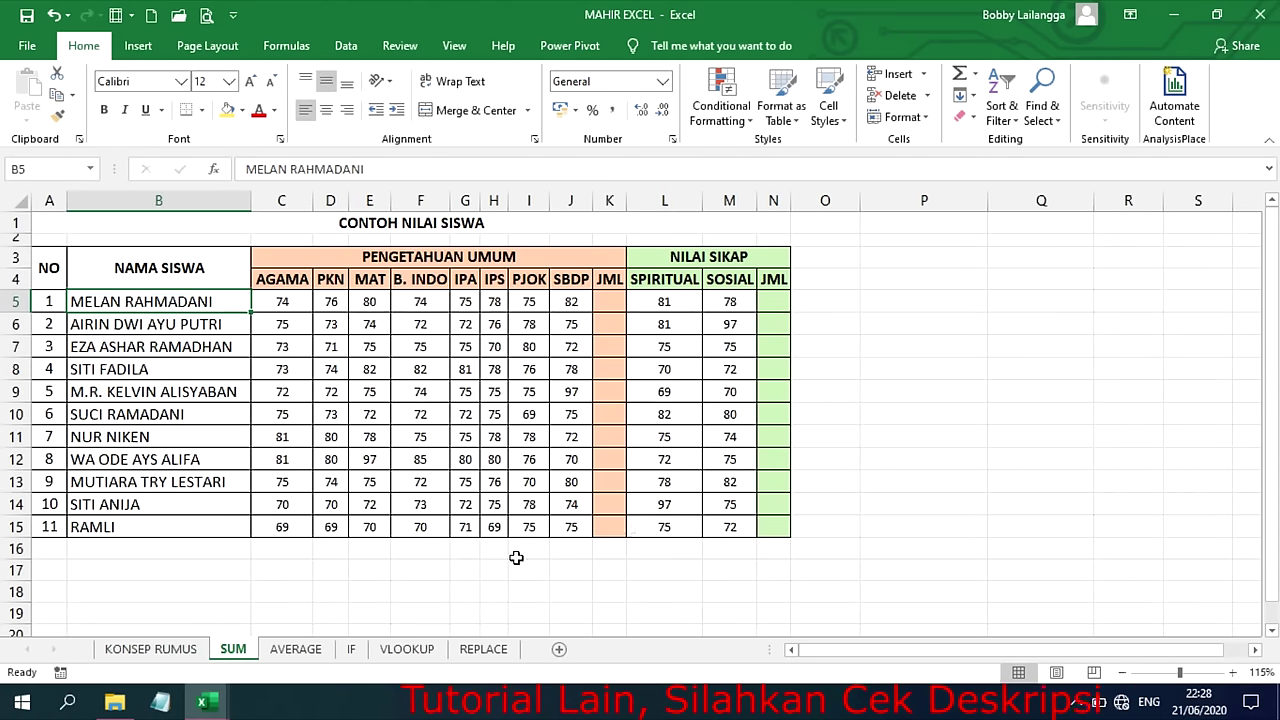
click(608, 301)
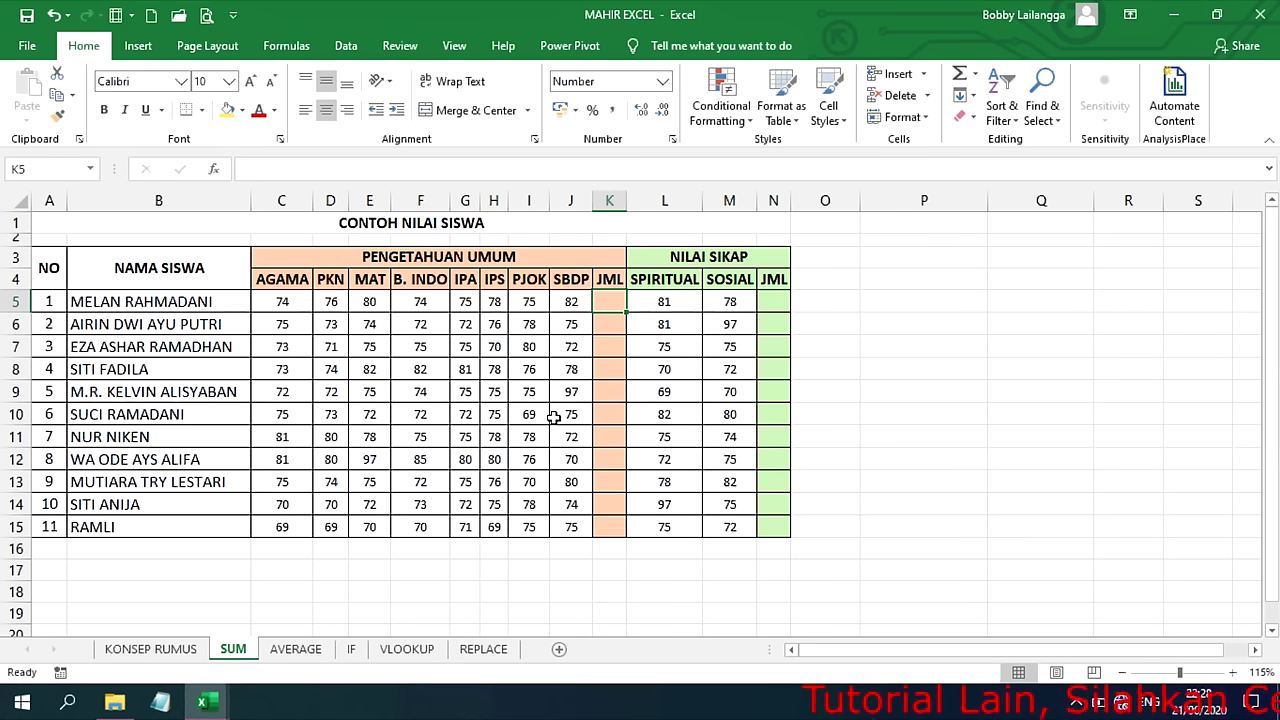
text(=SUM()
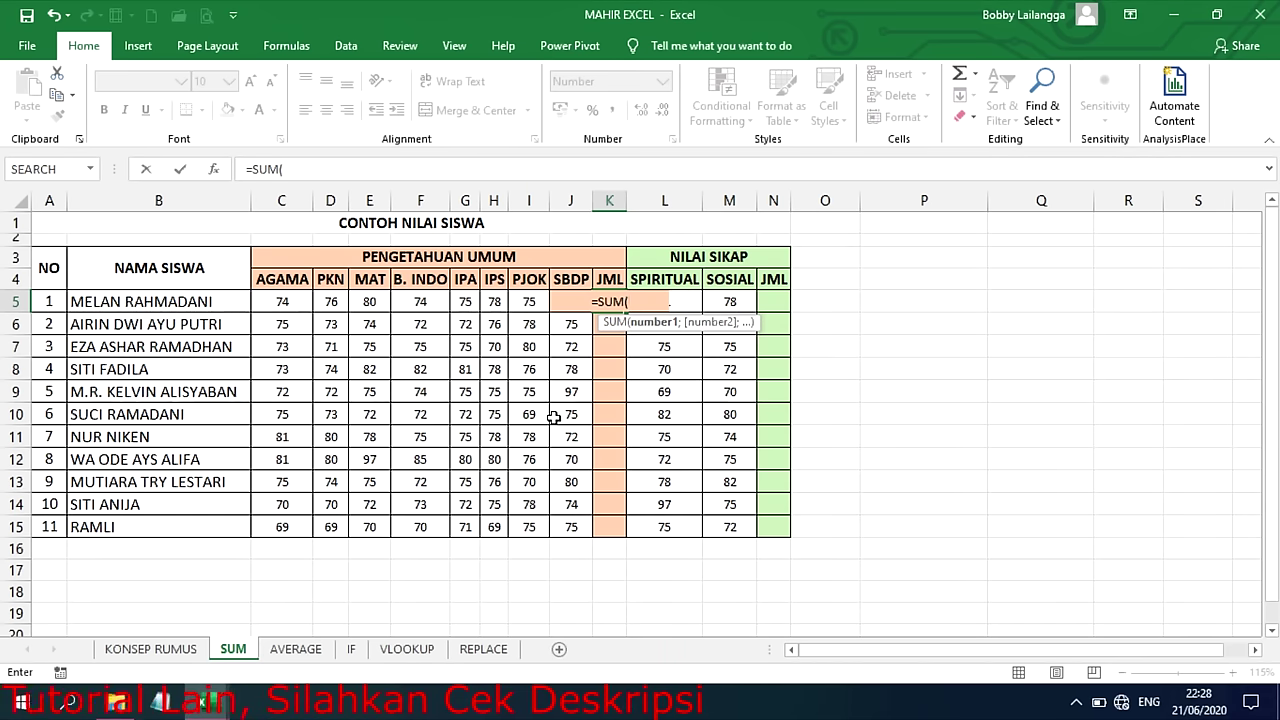
click(280, 300)
drag(280, 300, 536, 305)
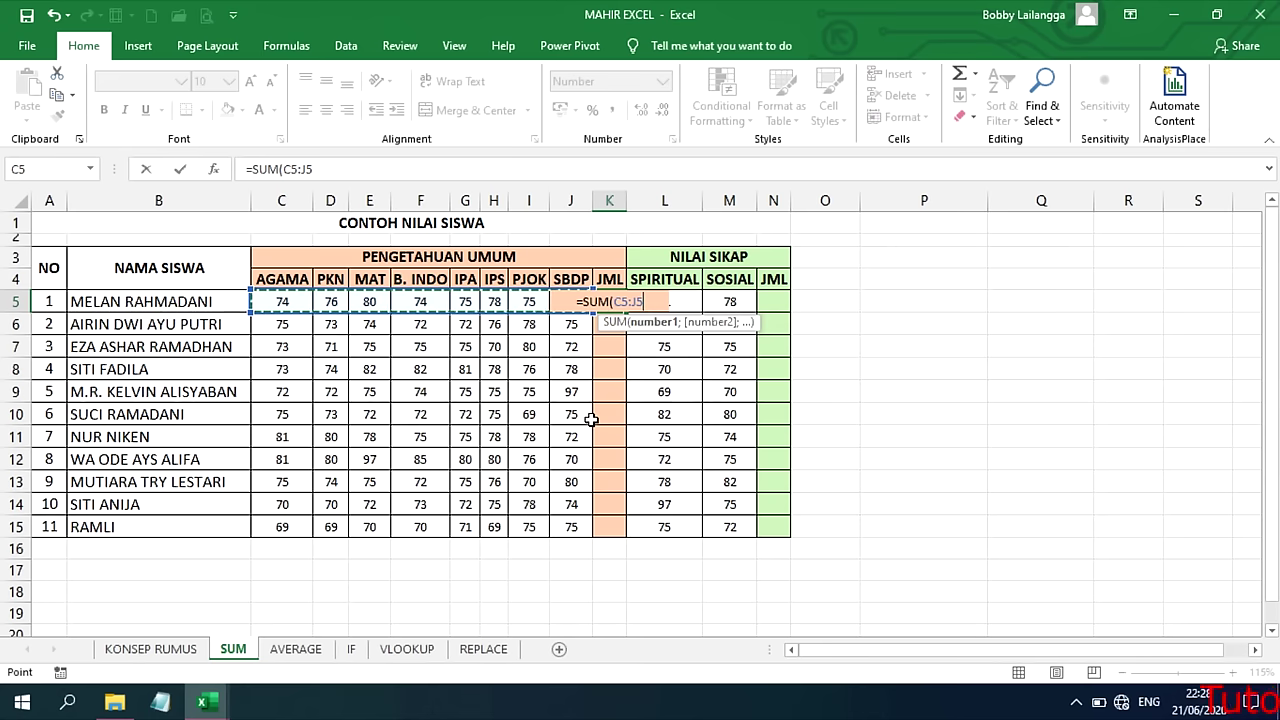
key(Return)
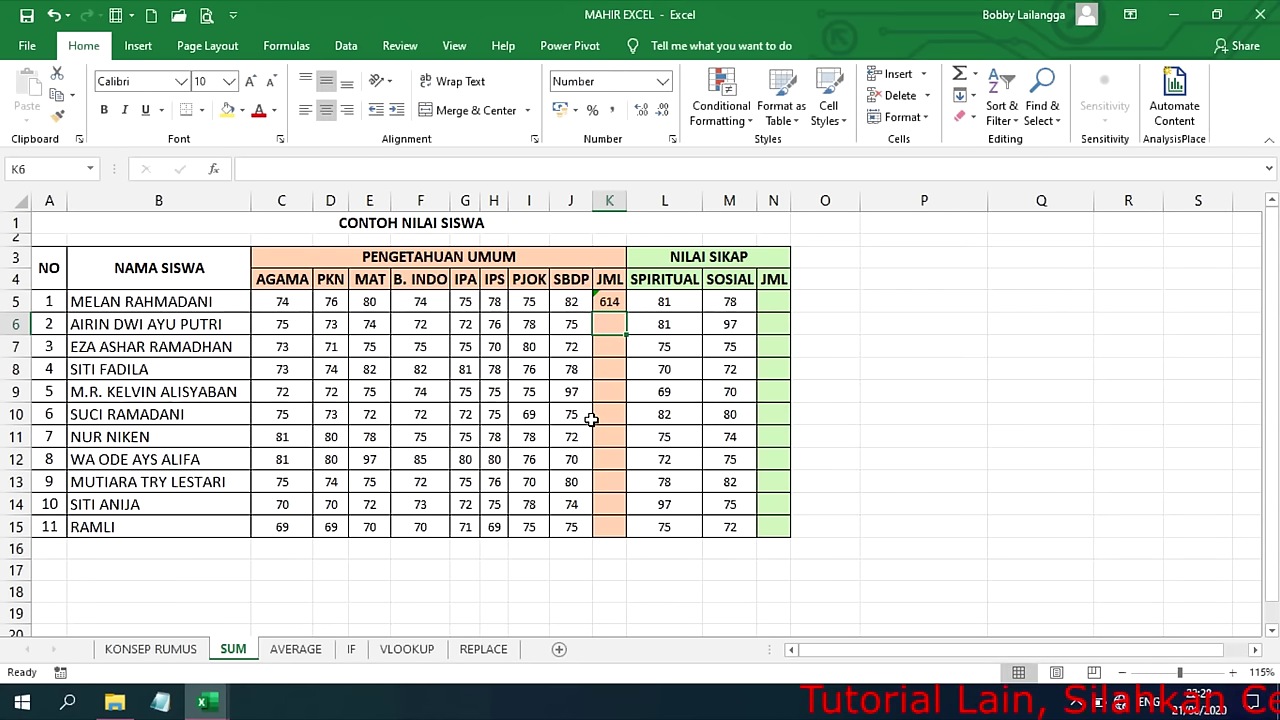
click(609, 303)
- AutoSum the second student's scores C6:J6 into K6, giving 595
click(274, 326)
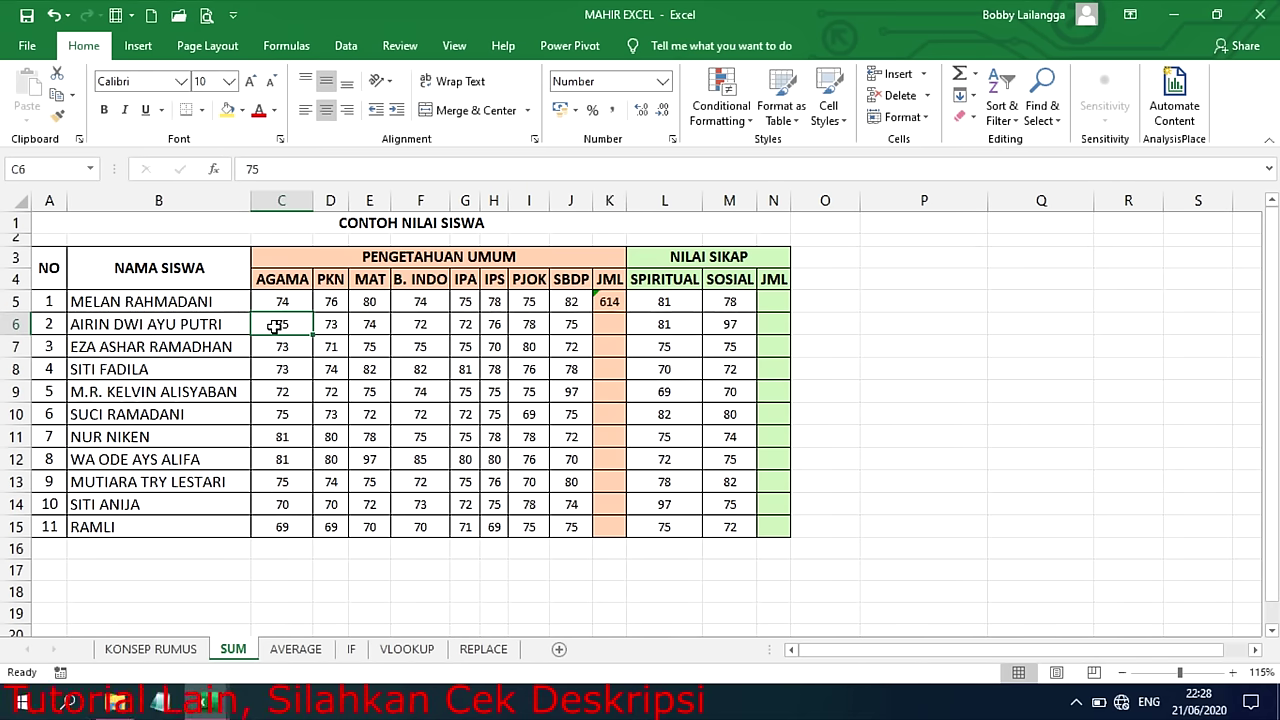
drag(274, 326, 606, 324)
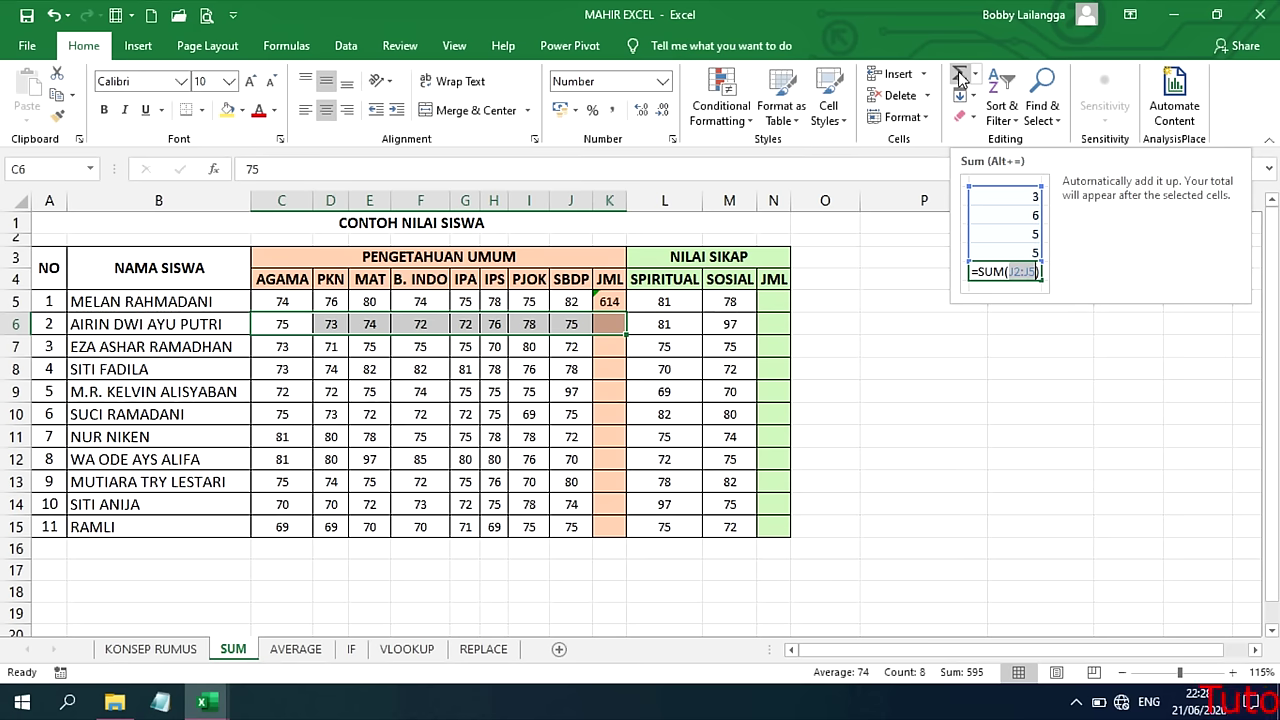
click(959, 77)
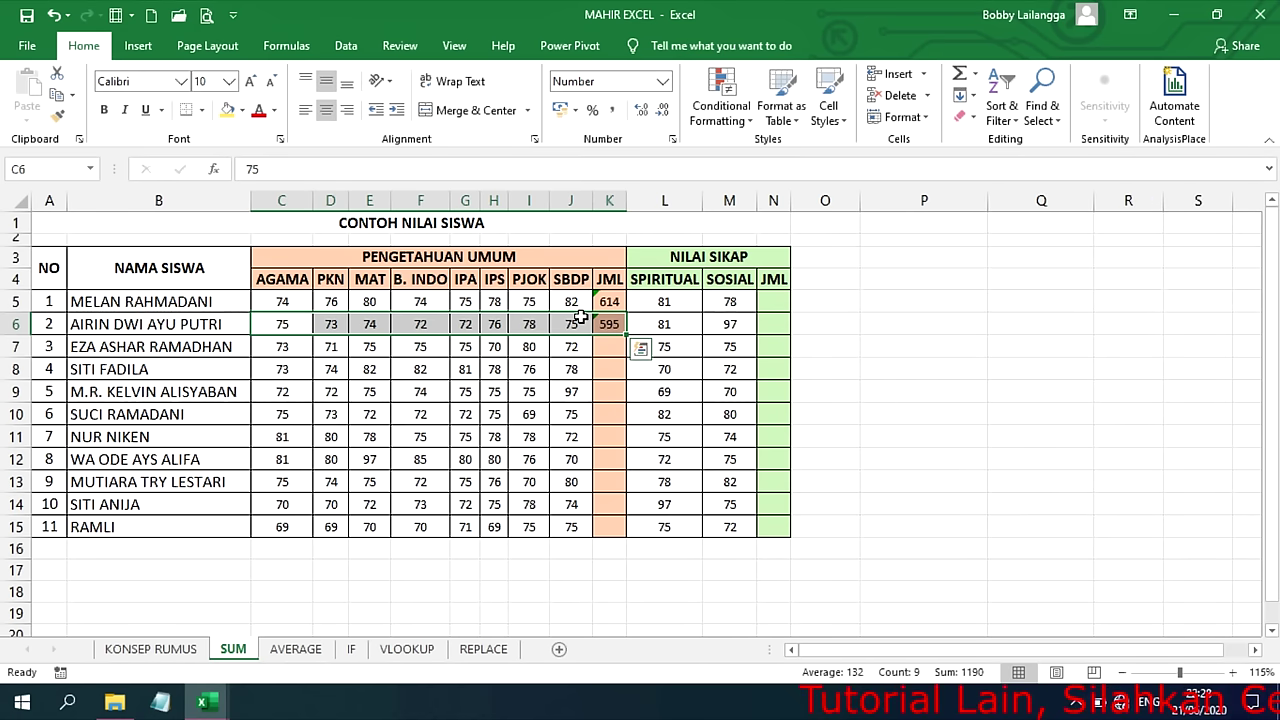
click(605, 346)
click(610, 324)
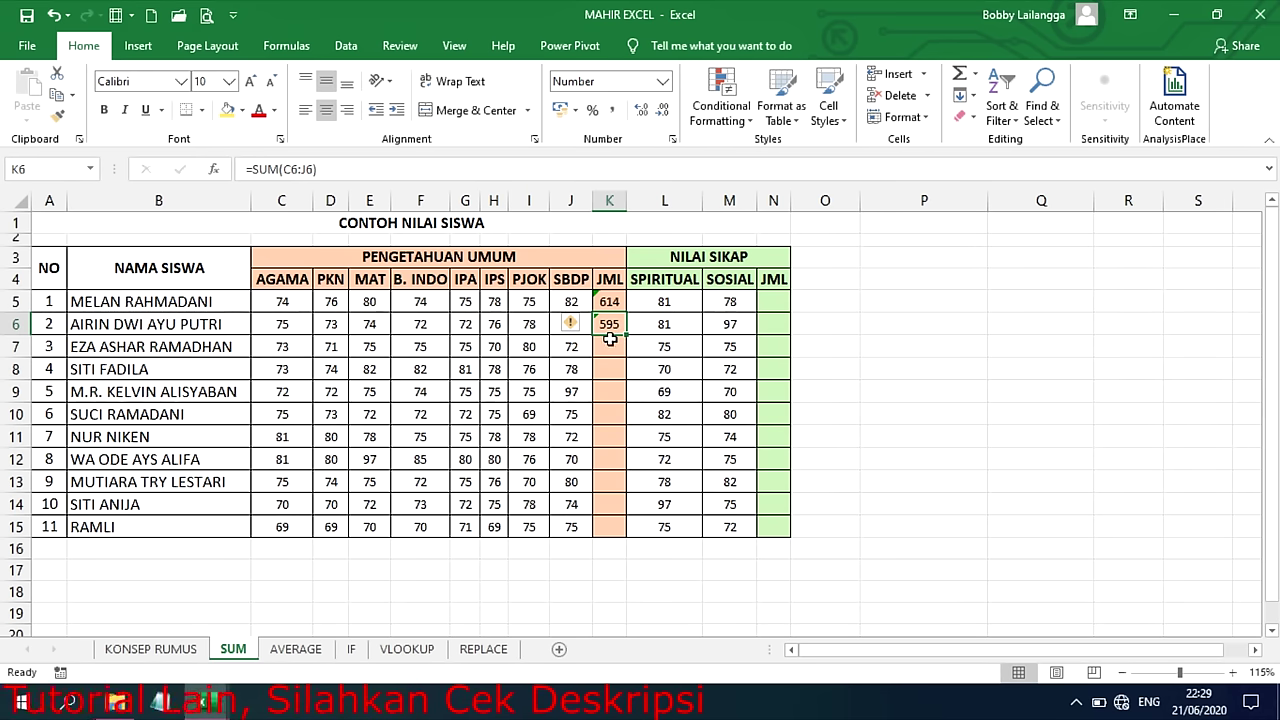
click(610, 346)
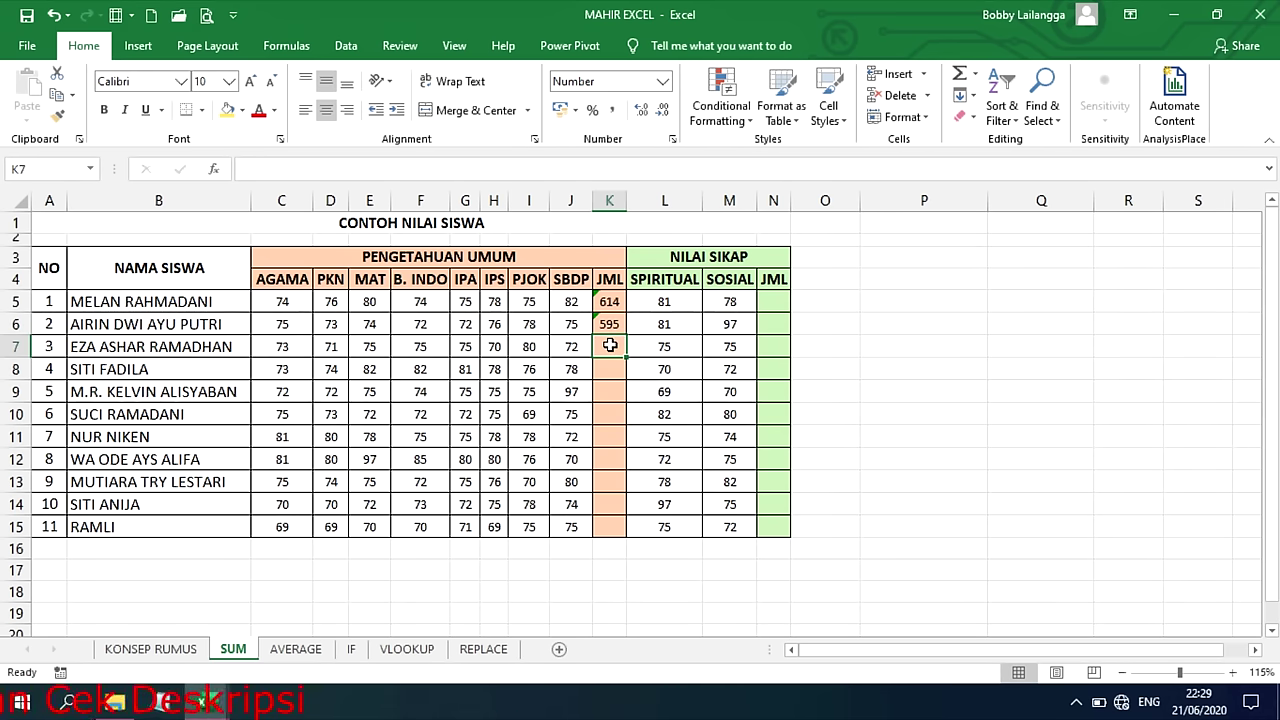
click(282, 346)
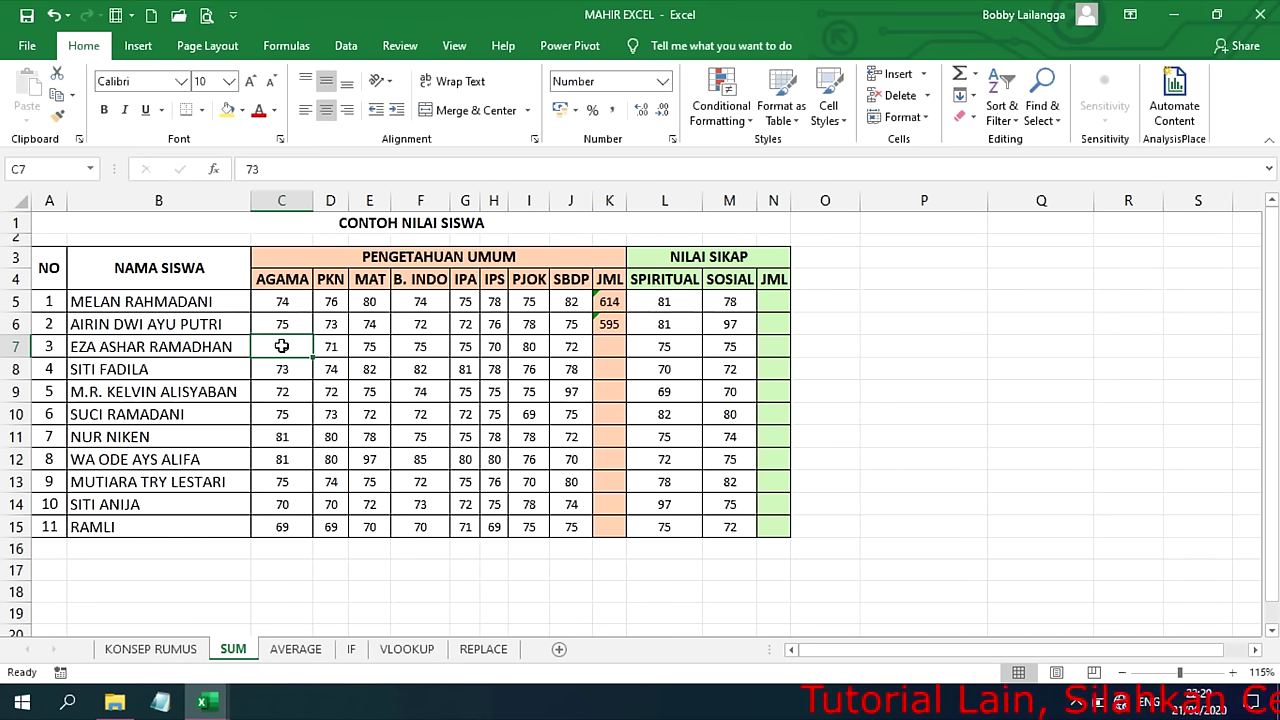
- Enter =SUM(C7;E7;G7;I7) in K7 to total four of the third student's scores
click(370, 346)
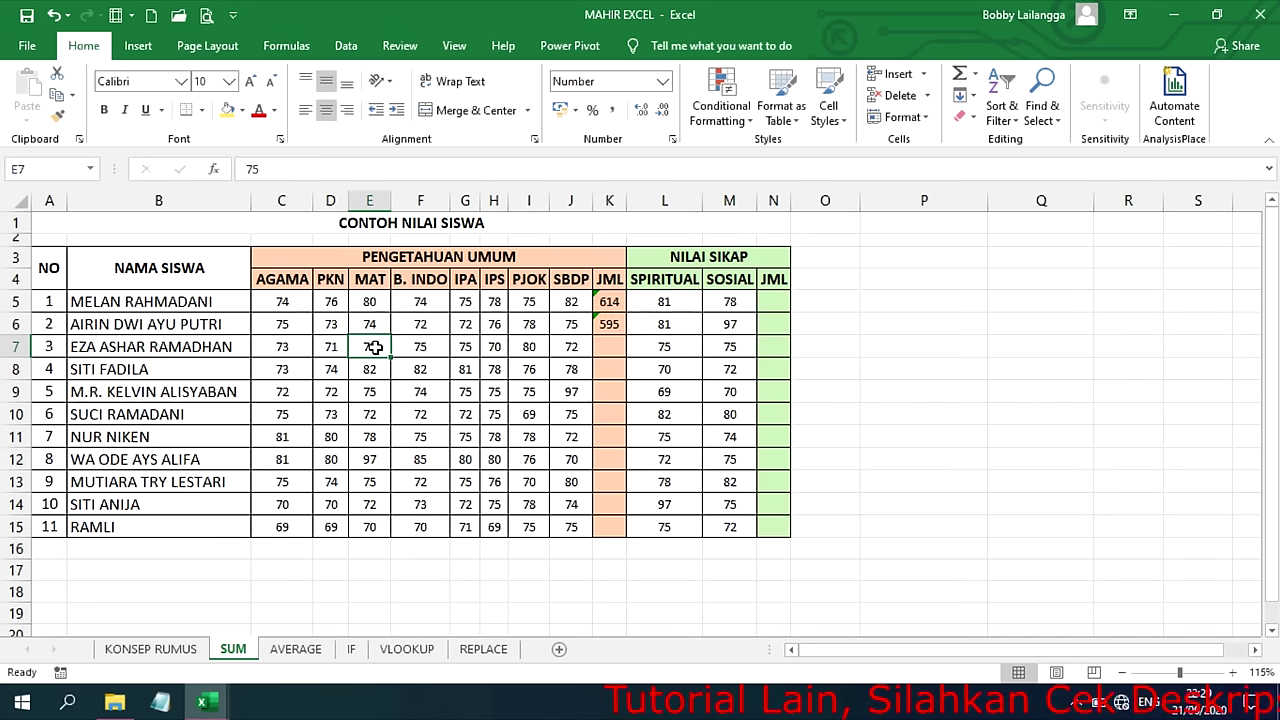
click(612, 346)
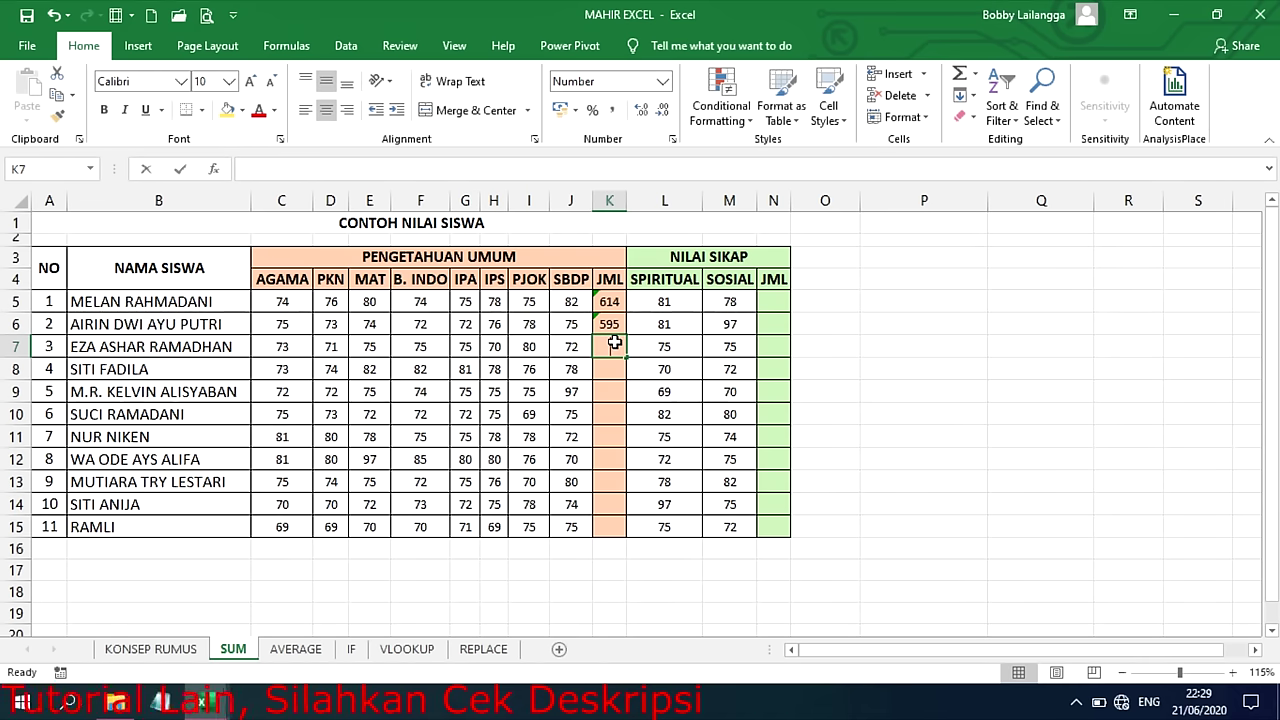
text(=SUM(C7)
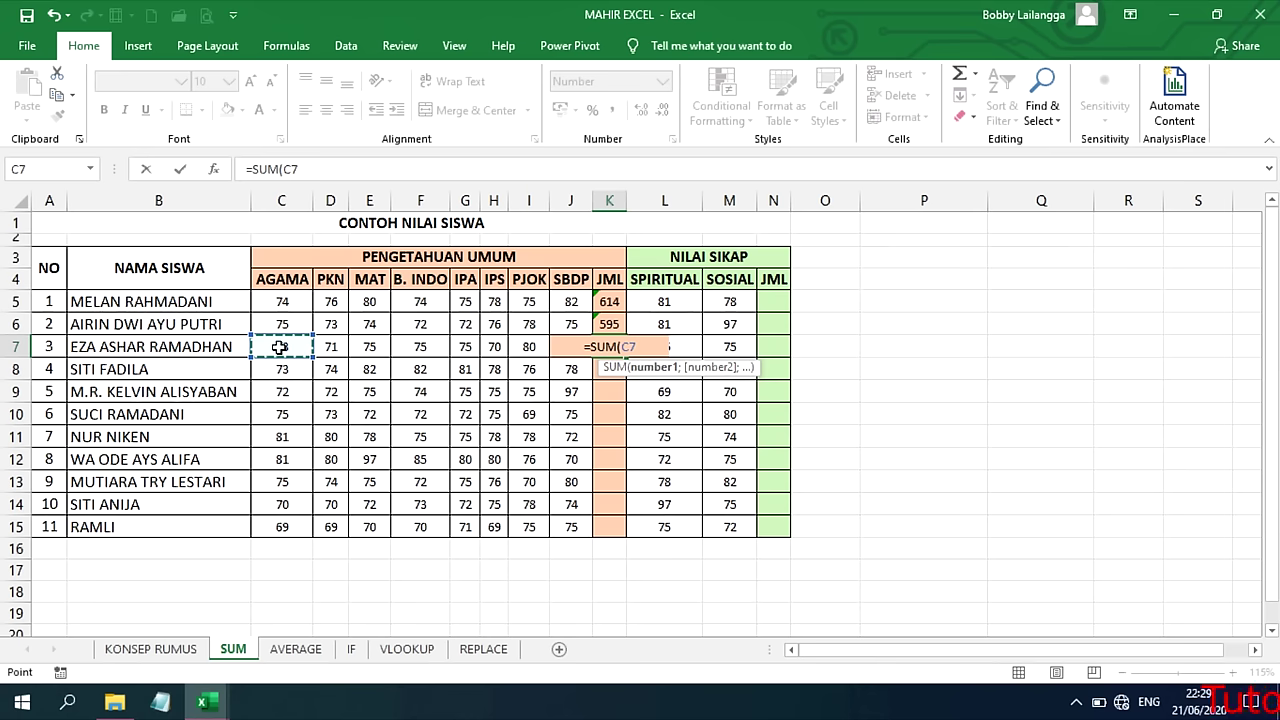
text(;)
click(355, 347)
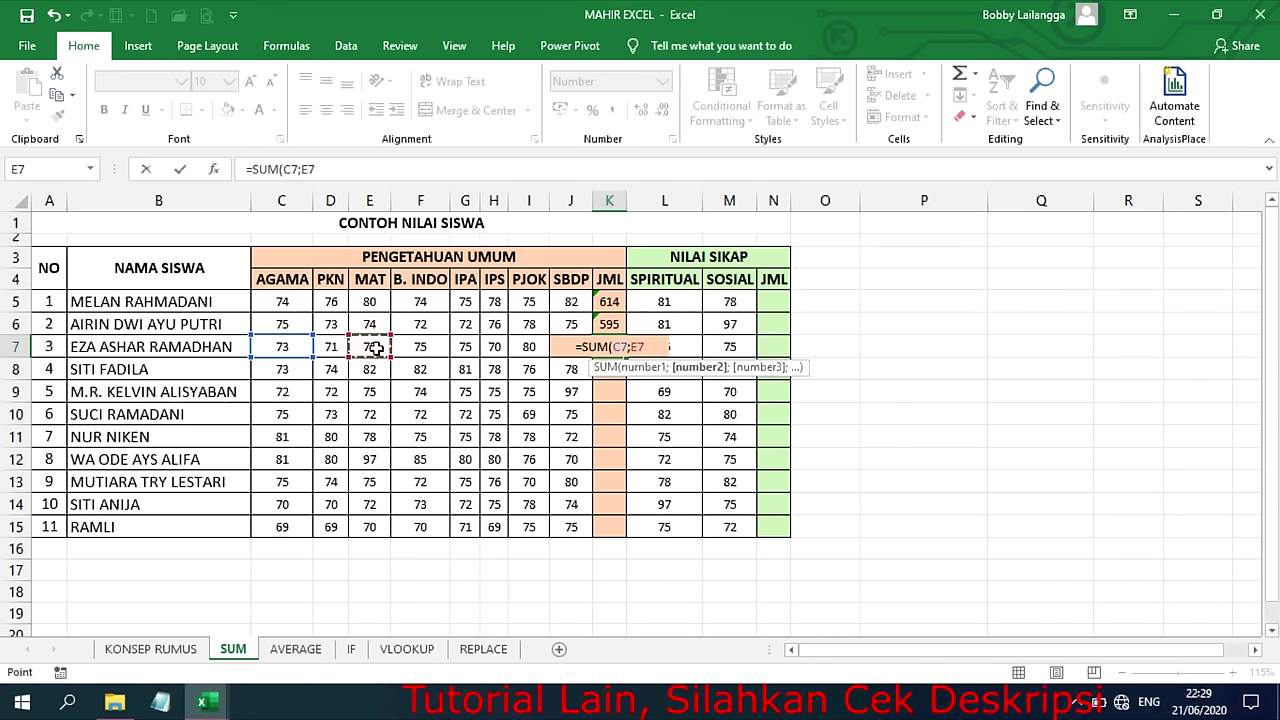
text(;)
click(465, 347)
text(;)
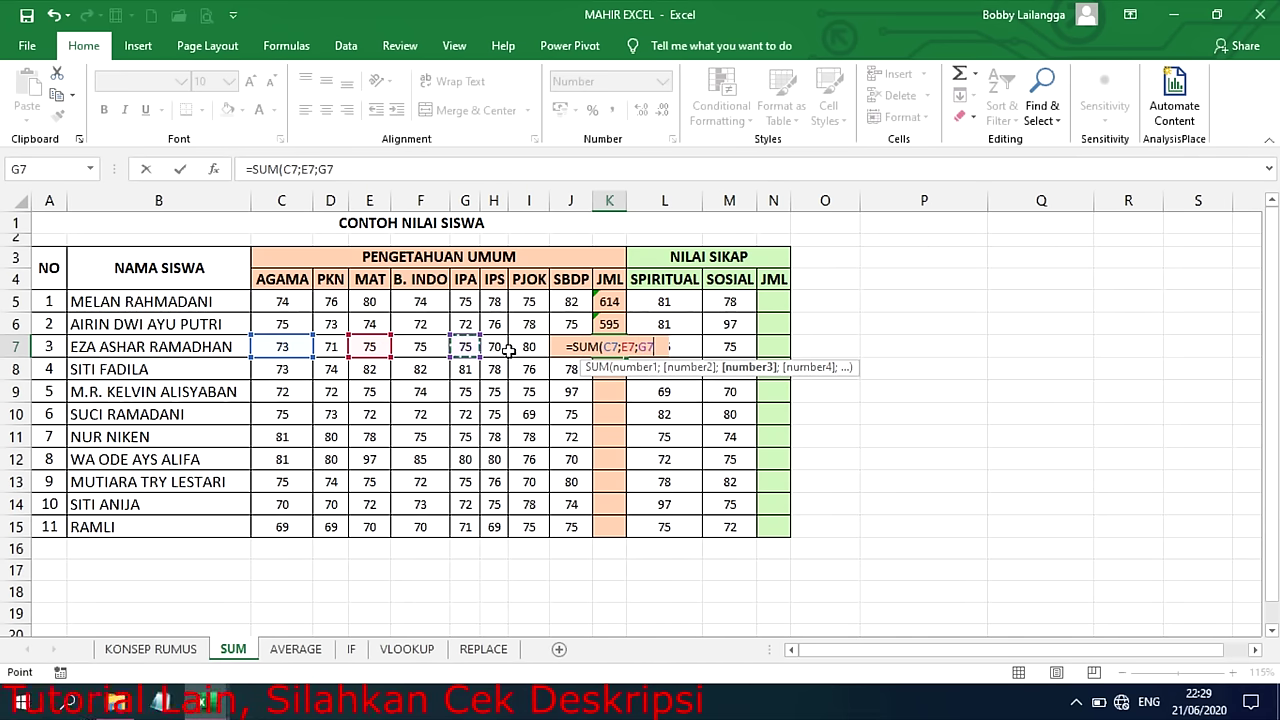
click(523, 346)
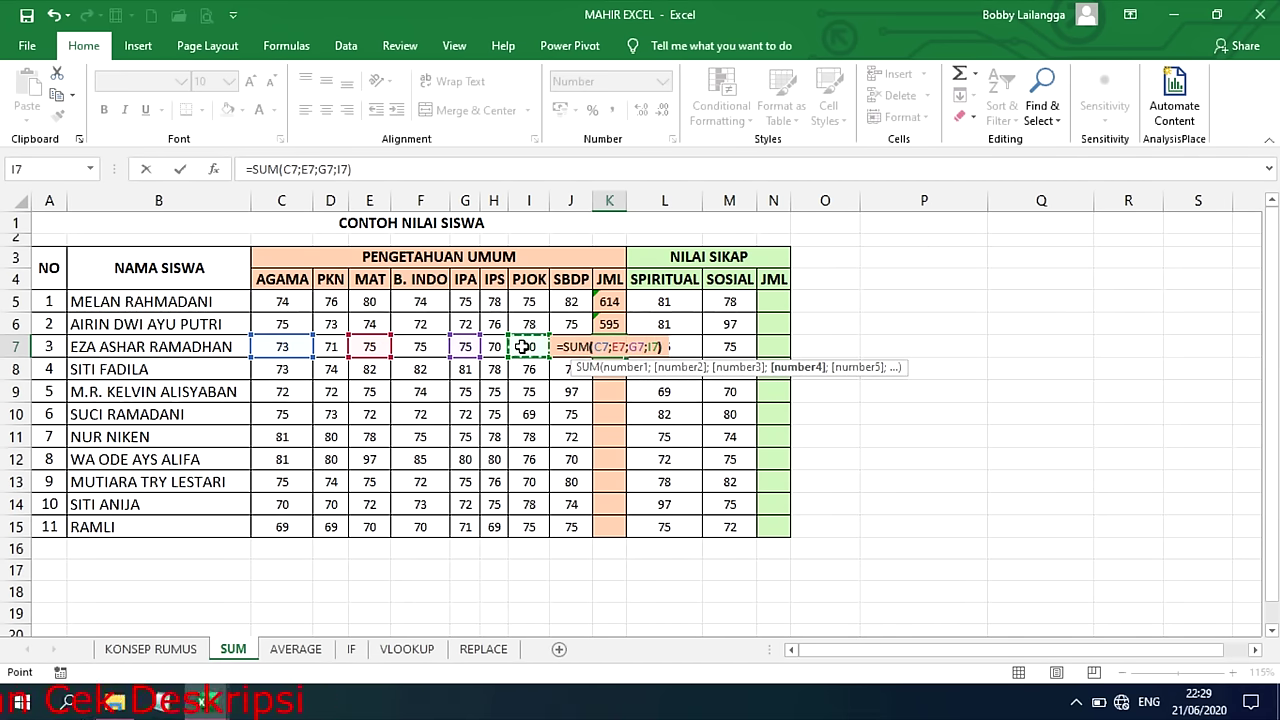
key(Return)
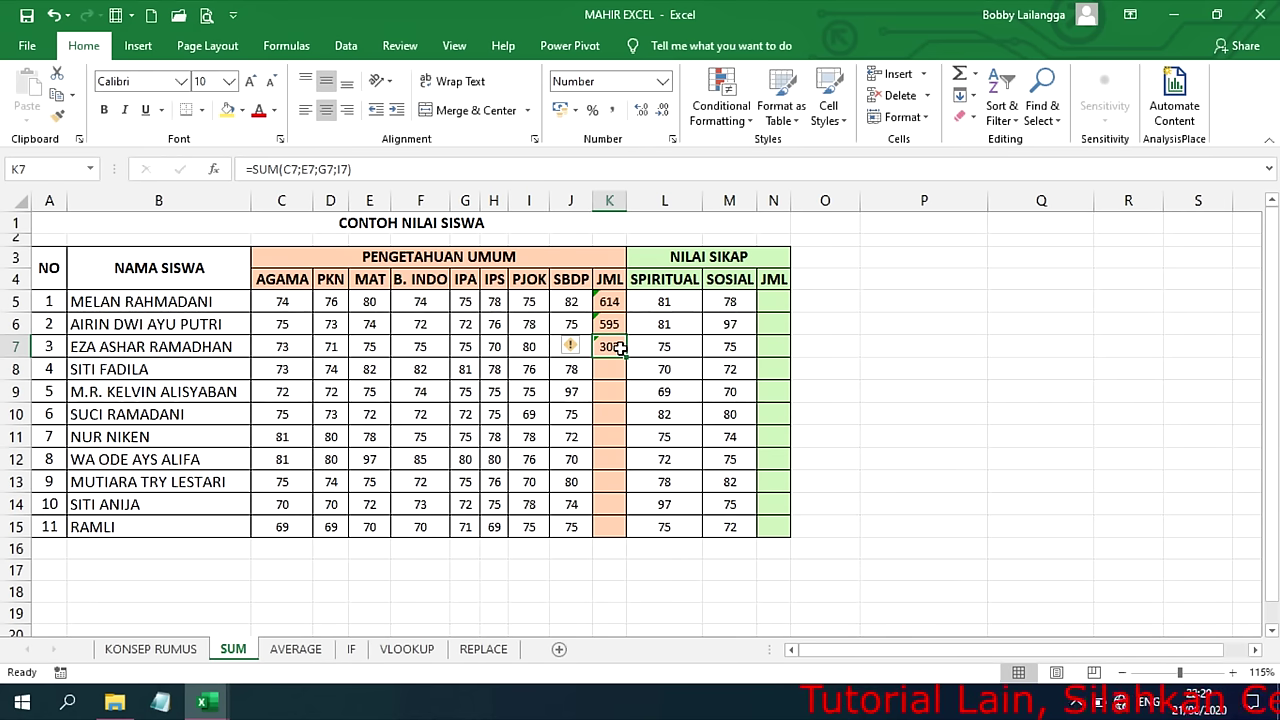
- Clear the totals from K5 through K7
key(Delete)
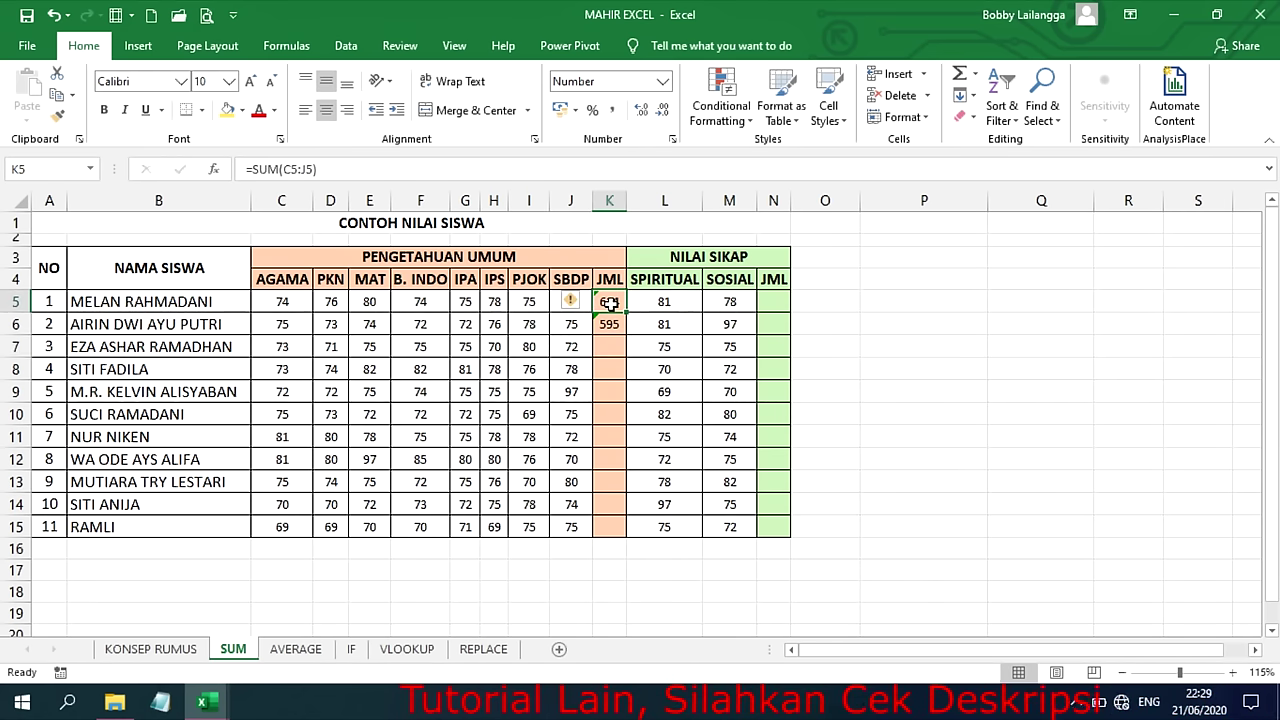
drag(609, 301, 609, 324)
key(Delete)
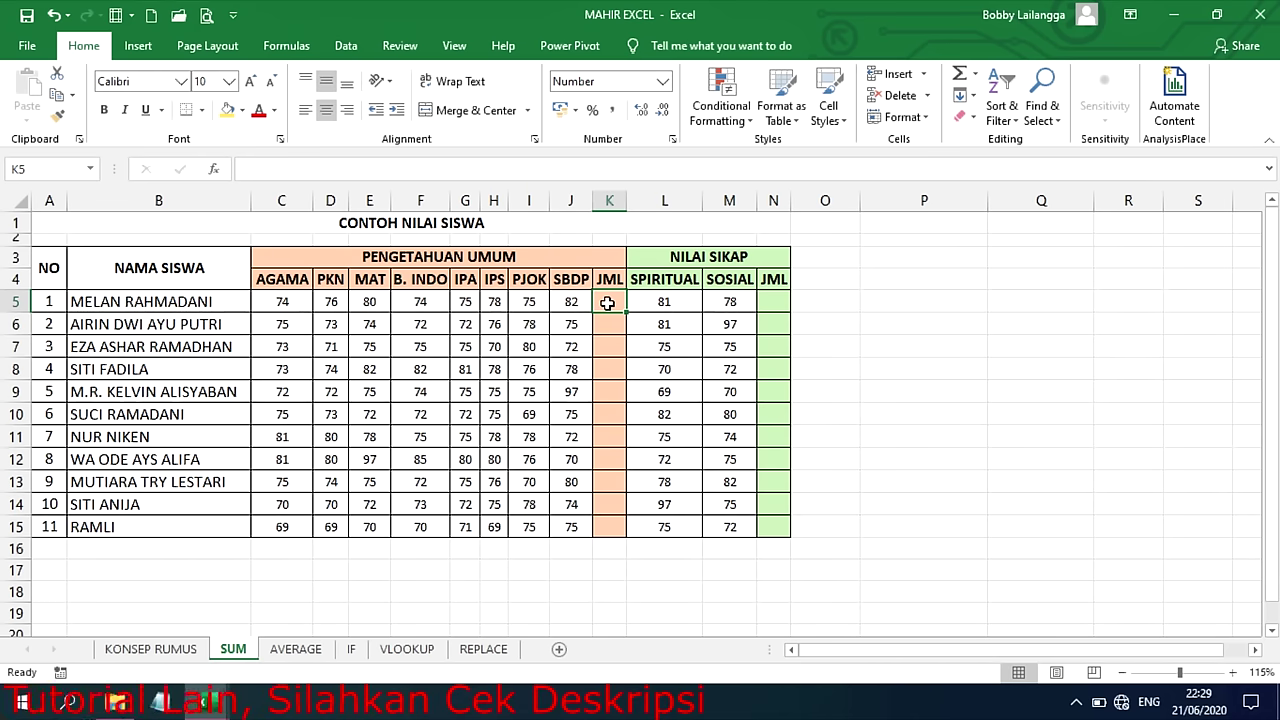
- AutoSum the first student's subject scores C5:J5 into K5 and fill it down to K15
drag(283, 301, 605, 300)
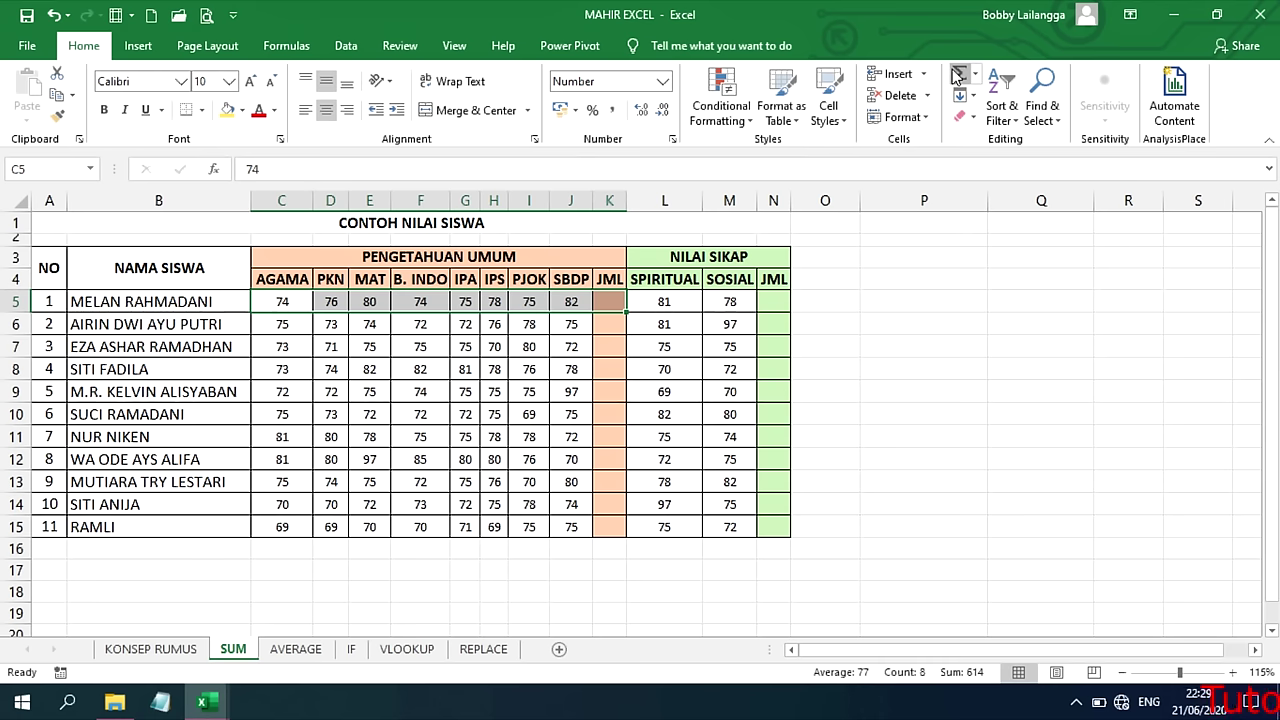
click(600, 301)
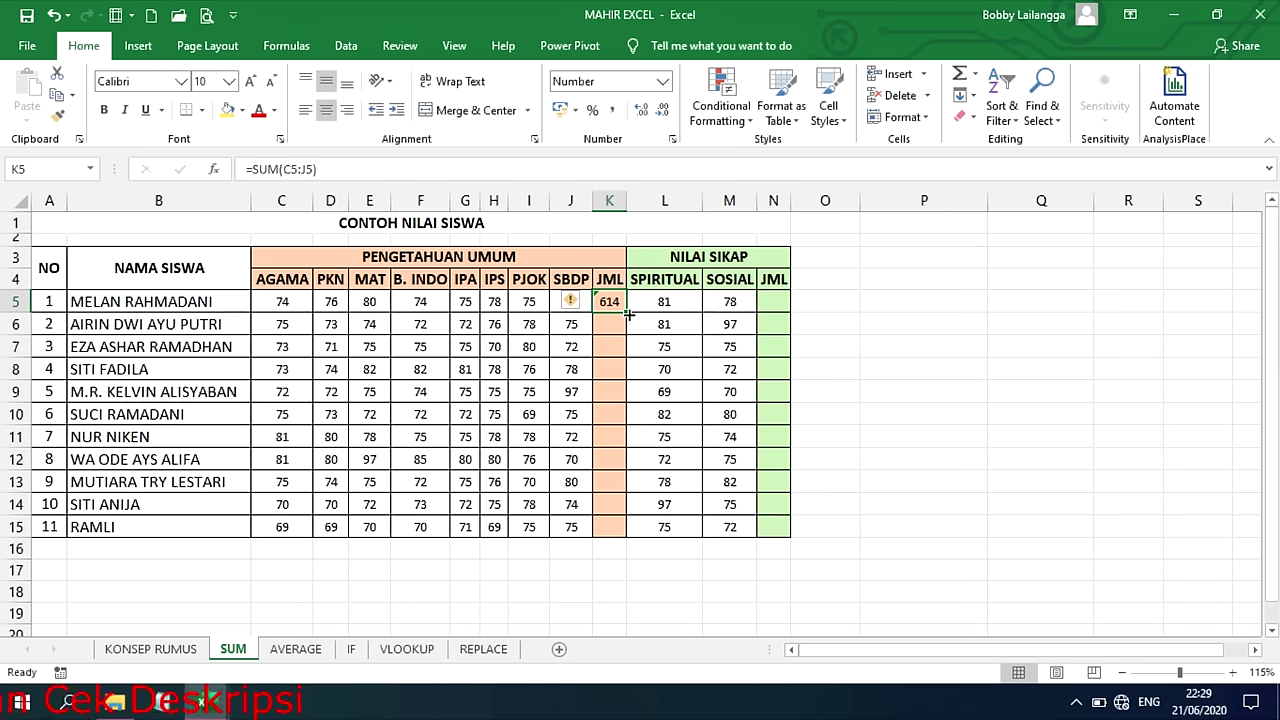
drag(628, 314, 641, 406)
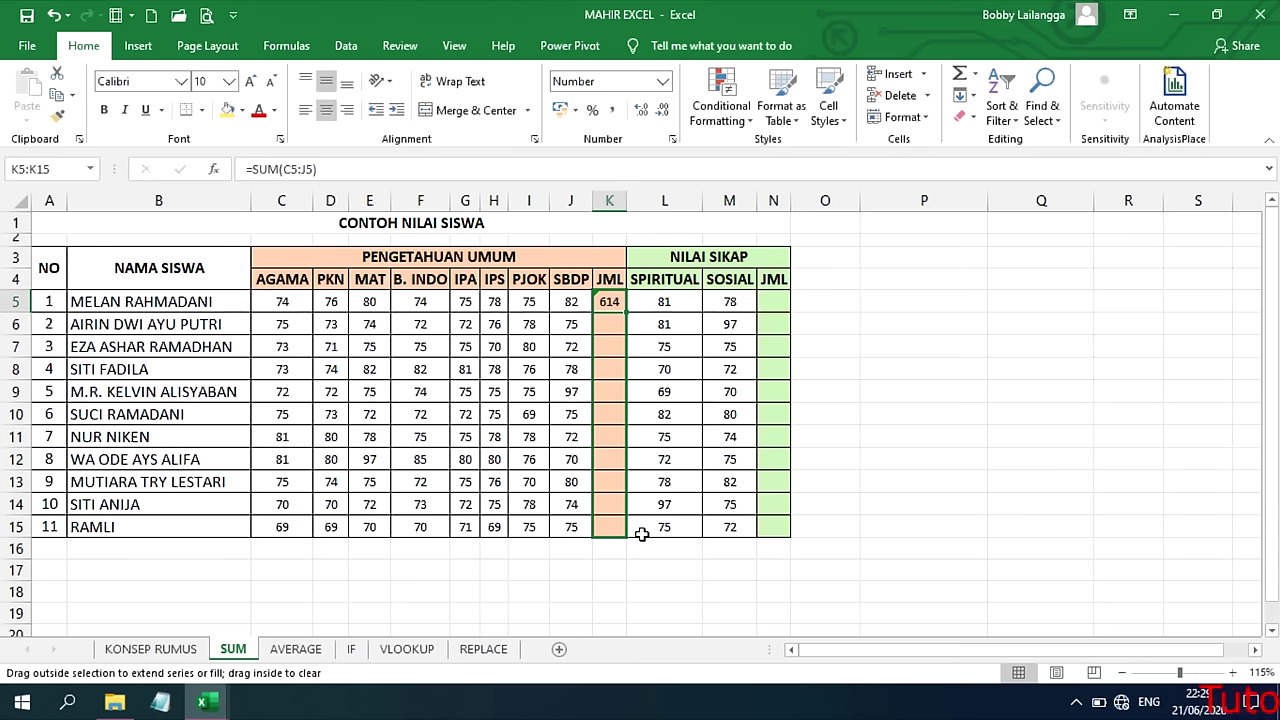
drag(641, 535, 641, 535)
- AutoSum the attitude scores into N5 and fill the totals down to N15
click(770, 302)
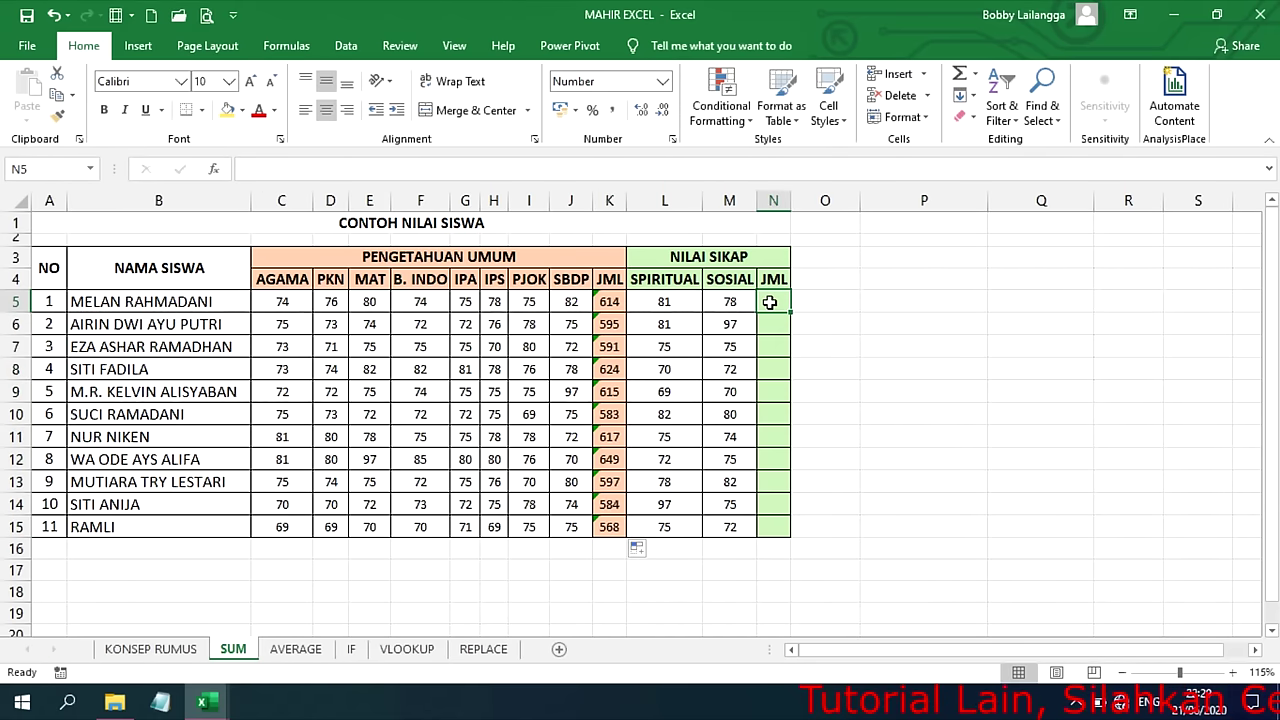
drag(660, 302, 773, 302)
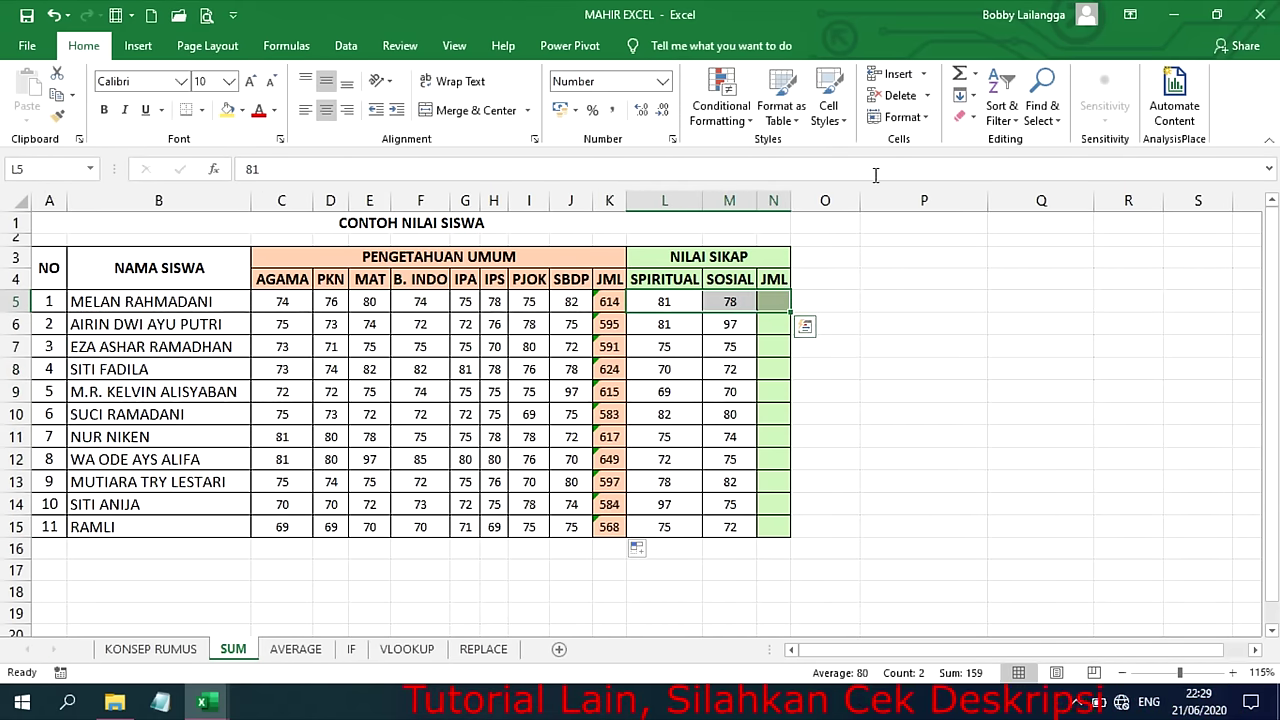
click(959, 73)
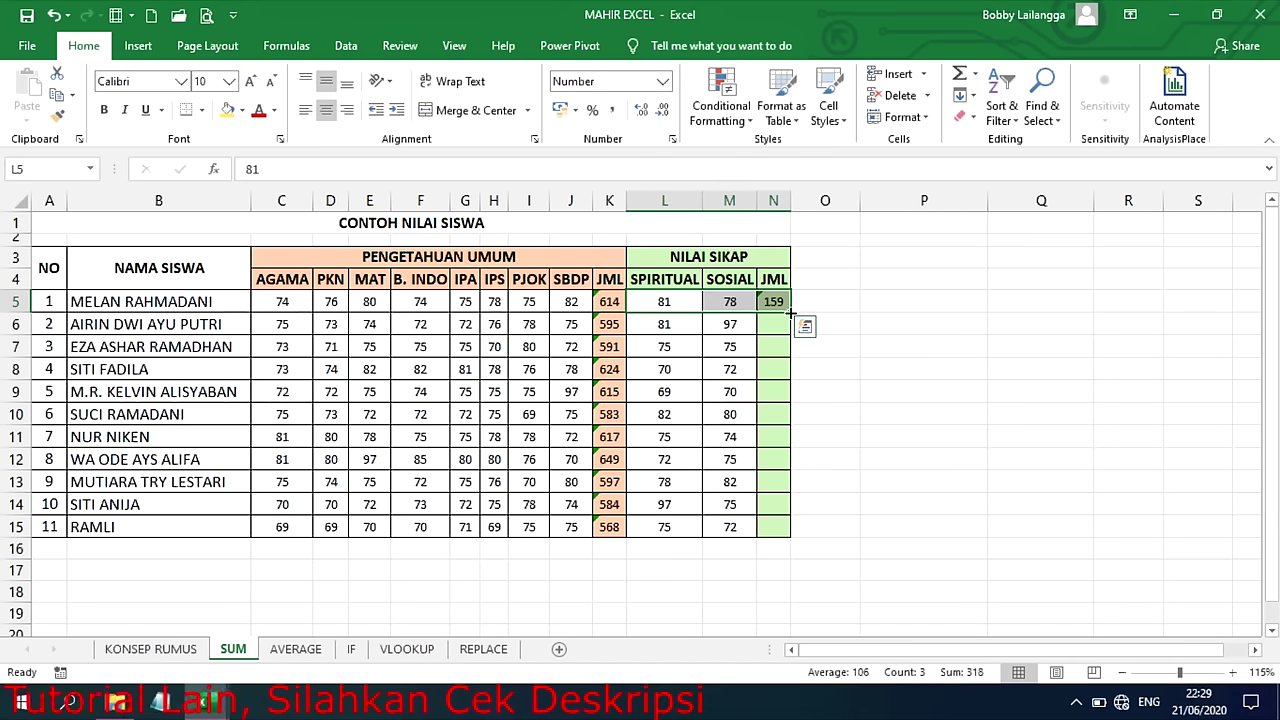
click(775, 303)
mouse_move(790, 313)
mouse_down()
mouse_move(793, 557)
mouse_move(790, 530)
mouse_up()
click(773, 369)
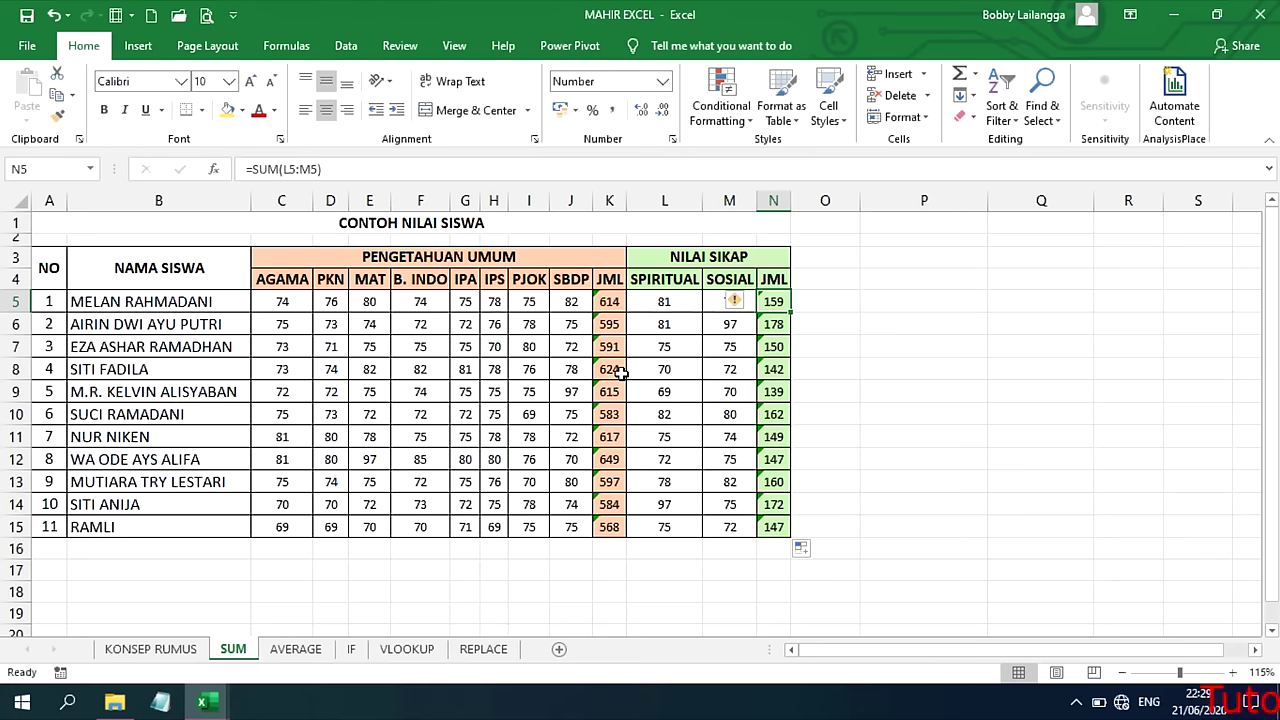
- On the AVERAGE sheet, clear the existing totals in columns K and N
click(296, 649)
click(1076, 335)
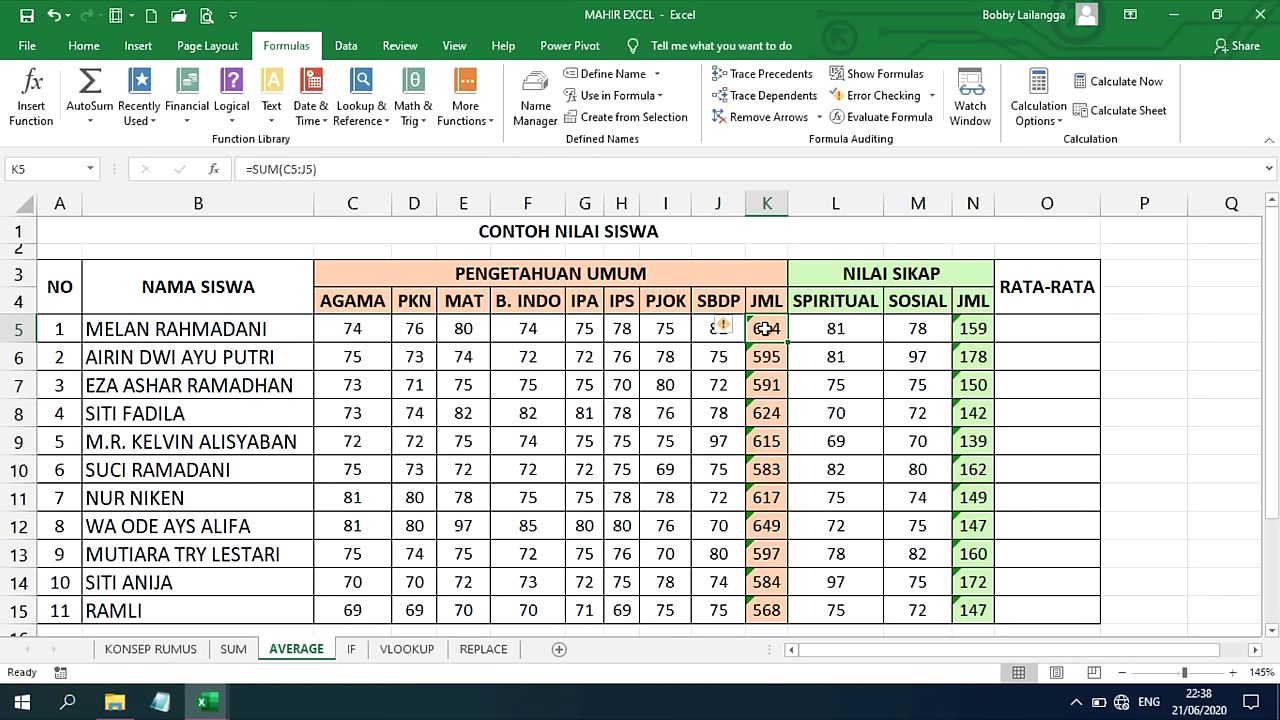
drag(765, 339, 775, 621)
key(Delete)
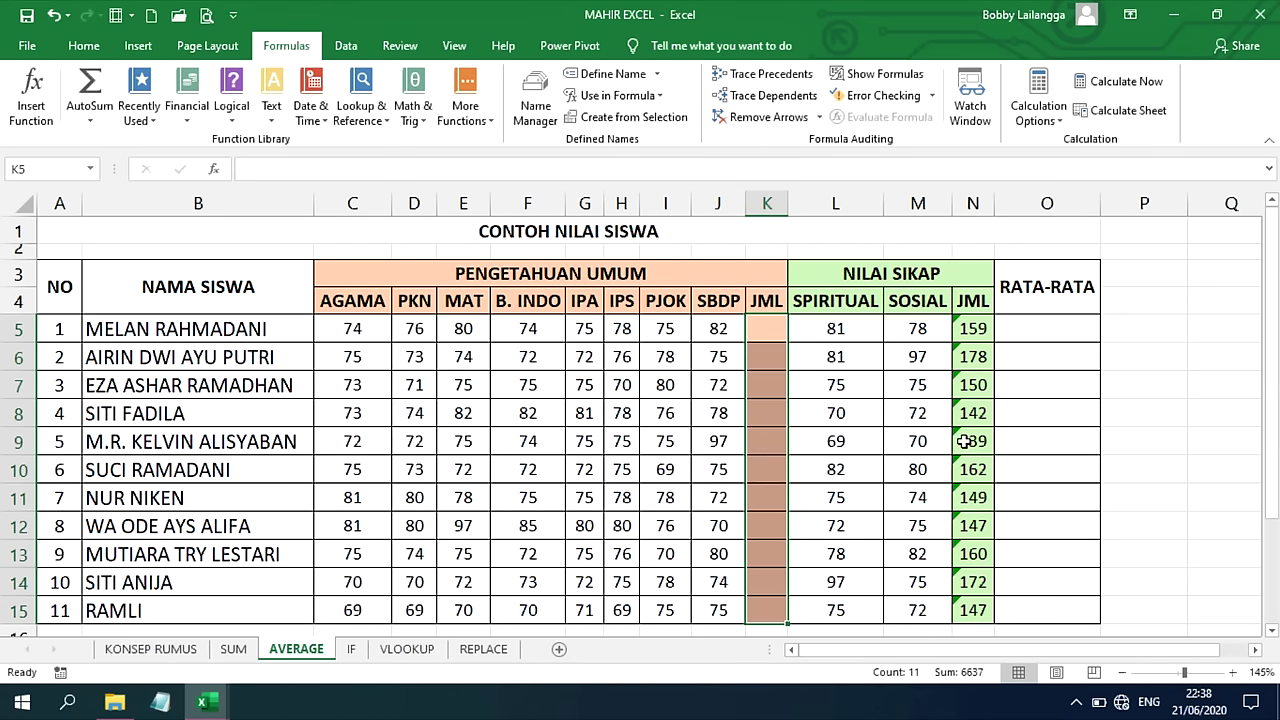
drag(972, 329, 974, 567)
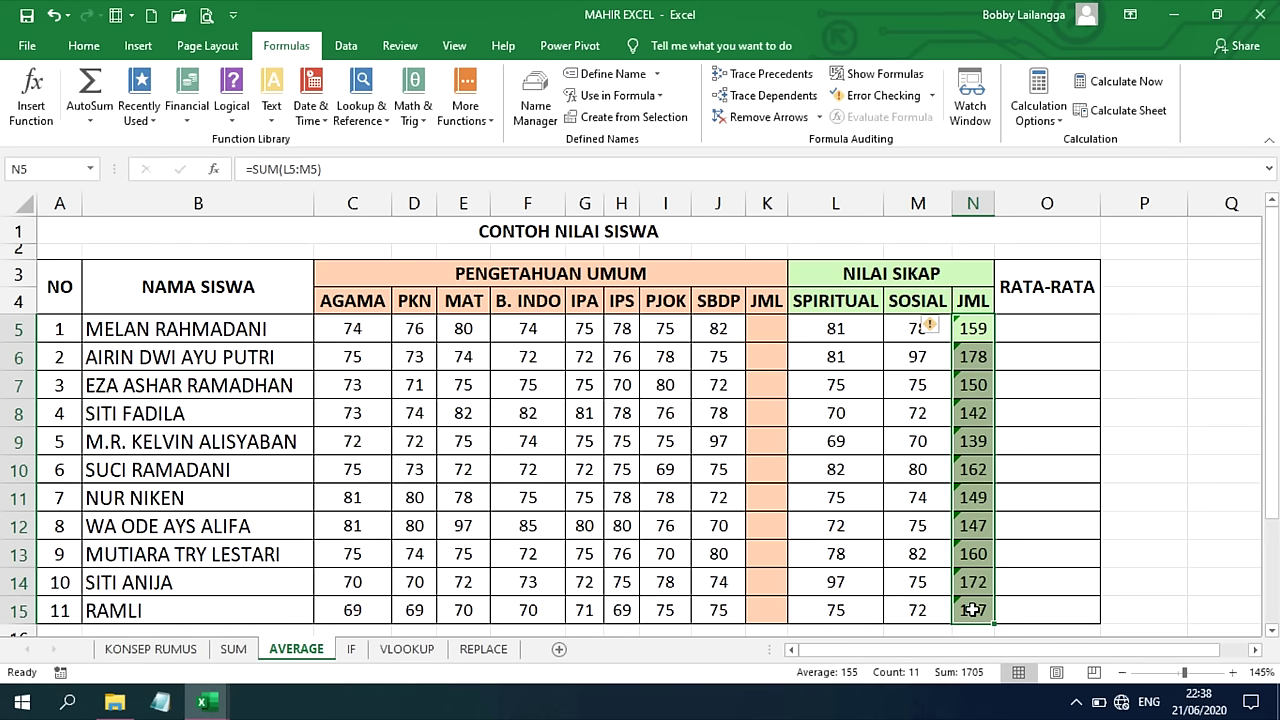
key(Delete)
- Enter AVERAGE formulas in K5 for the subject scores and in N5 for the two attitude scores
click(766, 334)
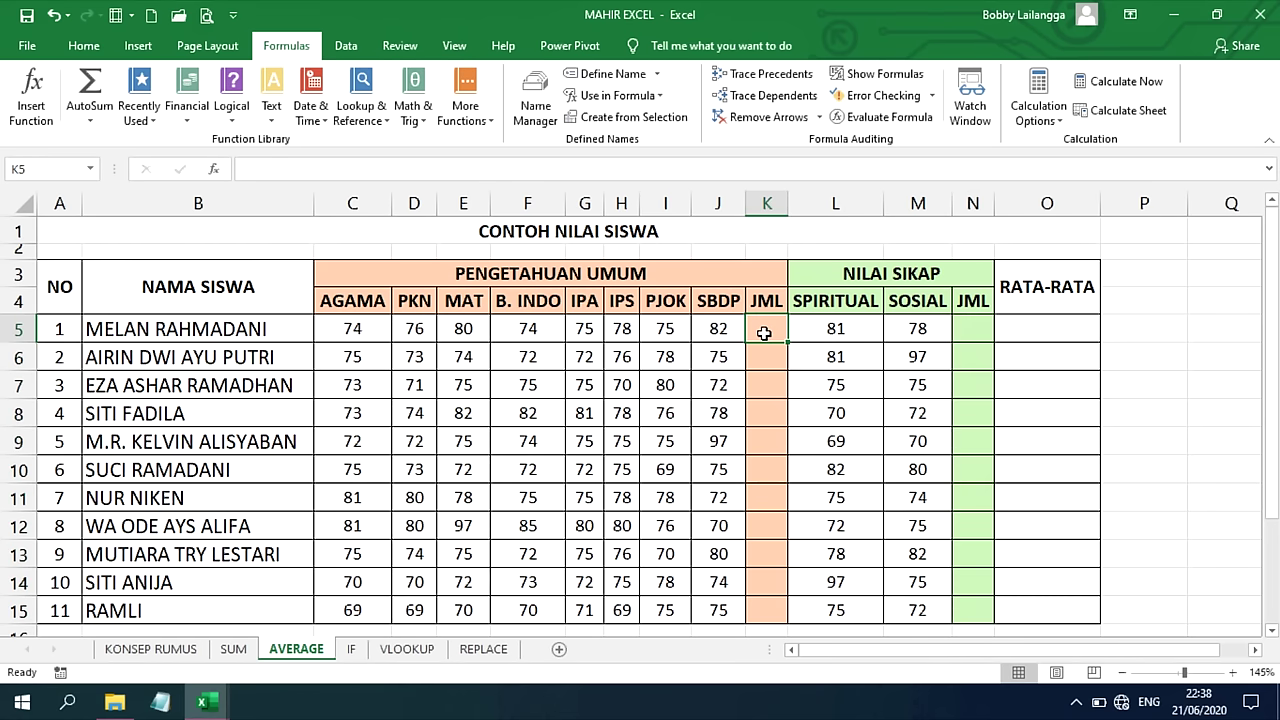
text(=AVERAGE)
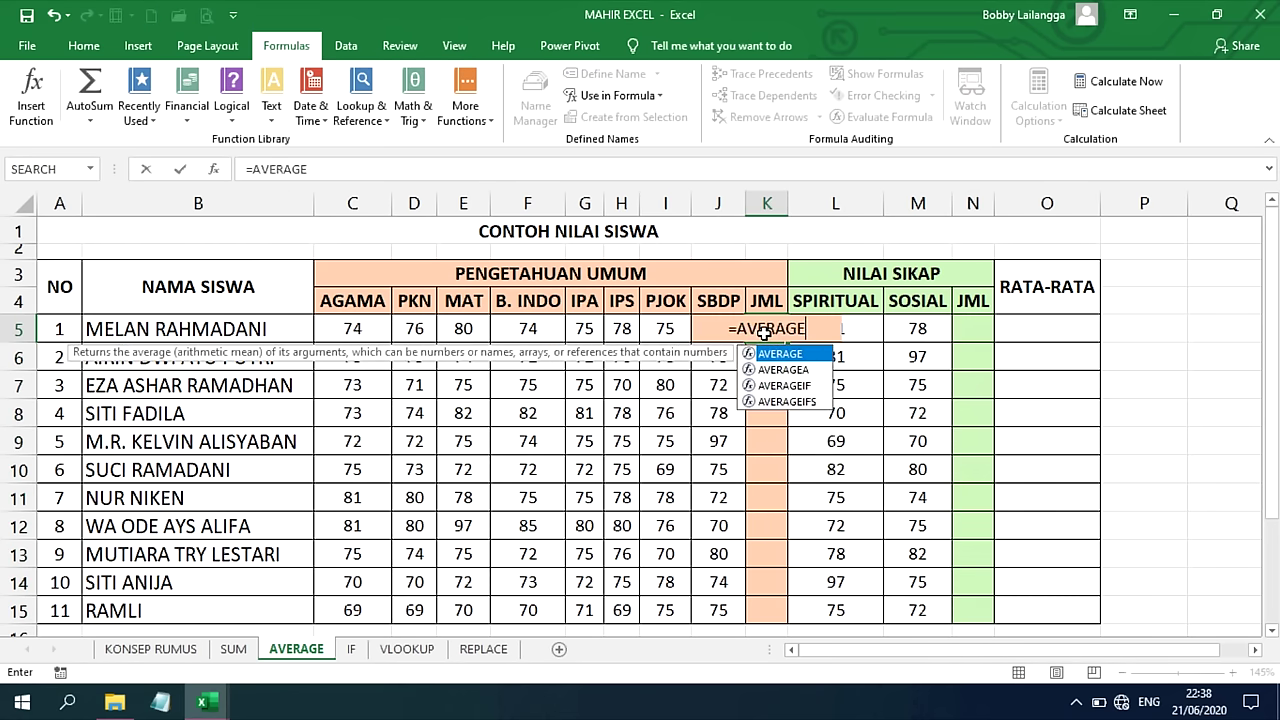
text(()
drag(351, 326, 757, 330)
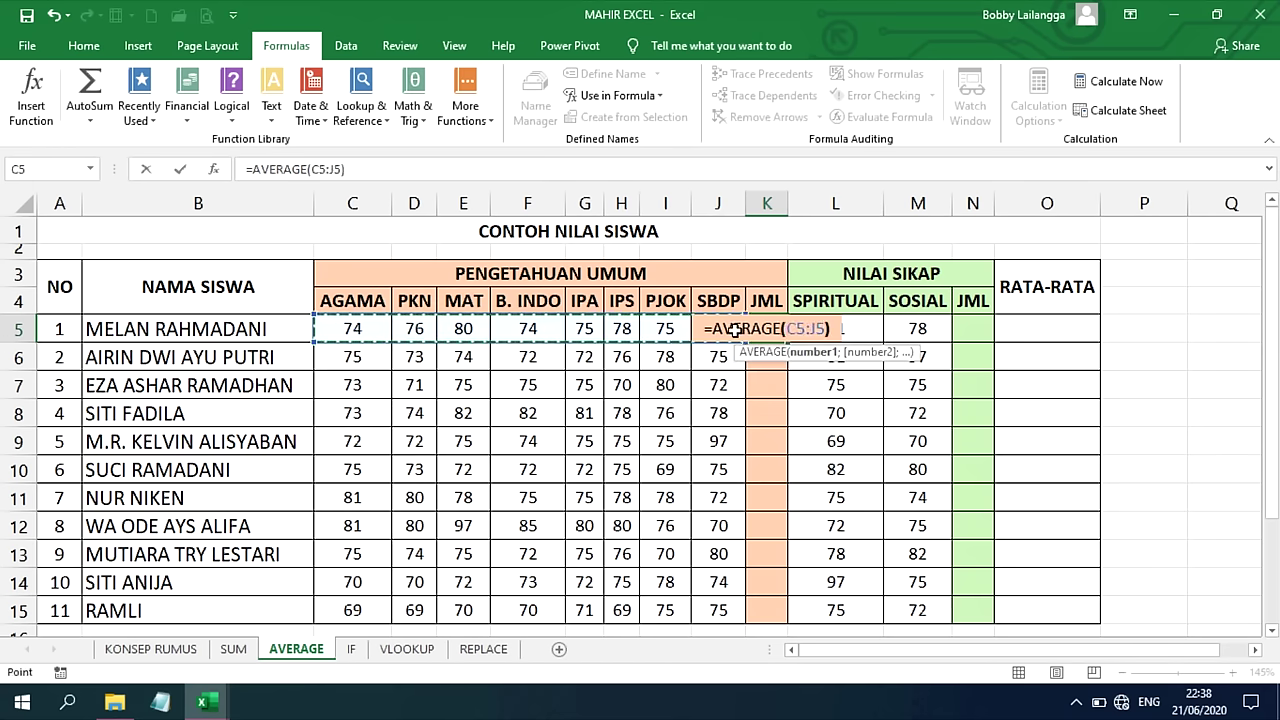
key(Return)
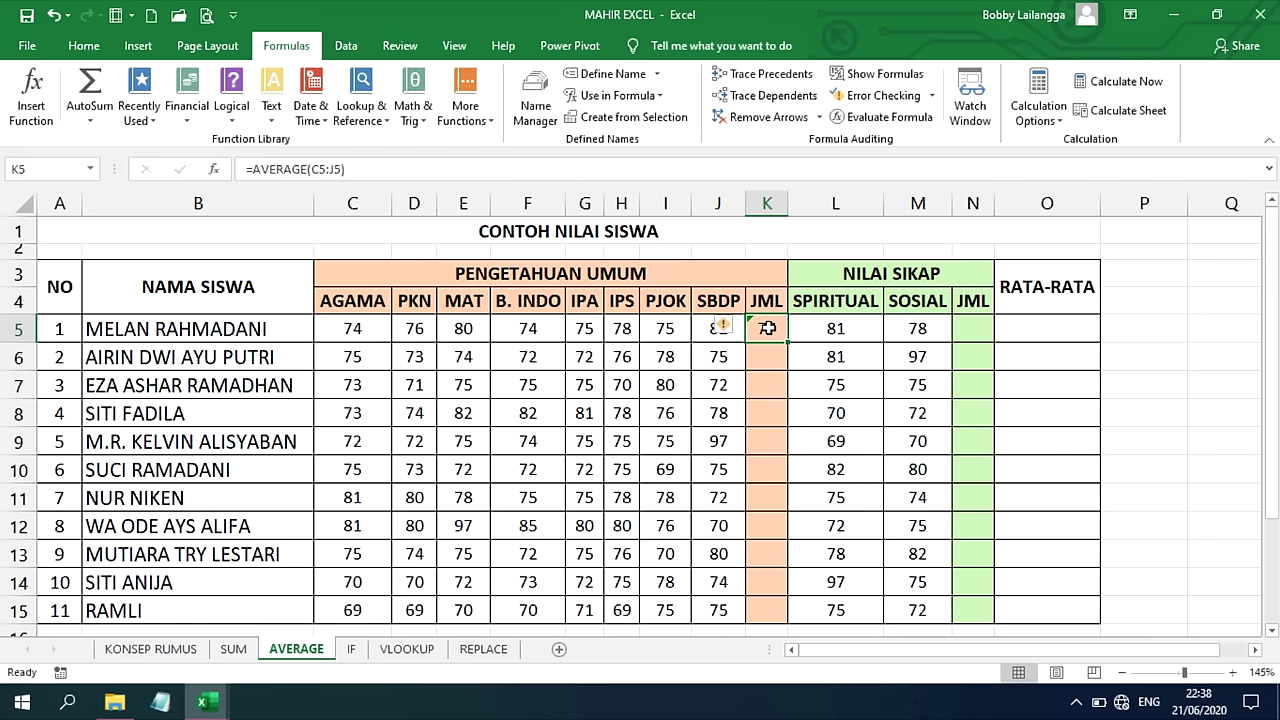
text(=AVERAGE(F5:M5))
double_click(973, 328)
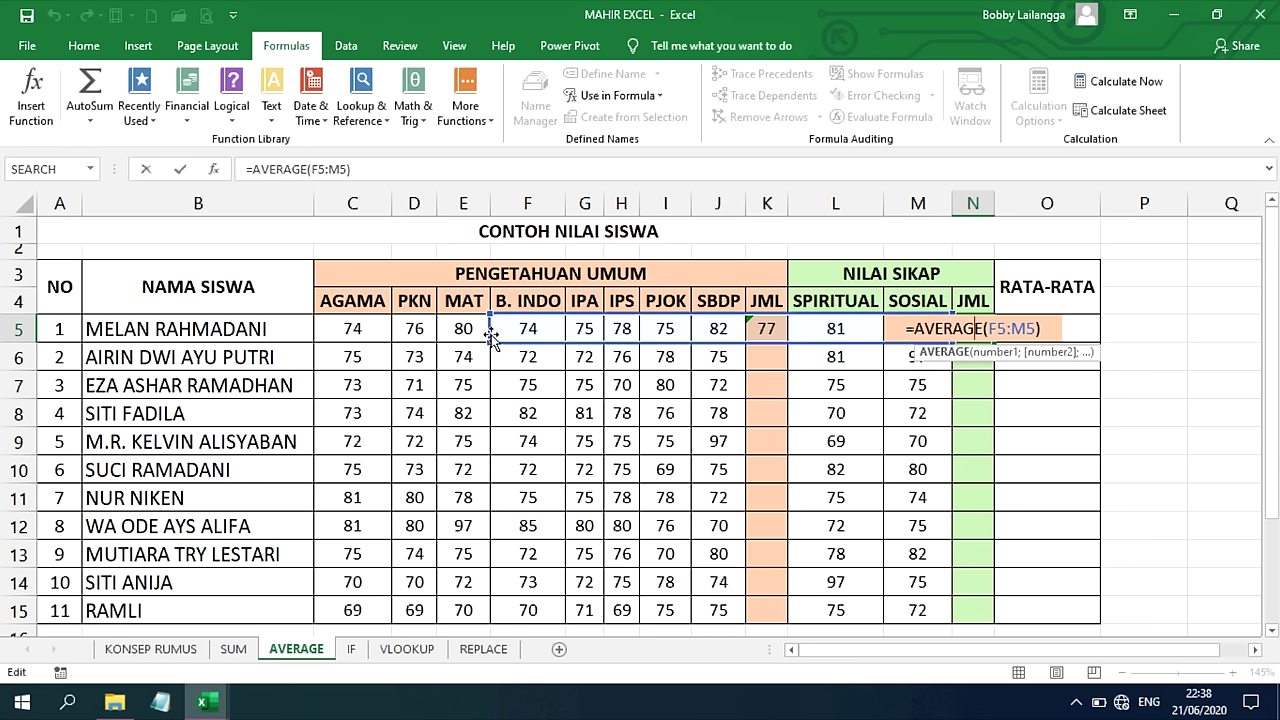
drag(488, 340, 828, 342)
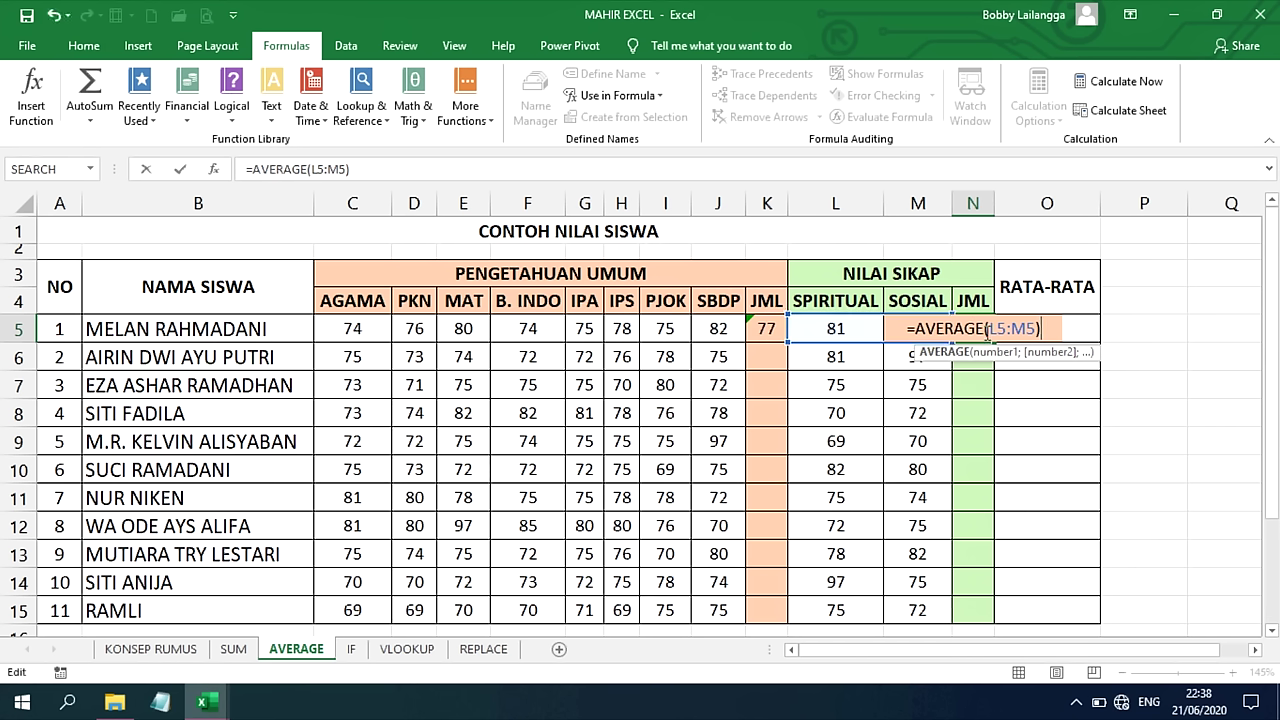
key(Return)
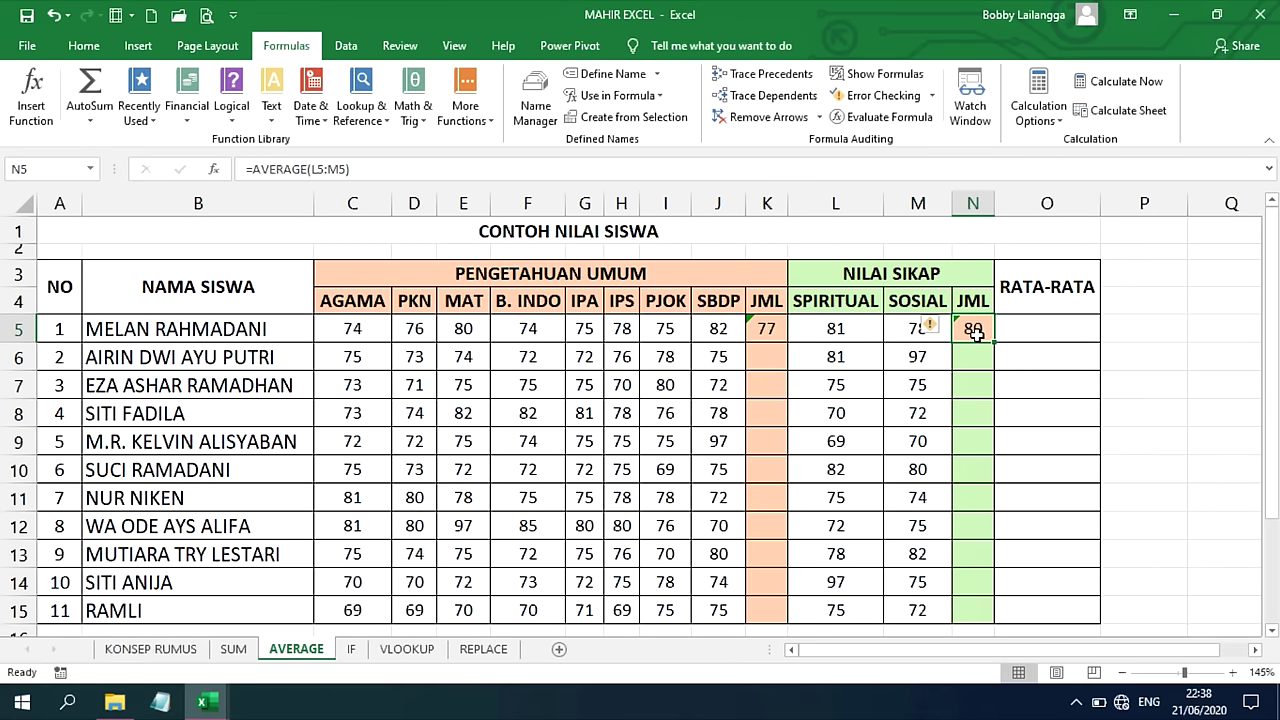
mouse_move(1002, 644)
mouse_down()
mouse_move(991, 565)
mouse_move(990, 576)
mouse_up()
click(770, 290)
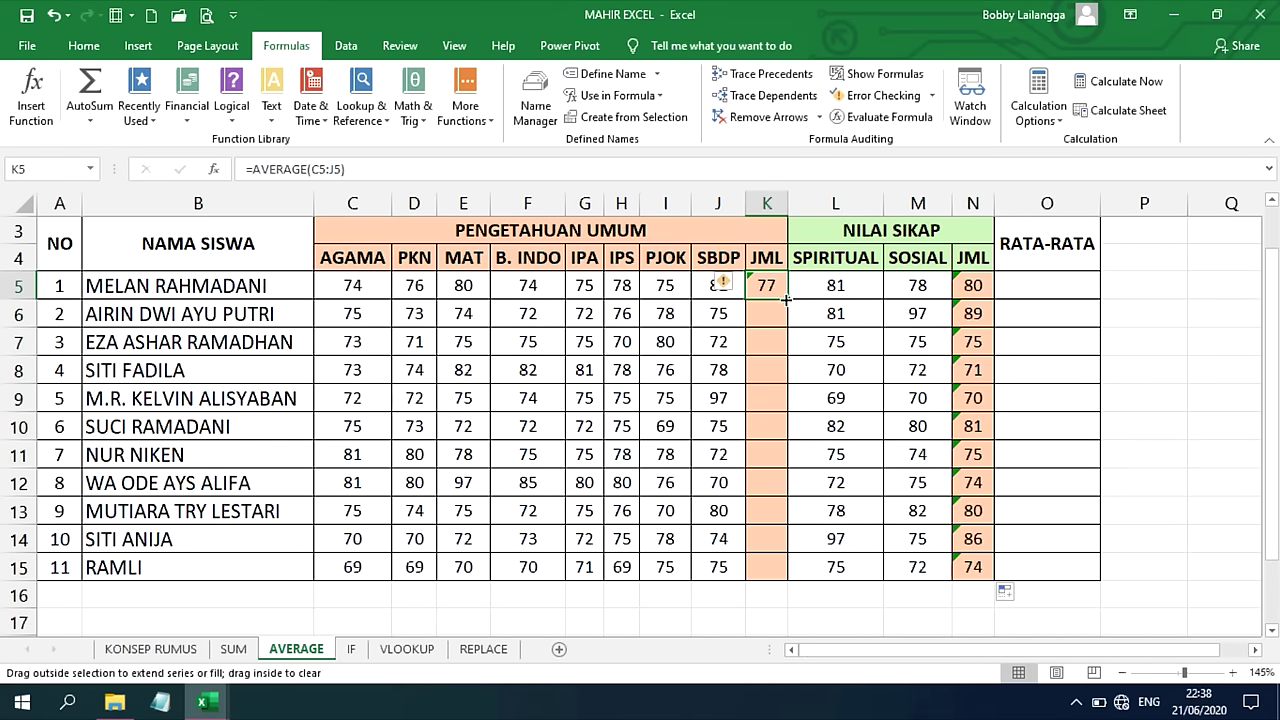
drag(792, 573, 792, 573)
- Enter an AVERAGE formula in O5, fill it down to O15, and move to the IF sheet
click(1051, 283)
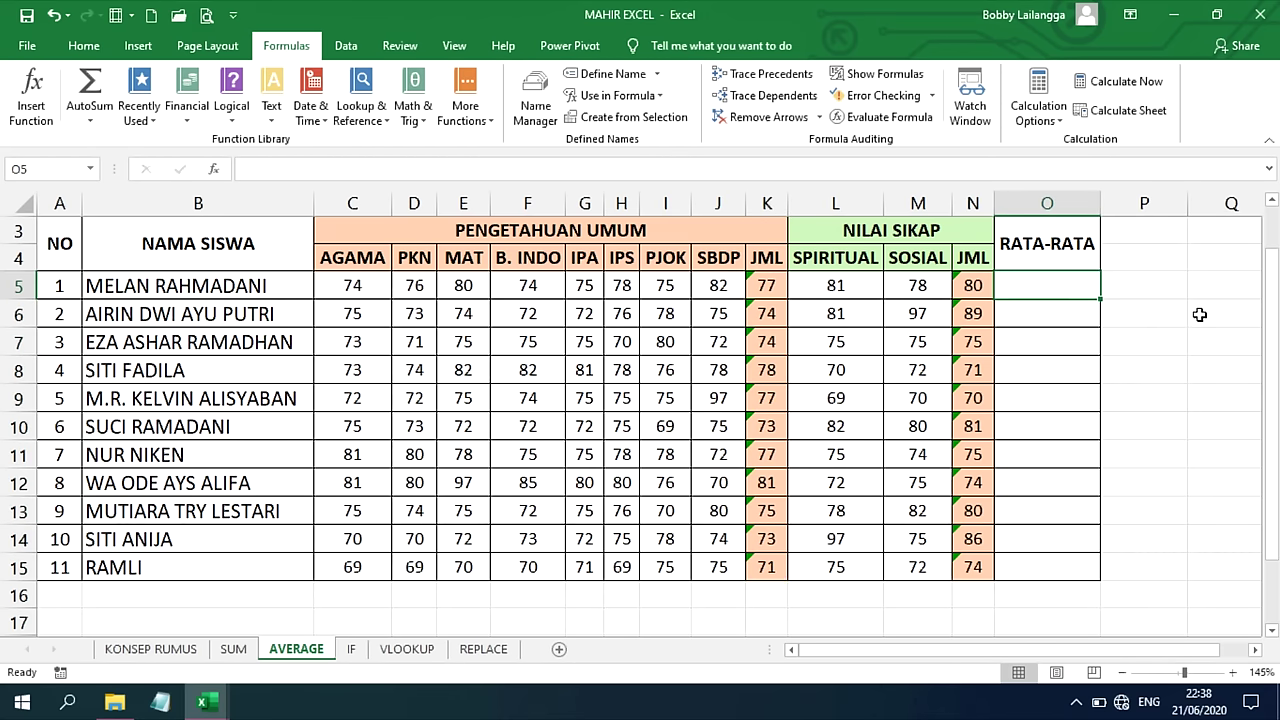
scroll(1084, 355, up, 1)
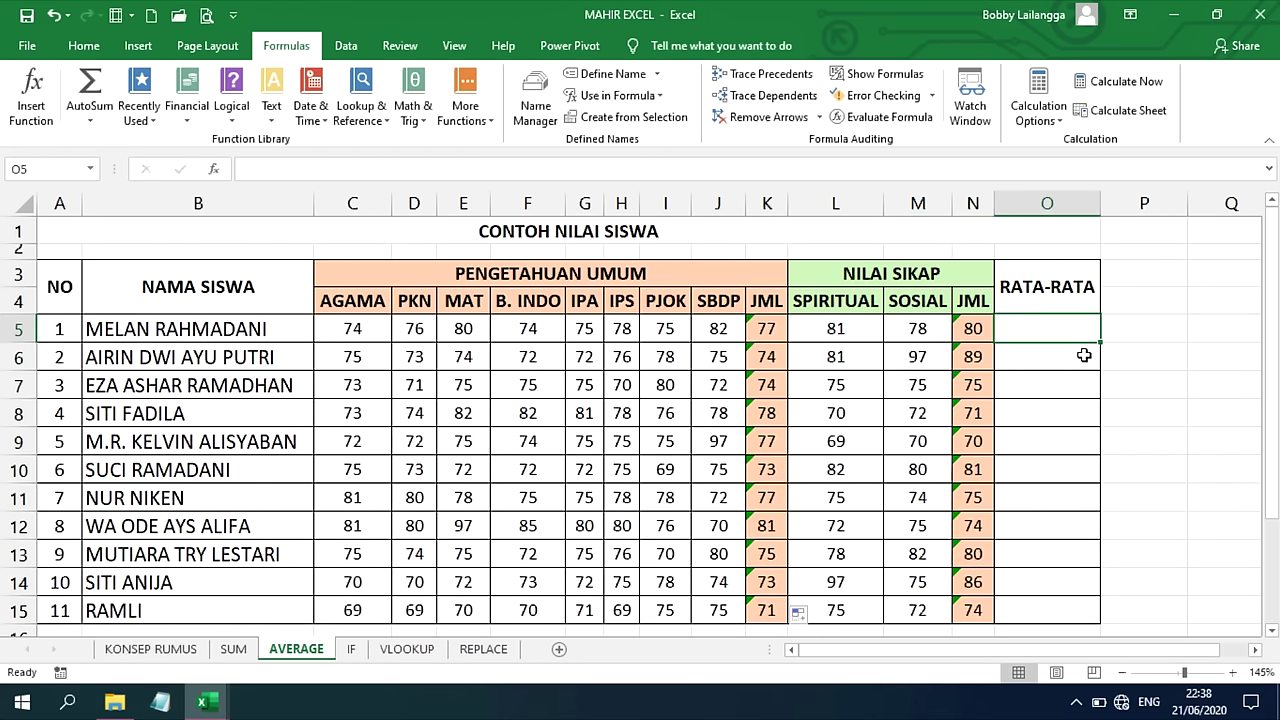
text(=)
text(VERI)
key(BackSpace)
key(BackSpace)
key(BackSpace)
text(ERAGE()
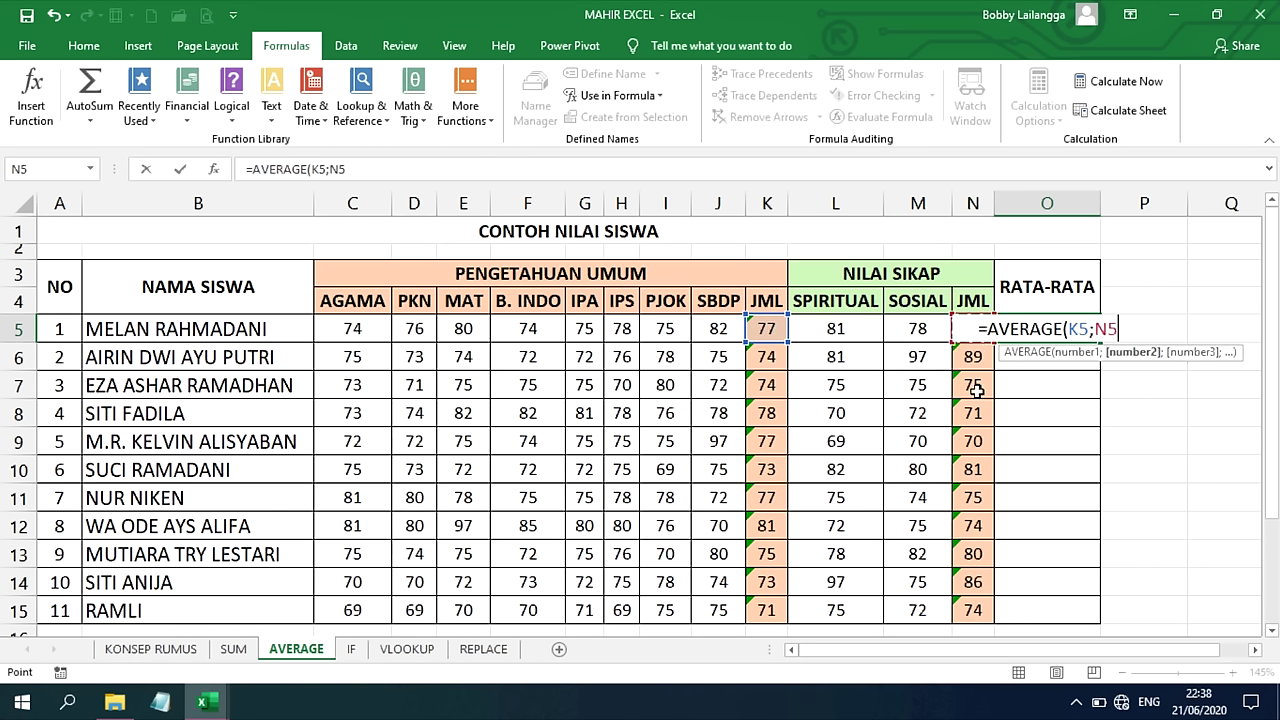
key(Return)
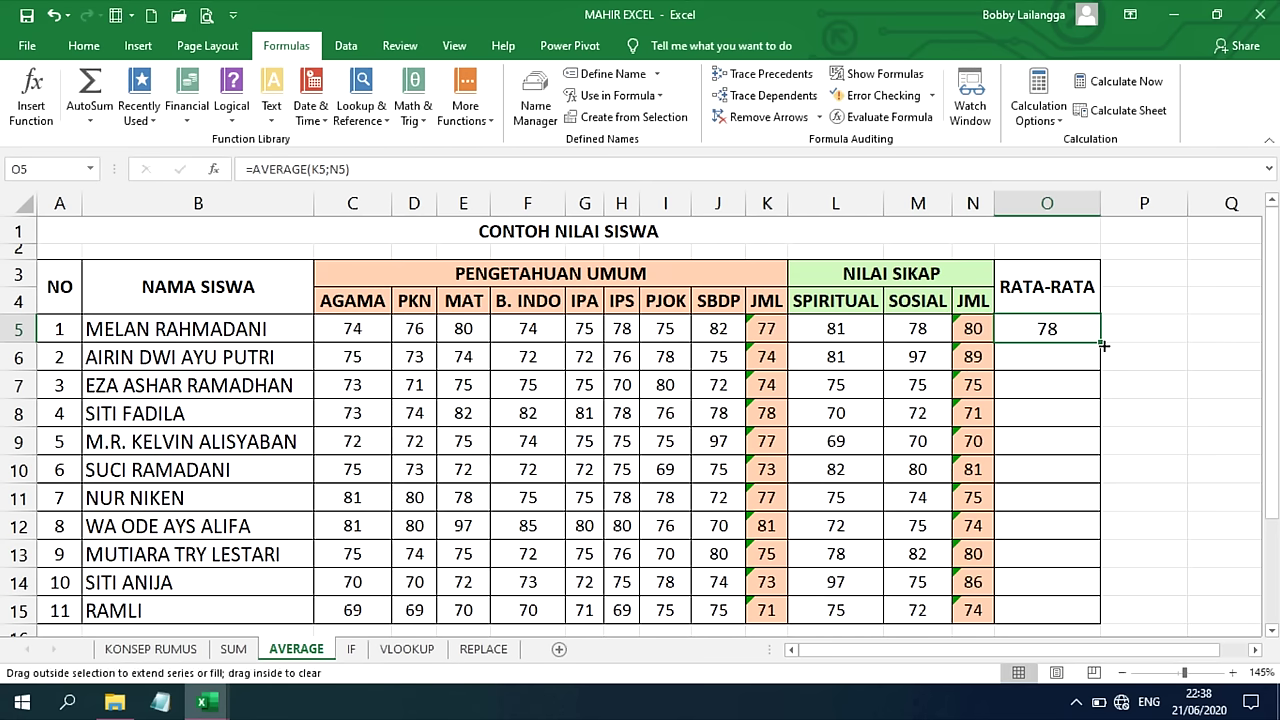
drag(1105, 620, 1105, 621)
click(1075, 390)
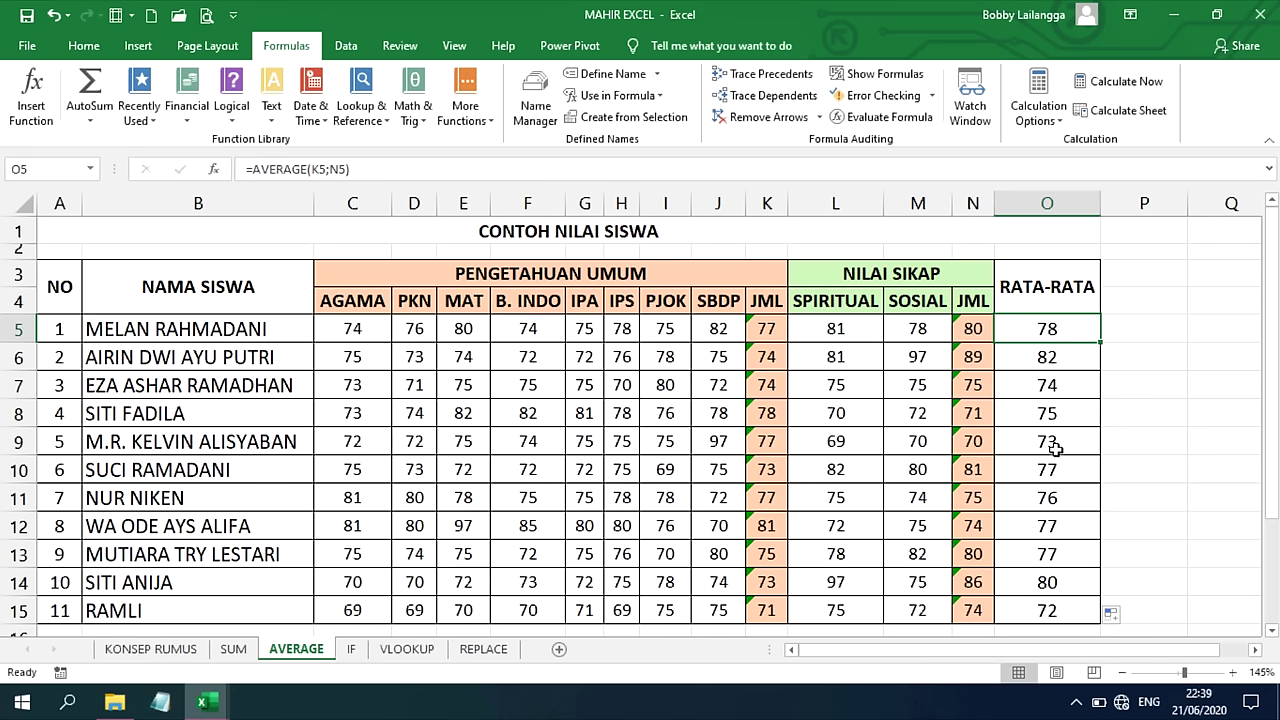
click(357, 649)
- Enter =AVERAGE(C5:J5) in K5 for the first student's knowledge average
click(1104, 323)
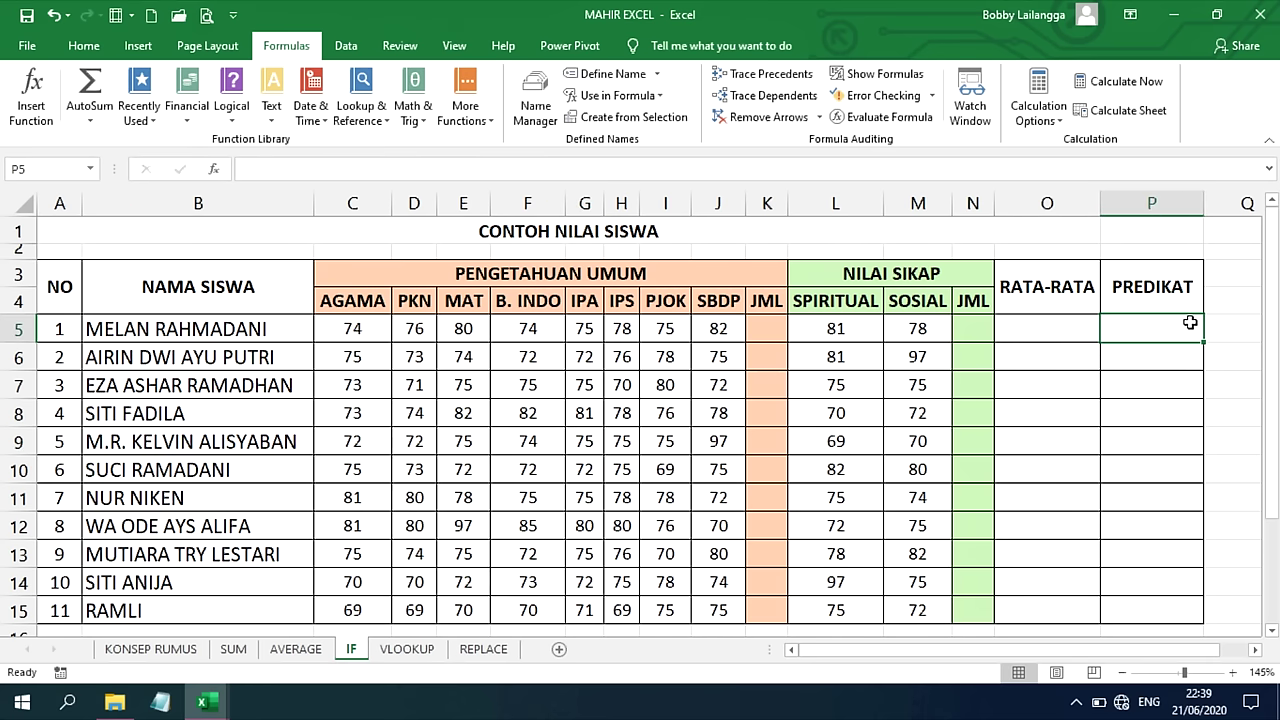
click(1044, 327)
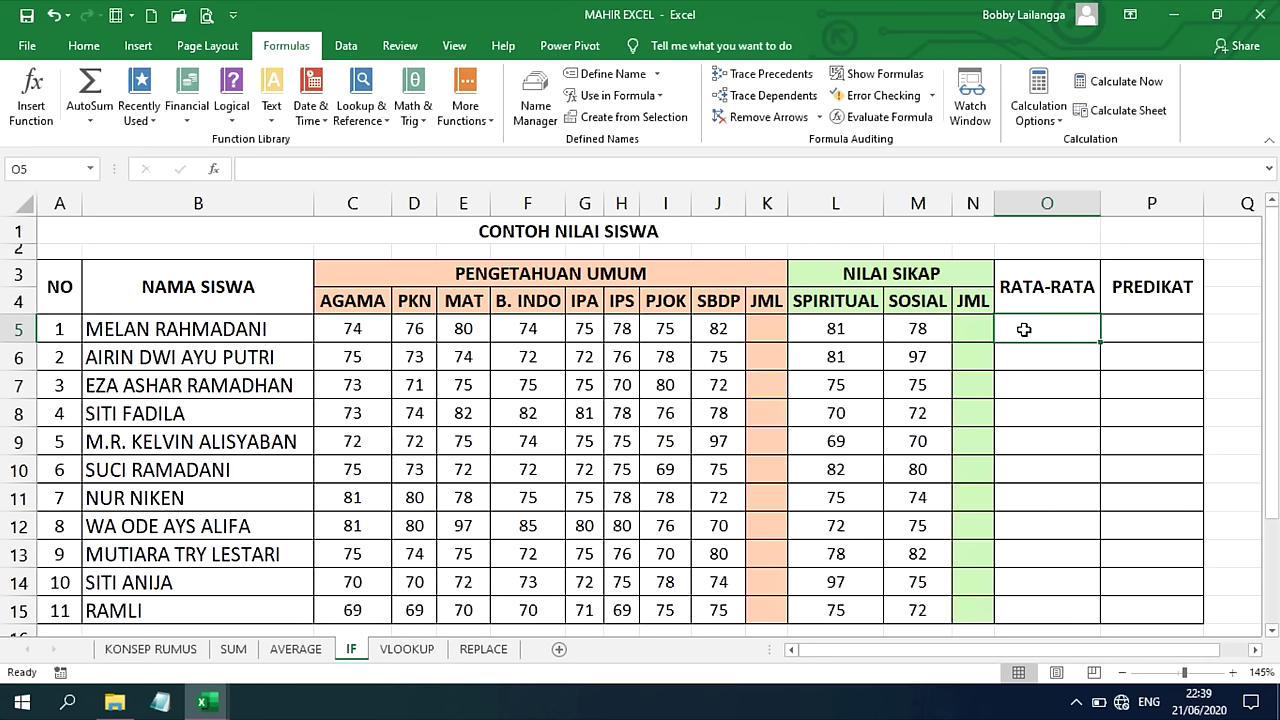
click(769, 326)
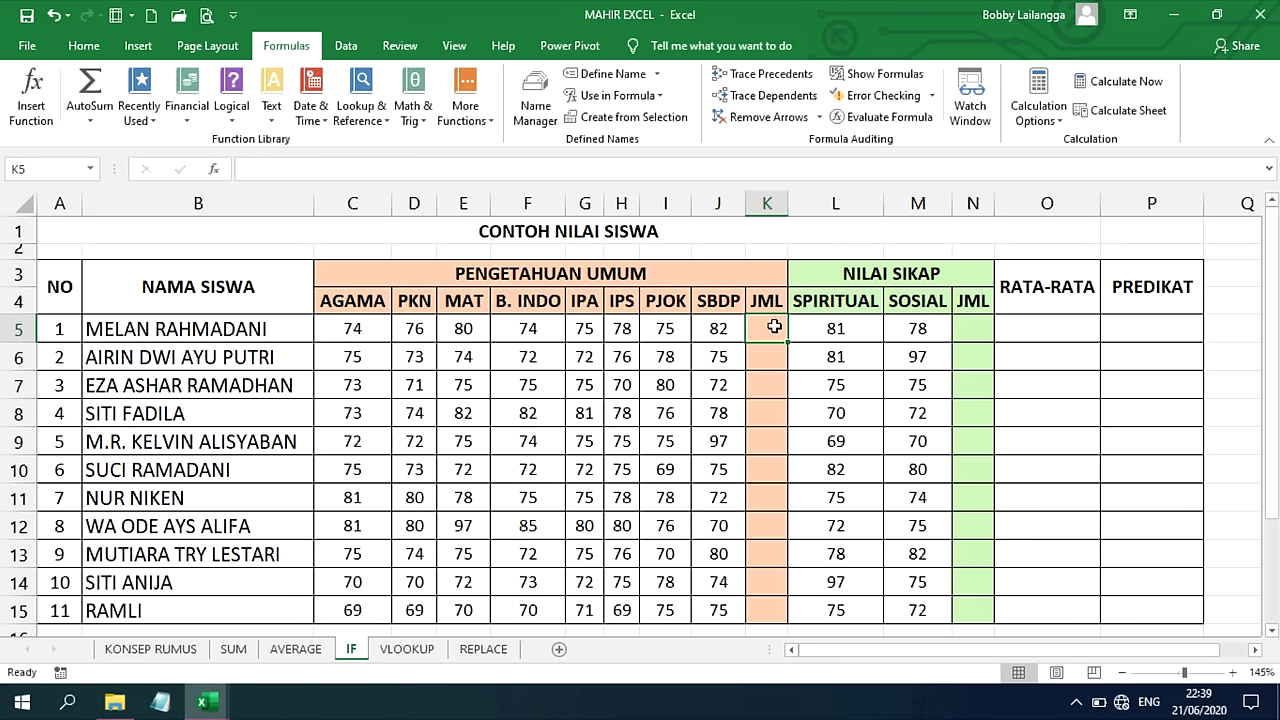
click(1089, 329)
click(1171, 331)
click(1046, 326)
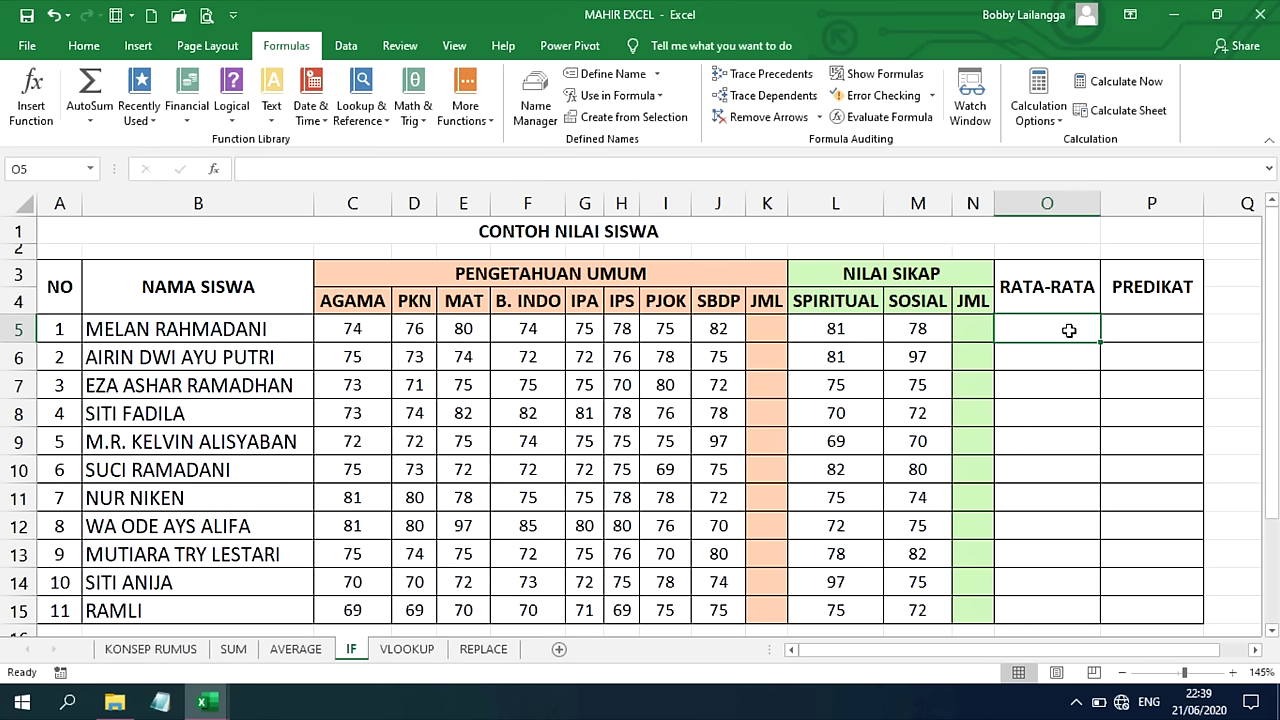
click(765, 327)
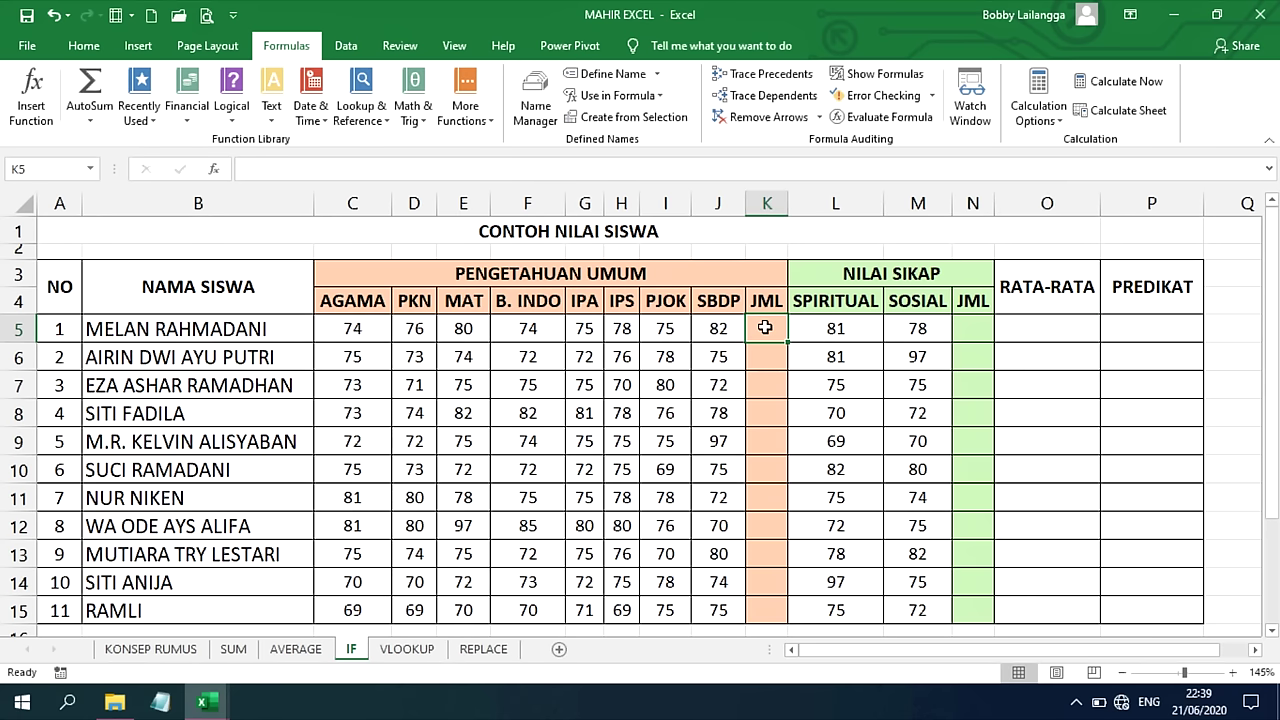
text(=AVERAGE)
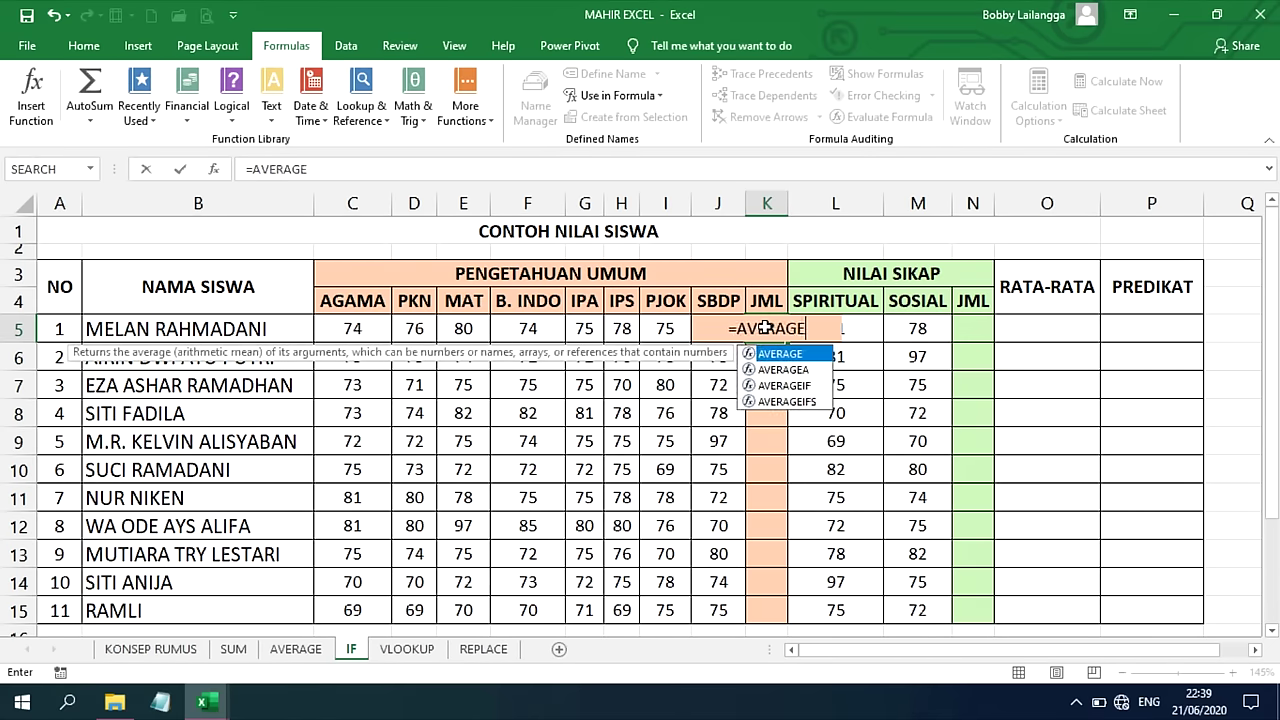
text(()
drag(350, 332, 710, 328)
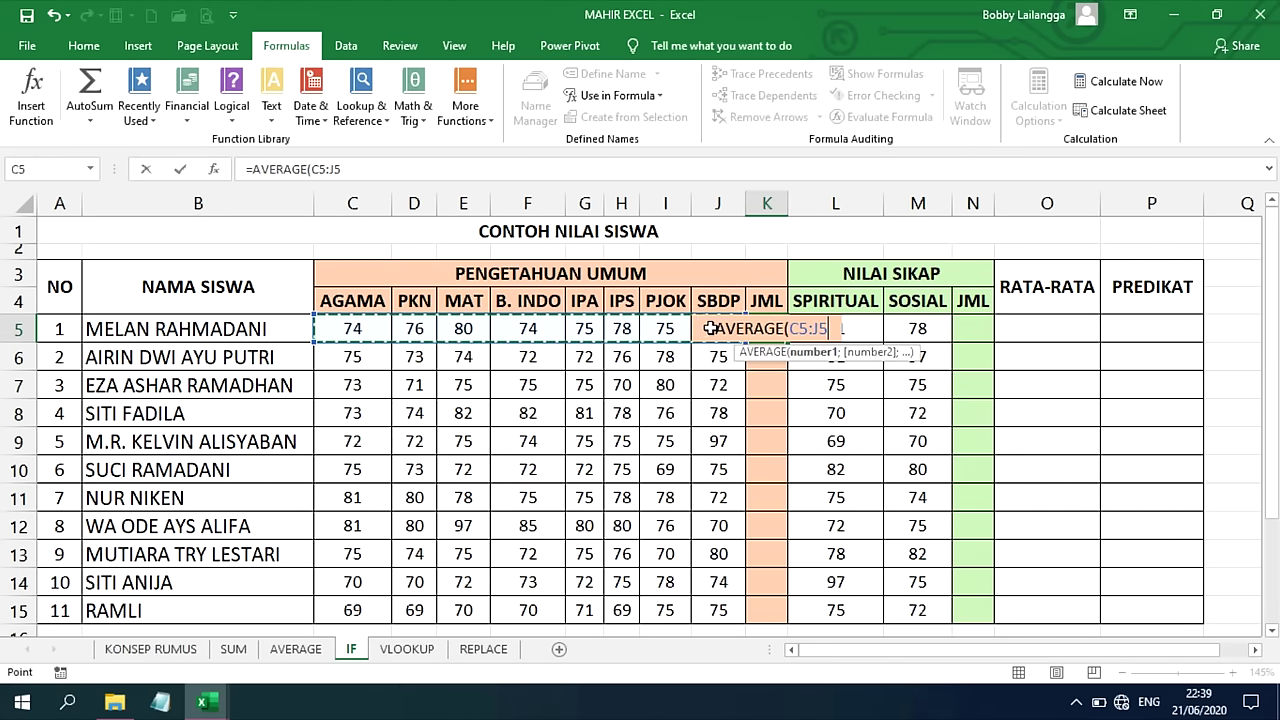
text())
key(Tab)
- Enter =AVERAGE(L5:M5) in N5 for the first student's attitude average
click(972, 334)
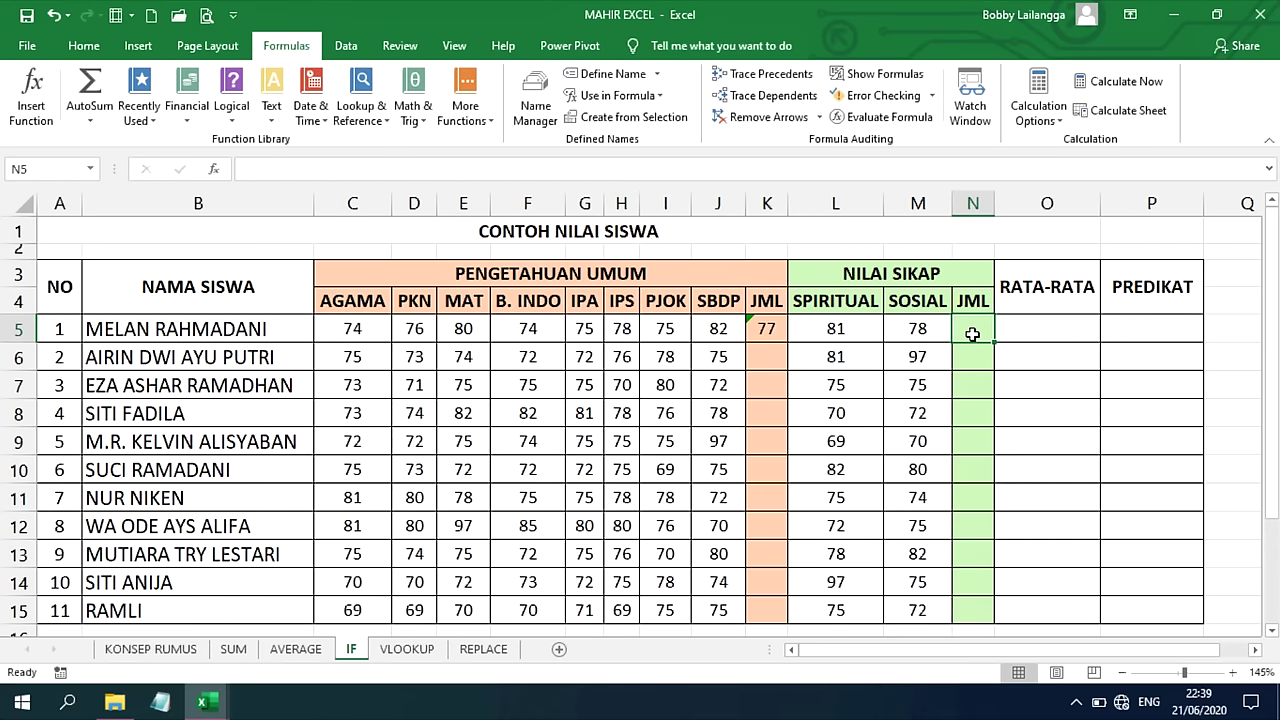
text(=AVERAGE()
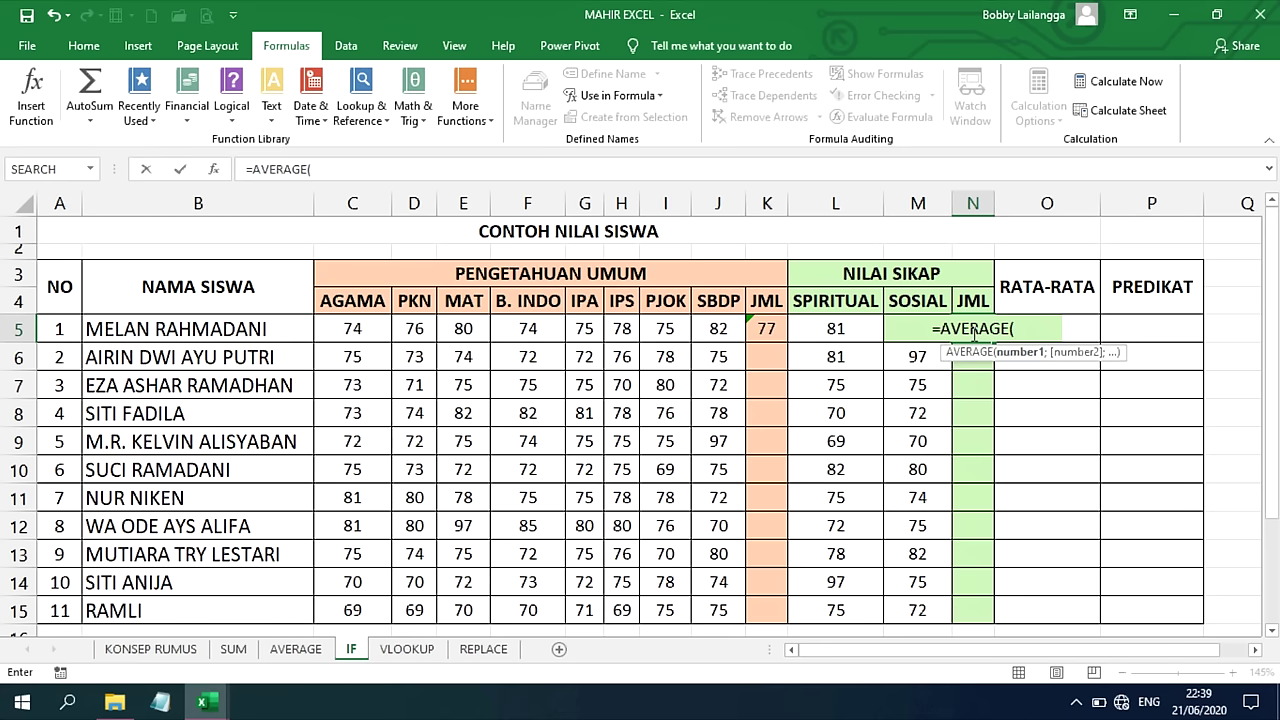
drag(858, 326, 892, 329)
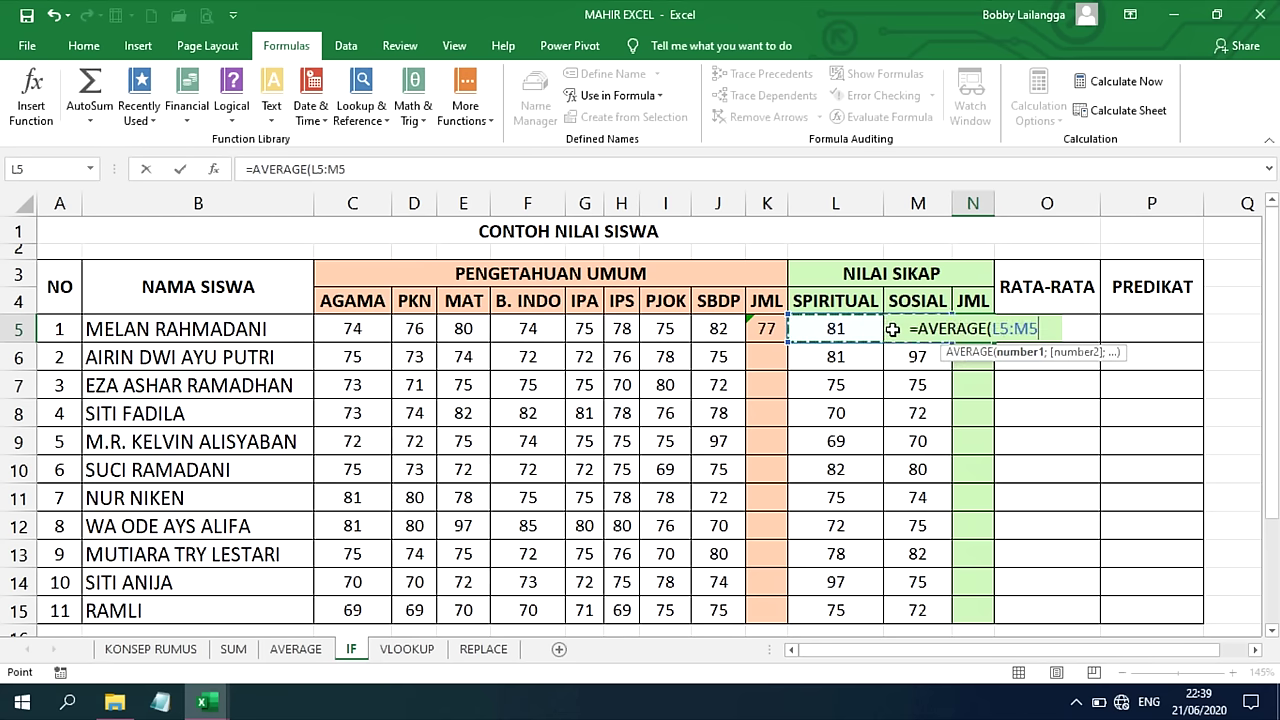
text())
key(Return)
- Fill the K5 and N5 averages down to row 15
click(772, 330)
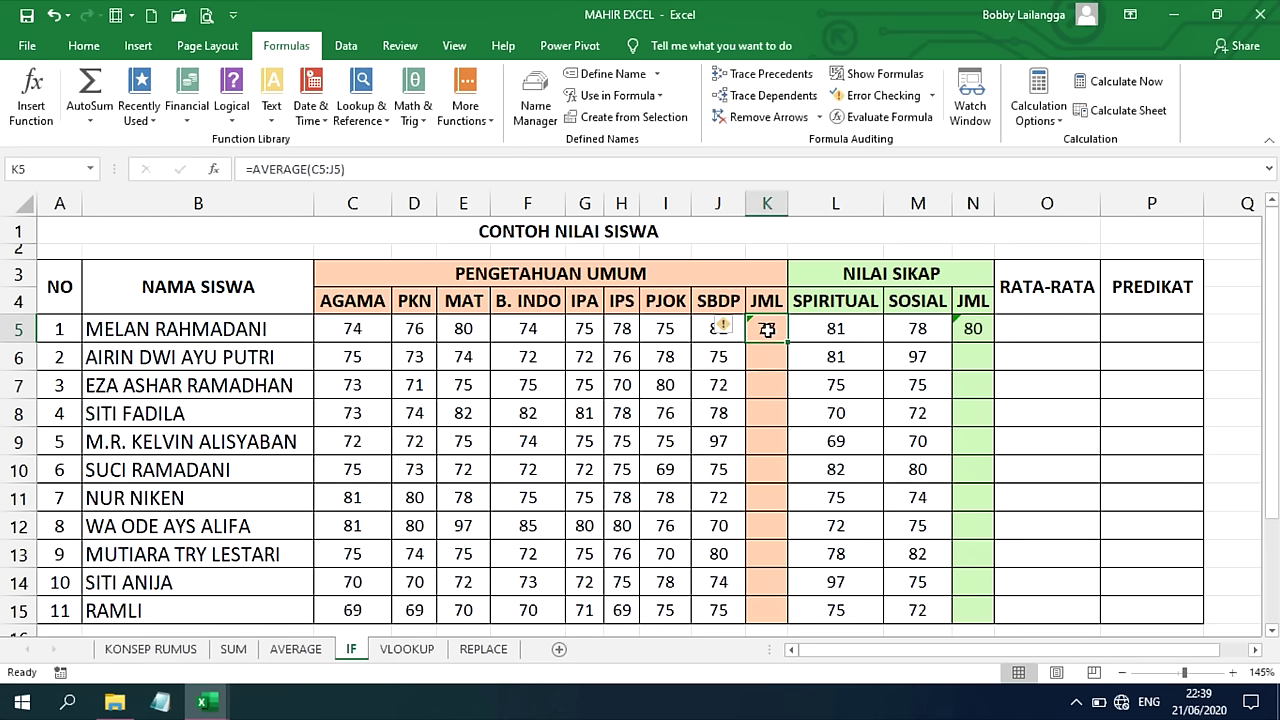
drag(787, 342, 792, 625)
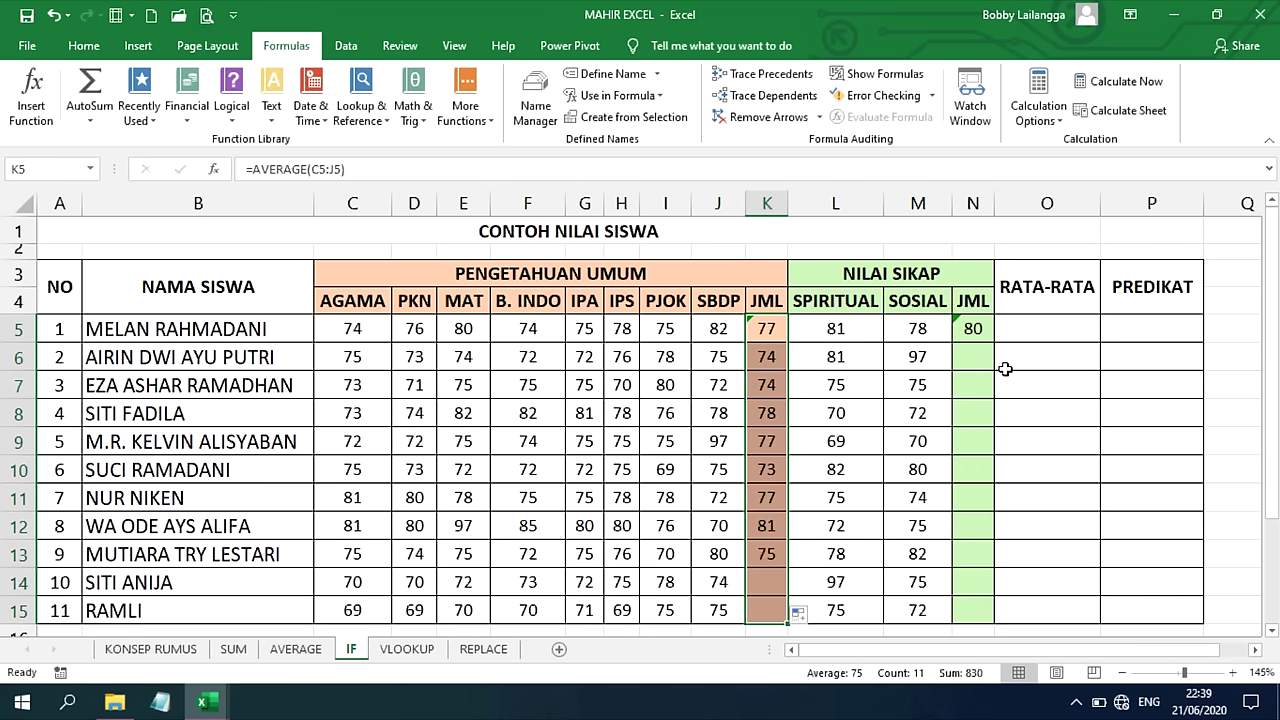
click(975, 334)
drag(996, 341, 990, 620)
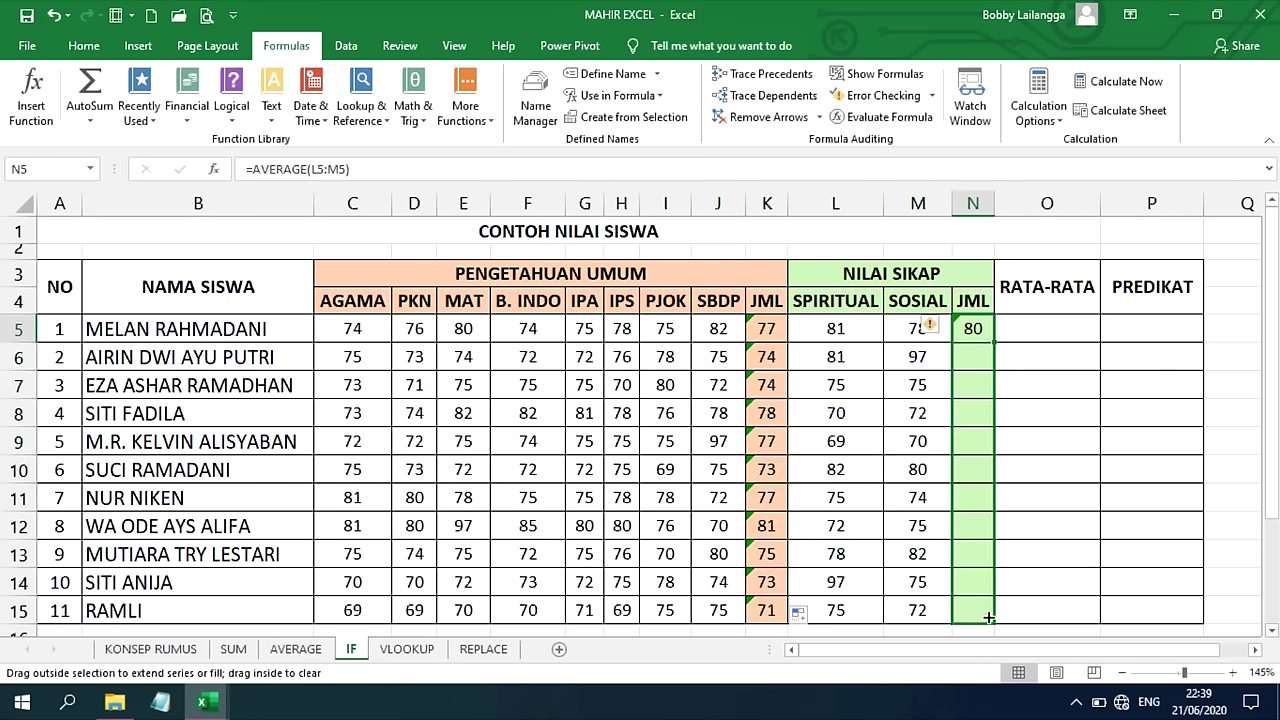
click(1068, 331)
- Enter =AVERAGE(K5;N5) in O5 and fill it down to O15
text(=)
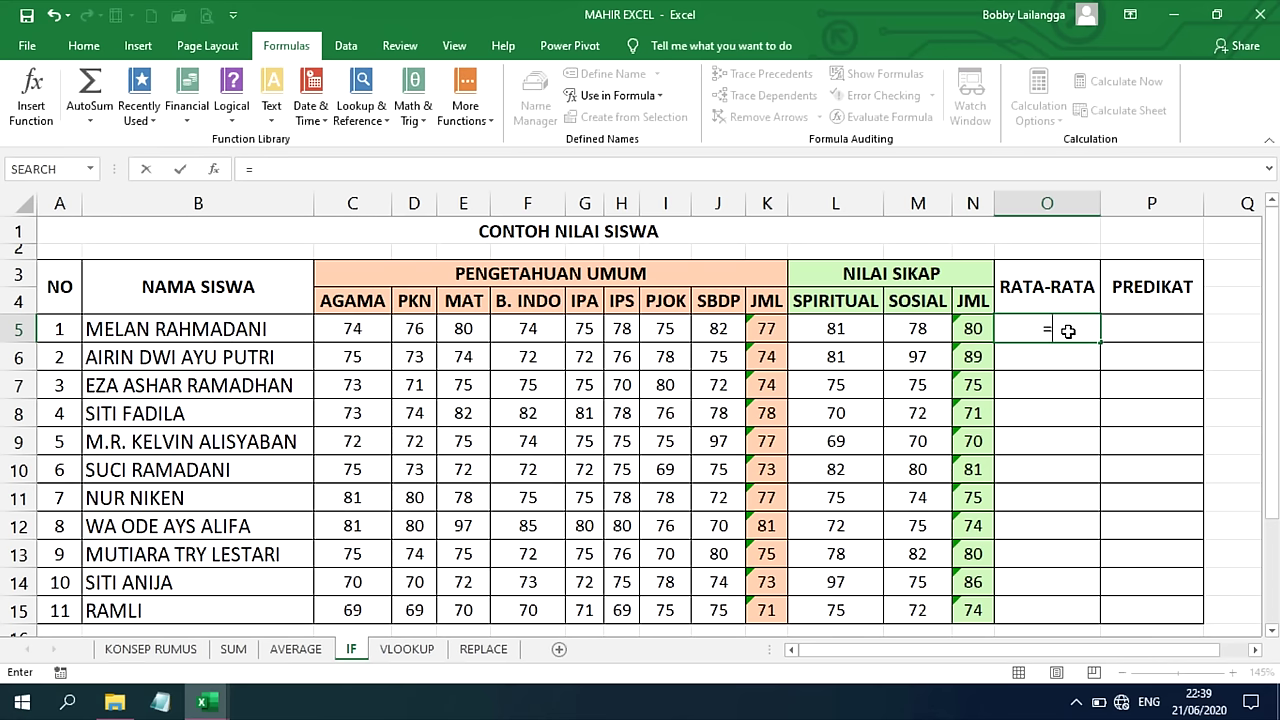
text(AVERAGE)
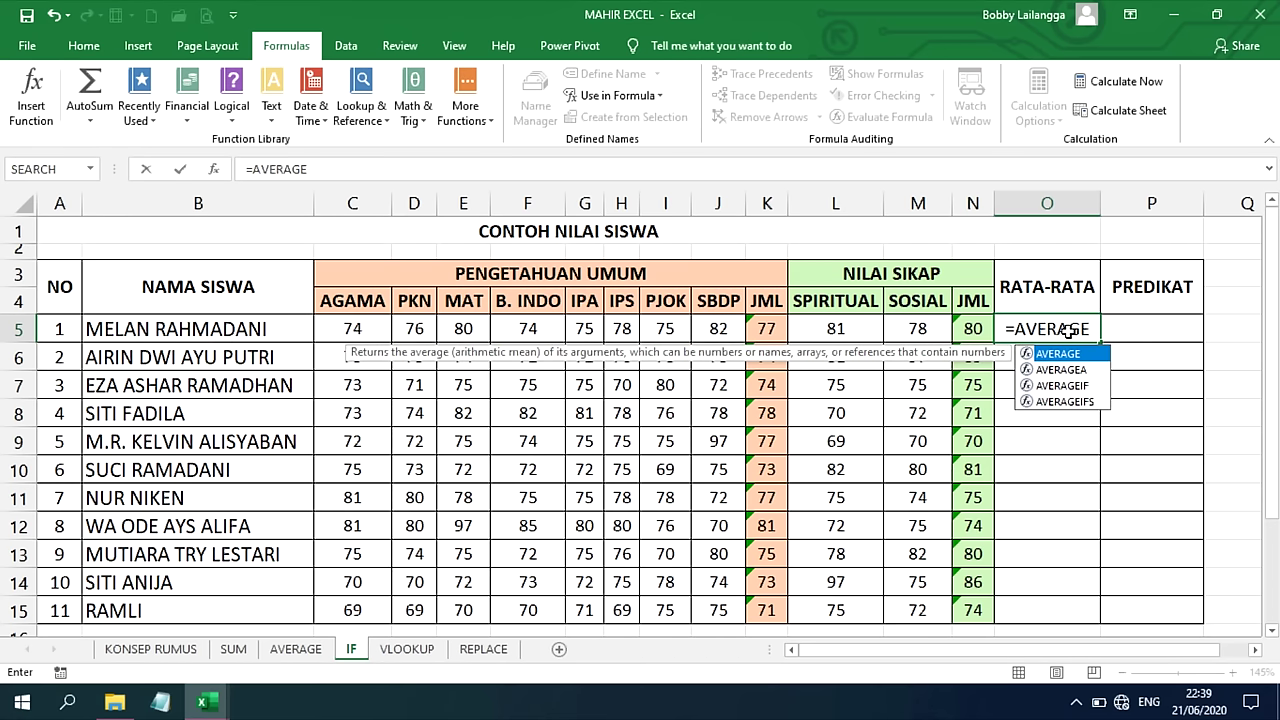
text(()
click(769, 330)
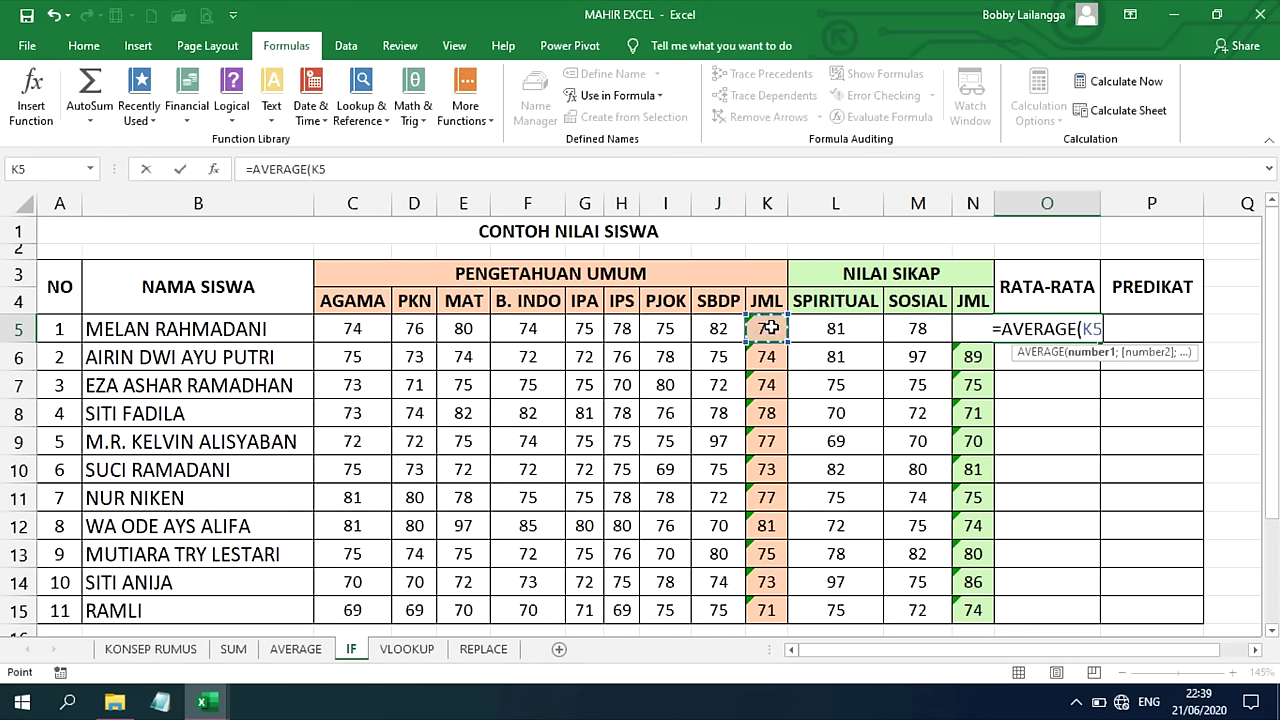
text(;)
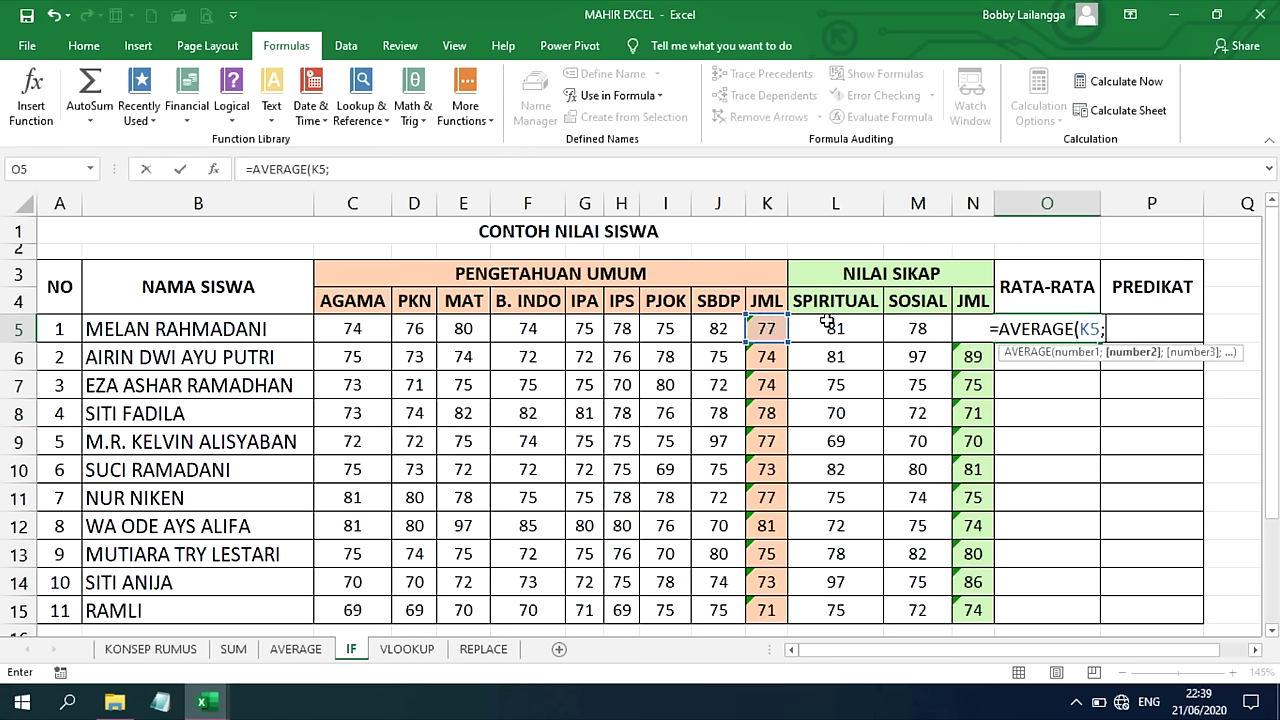
text(N5))
key(Return)
click(1040, 330)
drag(1100, 342, 1110, 610)
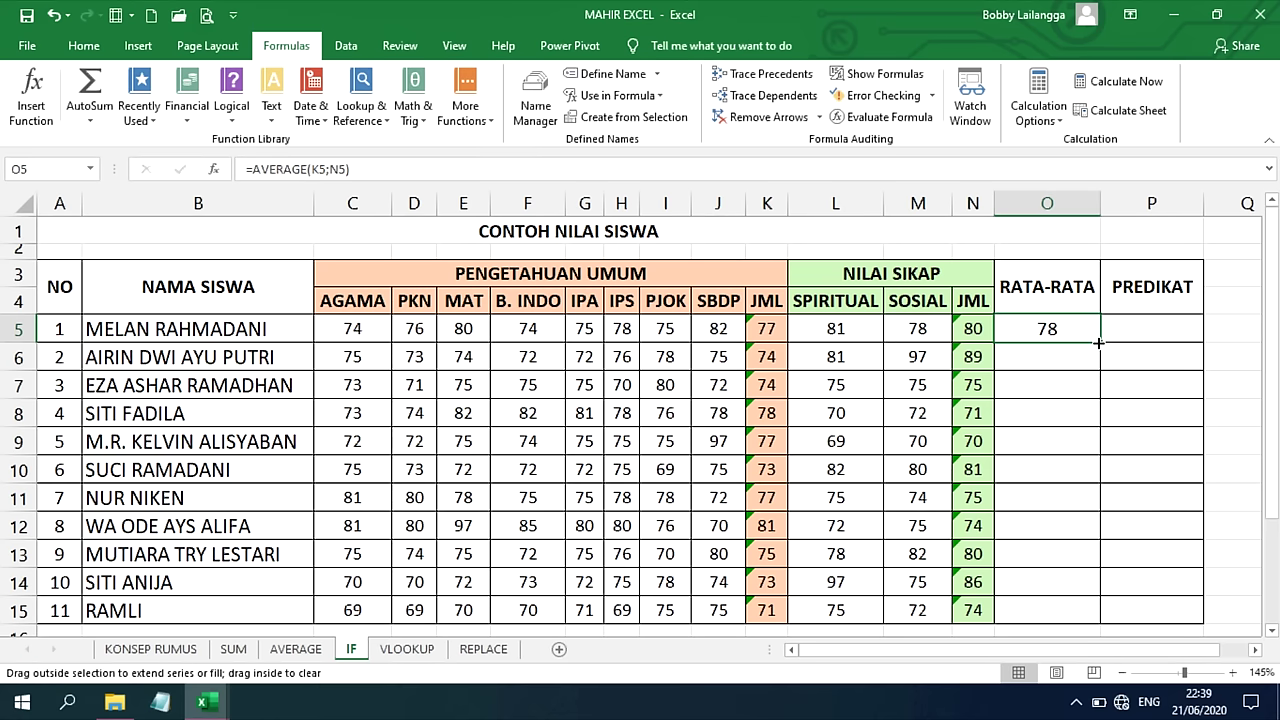
click(1160, 330)
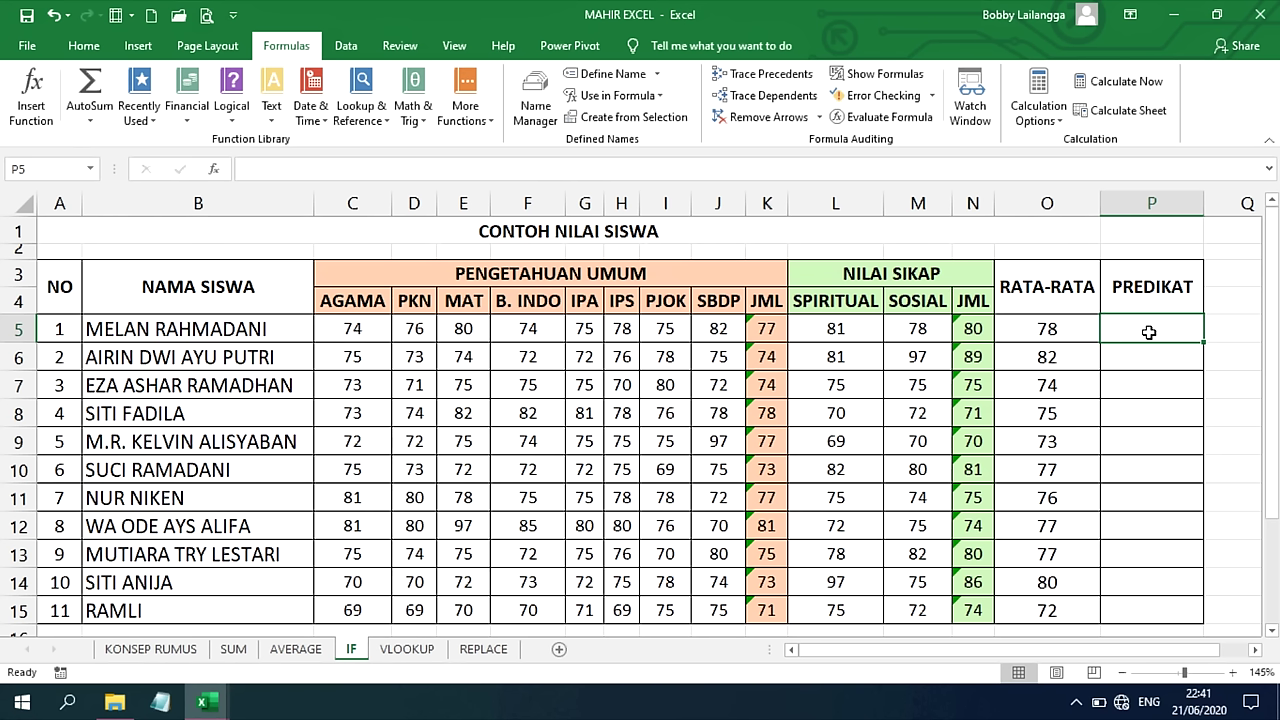
click(1068, 322)
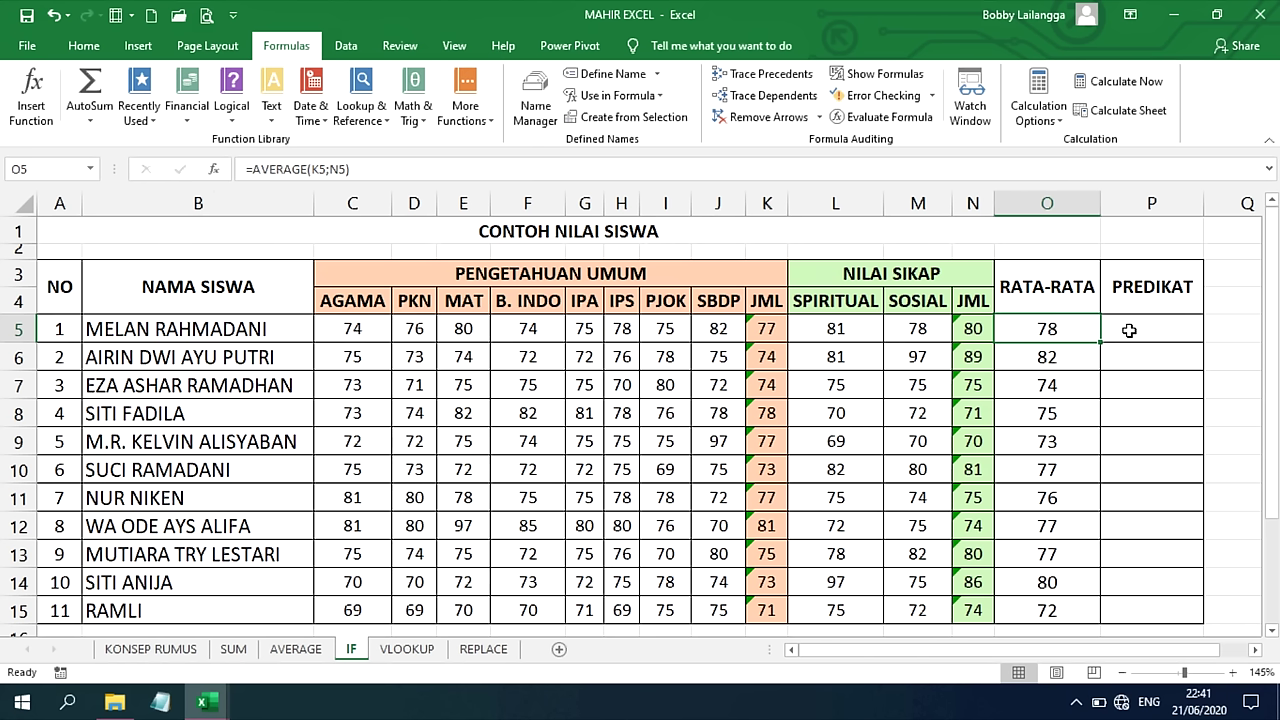
click(1130, 329)
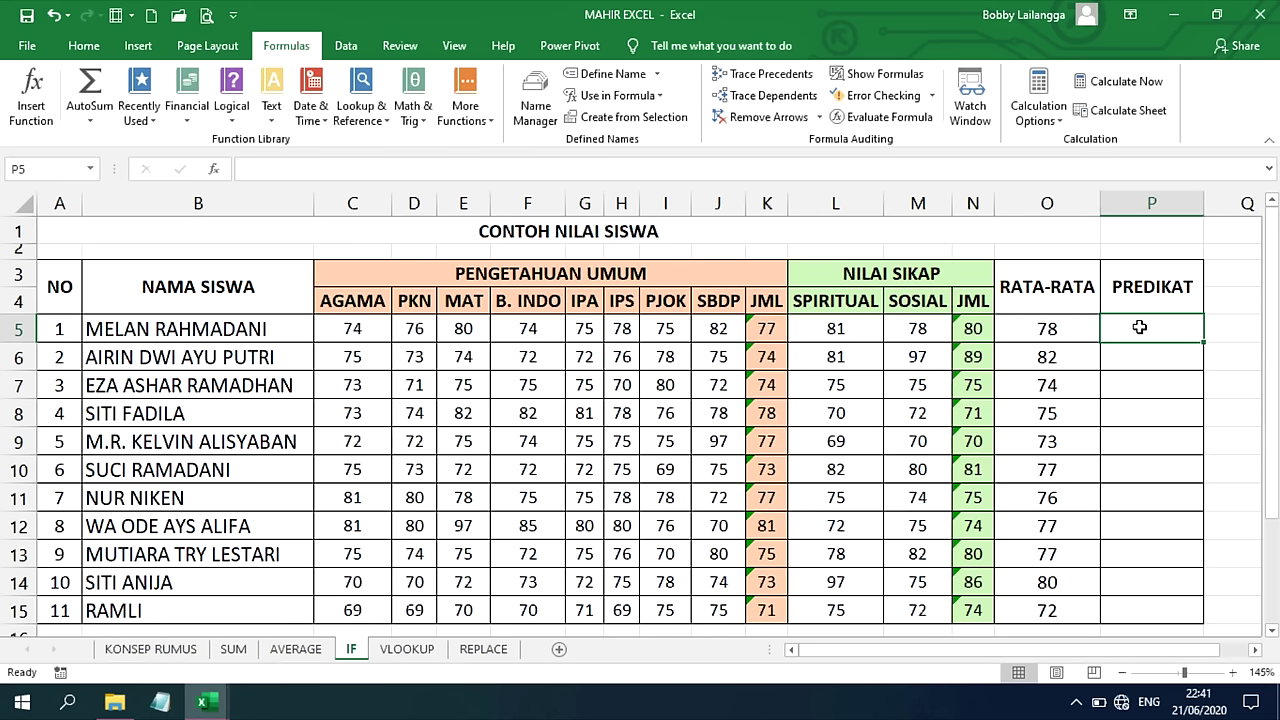
- Enter =IF(O5<80;"TIDAK LULUS";"LULUS") in P5
text(=IF)
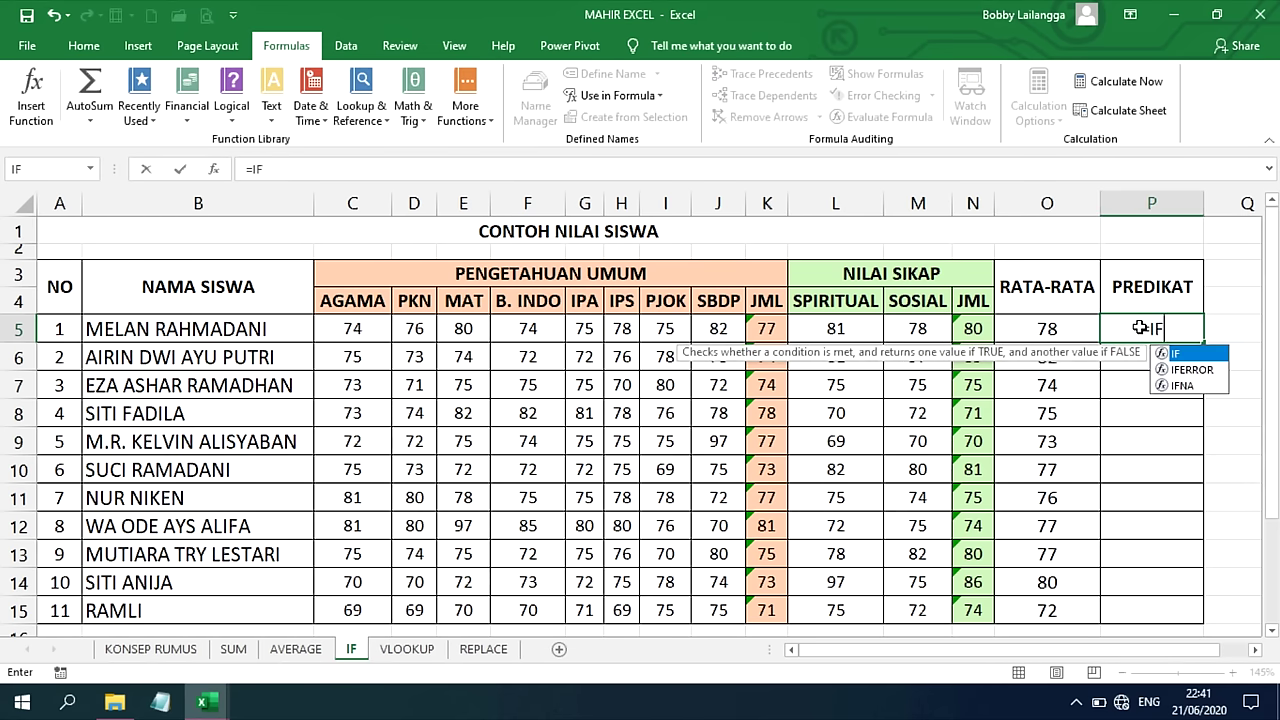
text(()
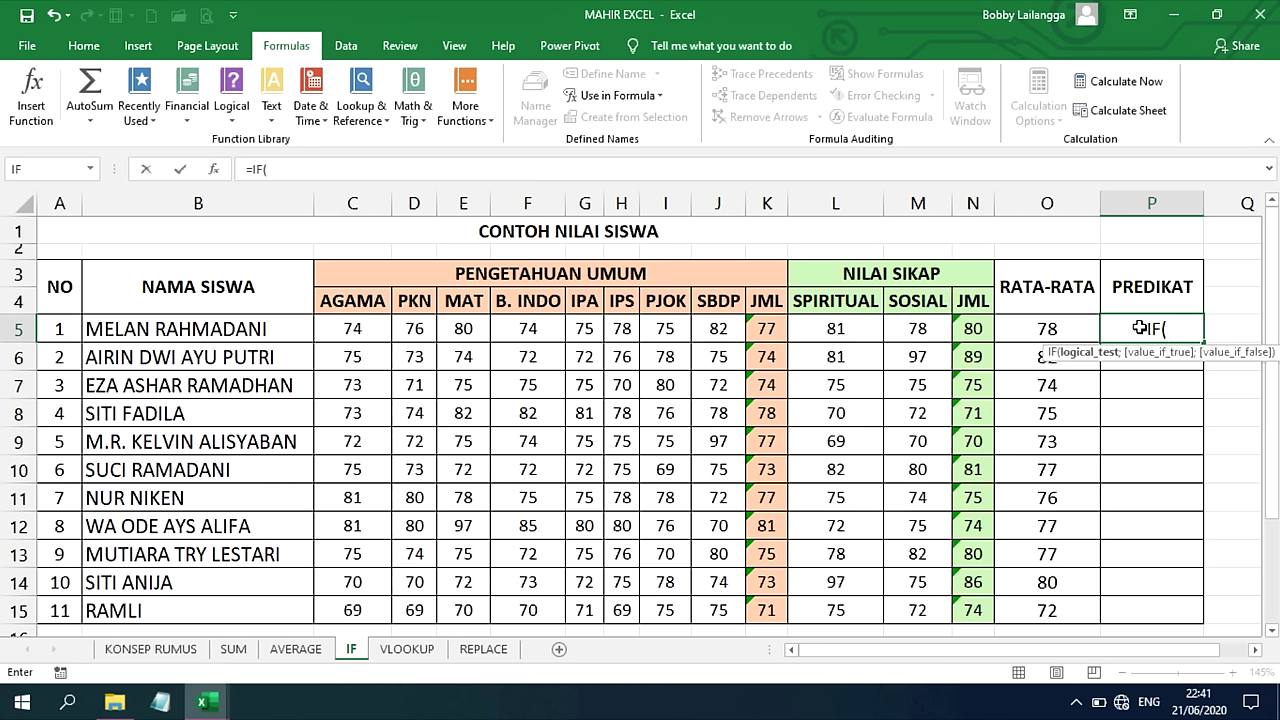
click(1075, 327)
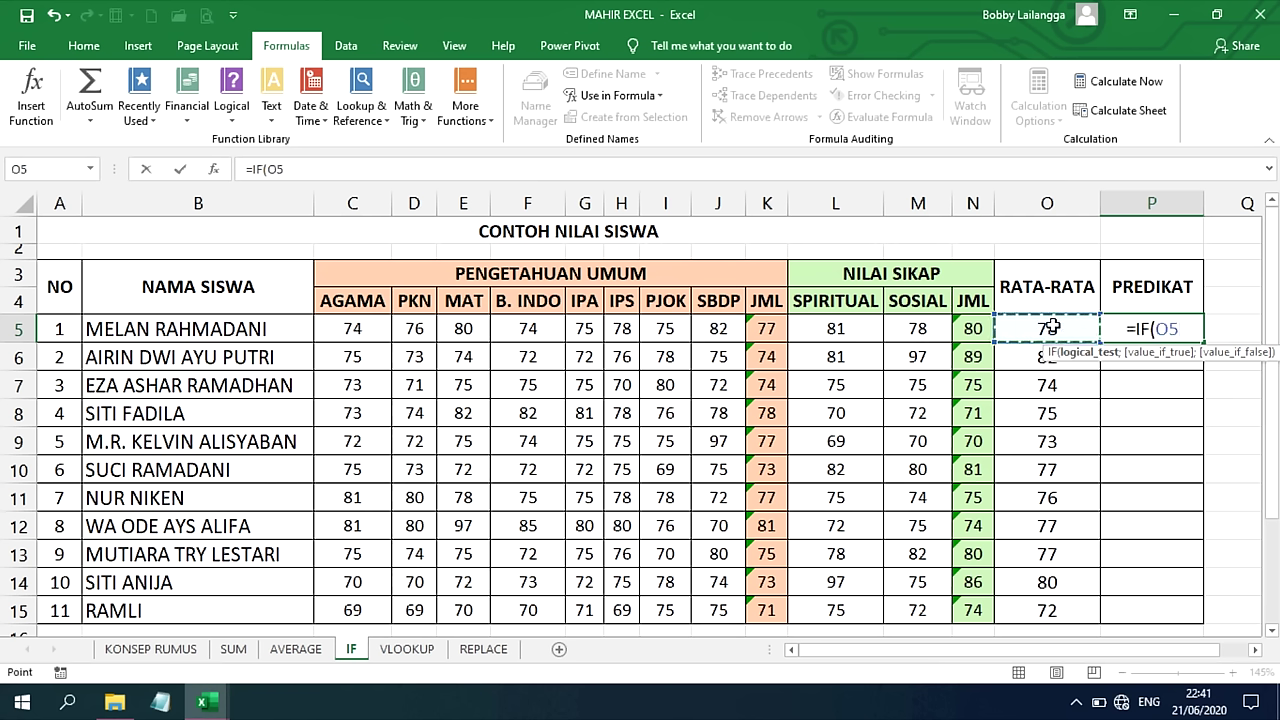
text(<80)
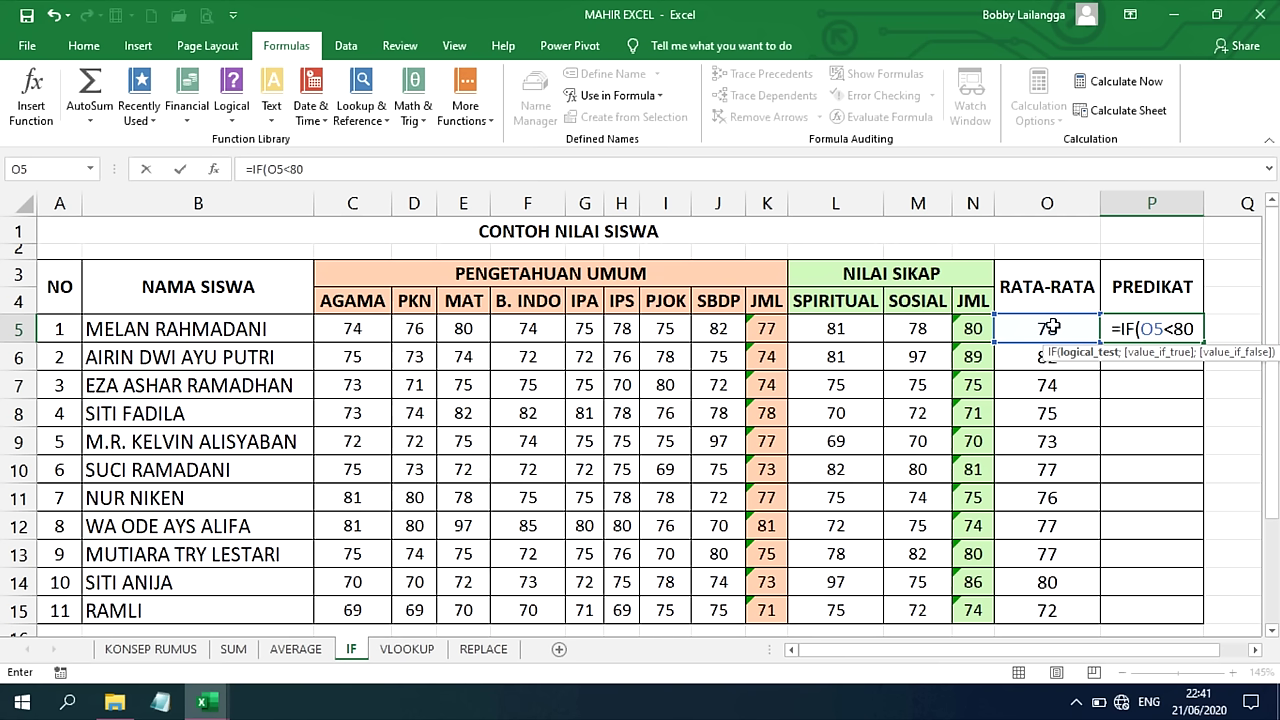
text(;)
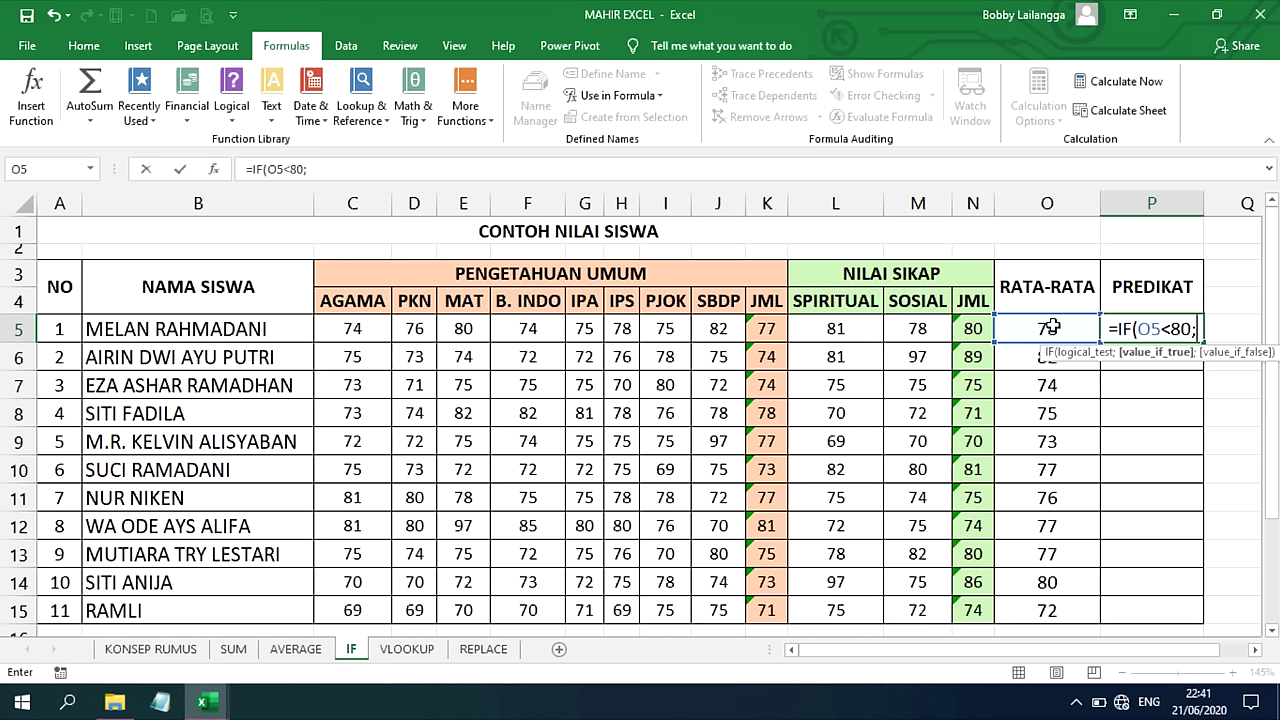
text(")
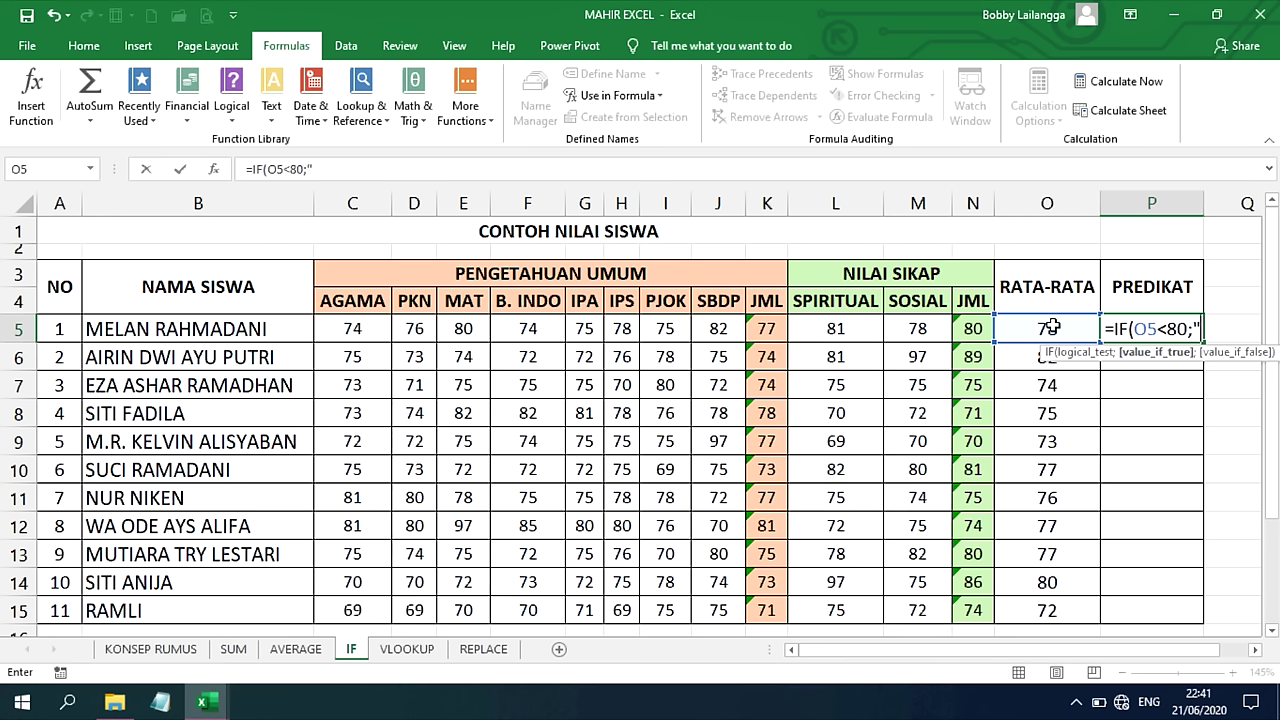
text(TIDAK LULUS)
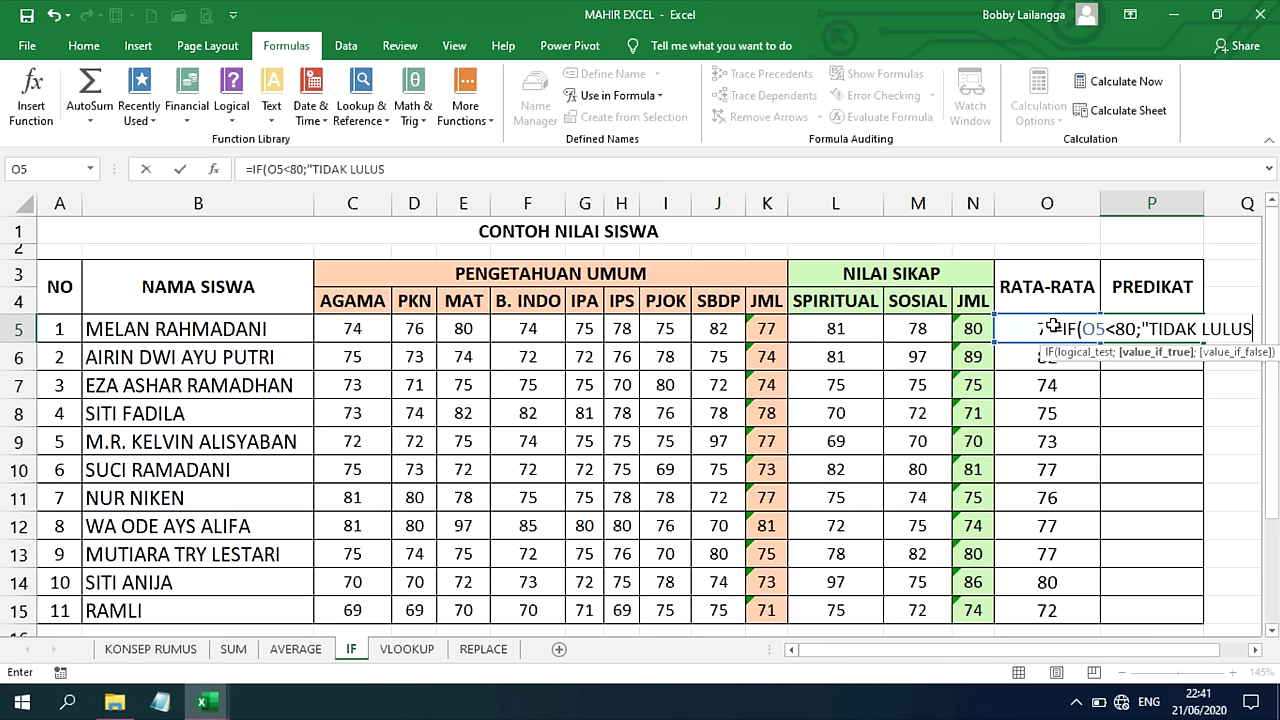
text(";)
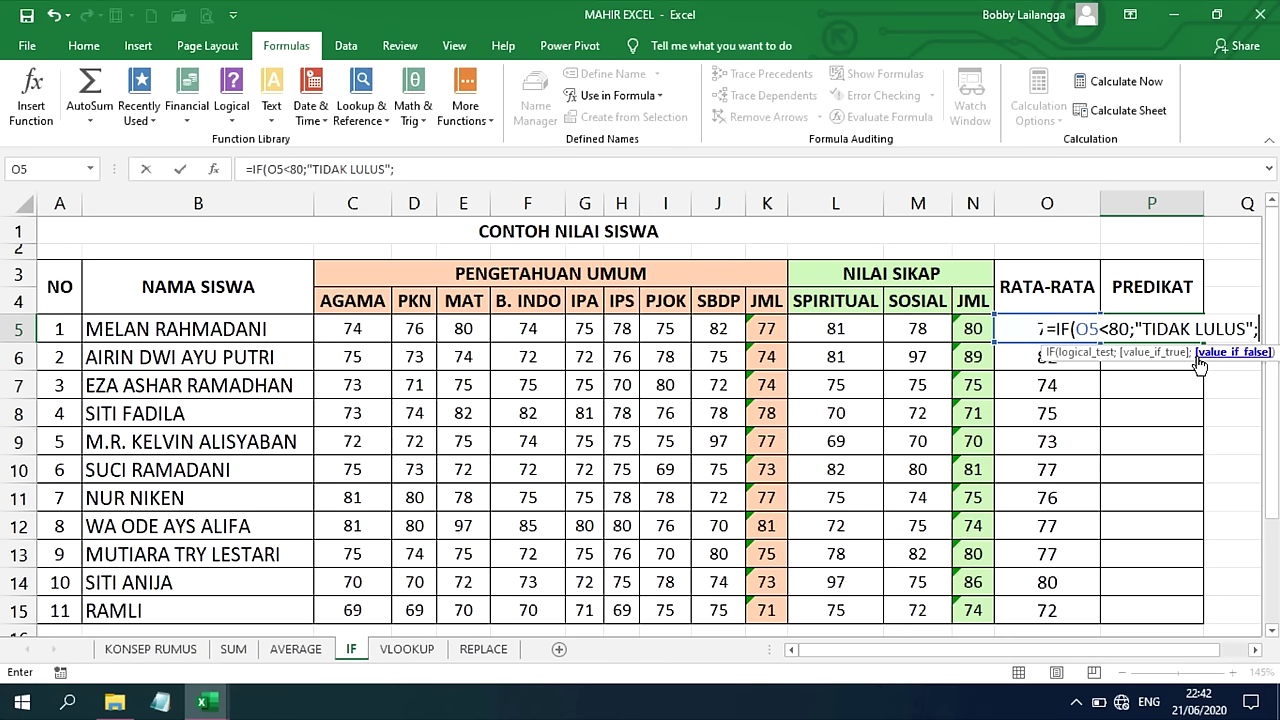
text(")
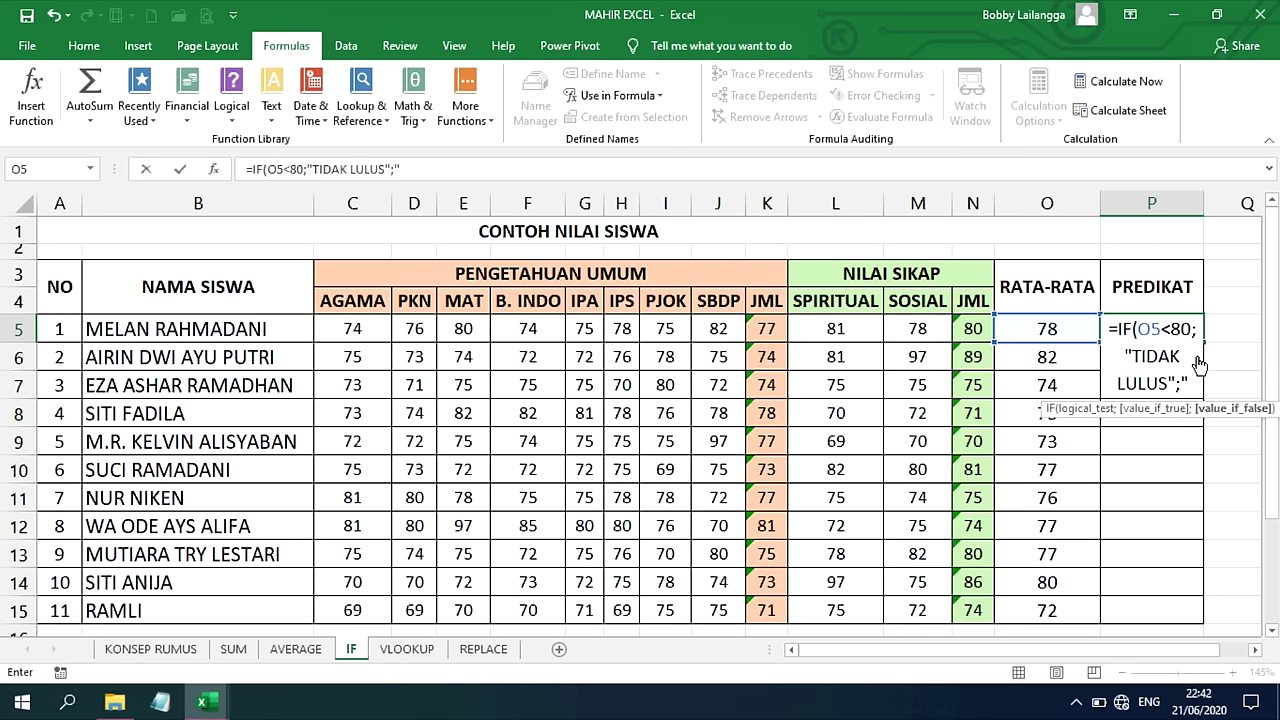
text(LULUS)
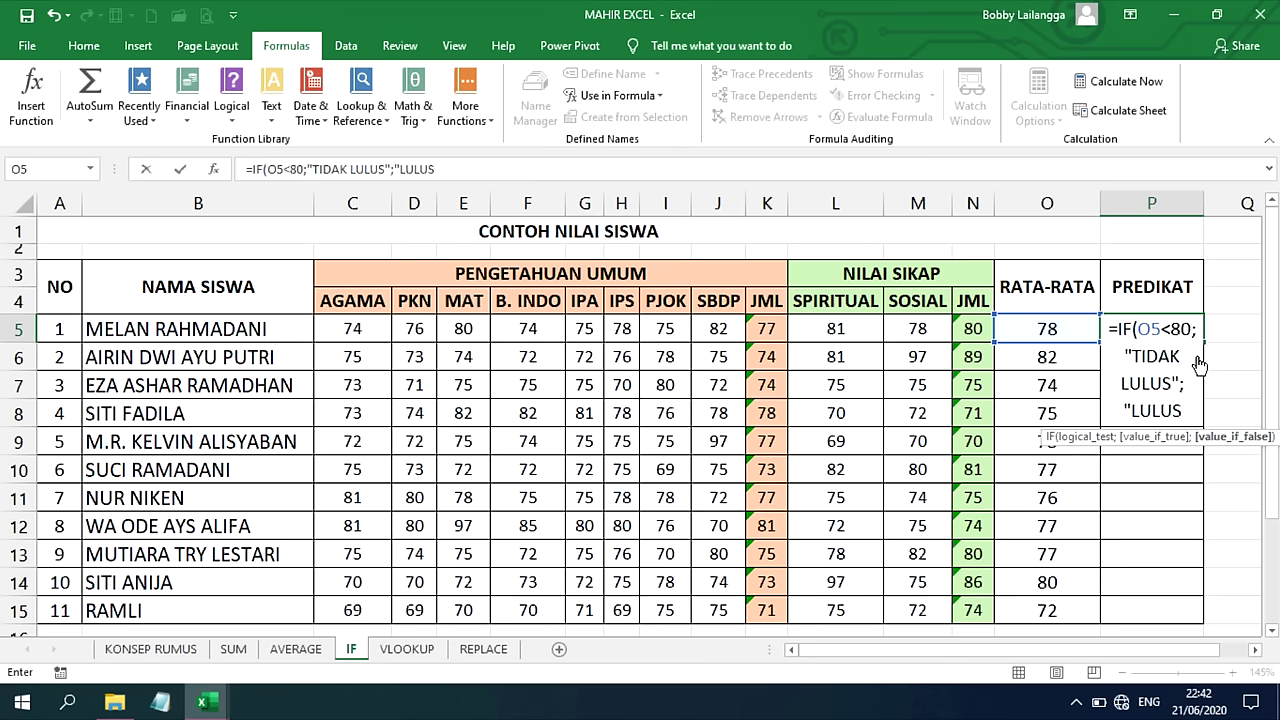
text(")
text())
key(Return)
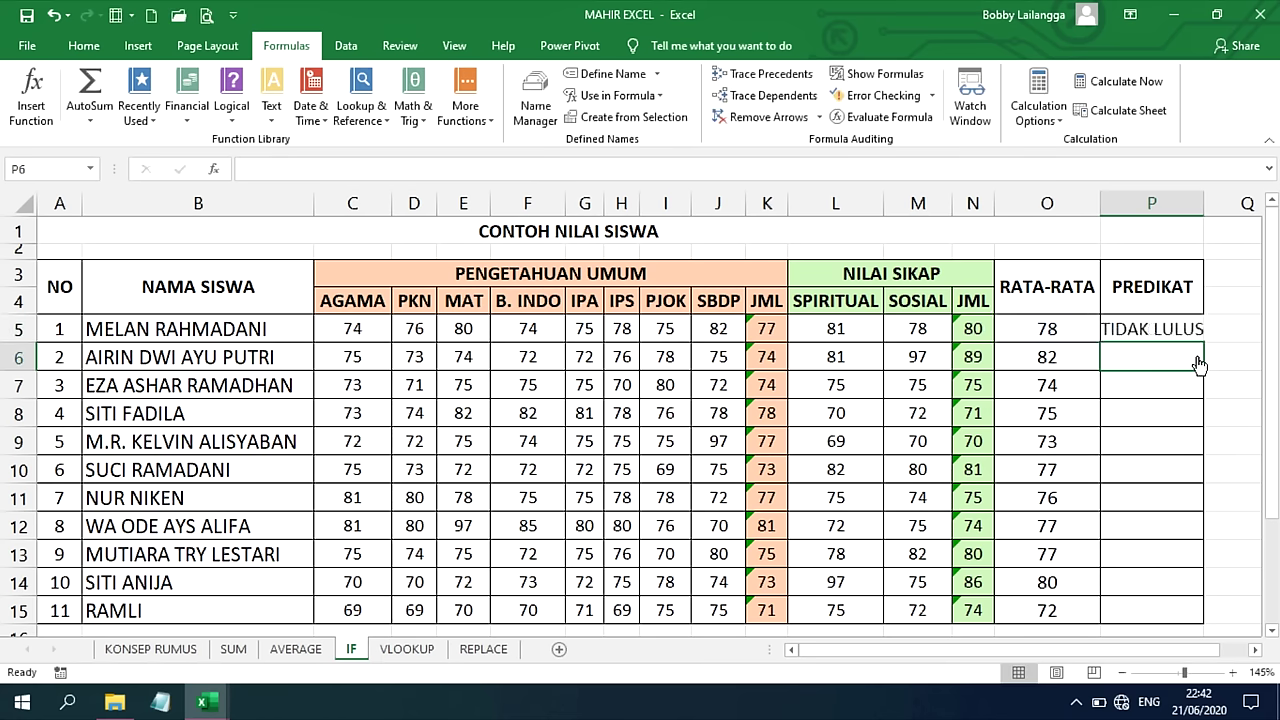
- Fill the predicate formula down to P15 and check row 6's LULUS against its average
click(1162, 329)
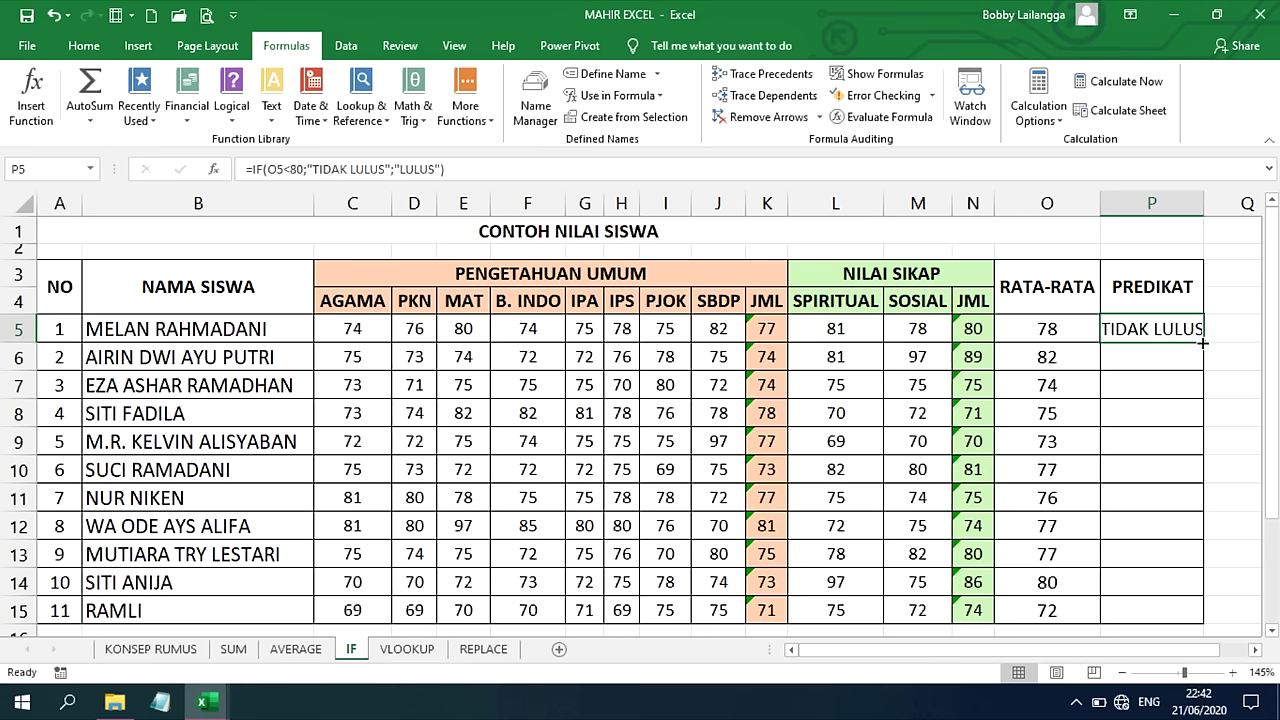
drag(1203, 342, 1215, 616)
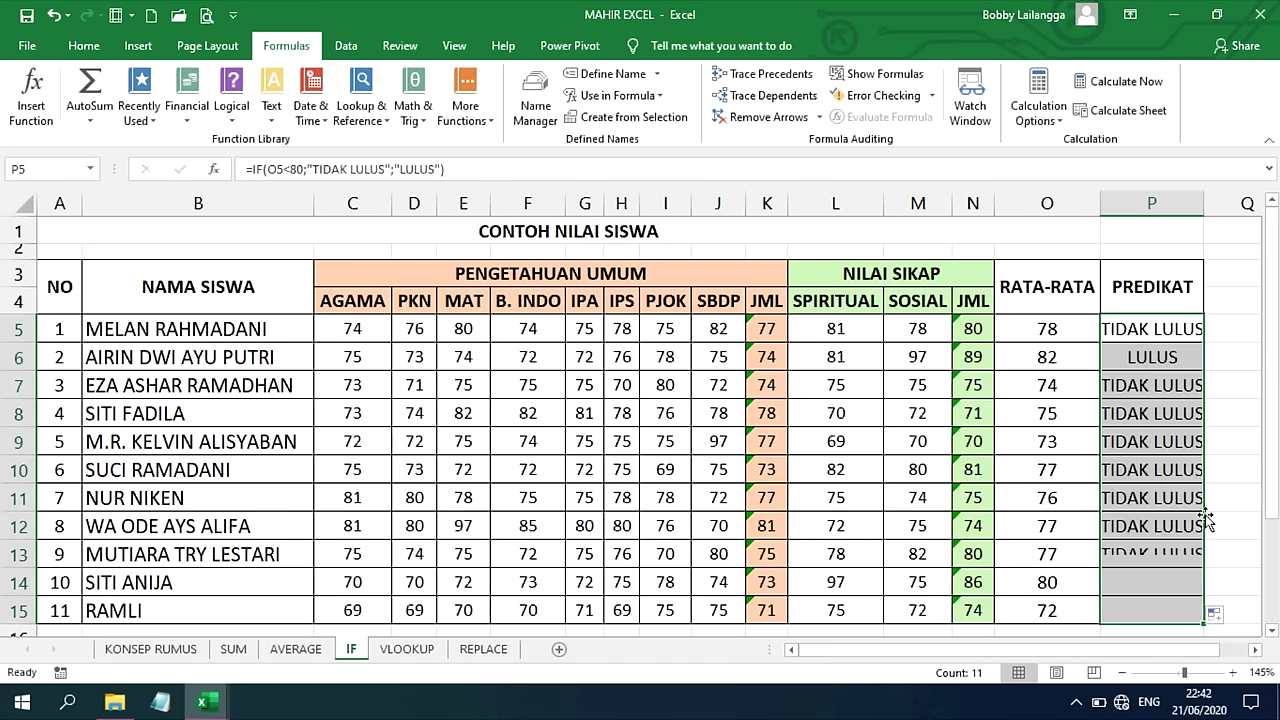
click(1166, 350)
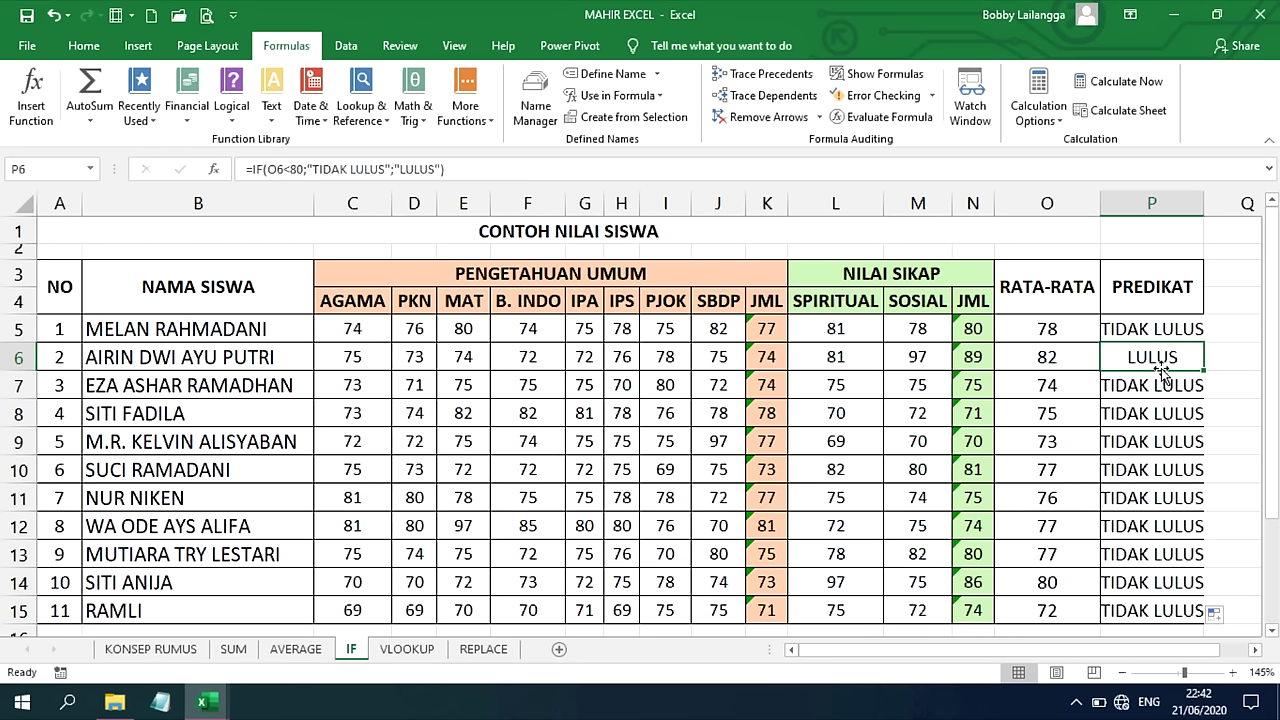
click(1012, 362)
click(1141, 362)
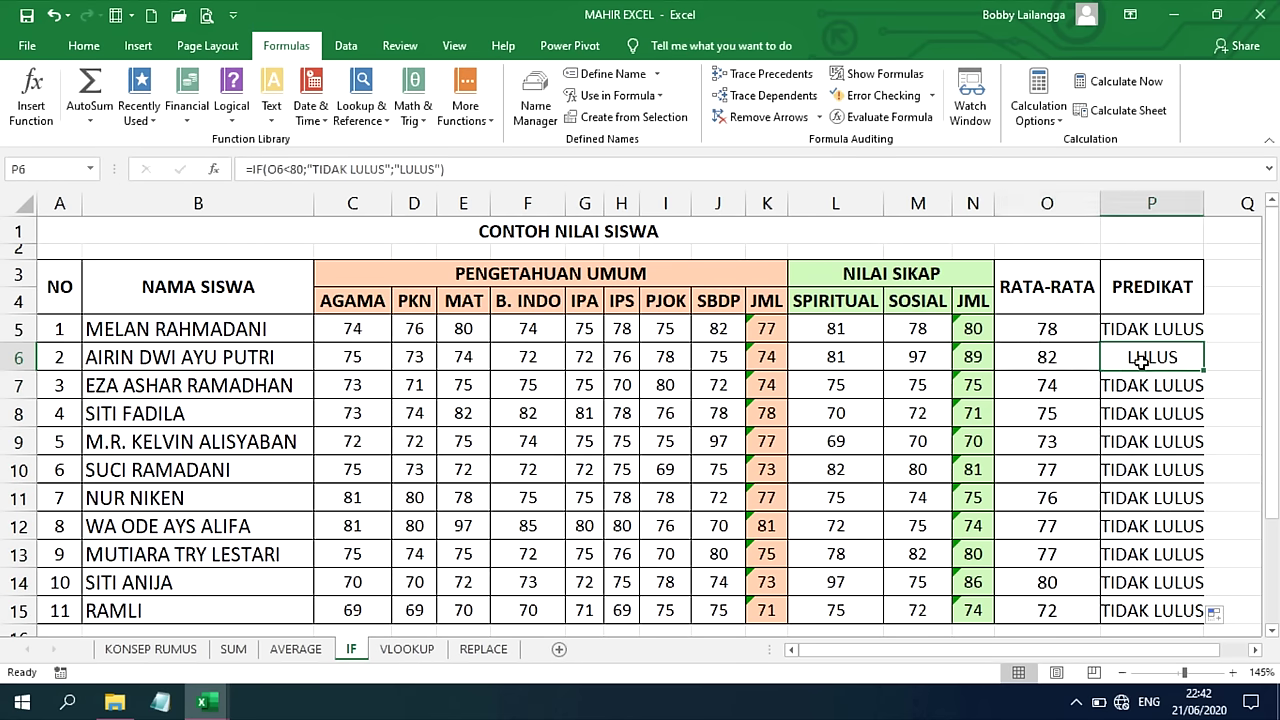
click(1052, 360)
click(1128, 359)
click(405, 651)
- Start a VLOOKUP formula in E16 beside NAMA on the VLOOKUP sheet
click(607, 528)
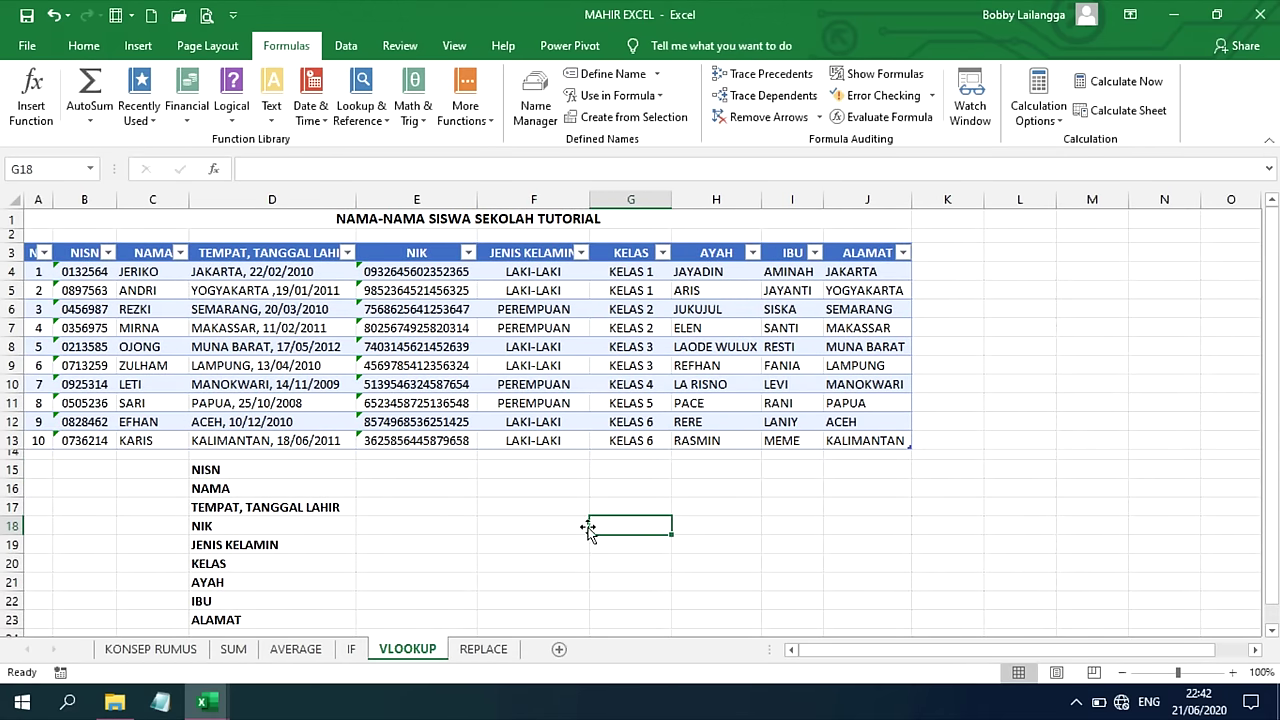
click(397, 470)
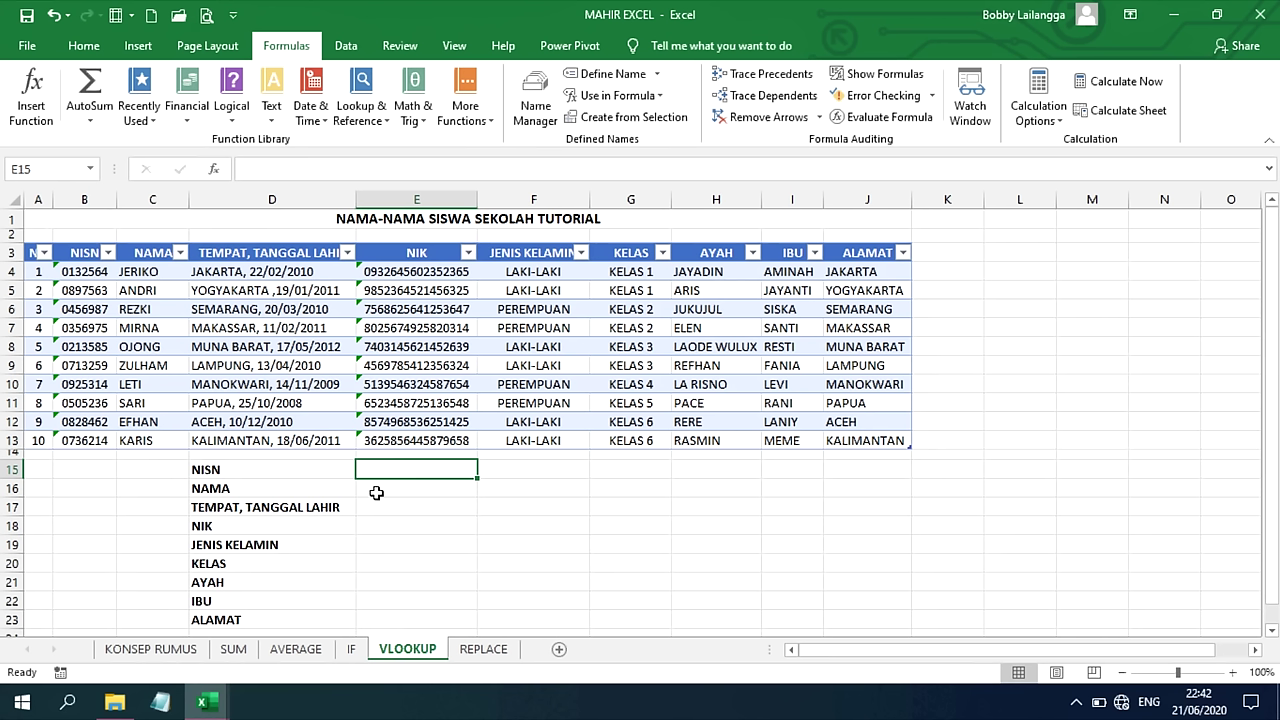
click(400, 622)
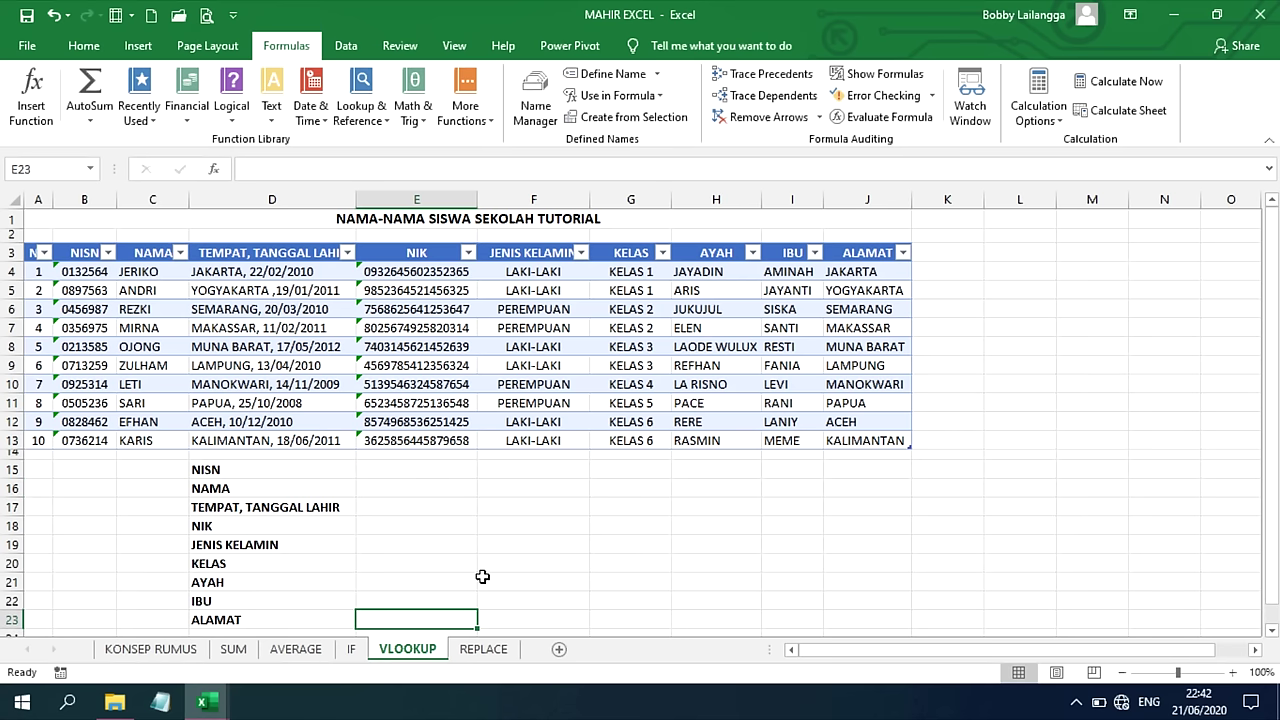
click(410, 487)
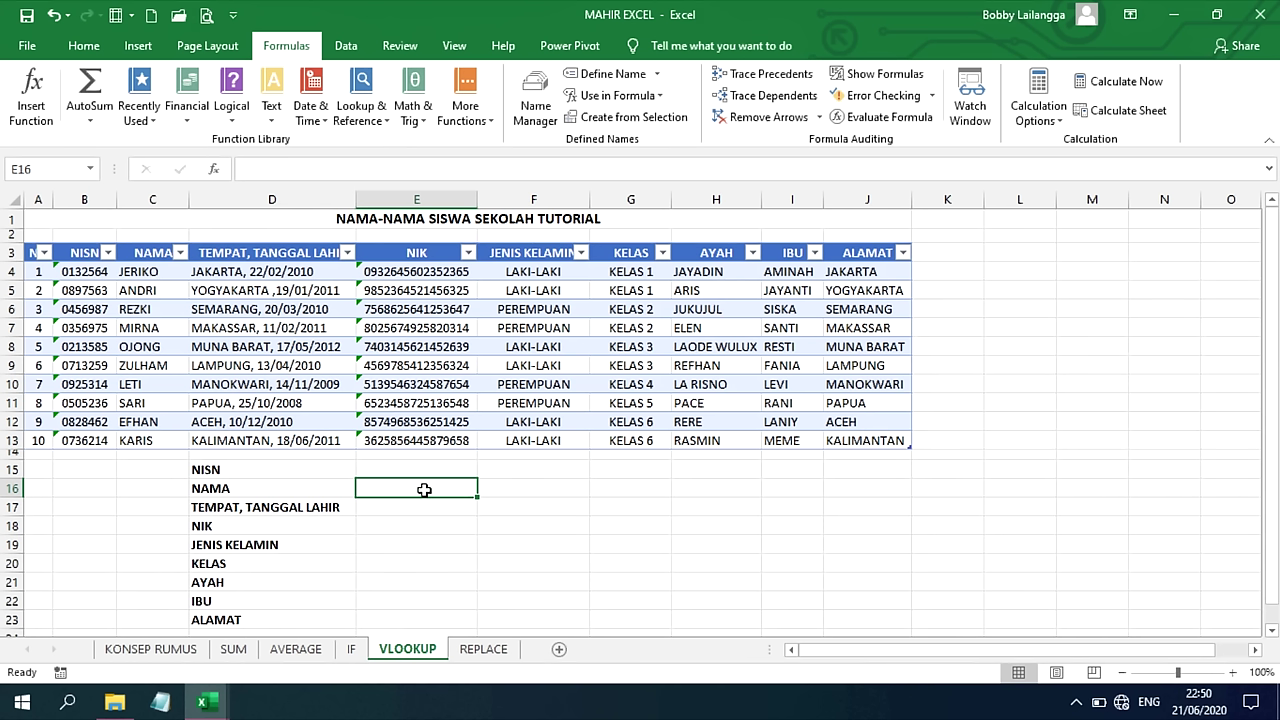
text(=)
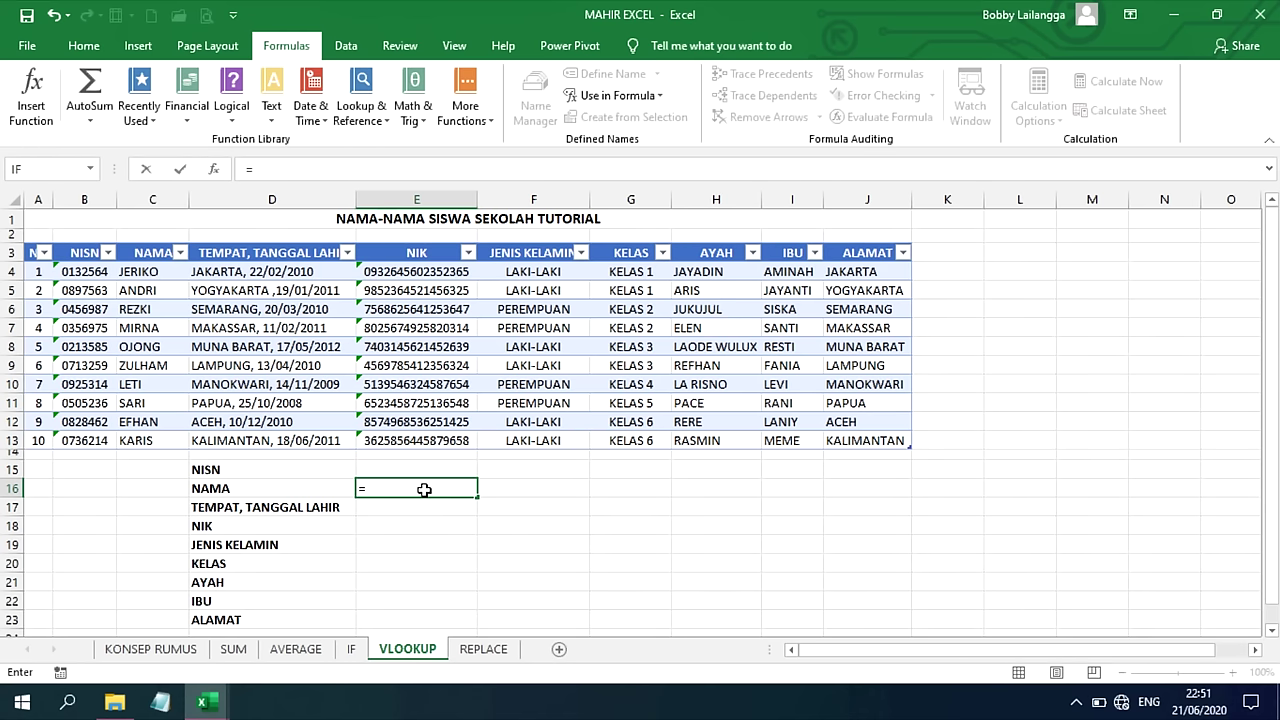
text(VLOOKUP()
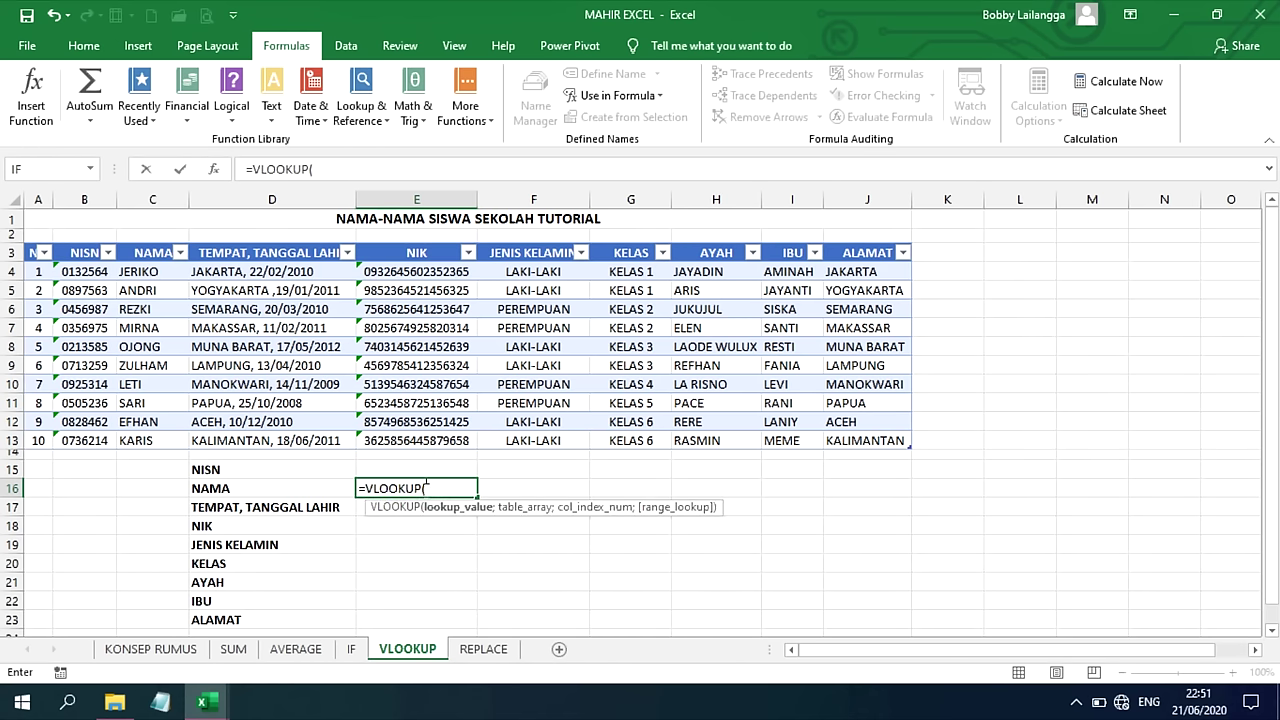
- Give the E16 VLOOKUP the lookup value $E$15 and table range $B$4:$J$13
click(425, 469)
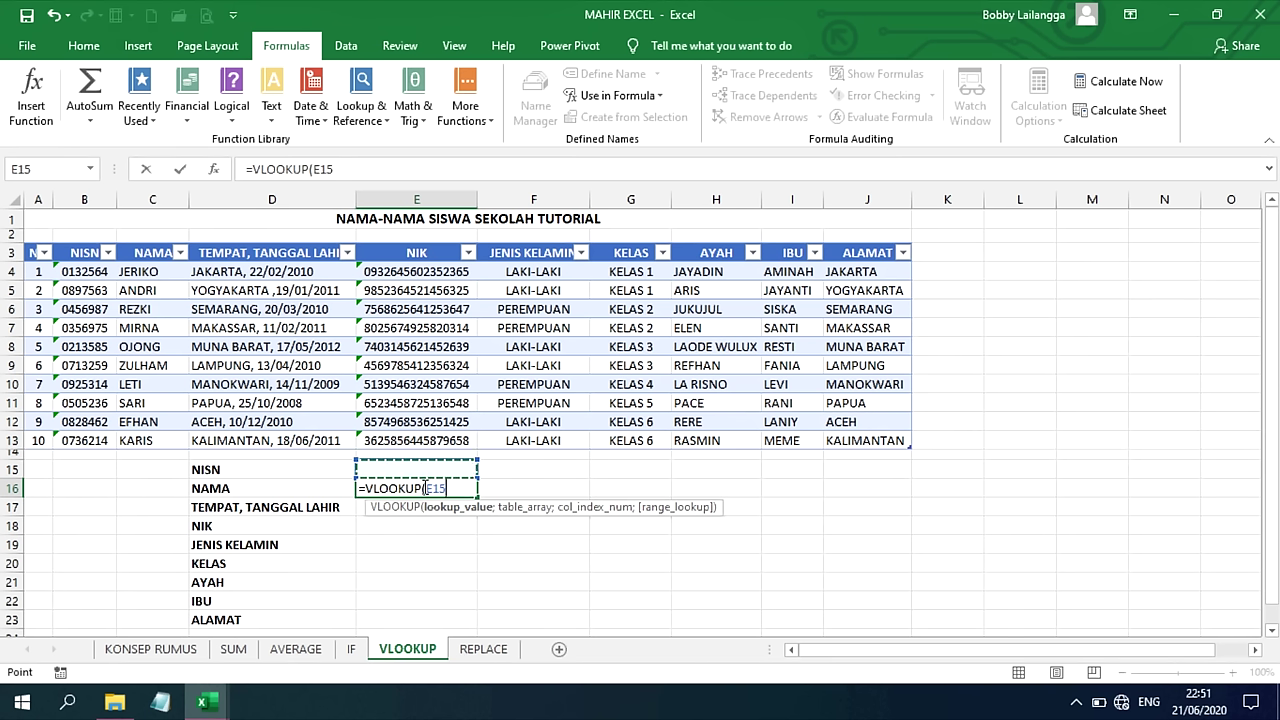
click(426, 488)
text($)
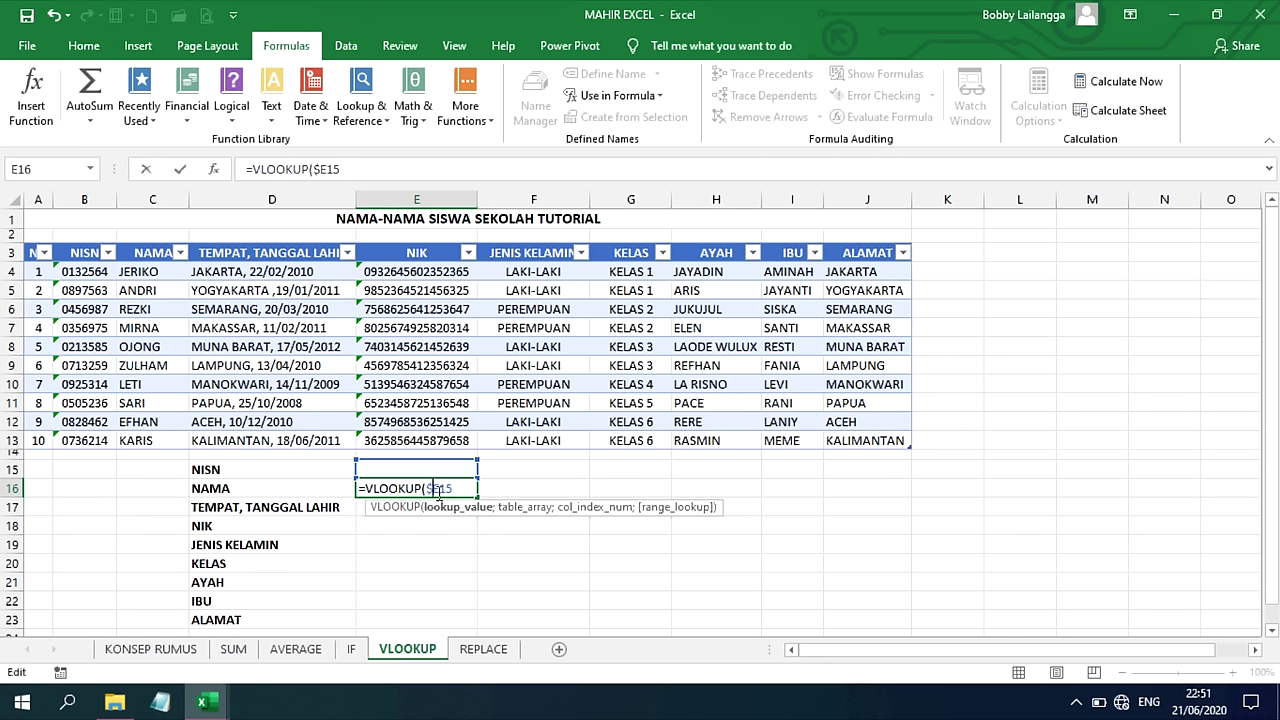
click(446, 488)
text($)
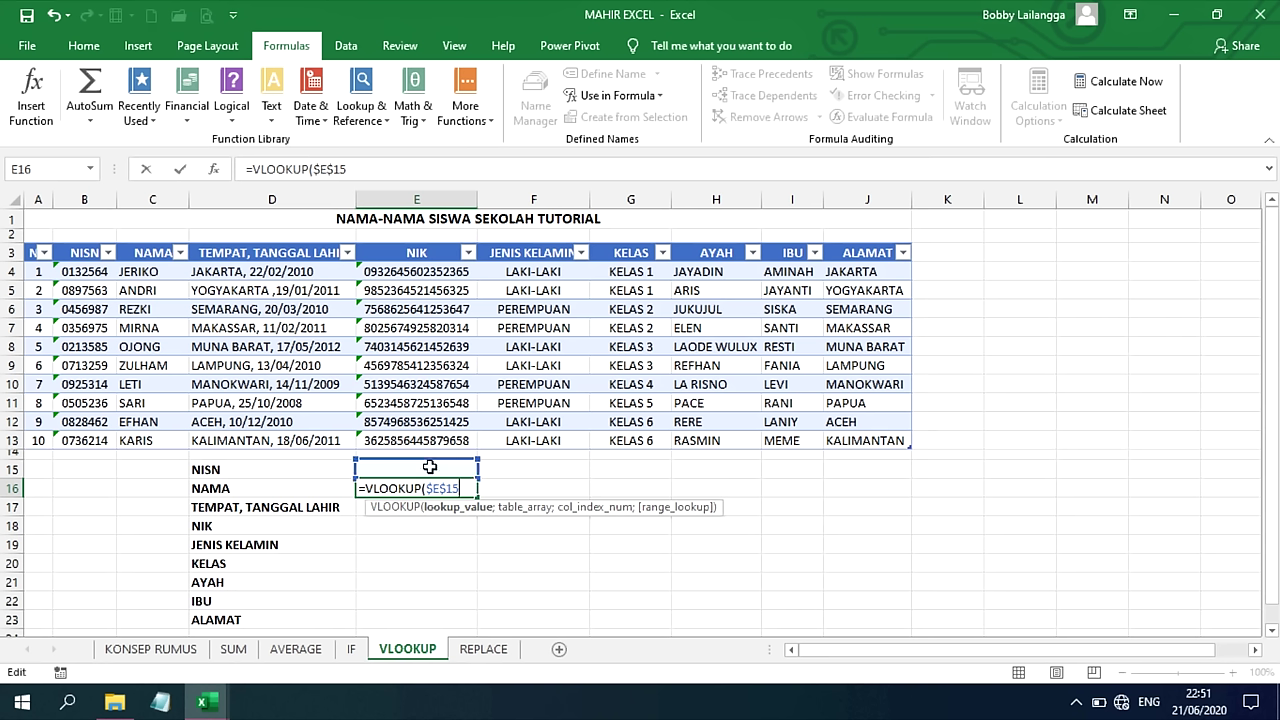
text(;)
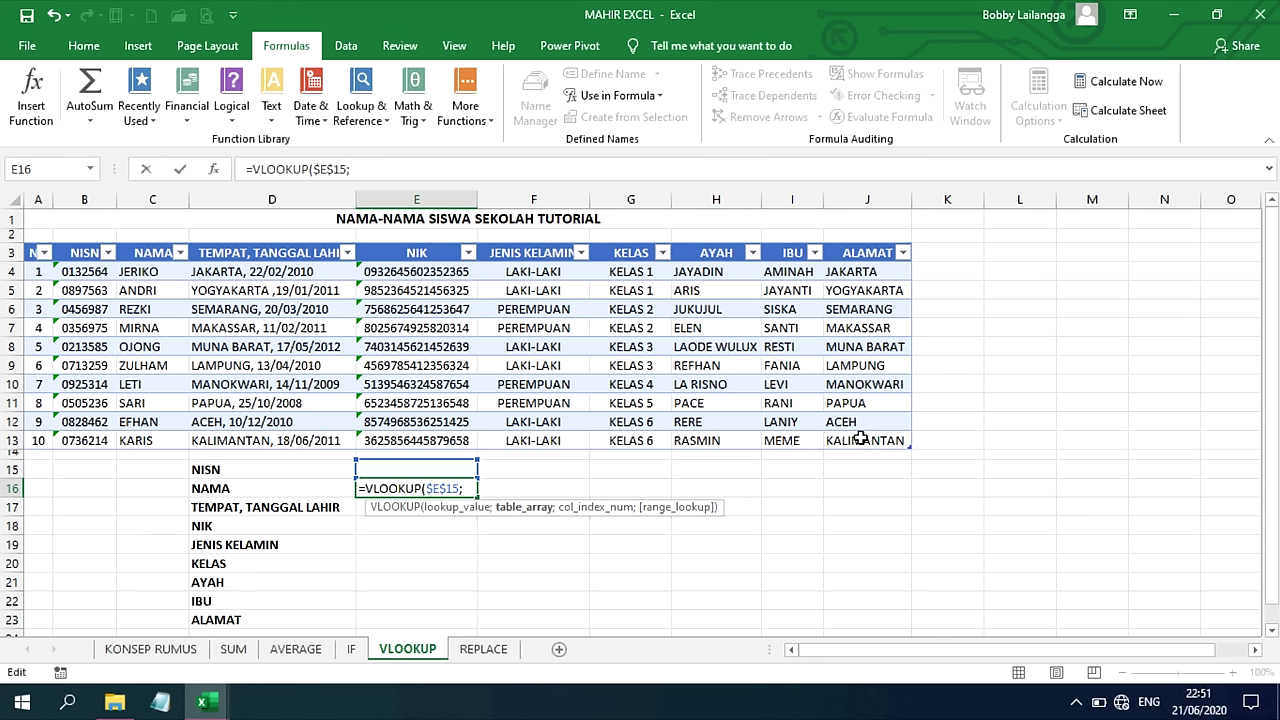
text($)
text(B)
text($)
text(4:)
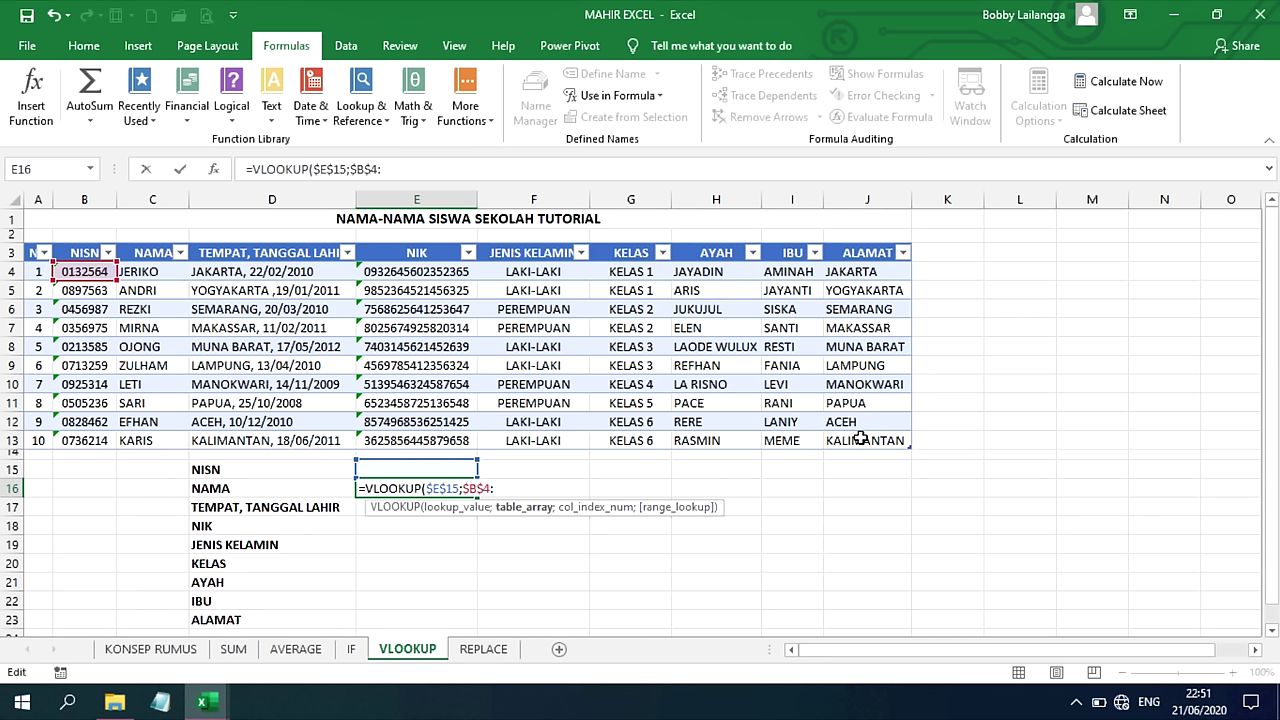
text($)
key(BackSpace)
text(13)
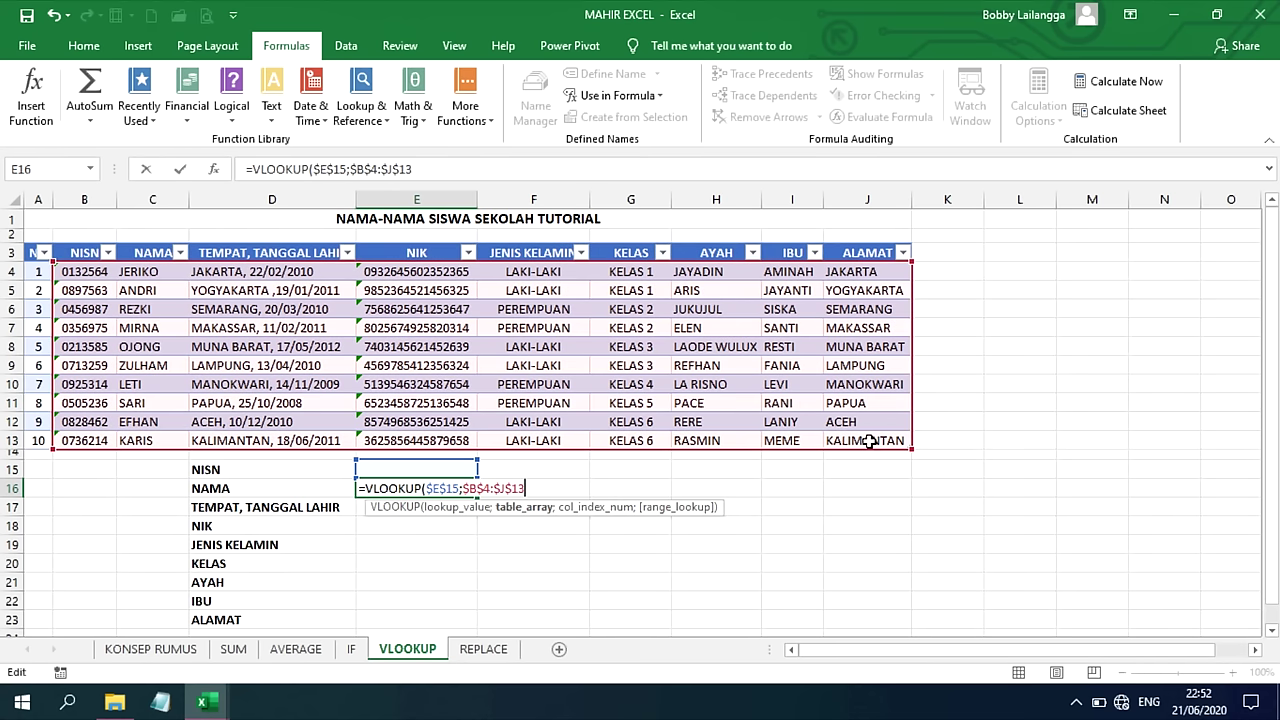
text(;2)
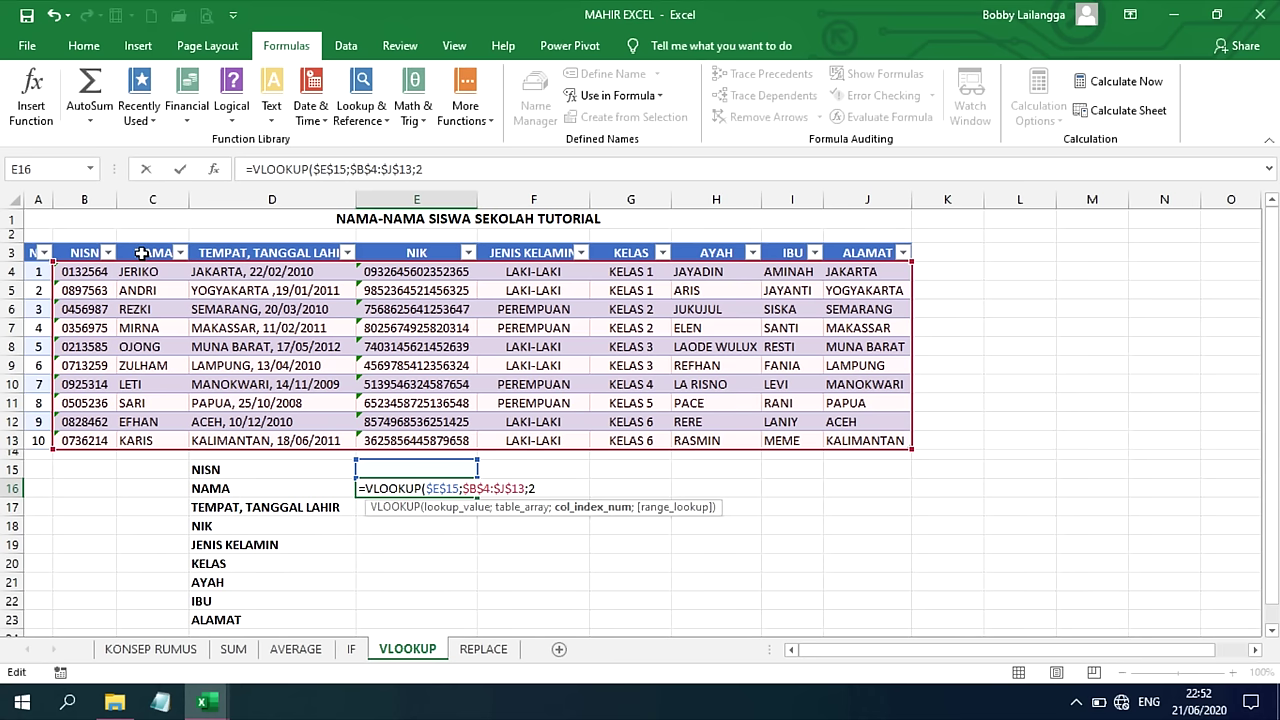
- Choose FALSE exact match and commit the VLOOKUP formula in E16
text(;)
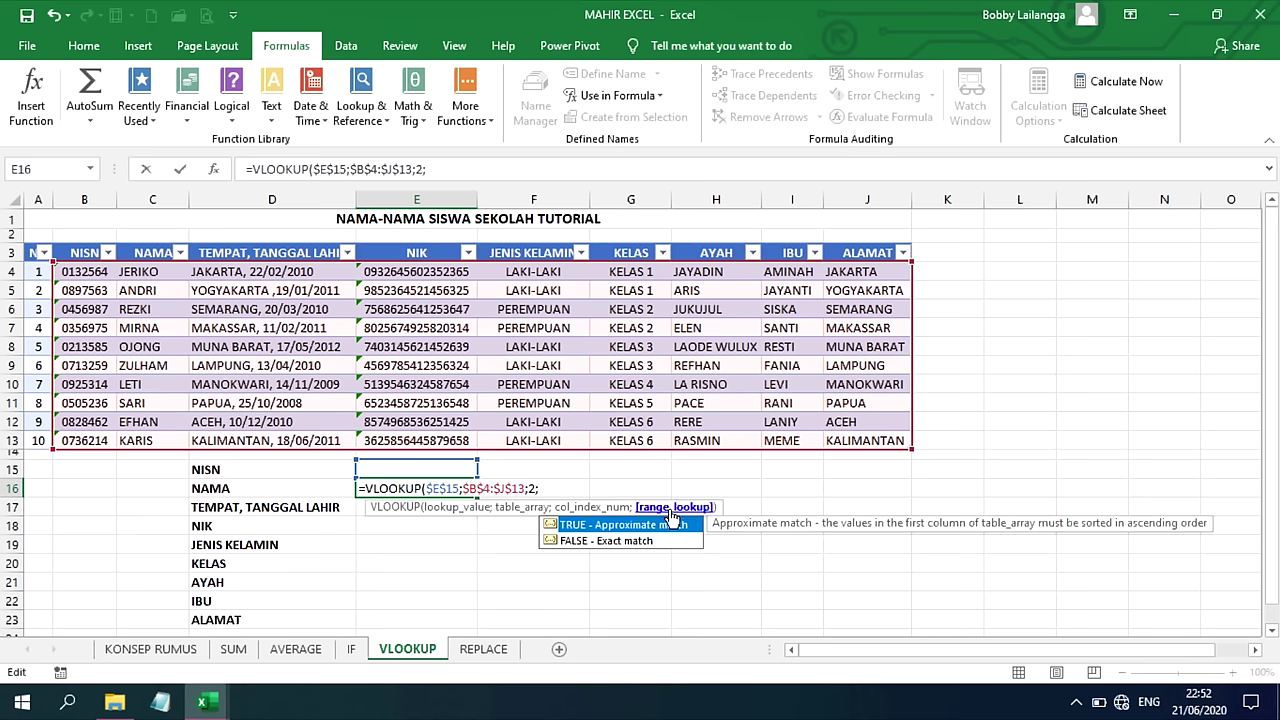
click(586, 545)
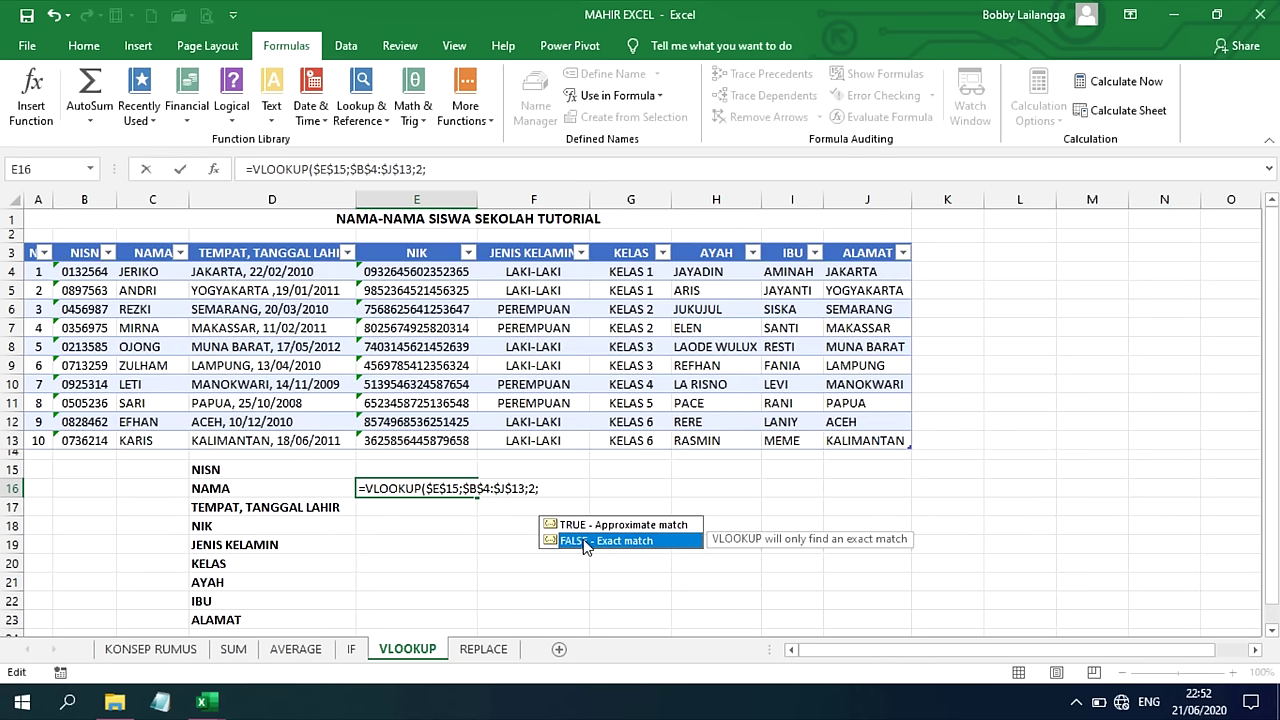
key(Return)
click(458, 491)
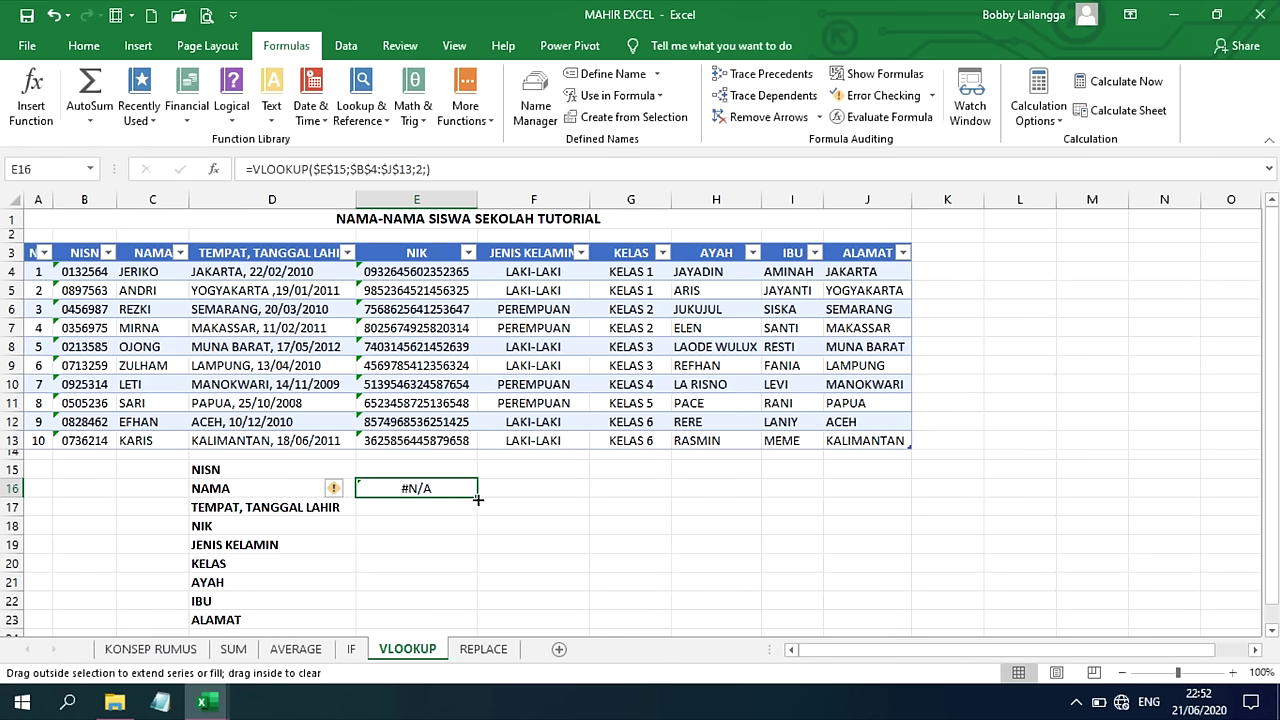
- Copy the E16 lookup down to E23 and set E17's column index to 3
drag(477, 500, 480, 627)
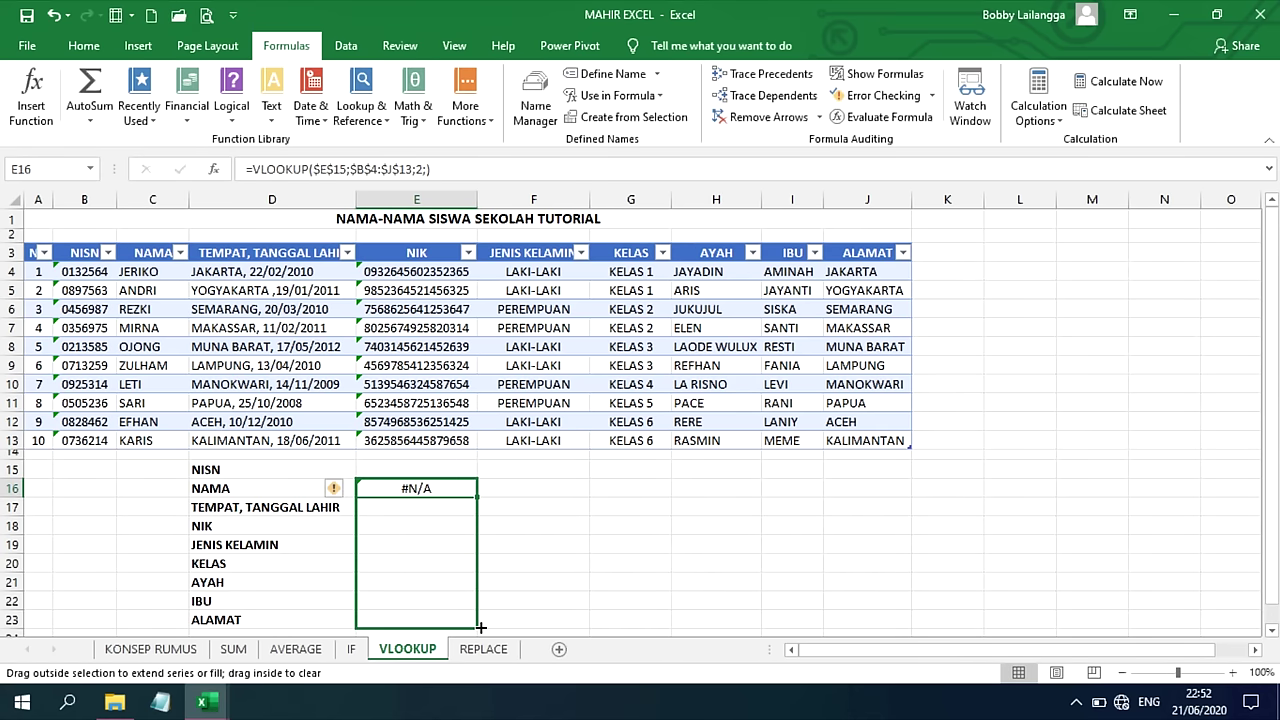
click(440, 511)
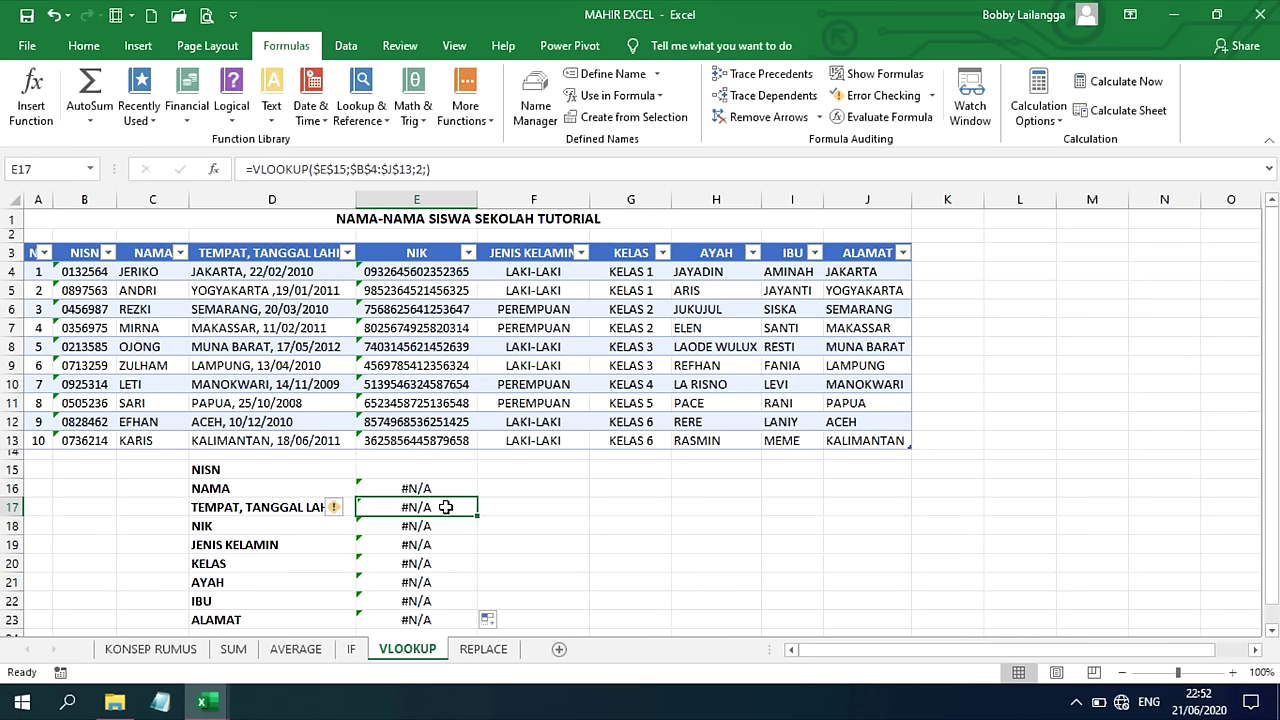
double_click(440, 511)
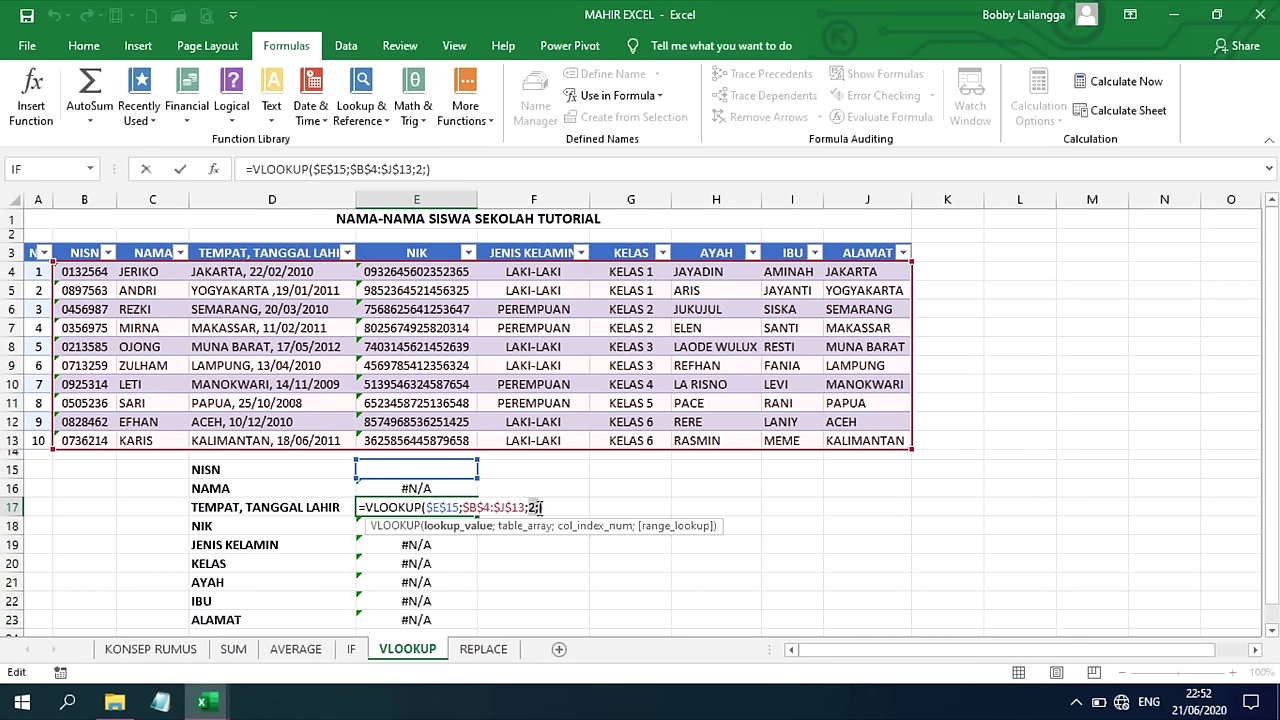
double_click(533, 507)
text(3)
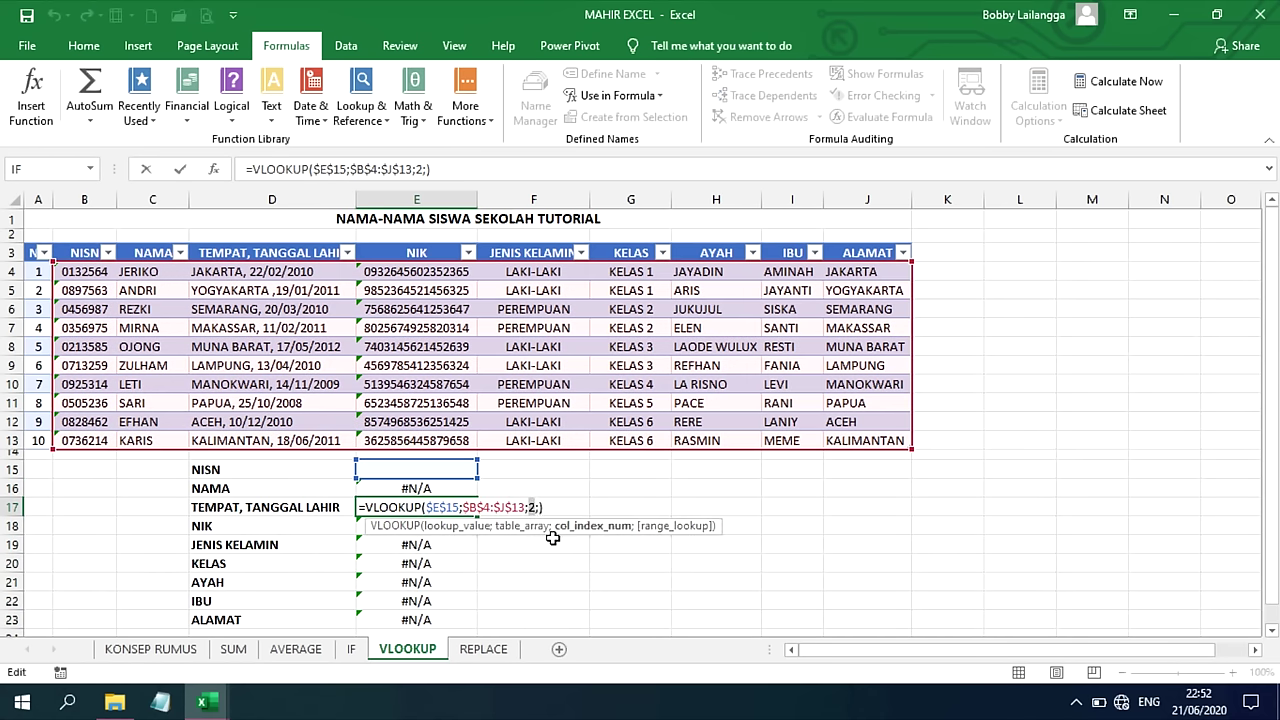
key(Return)
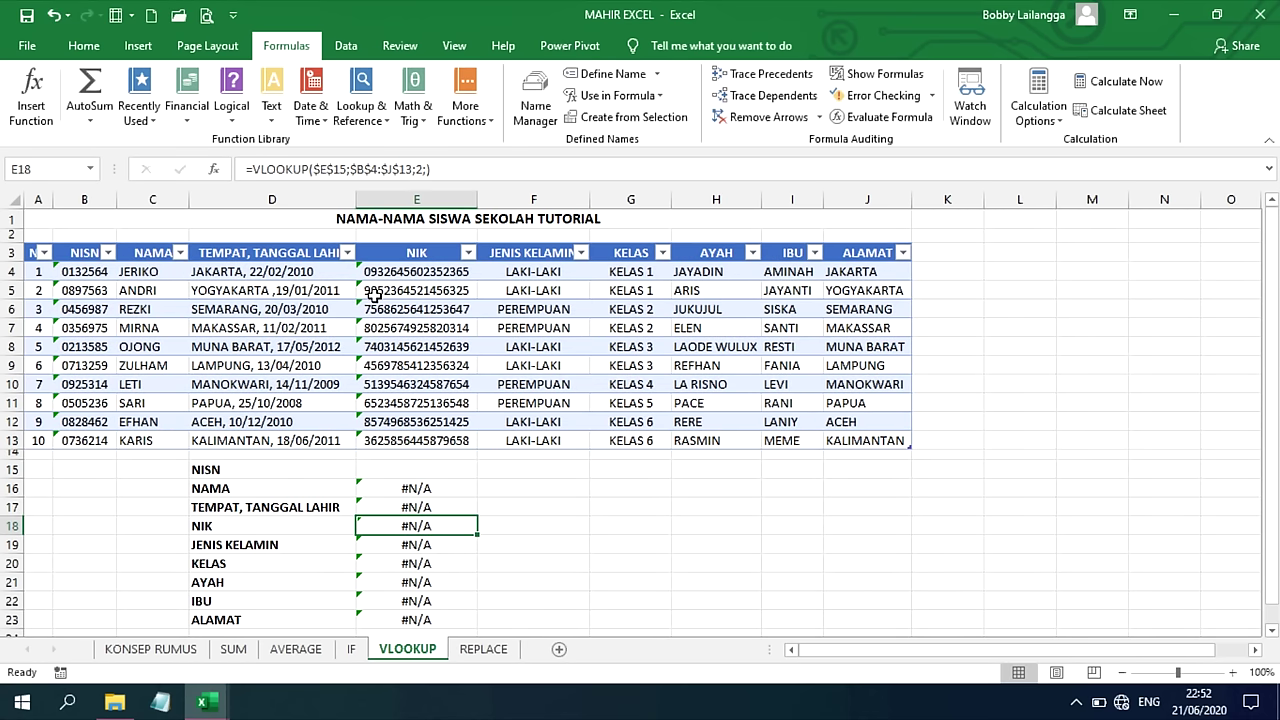
- Adjust the NIK lookup's column index and set JENIS KELAMIN to 5 and KELAS to 6
click(423, 168)
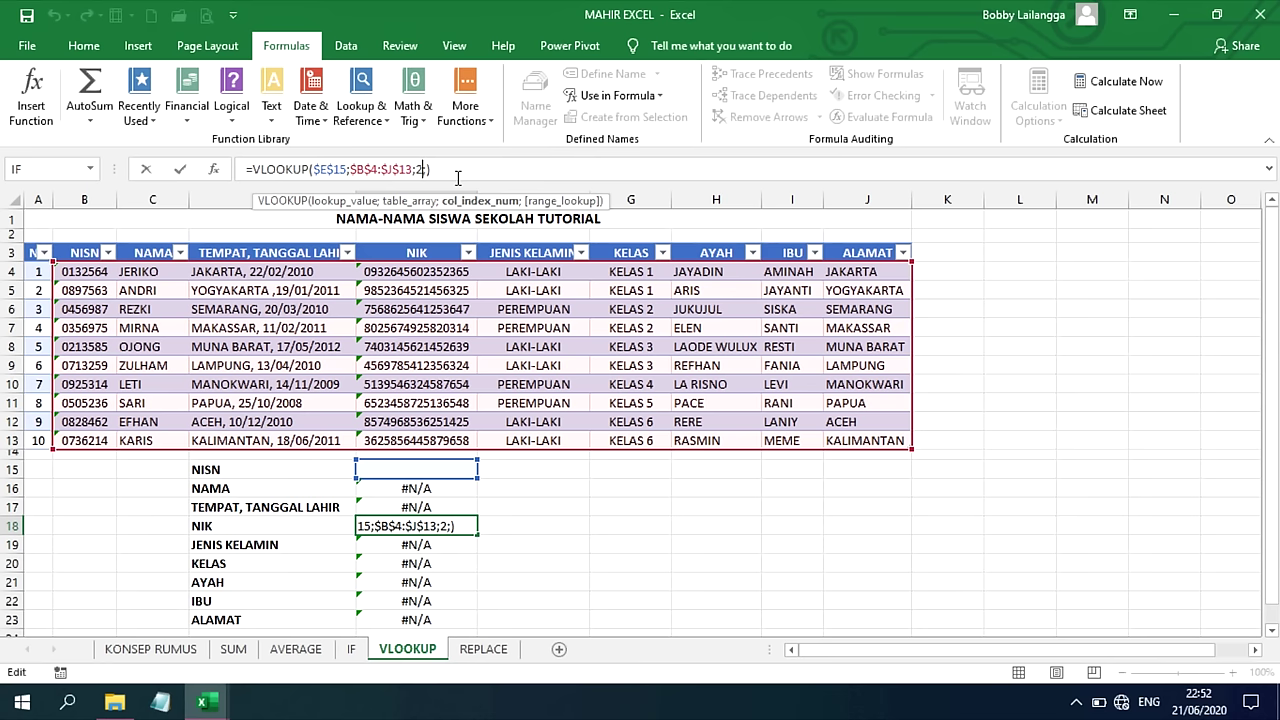
key(BackSpace)
key(Return)
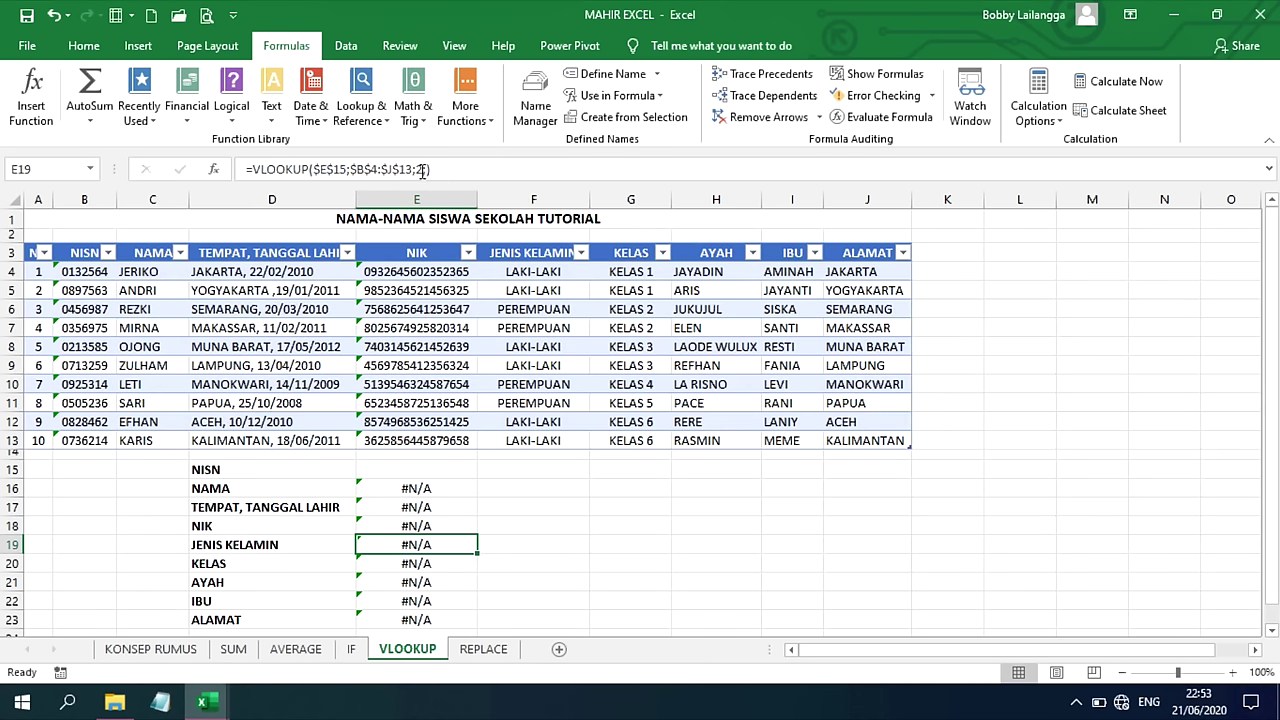
click(423, 168)
key(BackSpace)
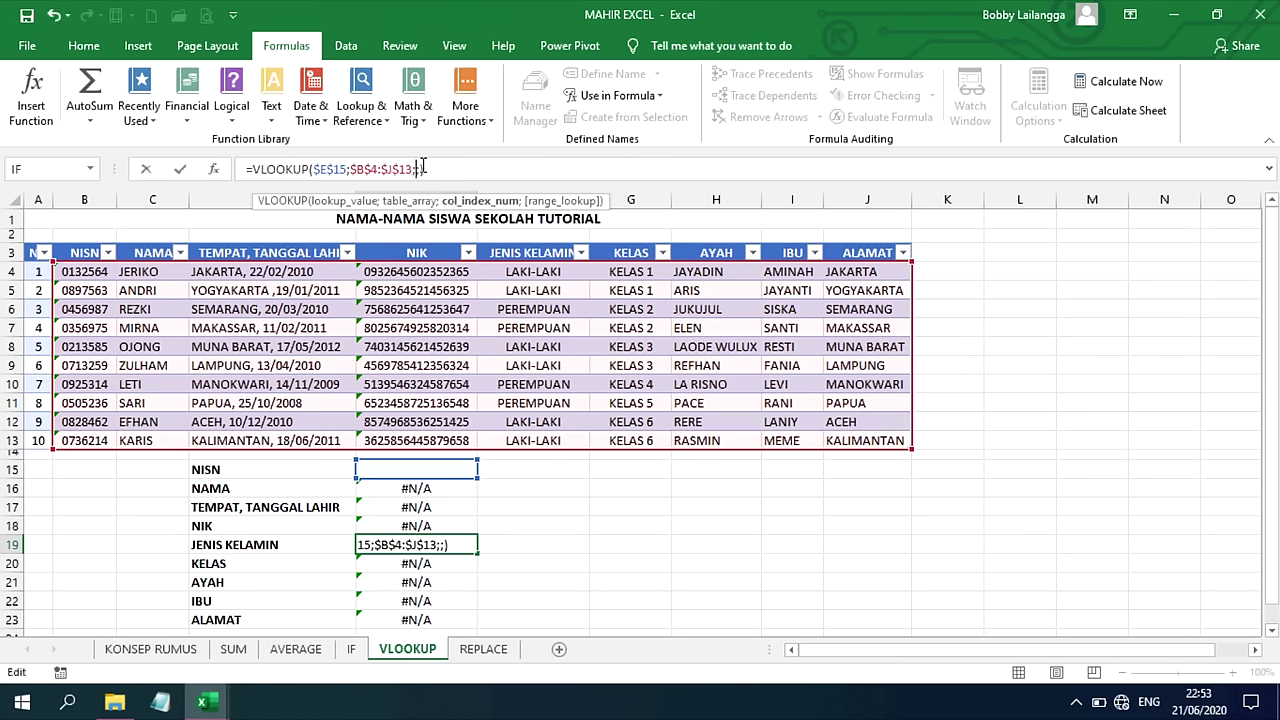
text(5)
key(Return)
click(423, 168)
key(BackSpace)
text(6)
key(Return)
- Set the AYAH, IBU and ALAMAT lookups to return columns 7, 8 and 9
click(423, 168)
key(BackSpace)
text(7)
key(Return)
click(423, 168)
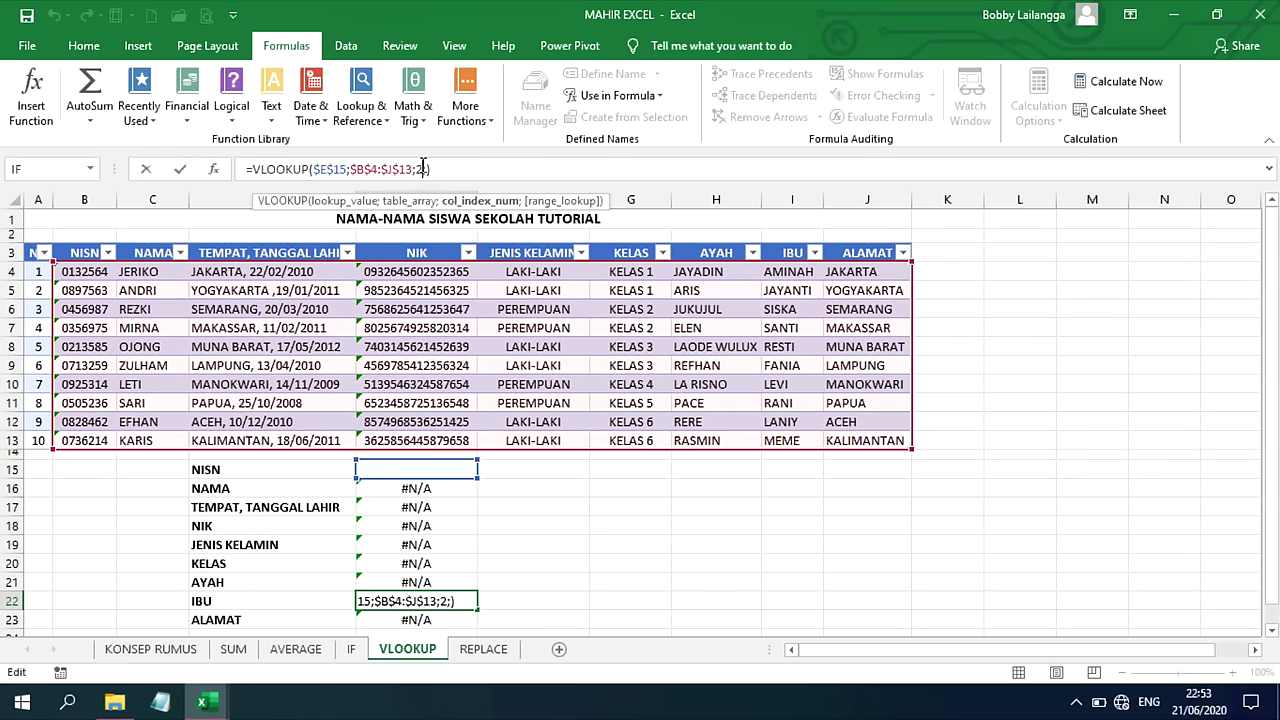
key(BackSpace)
text(8)
key(Return)
click(423, 168)
key(BackSpace)
text(9;))
key(Return)
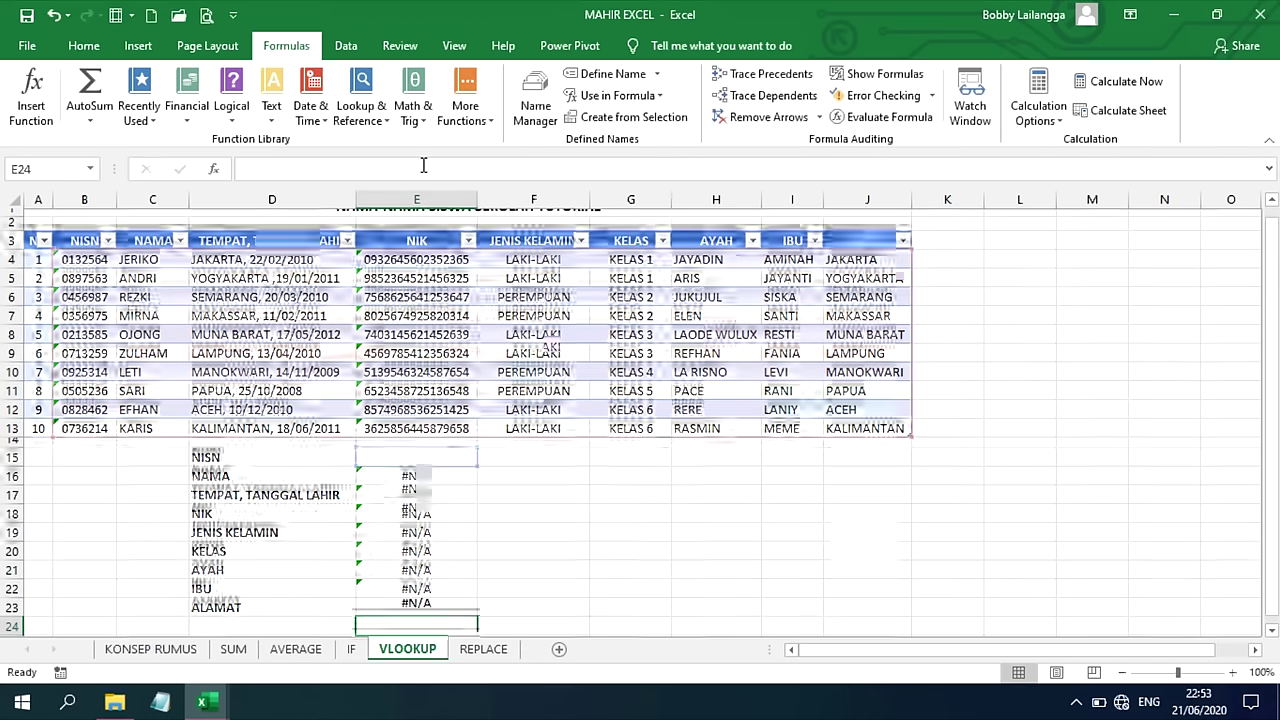
click(428, 442)
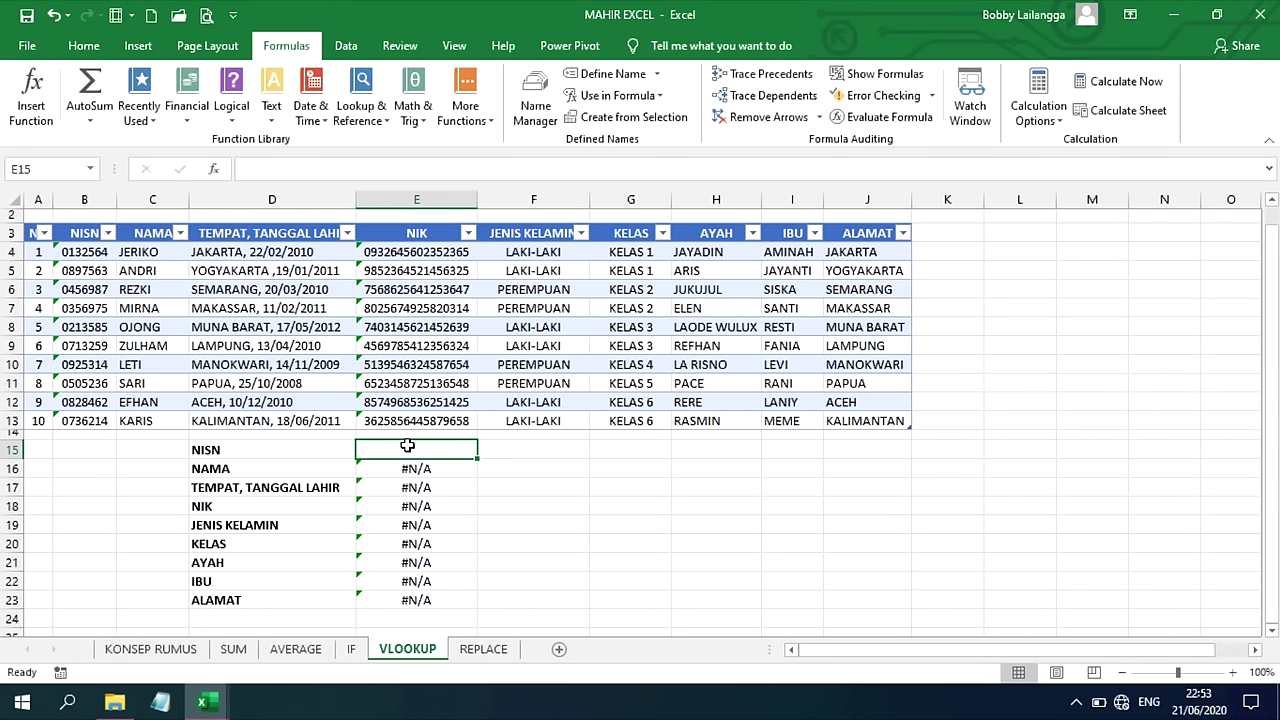
- Enter a NISN from the table into E15 so the lookup fills in
key(Return)
click(100, 384)
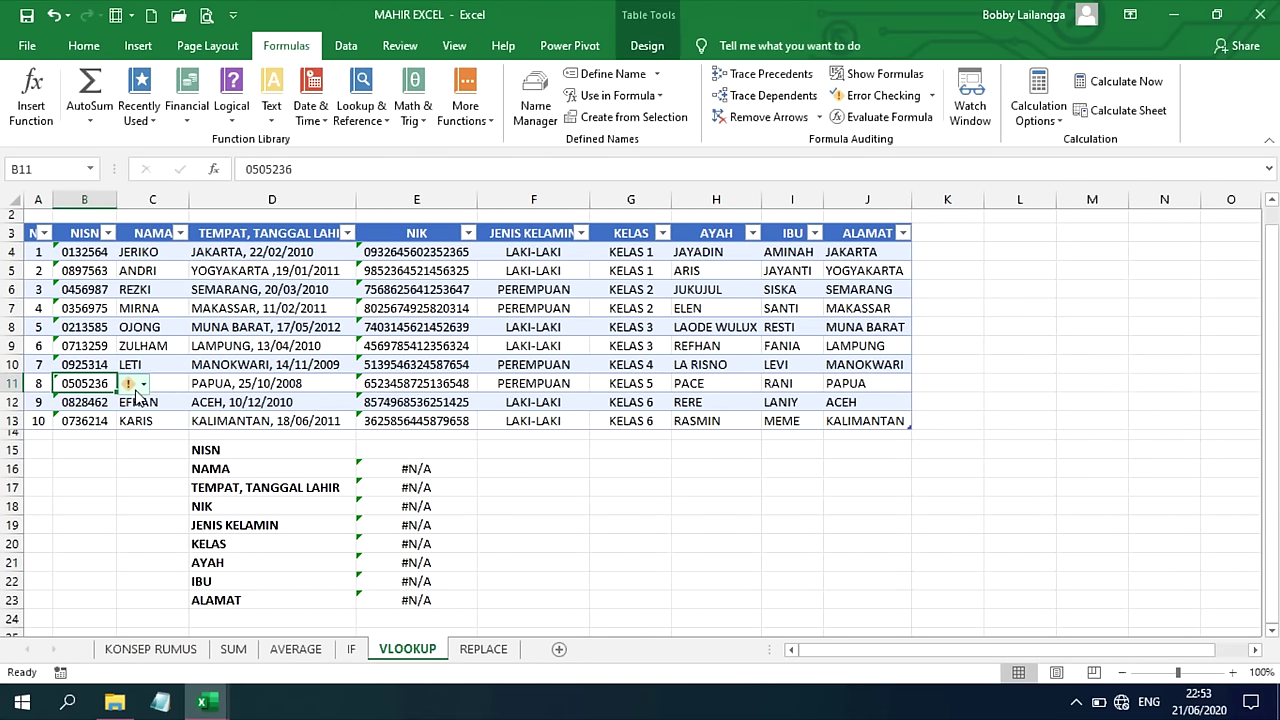
click(441, 452)
text(0505236)
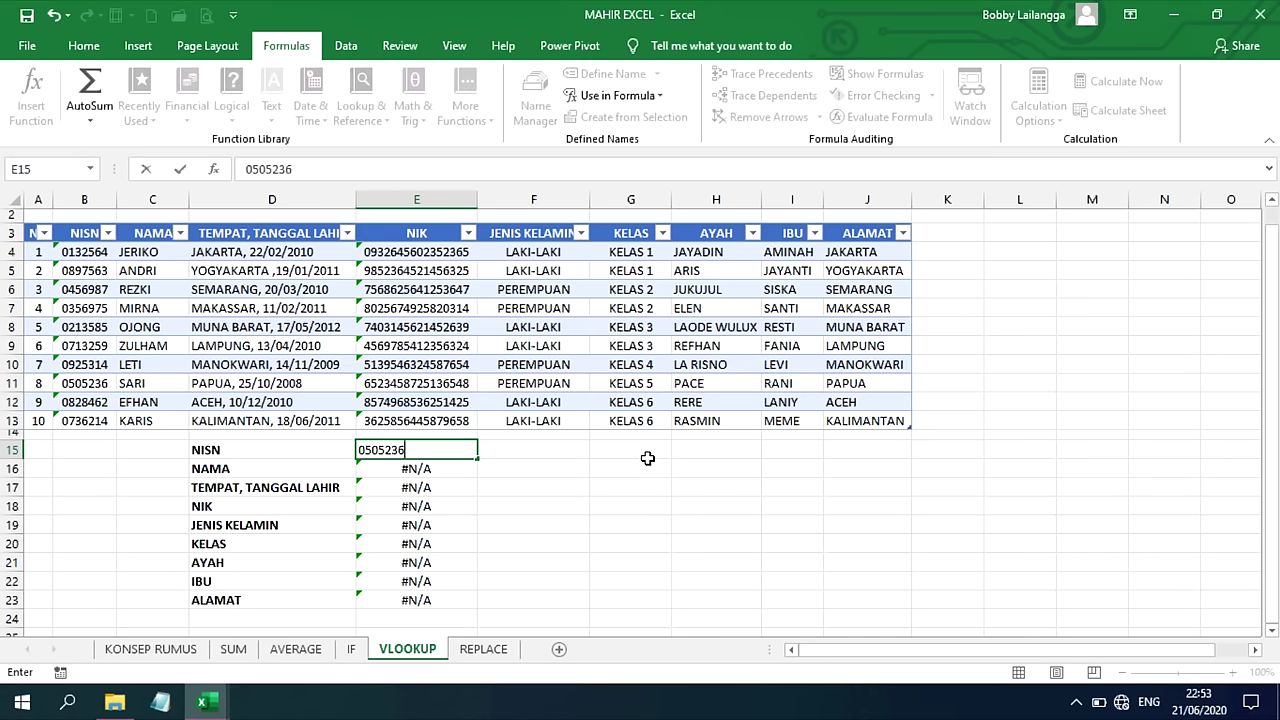
key(Return)
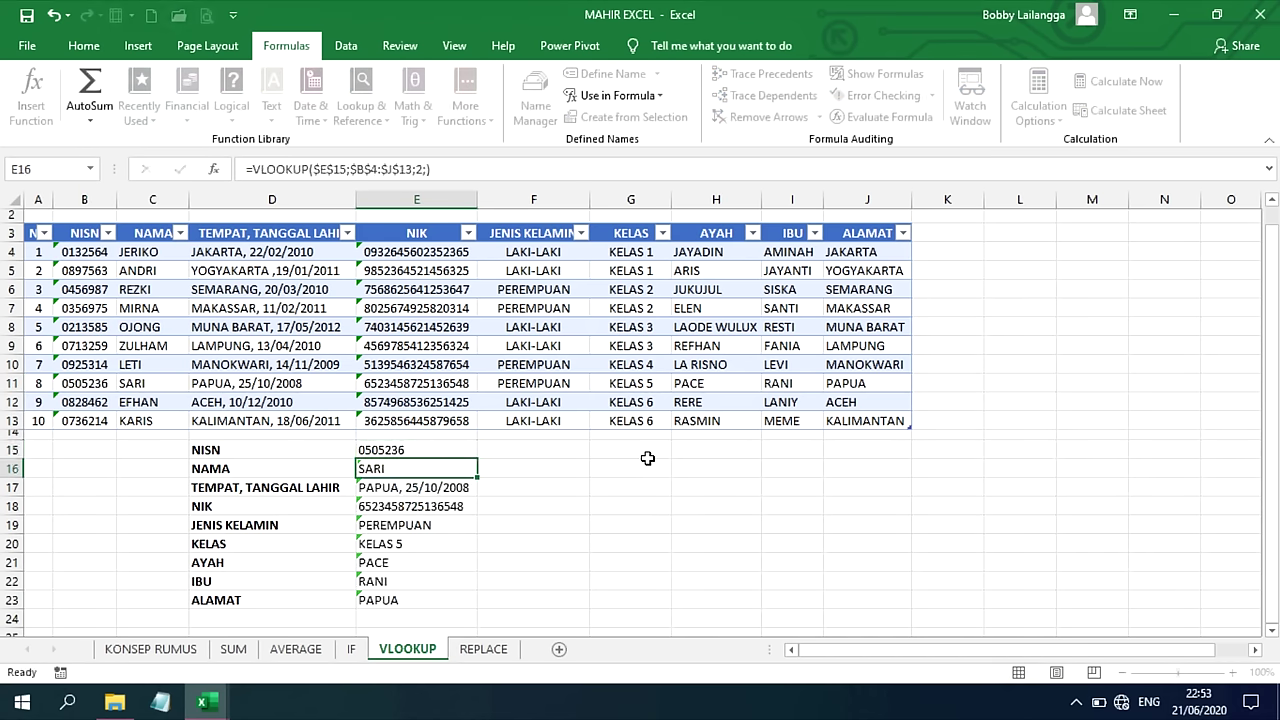
- Compare the looked-up NAMA through ALAMAT results with the matching table row 11 values
click(381, 562)
key(ctrl+Up)
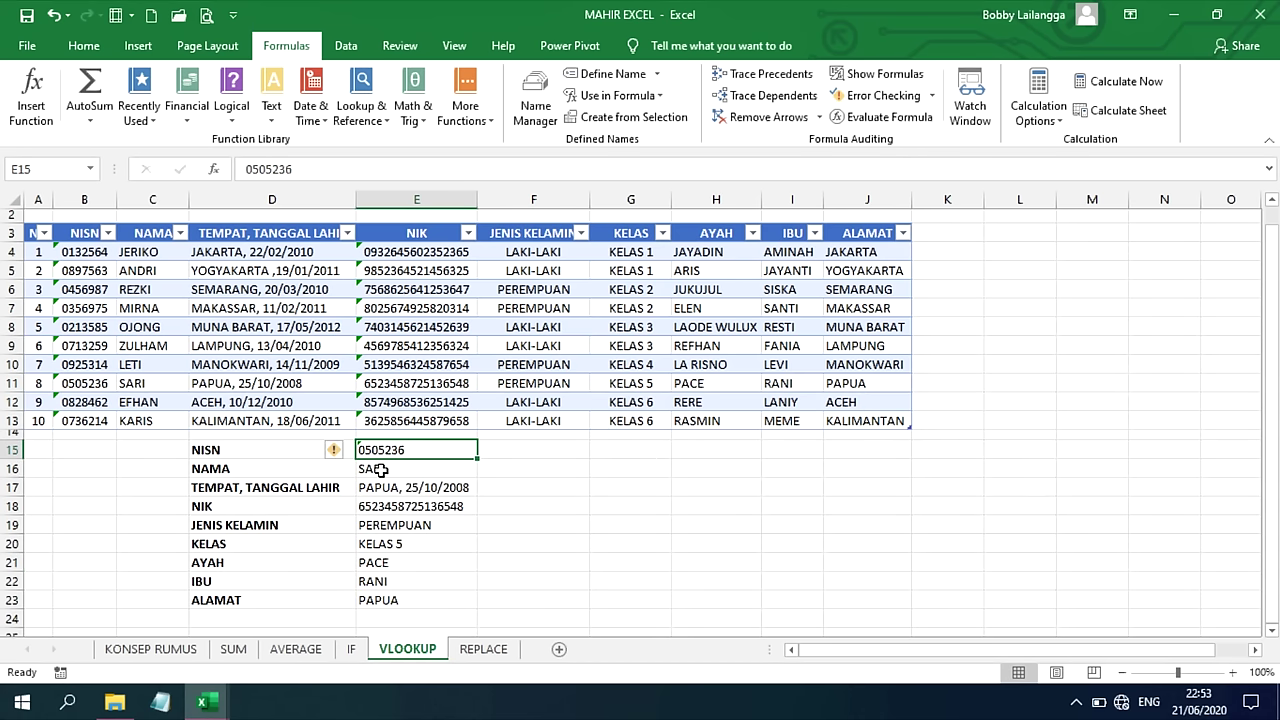
click(390, 565)
click(402, 472)
click(134, 388)
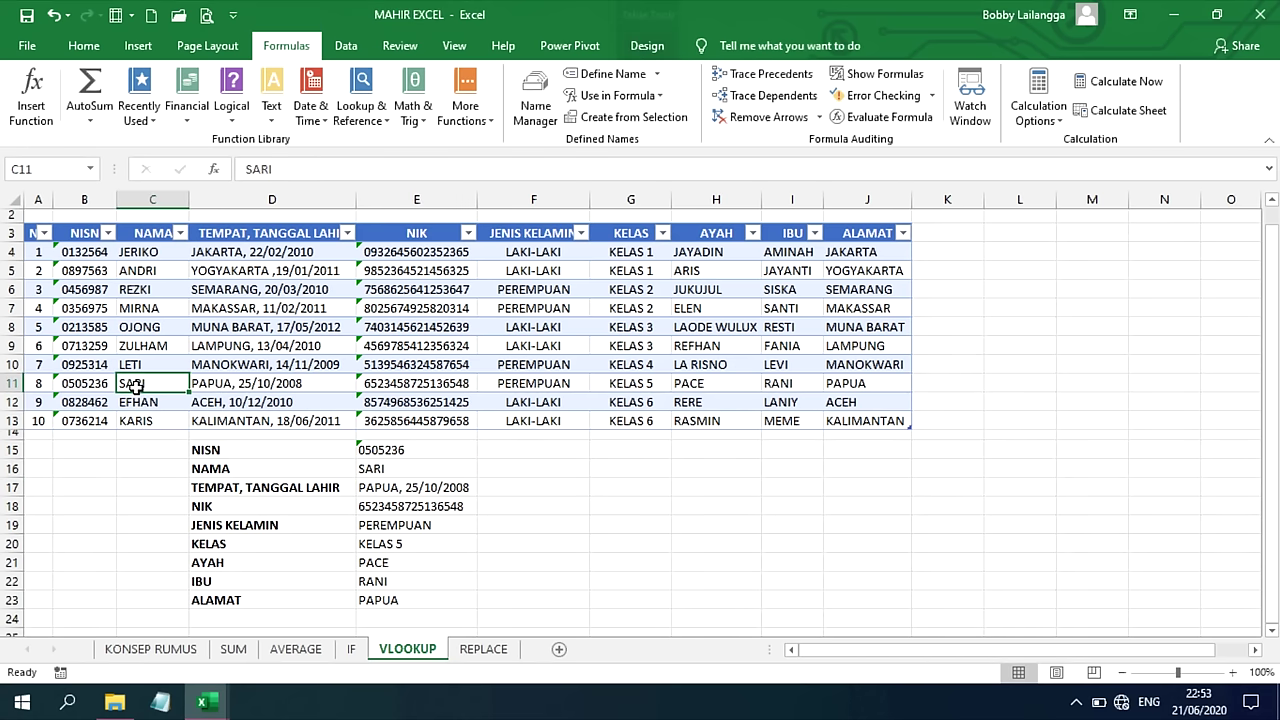
click(252, 386)
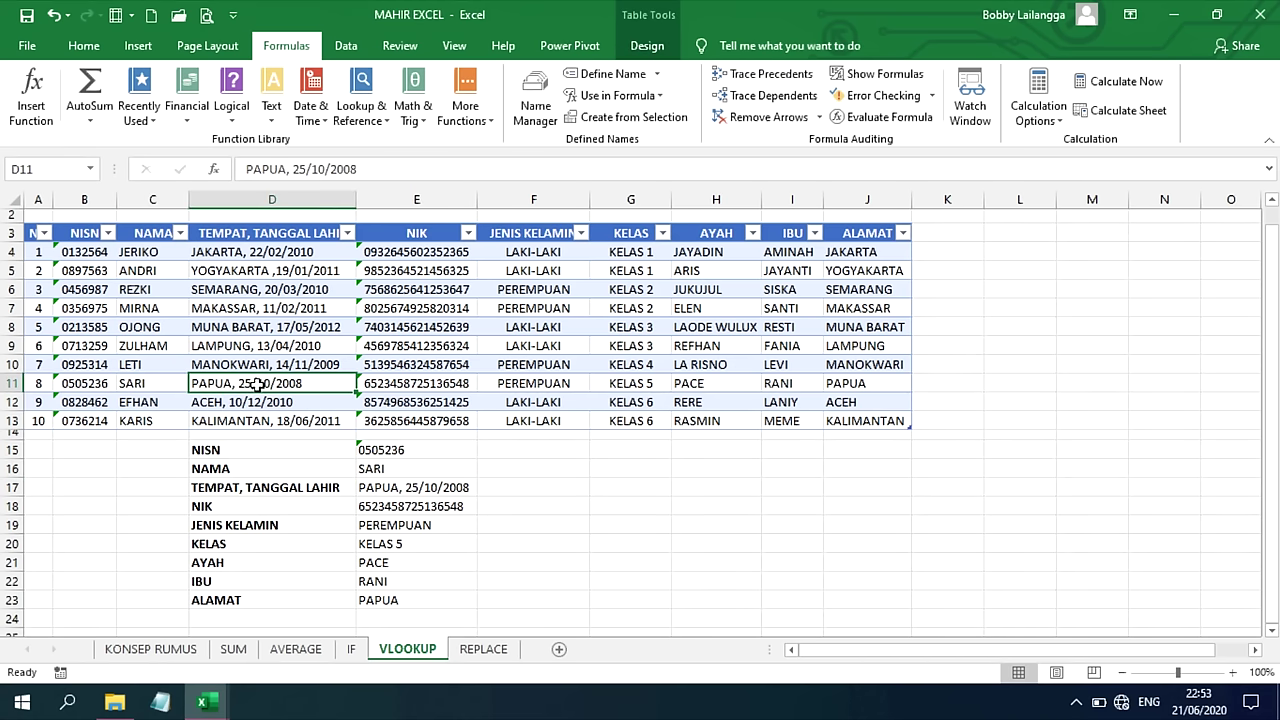
click(420, 384)
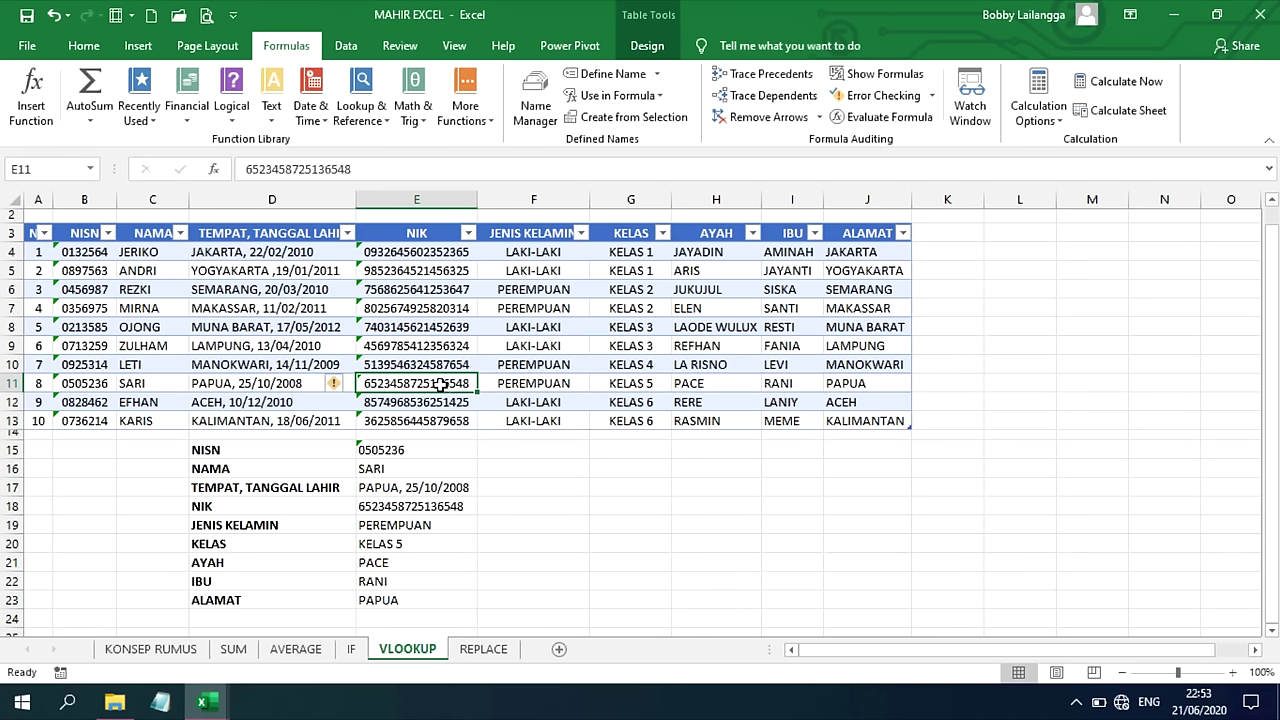
click(517, 388)
click(636, 389)
click(700, 381)
click(782, 386)
click(867, 384)
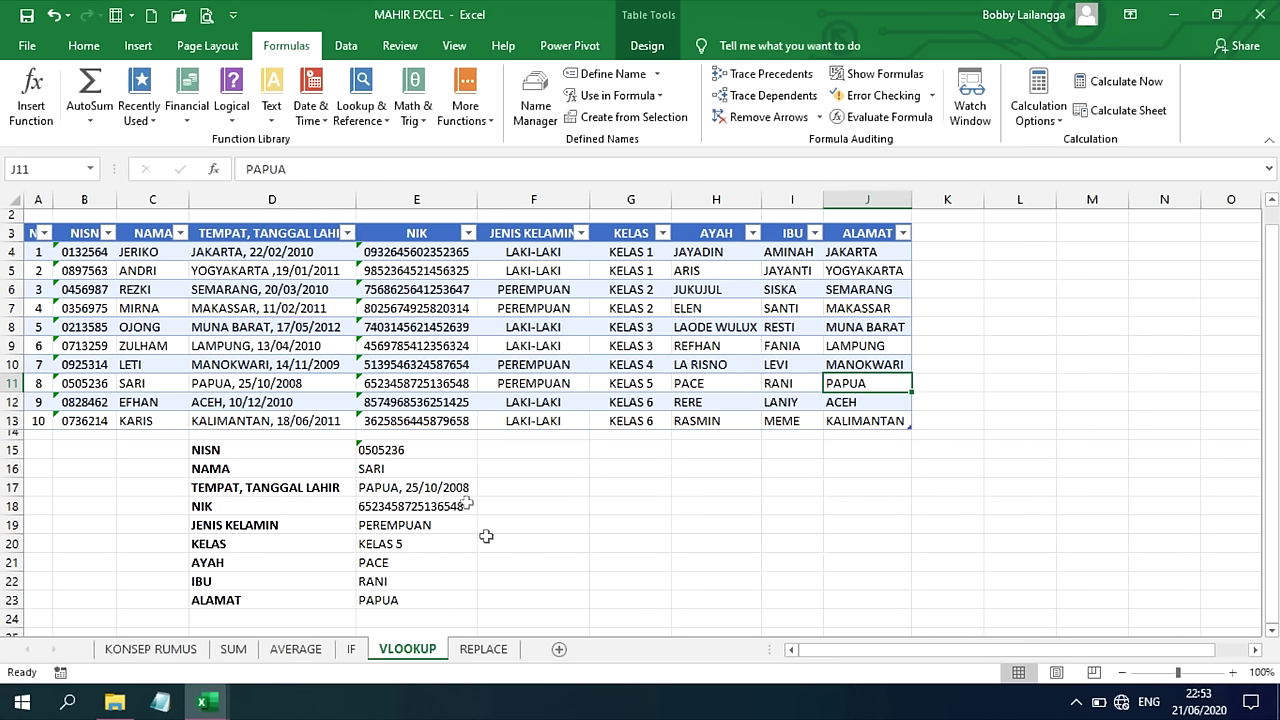
click(403, 455)
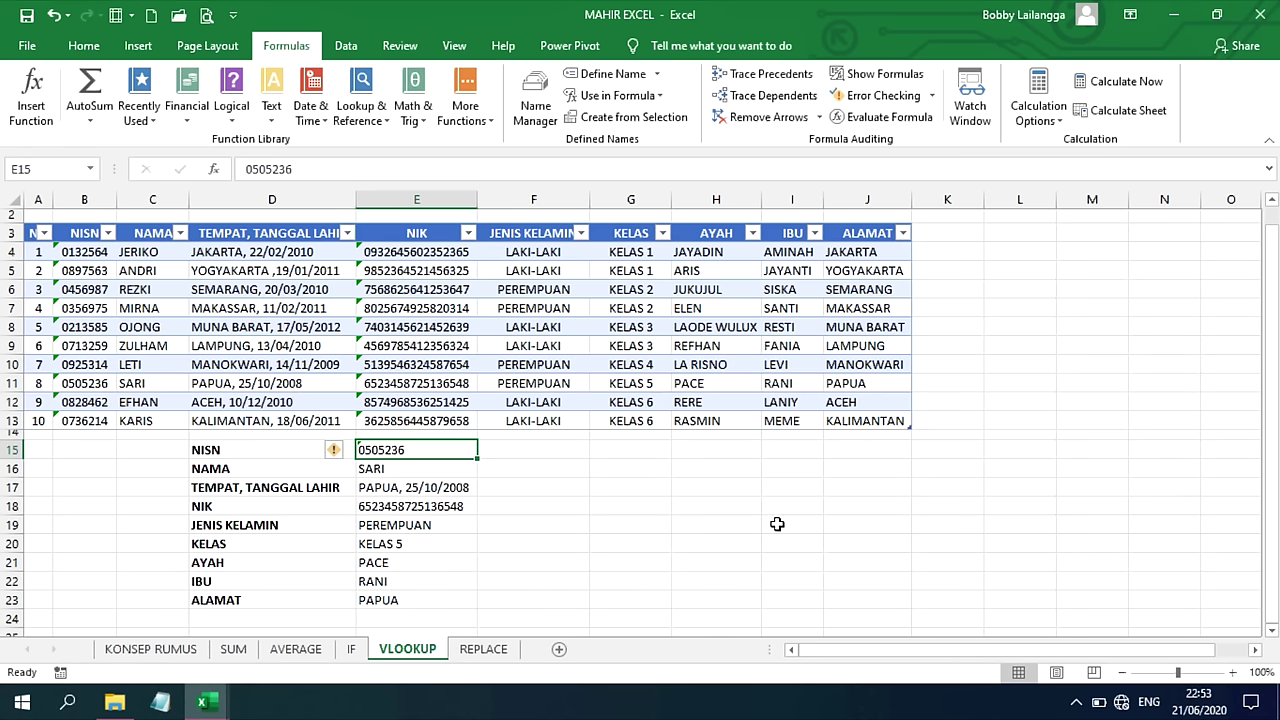
text(03569)
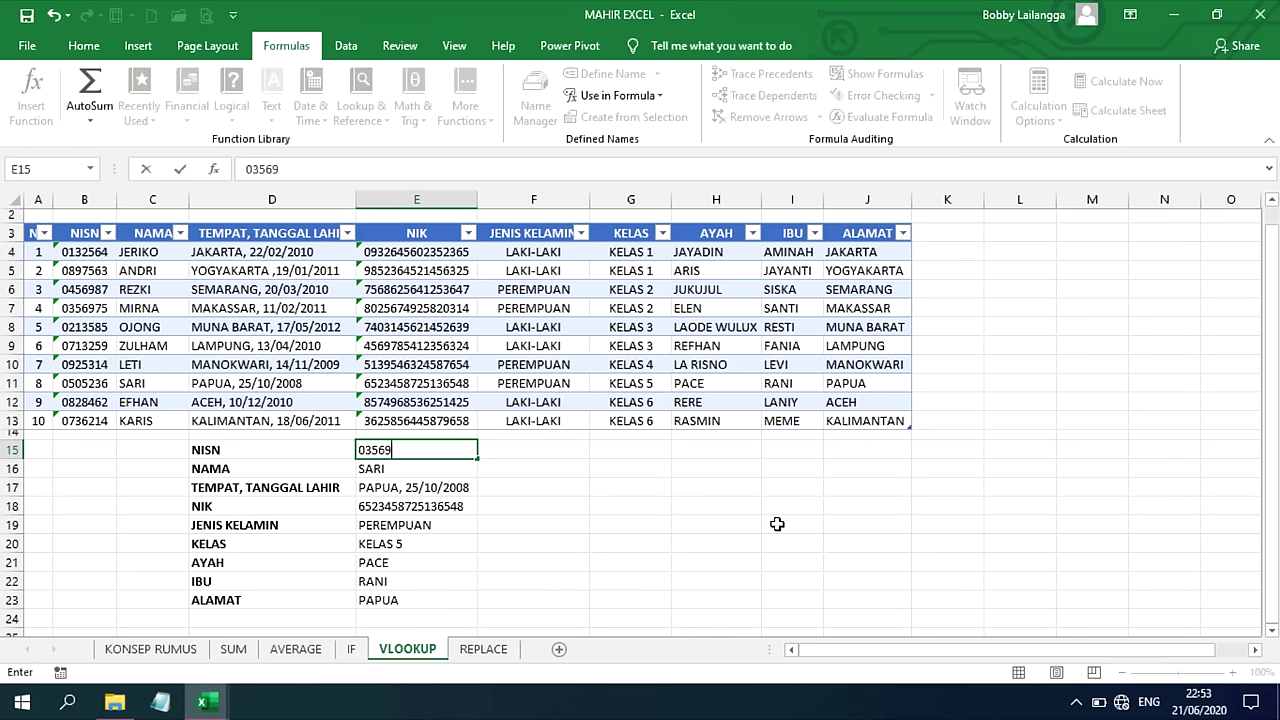
text(75)
key(Return)
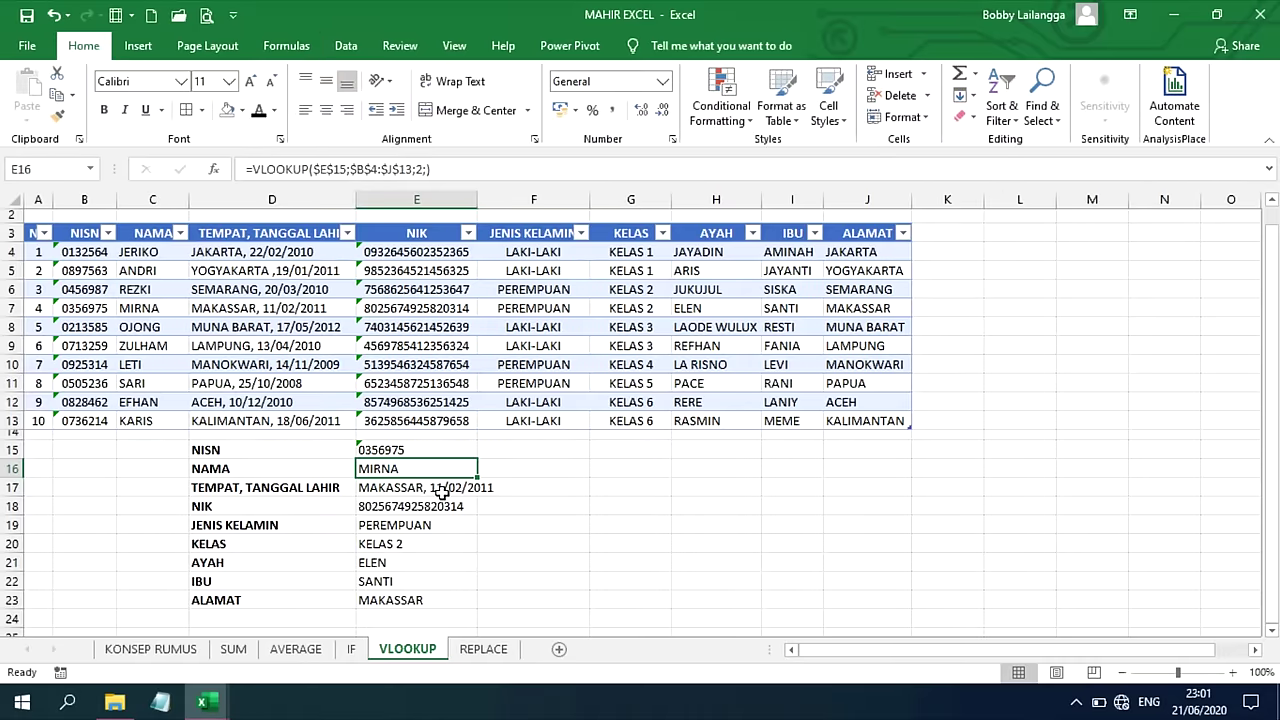
- Insert =REPLACE(E2;8;9;"*****") in F2 through the Formulas Text functions
click(483, 649)
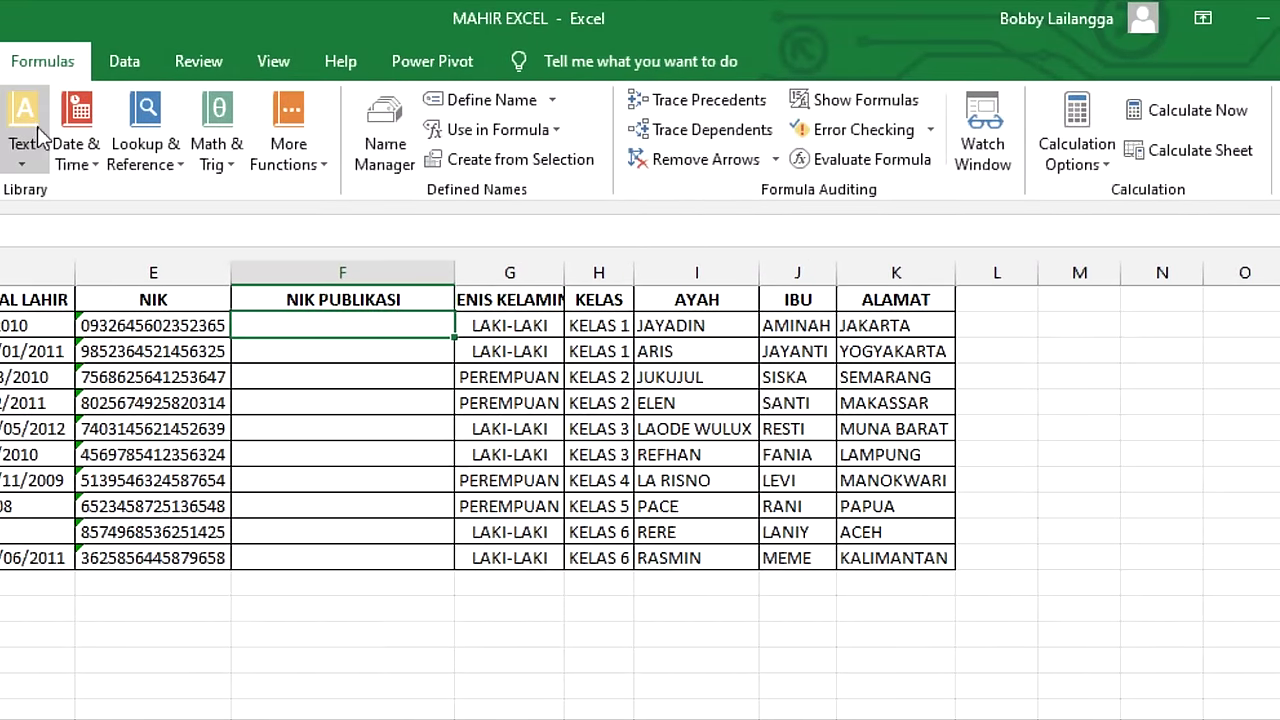
click(23, 143)
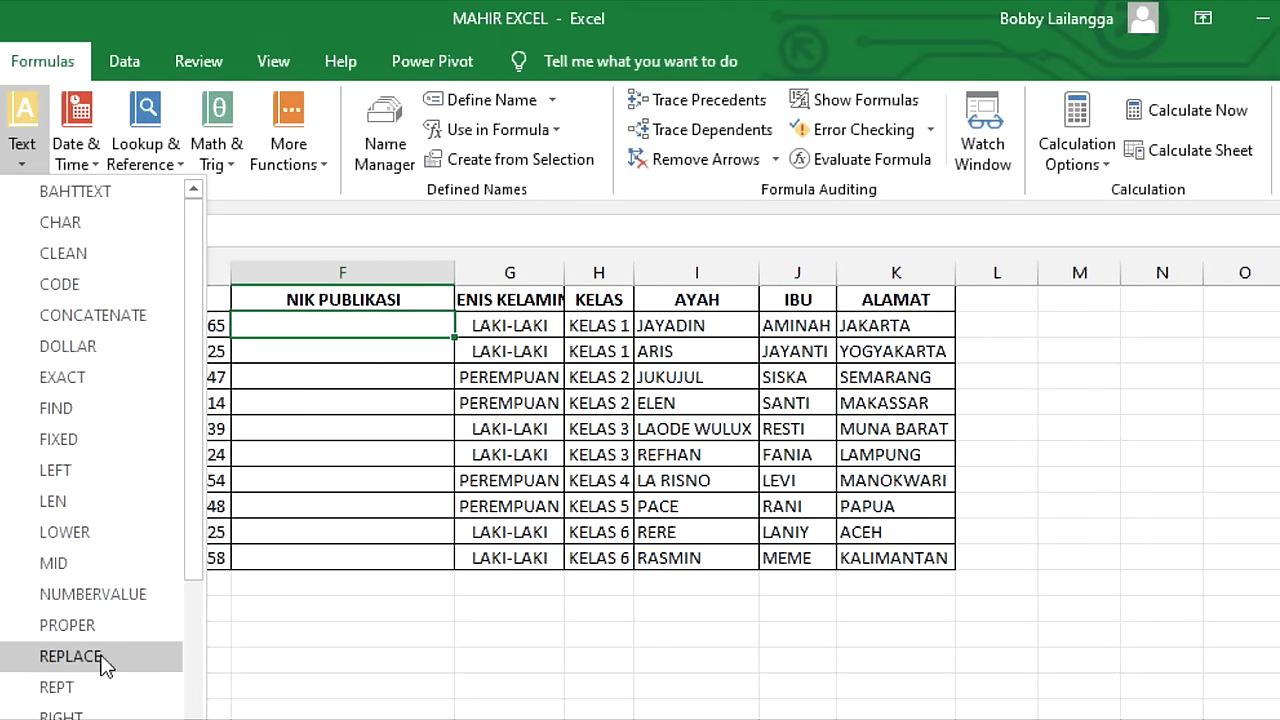
click(80, 656)
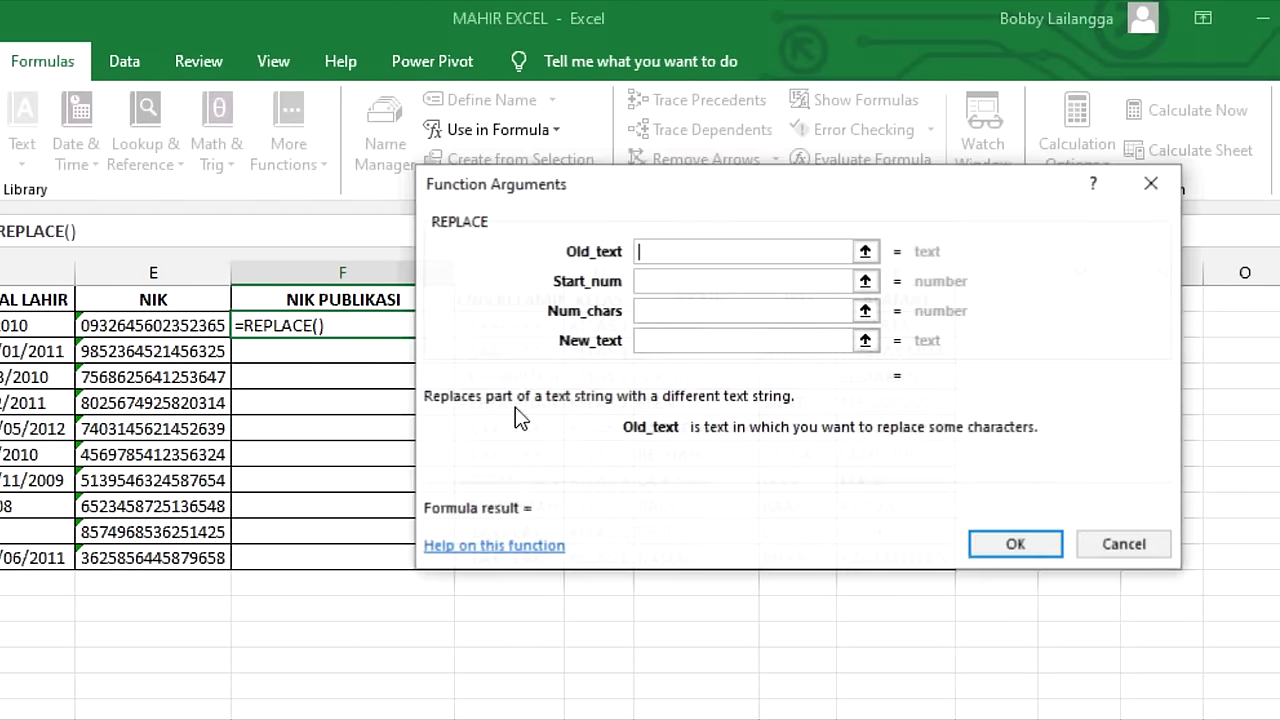
click(130, 327)
click(722, 281)
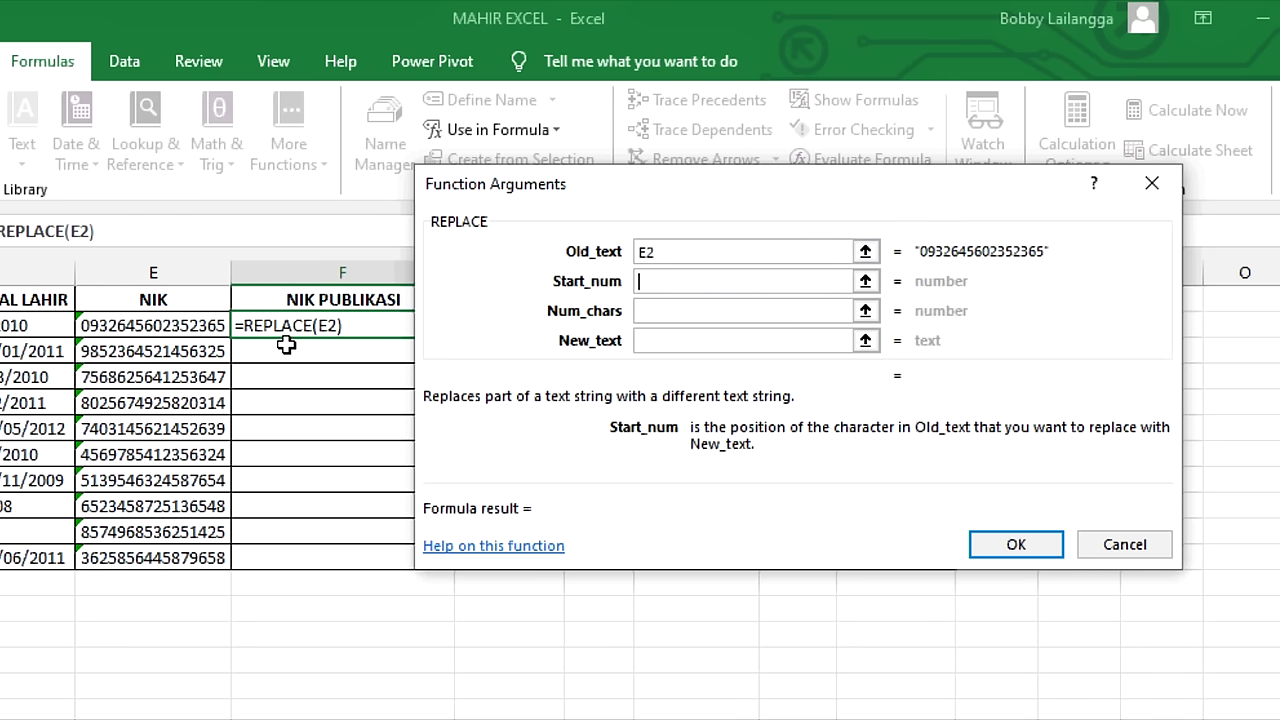
text(8)
click(645, 310)
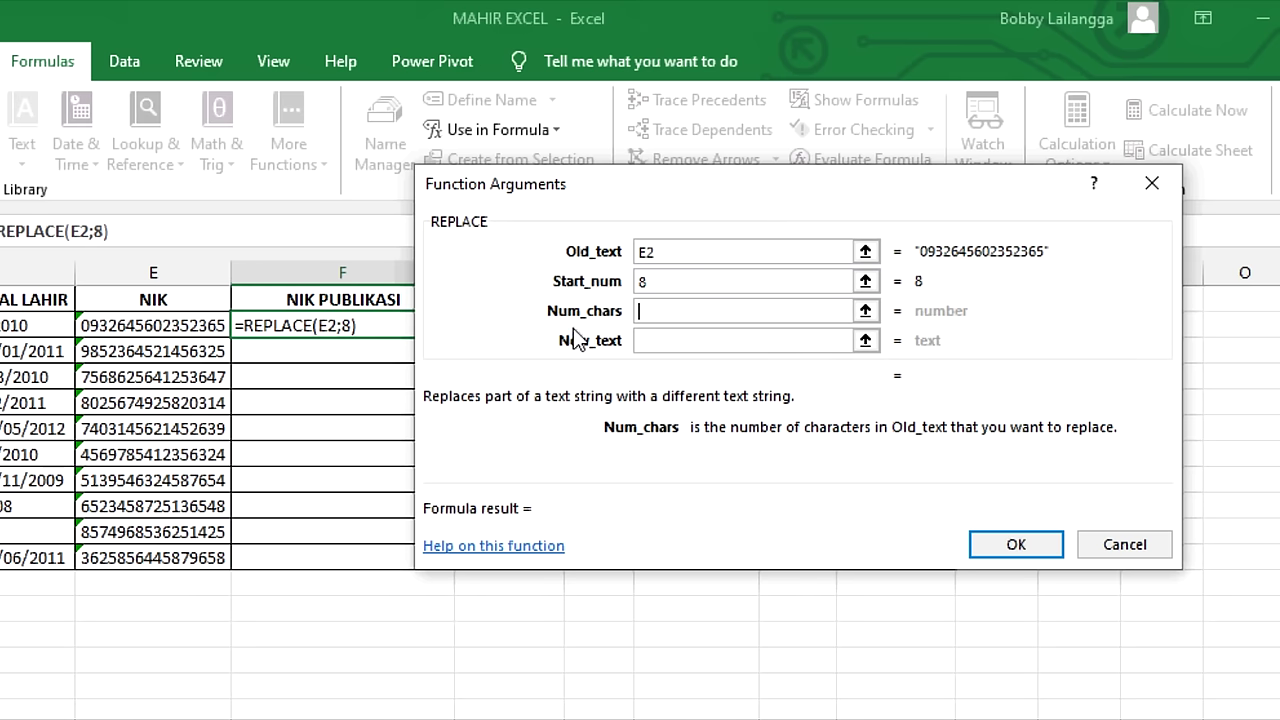
text(9)
click(678, 342)
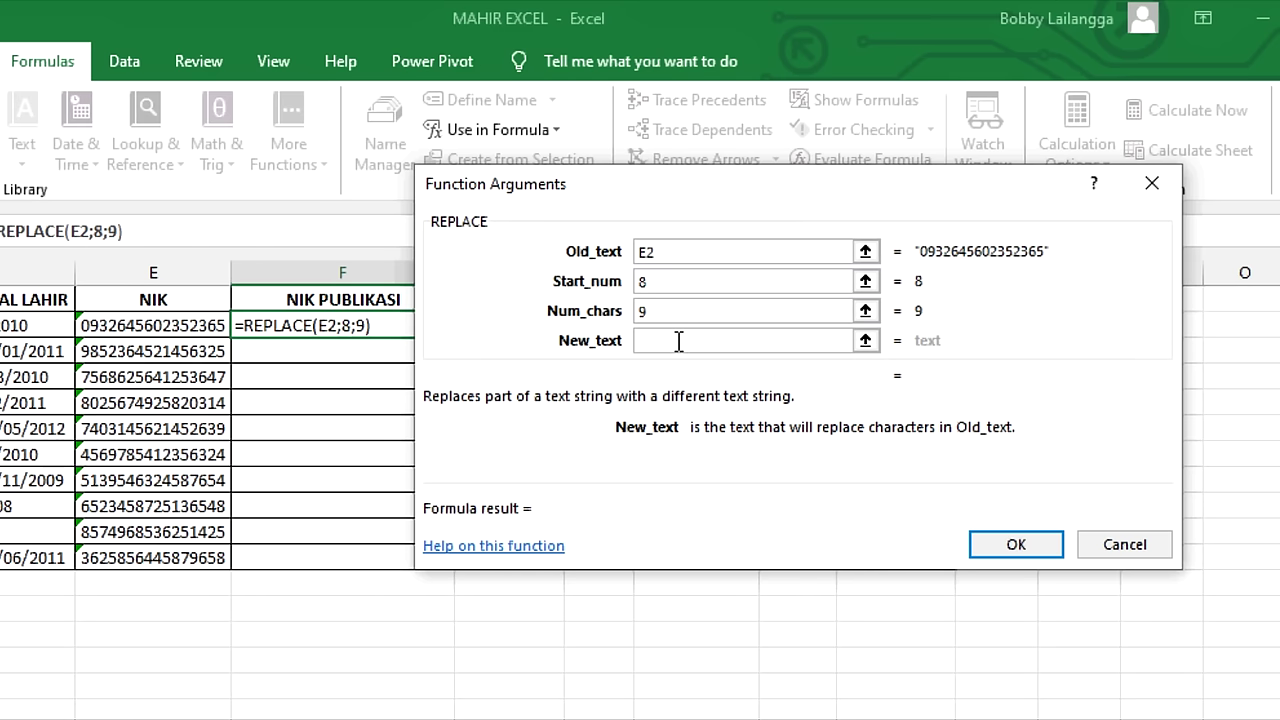
text(*****)
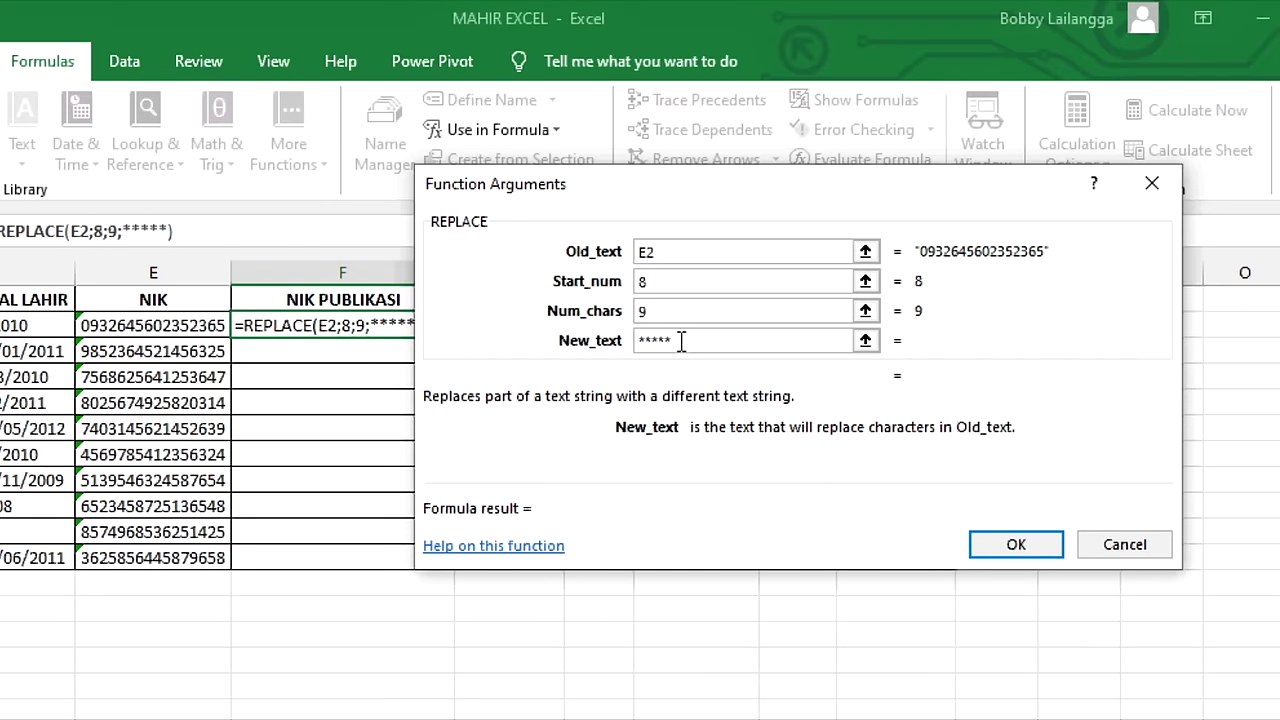
click(1015, 543)
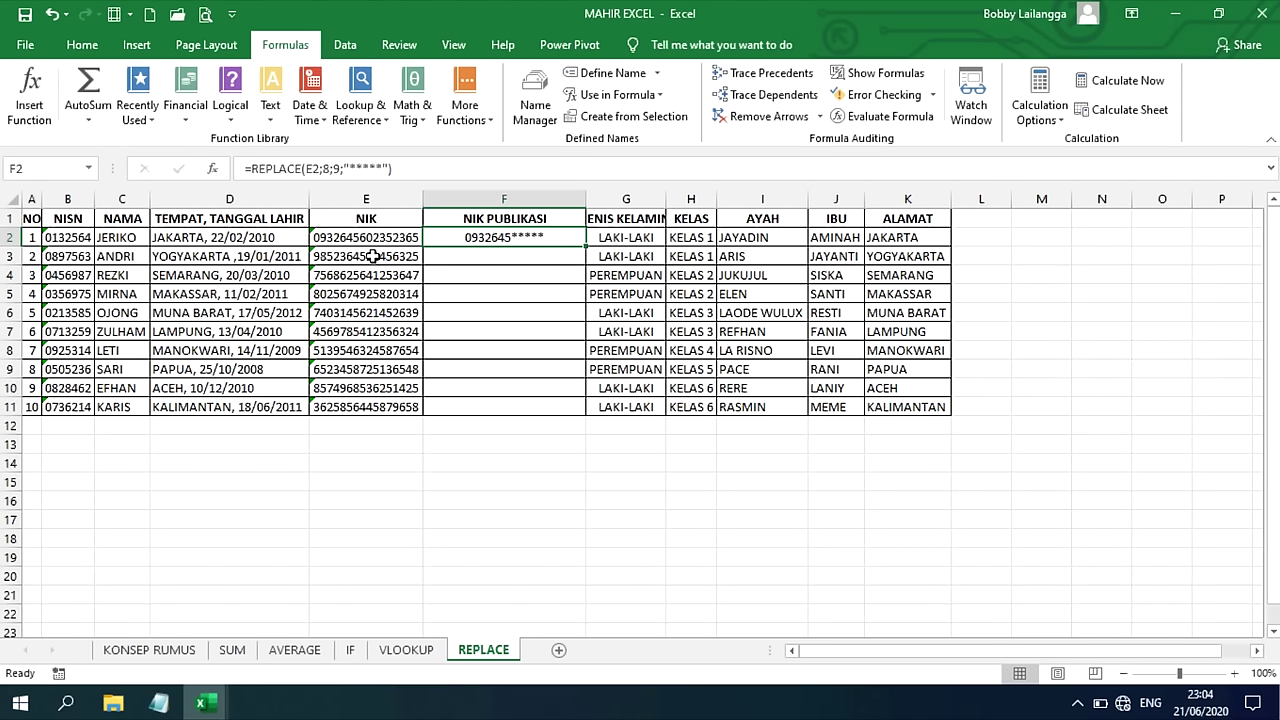
- Fill the masking formula down to F11 and hide the original NIK column
drag(585, 246, 587, 410)
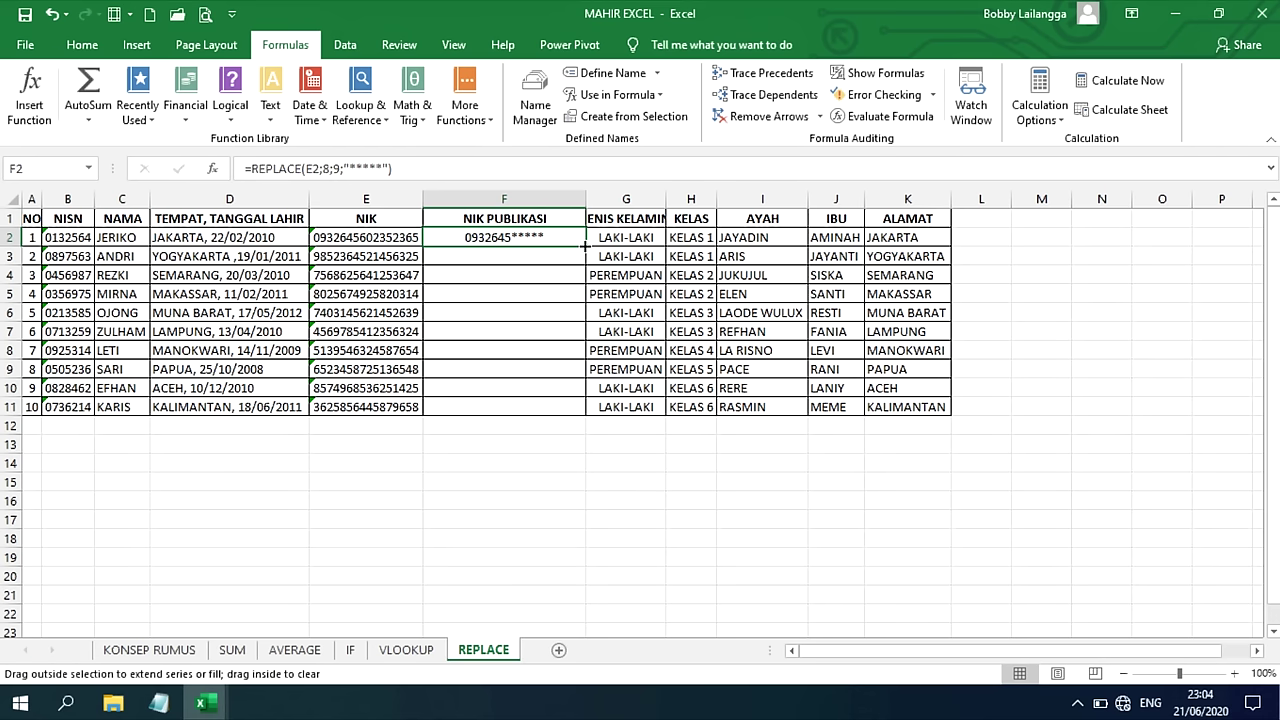
click(522, 469)
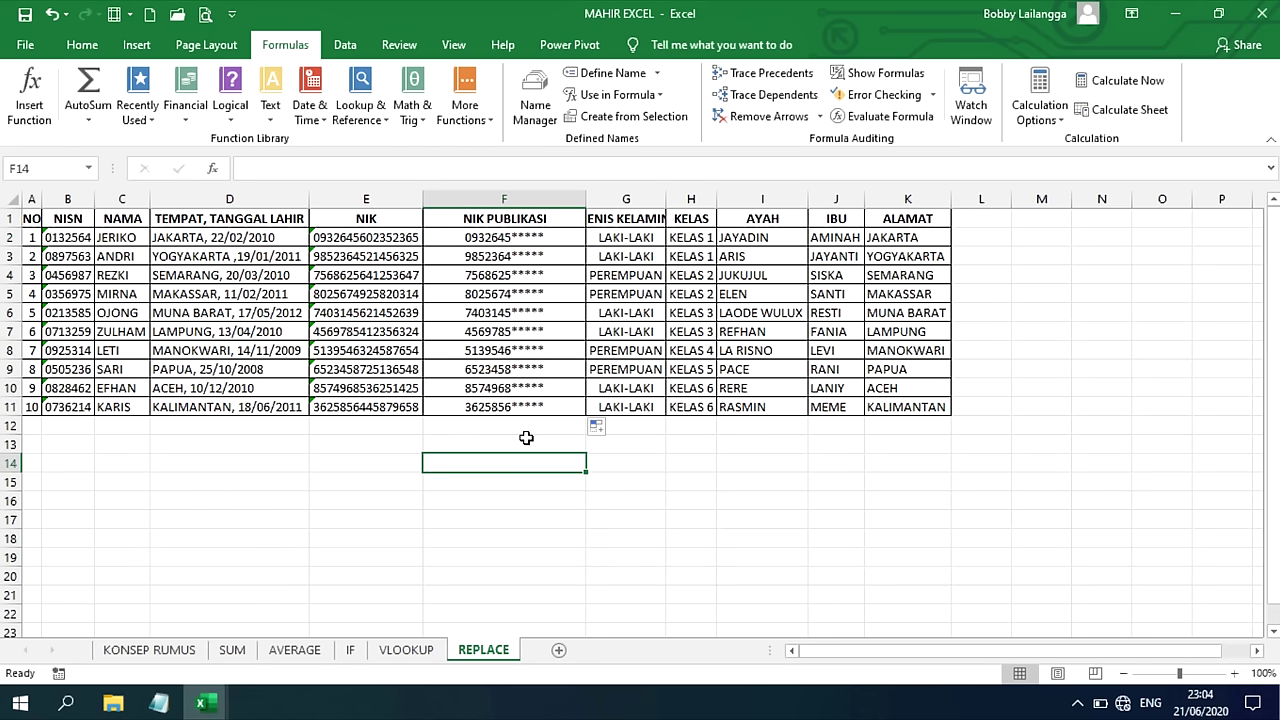
drag(420, 199, 300, 199)
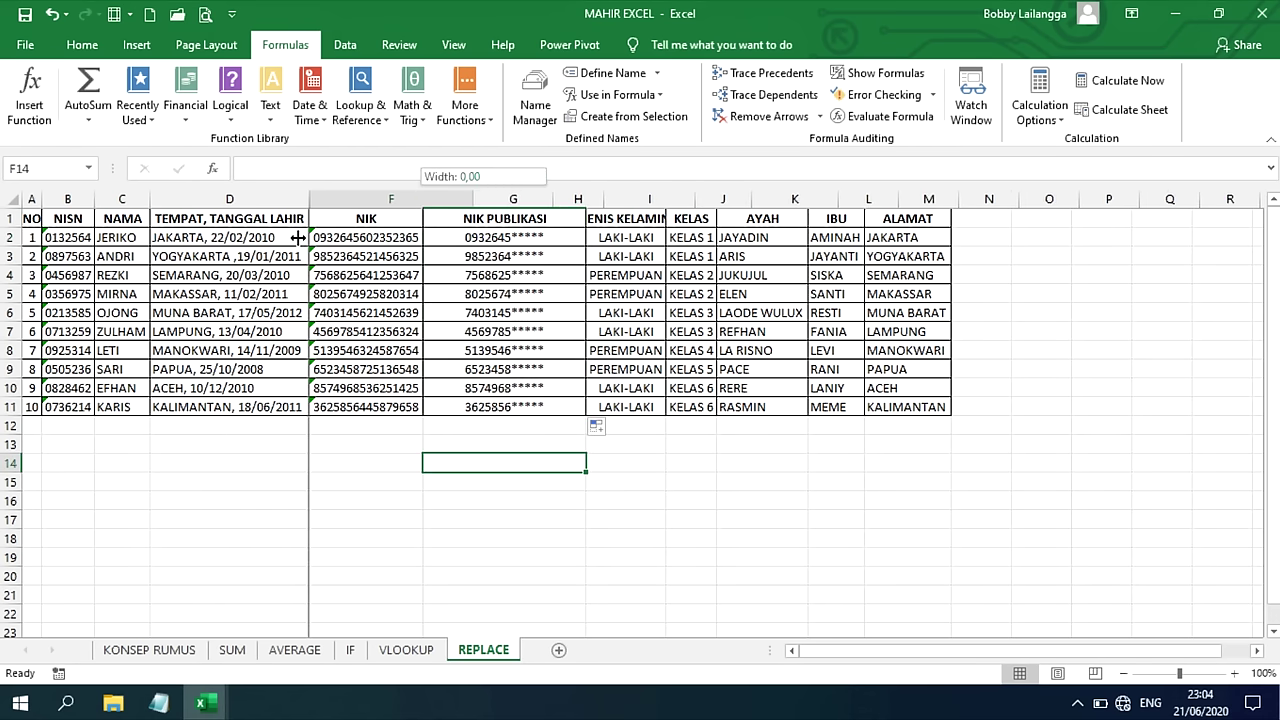
drag(311, 250, 308, 250)
click(498, 460)
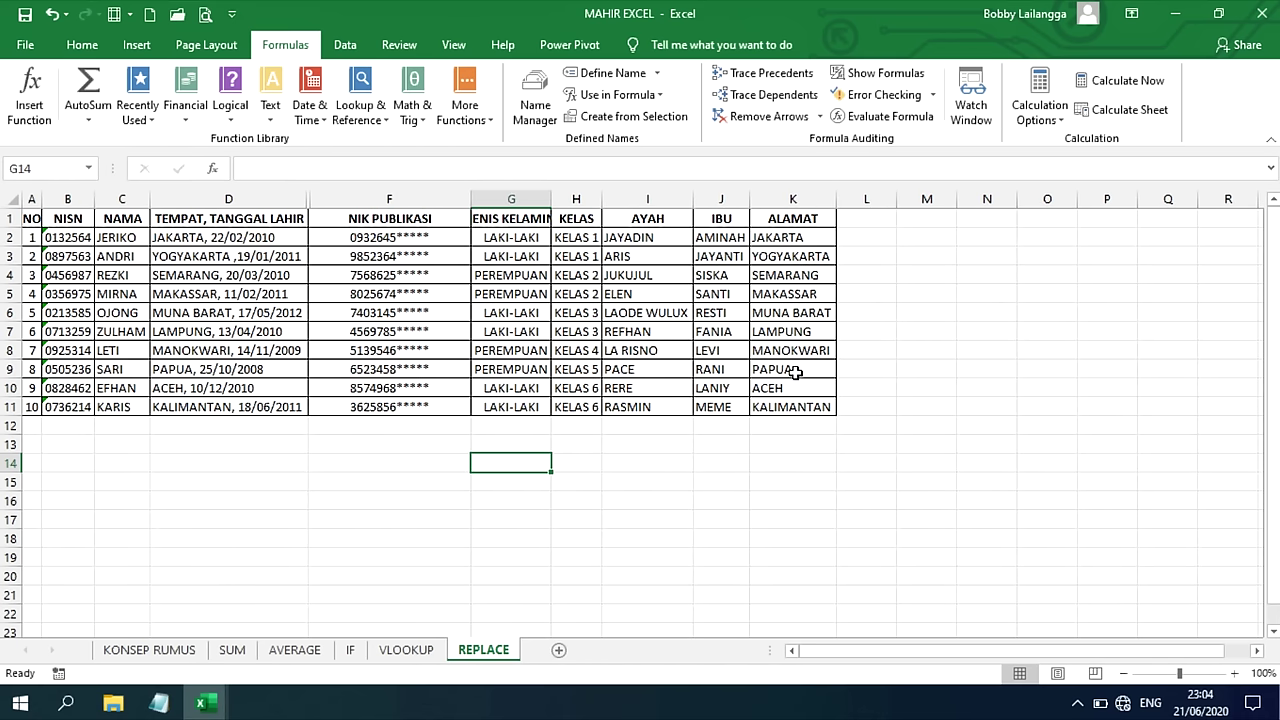
- Review the masked NIK PUBLIKASI column's REPLACE formula in F9, then select the JUDUL BUKU header
drag(388, 222, 403, 387)
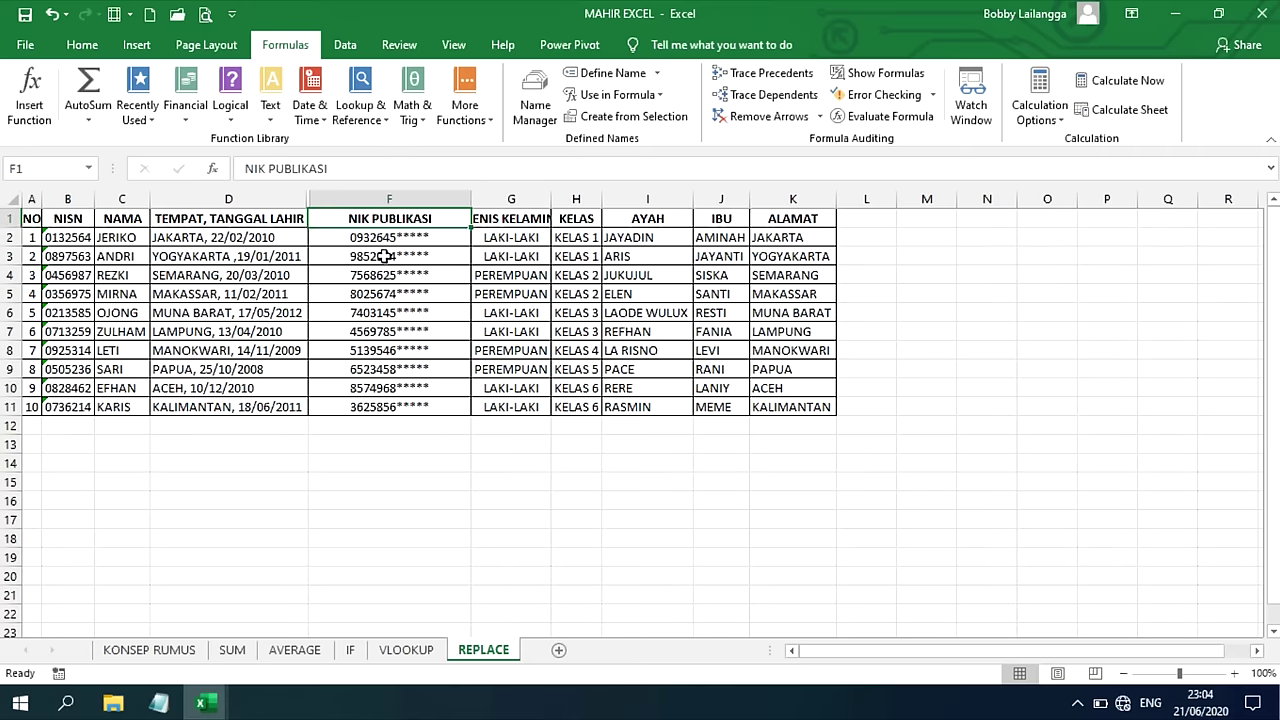
click(400, 370)
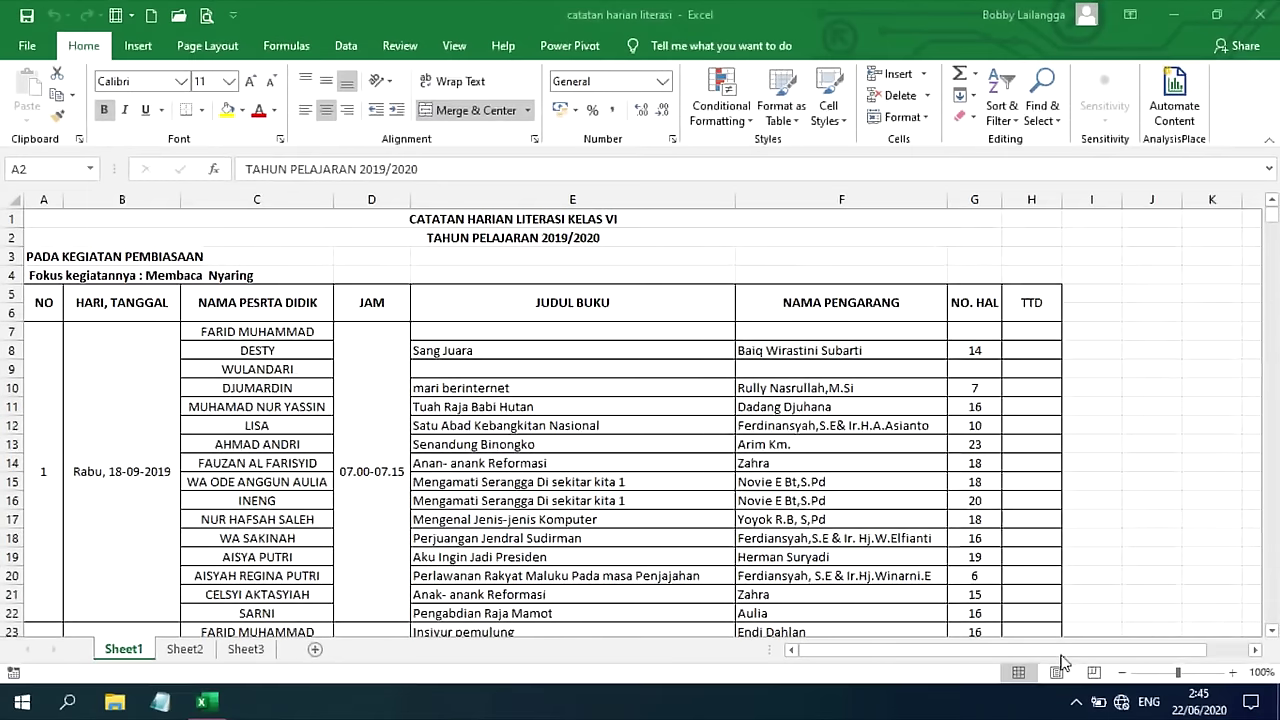
click(600, 312)
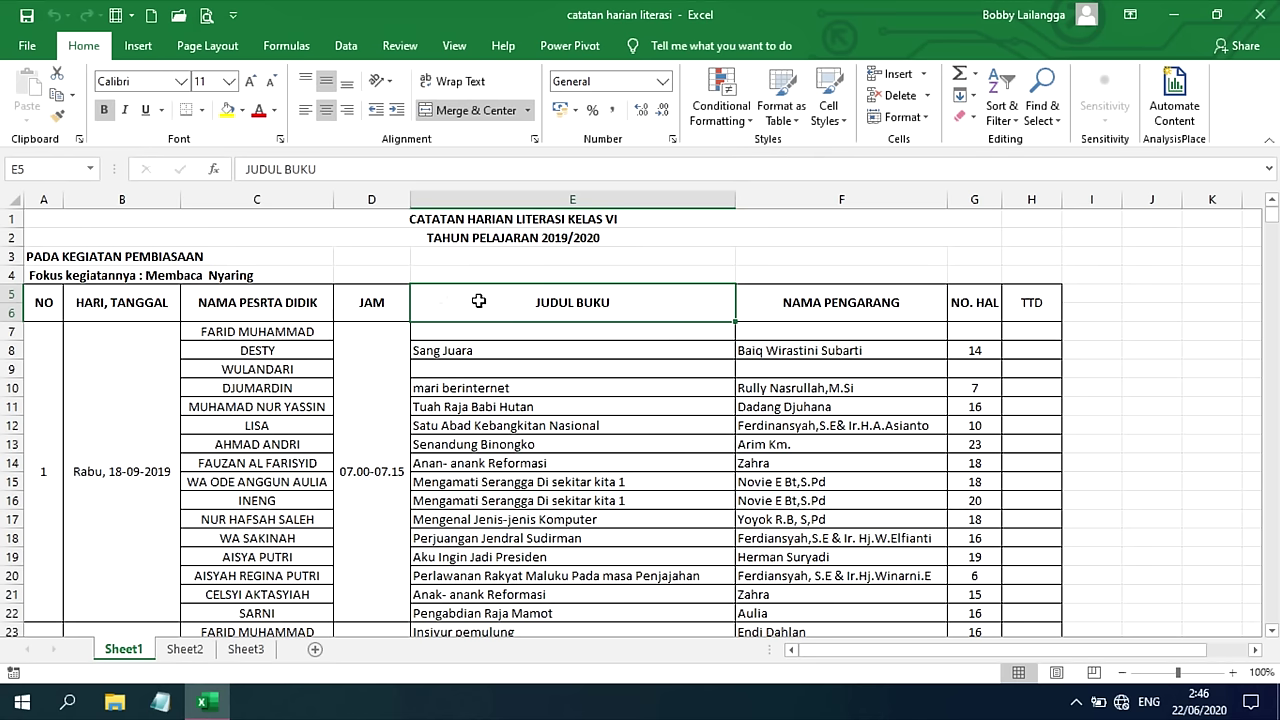
- Browse the Page Layout paper sizes, then choose More Paper Sizes to reach Page Setup
click(208, 46)
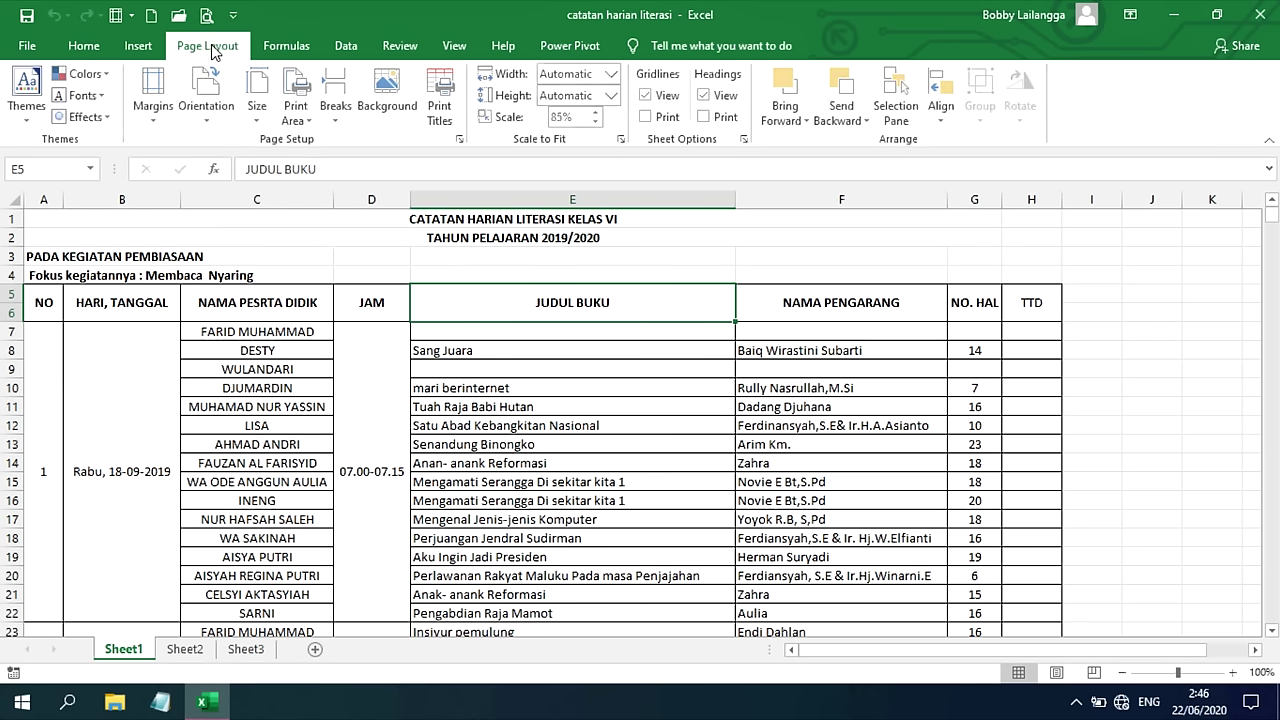
click(259, 108)
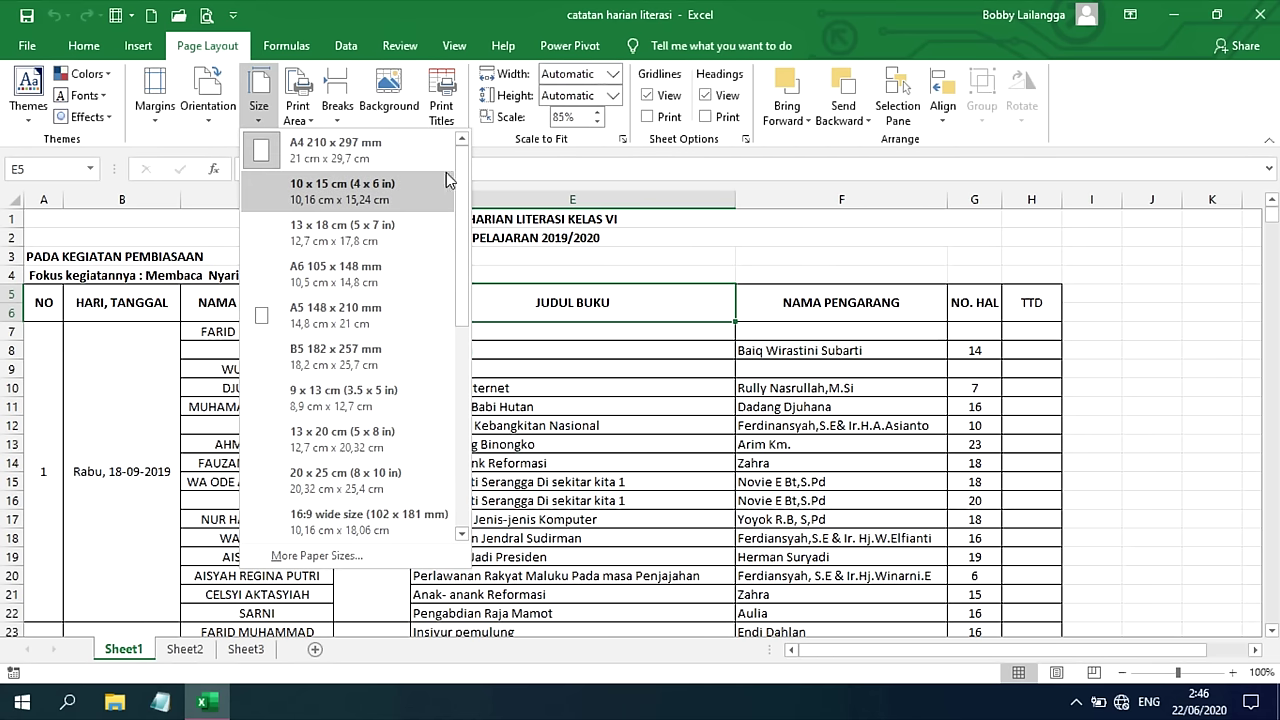
mouse_move(462, 180)
mouse_down()
mouse_move(462, 385)
mouse_move(399, 160)
mouse_up()
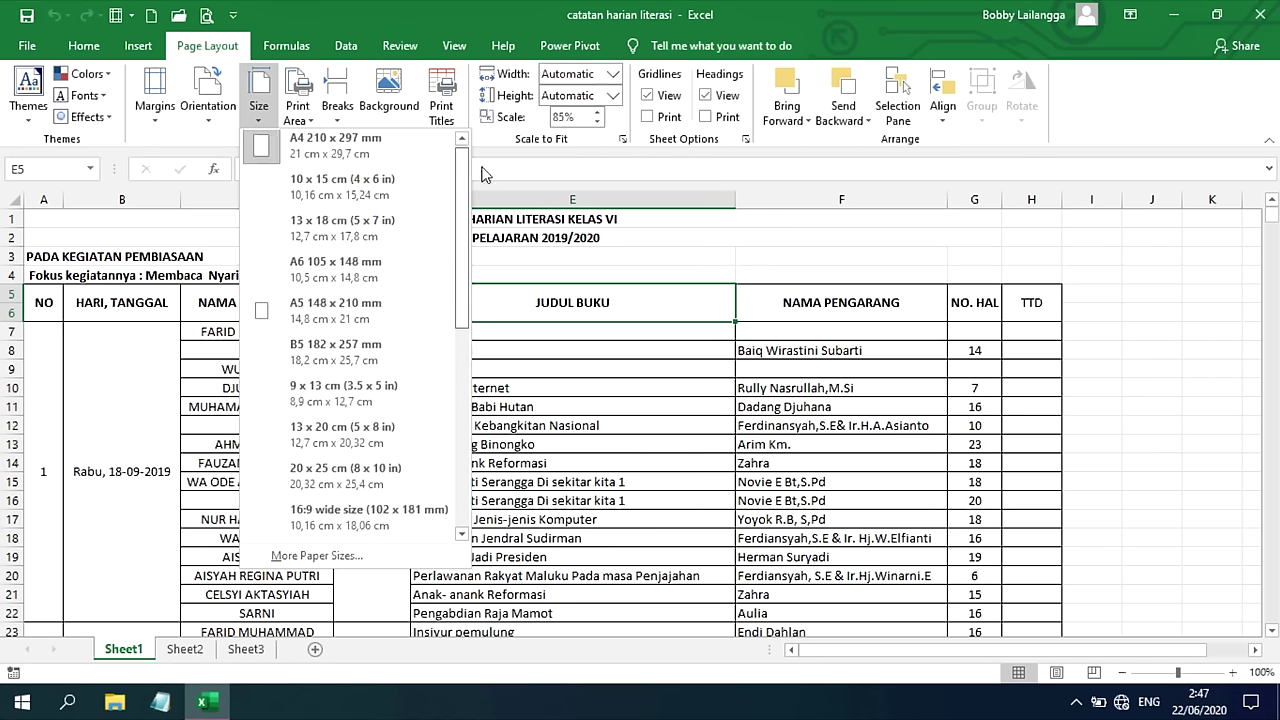
click(342, 152)
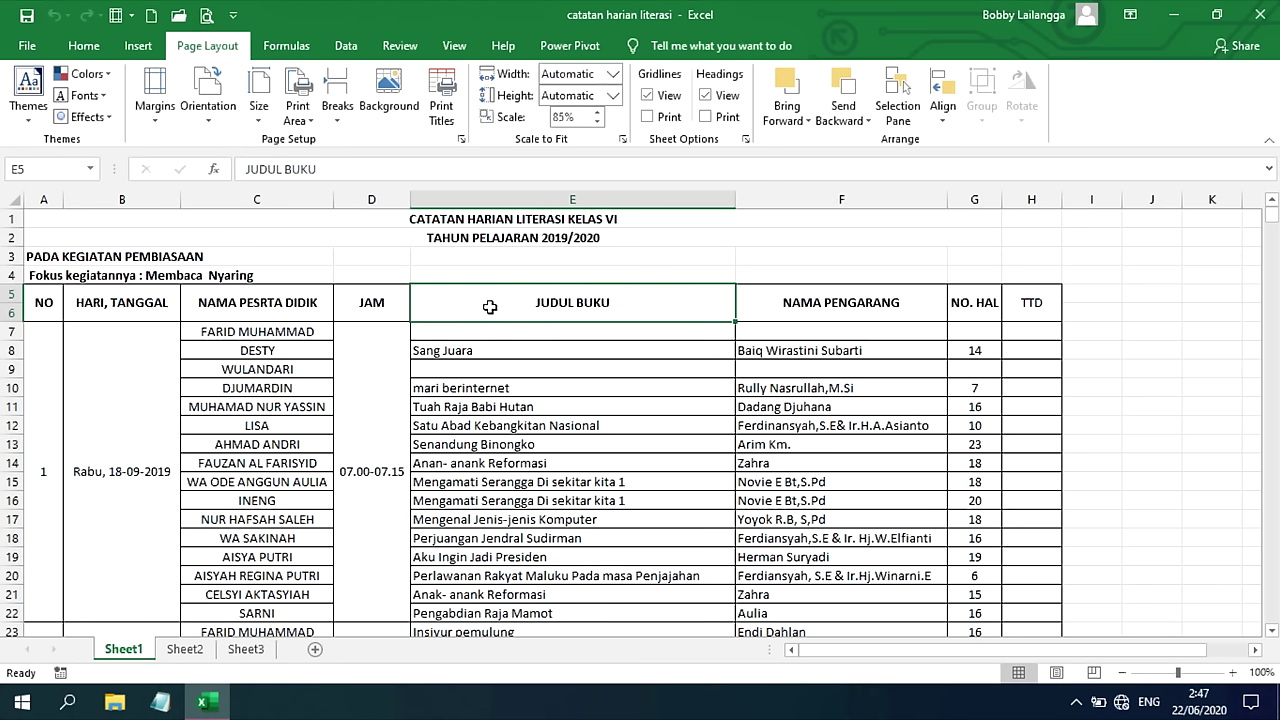
click(258, 92)
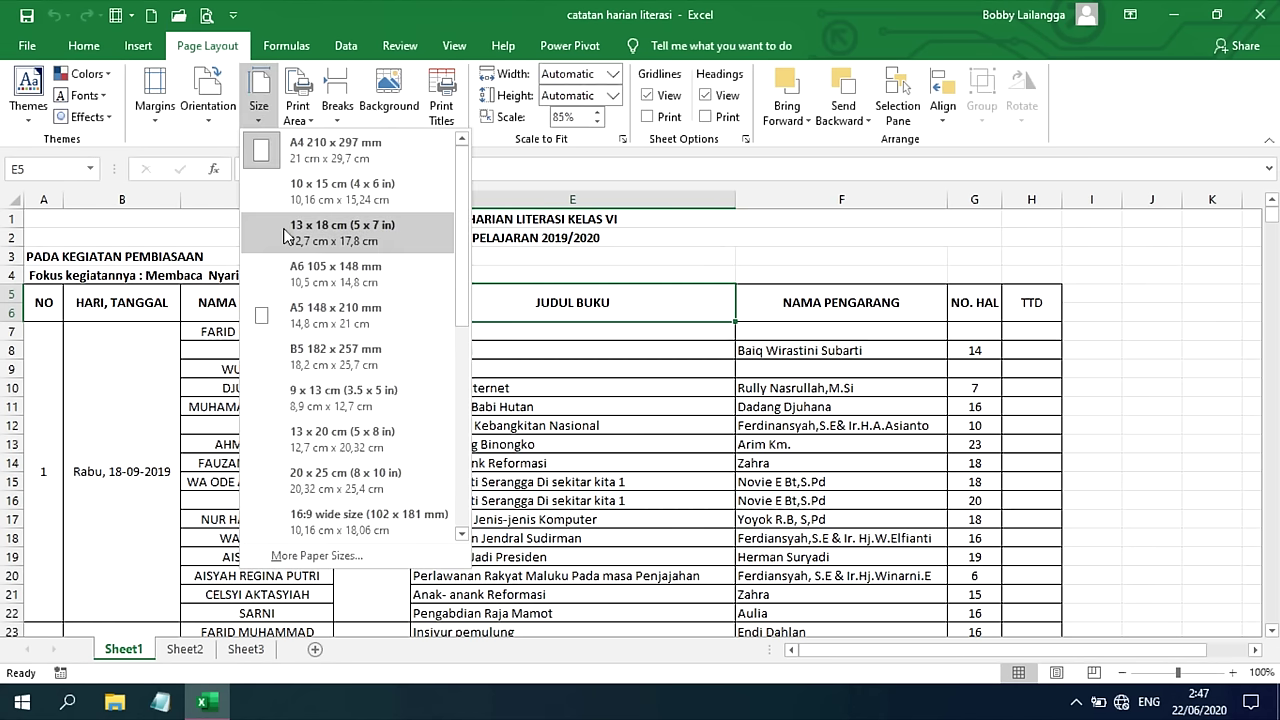
click(318, 556)
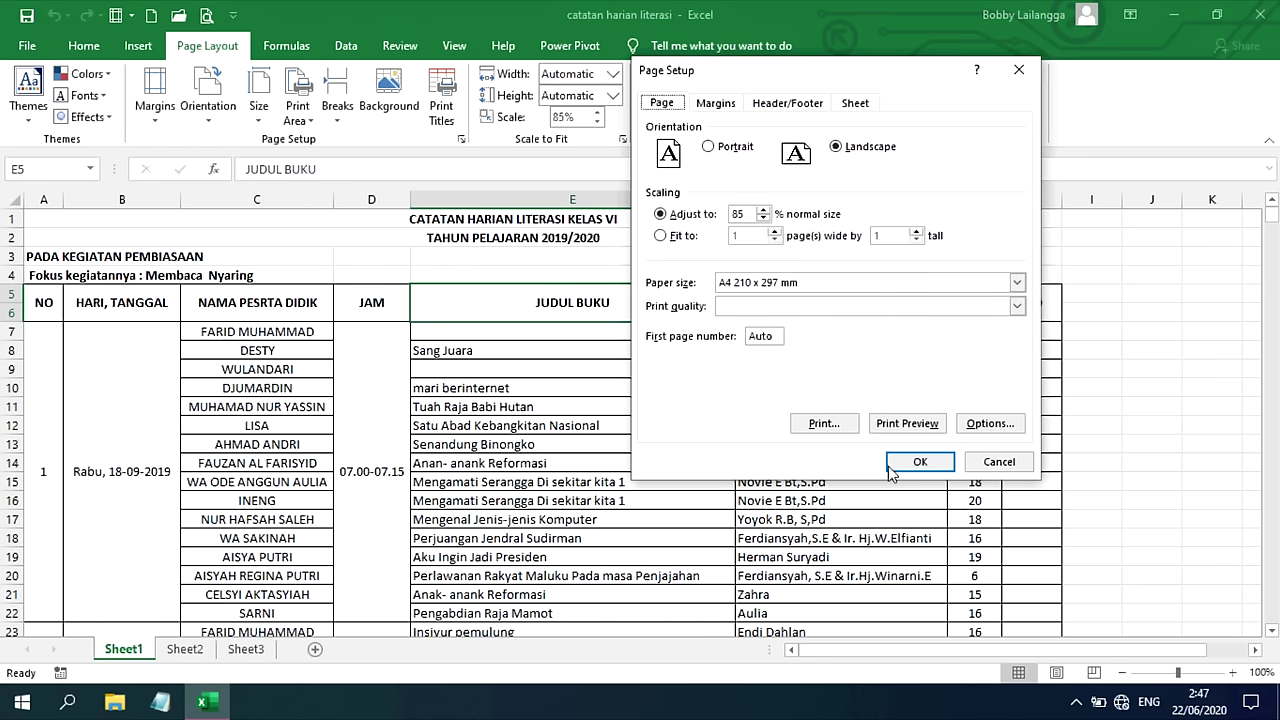
- Define and save a User-Defined f4 paper size of 215 × 330 mm, and apply it
click(988, 424)
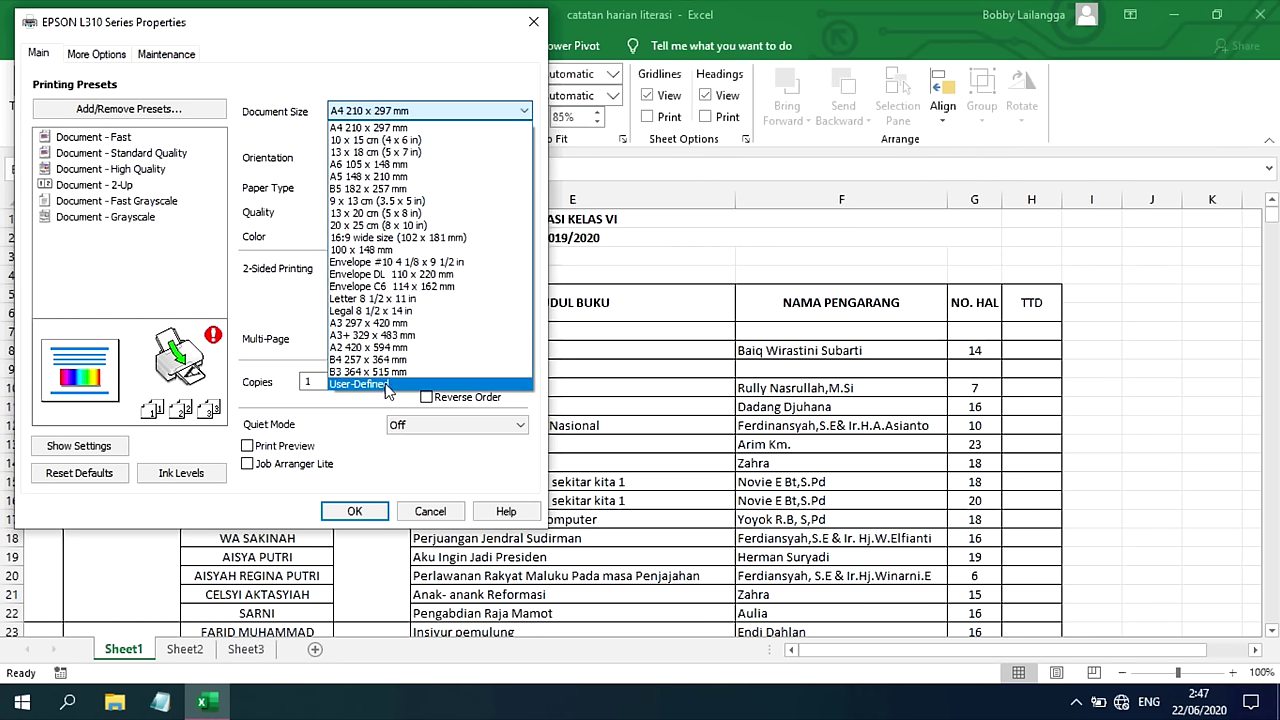
click(386, 386)
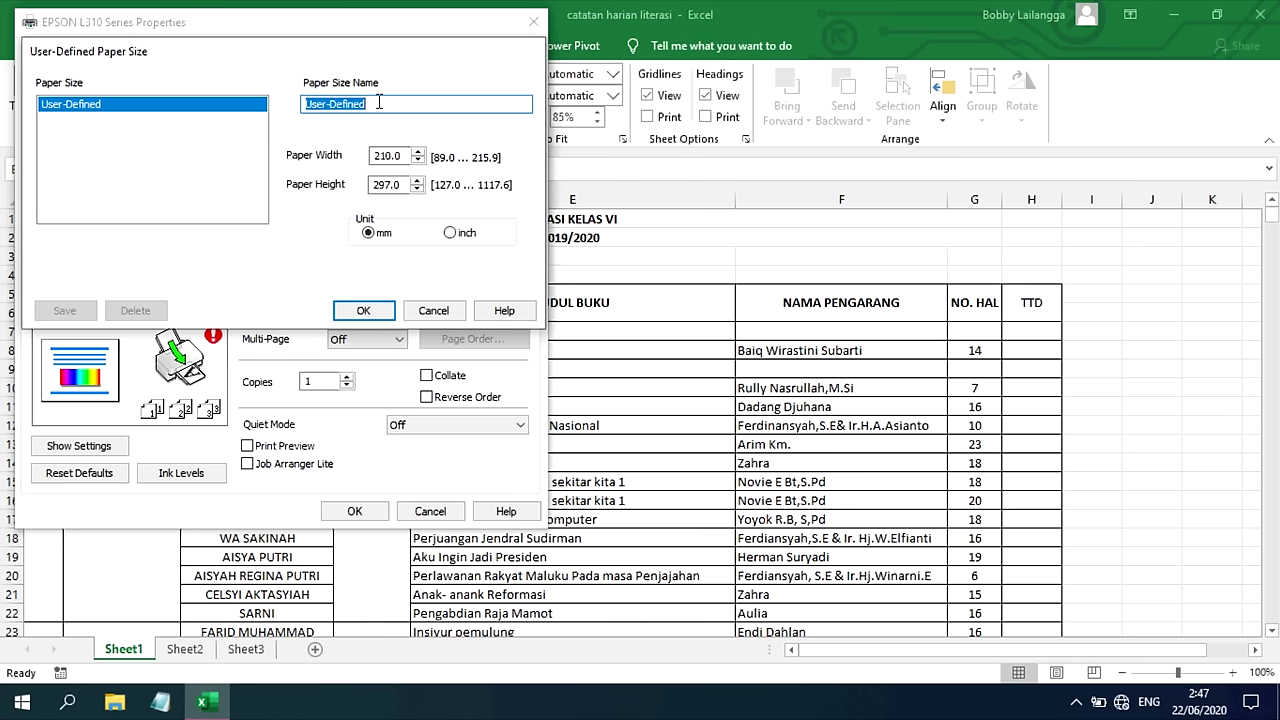
text(f4)
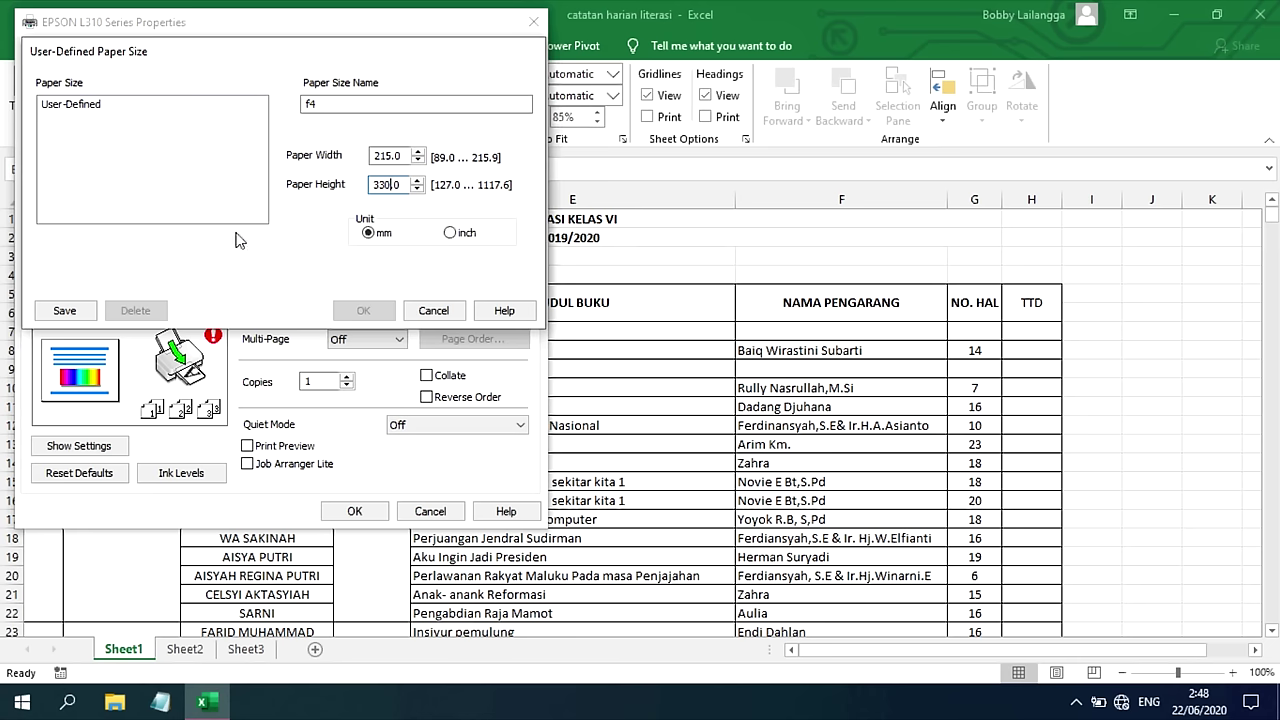
click(71, 313)
click(362, 311)
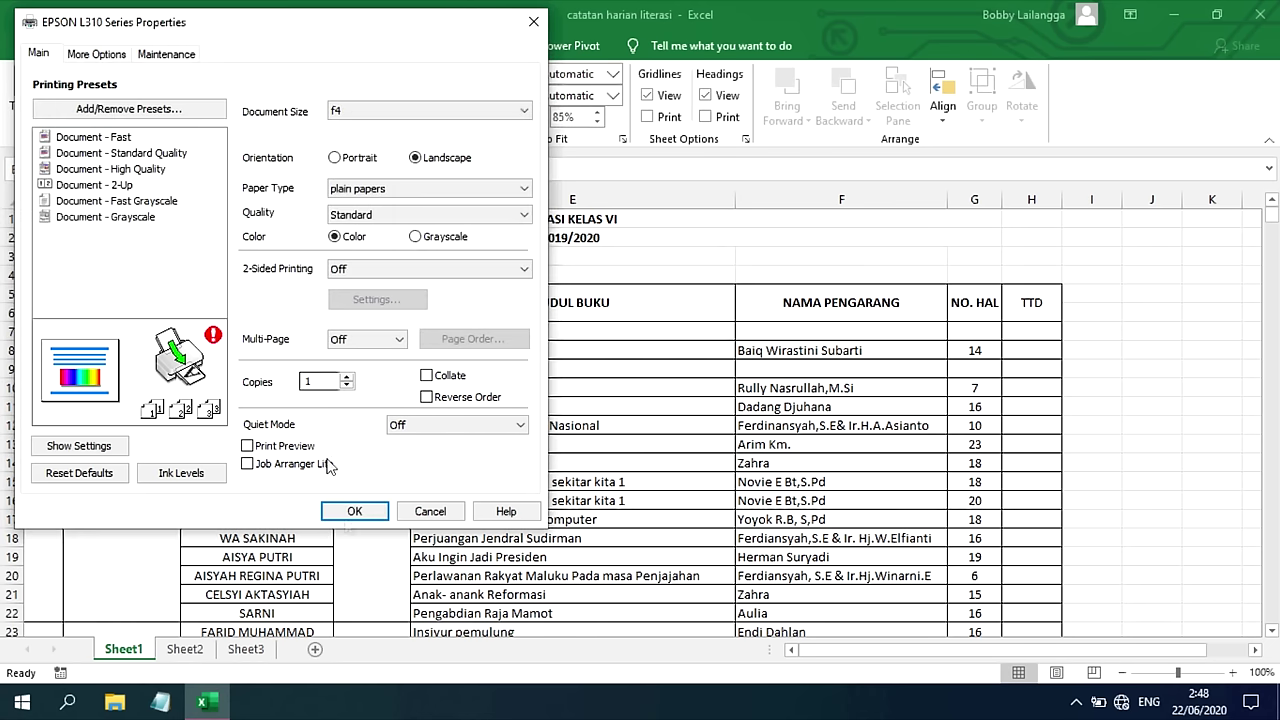
click(367, 518)
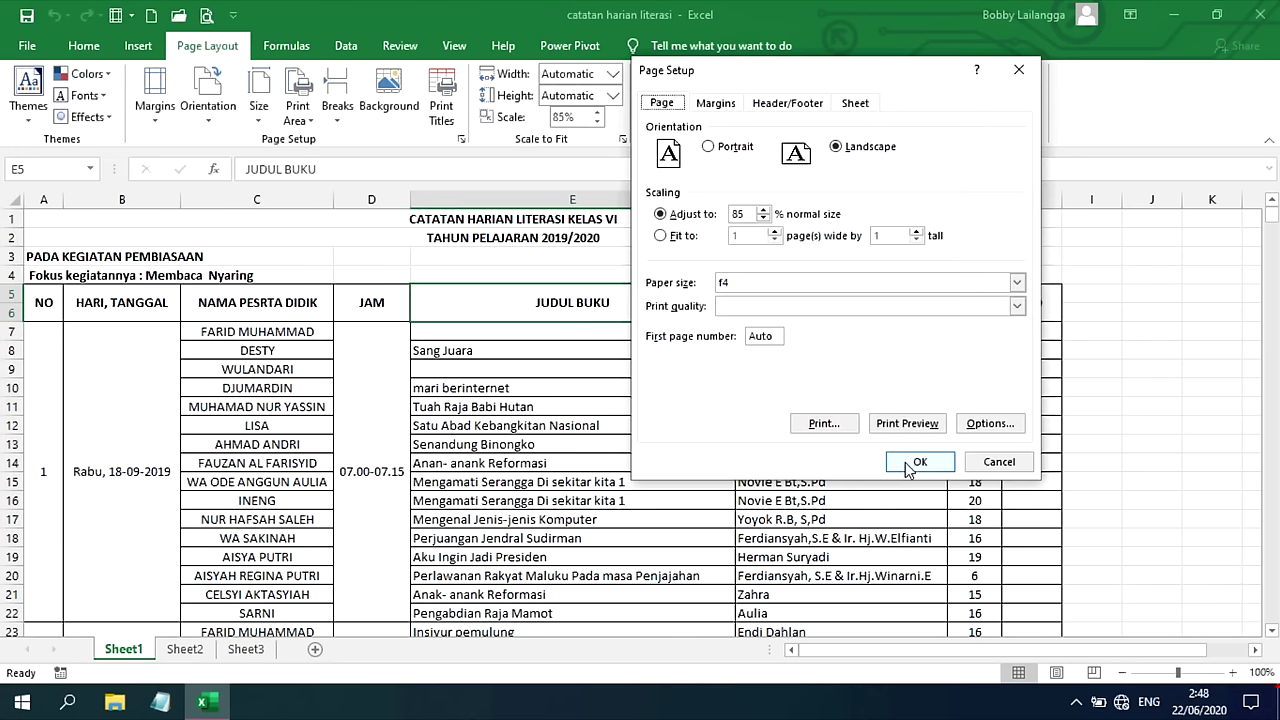
click(922, 463)
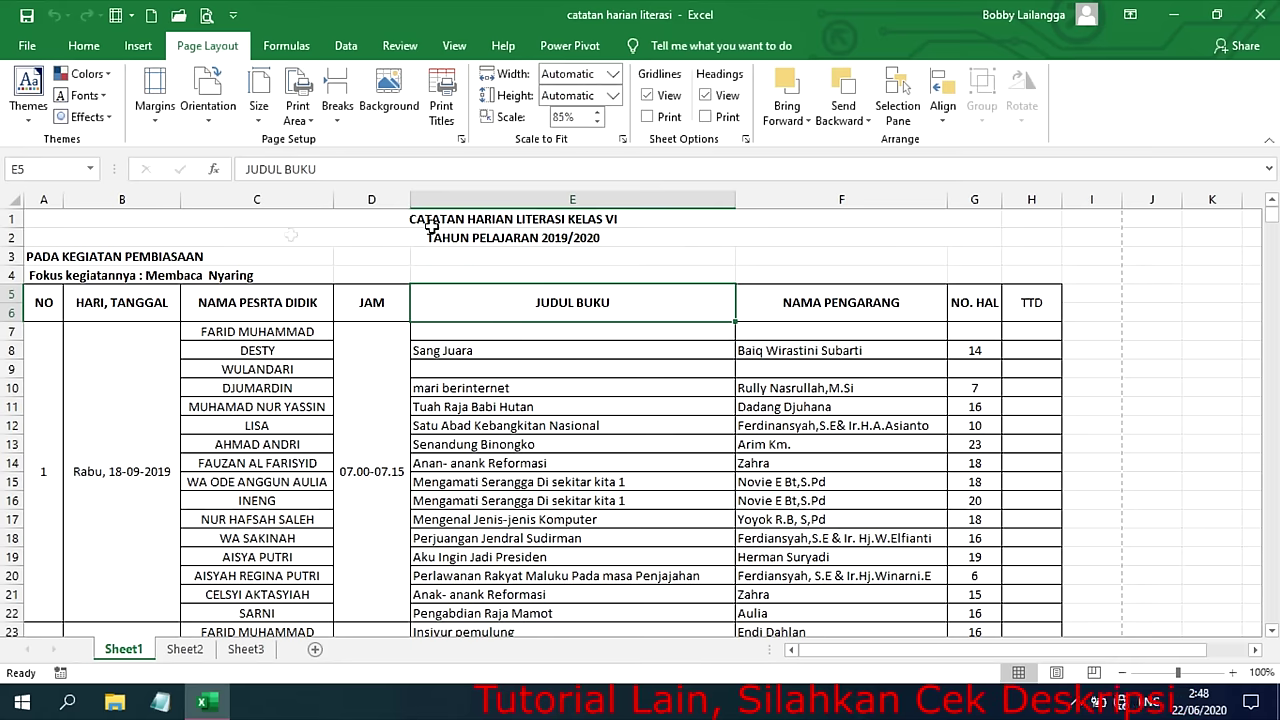
- Check the printed-page layout in Page Layout view, then return to Normal view
click(455, 47)
click(128, 105)
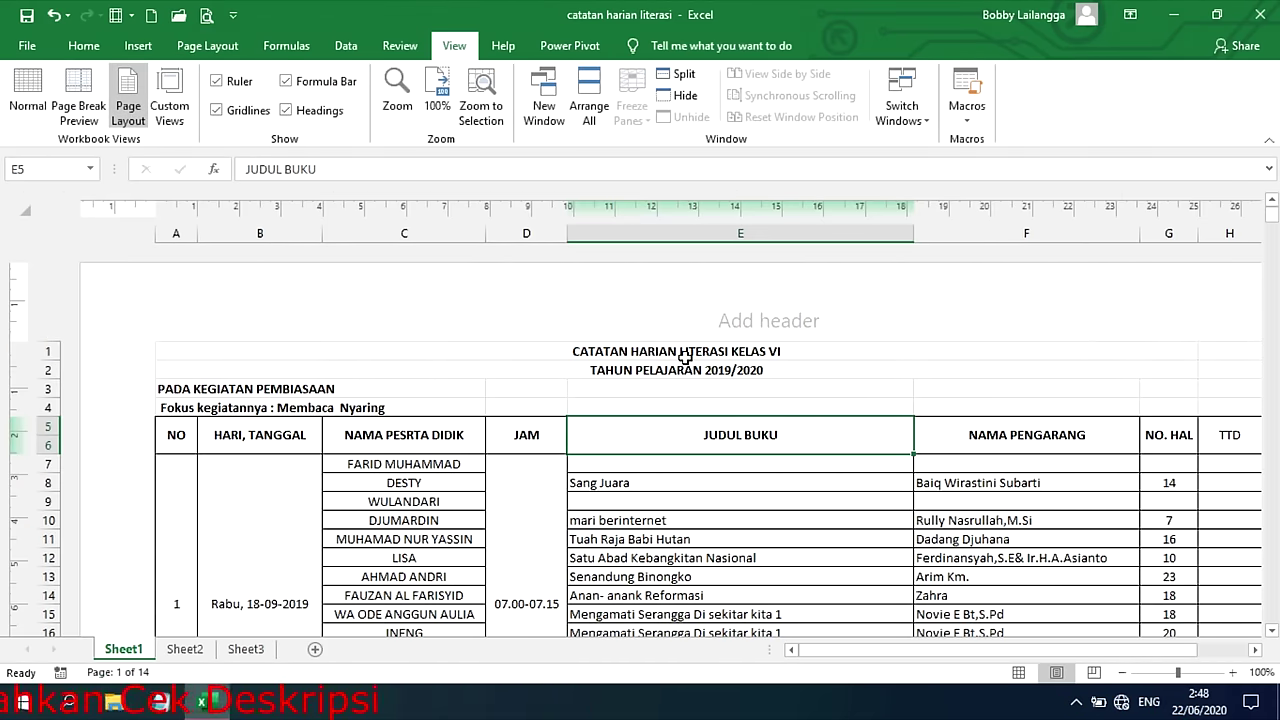
scroll(685, 358, down, 3)
scroll(617, 358, down, 2)
scroll(325, 346, up, 2)
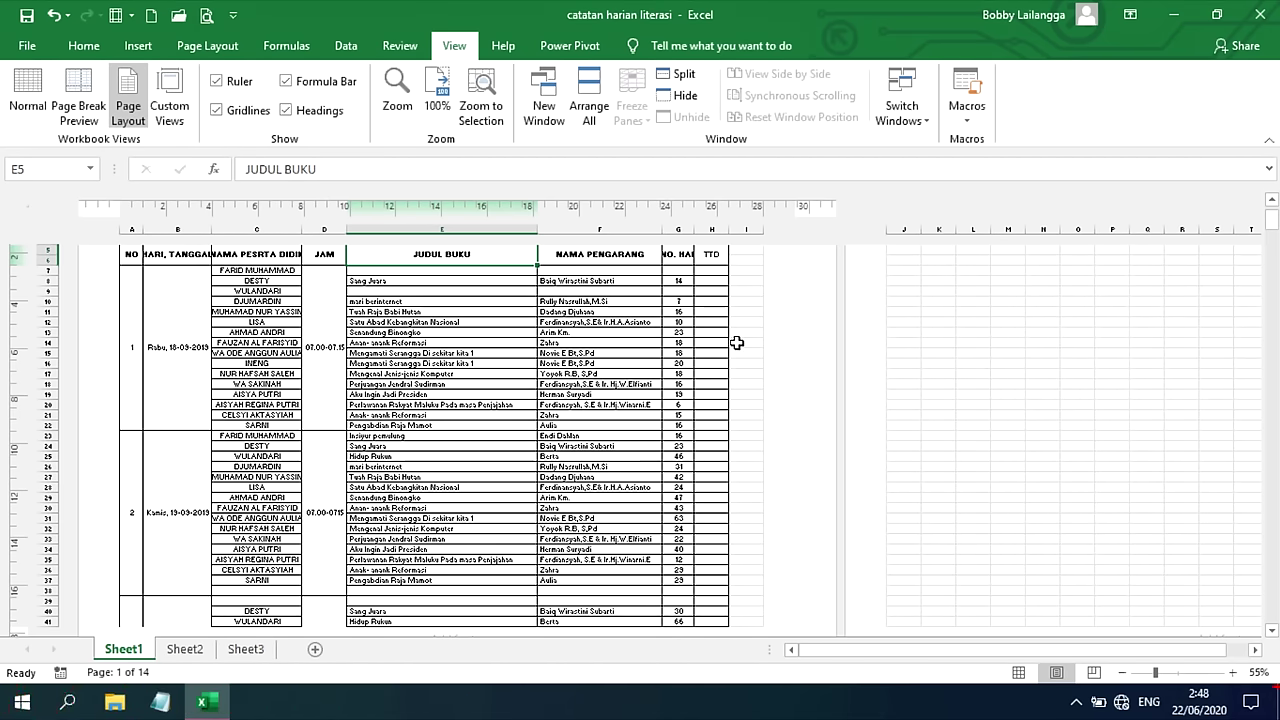
click(27, 95)
- Widen column H (TTD) out to the page break
click(843, 262)
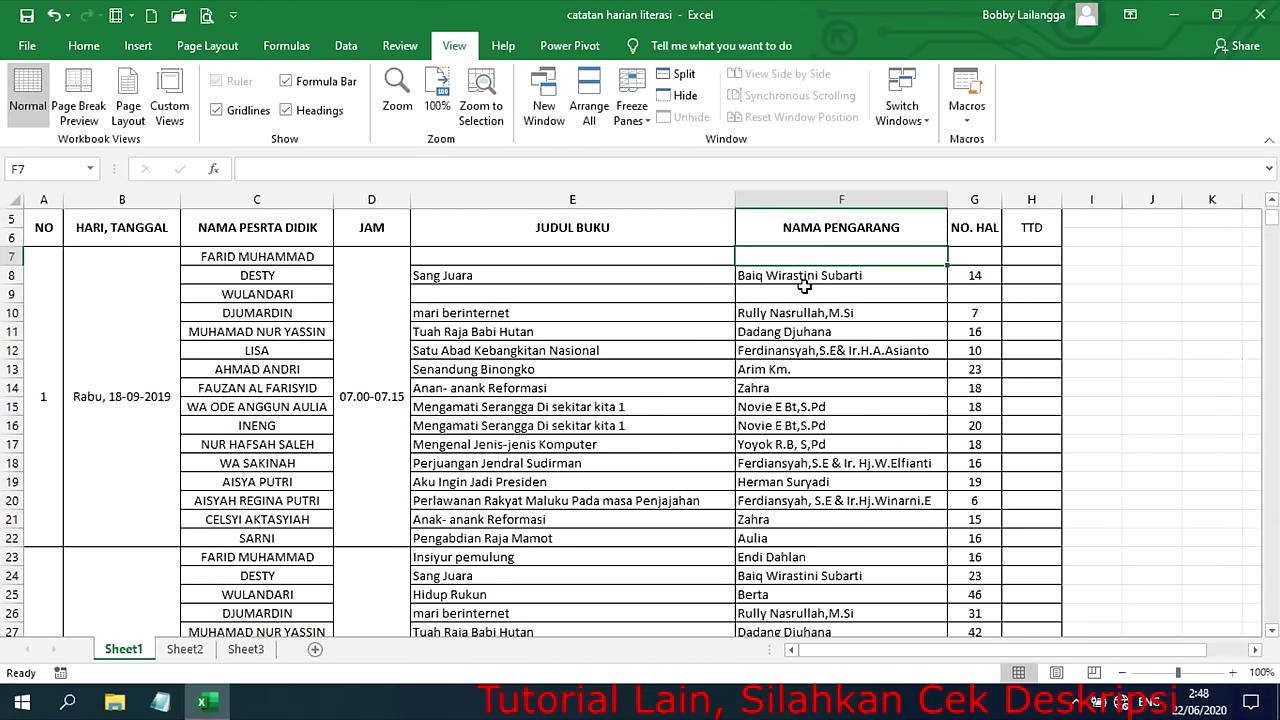
drag(1050, 191, 1090, 199)
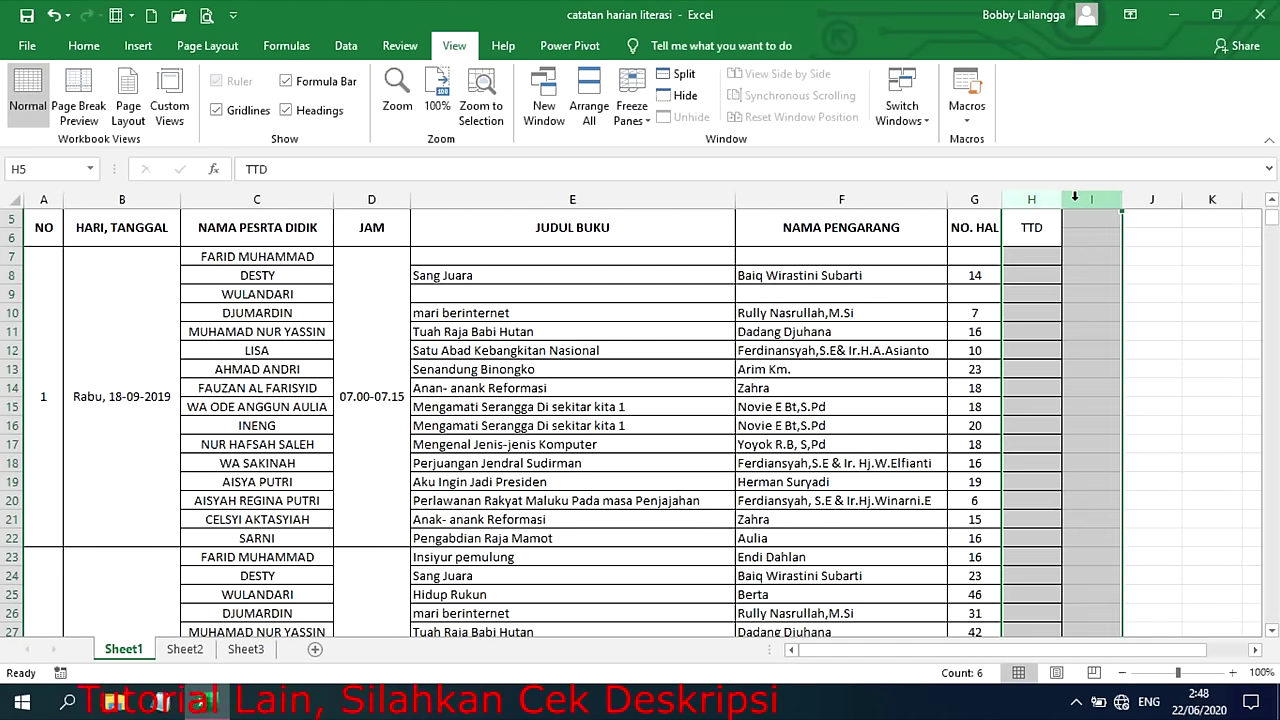
click(1031, 199)
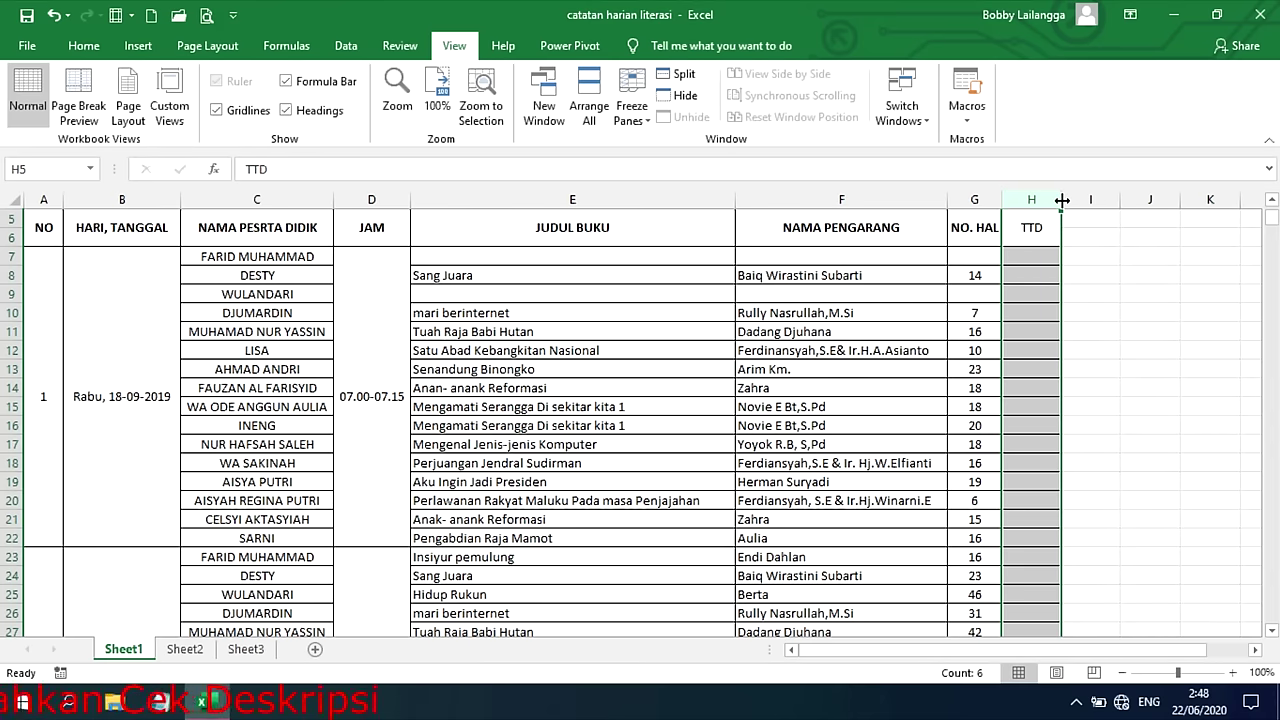
drag(1062, 199, 1106, 199)
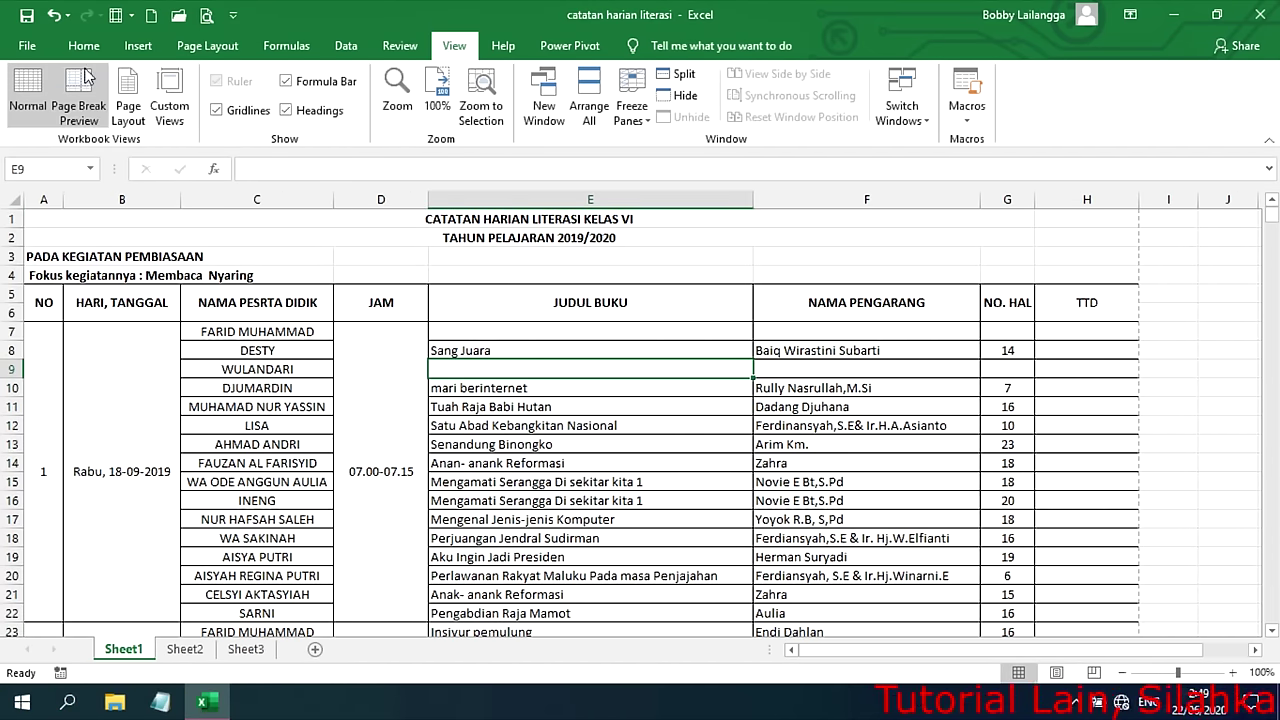
click(27, 45)
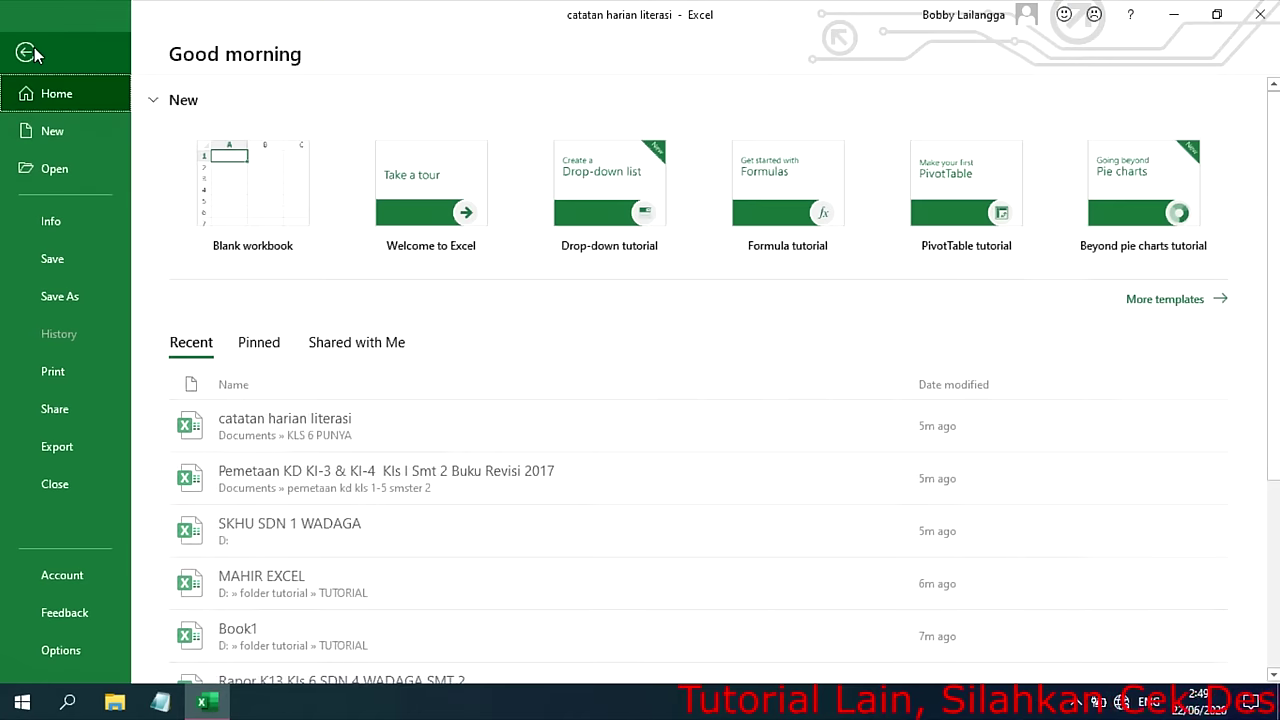
- In print preview, keep EPSON L310 Series and enable Reverse Order in its properties
click(50, 371)
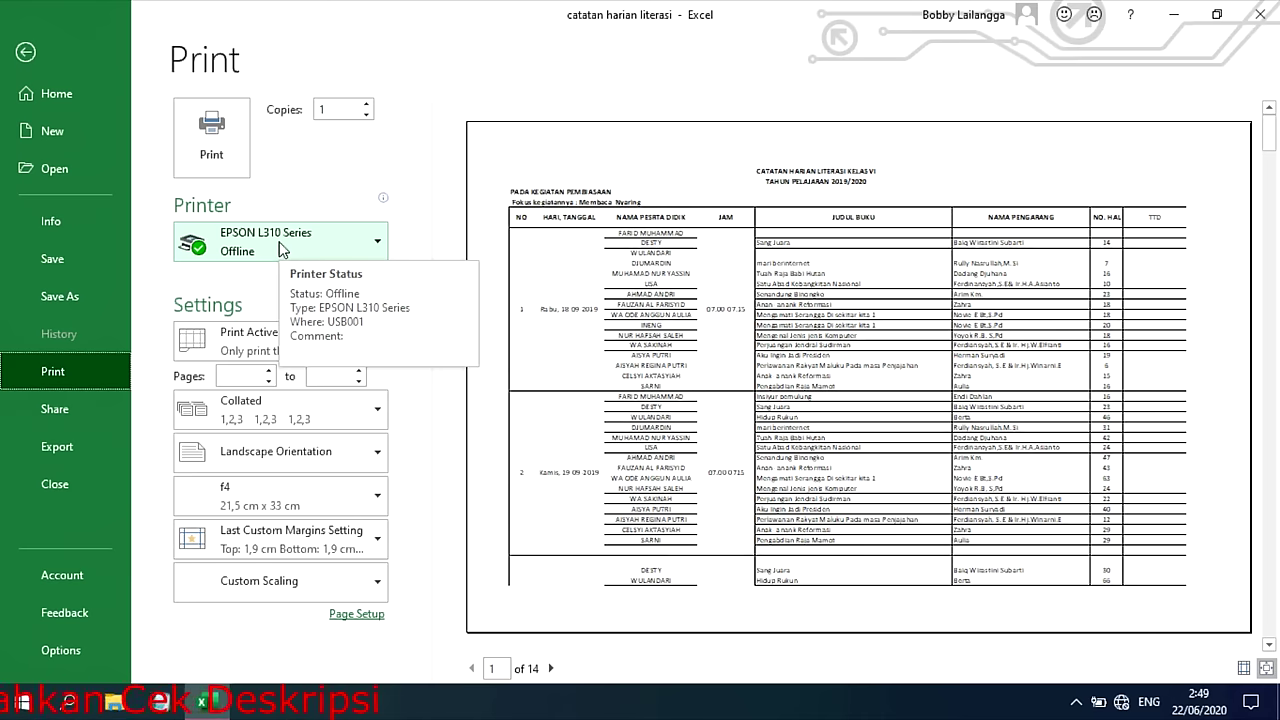
click(281, 249)
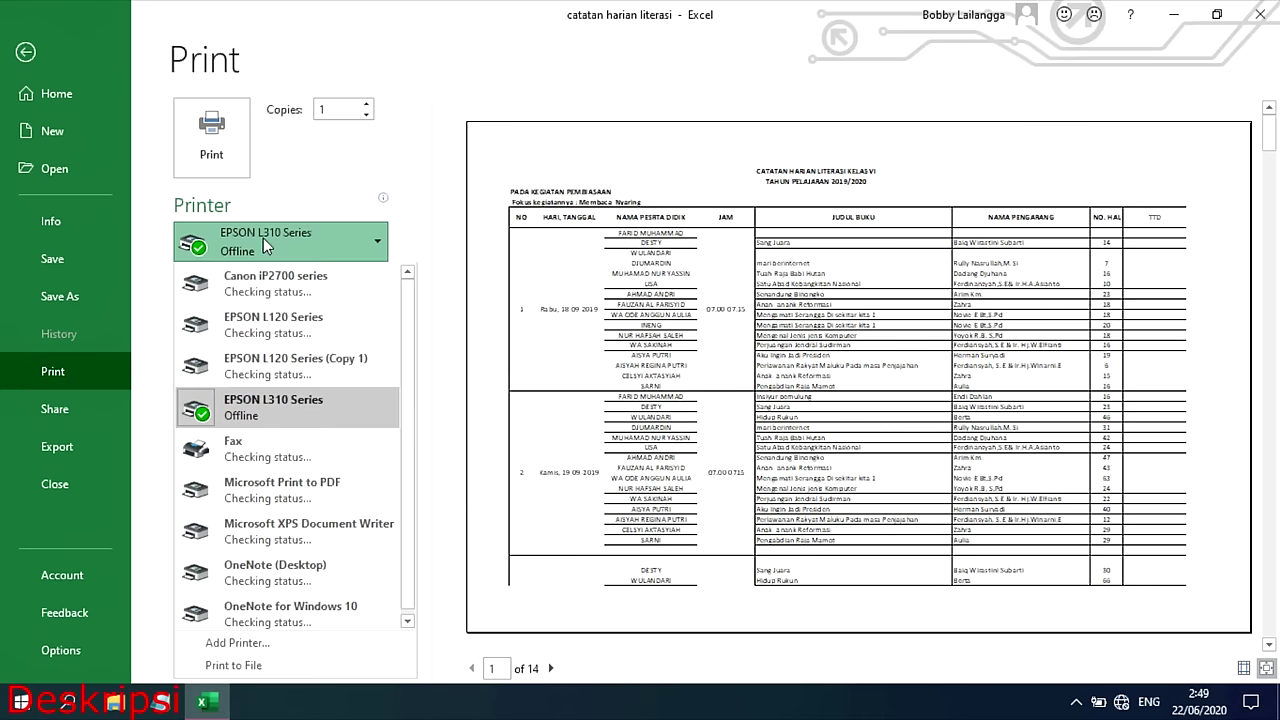
click(274, 410)
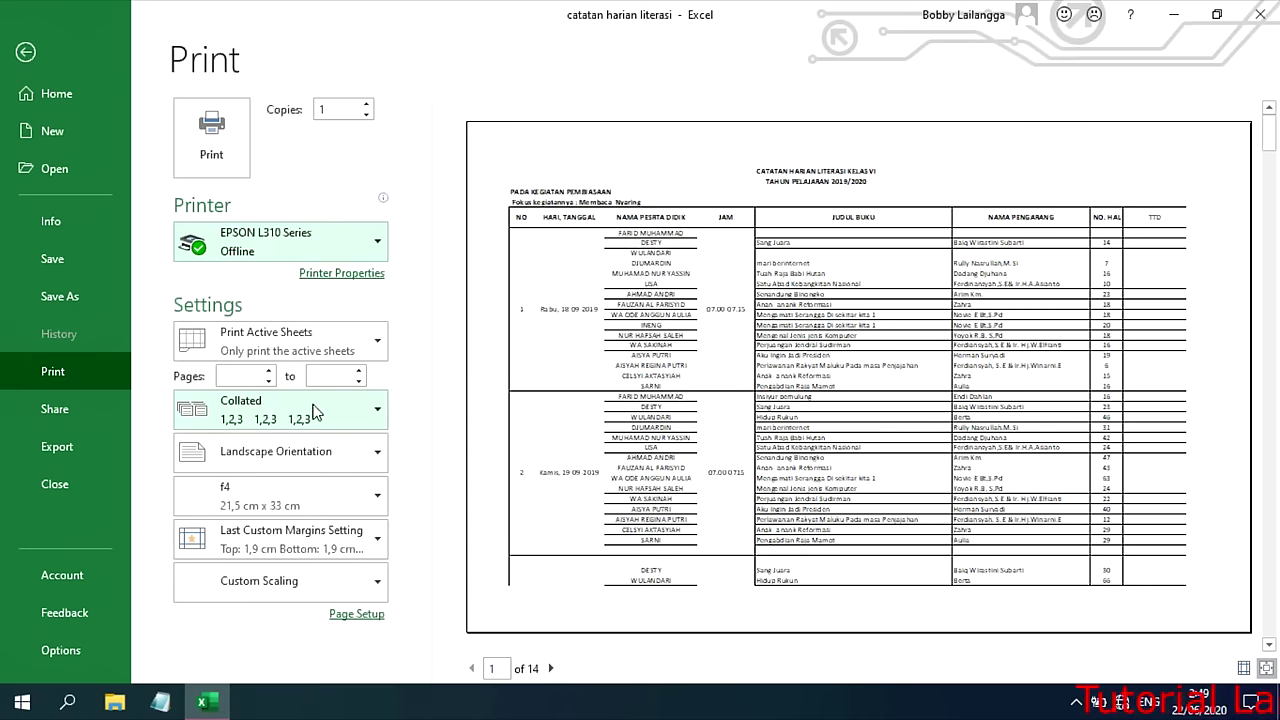
click(345, 278)
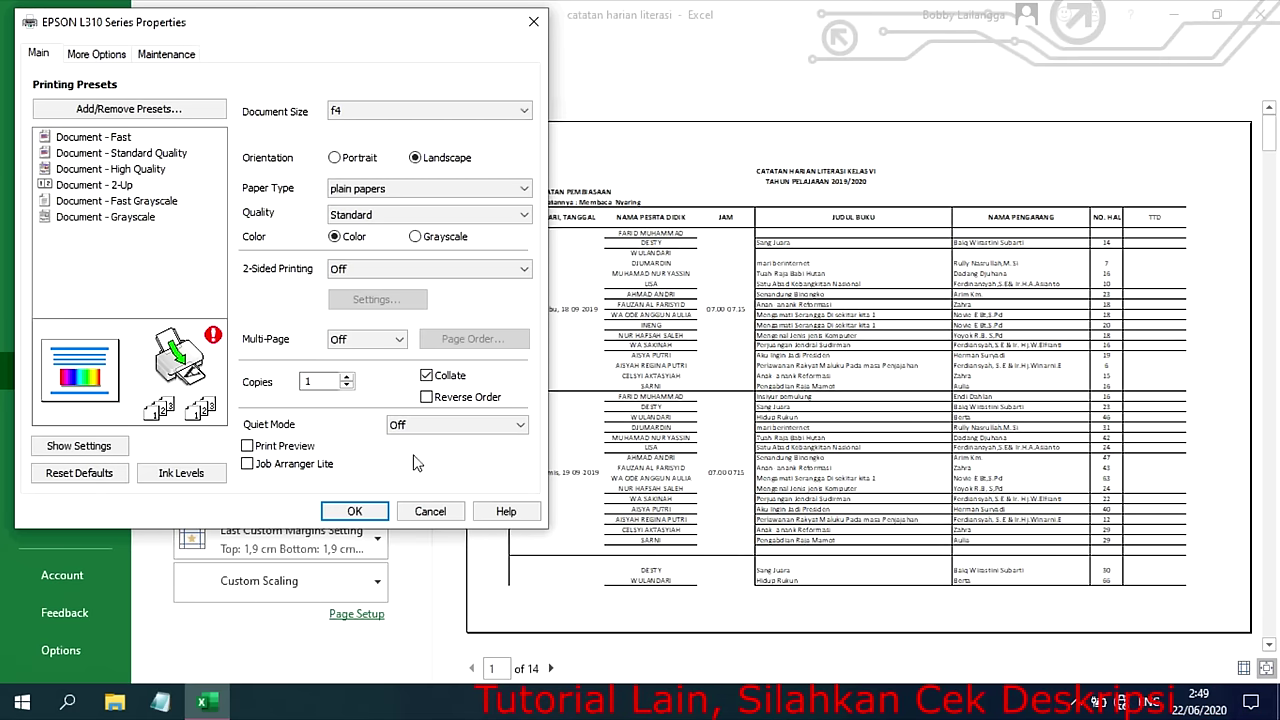
click(427, 398)
click(427, 398)
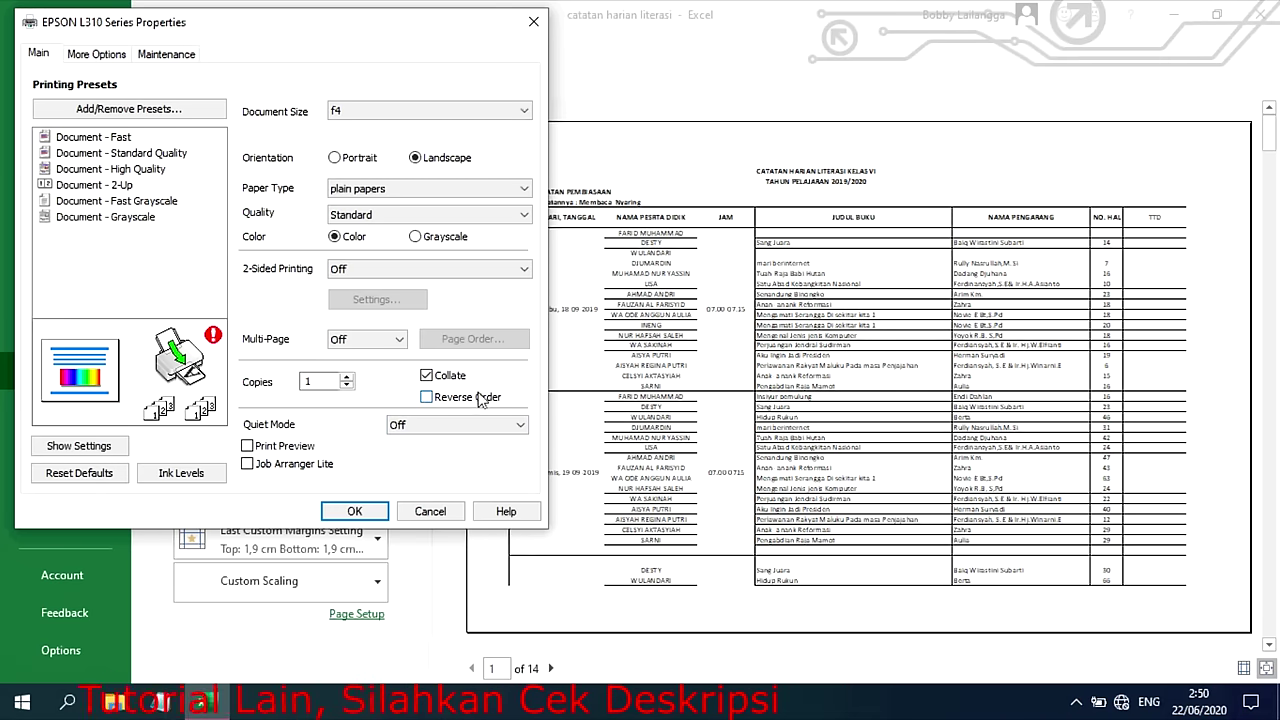
click(426, 397)
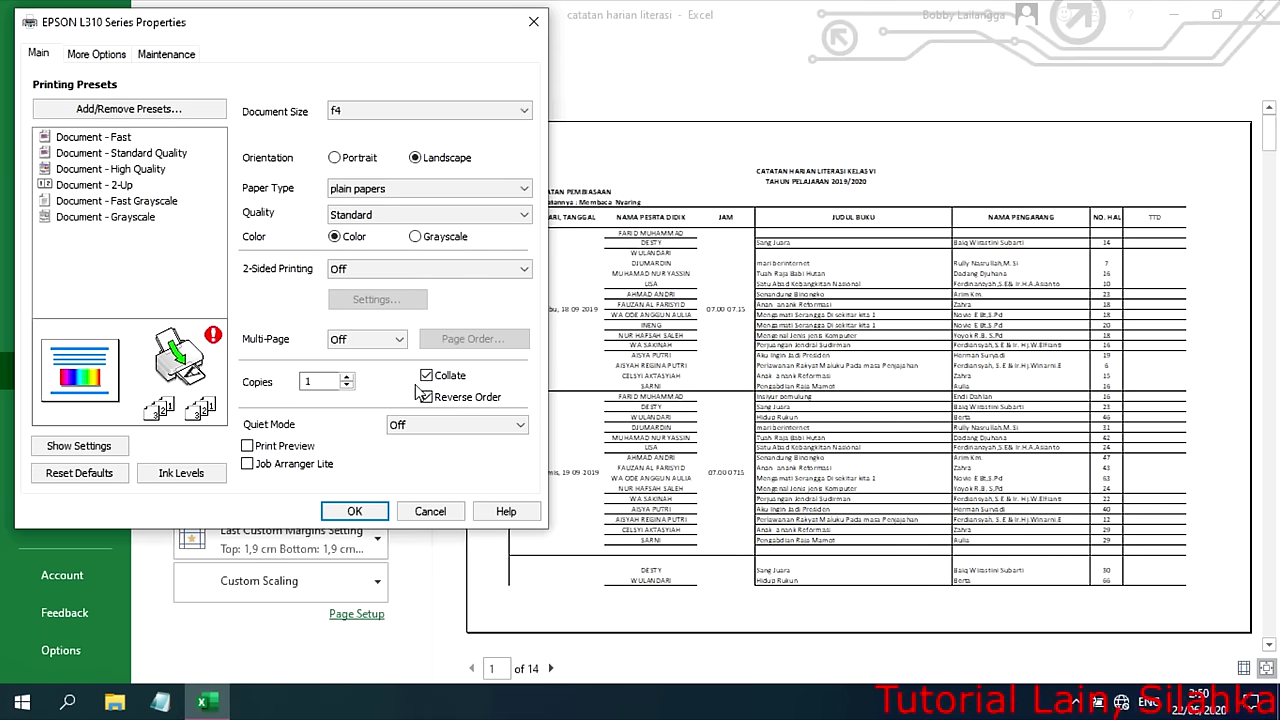
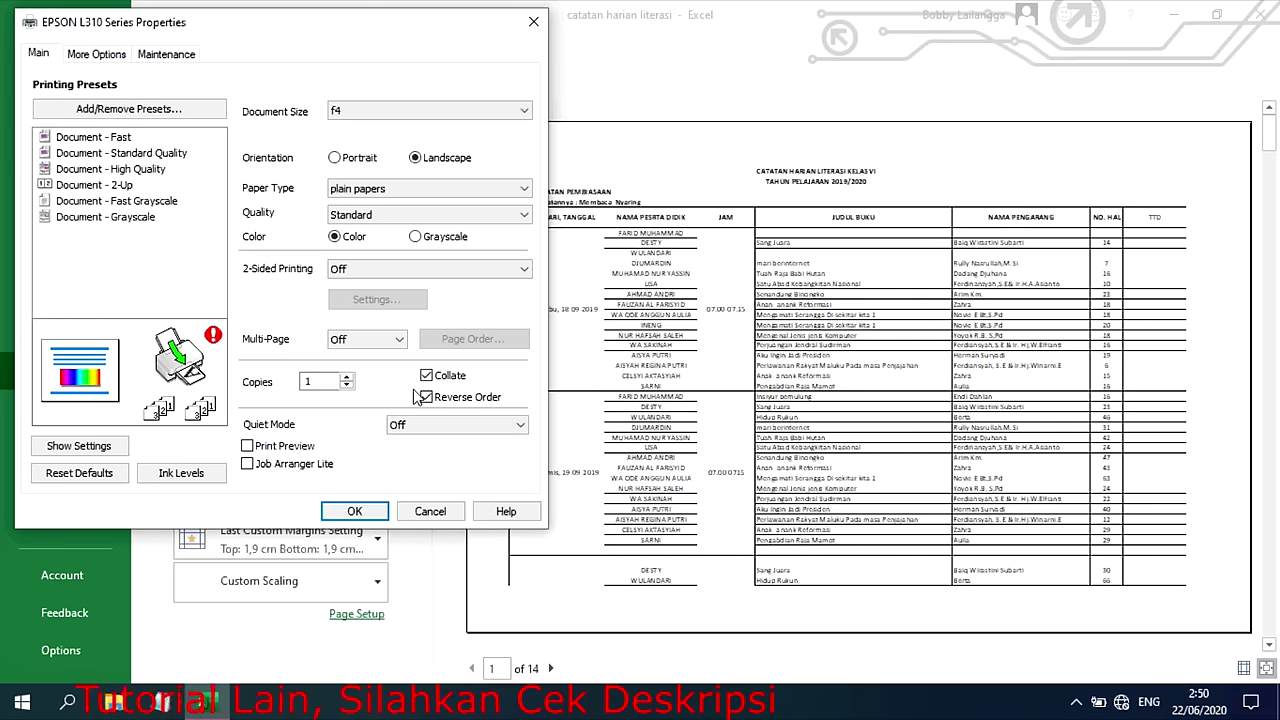
- Confirm the EPSON L310 printer's F4 landscape settings and go back to the literacy log sheet
click(355, 512)
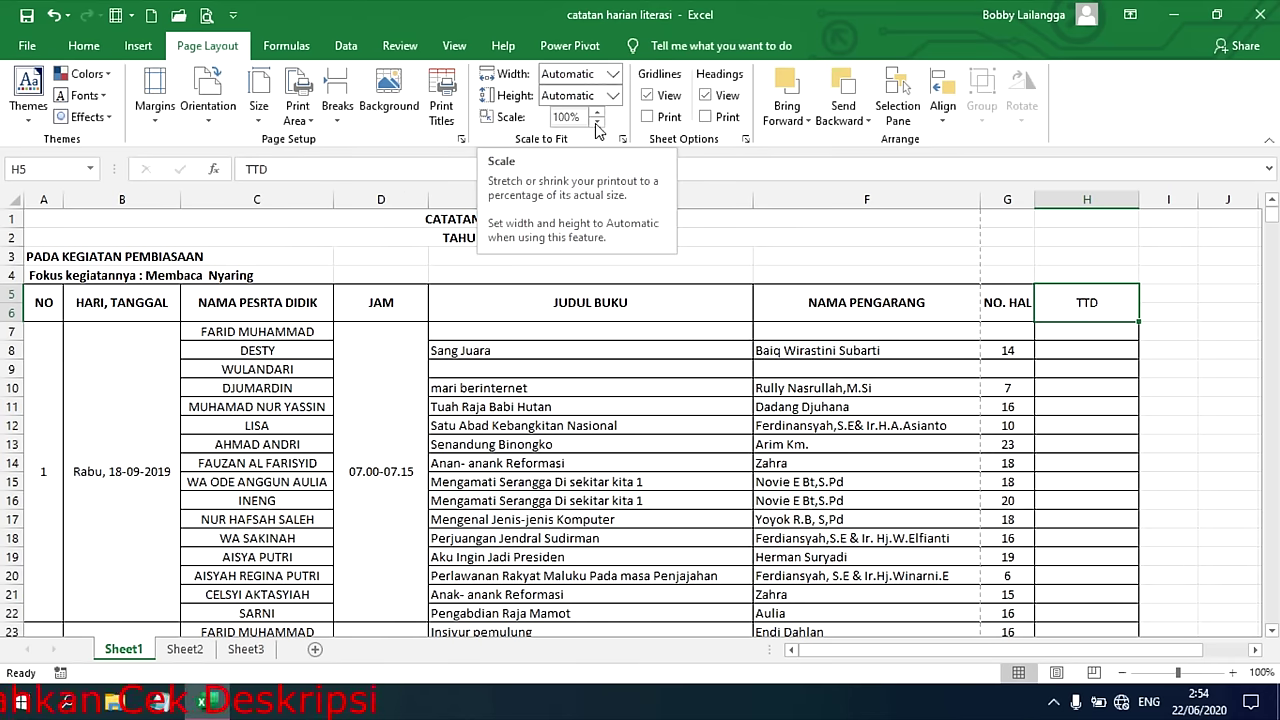
- Lower the Page Layout print scale from 100% to 85% in three steps
click(596, 123)
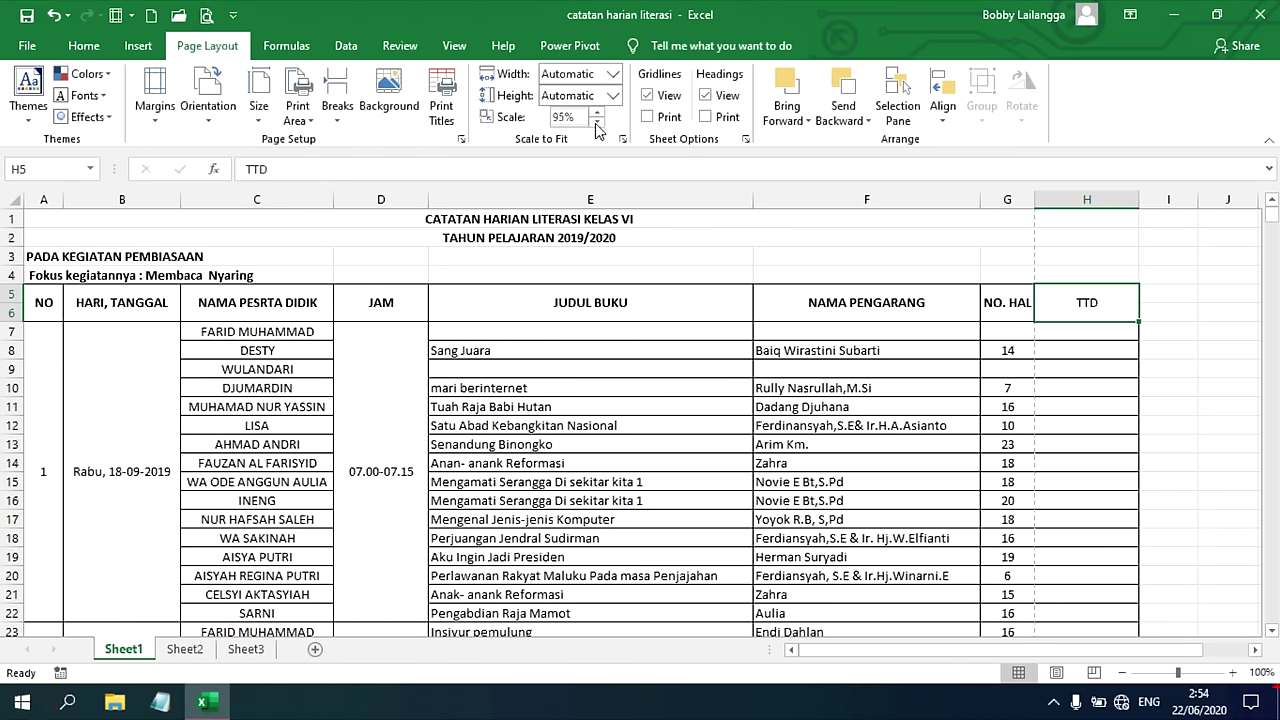
click(596, 123)
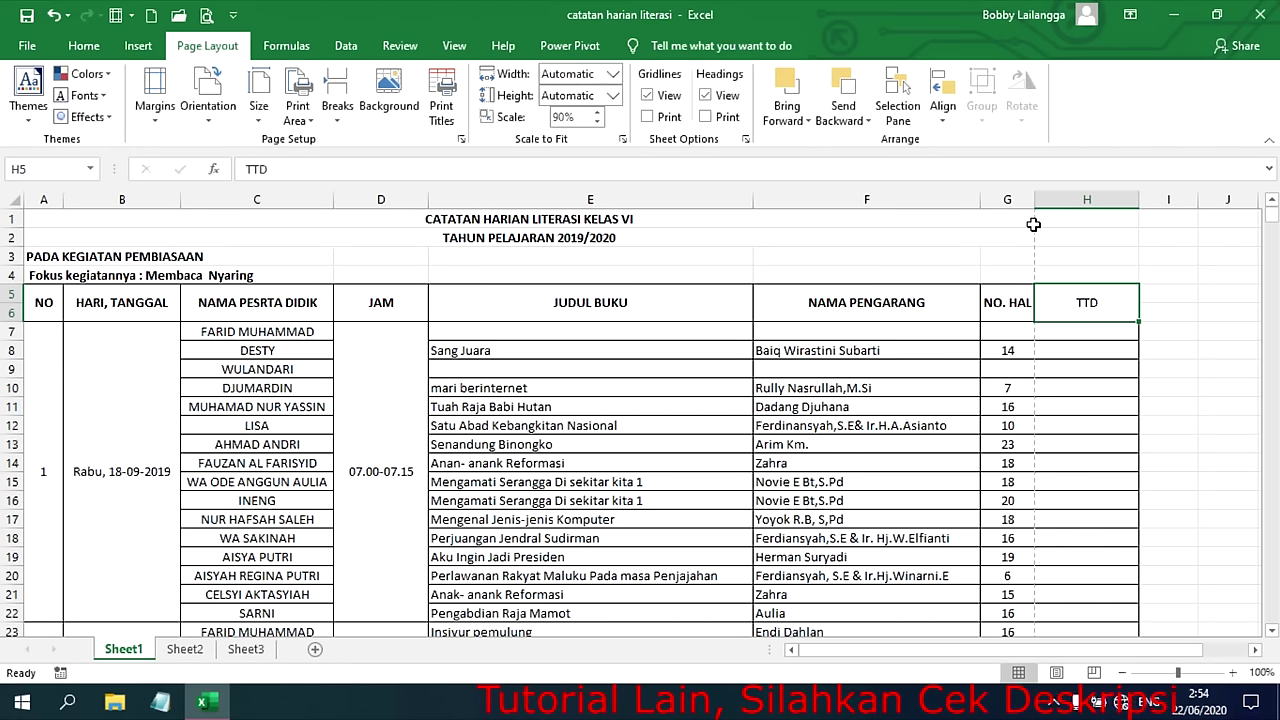
click(603, 124)
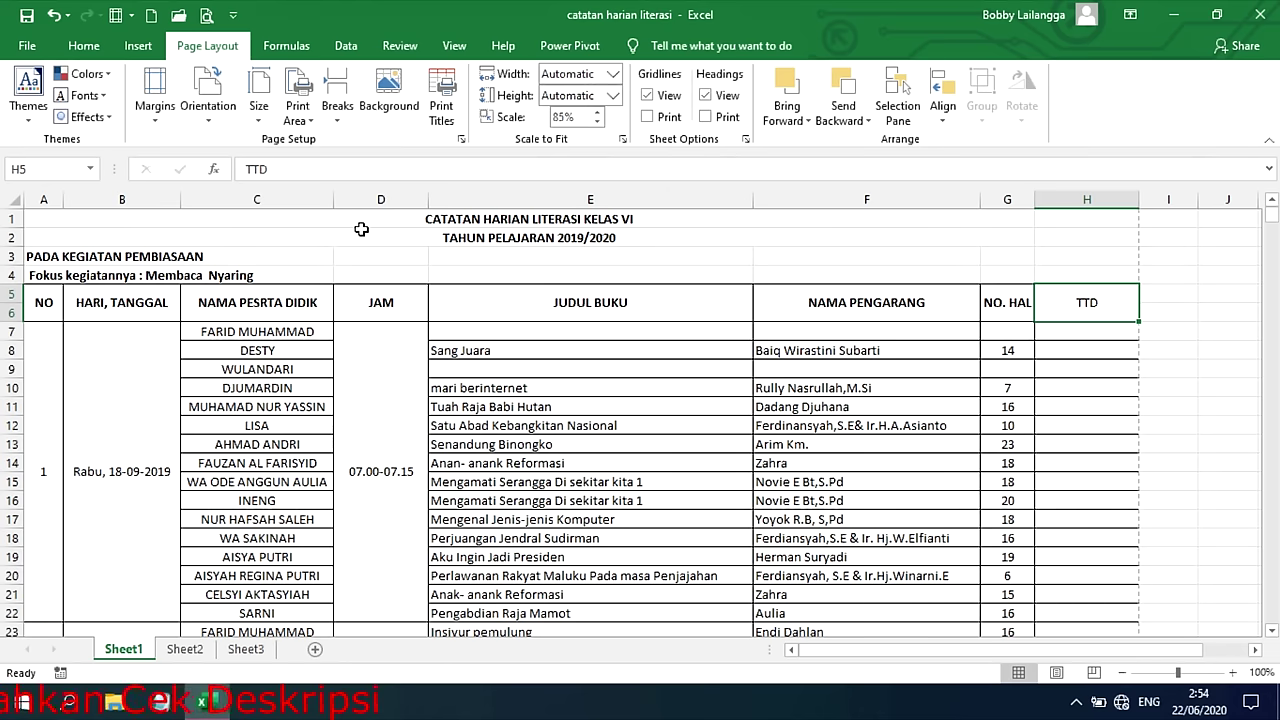
- Select A1:H38, covering the title and the first two days of the log
drag(363, 222, 614, 465)
drag(1014, 440, 1049, 428)
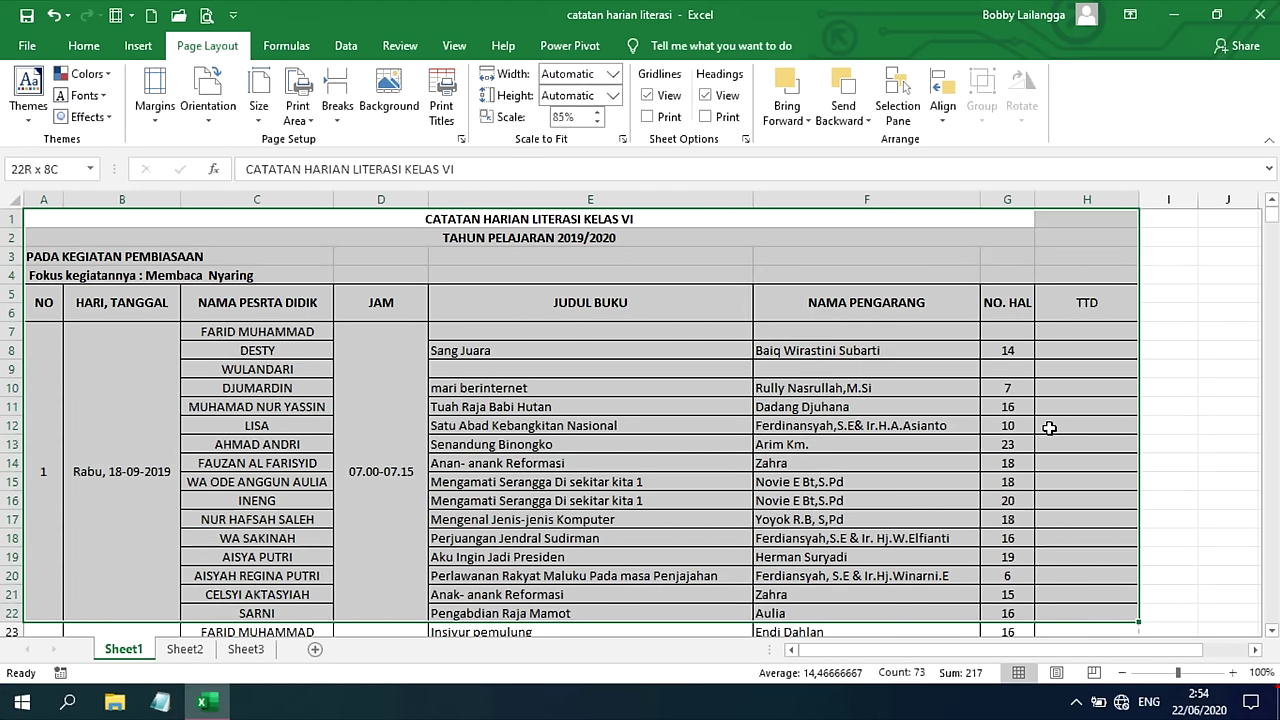
click(1054, 312)
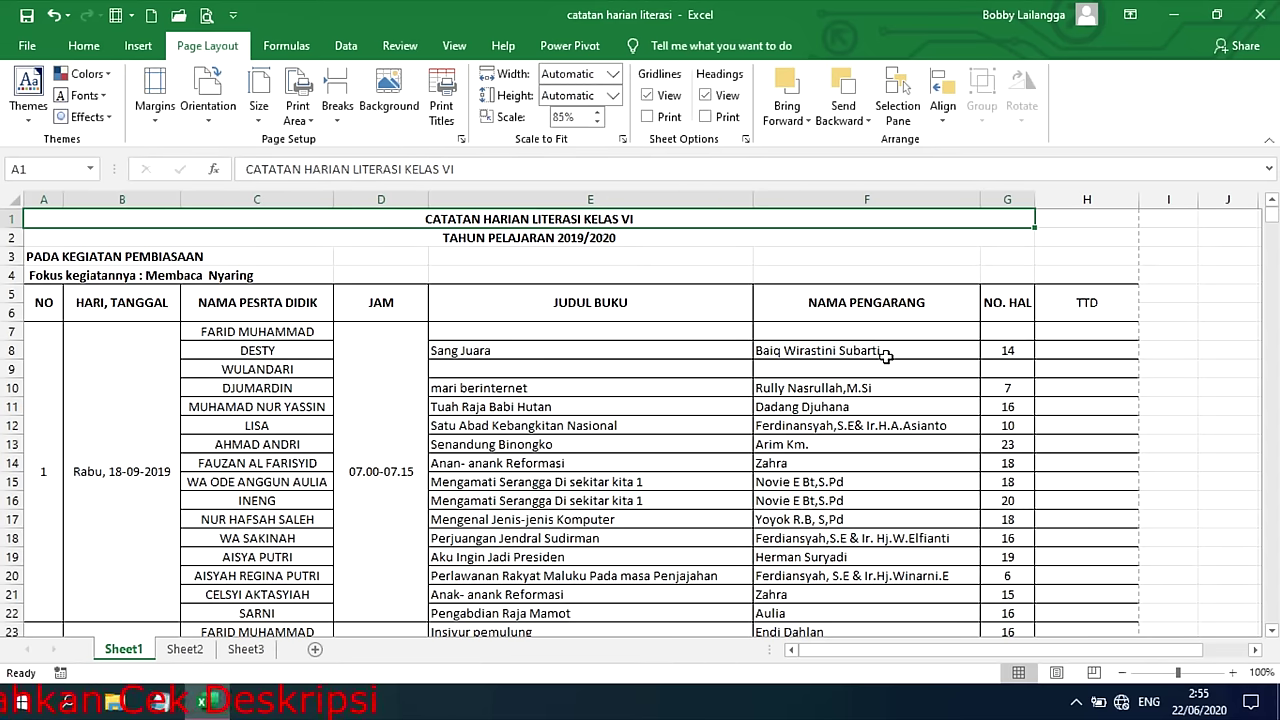
drag(645, 218, 1085, 487)
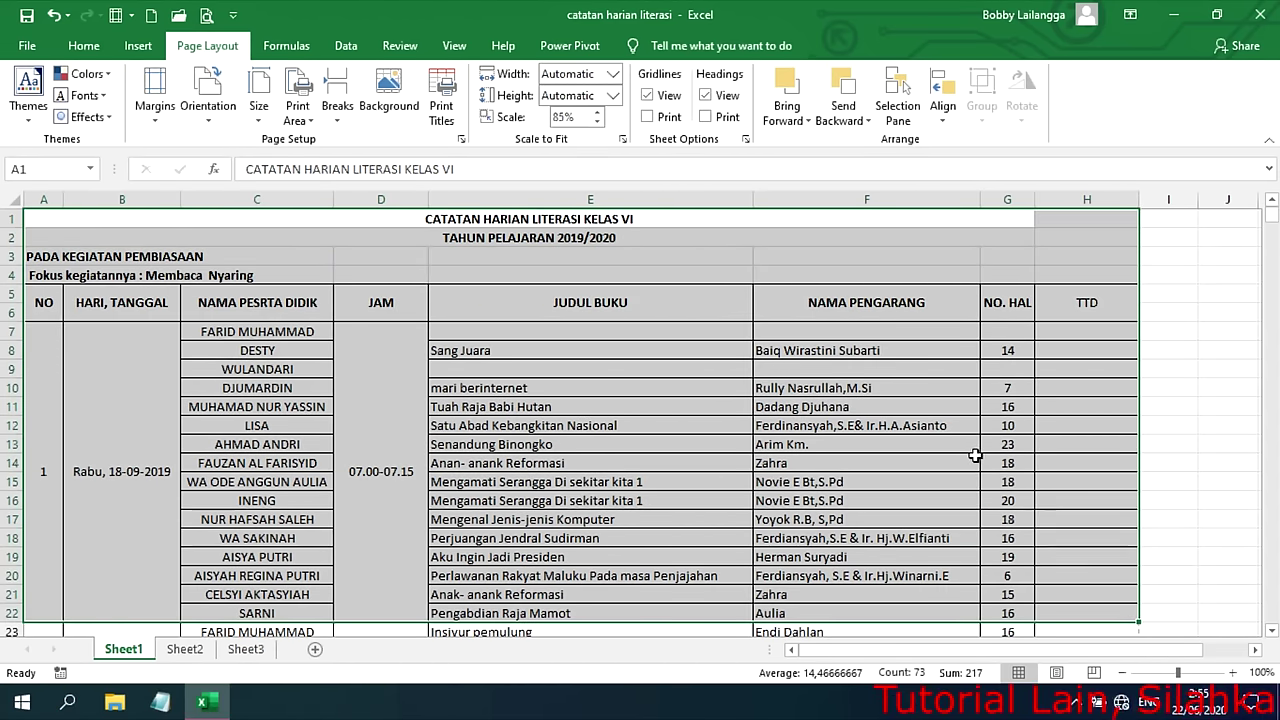
scroll(975, 440, down, 3)
scroll(334, 503, down, 1)
scroll(334, 503, down, 2)
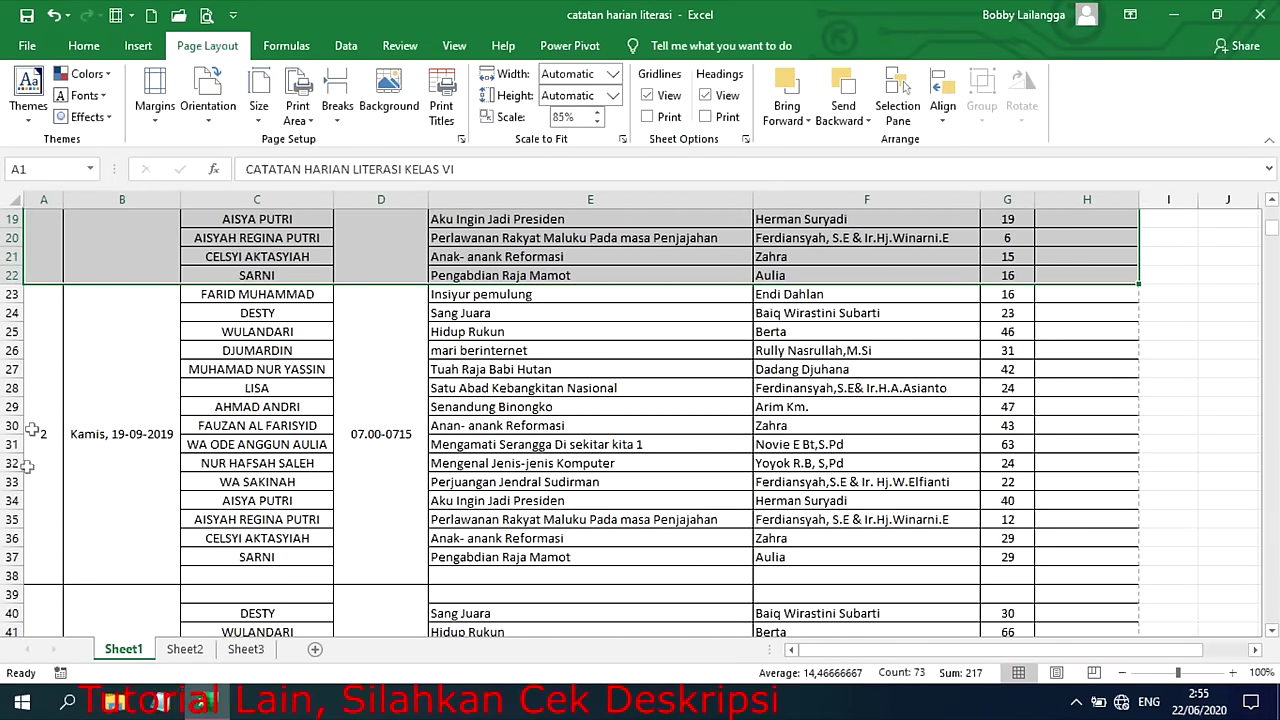
shift+click(287, 505)
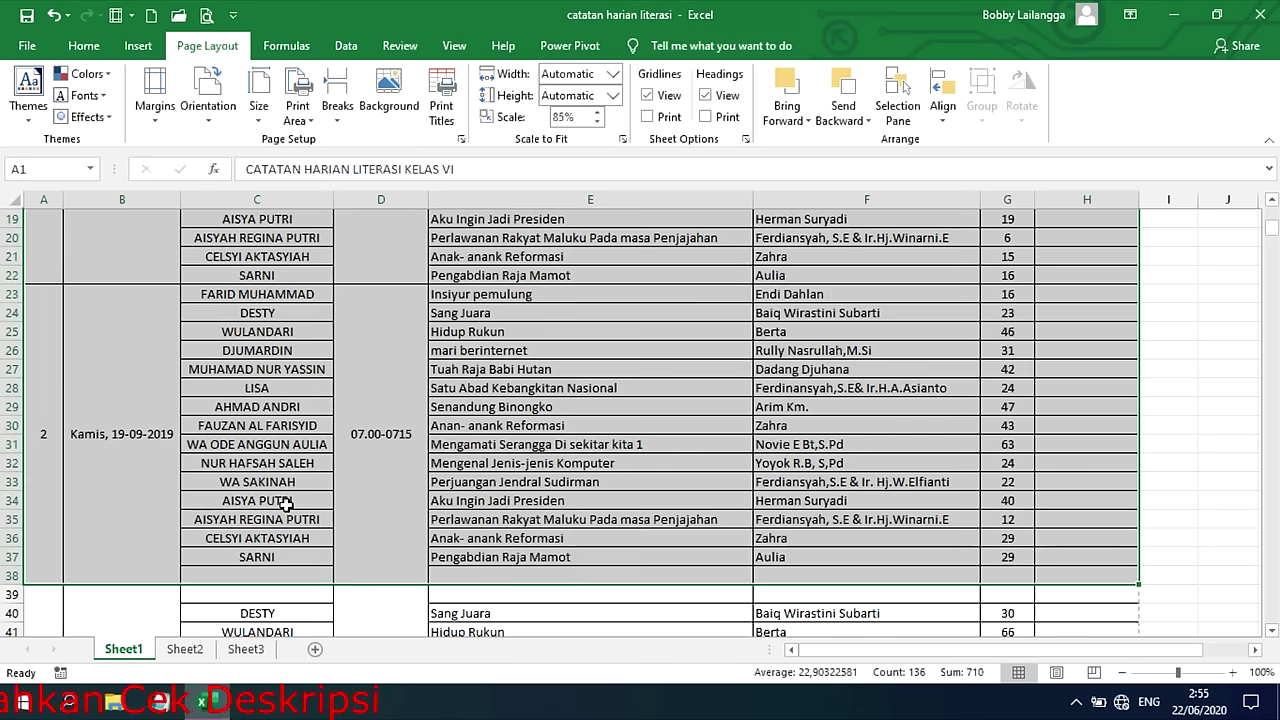
scroll(646, 426, up, 6)
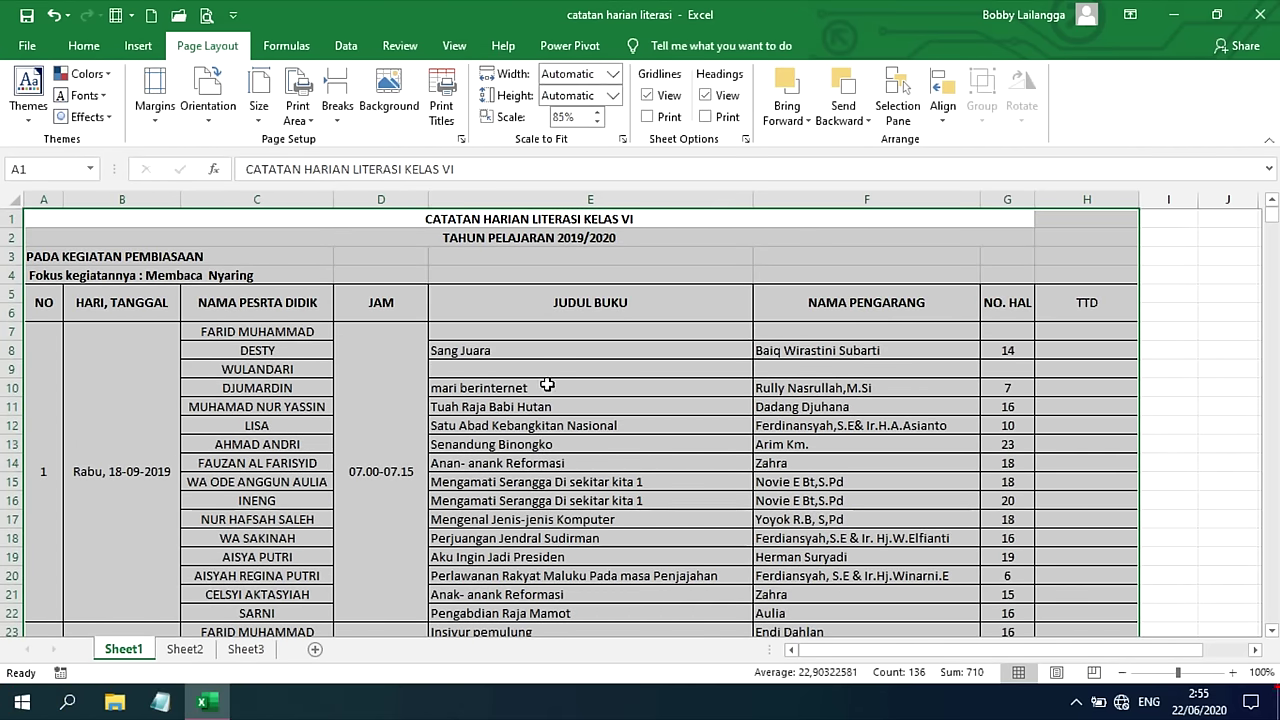
click(297, 111)
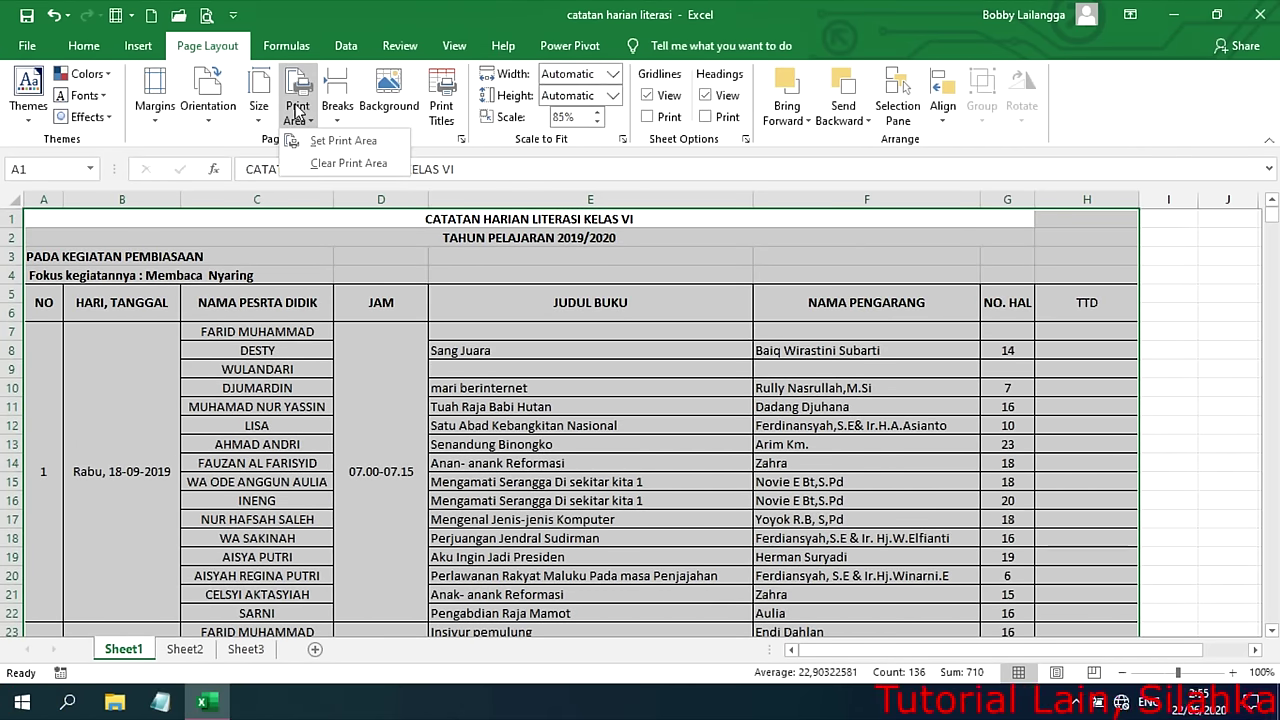
- Set the selected range A1:H38 as the print area
click(361, 142)
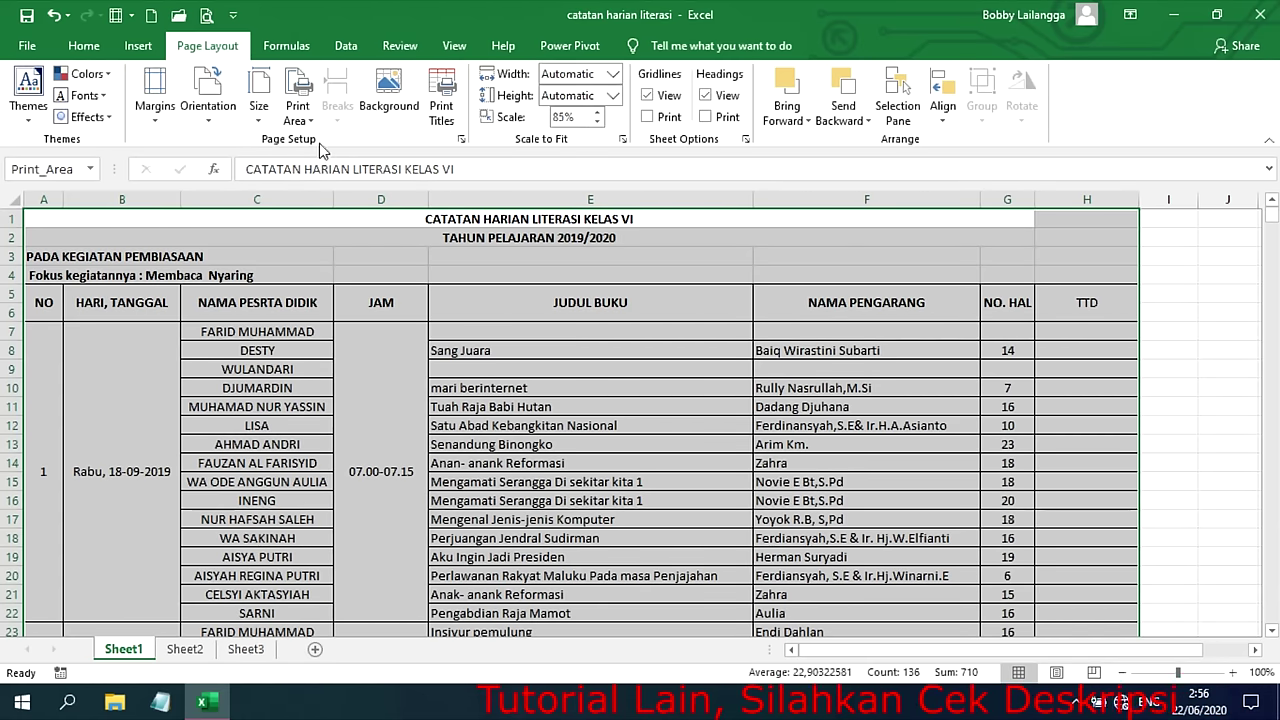
click(298, 108)
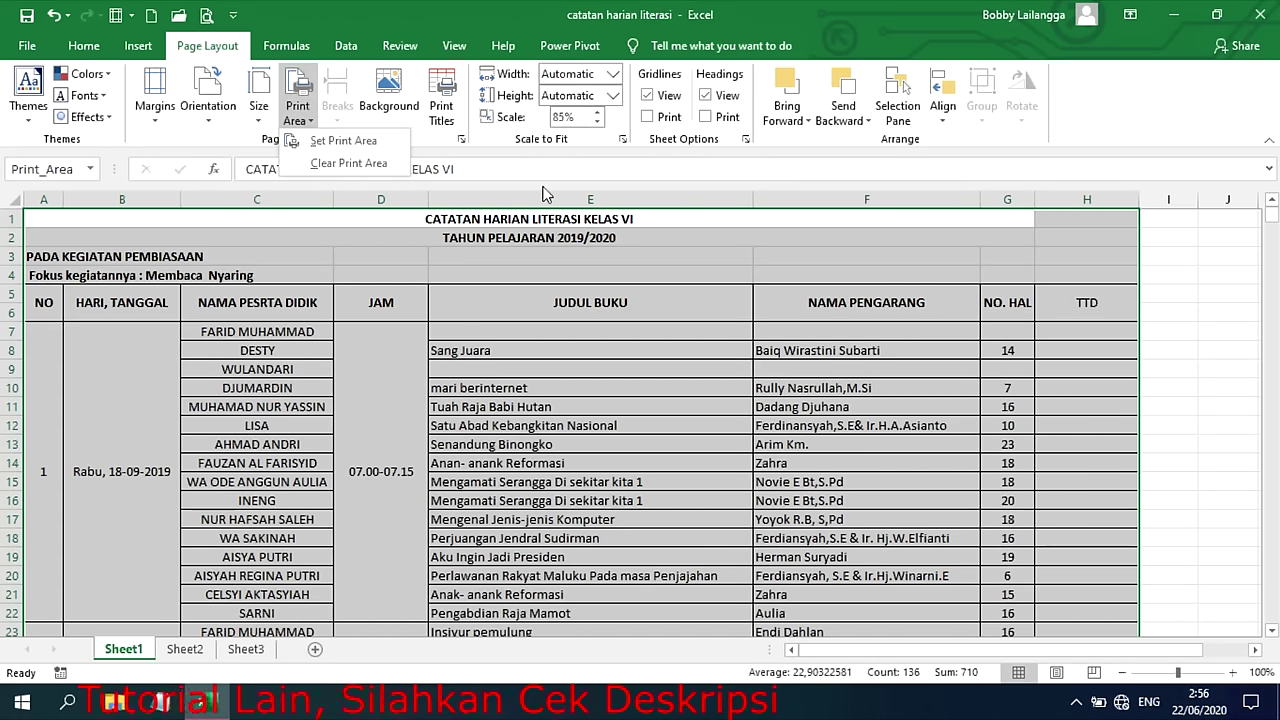
click(324, 162)
- Preview the print area fitting on one F4 landscape page
scroll(891, 431, down, 4)
scroll(891, 431, down, 5)
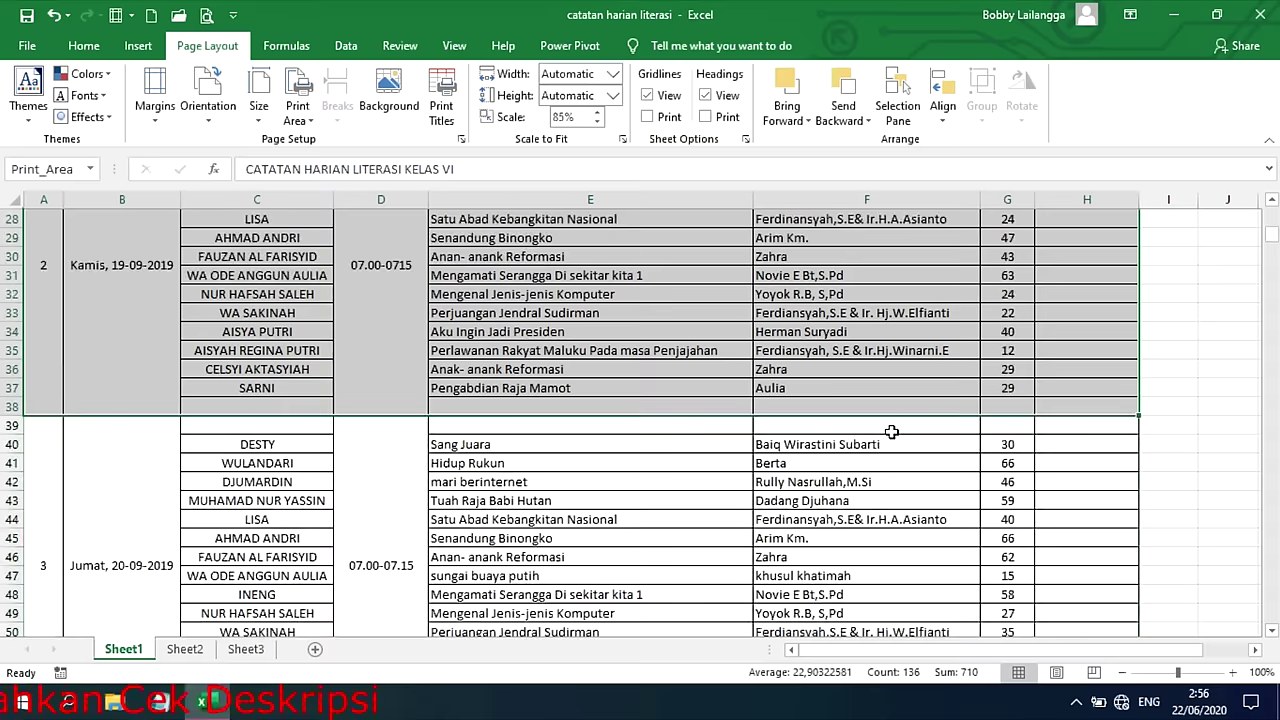
scroll(891, 431, down, 2)
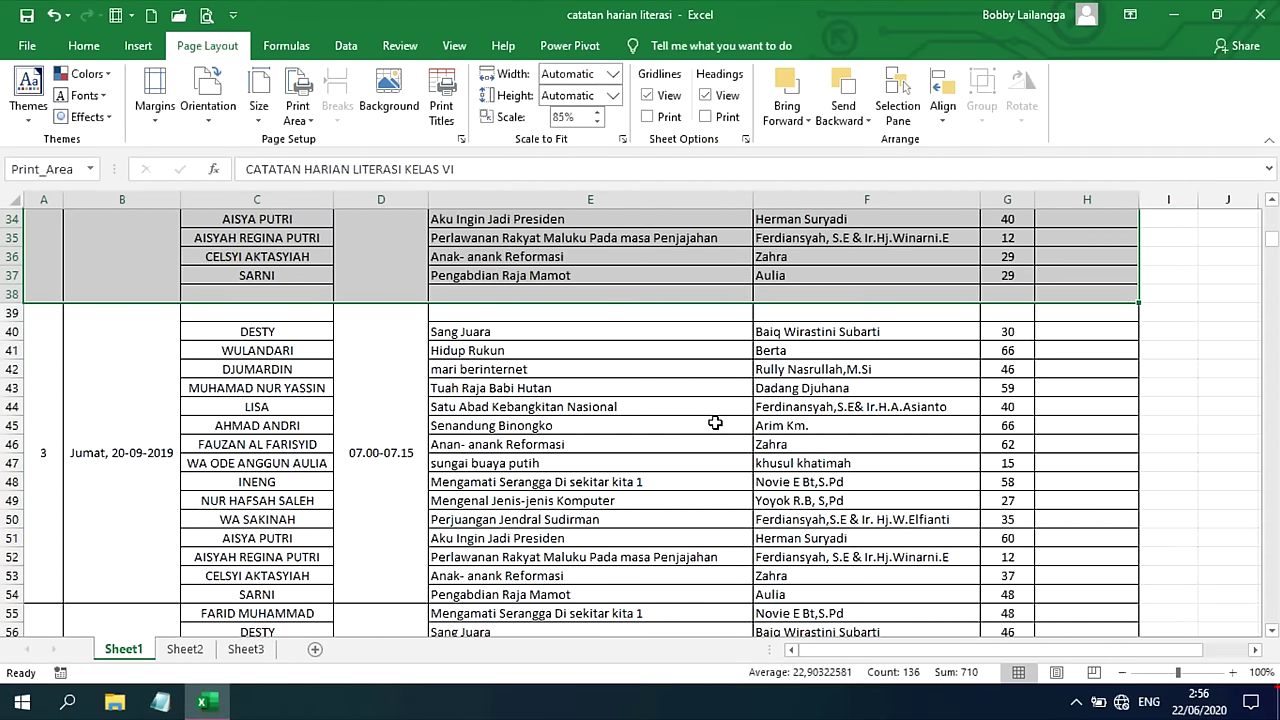
scroll(715, 423, down, 3)
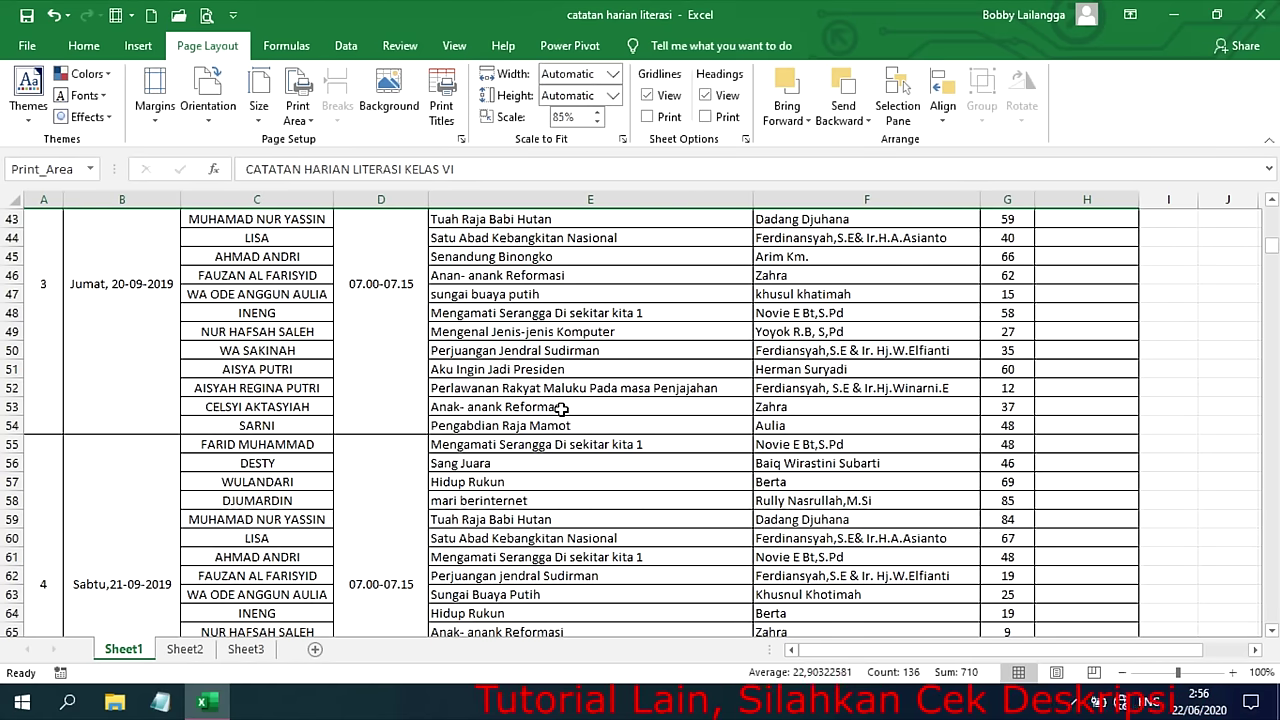
key(ctrl+p)
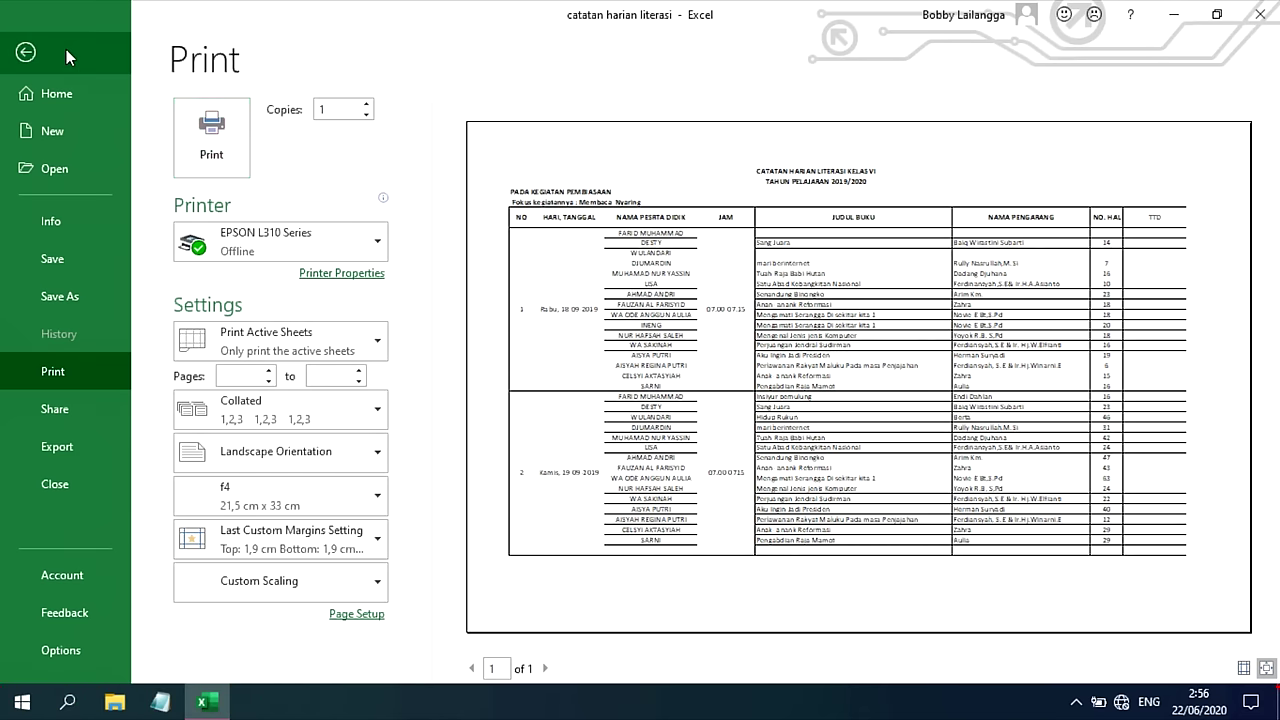
- Clear the print area and preview the resulting 14-page printout
click(25, 52)
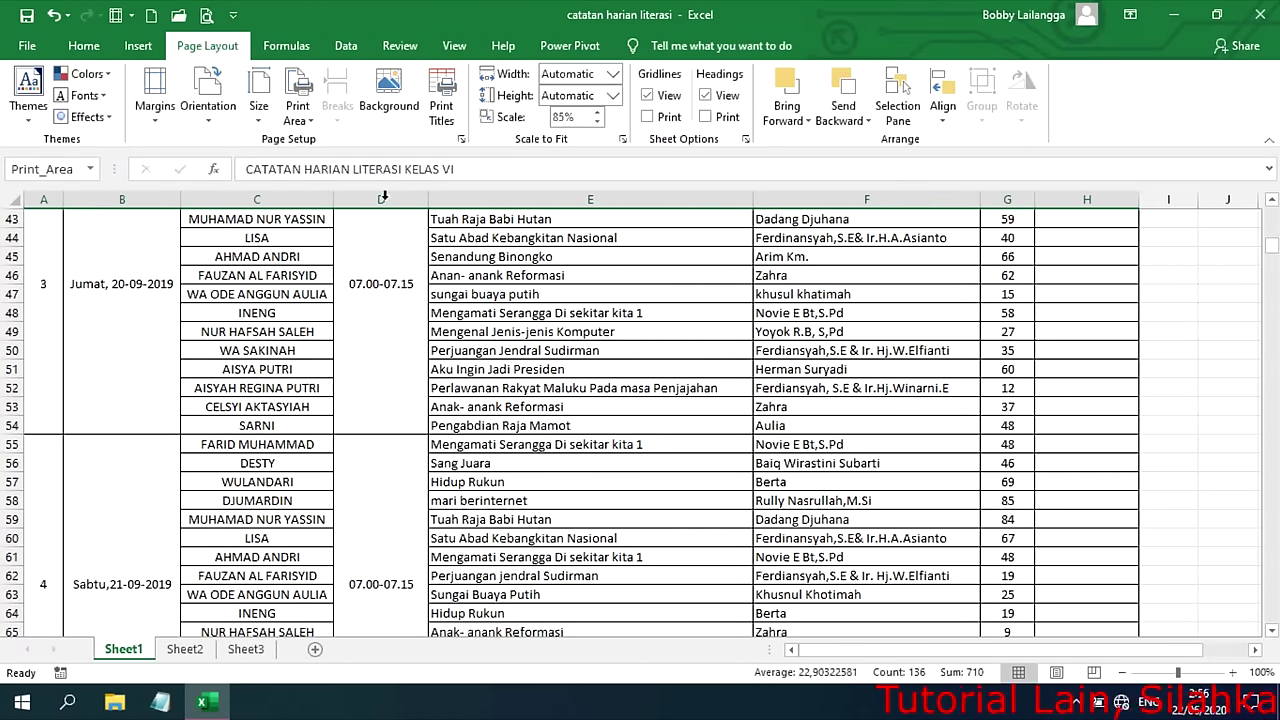
click(300, 118)
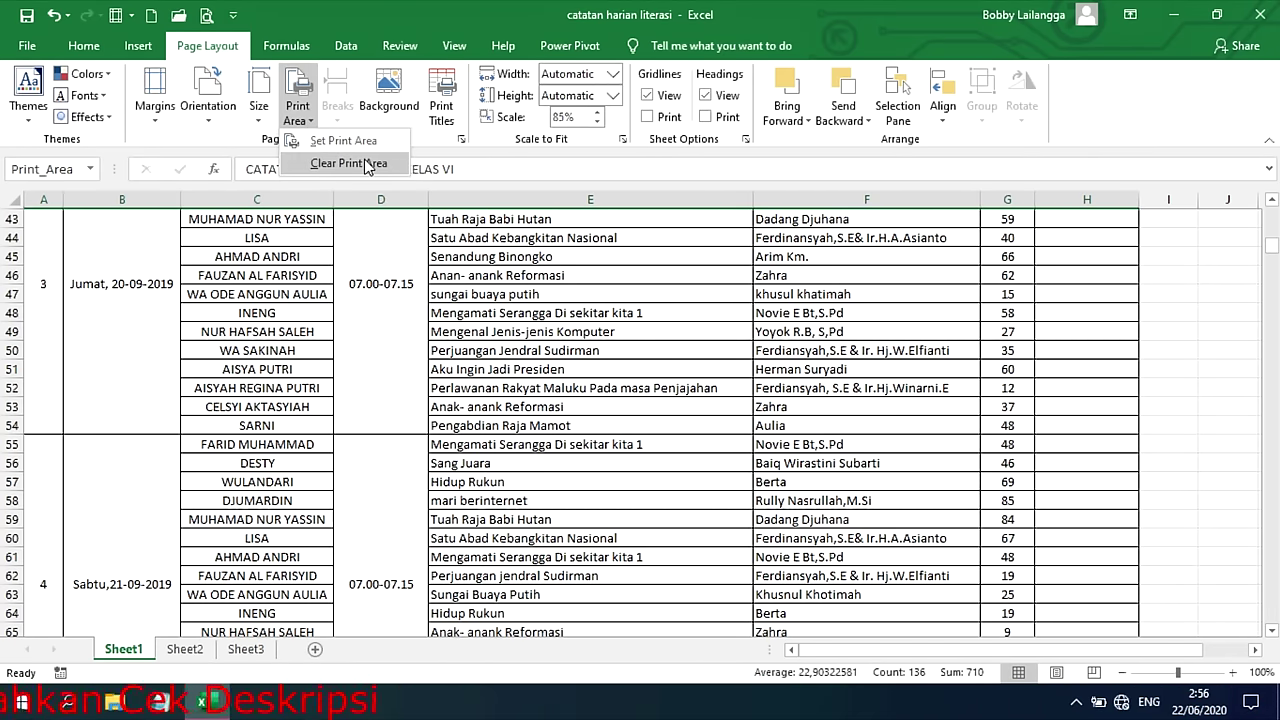
click(367, 165)
scroll(815, 398, up, 14)
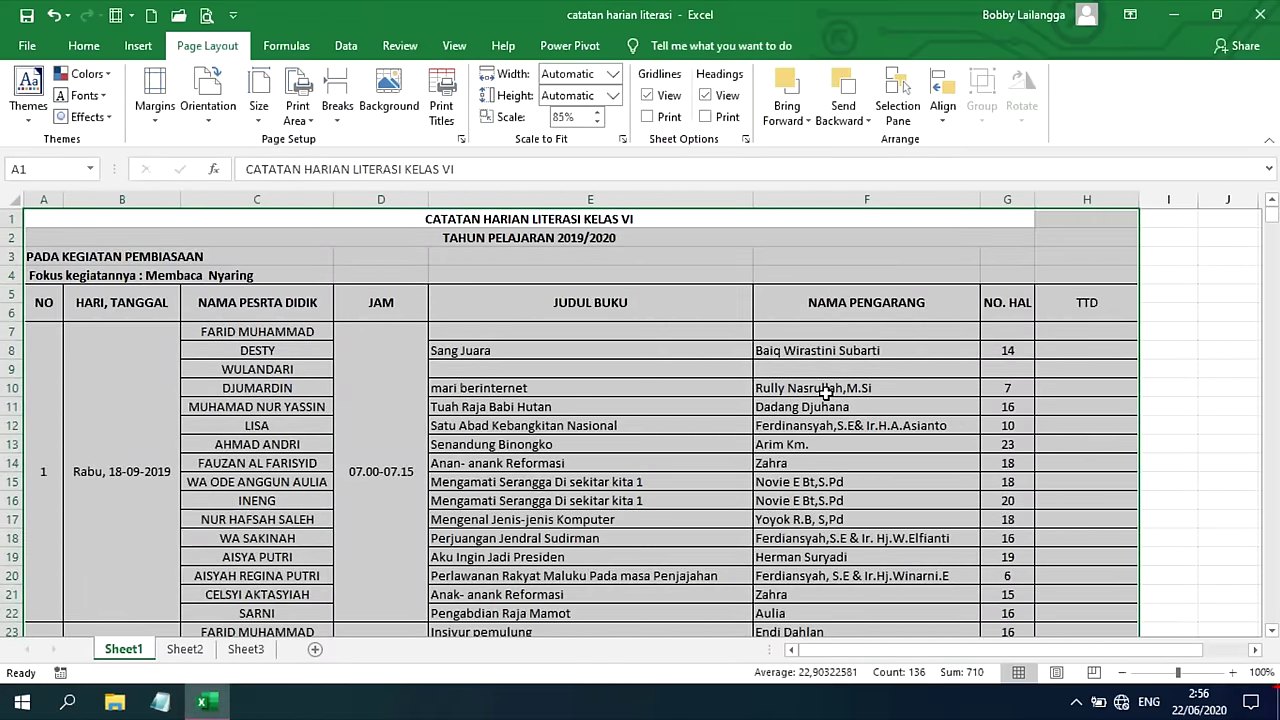
key(ctrl+p)
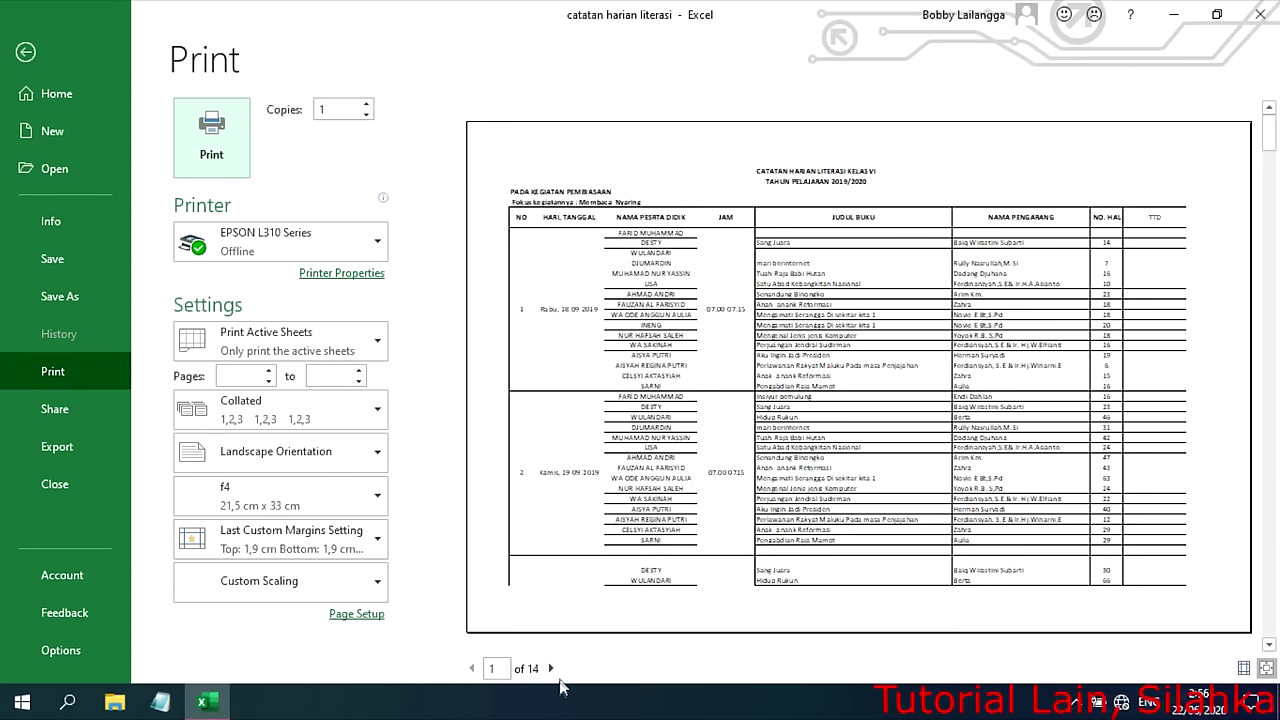
click(64, 62)
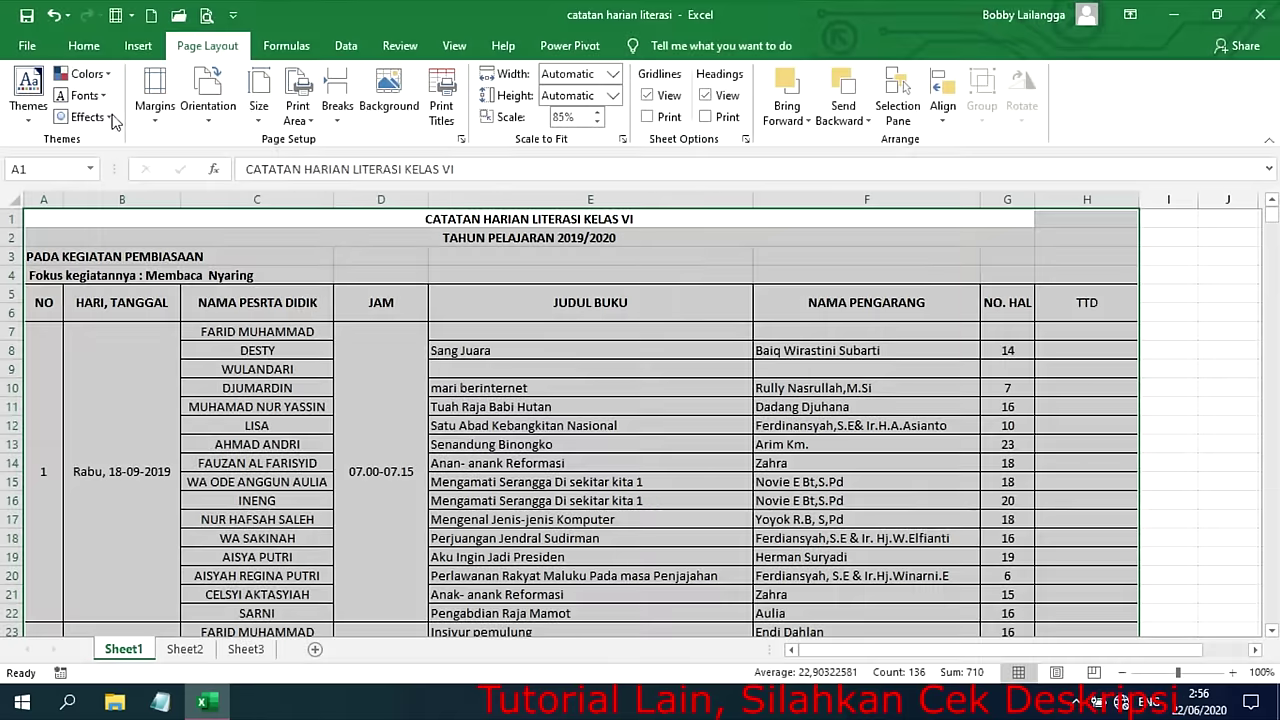
- Reapply rows 1–38 as print area, confirm the one-page preview, and deselect at E10
click(303, 115)
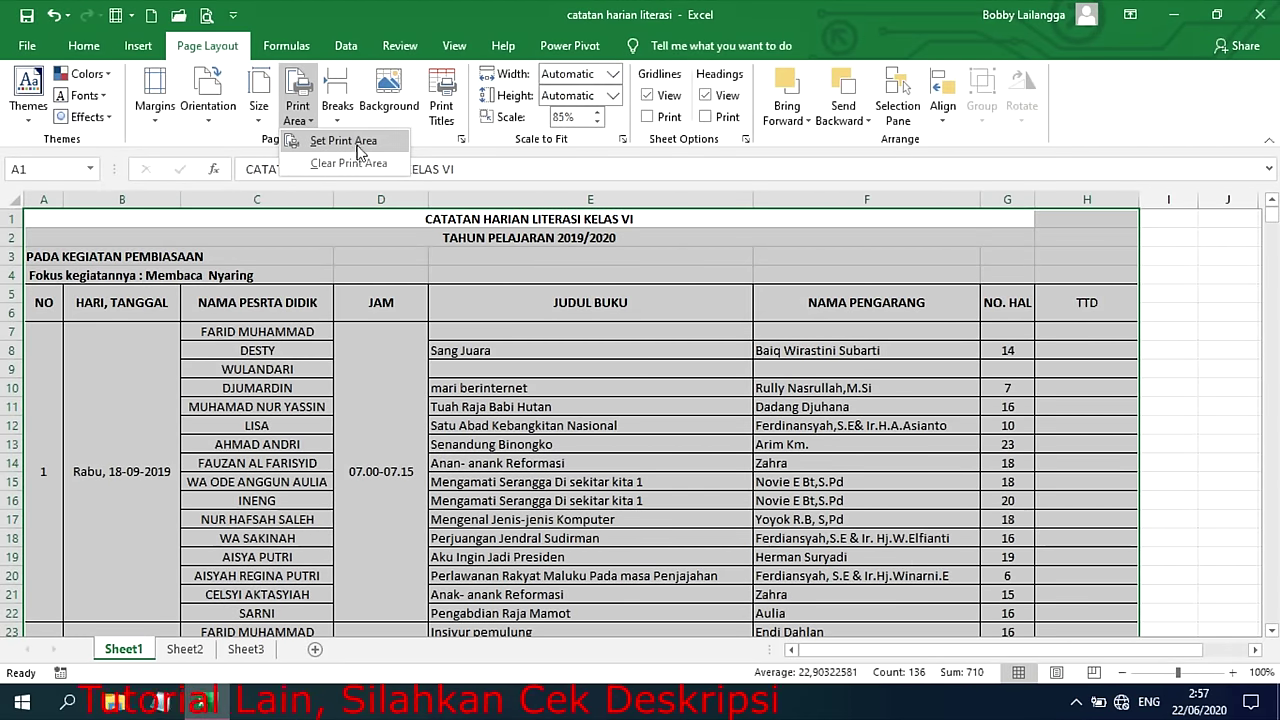
click(335, 137)
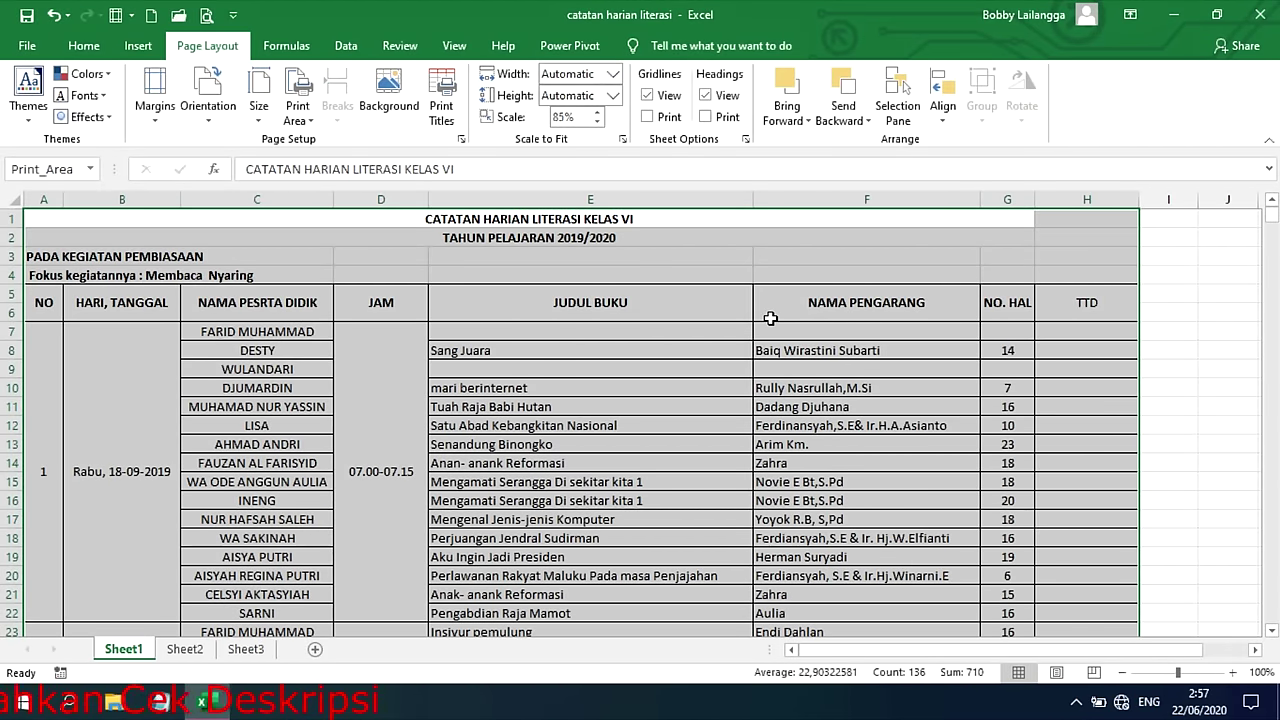
scroll(770, 318, down, 1)
key(ctrl+p)
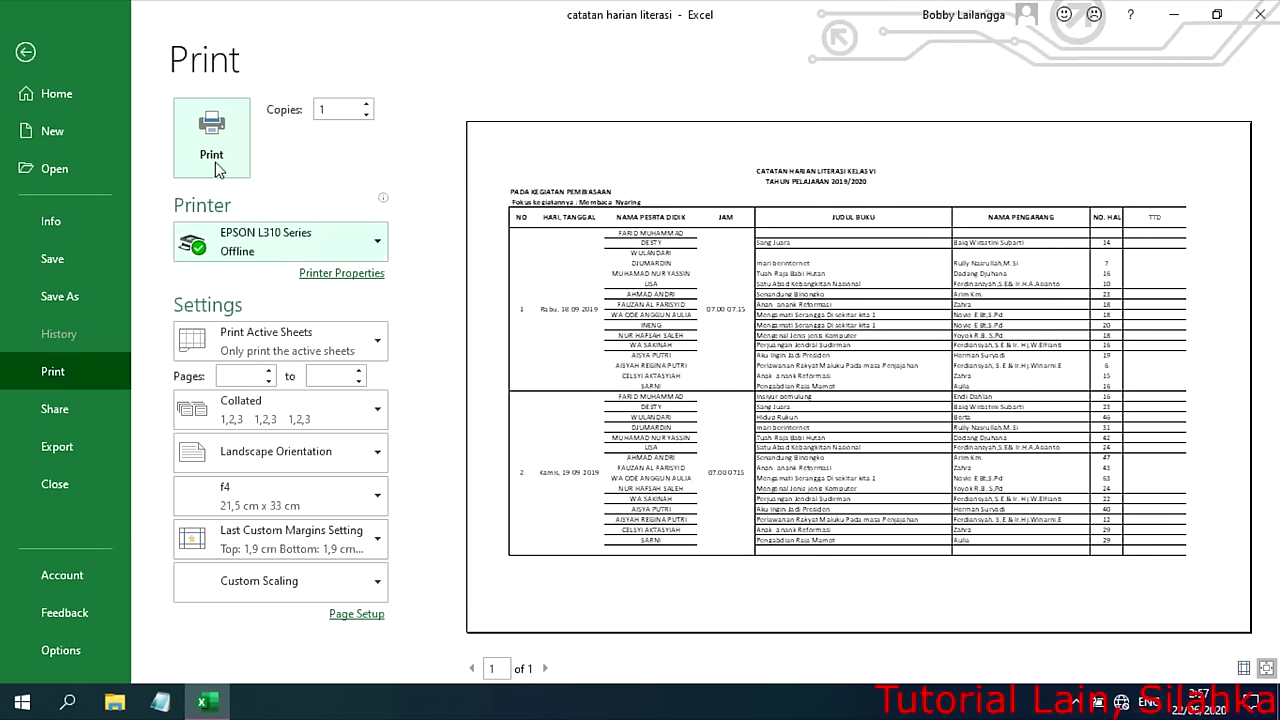
click(57, 53)
click(621, 324)
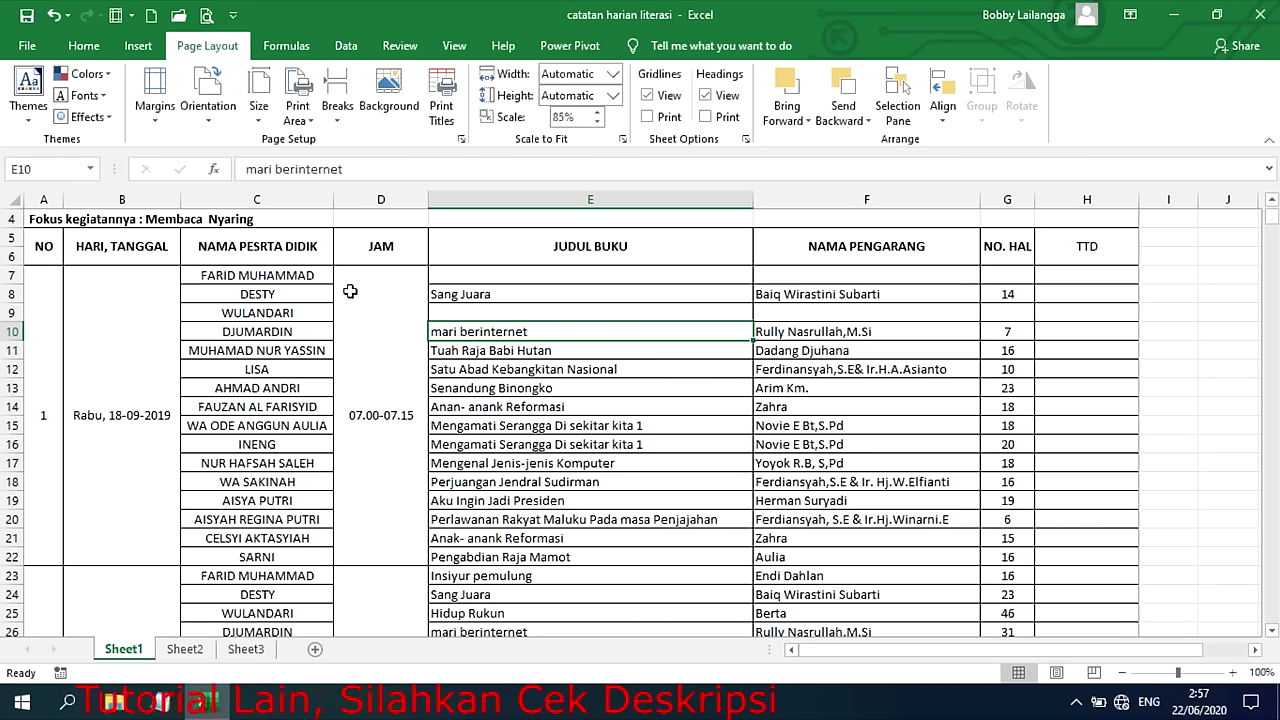
click(346, 46)
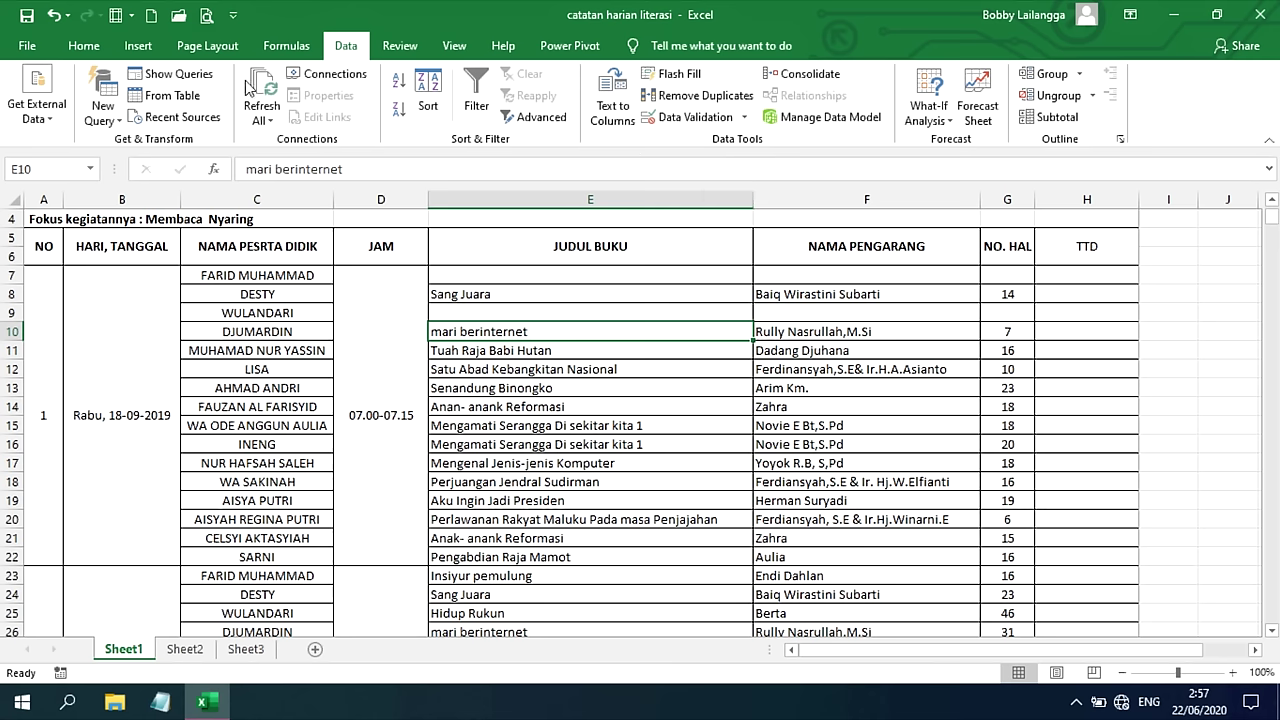
click(205, 47)
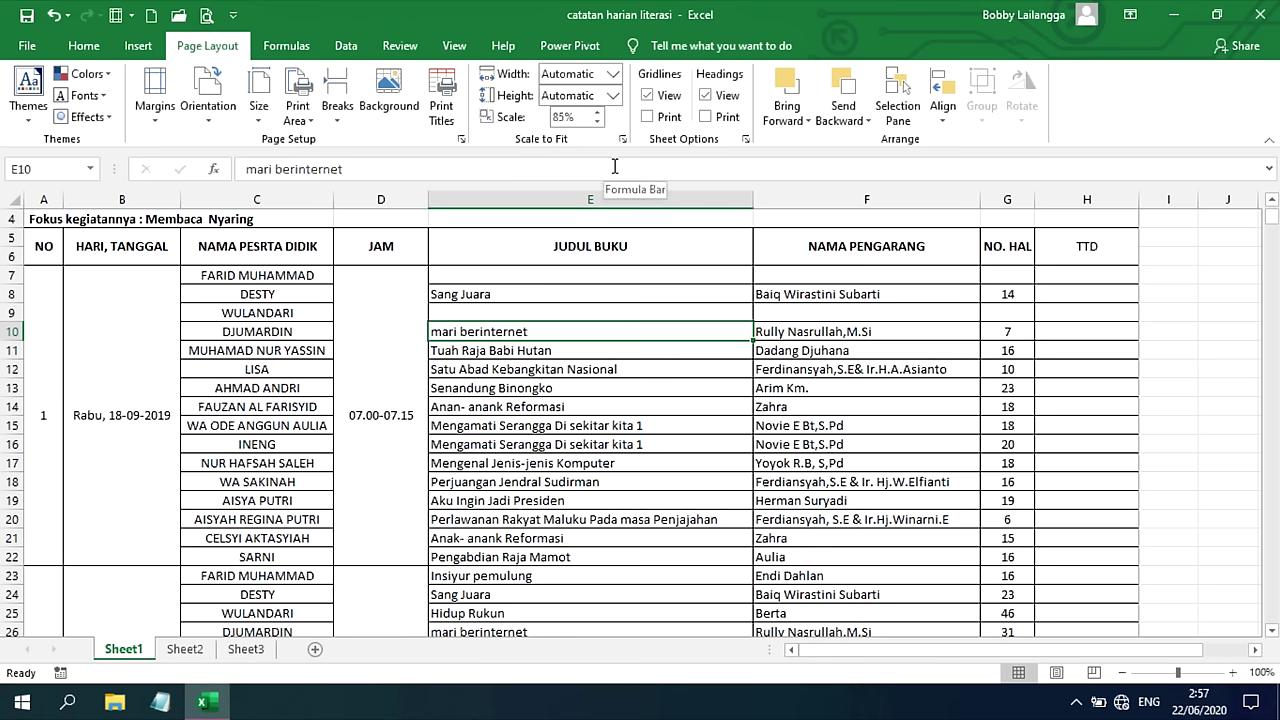